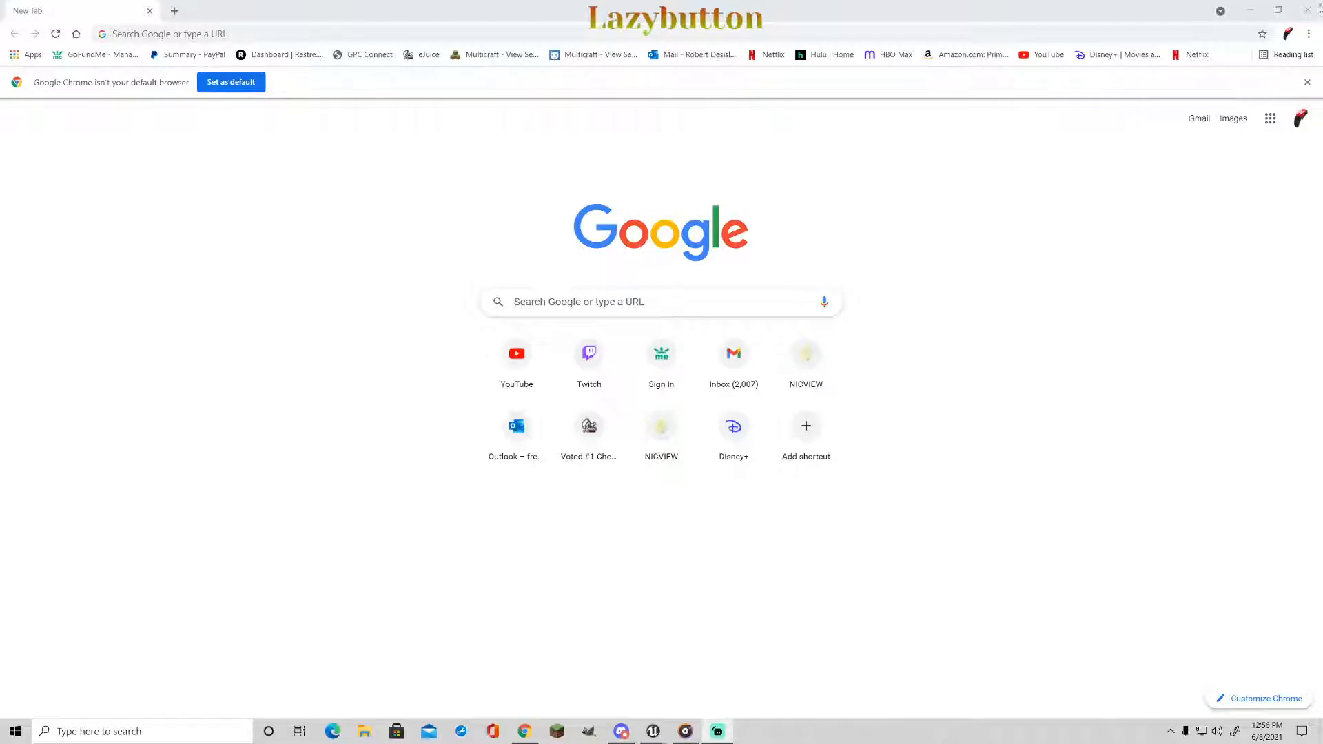
pyautogui.moveTo(1016, 8); pyautogui.dragTo(1322, 10)
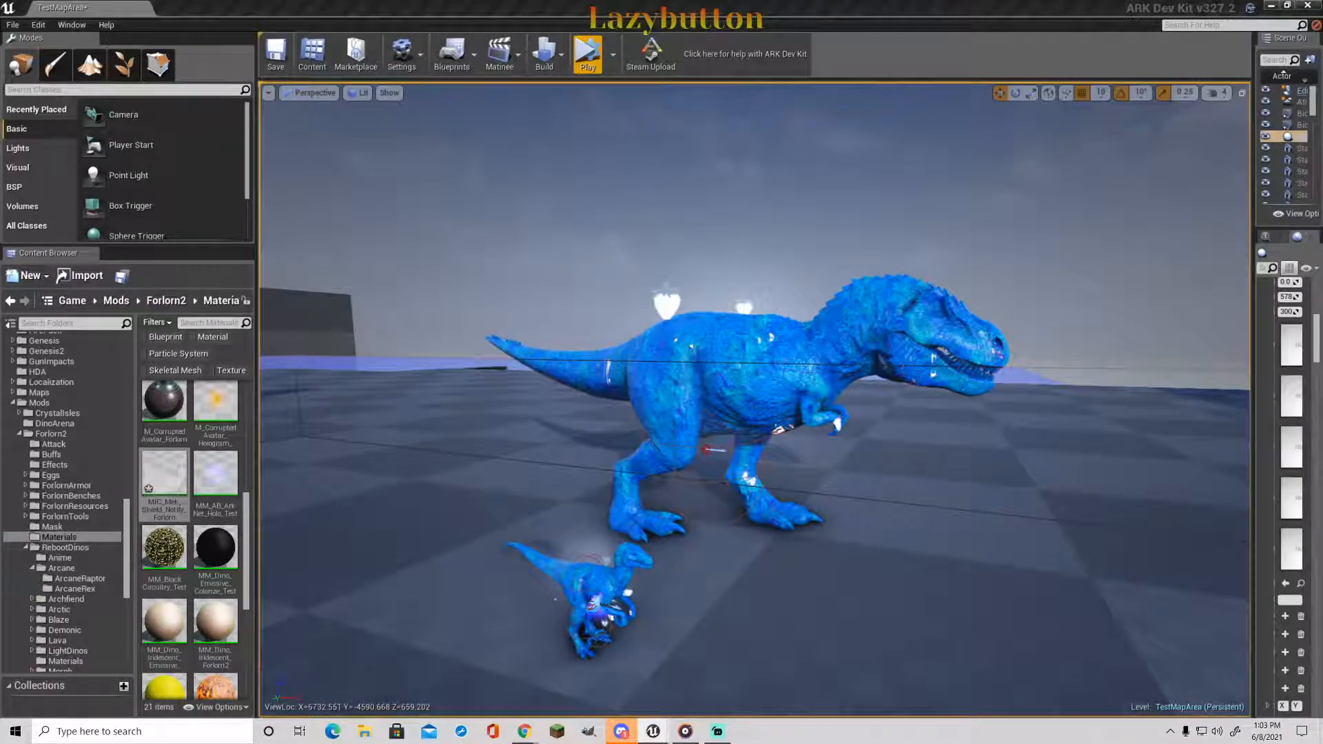
# - Open the asset choices for the Texture parameter of the MIC_Mek_Shield_Notify_Forlorn material instance
pyautogui.moveTo(1322, 155); pyautogui.dragTo(946, 131)
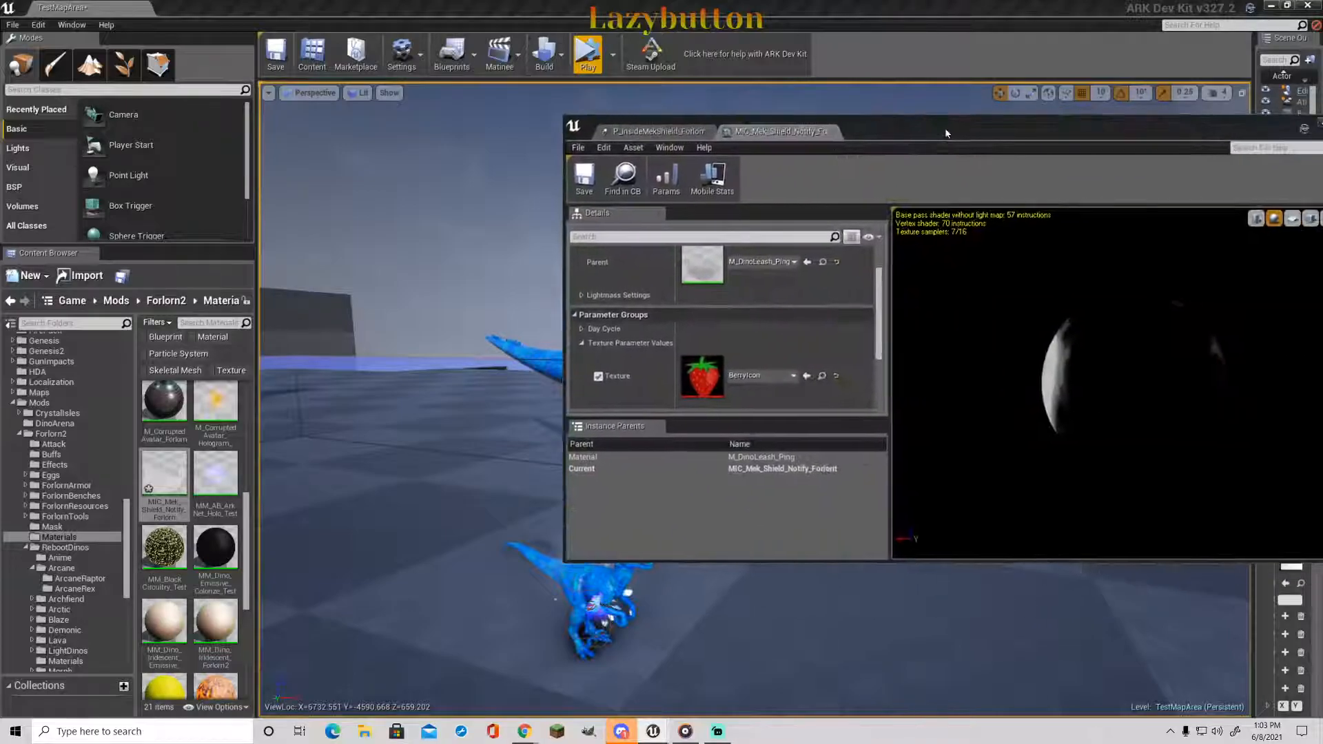
pyautogui.click(761, 376)
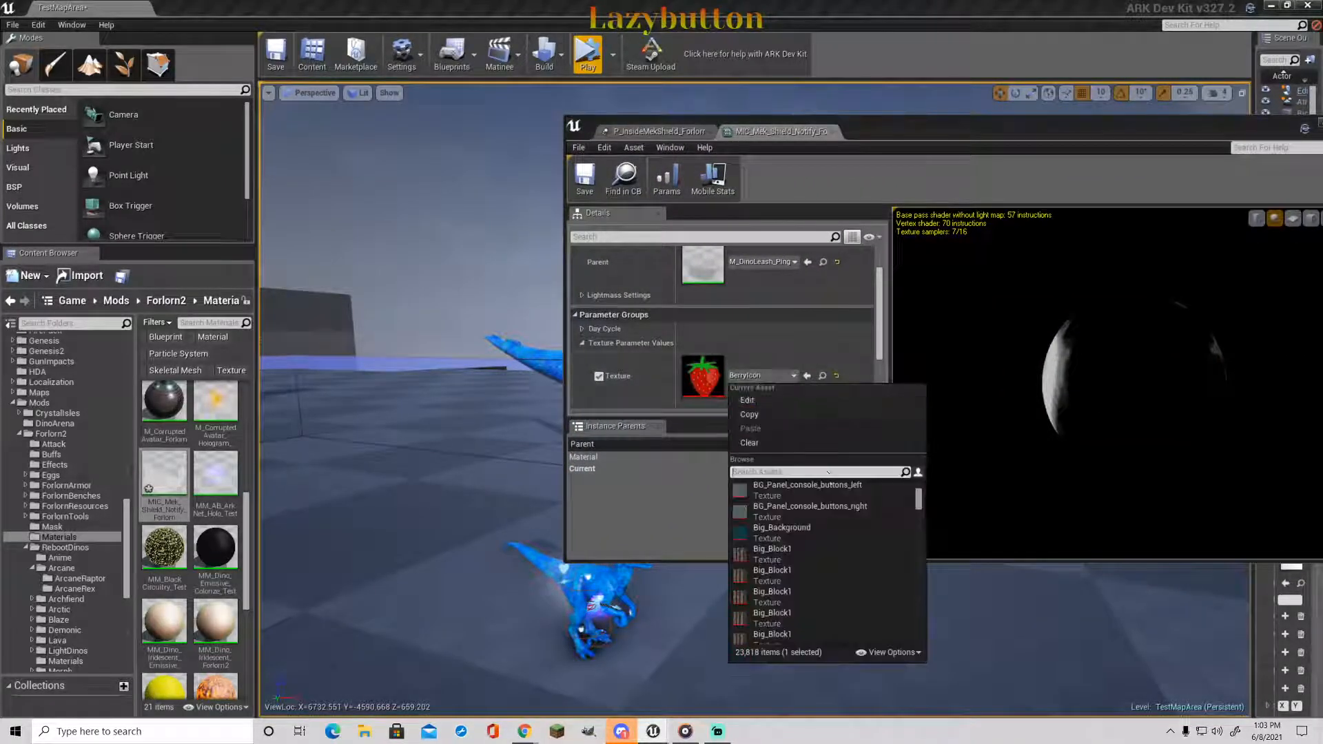
pyautogui.moveTo(935, 128); pyautogui.dragTo(1322, 102)
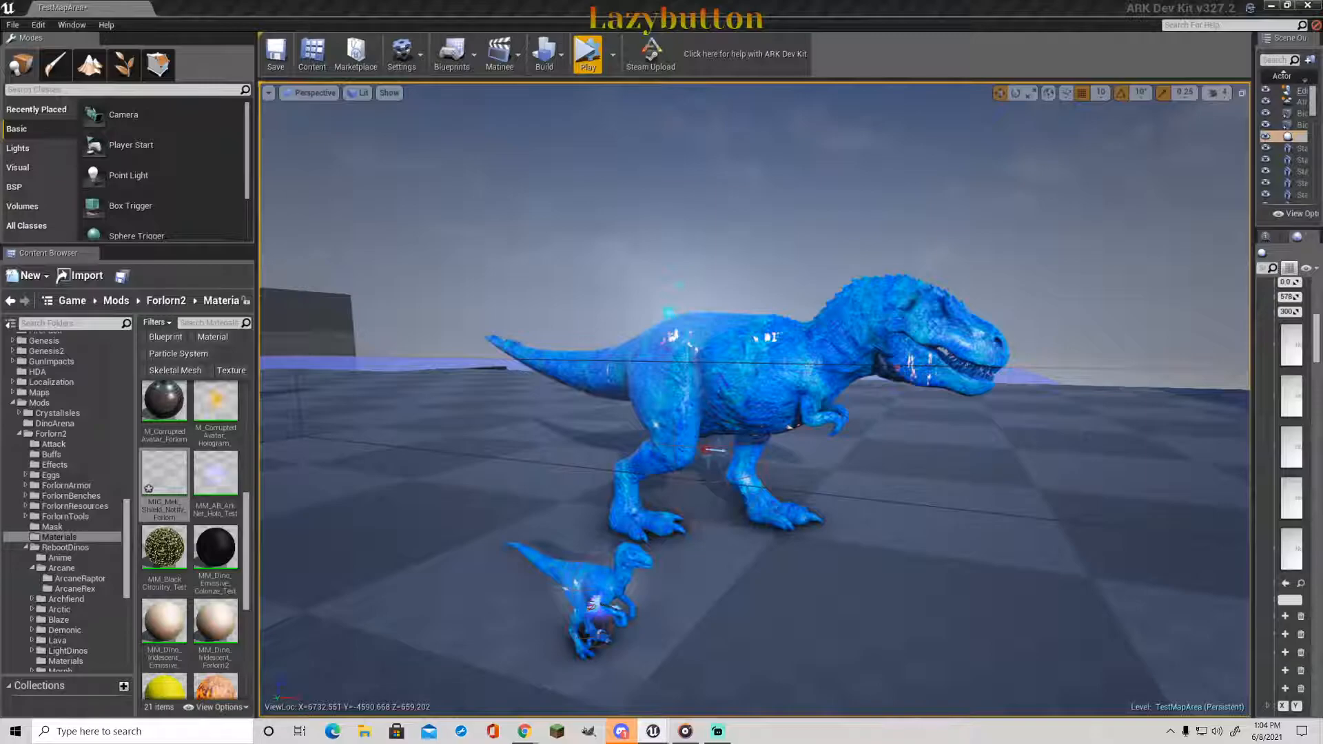
pyautogui.click(1159, 549)
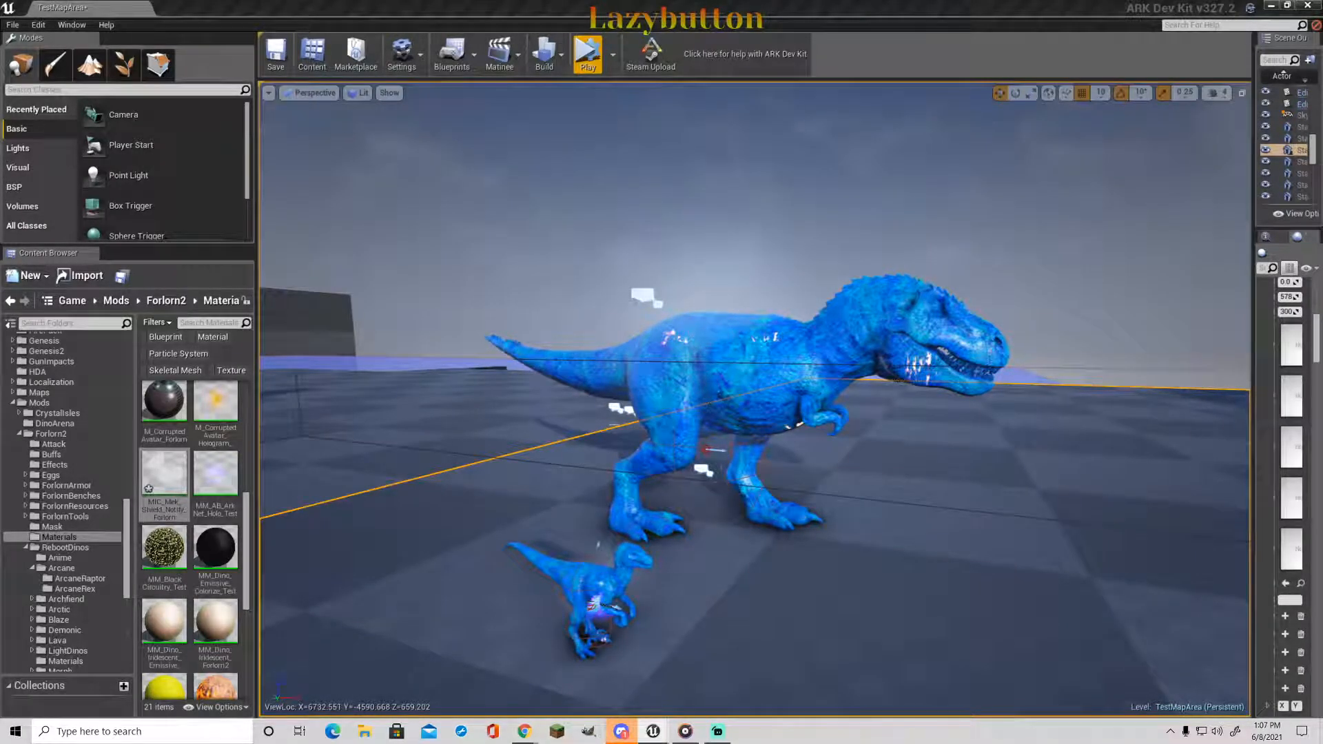
pyautogui.moveTo(1322, 128)
pyautogui.mouseDown()
pyautogui.moveTo(900, 126)
pyautogui.moveTo(1322, 137)
pyautogui.mouseUp()
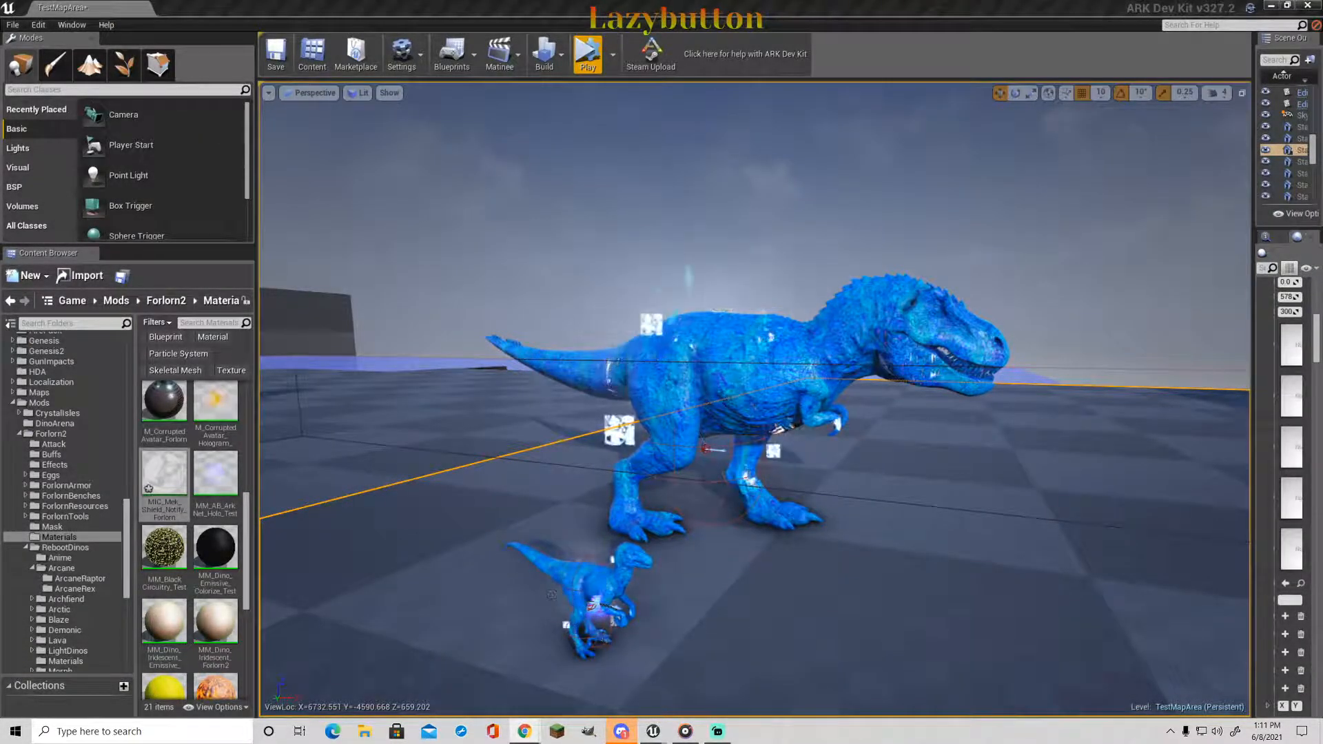
pyautogui.press('super+d')
pyautogui.press('super+d')
pyautogui.press('super+d')
pyautogui.press('super+d')
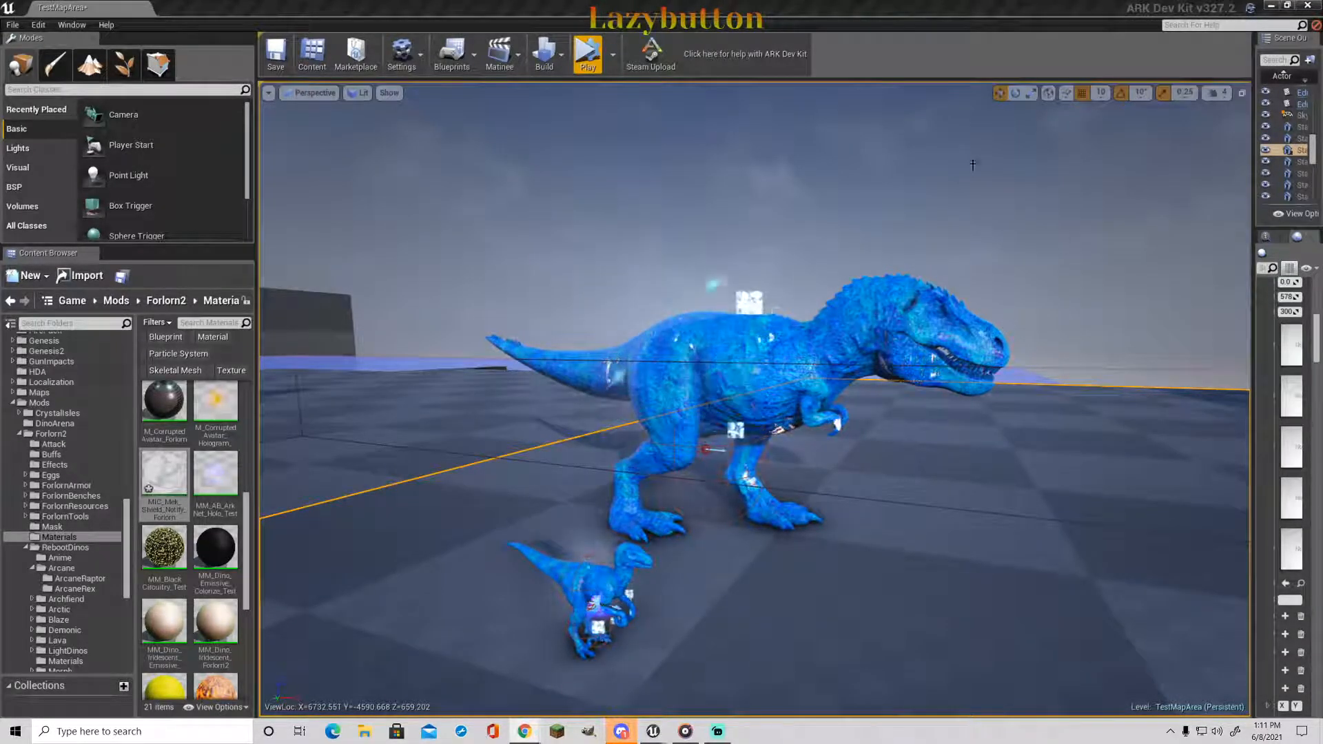
pyautogui.click(1006, 170)
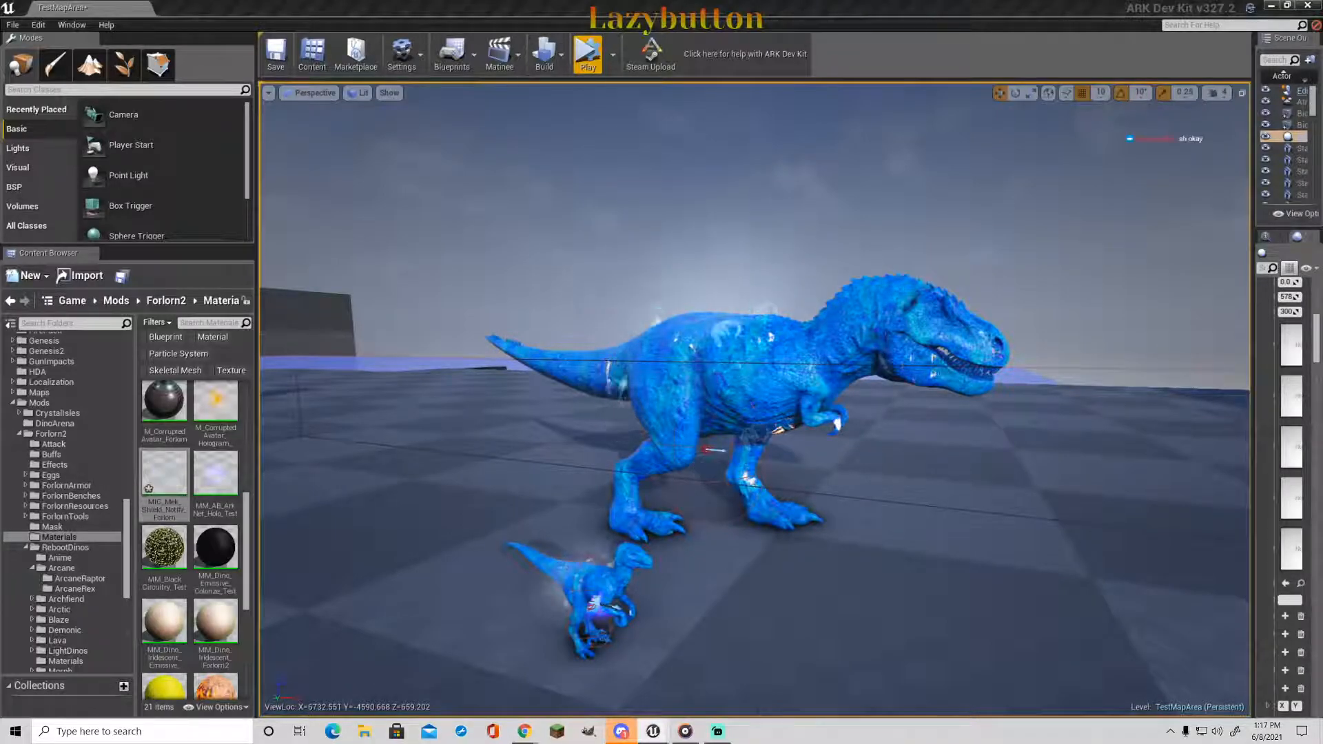
# - Place ArcticAllo_Character_BP from the Arctic ColdAllo folder on open floor in front of the arrow signs
pyautogui.moveTo(969, 532); pyautogui.dragTo(823, 548, button='right')
pyautogui.scroll(-2, 51, 558)
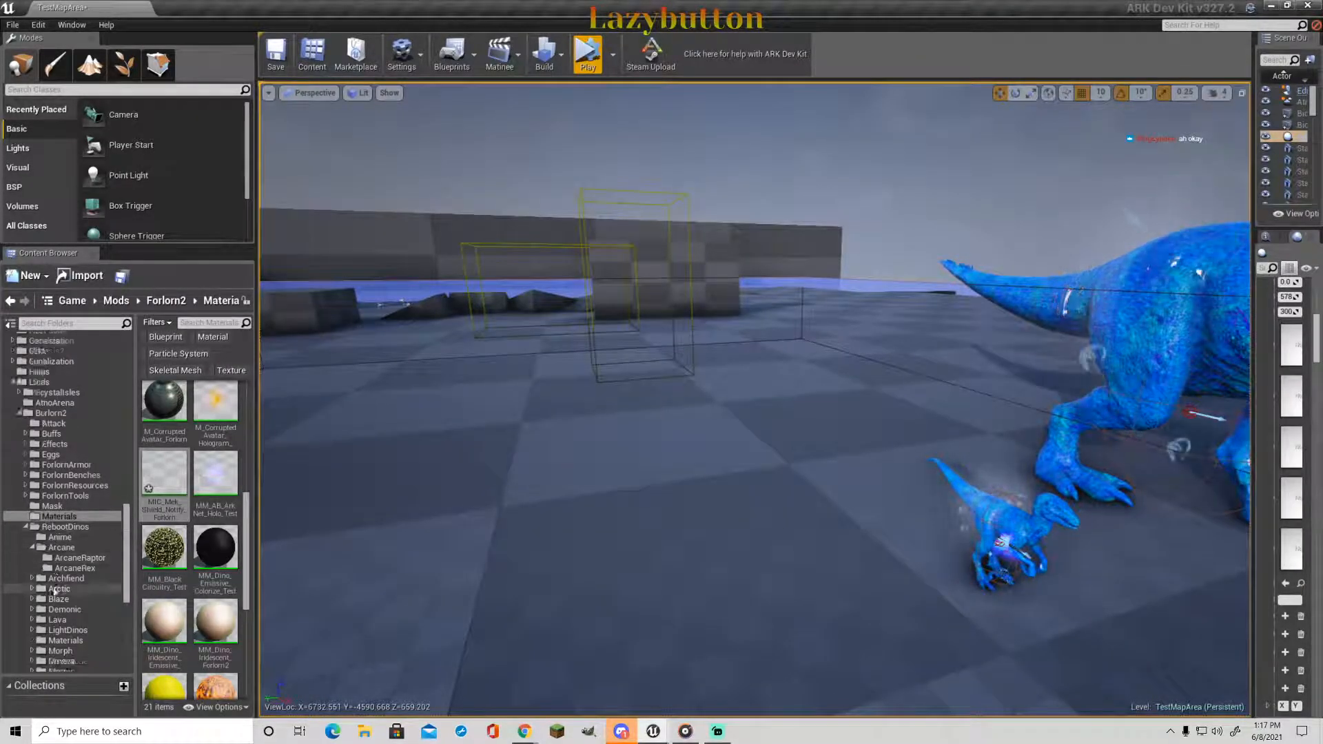
pyautogui.click(32, 569)
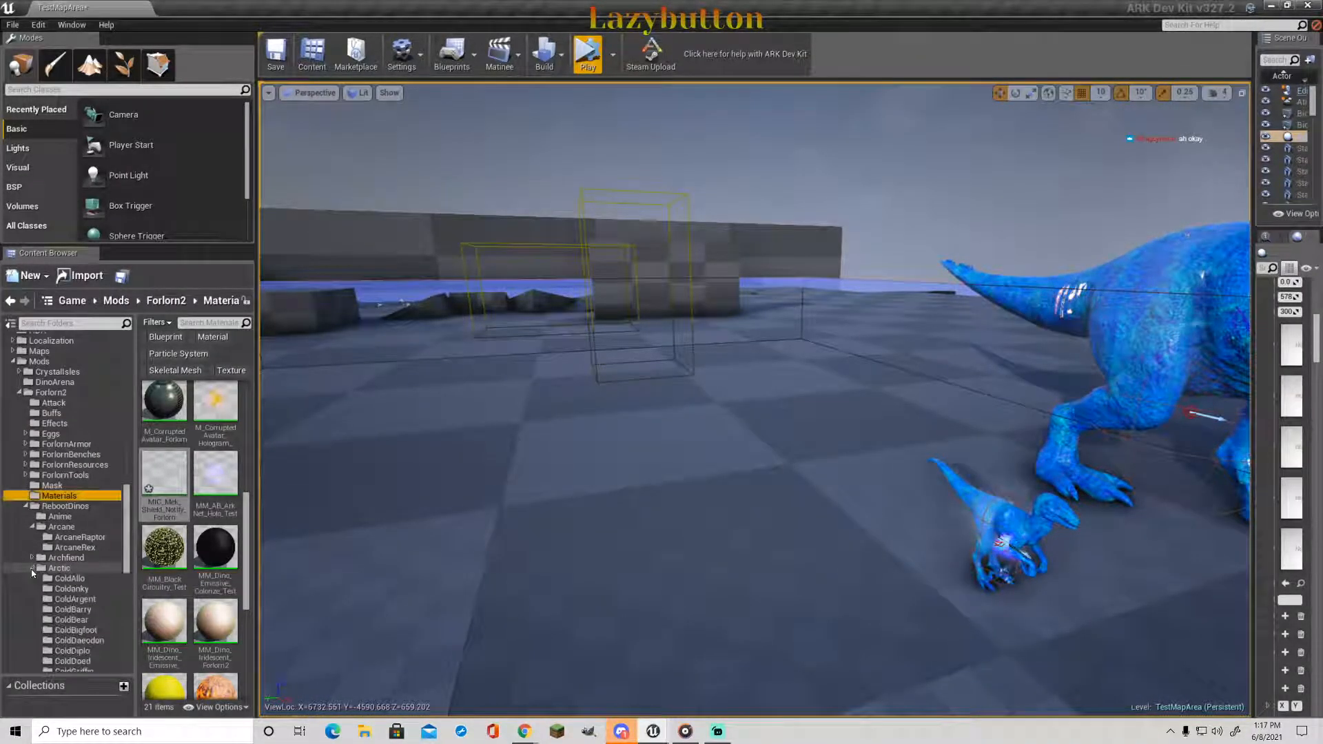
pyautogui.click(69, 578)
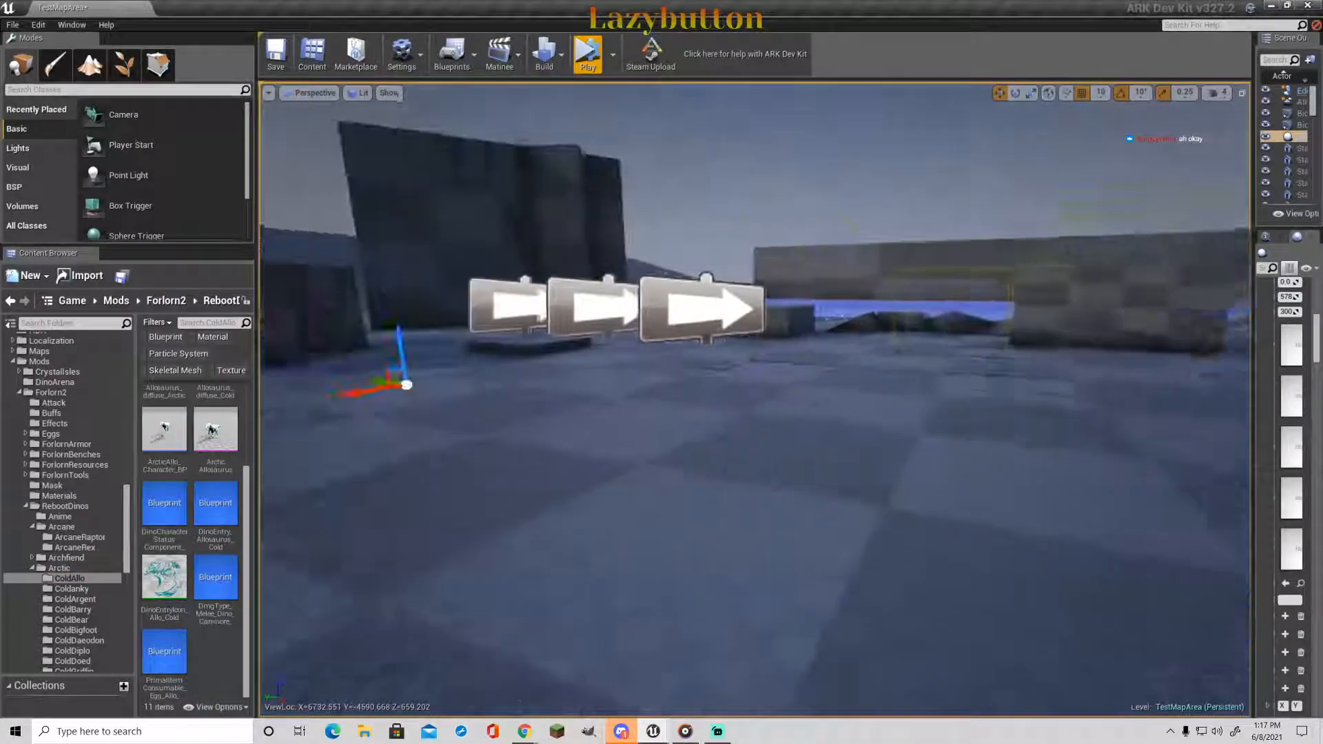
pyautogui.moveTo(164, 428); pyautogui.dragTo(586, 395)
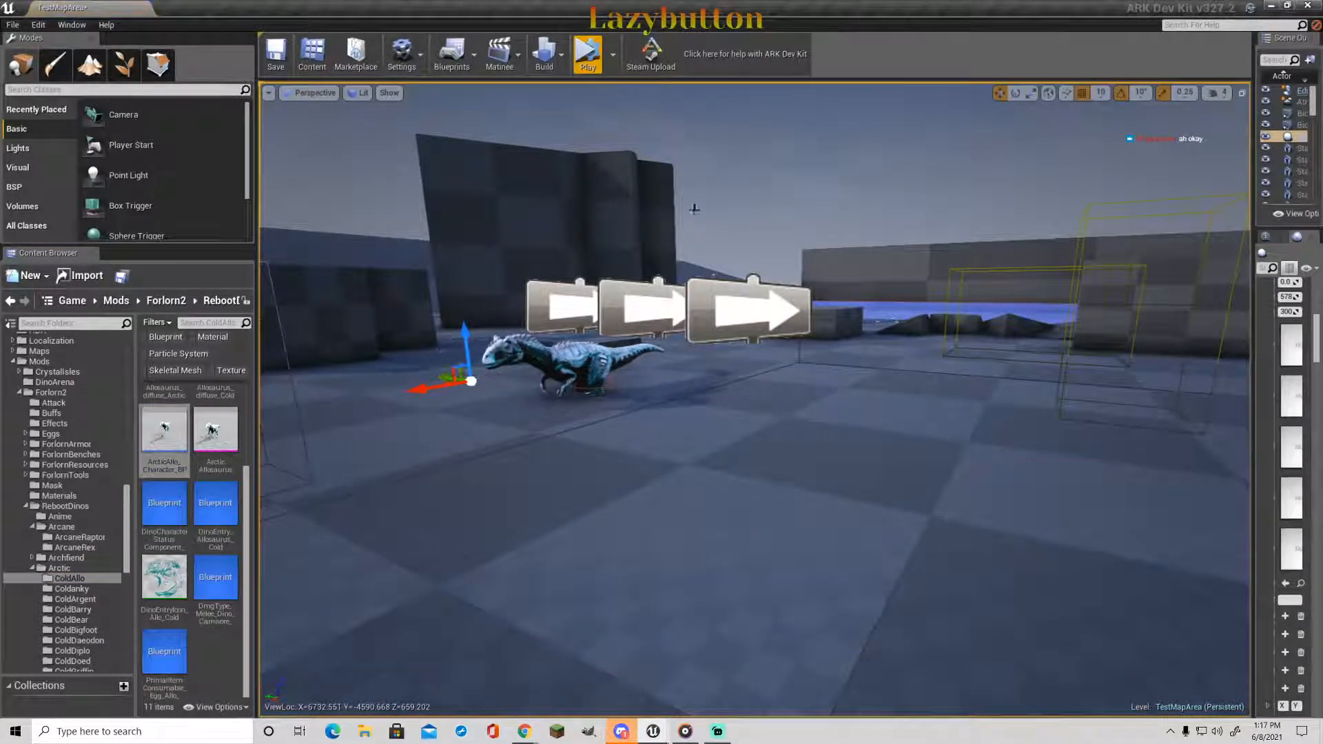
# - Place Ankylo_Character_BP_Cold from the Coldanky folder on the floor beside the Allosaurus
pyautogui.click(67, 589)
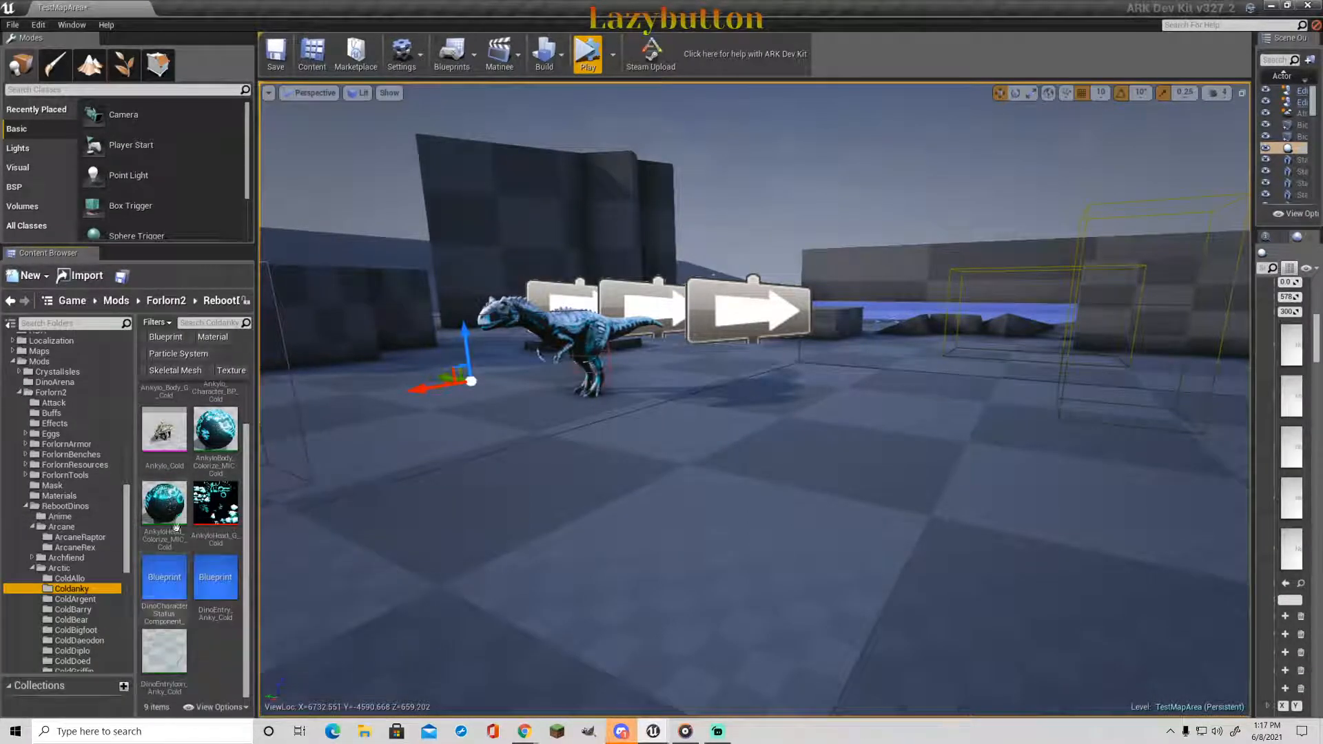
pyautogui.moveTo(164, 428); pyautogui.dragTo(178, 484)
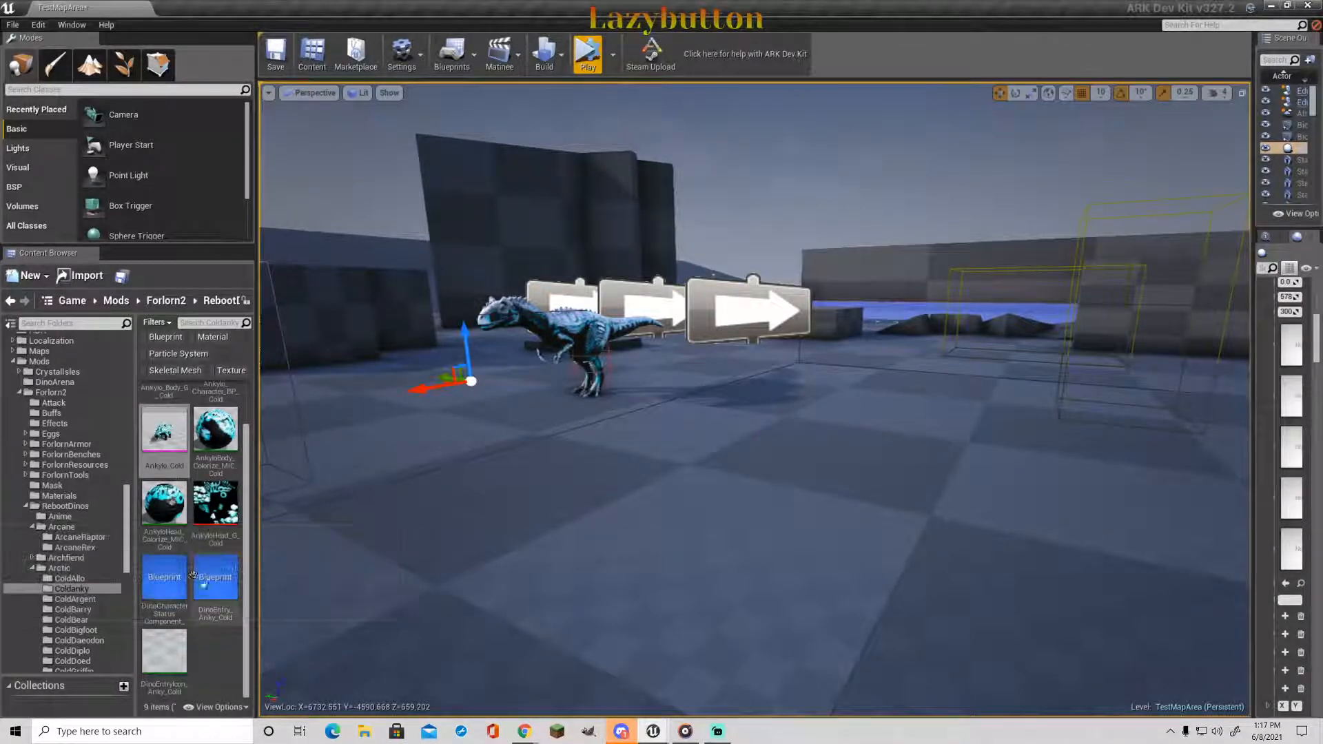
pyautogui.scroll(2, 174, 514)
pyautogui.moveTo(216, 414); pyautogui.dragTo(638, 411)
# - Place ColdArgent_Character_BP from the ColdArgent folder on the floor in front of the Allosaurus
pyautogui.press('w')
pyautogui.moveTo(719, 277); pyautogui.dragTo(772, 259, button='right')
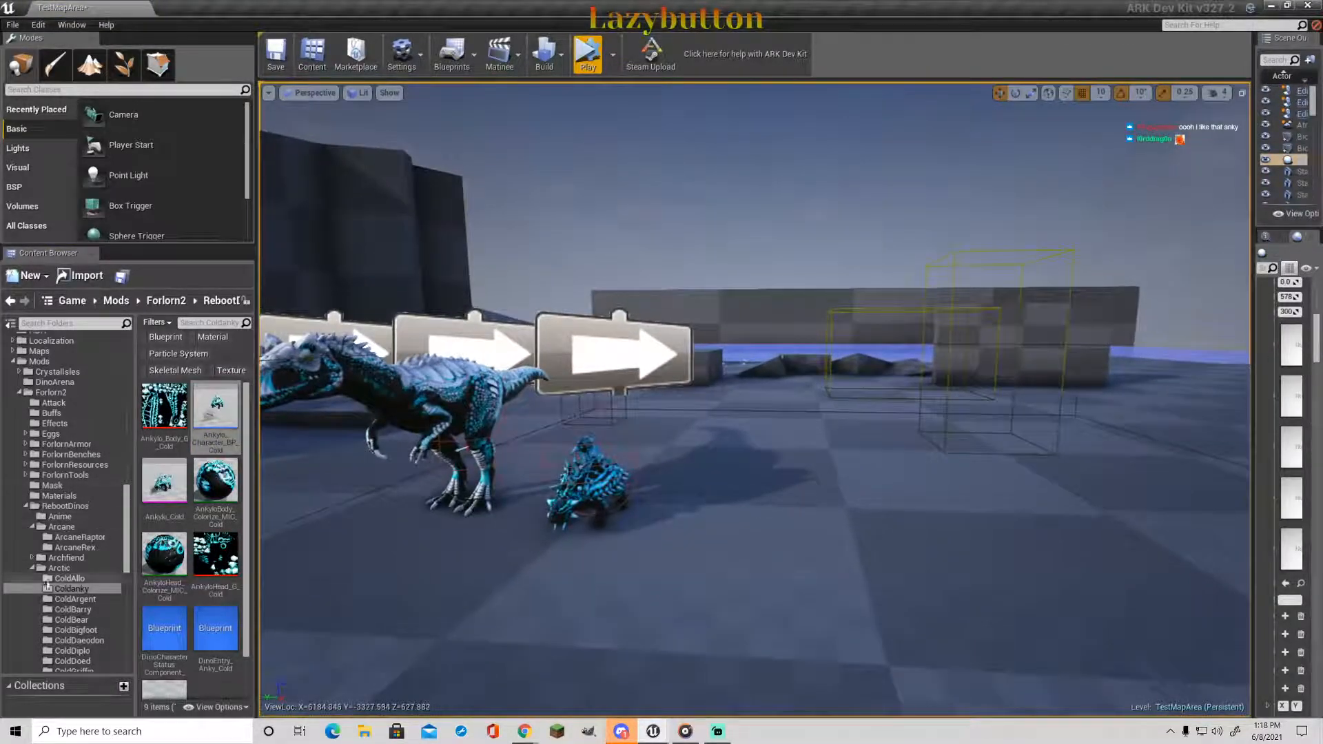
pyautogui.click(74, 598)
pyautogui.moveTo(215, 554); pyautogui.dragTo(324, 510)
pyautogui.click(513, 234)
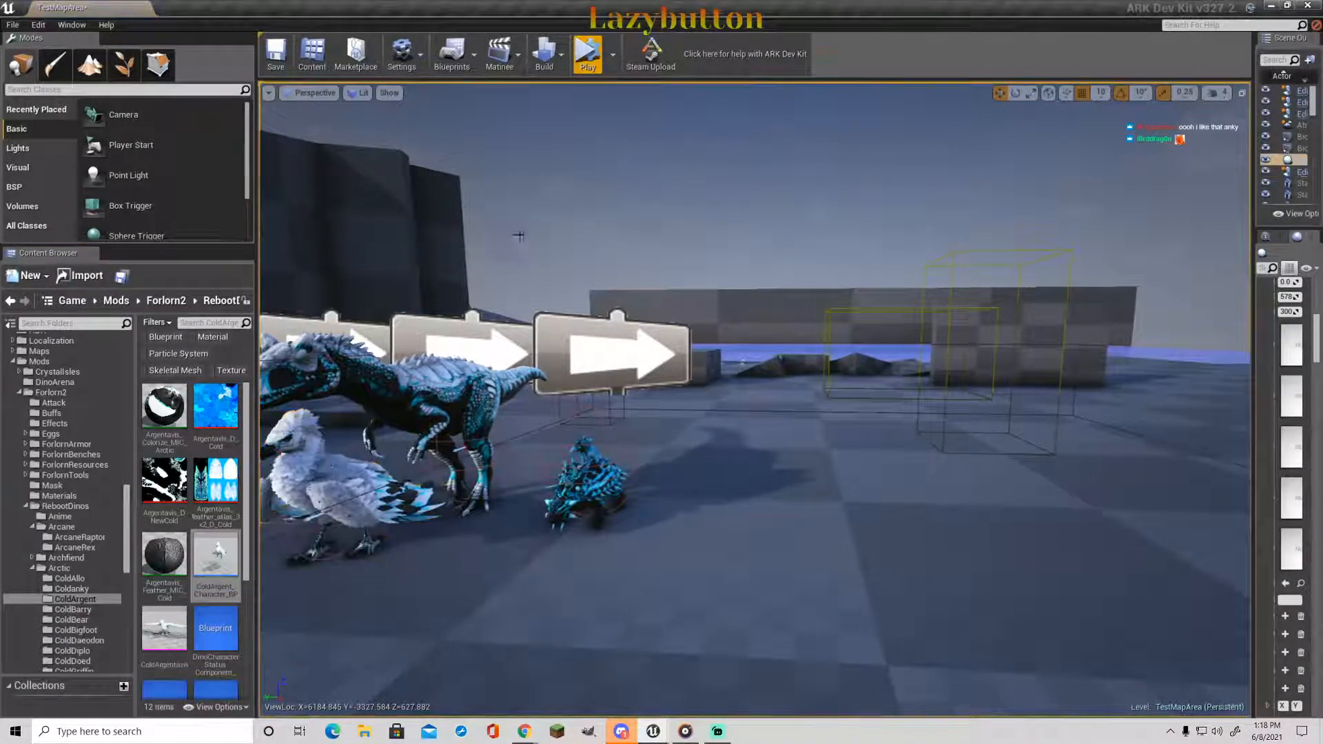
# - Place ColdBaryonyx_Character_BP from the ColdBarry folder between the Argentavis and the Ankylosaurus
pyautogui.click(75, 609)
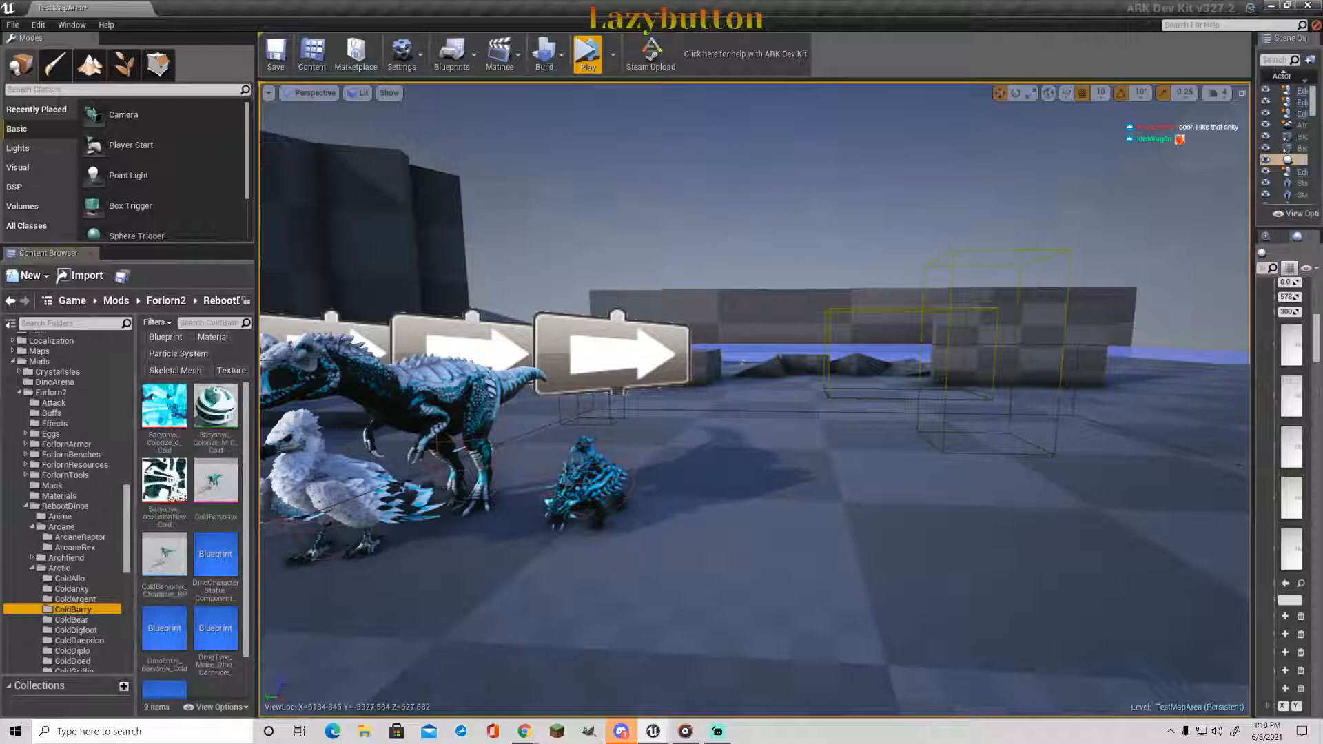
pyautogui.moveTo(365, 510); pyautogui.dragTo(334, 540, button='right')
pyautogui.moveTo(164, 566); pyautogui.dragTo(585, 451)
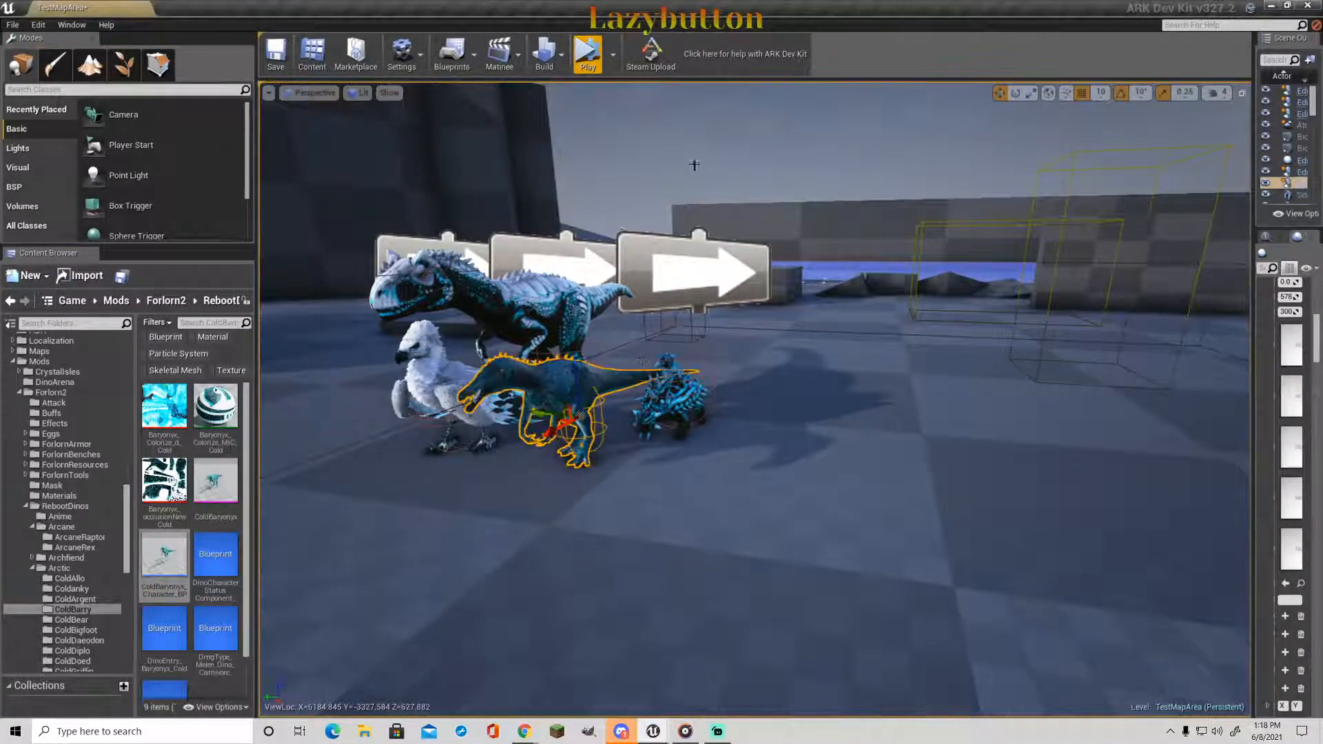
# - Place Cold_Direbear_Character_BP from the ColdBear folder on the floor on the far side of the Ankylosaurus
pyautogui.click(100, 620)
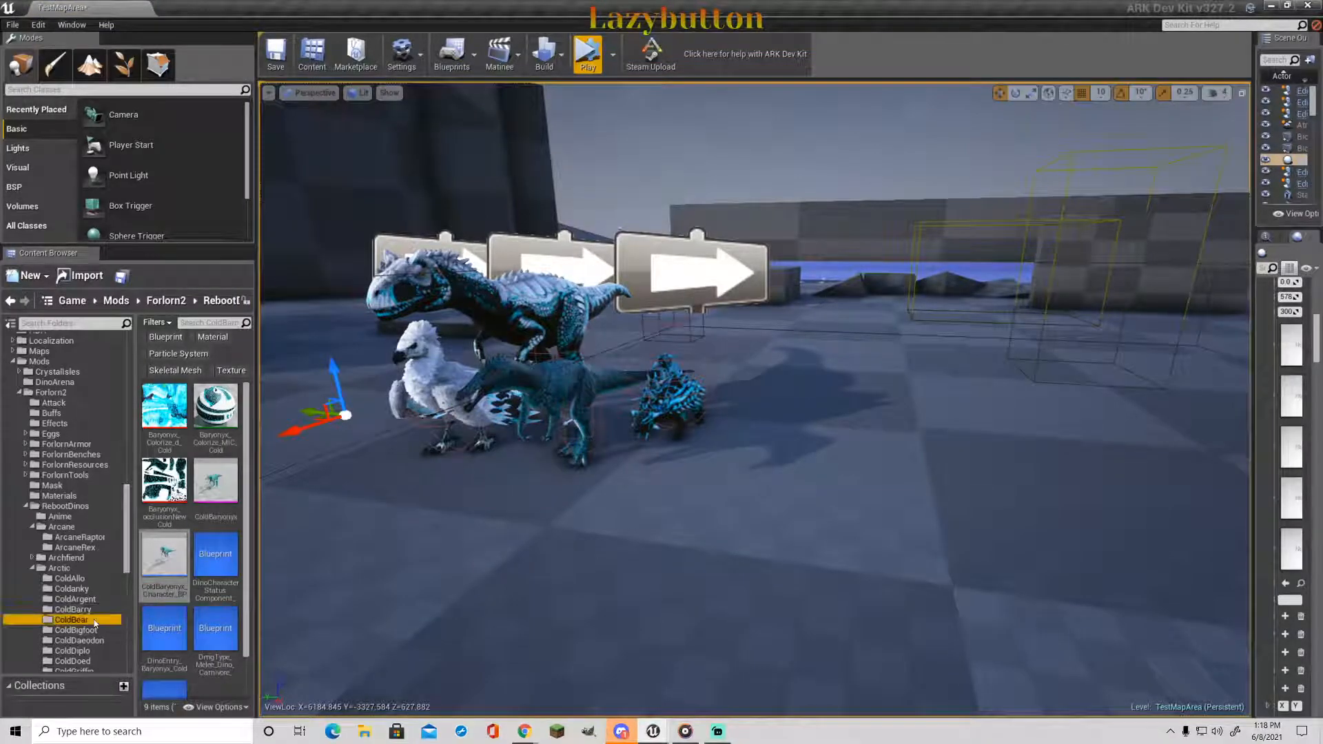
pyautogui.moveTo(215, 426); pyautogui.dragTo(769, 427)
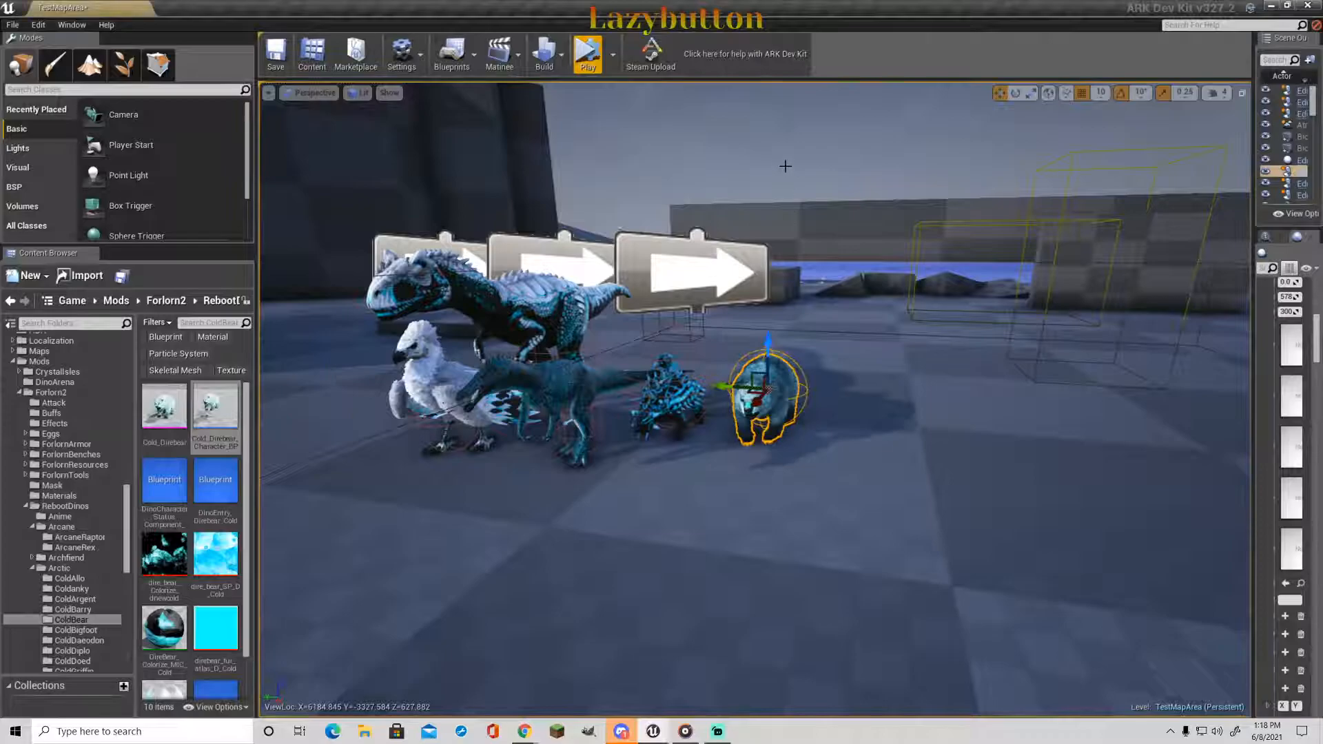
pyautogui.click(100, 620)
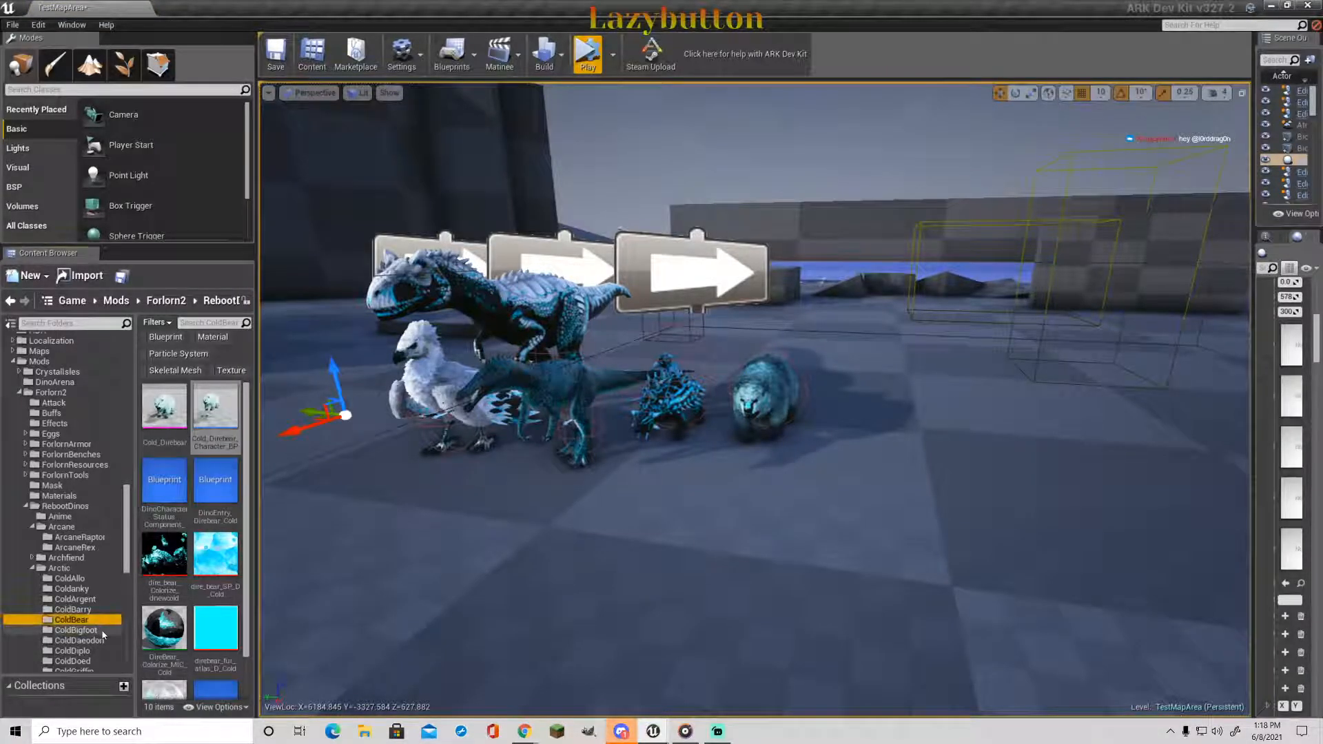
# - Place Bigfoot_Character_BP_Cold from the ColdBigfoot folder in front of the Ankylosaurus and the Direbear
pyautogui.click(100, 630)
pyautogui.click(164, 413)
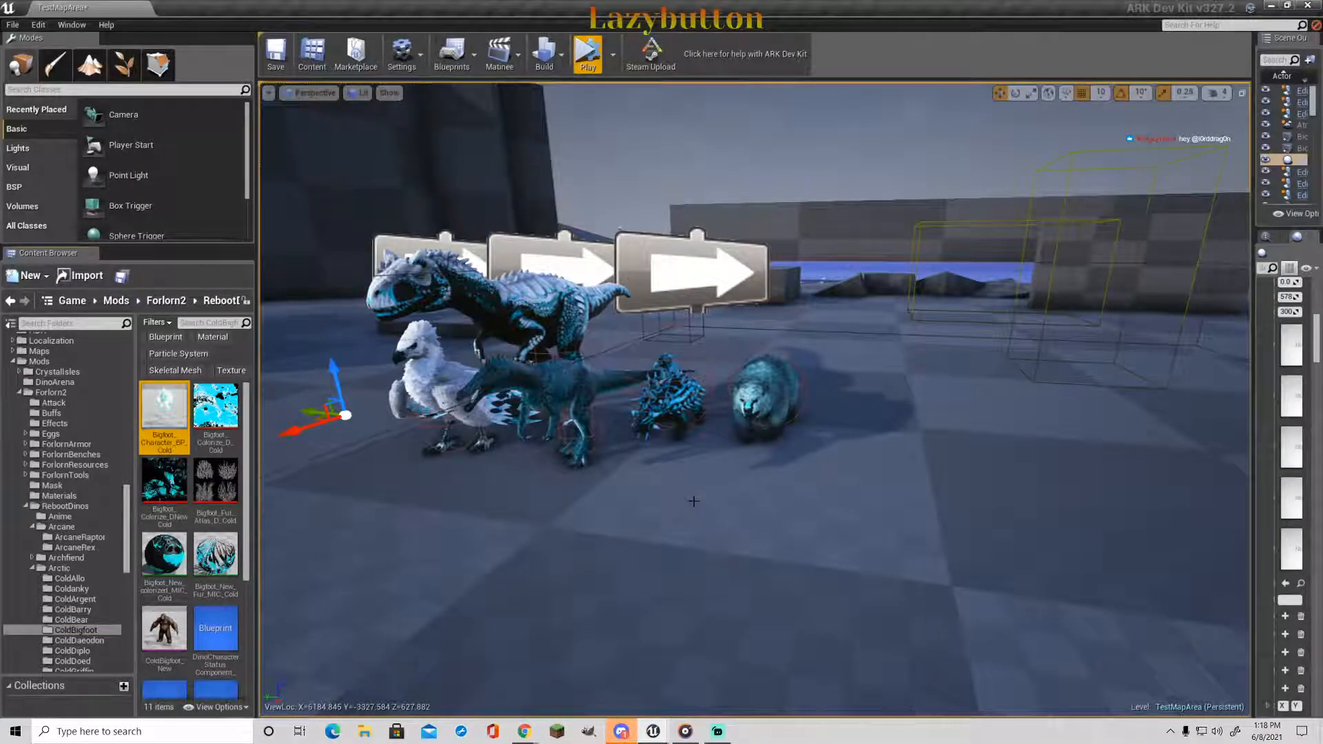
pyautogui.moveTo(693, 501); pyautogui.dragTo(693, 501)
pyautogui.moveTo(693, 502)
pyautogui.mouseDown(button='right')
pyautogui.moveTo(731, 482)
pyautogui.moveTo(694, 482)
pyautogui.mouseUp(button='right')
pyautogui.scroll(-3, 694, 482)
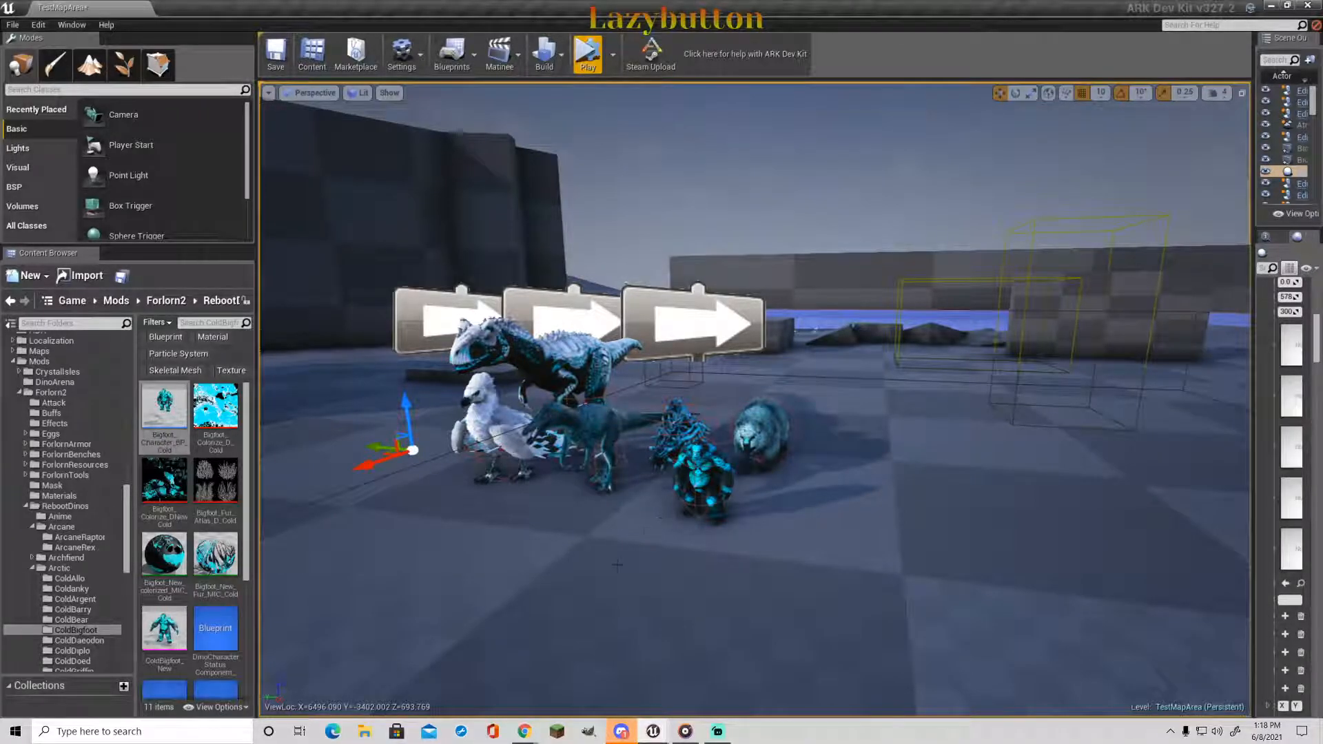
# - Inspect the blue Rex's skin and its surrounding particle effects from close up and from farther back
pyautogui.press('w')
pyautogui.moveTo(715, 555); pyautogui.dragTo(1010, 567, button='right')
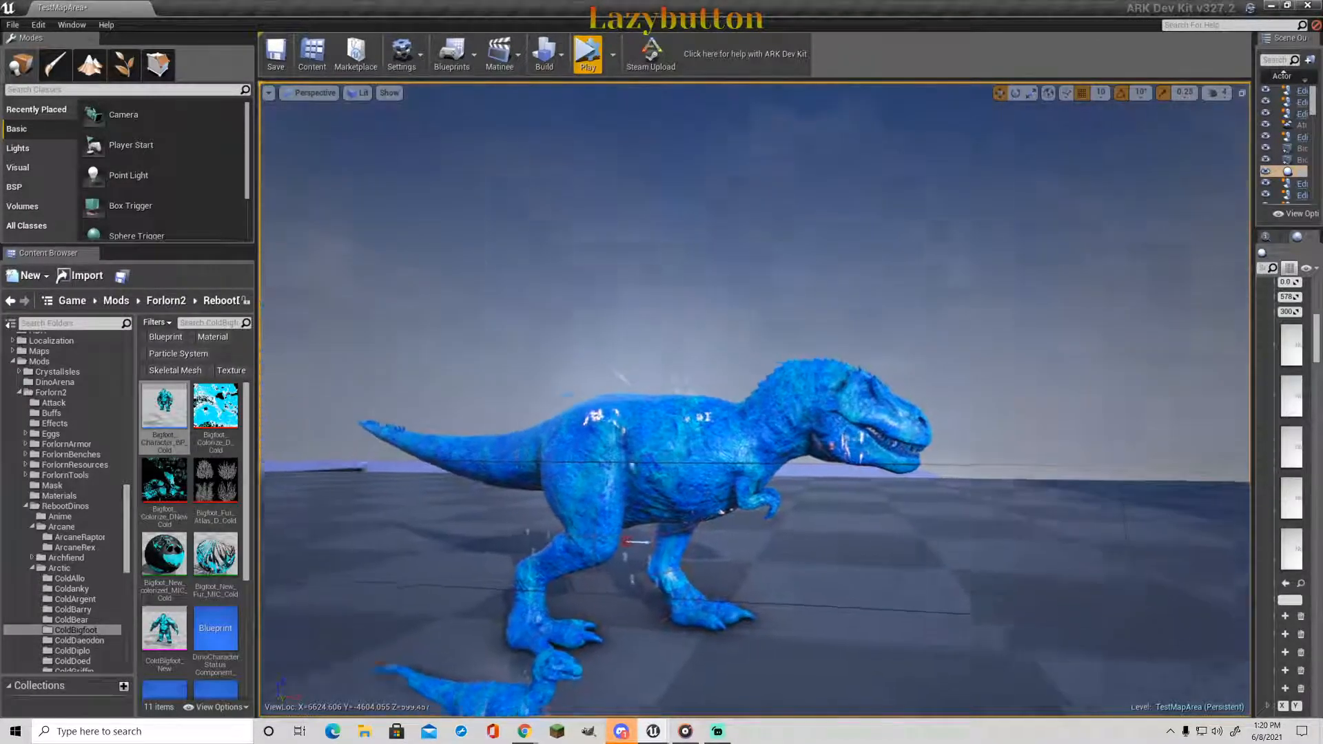
pyautogui.moveTo(755, 399); pyautogui.dragTo(730, 440, button='right')
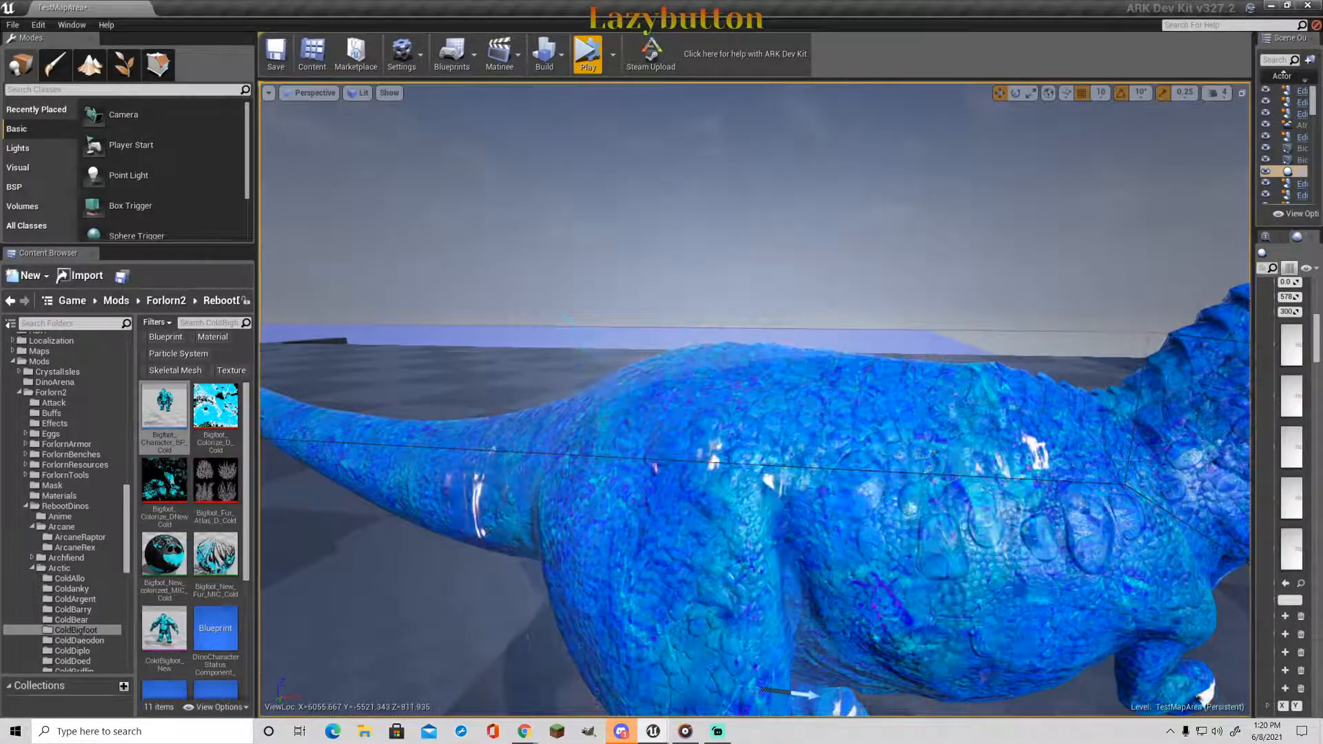
pyautogui.press('s')
pyautogui.moveTo(730, 413); pyautogui.dragTo(730, 448, button='right')
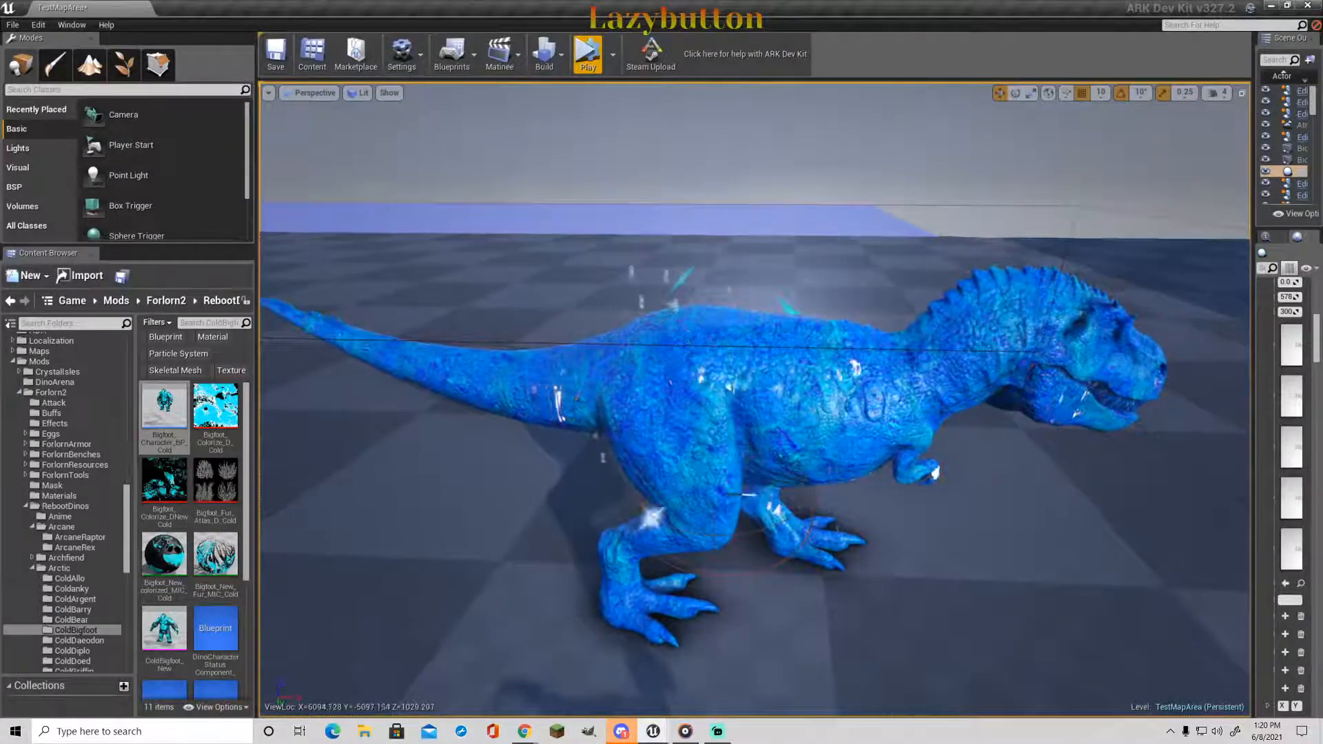
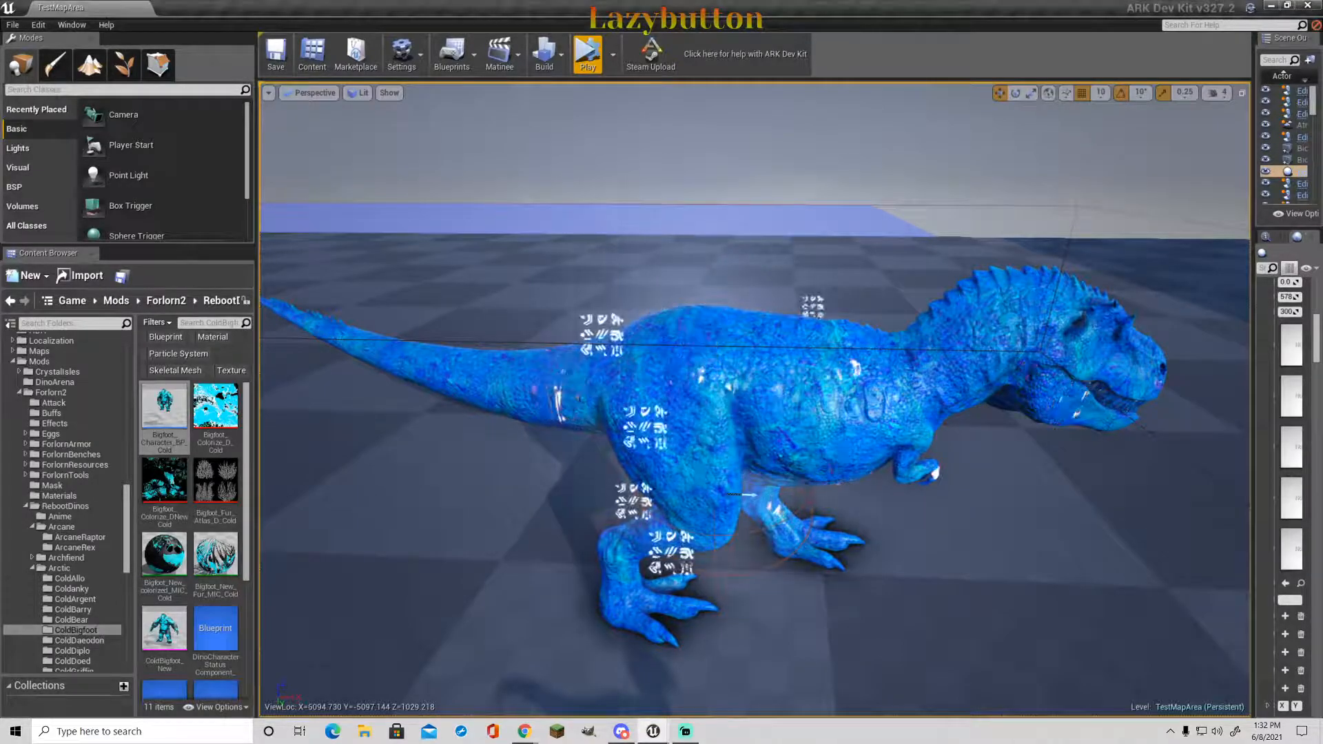
# - Look through the cold creature folders inside RebootDinos' Arctic folder and collapse that folder
pyautogui.moveTo(754, 399); pyautogui.dragTo(482, 344, button='right')
pyautogui.press('w')
pyautogui.press('s')
pyautogui.scroll(-4, 111, 637)
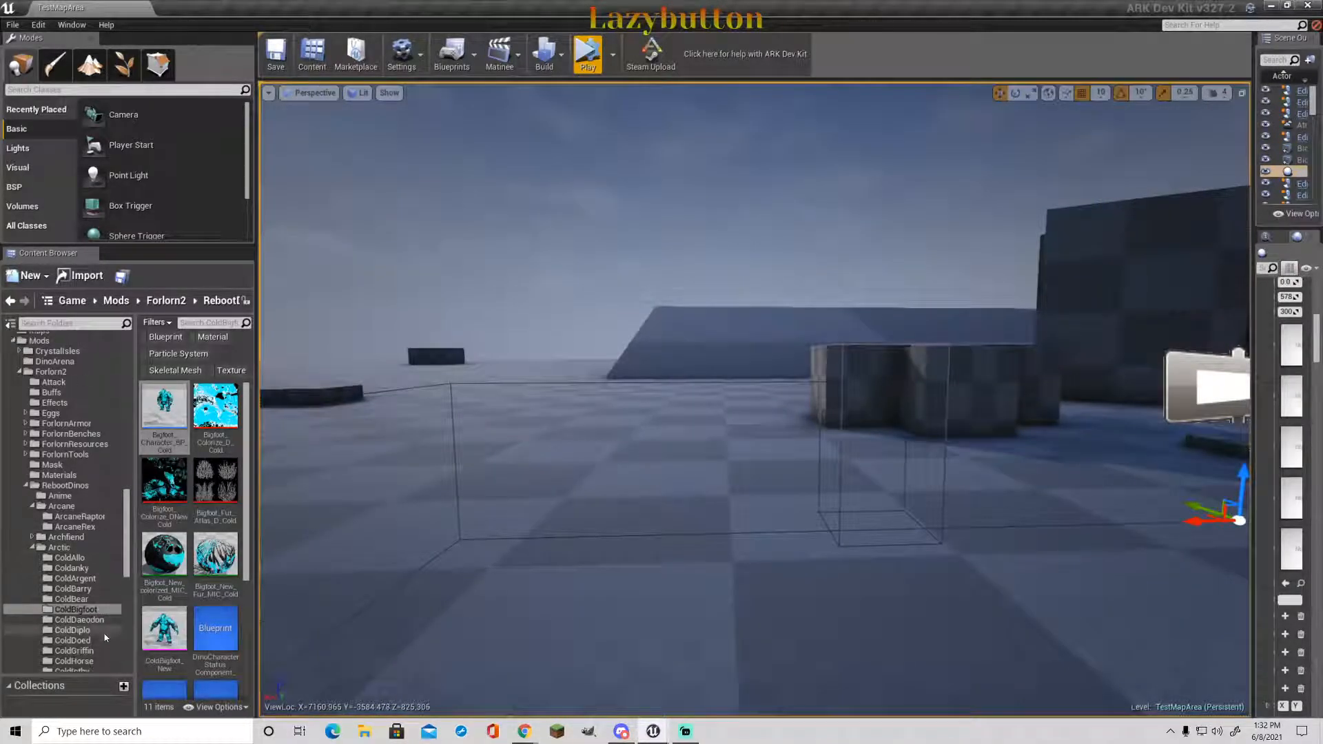
pyautogui.scroll(-4, 105, 627)
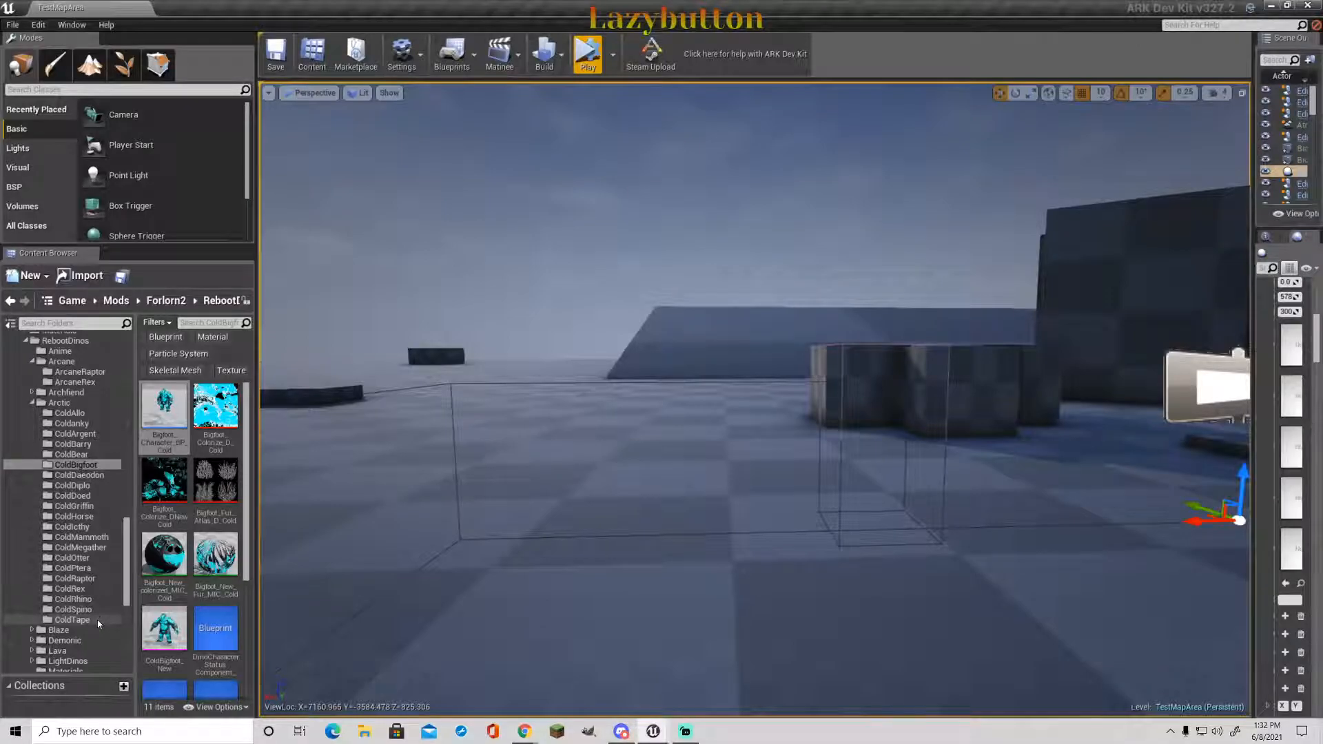
pyautogui.click(36, 398)
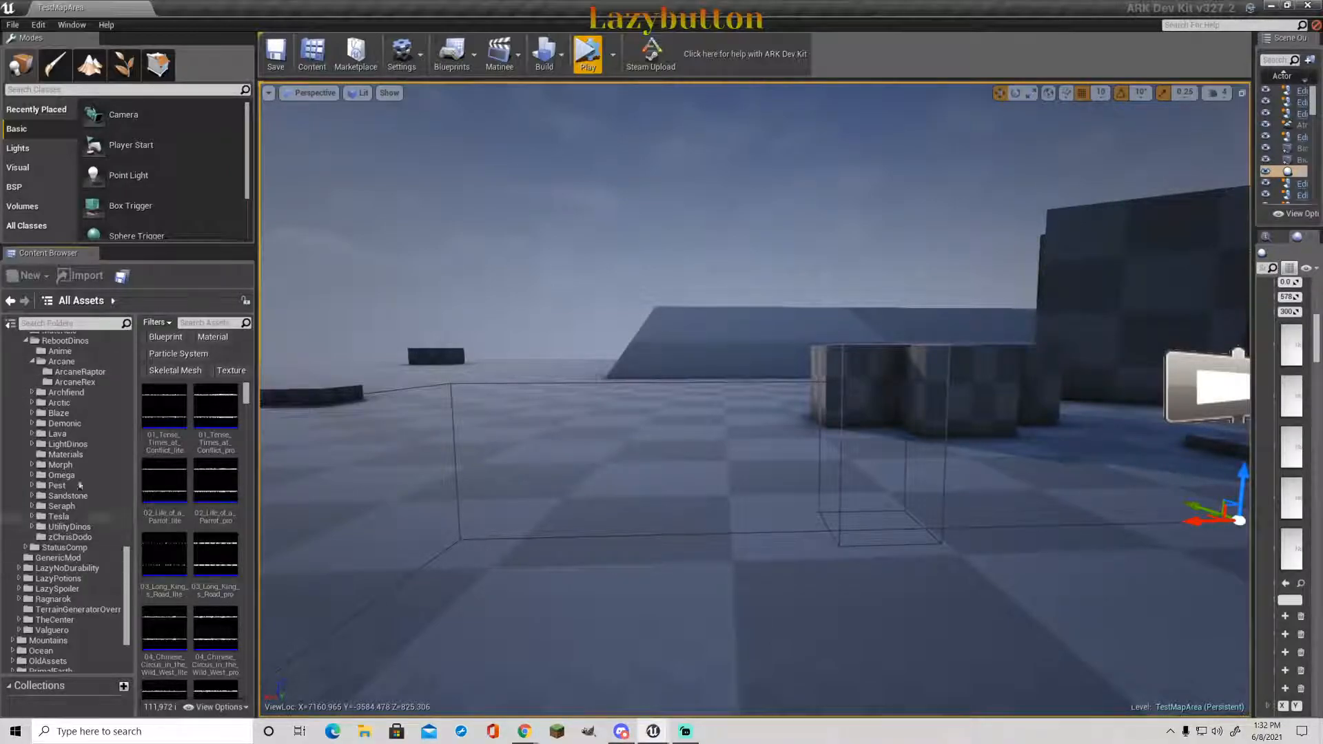
# - Open the PrimalGameData_BP_Forlorn2 blueprint from the Forlorn2 mod folder and look over its default properties
pyautogui.scroll(2, 78, 497)
pyautogui.scroll(3, 69, 398)
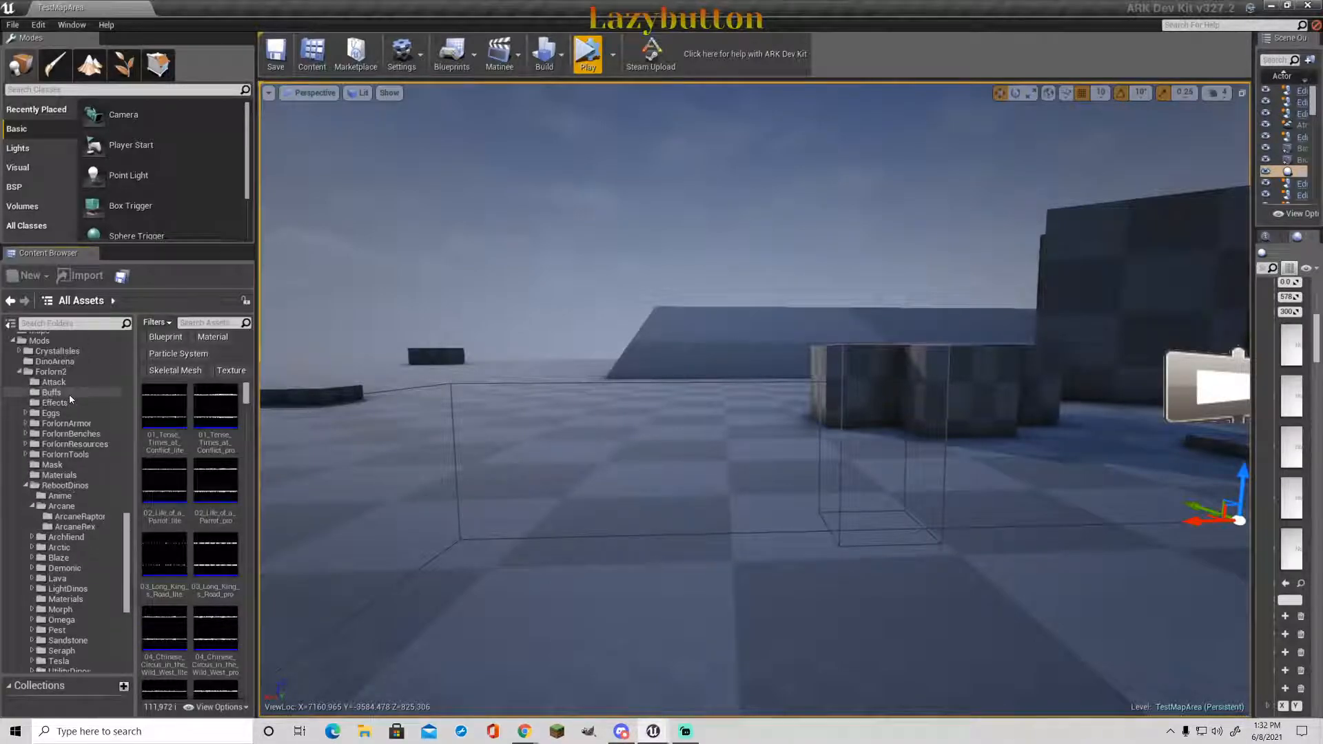
pyautogui.click(74, 370)
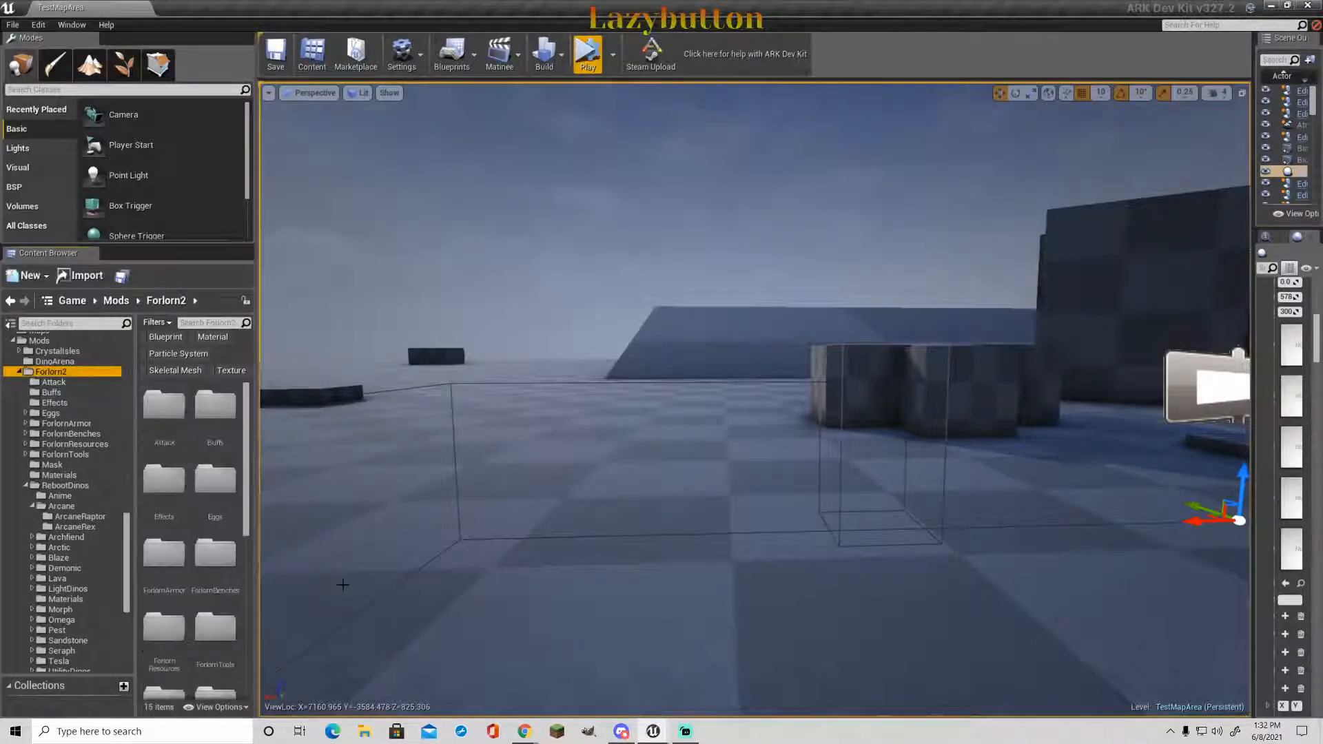
pyautogui.scroll(-3, 208, 574)
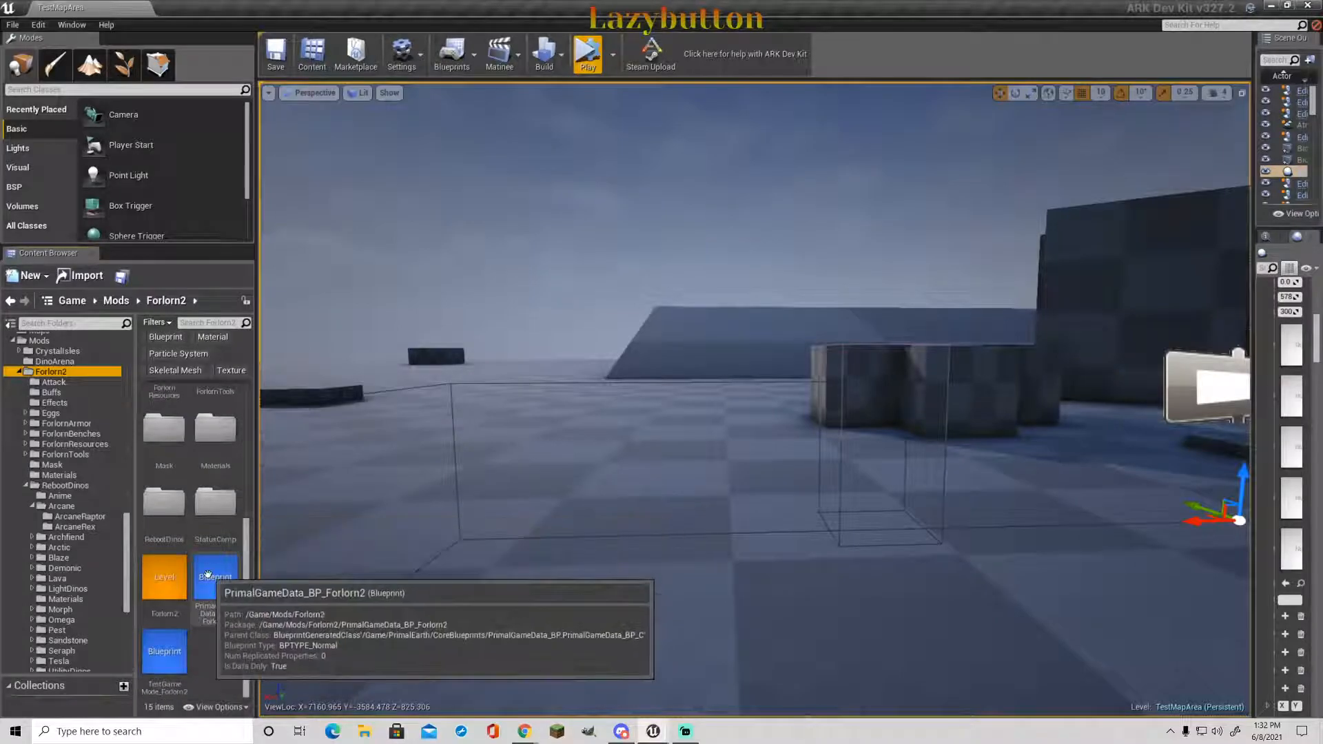
pyautogui.click(210, 580)
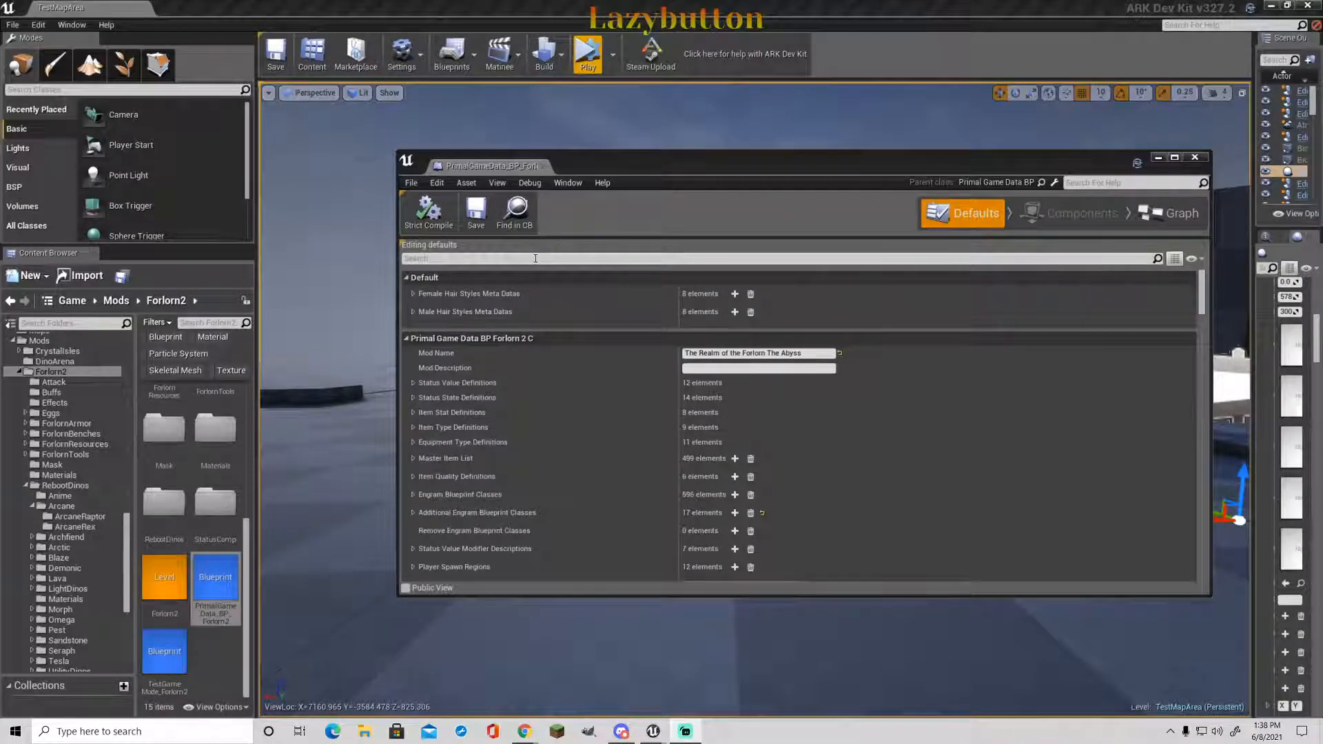
pyautogui.scroll(-2, 725, 496)
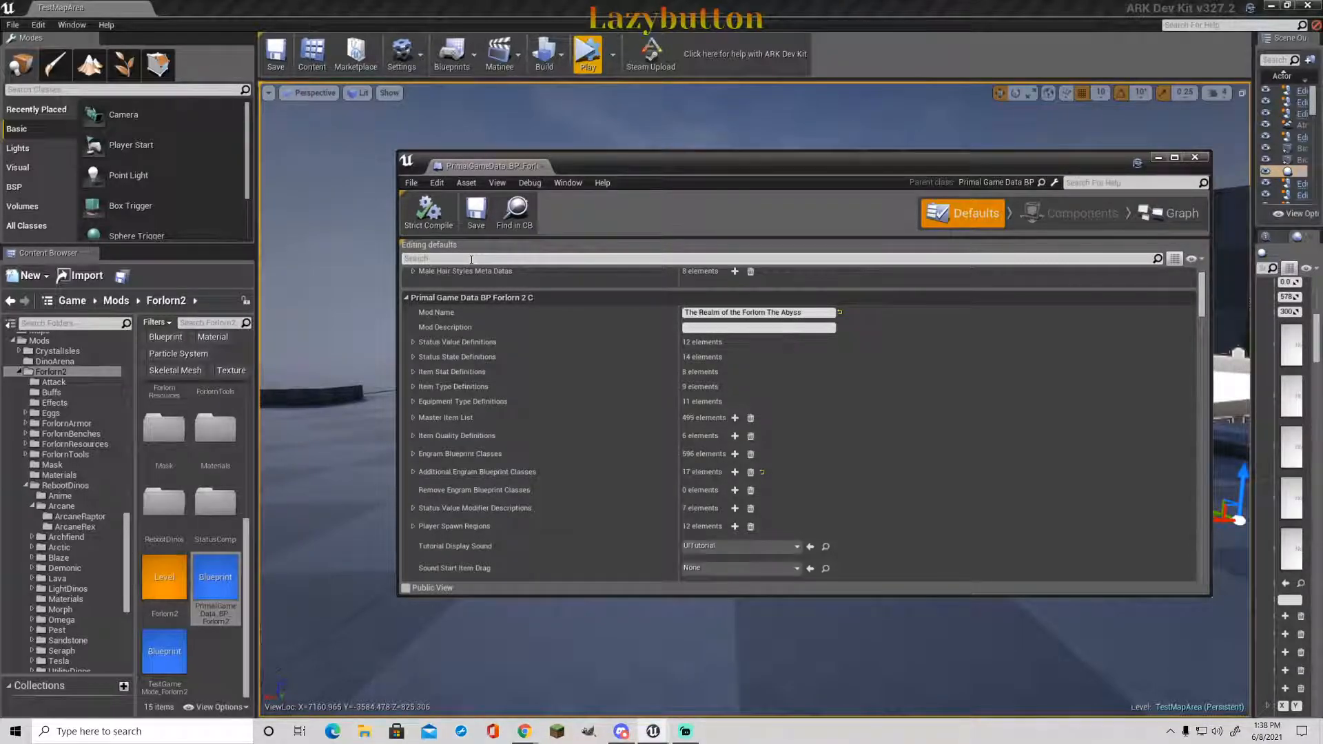
# - Filter the blueprint's defaults by "additional" and look through the complete Additional Dino Entries list up to Additional Structure Engrams
pyautogui.write('additional')
pyautogui.scroll(2, 747, 321)
pyautogui.scroll(-10, 747, 321)
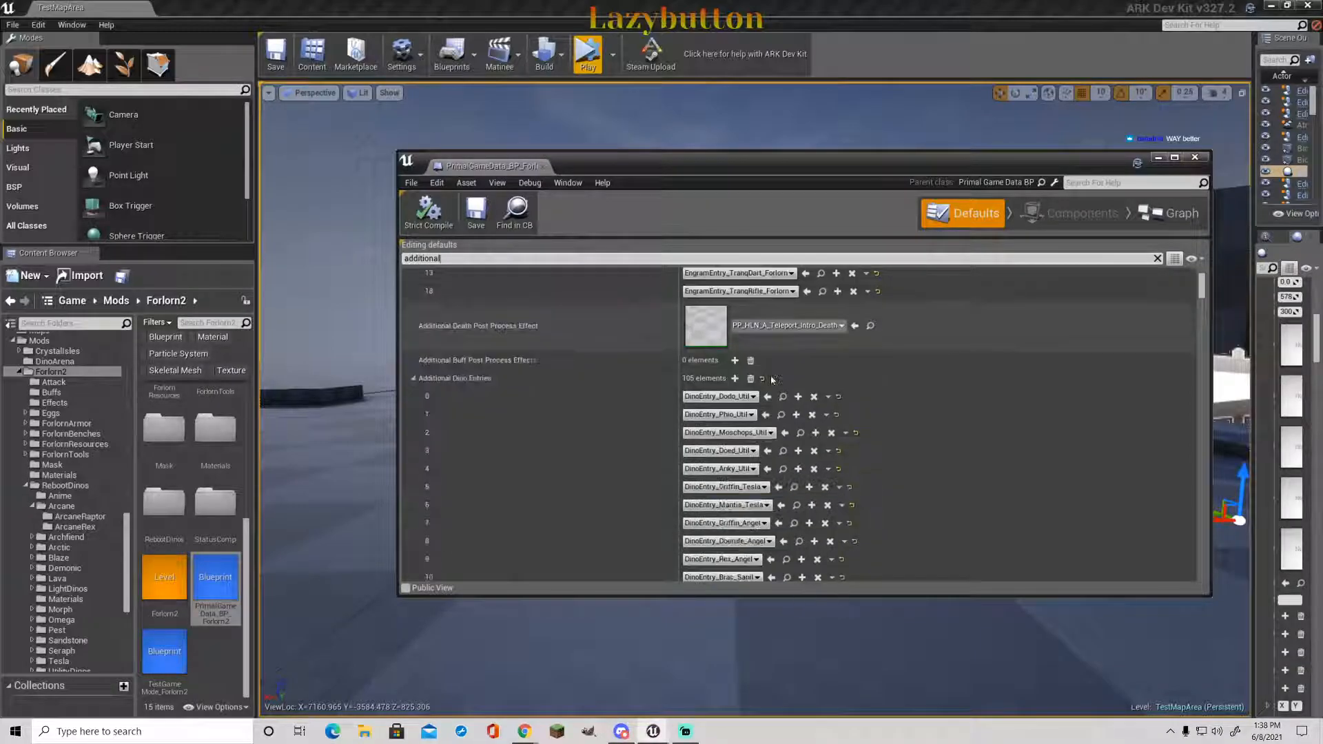
pyautogui.scroll(-2, 765, 396)
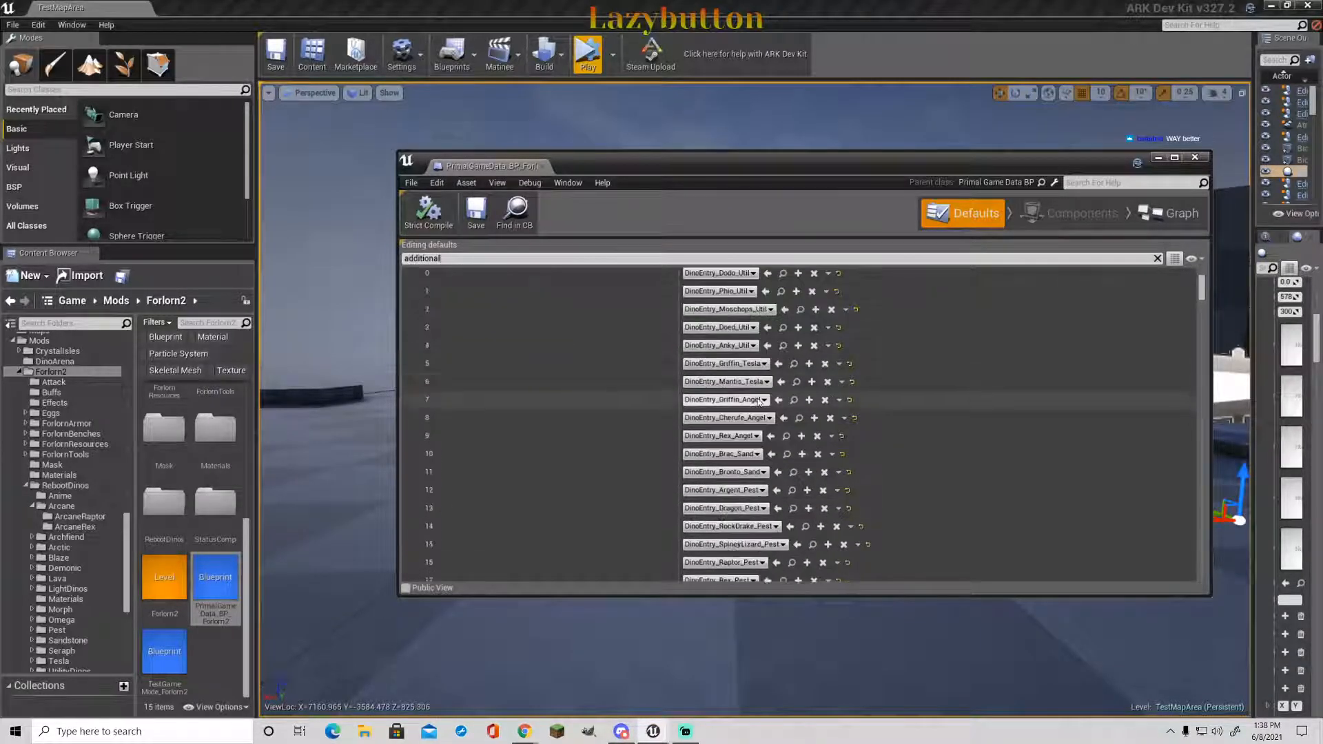
pyautogui.scroll(2, 761, 402)
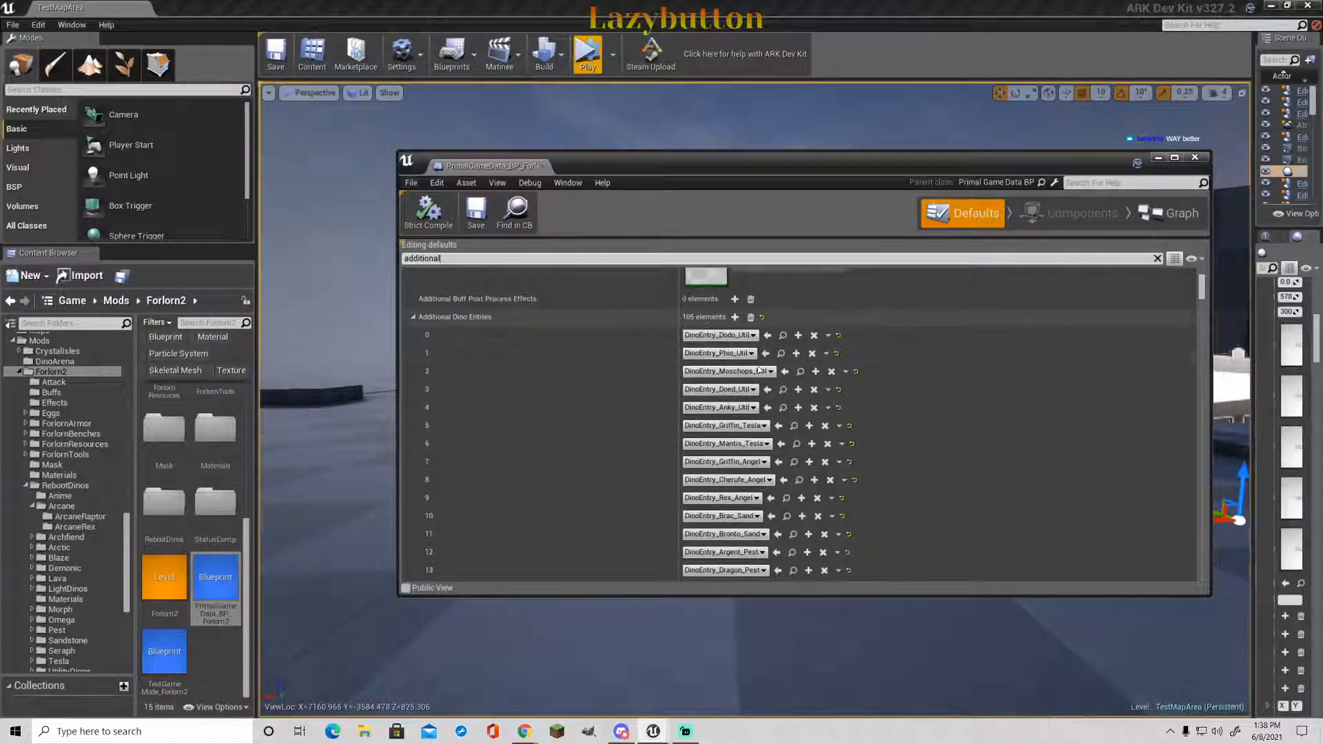
pyautogui.scroll(-3, 784, 411)
pyautogui.scroll(-12, 786, 409)
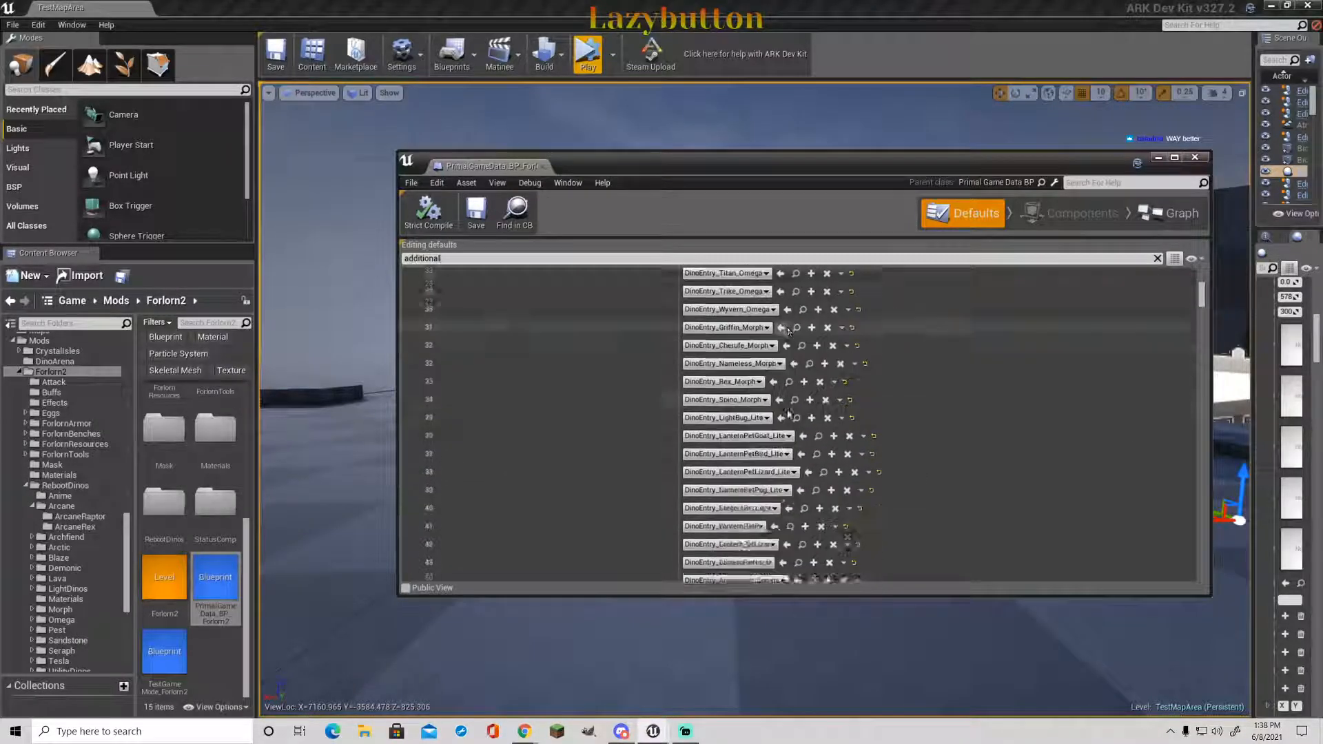
pyautogui.scroll(-12, 793, 409)
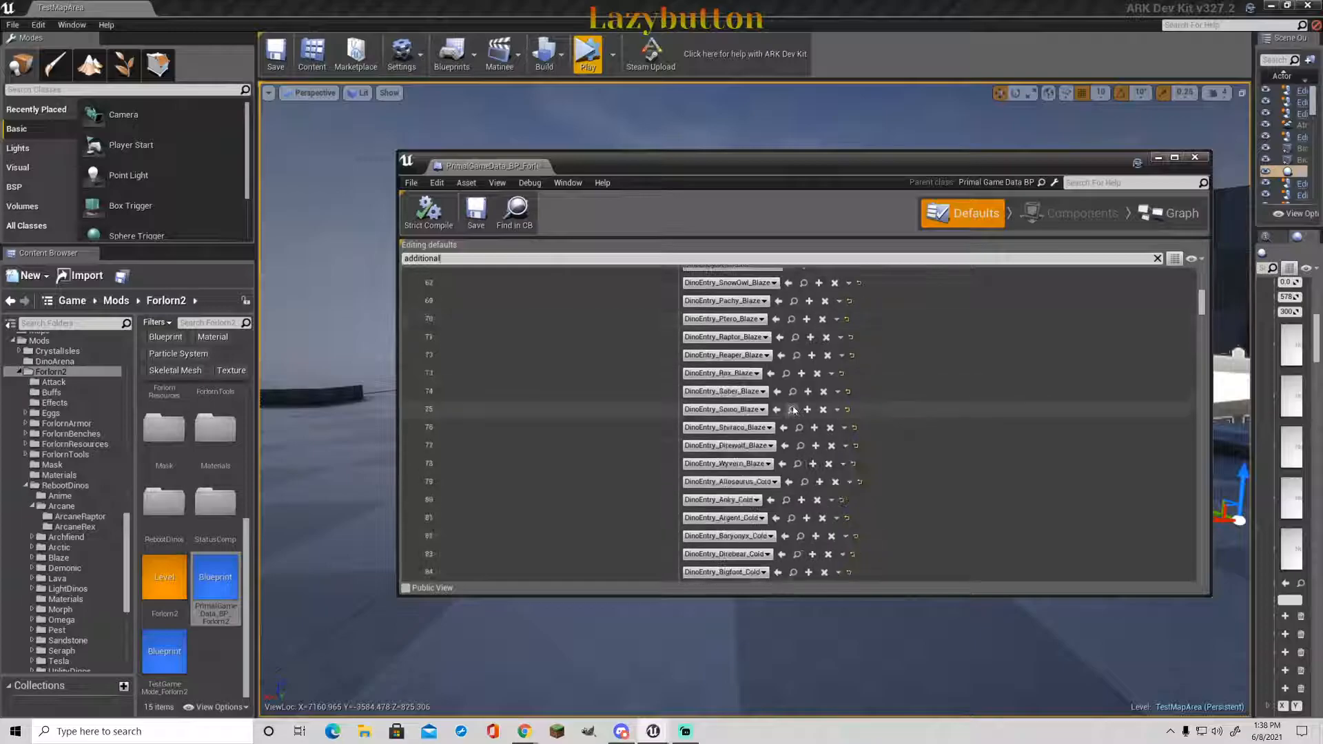
pyautogui.scroll(-7, 796, 372)
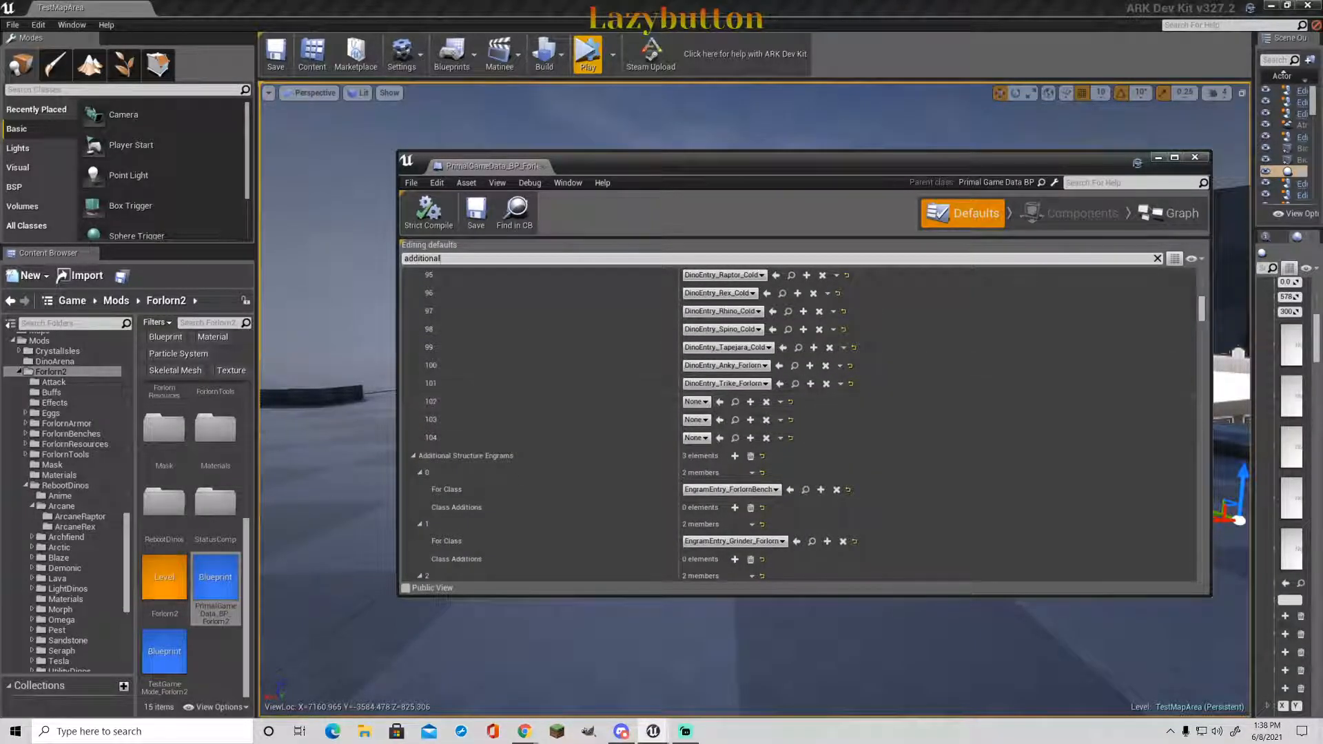
# - Open the ArcaneRaptor folder inside RebootDinos' Arcane folder and look over its assets
pyautogui.click(80, 518)
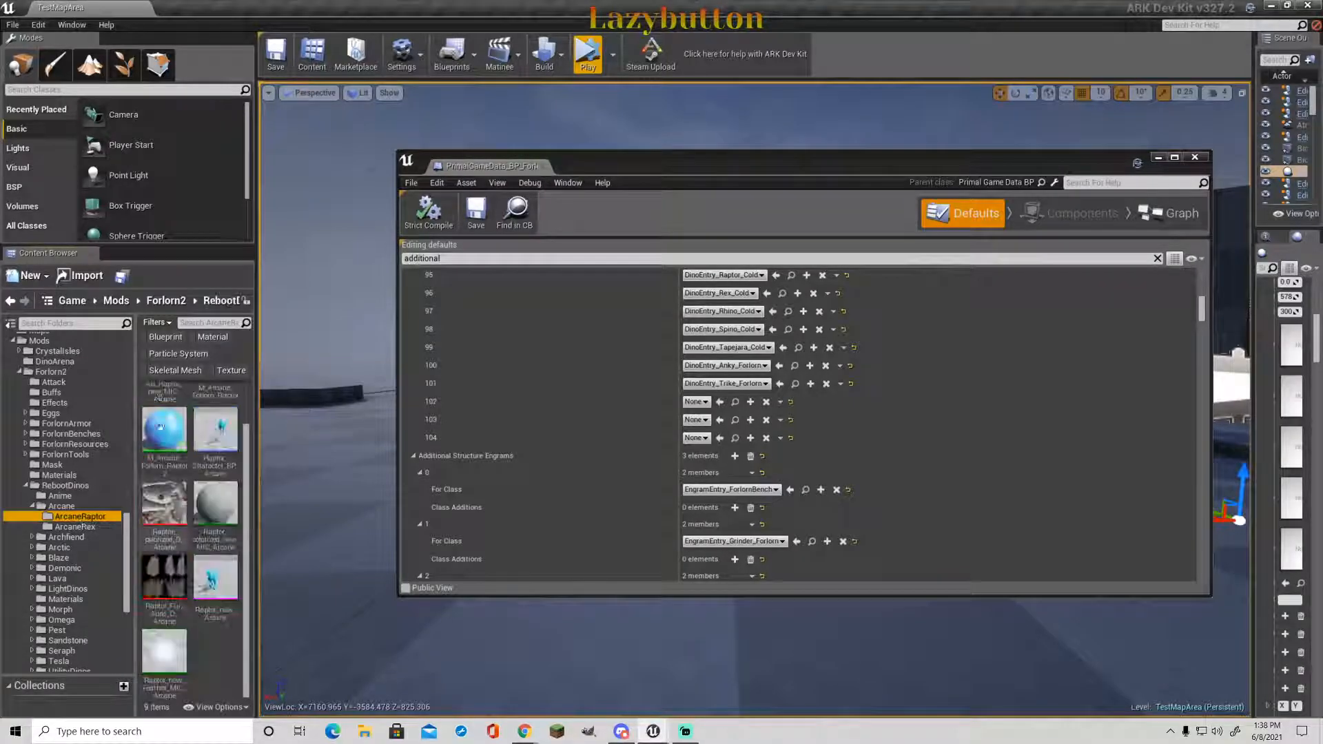
pyautogui.scroll(2, 197, 497)
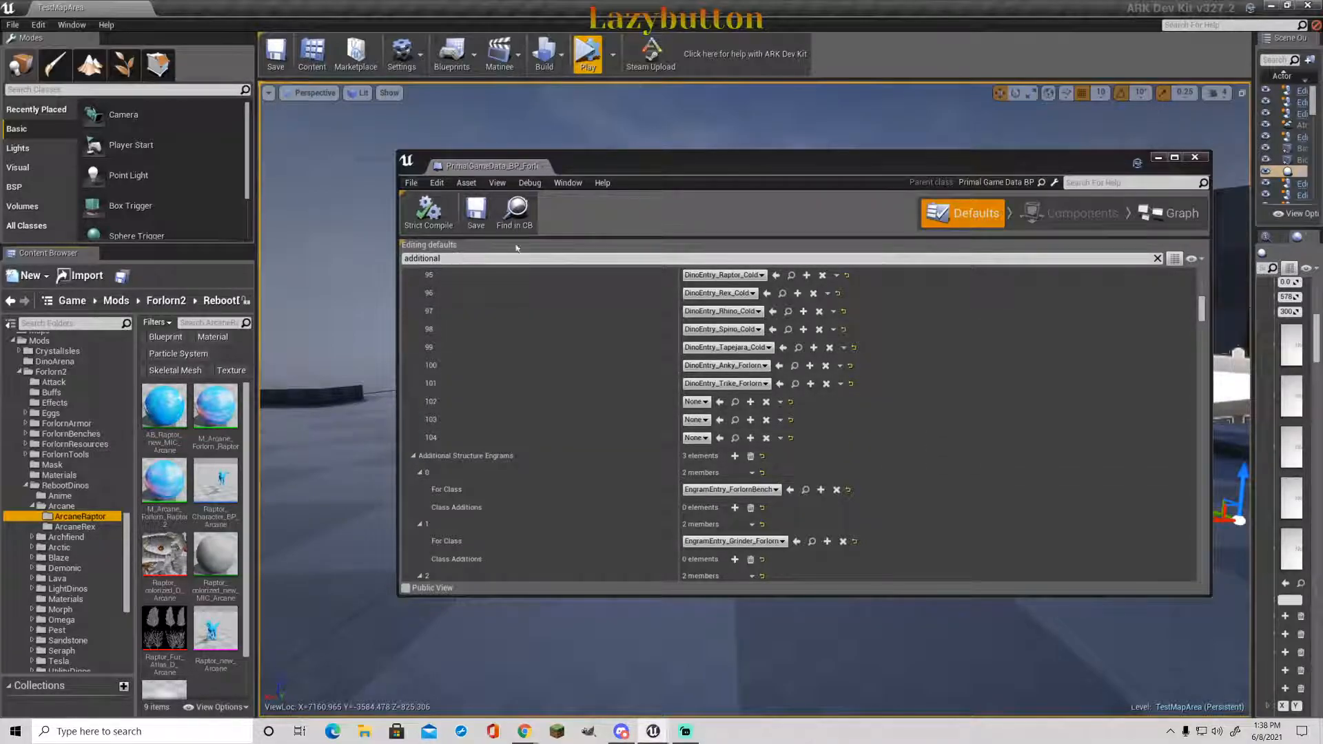
# - Filter the blueprint's defaults by "NPc" and look through the spawn entries added to the DinoSpawnEntriesBeach container
pyautogui.moveTo(1202, 310); pyautogui.dragTo(1203, 277)
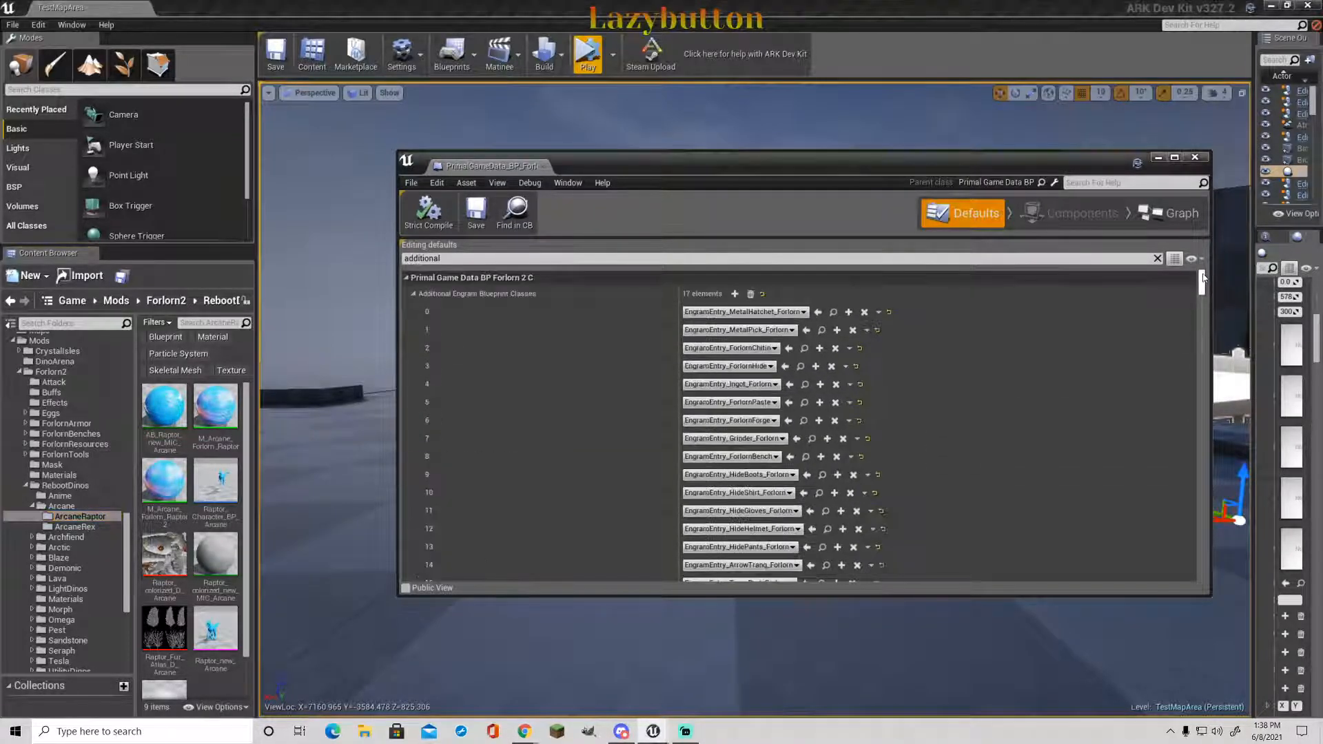
pyautogui.write('NPc')
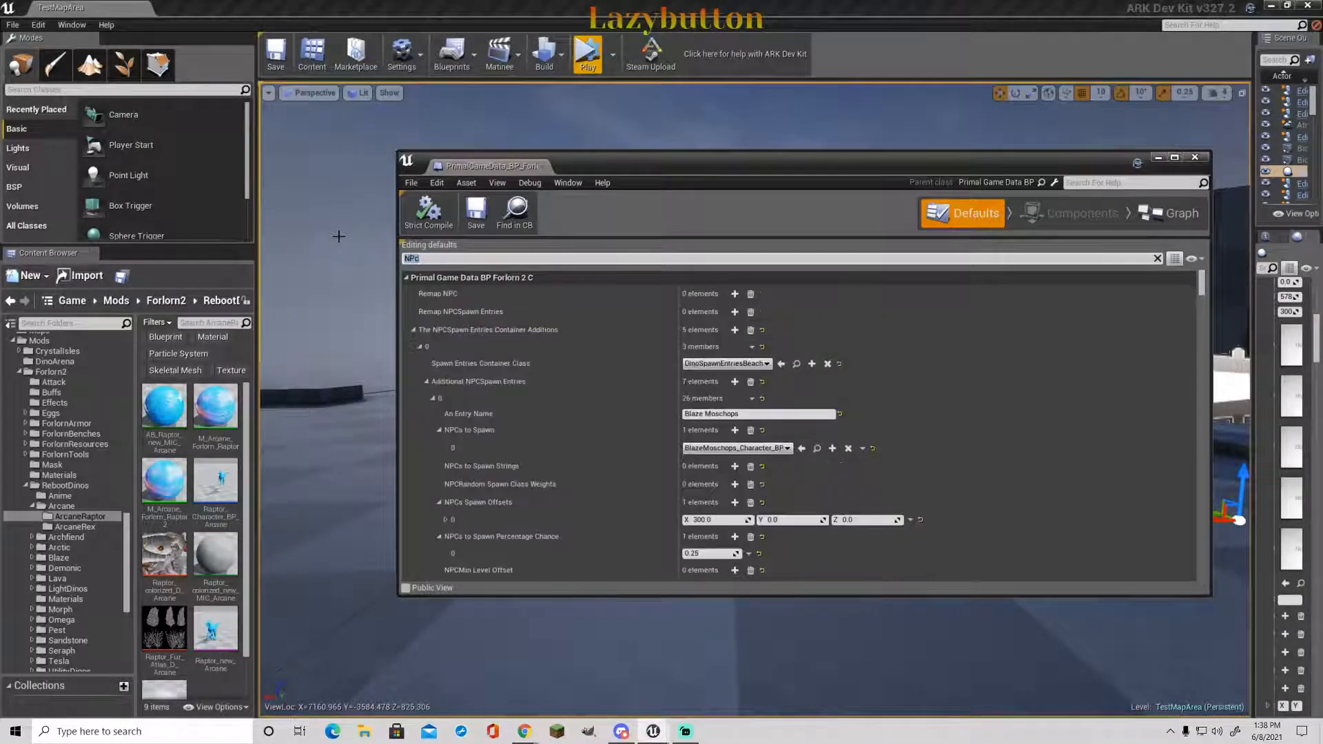
pyautogui.click(990, 389)
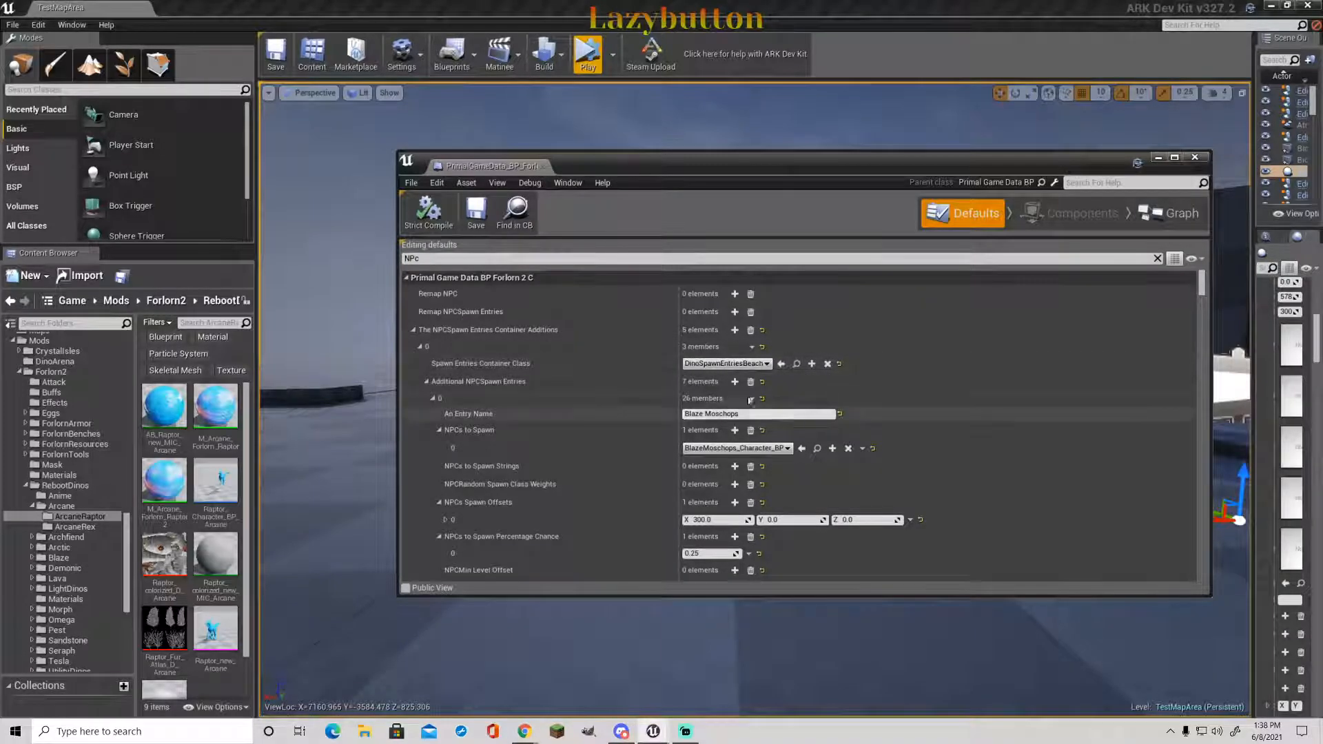
pyautogui.scroll(-1, 768, 359)
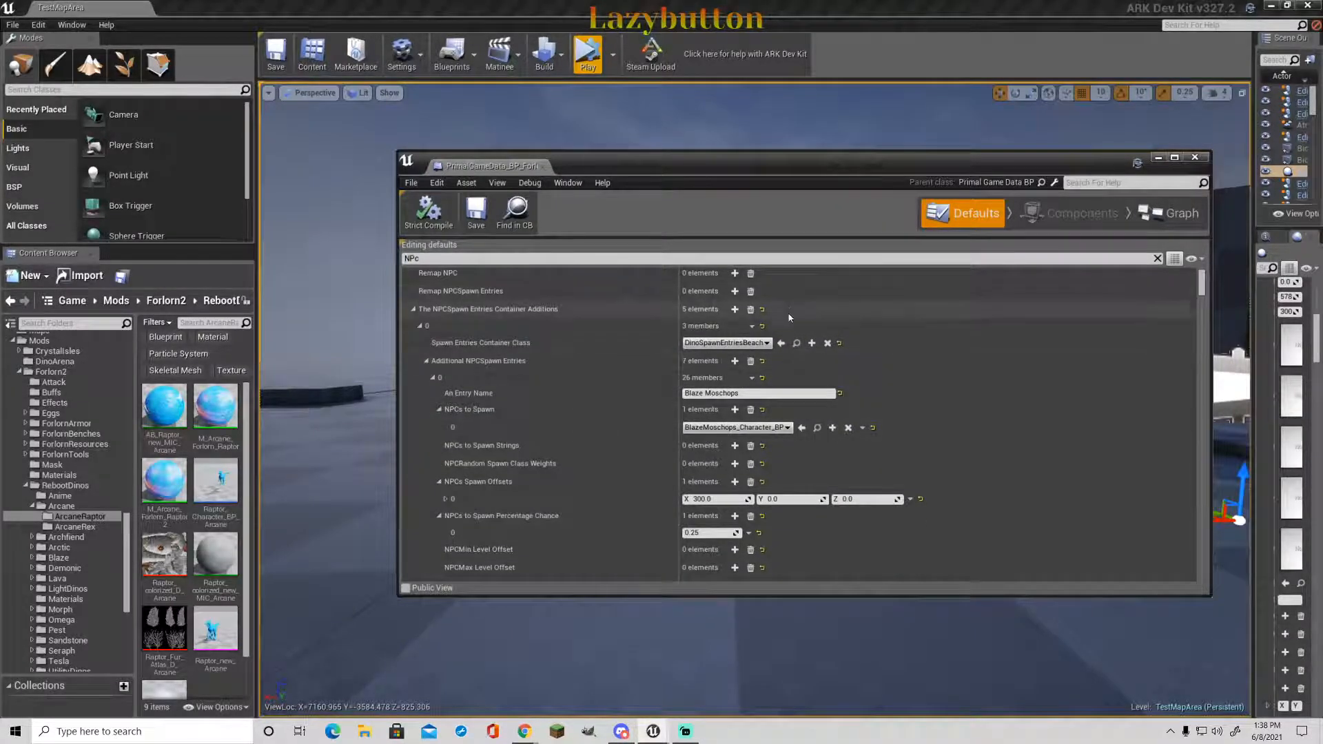
pyautogui.scroll(-13, 789, 311)
pyautogui.scroll(-7, 825, 453)
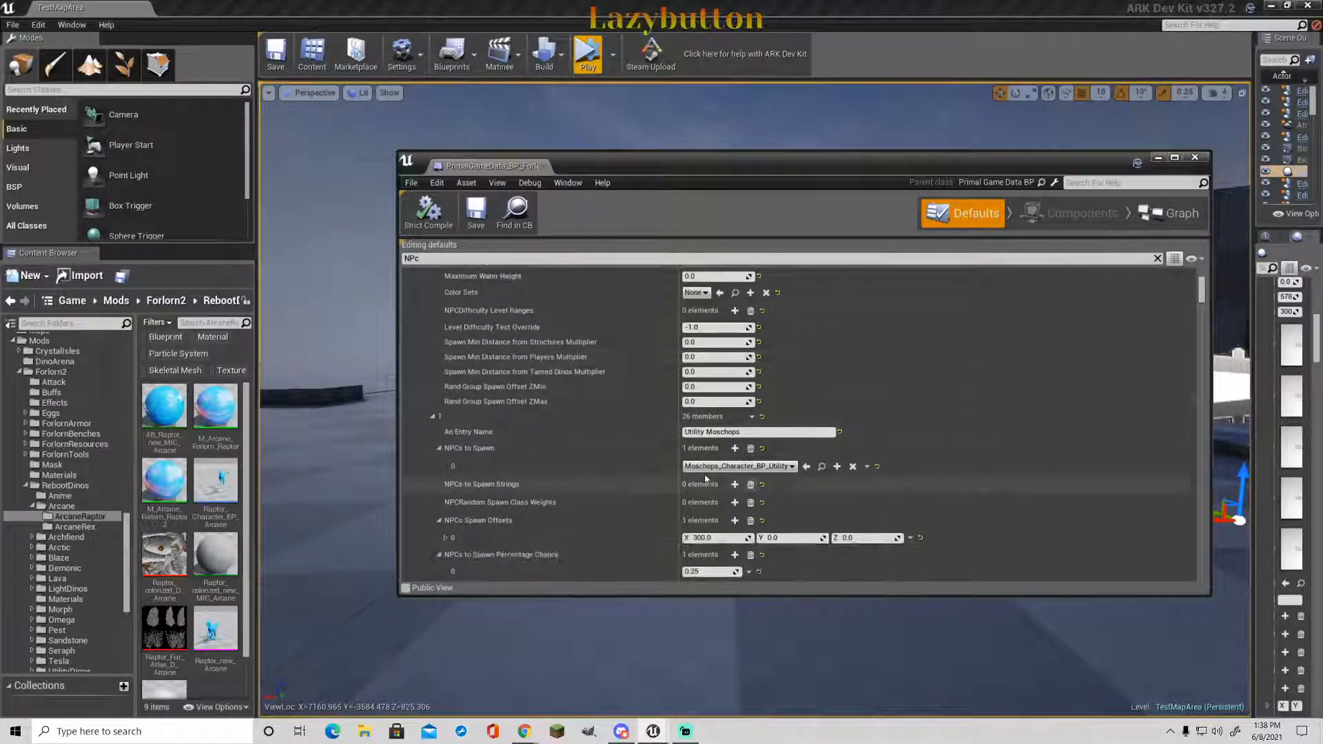
pyautogui.scroll(-11, 813, 476)
pyautogui.scroll(-4, 870, 473)
pyautogui.scroll(-10, 839, 460)
pyautogui.scroll(-15, 836, 460)
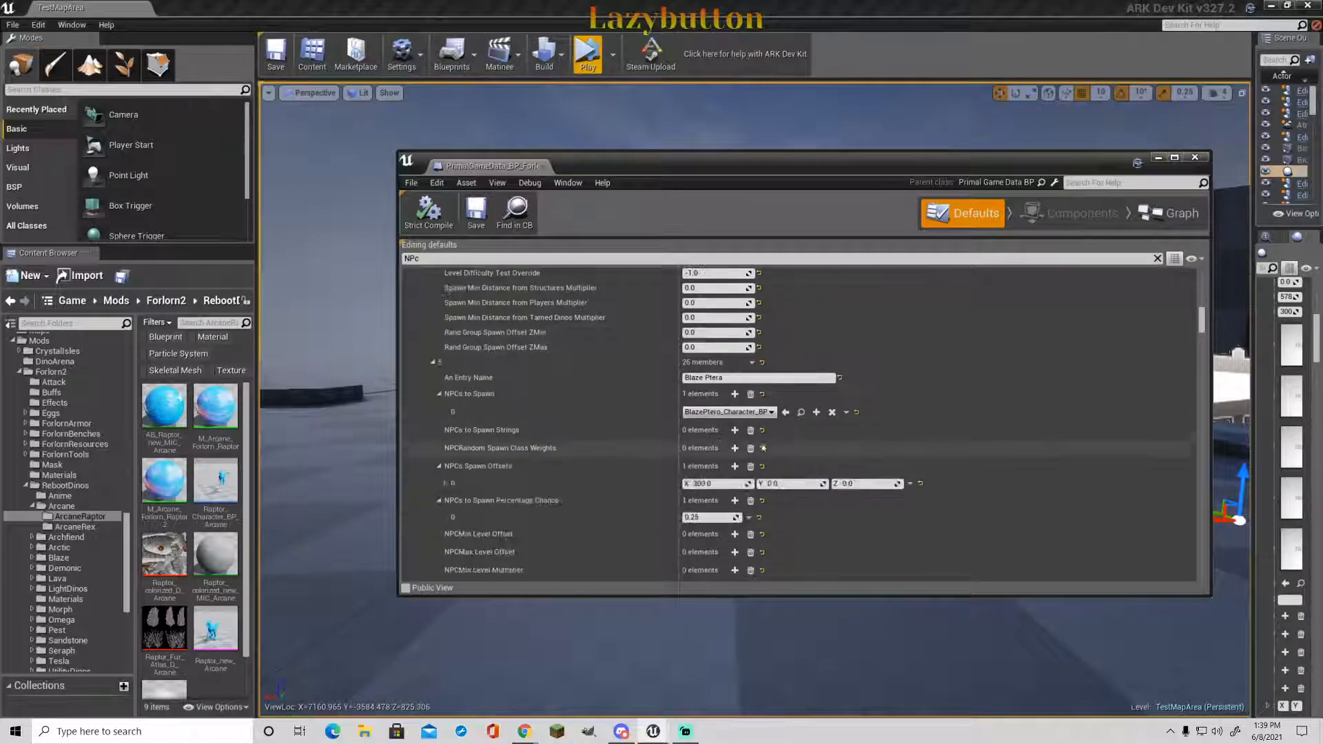
pyautogui.scroll(-15, 772, 441)
pyautogui.scroll(-10, 758, 431)
pyautogui.scroll(-10, 759, 431)
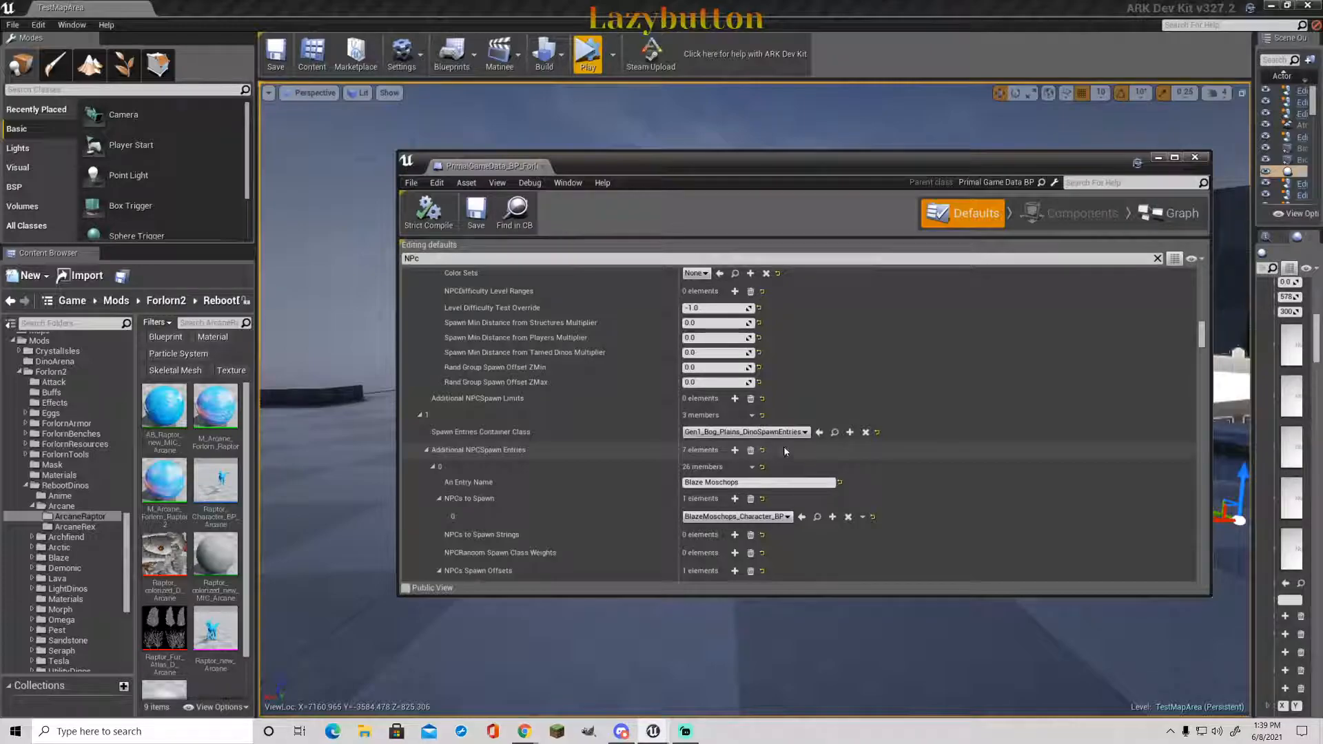
# - Examine the creature spawn entries added to the Gen1_Bog_Plains_DinoSpawnEntries container
pyautogui.scroll(-8, 784, 445)
pyautogui.scroll(-4, 792, 453)
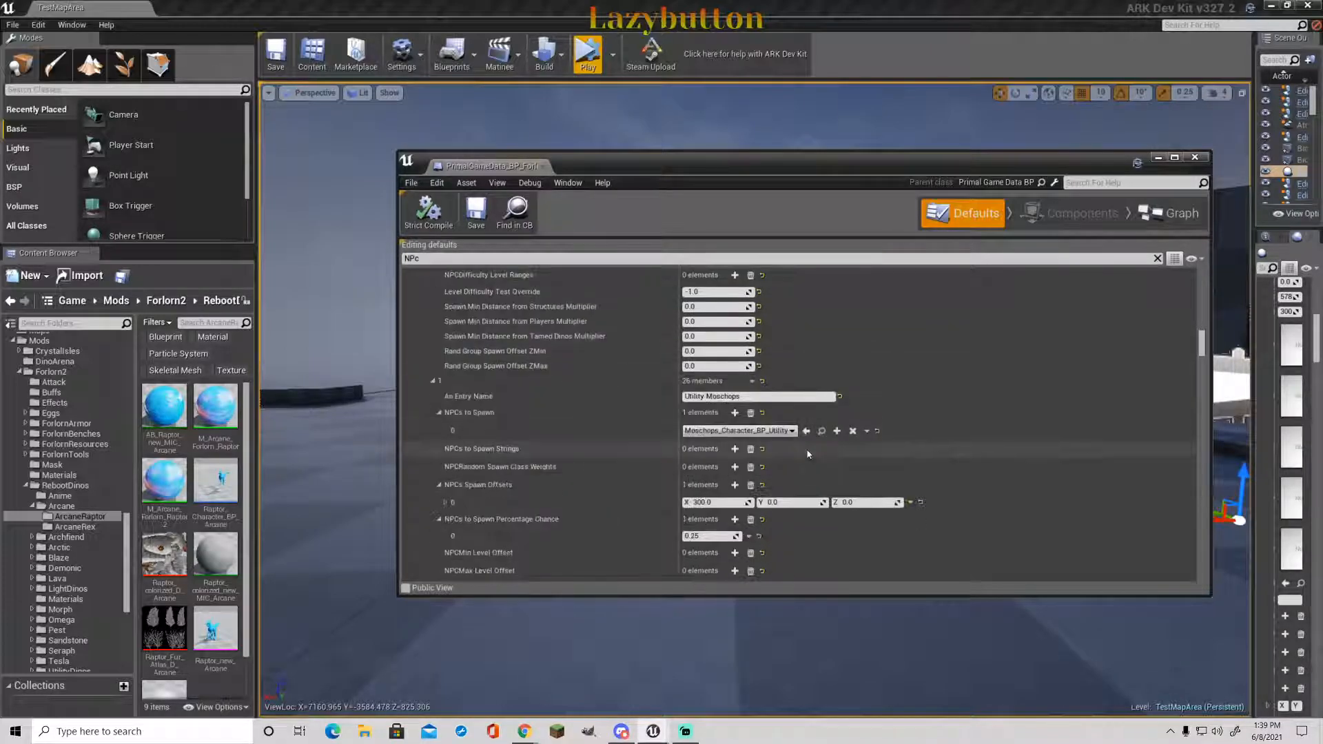
pyautogui.scroll(4, 807, 454)
pyautogui.scroll(-5, 807, 453)
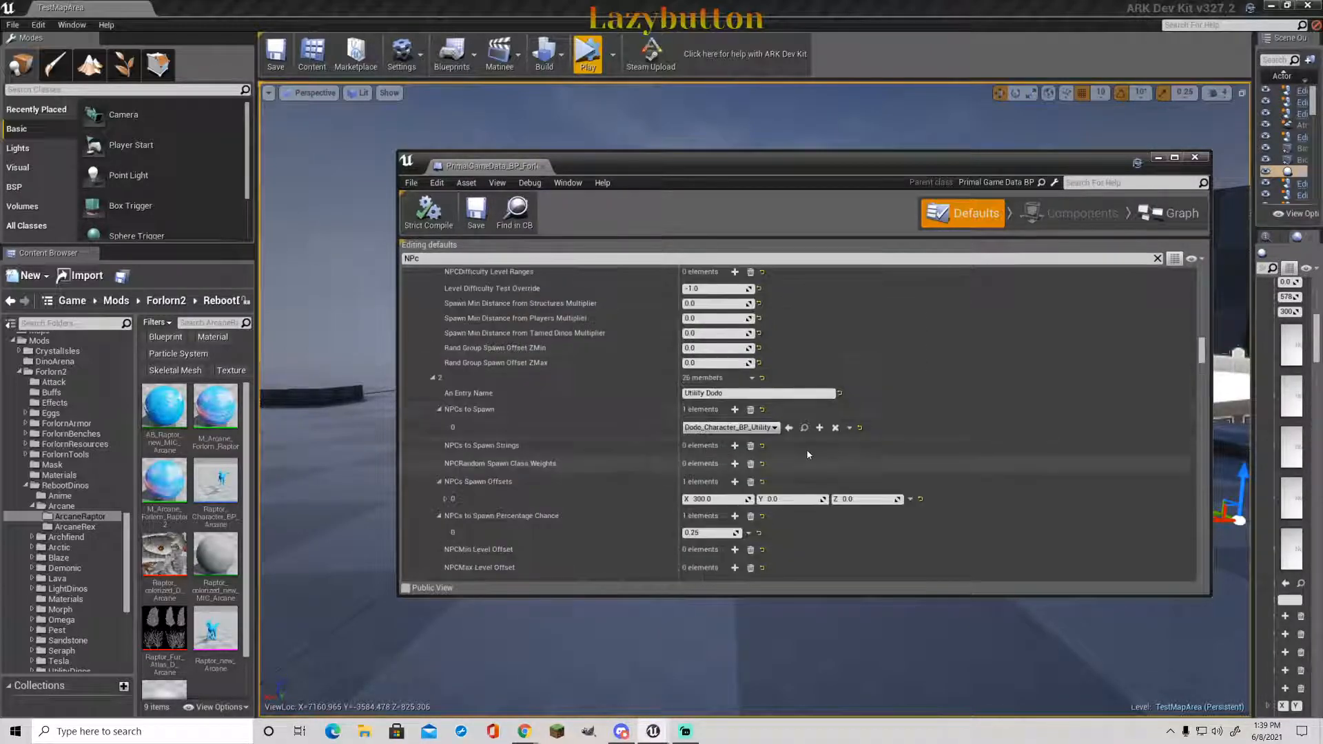
pyautogui.scroll(-15, 814, 448)
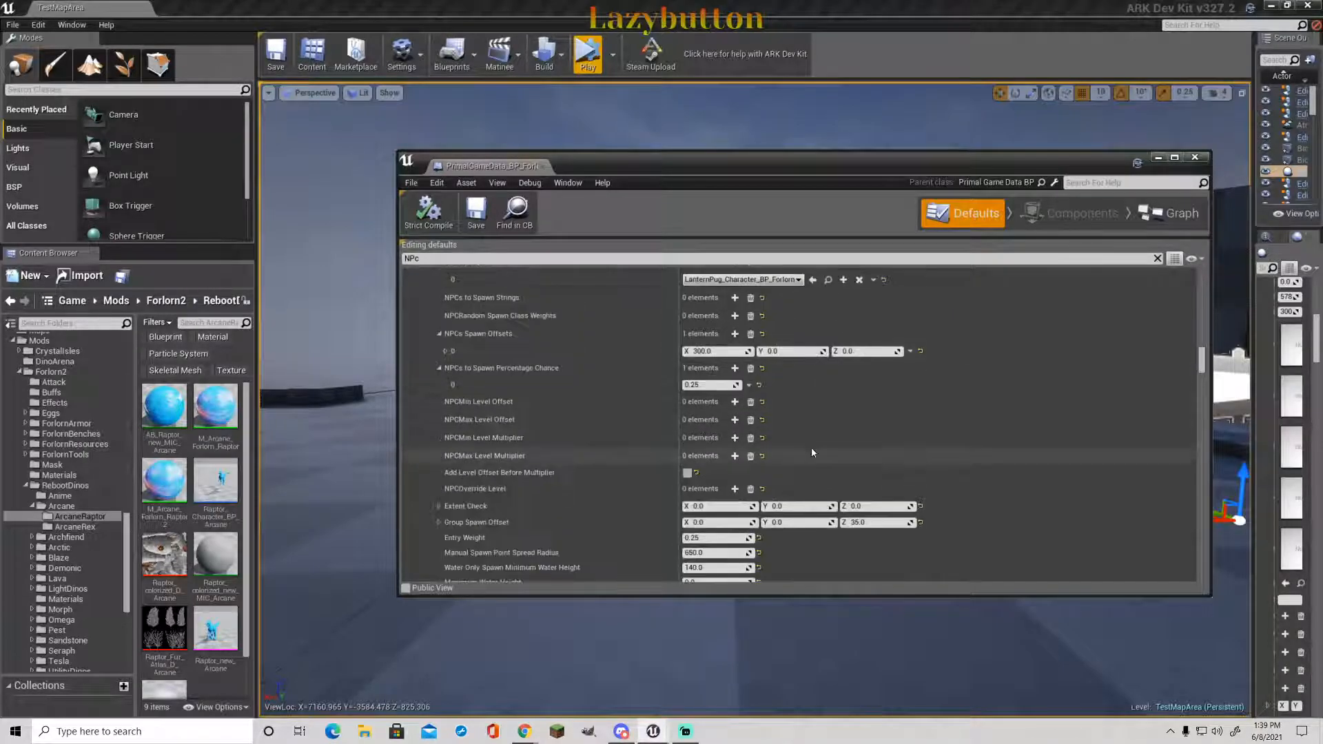
pyautogui.scroll(-15, 814, 447)
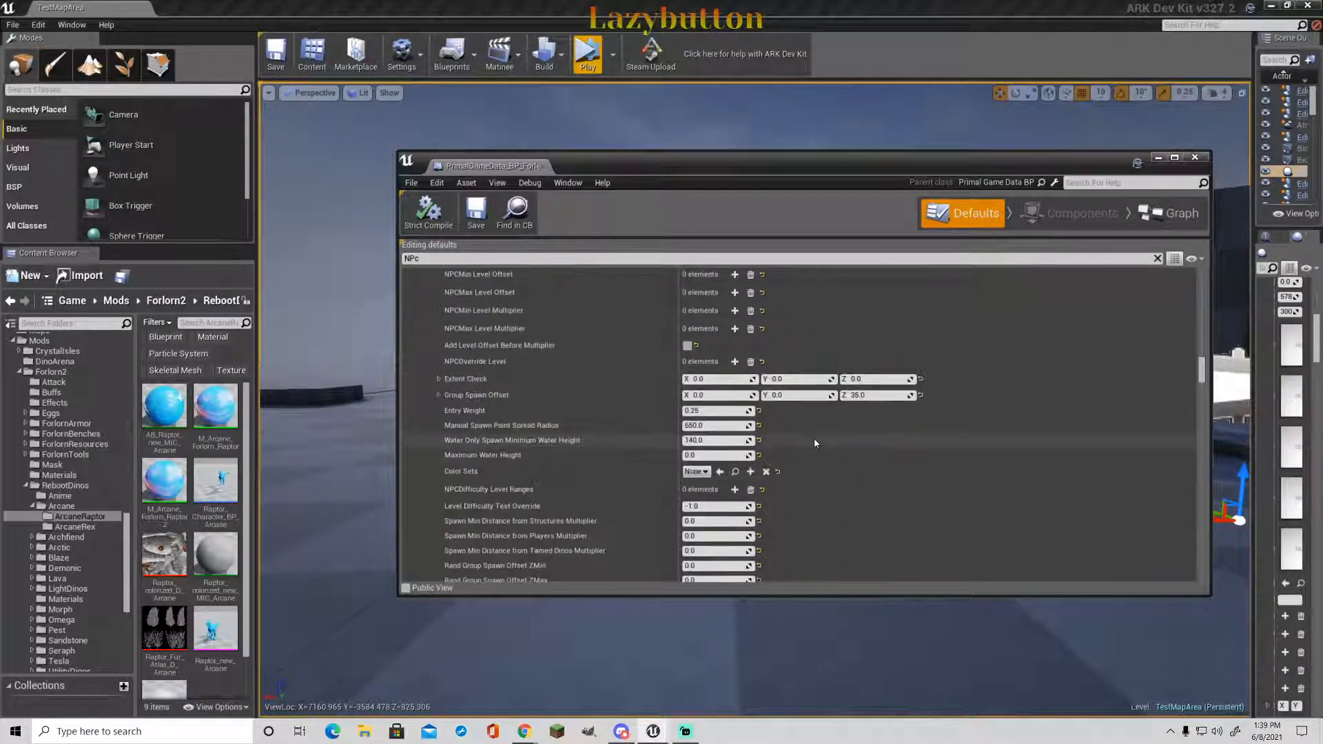
pyautogui.scroll(6, 820, 443)
pyautogui.scroll(-10, 820, 443)
pyautogui.scroll(-10, 819, 442)
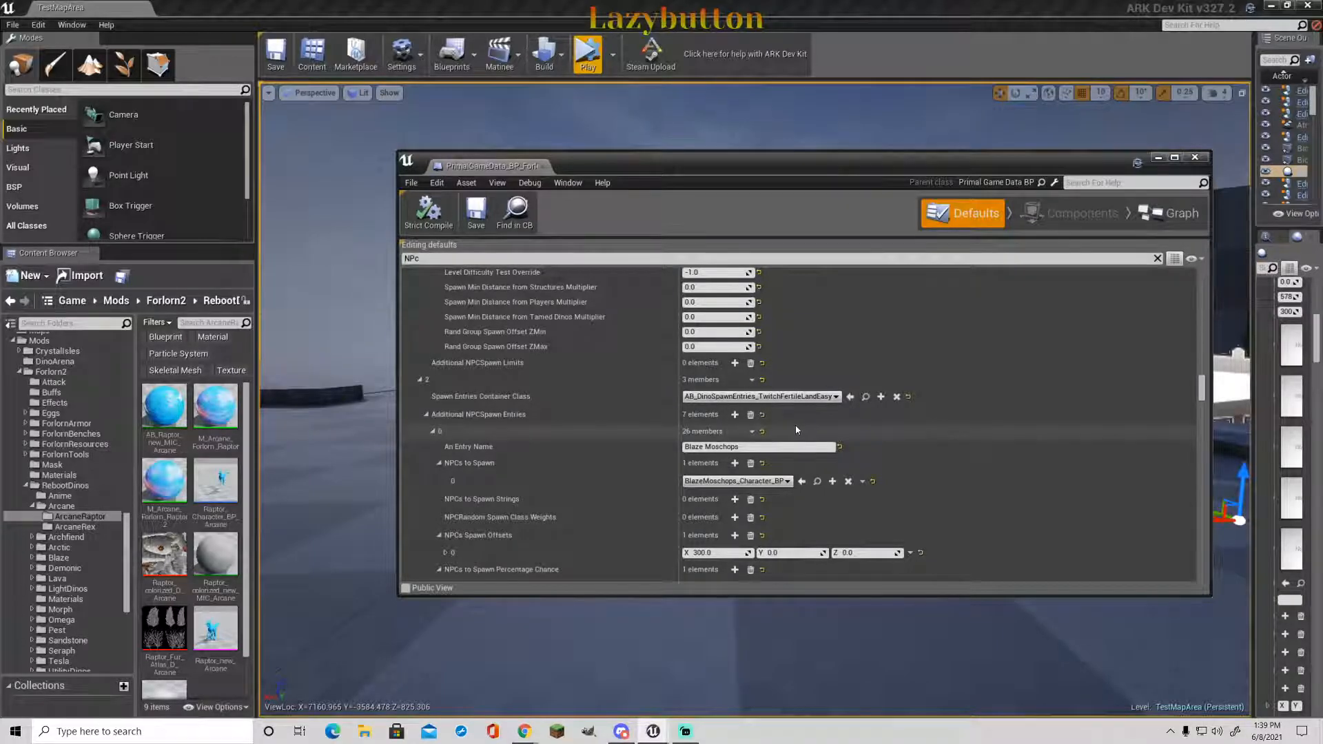
# - Examine the creature spawn entries added to the AB_DinoSpawnEntries_TwitchFertileLandEasy container and their spawn settings
pyautogui.scroll(-3, 796, 429)
pyautogui.scroll(-5, 809, 423)
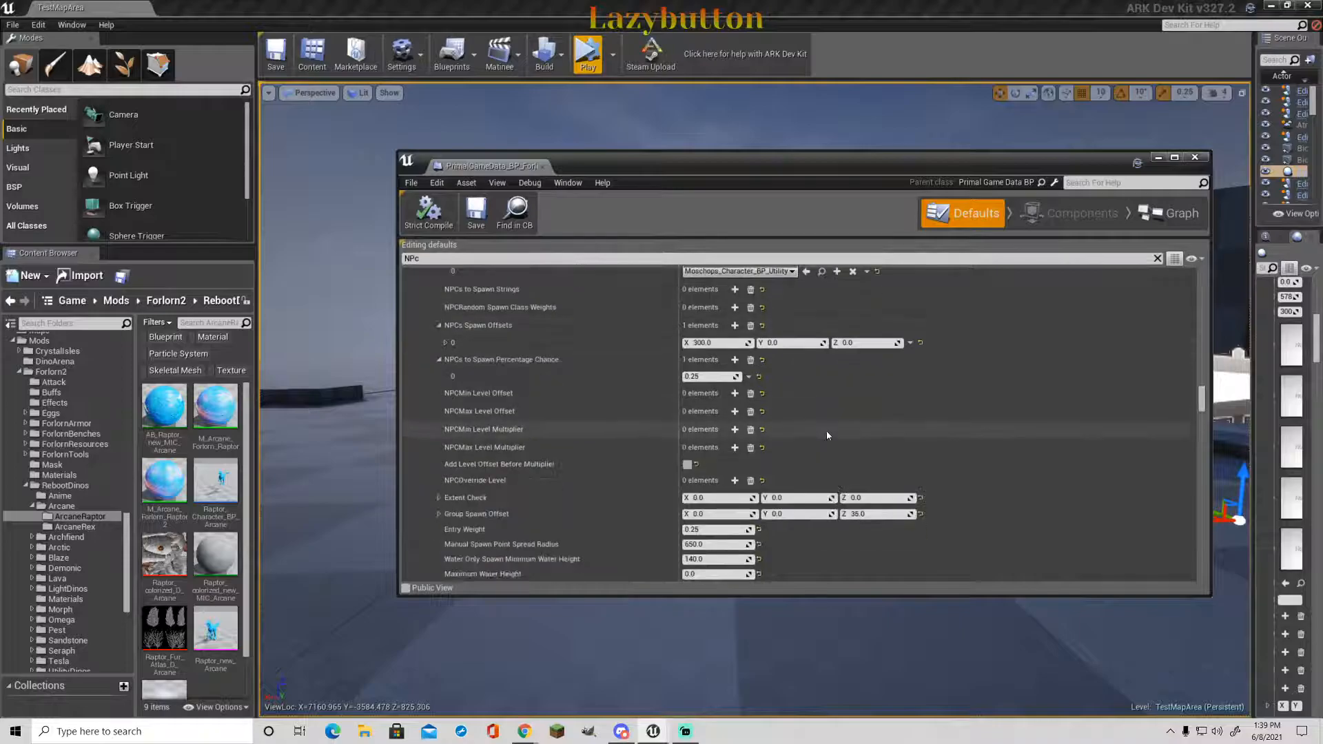
pyautogui.scroll(-4, 828, 436)
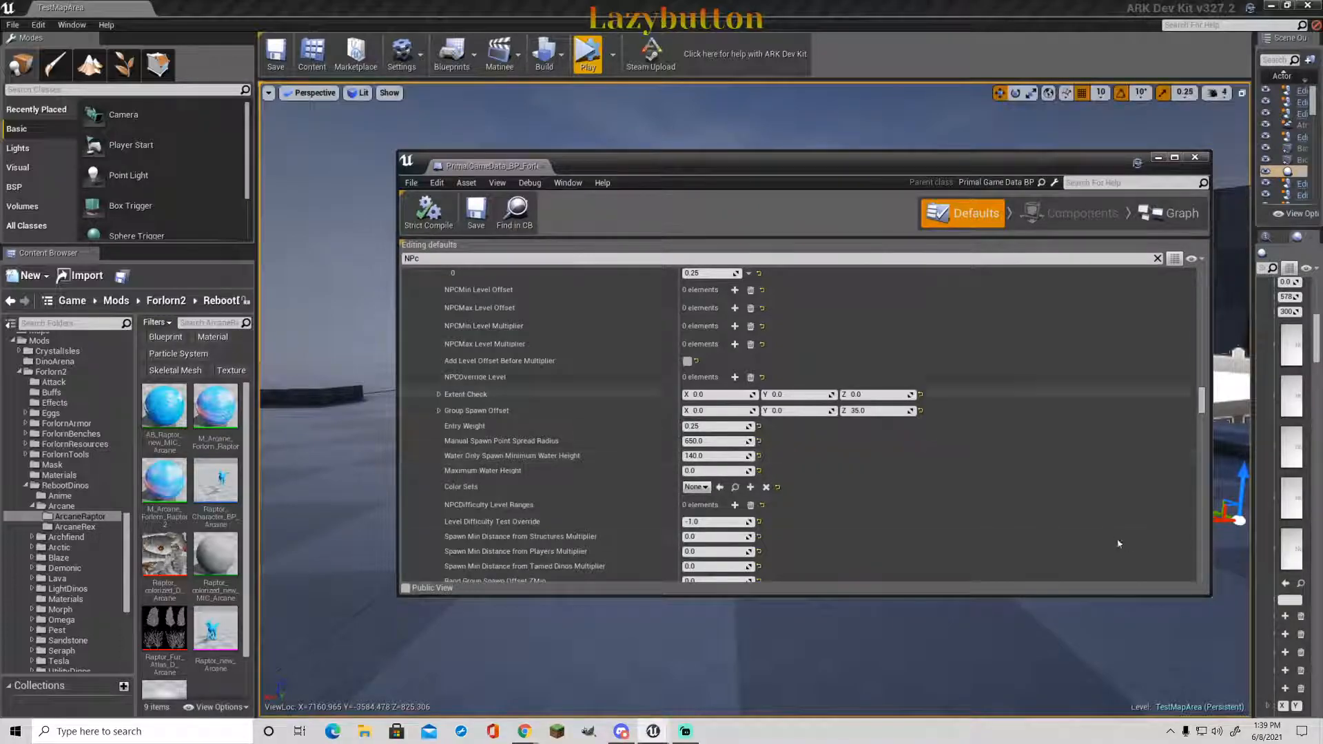
pyautogui.scroll(-5, 985, 492)
pyautogui.scroll(8, 958, 503)
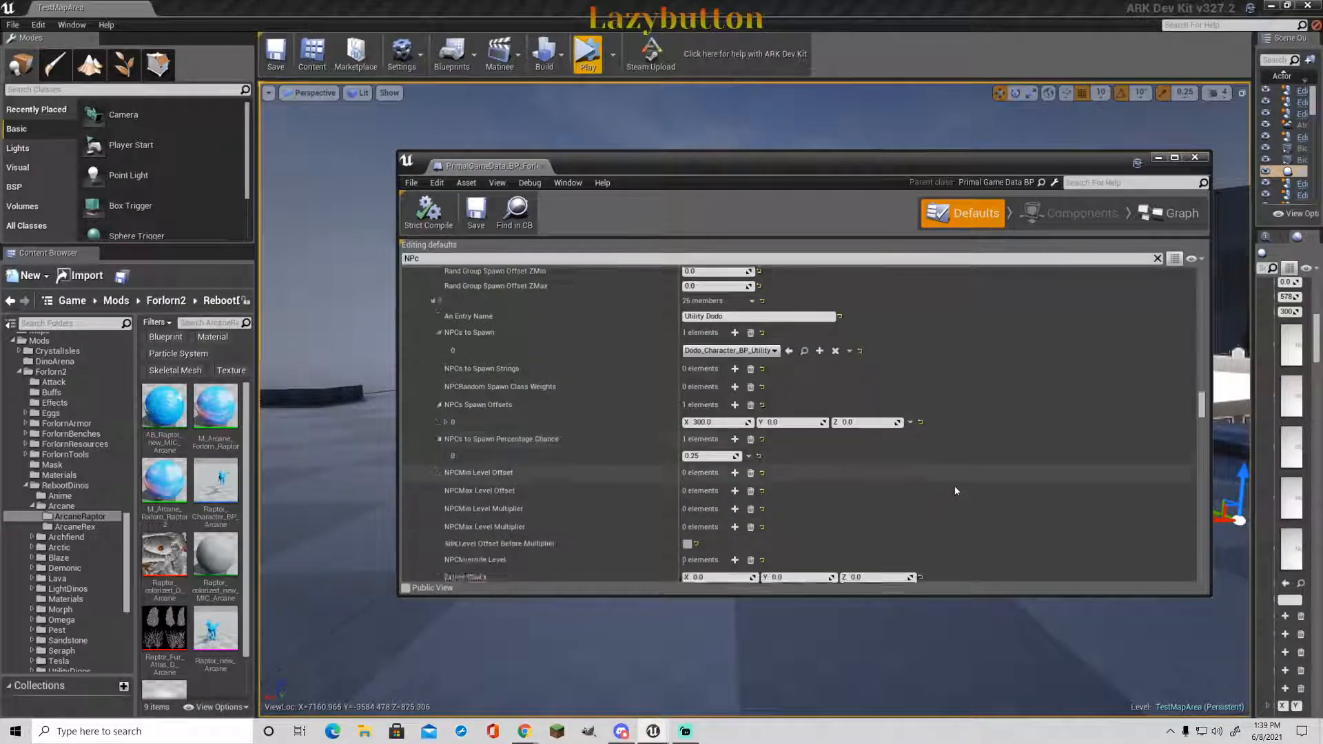
pyautogui.scroll(-2, 943, 475)
pyautogui.scroll(3, 934, 472)
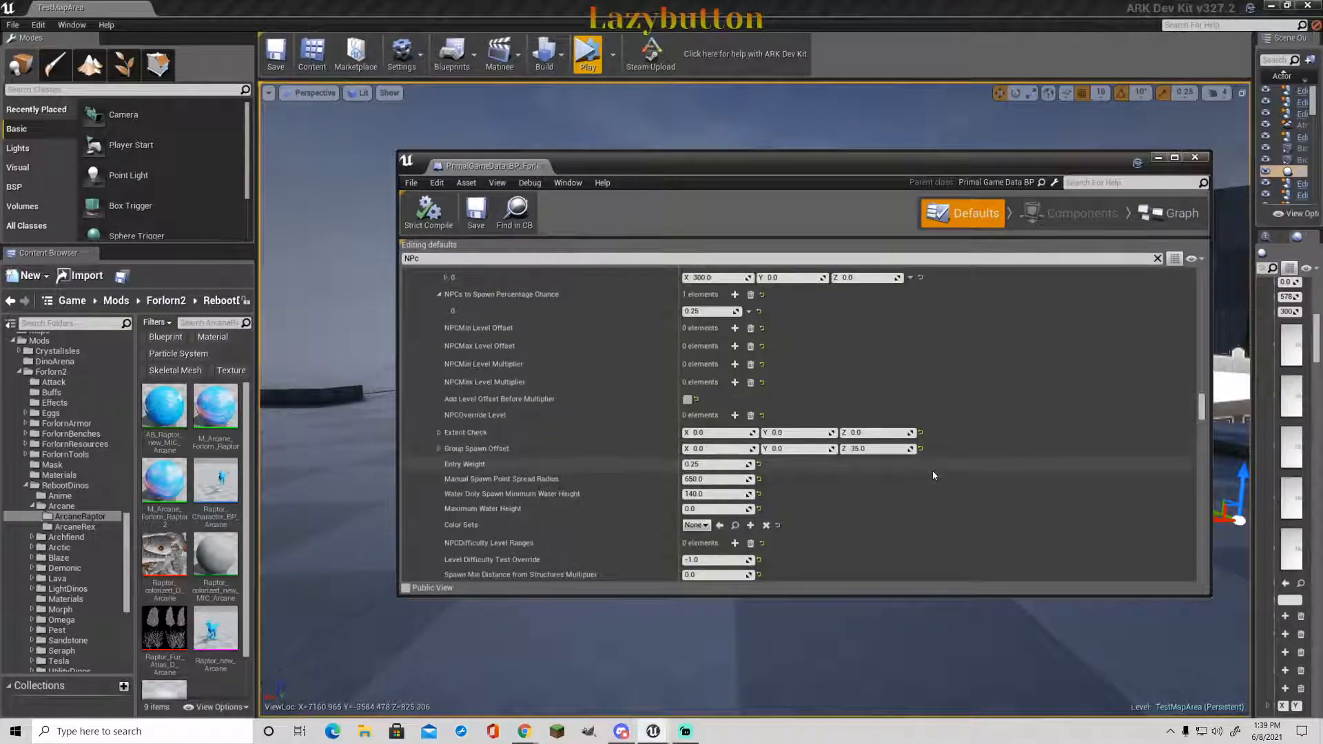
pyautogui.scroll(-8, 910, 453)
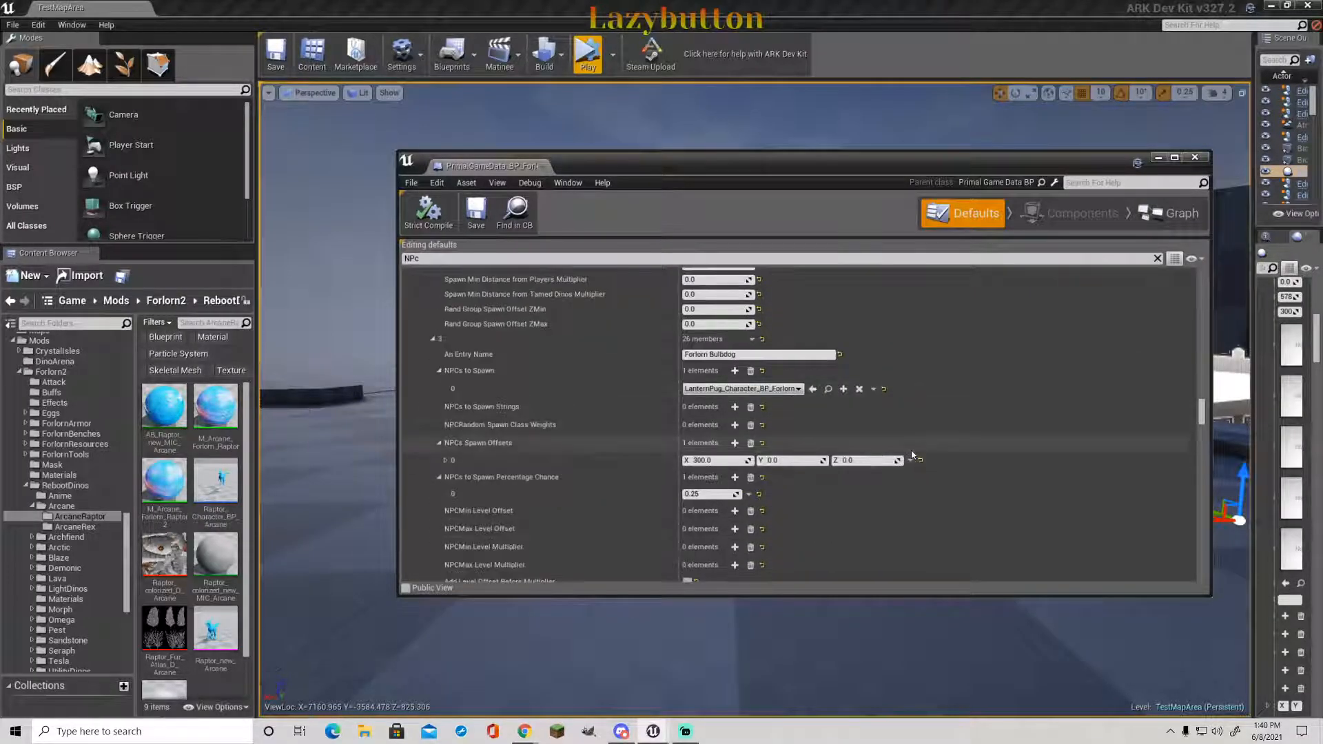
pyautogui.scroll(-10, 911, 454)
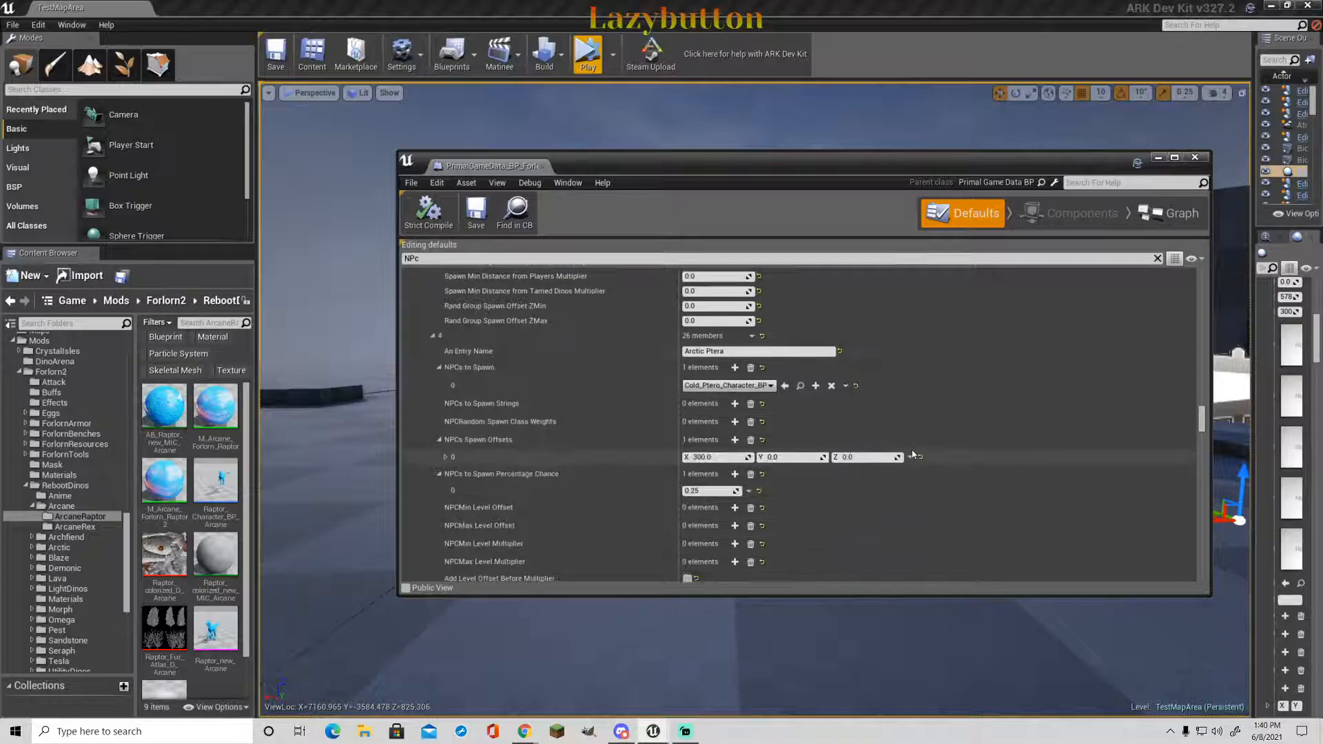
pyautogui.scroll(-10, 912, 453)
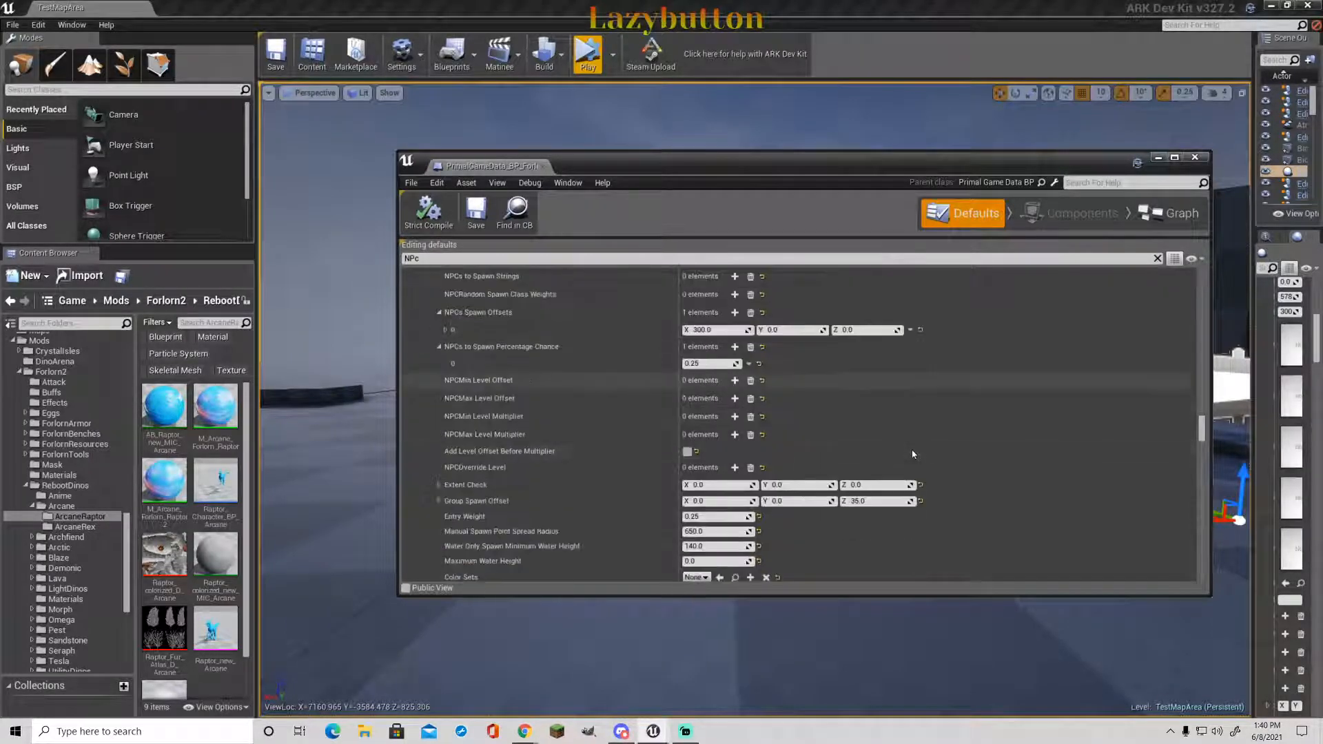
pyautogui.scroll(-10, 912, 454)
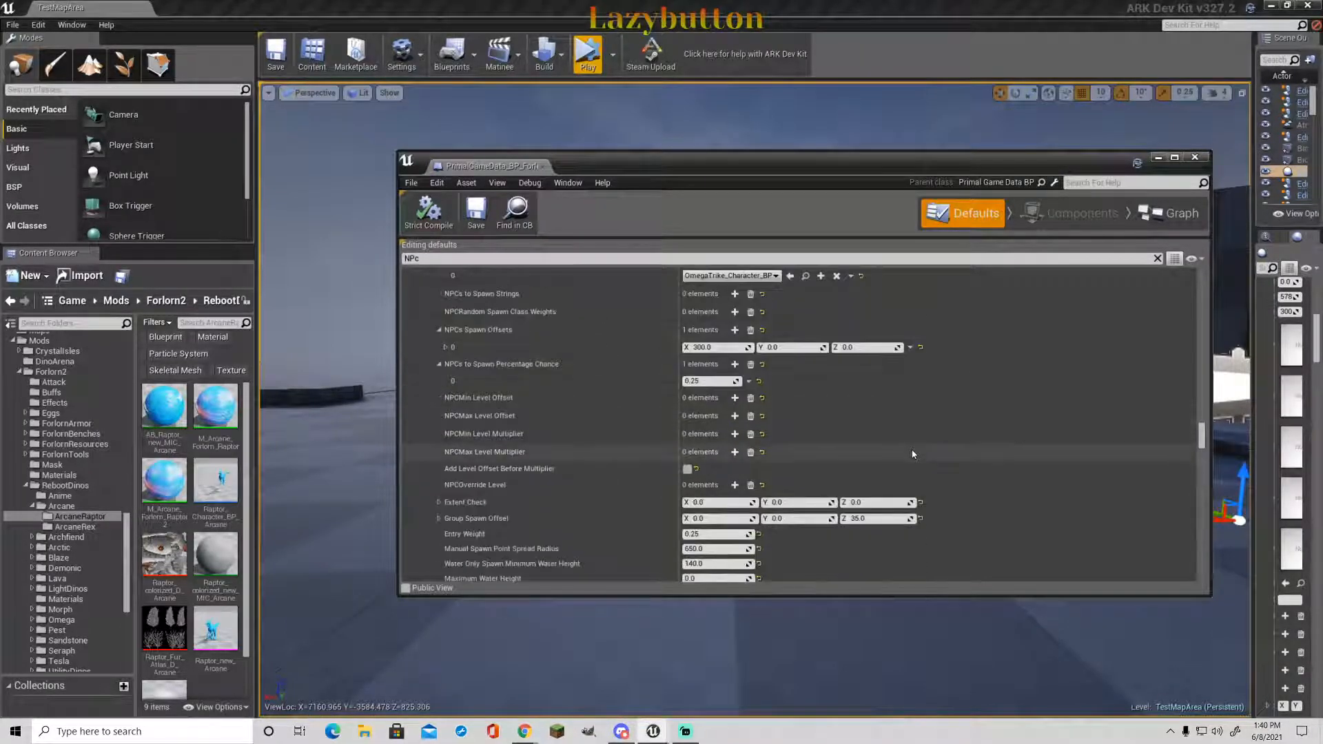
pyautogui.scroll(-2, 912, 454)
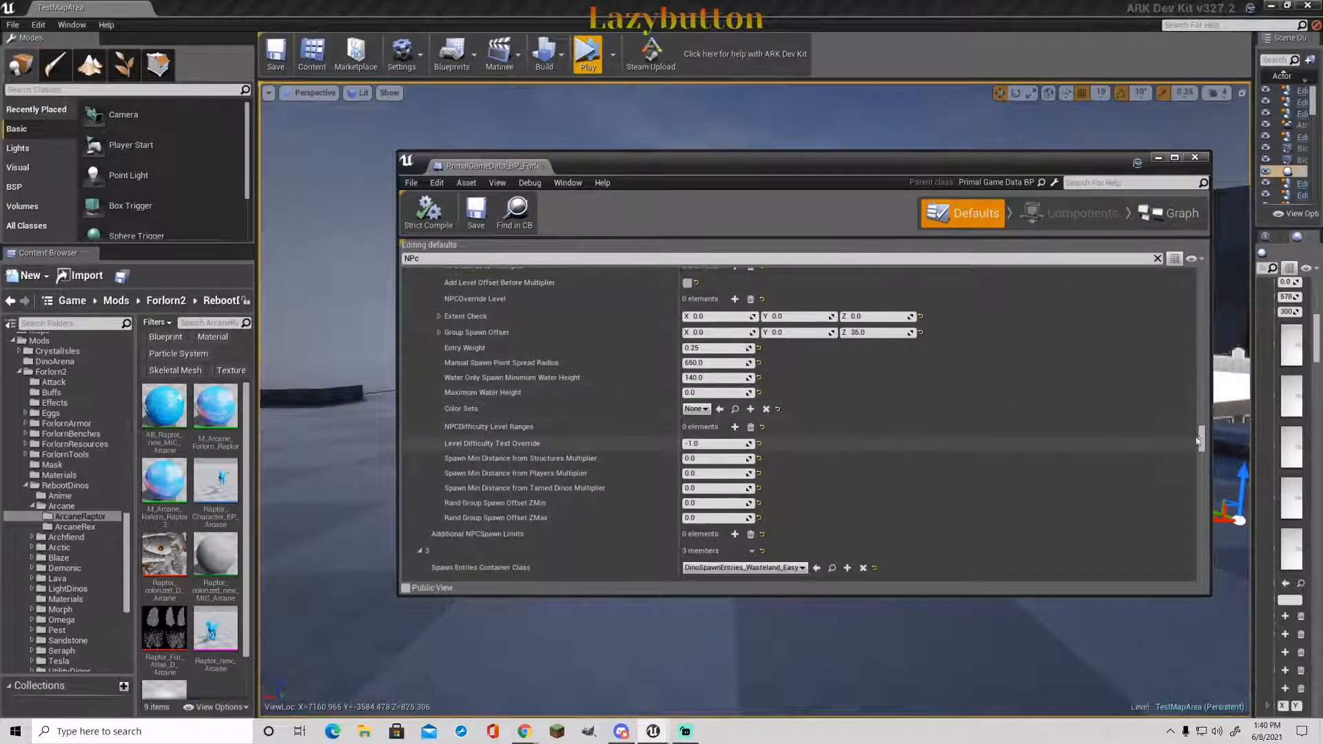
# - Review the first spawn container addition again and check the last ones just before Global NPCRandom Spawn Class Weights
pyautogui.moveTo(1200, 419); pyautogui.dragTo(1202, 276)
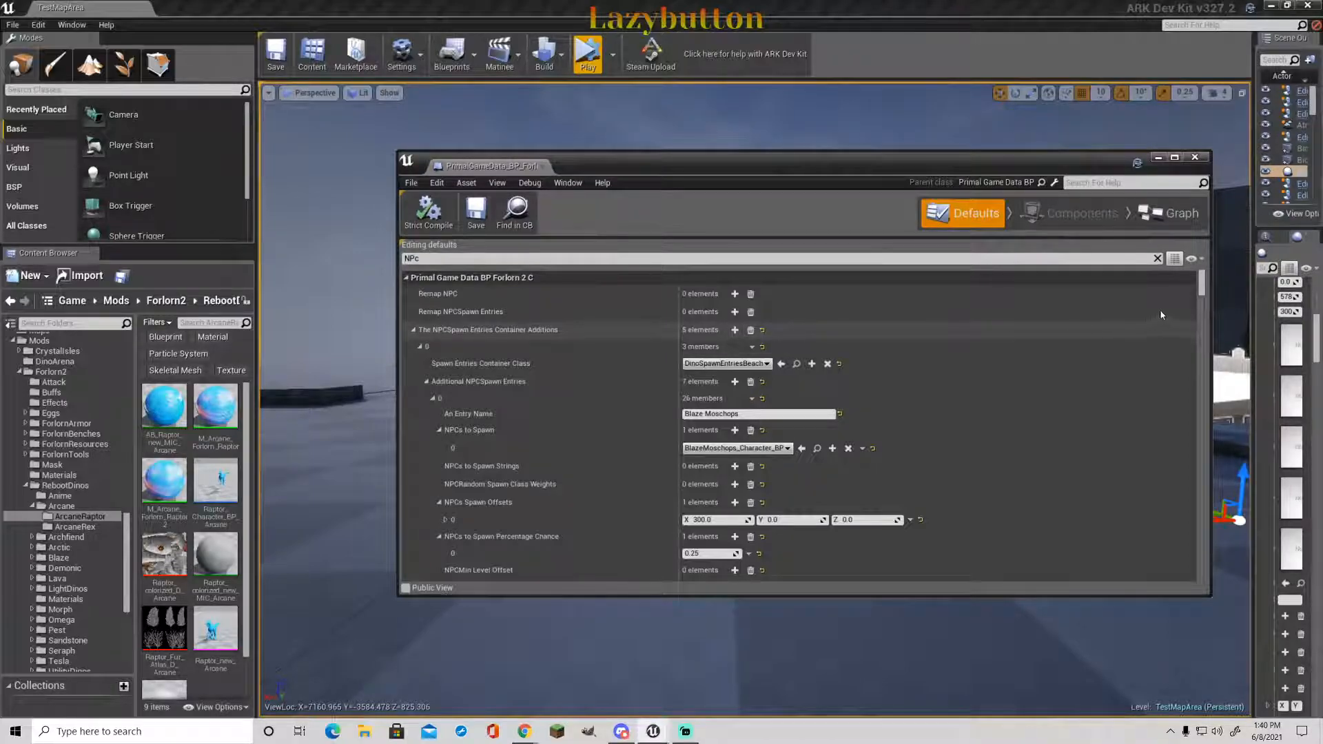
pyautogui.moveTo(1202, 287); pyautogui.dragTo(1201, 546)
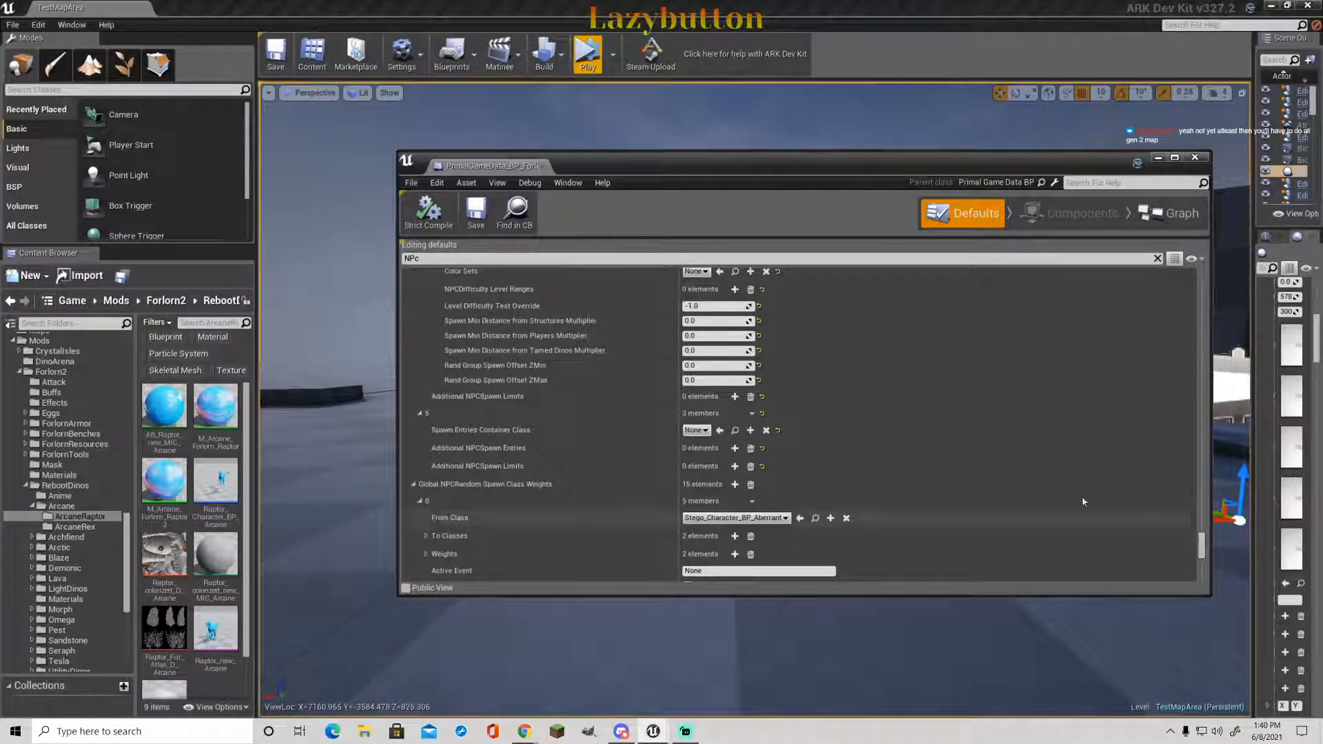
pyautogui.scroll(5, 870, 379)
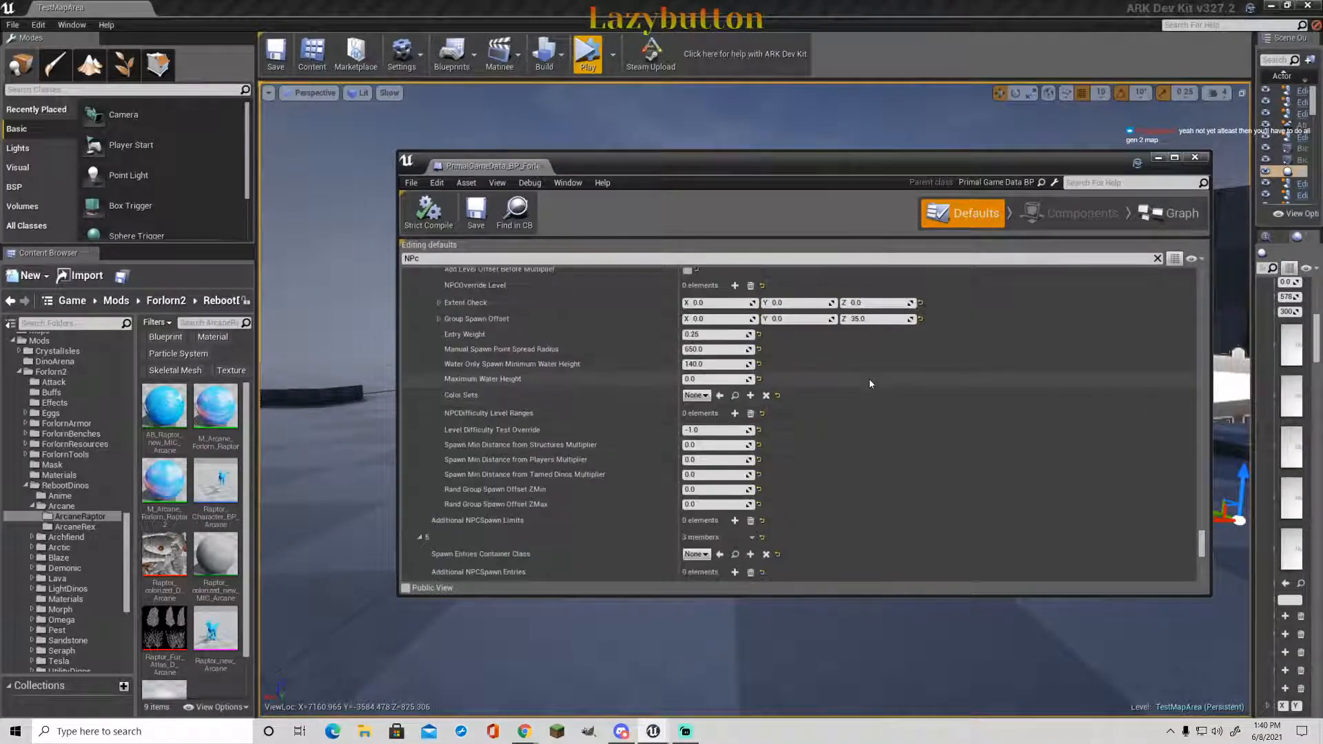
pyautogui.scroll(2, 869, 378)
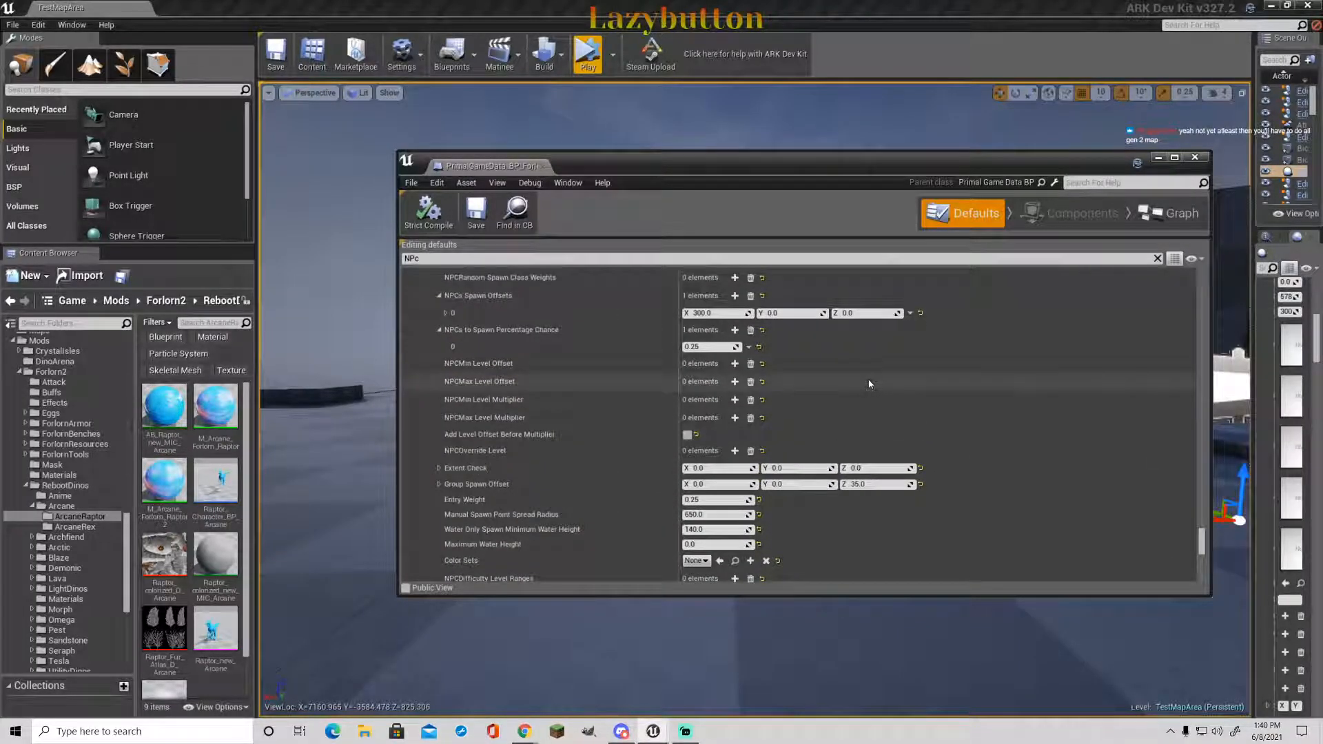
pyautogui.scroll(-4, 852, 395)
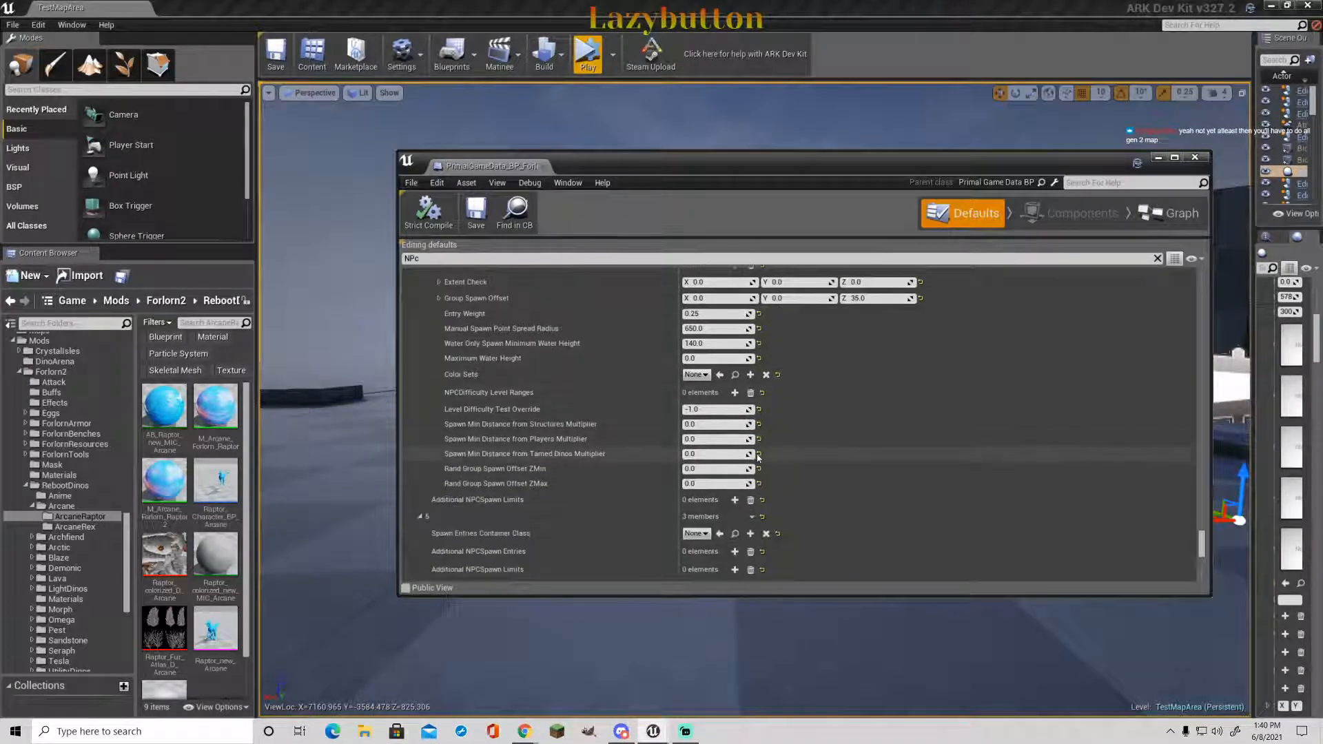
pyautogui.scroll(-3, 757, 458)
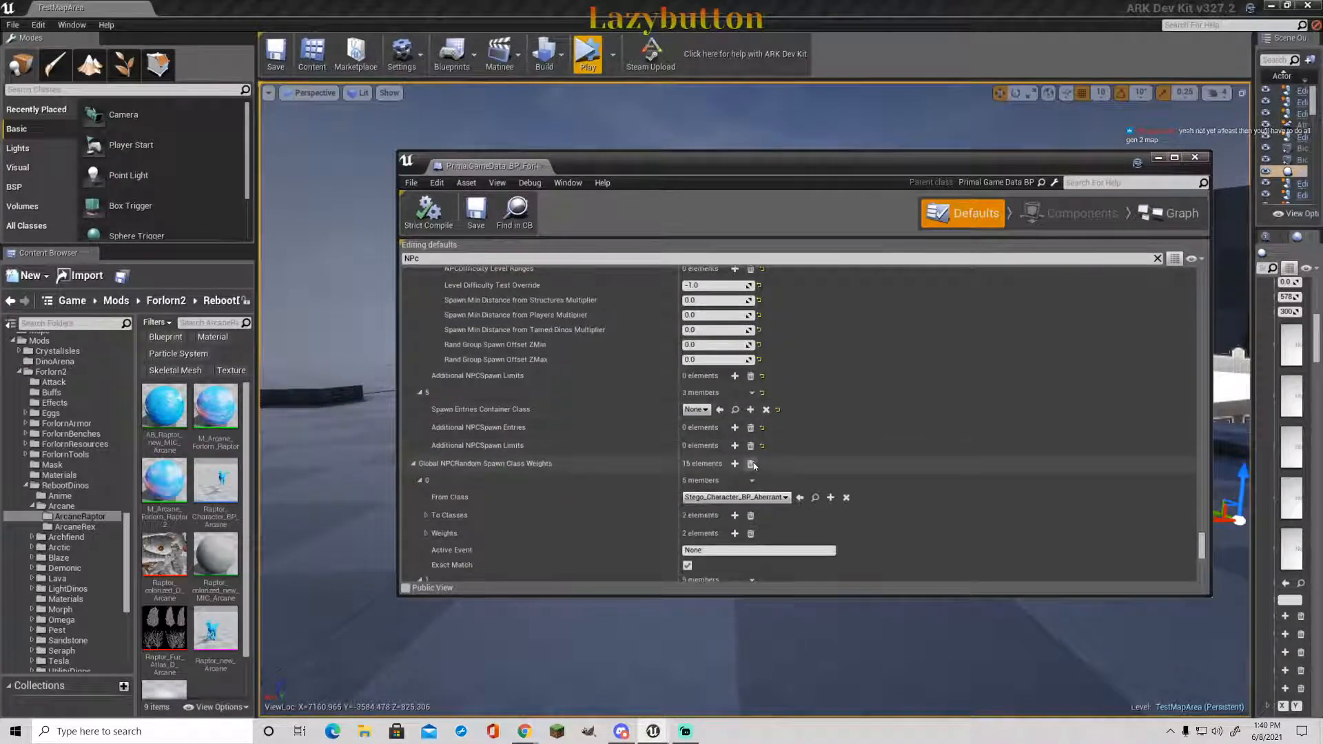
# - Check the first Global NPCRandom Spawn Class Weights entries and search the whole Game folder for "spawn" assets
pyautogui.scroll(-3, 755, 464)
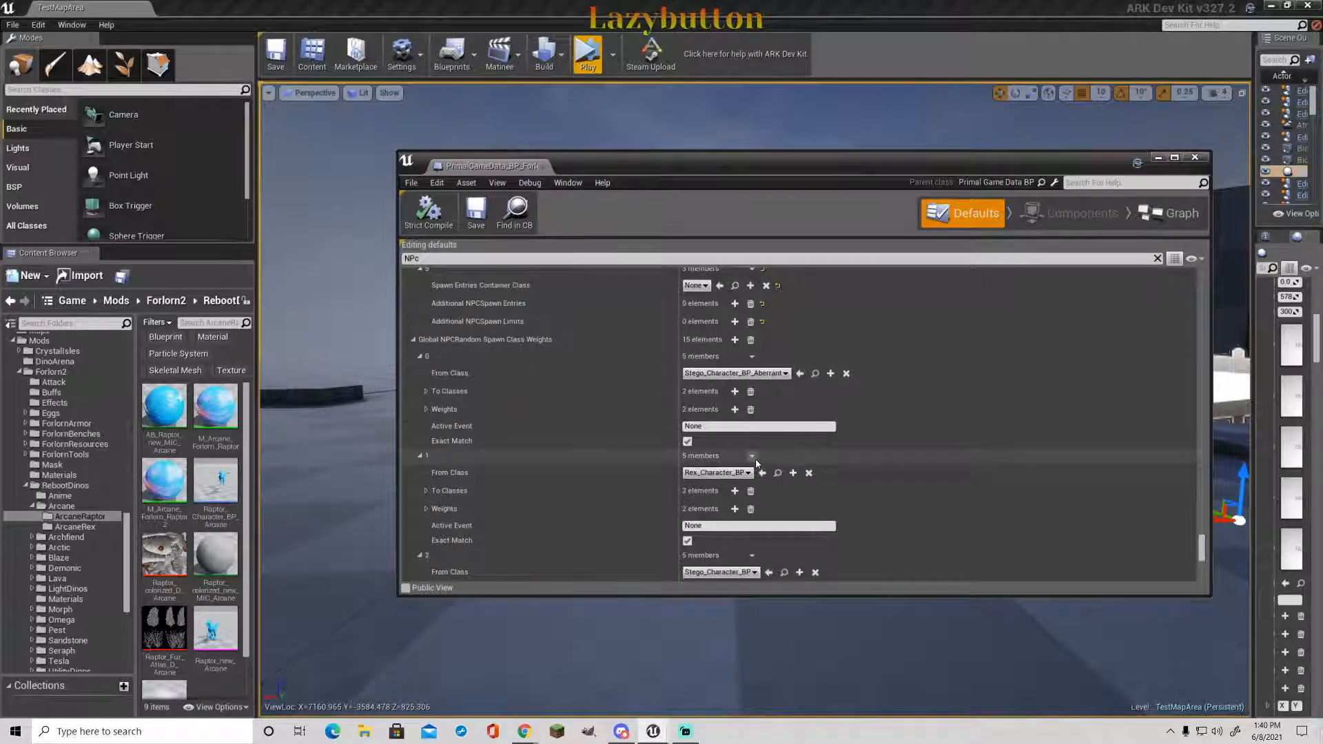
pyautogui.scroll(2, 600, 406)
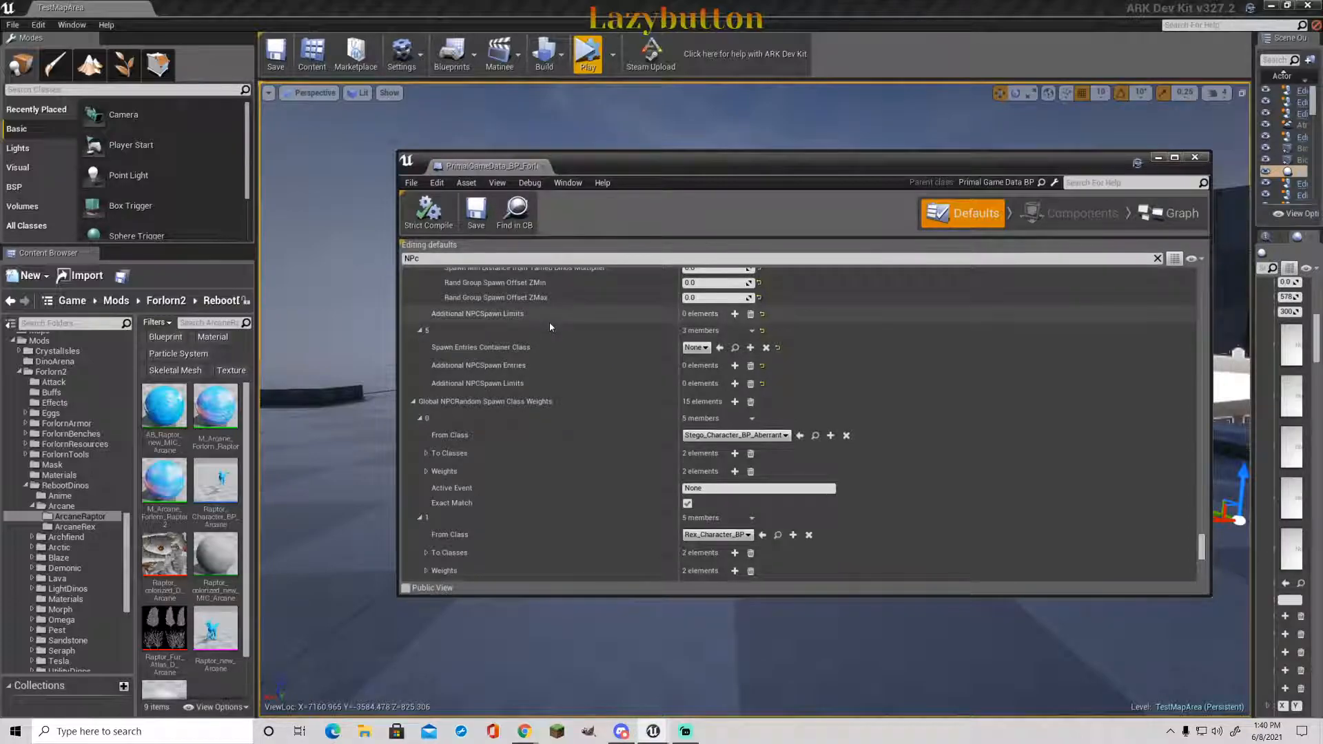
pyautogui.moveTo(126, 536); pyautogui.dragTo(125, 344)
pyautogui.click(67, 338)
pyautogui.click(202, 322)
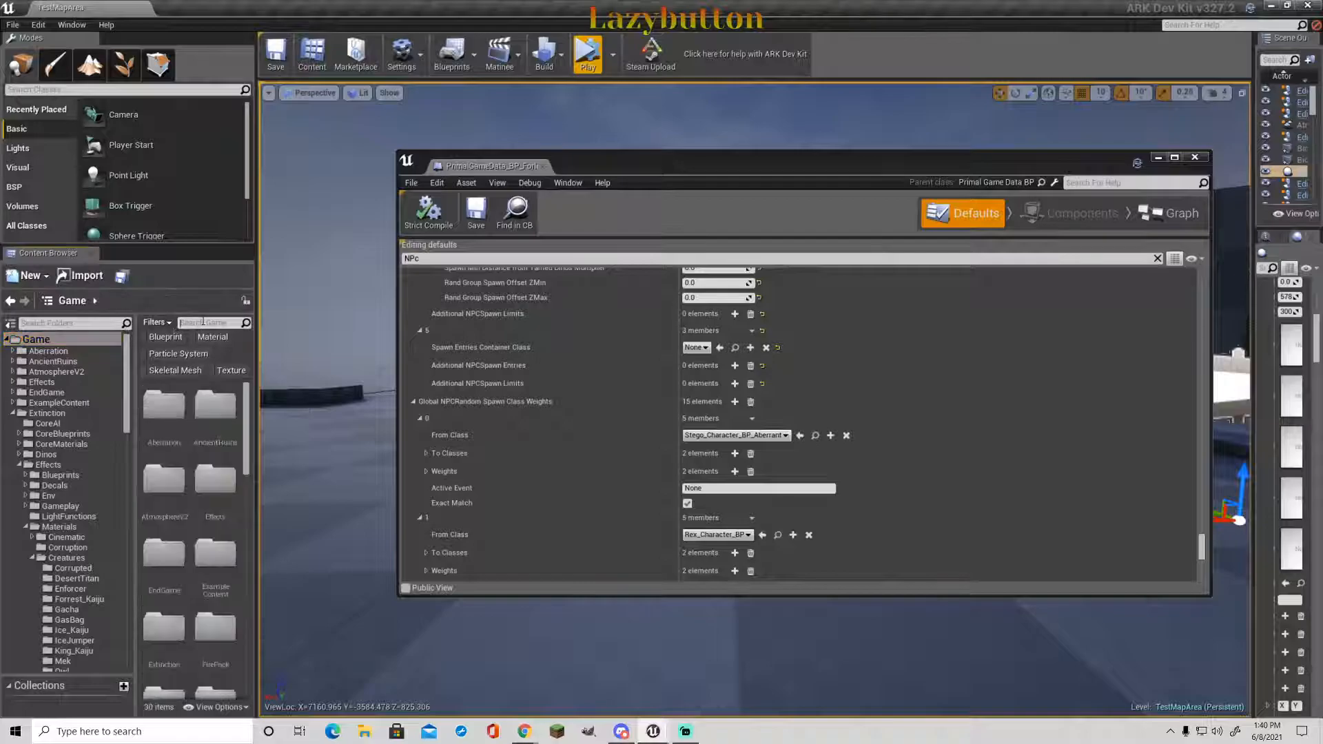
pyautogui.write('spawn')
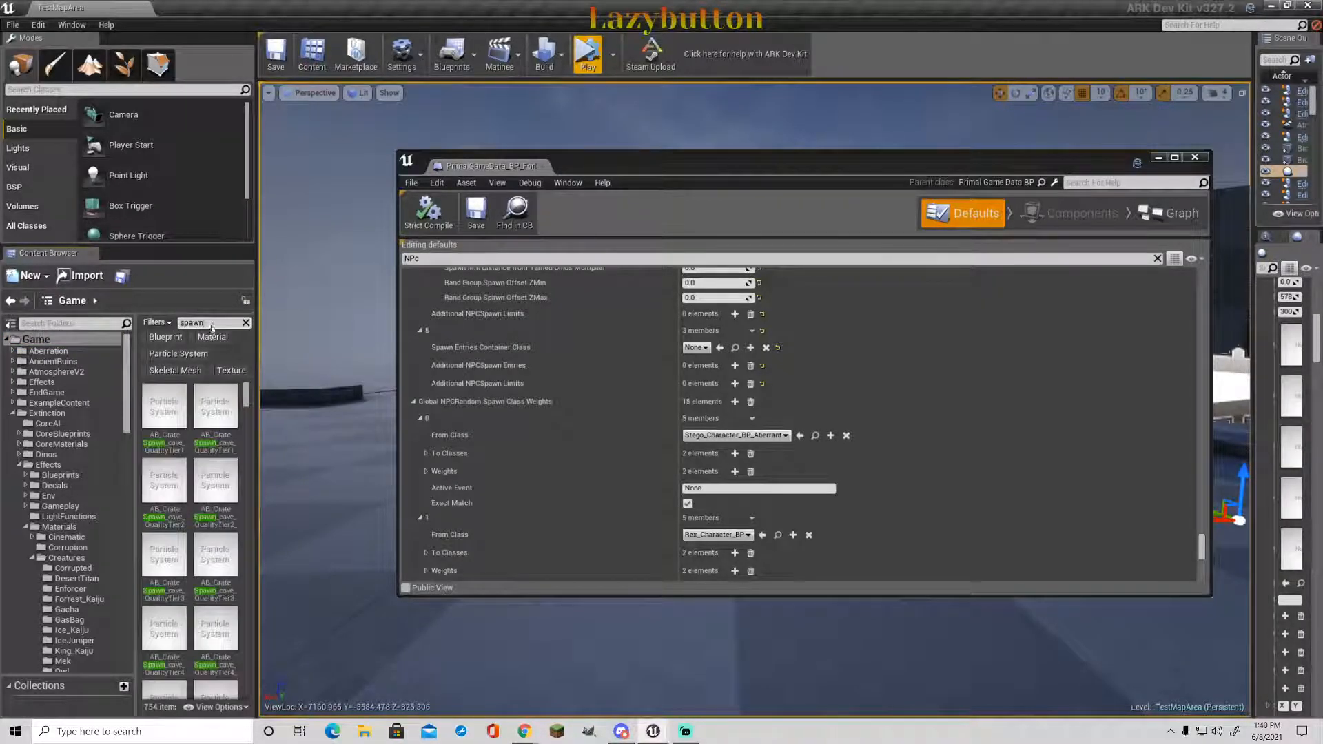
# - Filter the folder tree by "pawn" and look through the matching spawner folders and spawn assets
pyautogui.click(74, 323)
pyautogui.write('pawn')
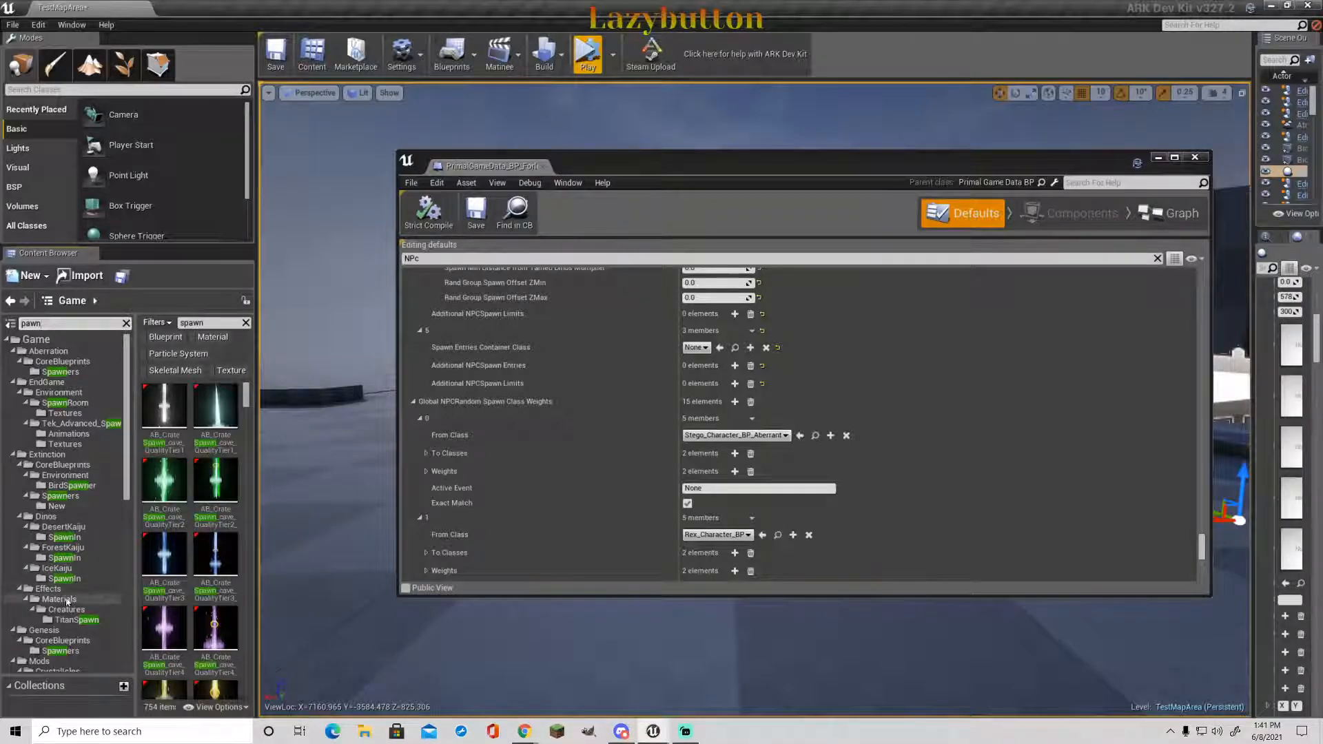
pyautogui.scroll(-4, 66, 601)
pyautogui.scroll(-5, 84, 602)
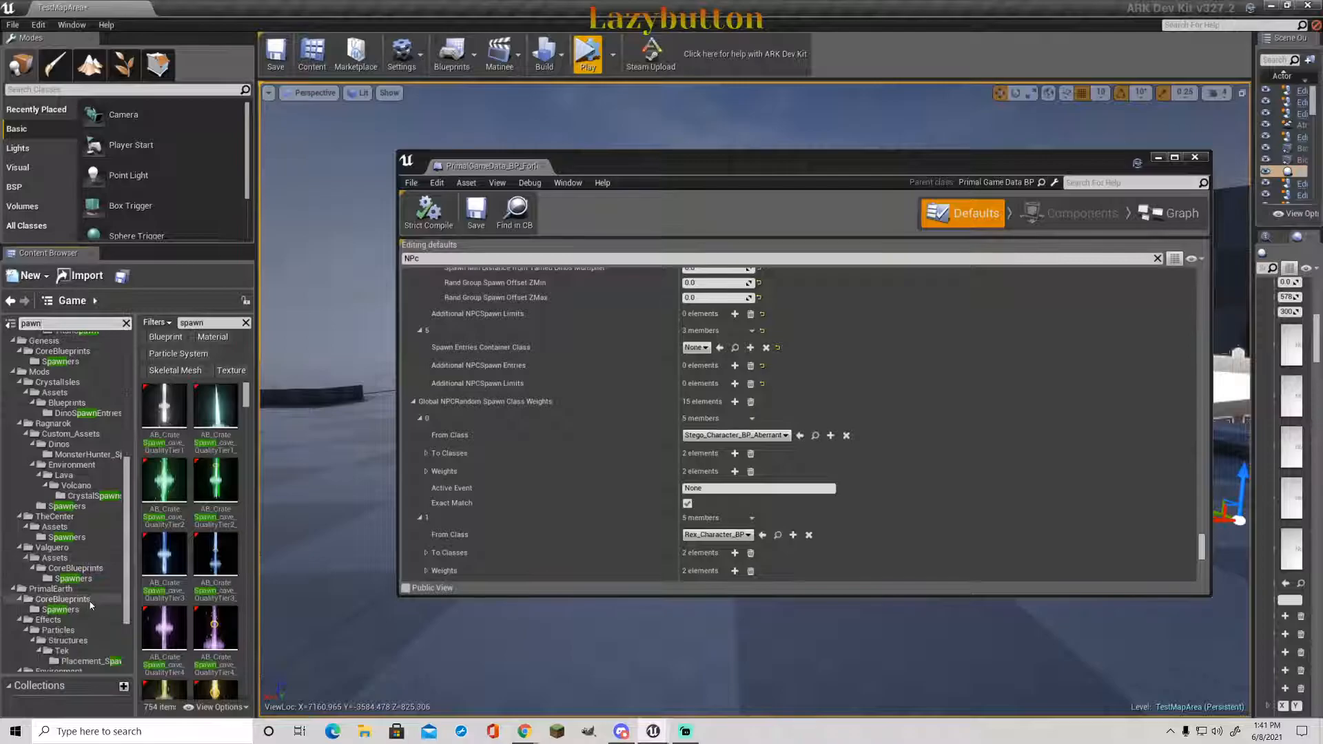
pyautogui.scroll(-3, 91, 605)
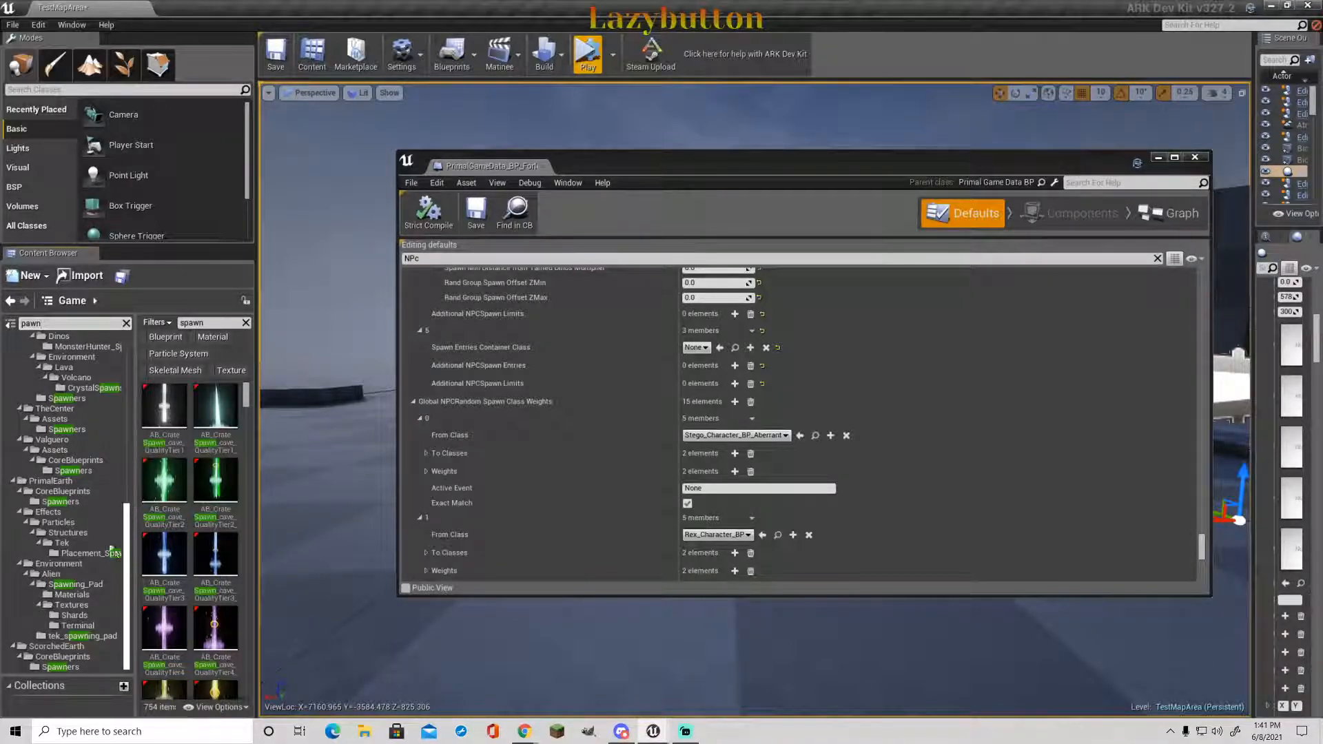
pyautogui.scroll(-5, 235, 565)
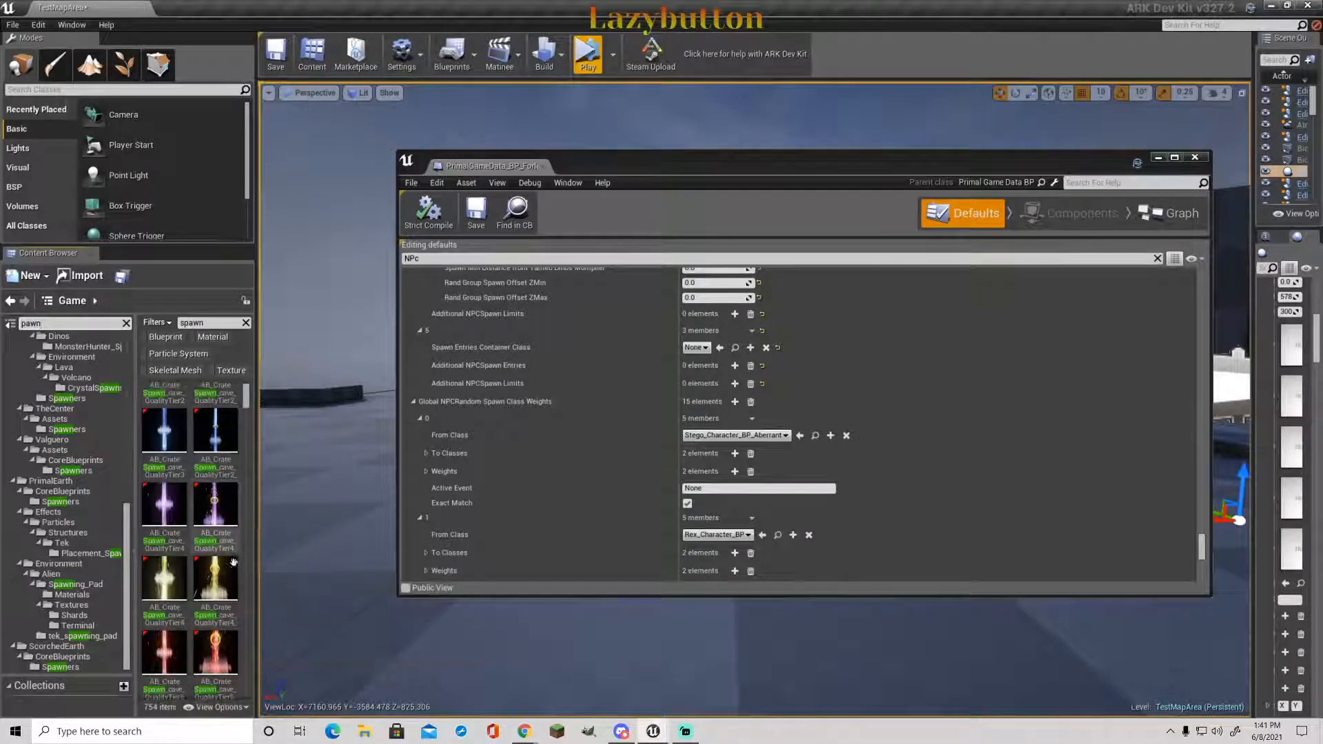
pyautogui.scroll(-3, 217, 551)
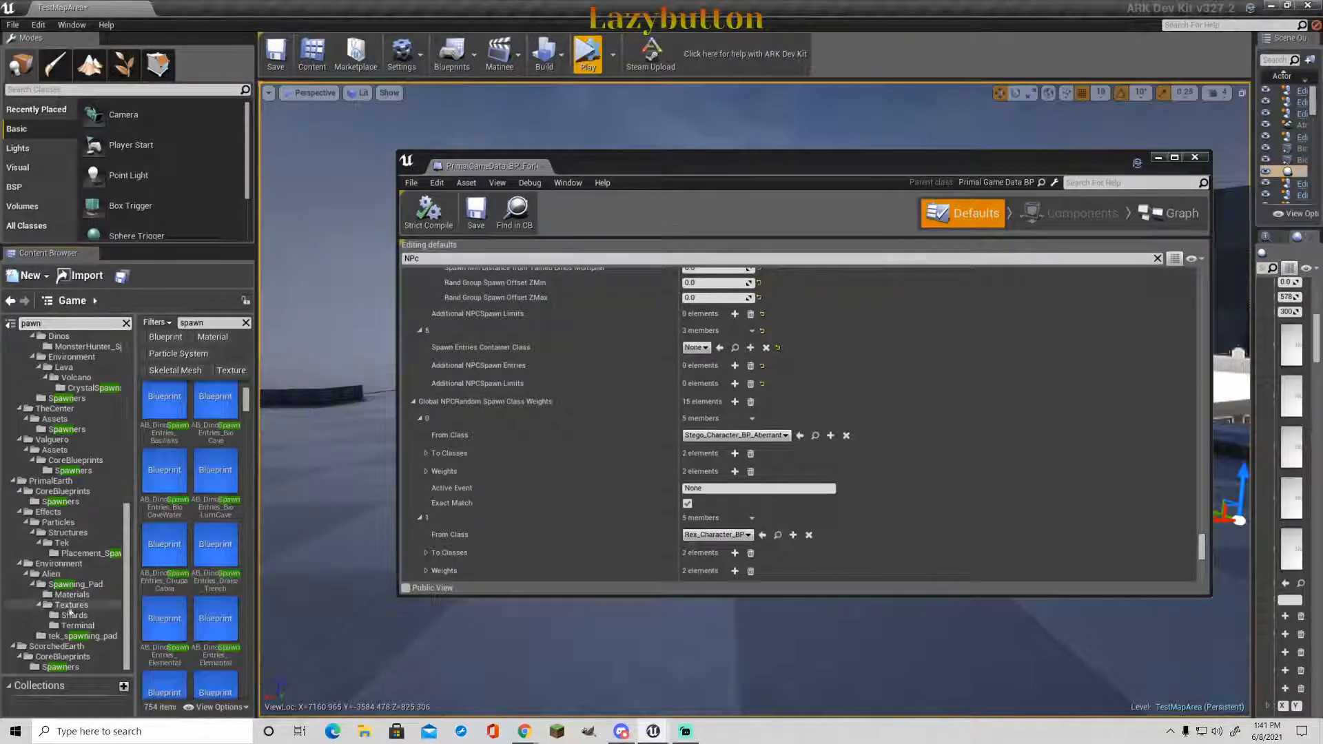
# - Open the PrimalEarth CoreBlueprints Spawners folder and look through its water and ocean DinoSpawnEntries blueprints
pyautogui.click(61, 501)
pyautogui.scroll(4, 175, 467)
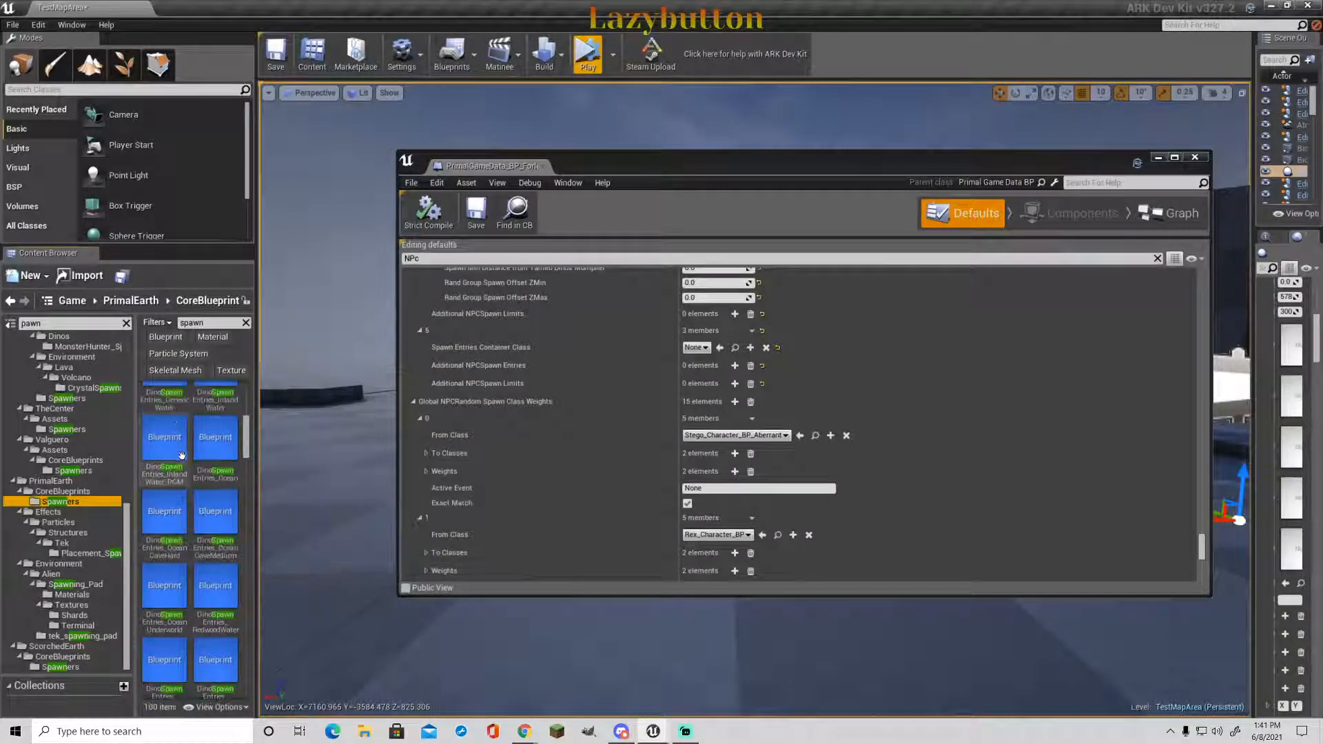
pyautogui.scroll(3, 211, 457)
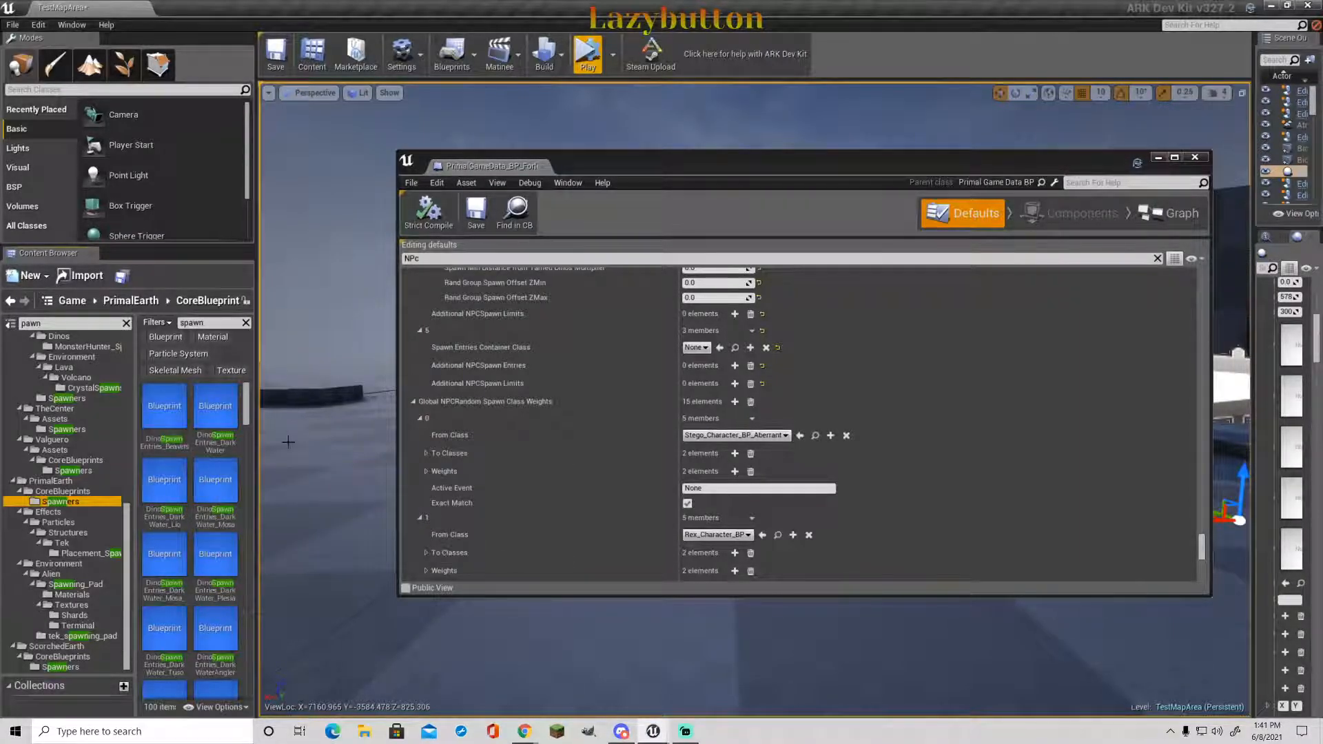
pyautogui.moveTo(224, 542)
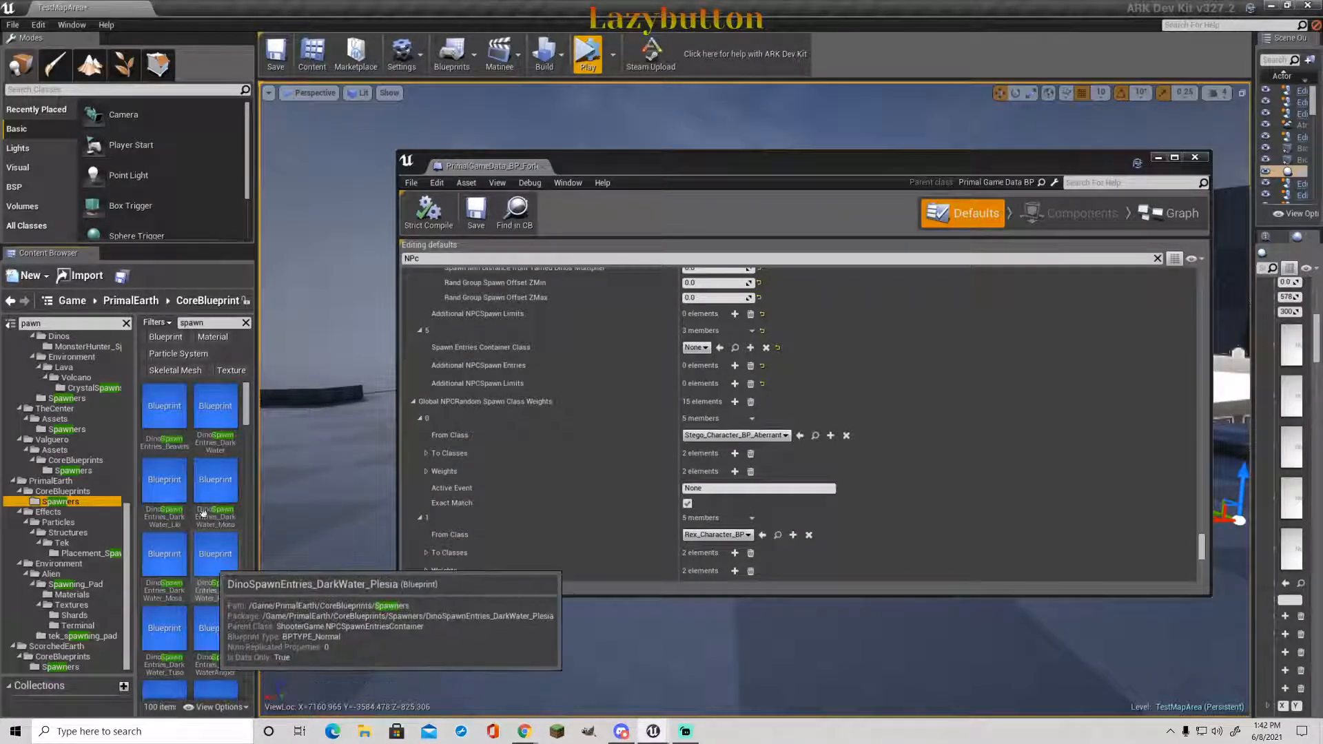
pyautogui.scroll(-1, 218, 484)
pyautogui.moveTo(225, 583)
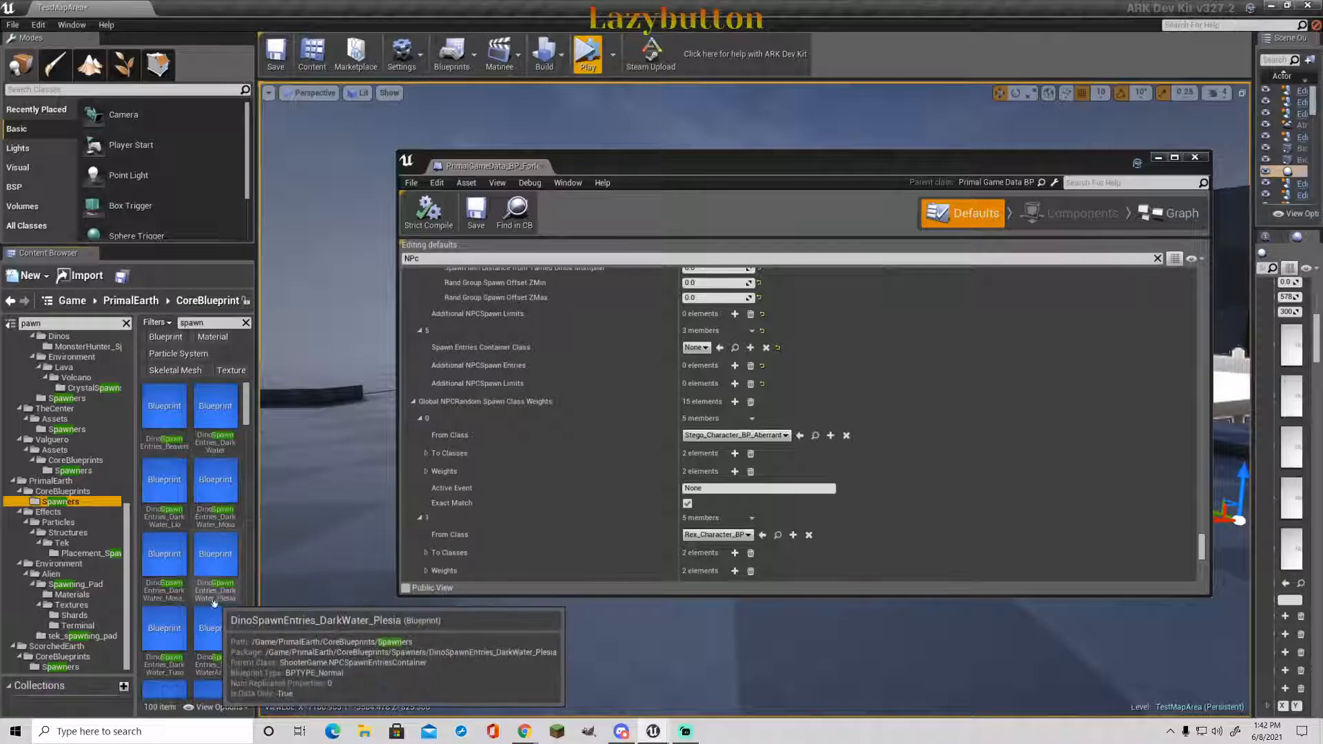
pyautogui.scroll(-1, 226, 583)
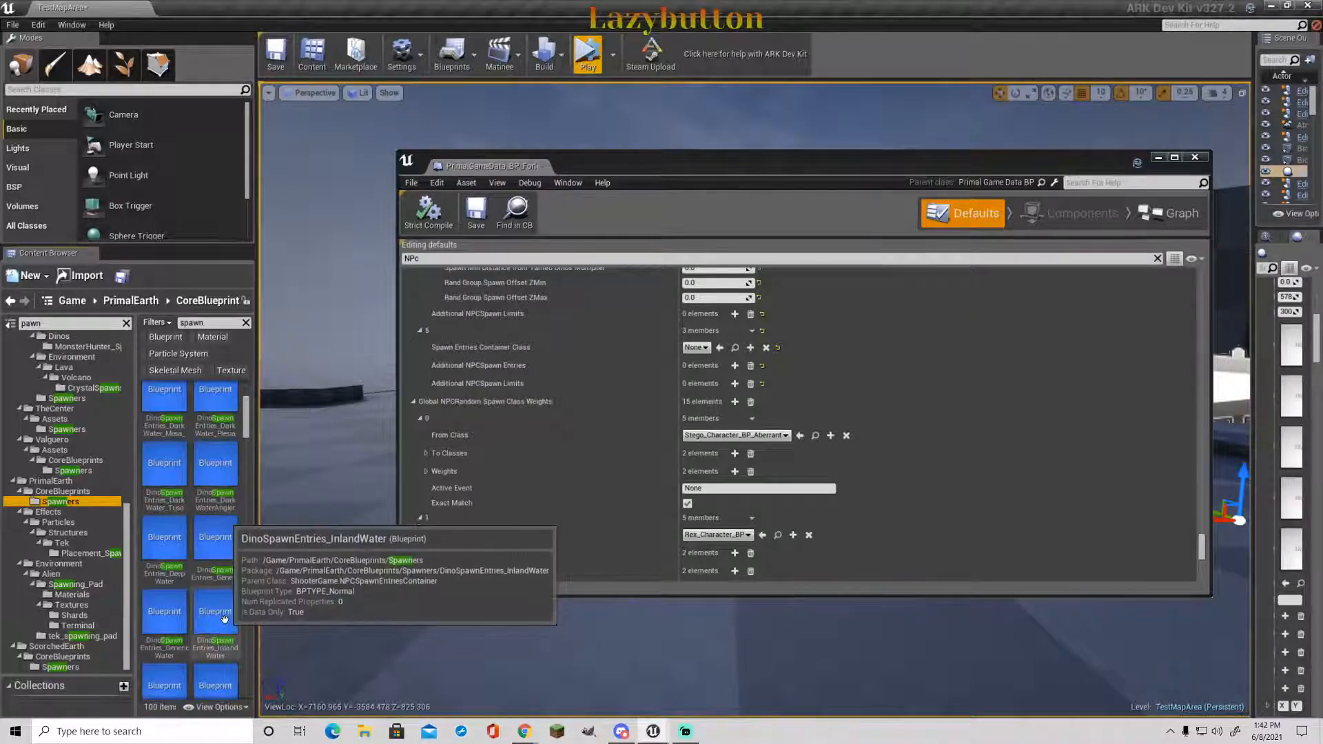
pyautogui.scroll(-1, 239, 566)
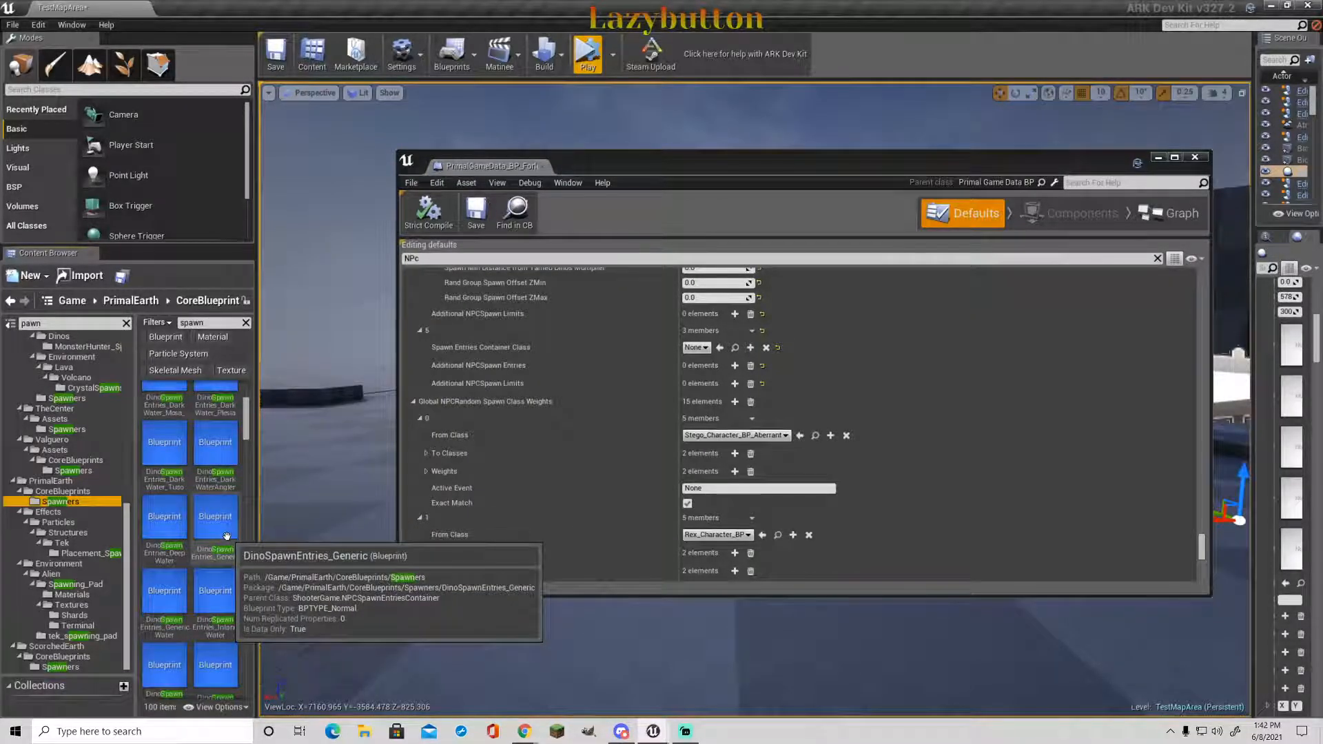
pyautogui.scroll(-2, 234, 572)
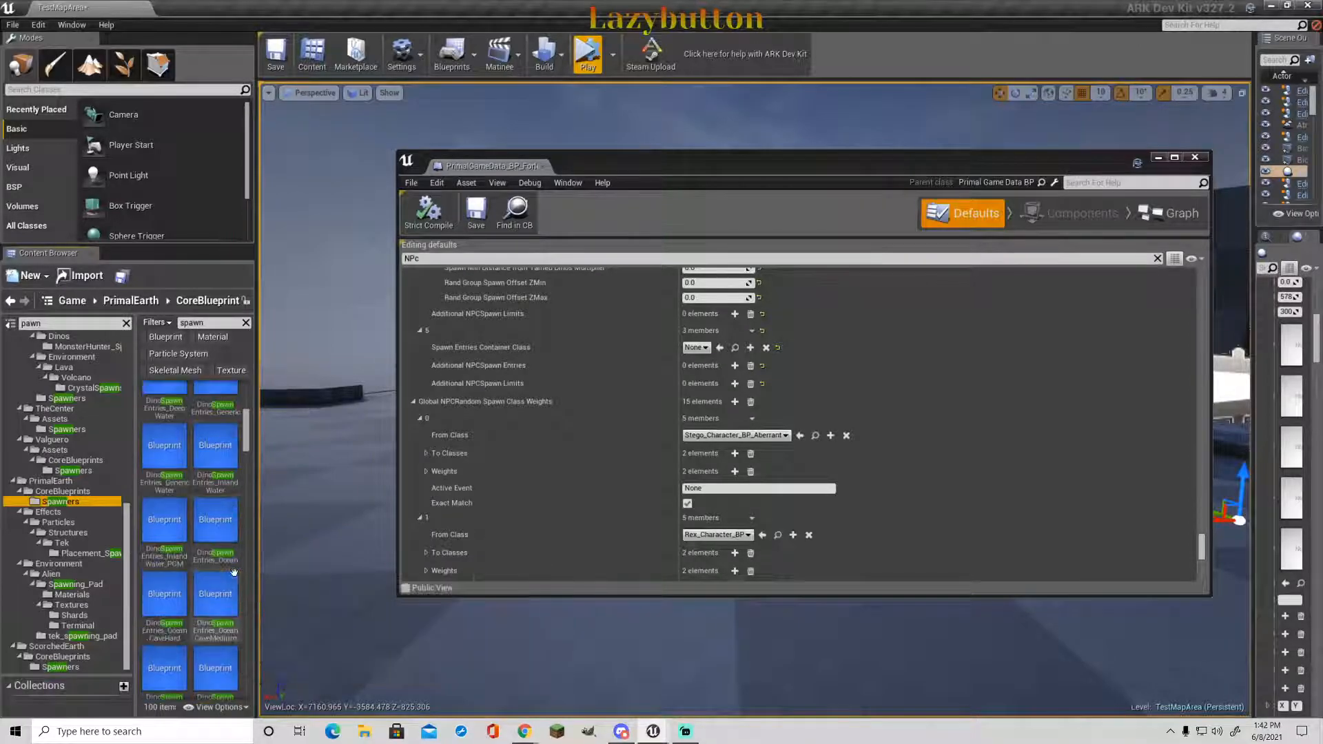
pyautogui.scroll(-2, 234, 572)
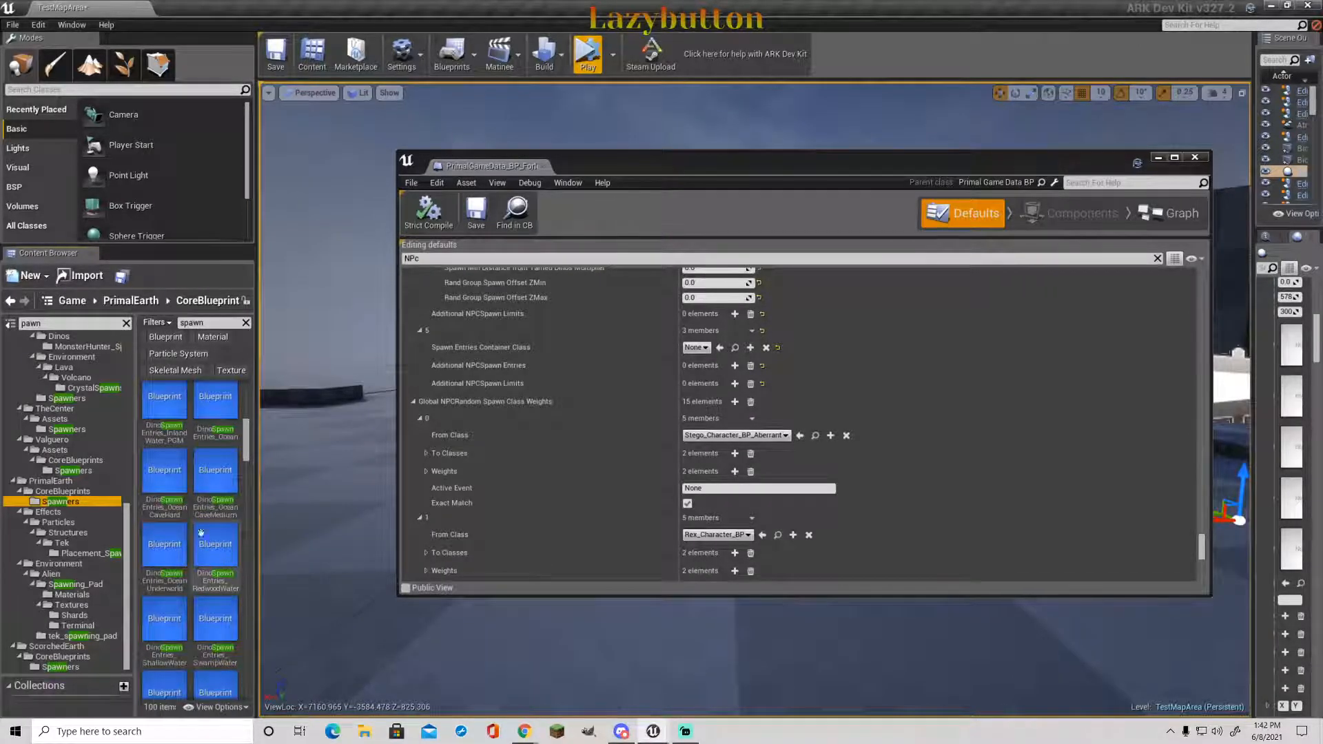
pyautogui.moveTo(172, 432)
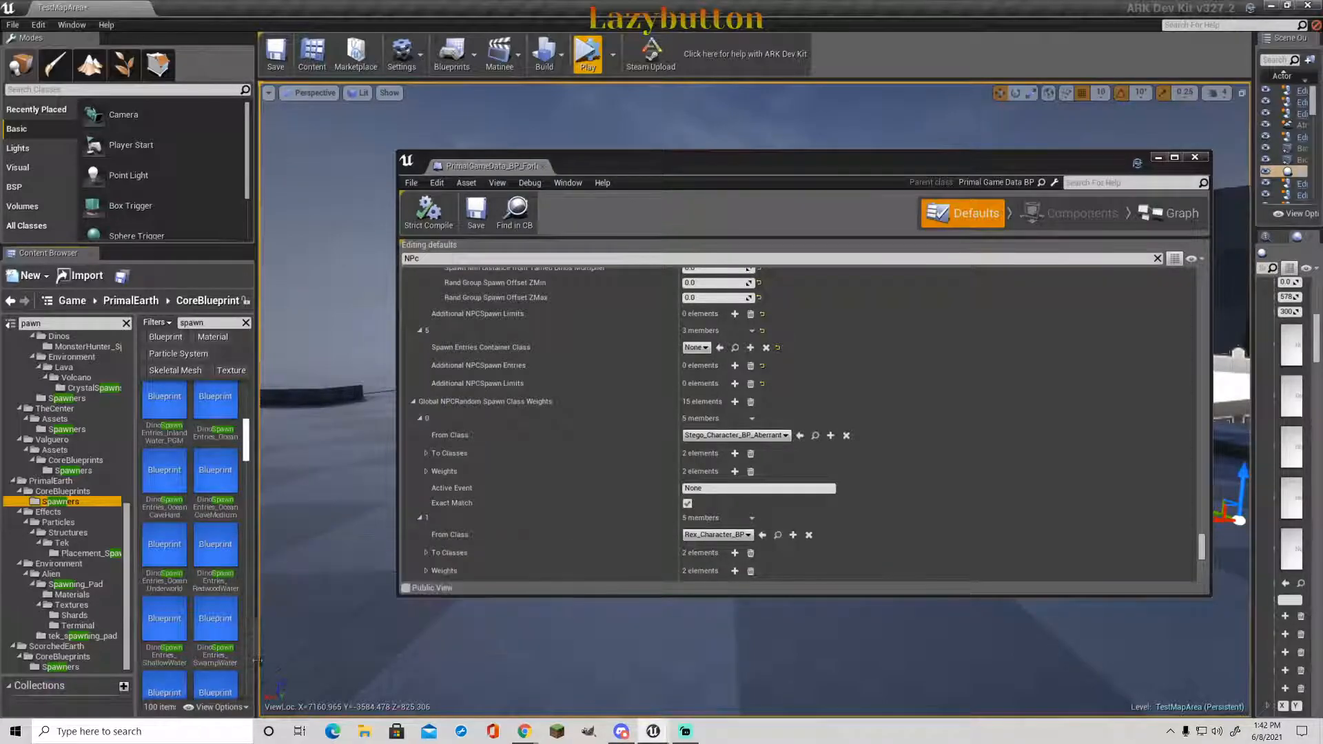
pyautogui.scroll(-1, 236, 649)
pyautogui.scroll(-2, 236, 649)
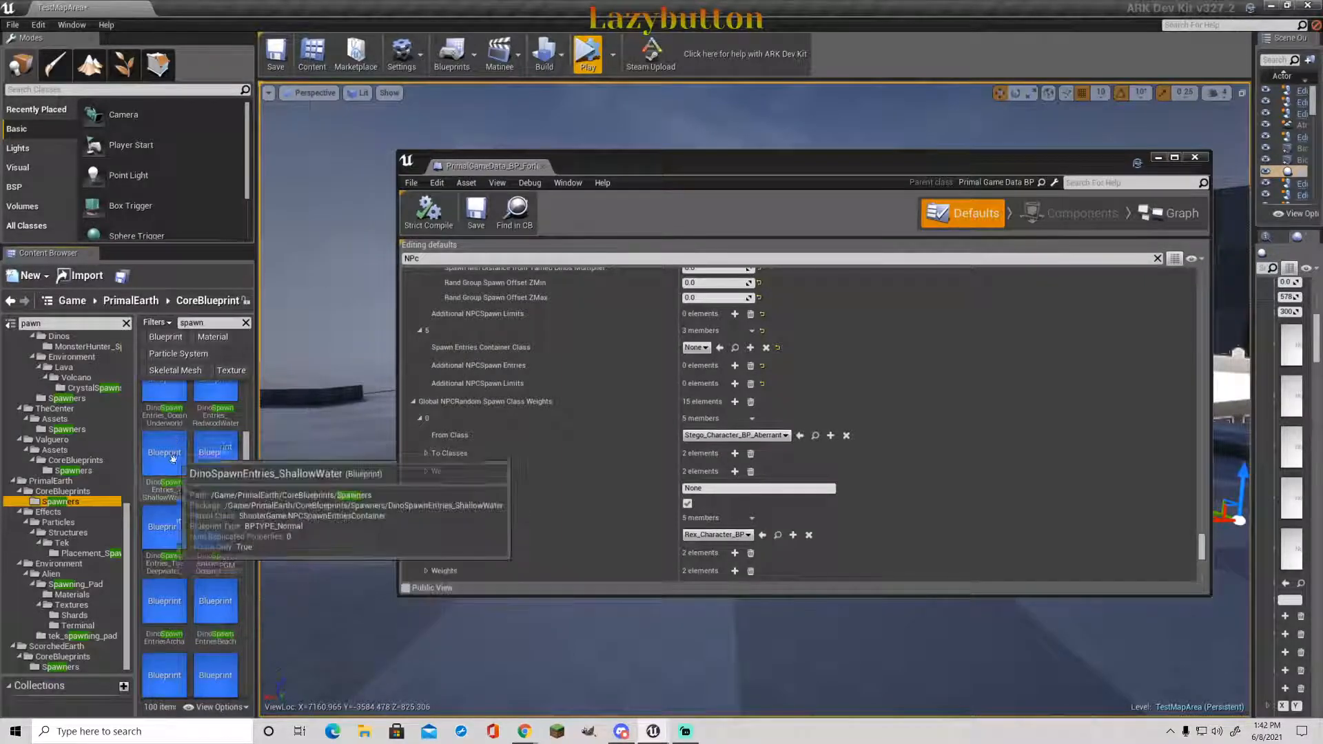
pyautogui.moveTo(229, 463)
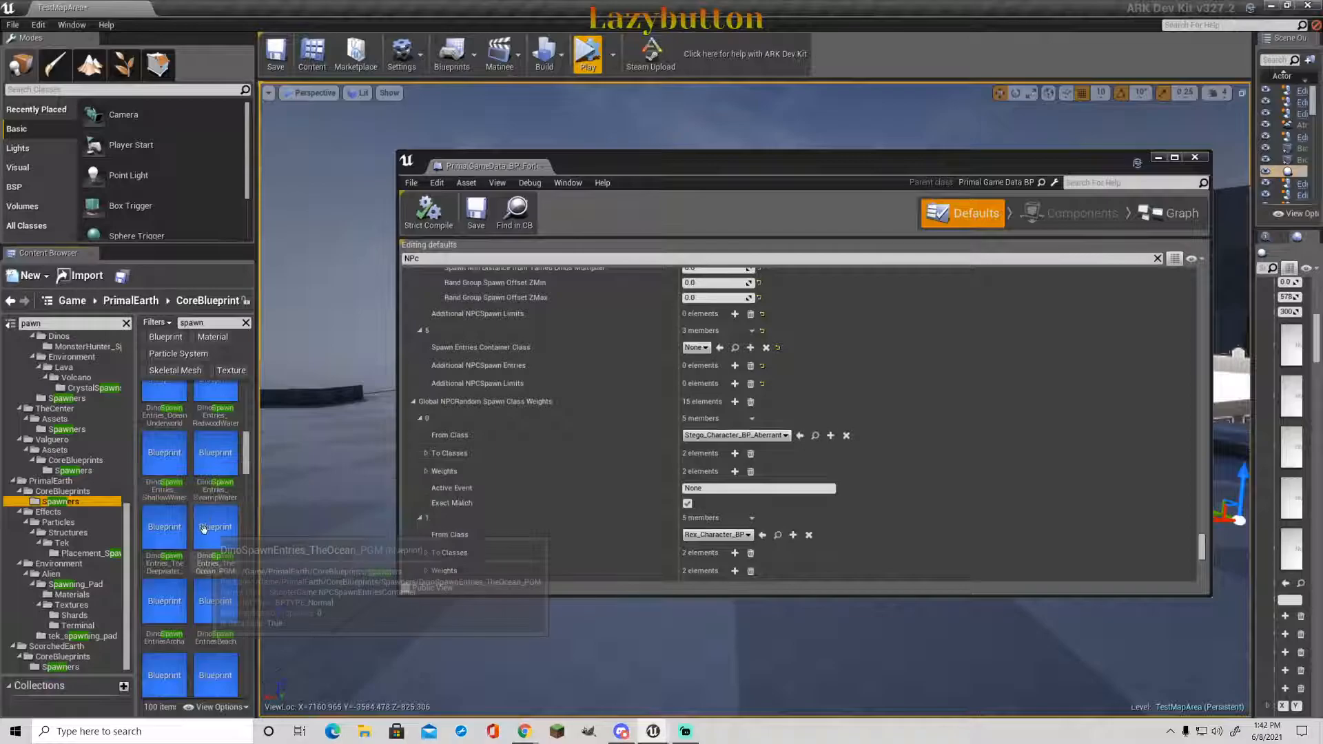
# - Look through the arena, beach, bee and cave DinoSpawnEntries blueprints, up to the CaveTek_Easy variants
pyautogui.scroll(-1, 210, 576)
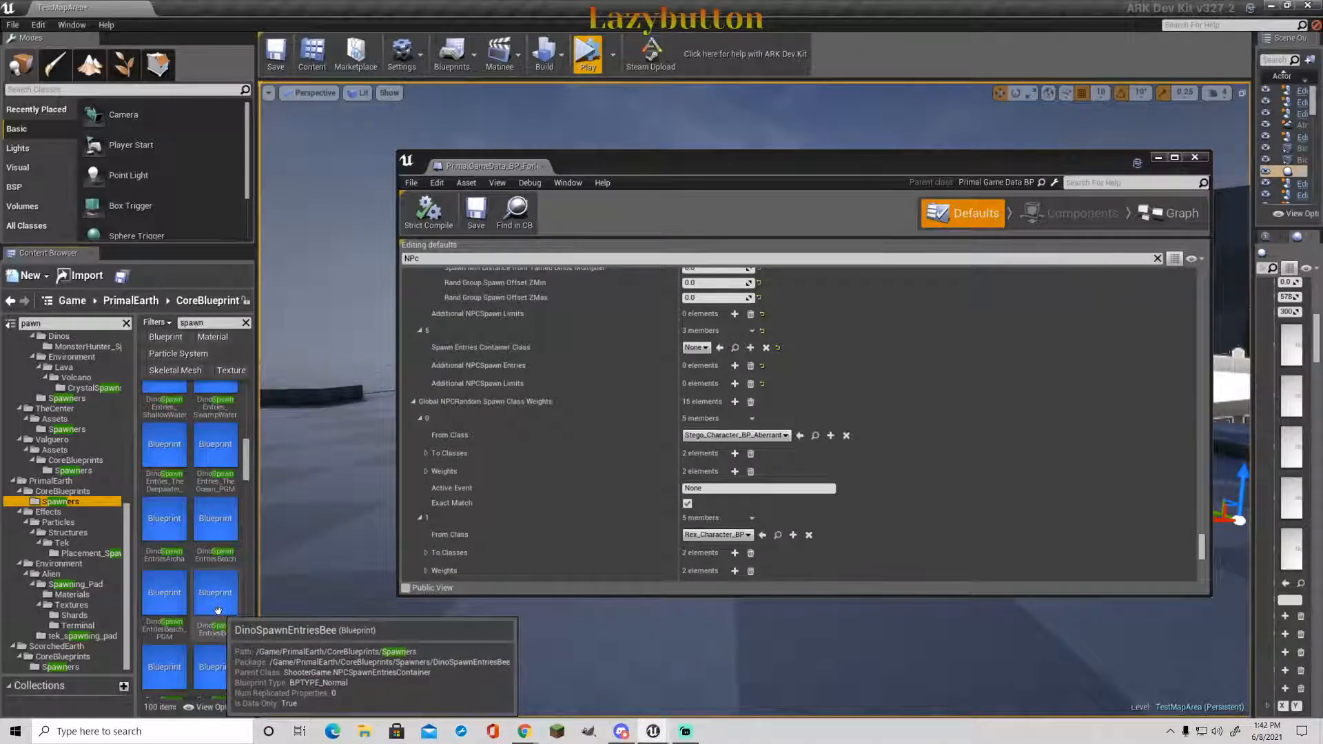
pyautogui.scroll(-2, 219, 620)
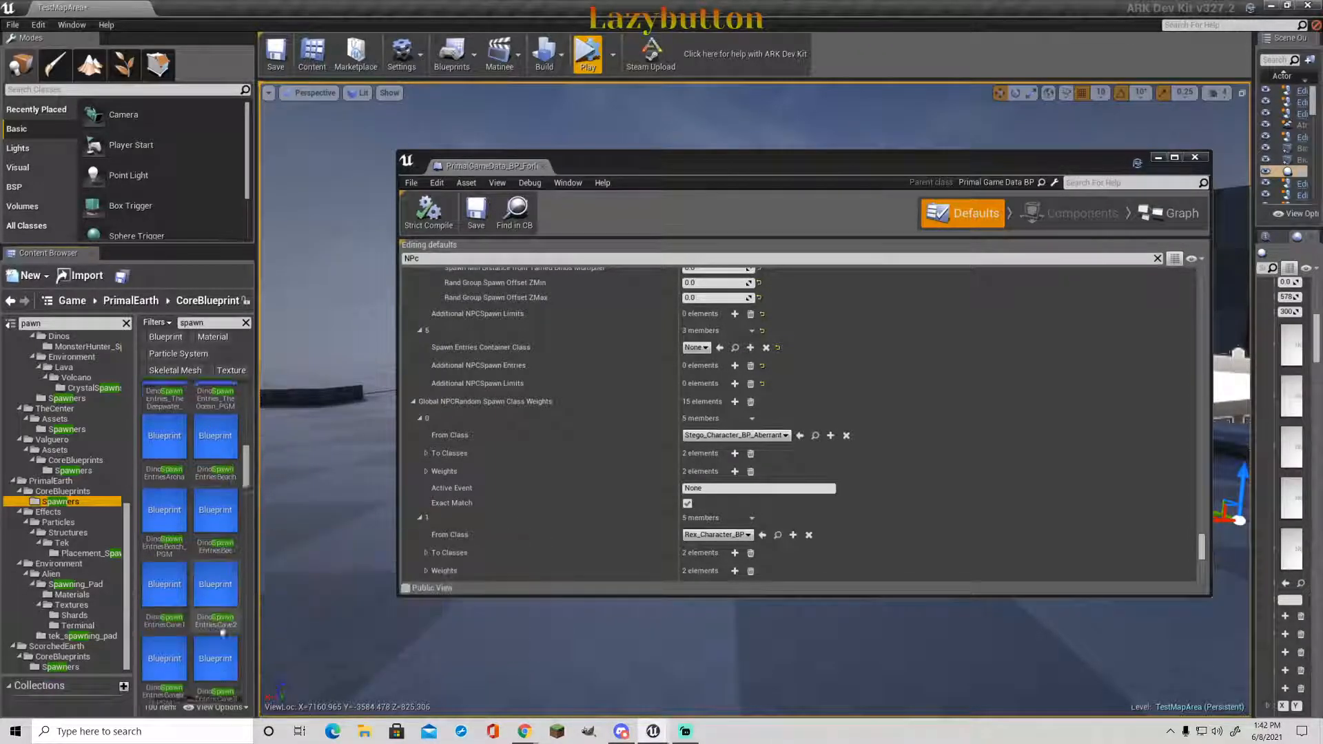
pyautogui.scroll(-1, 222, 631)
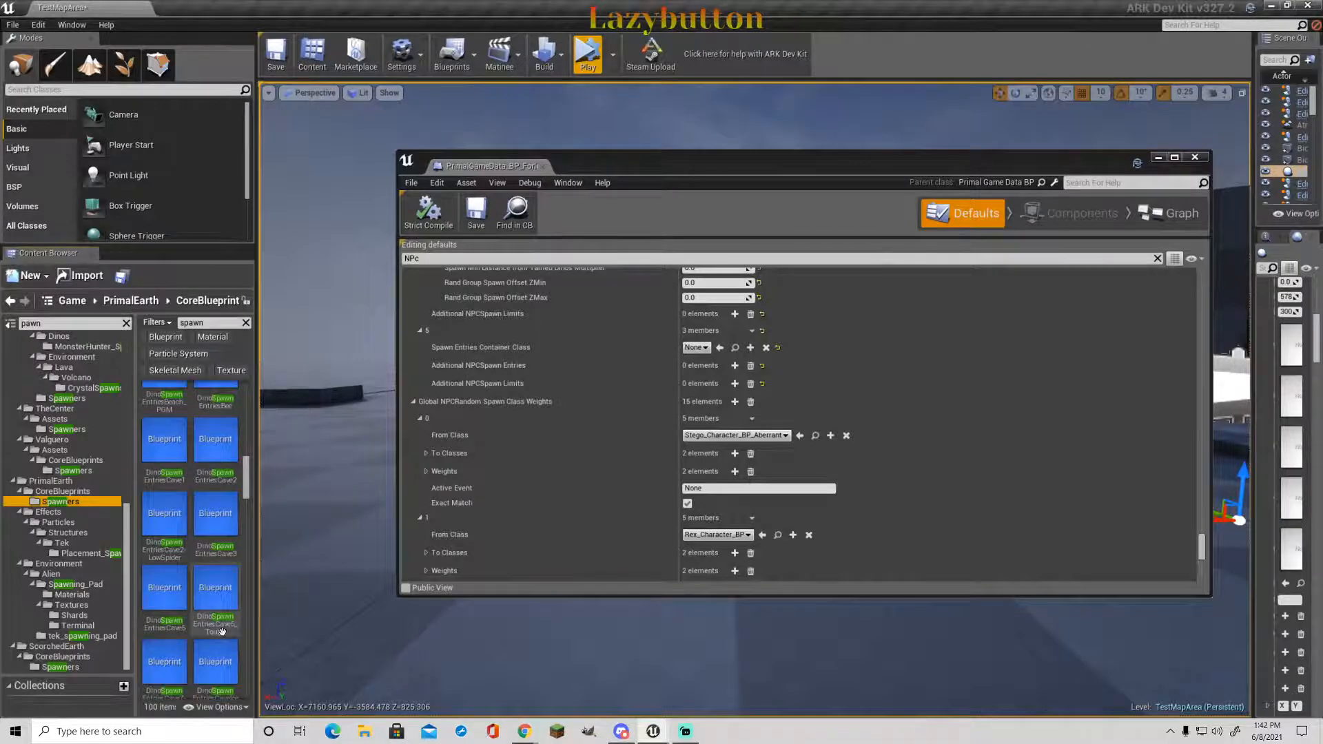
pyautogui.scroll(-2, 222, 641)
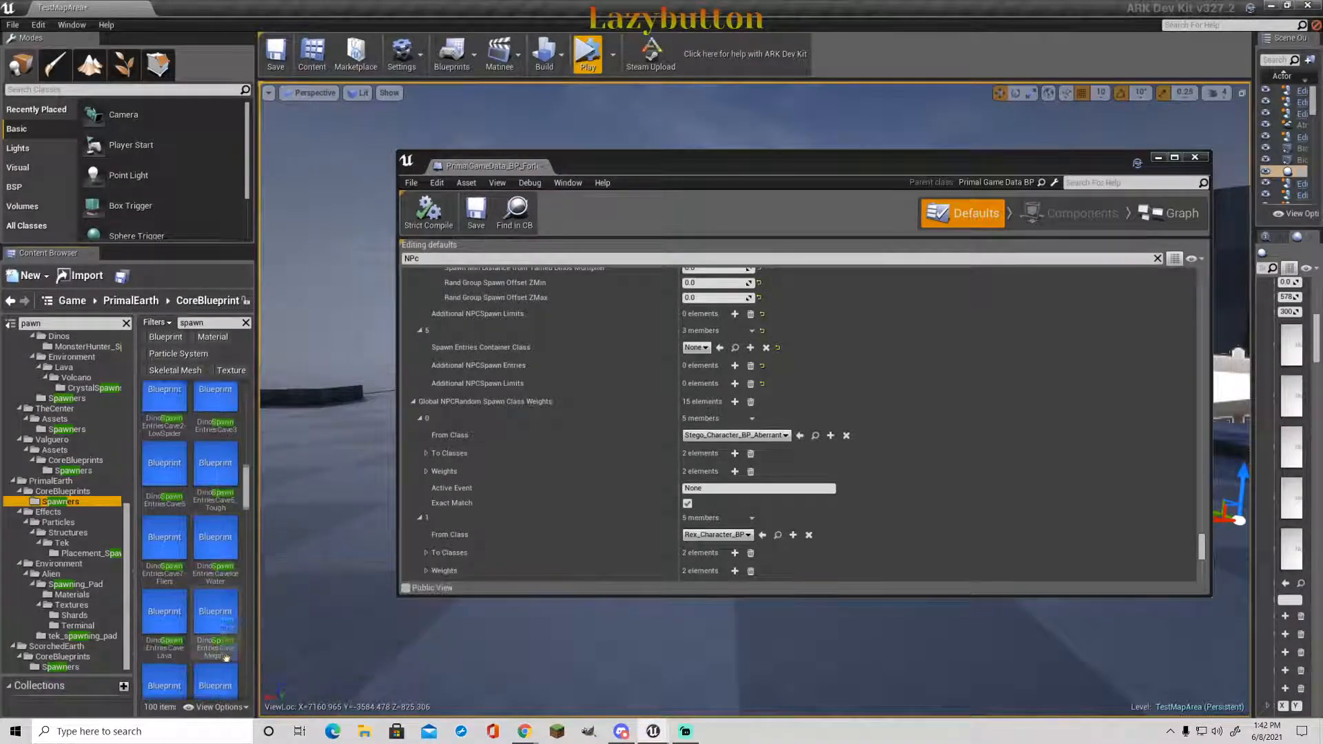
pyautogui.scroll(-2, 226, 658)
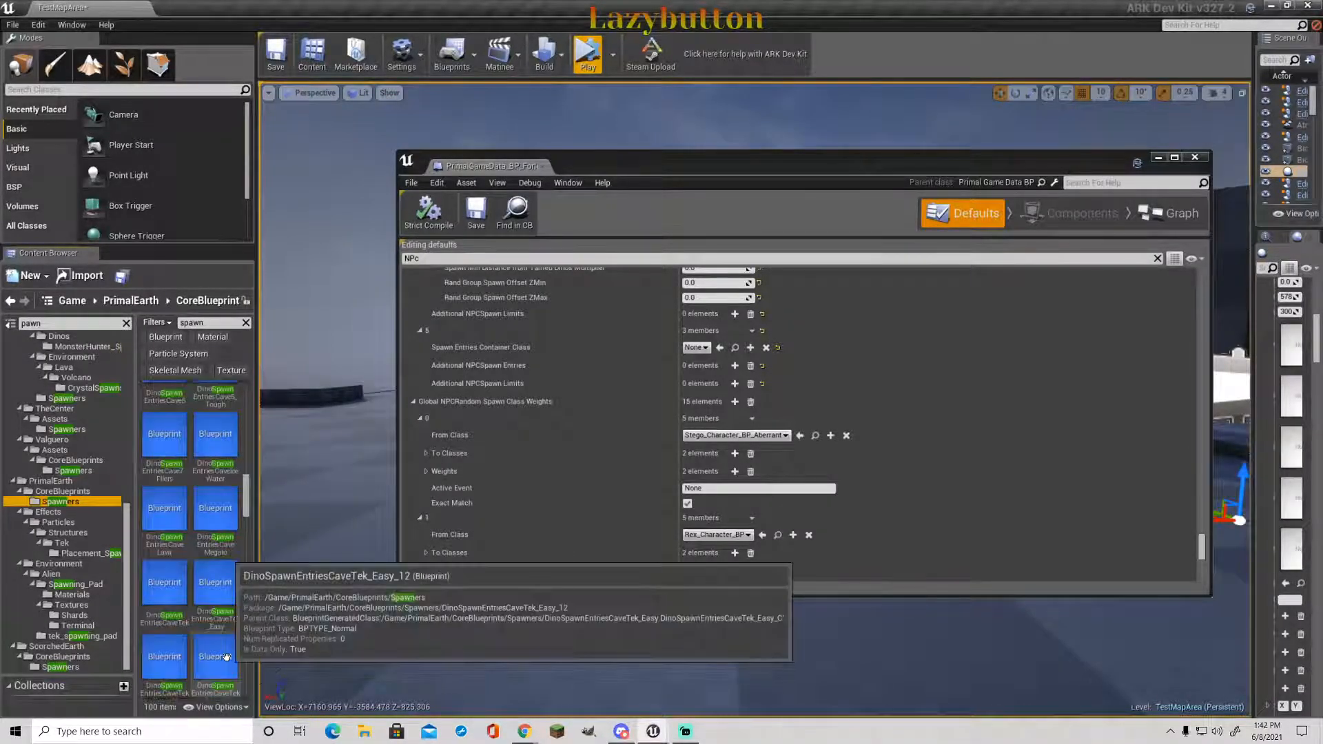
pyautogui.scroll(-1, 226, 657)
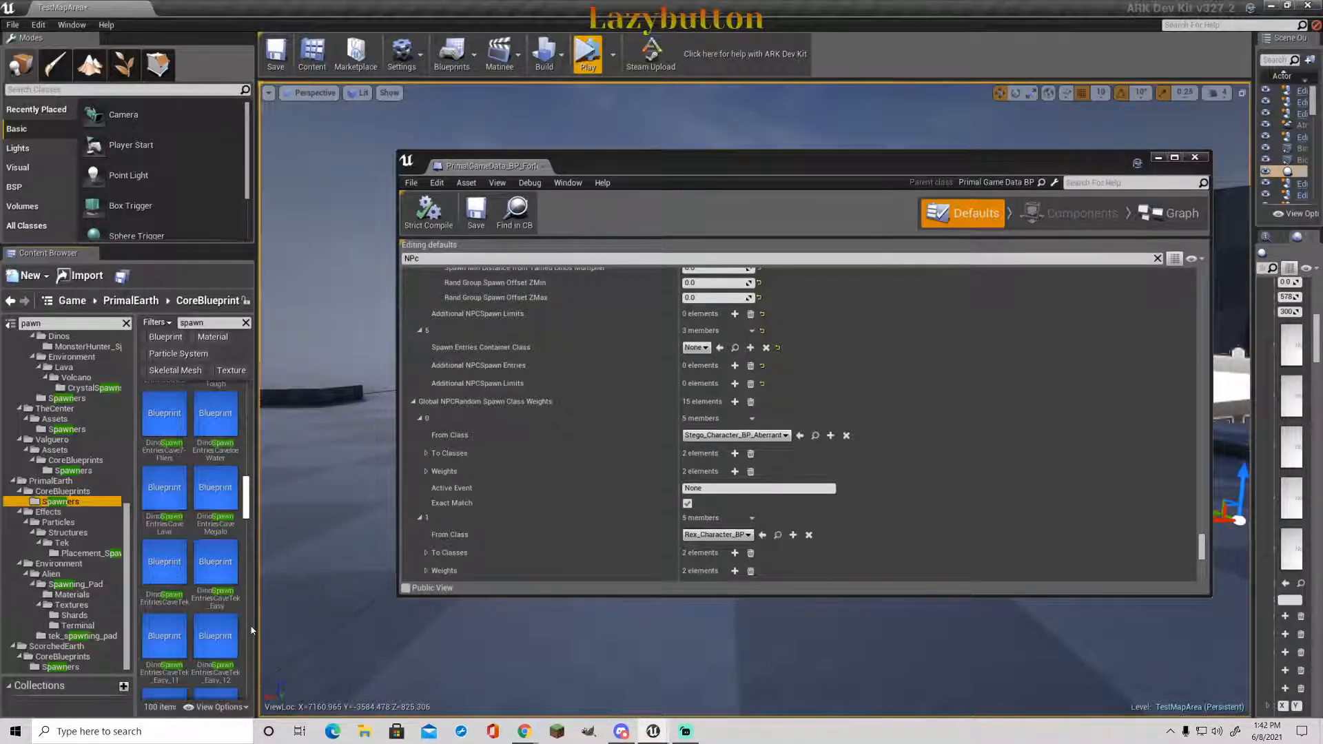
pyautogui.scroll(-2, 226, 626)
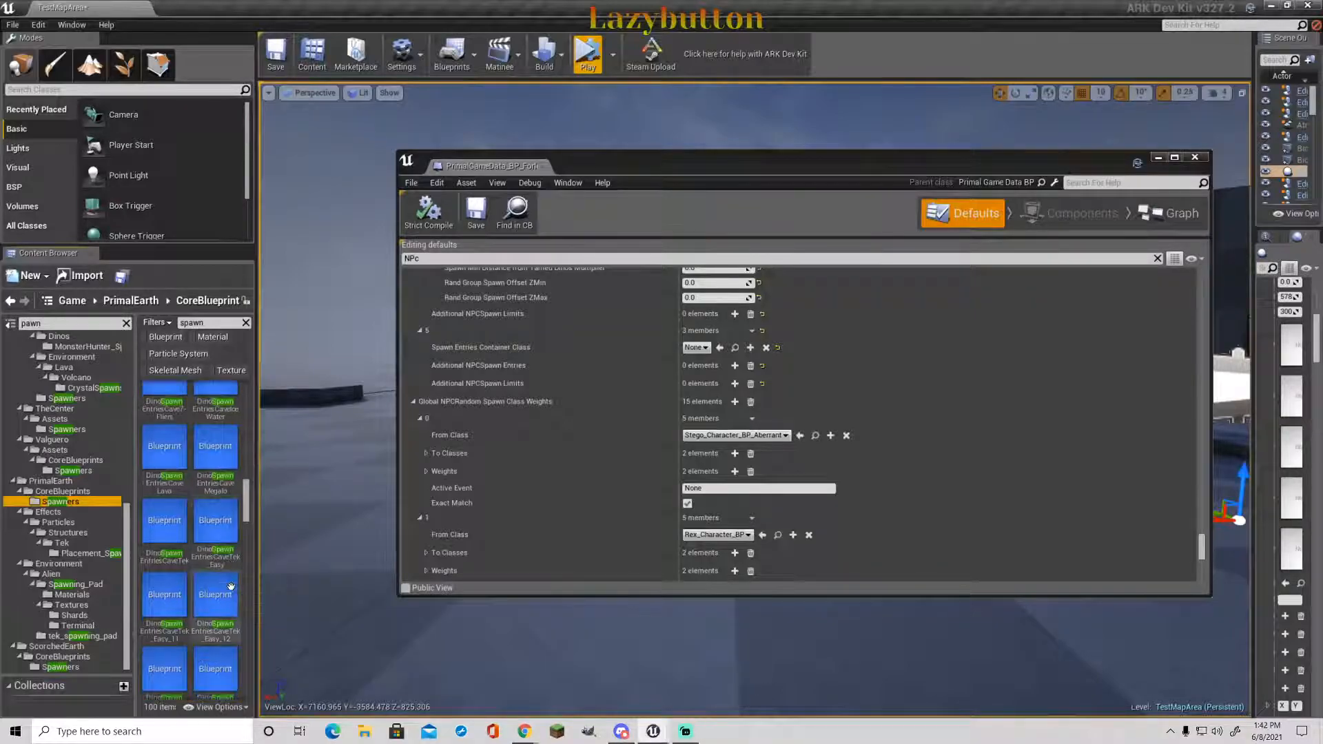
pyautogui.scroll(-1, 226, 627)
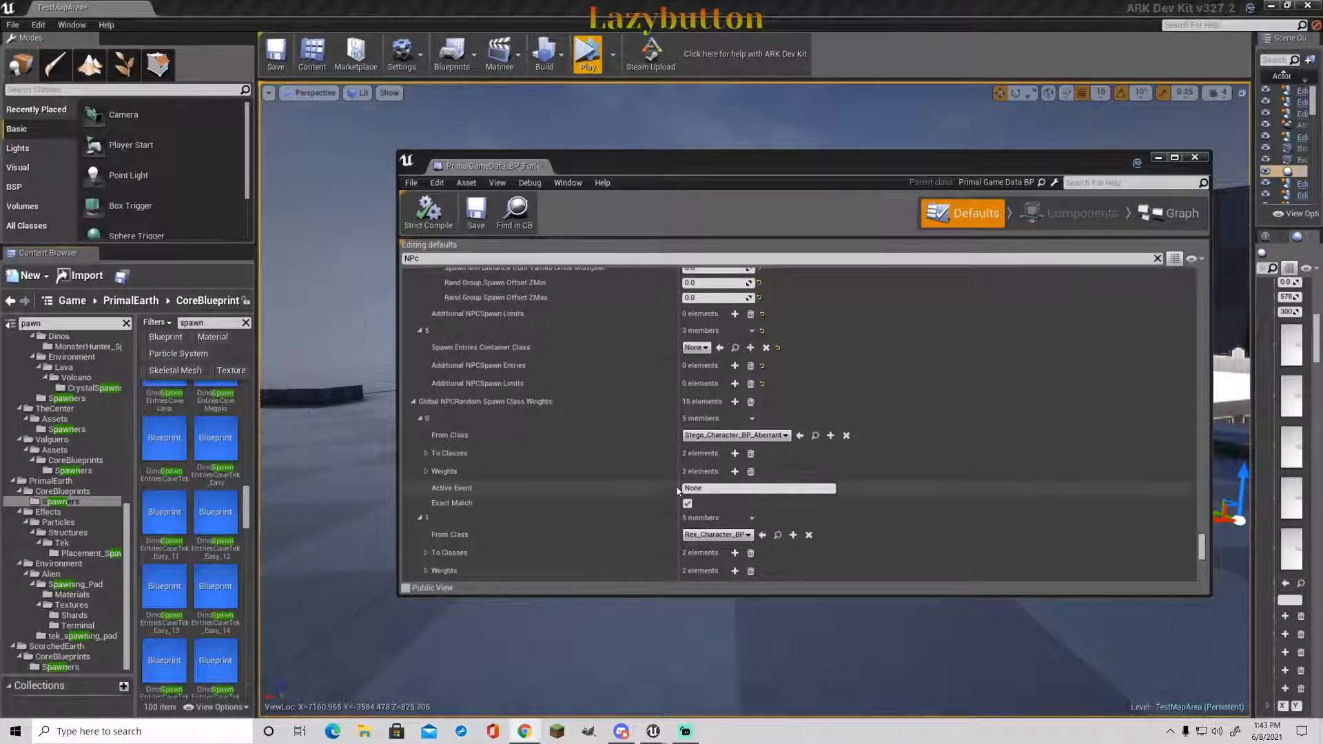
# - Look through the remaining CaveTek, Chupa, Giganto, Grassland, IceCave and Jungle DinoSpawnEntries blueprints in the Spawners folder
pyautogui.scroll(-3, 202, 553)
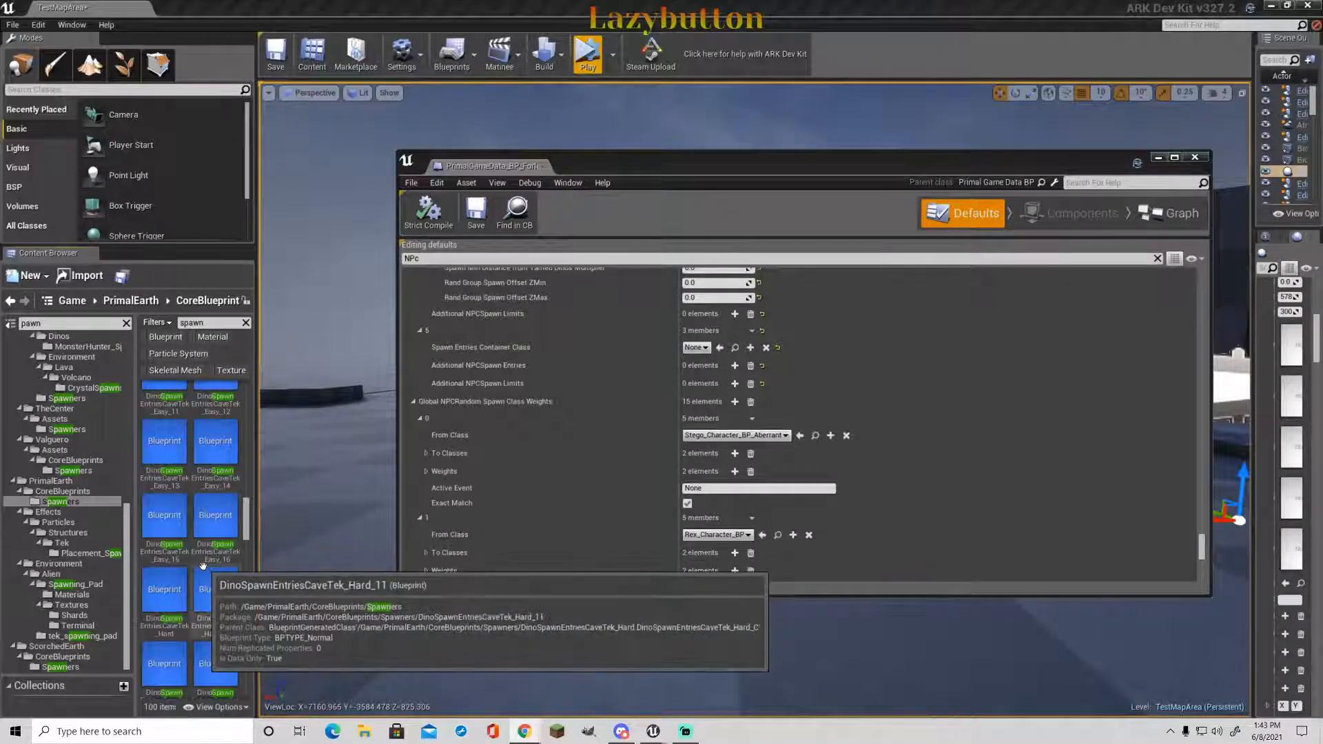
pyautogui.scroll(-4, 202, 565)
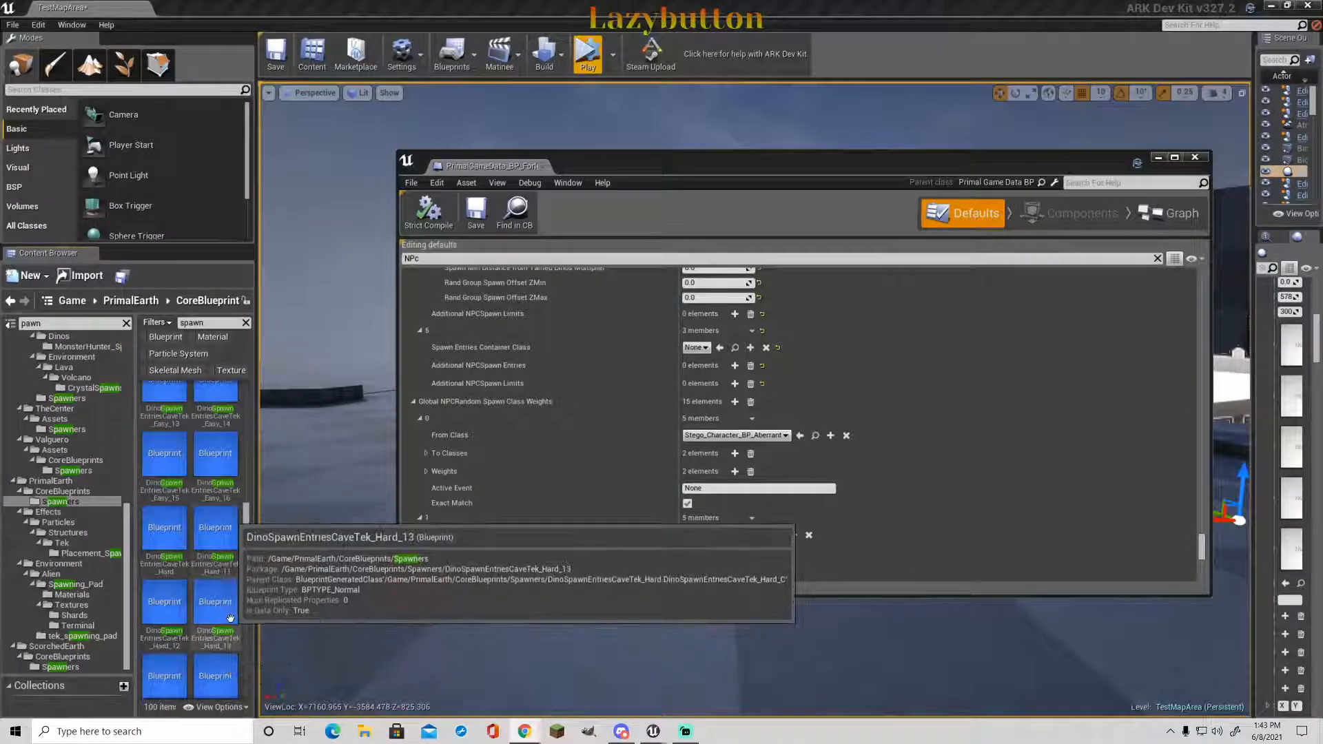
pyautogui.scroll(-3, 231, 622)
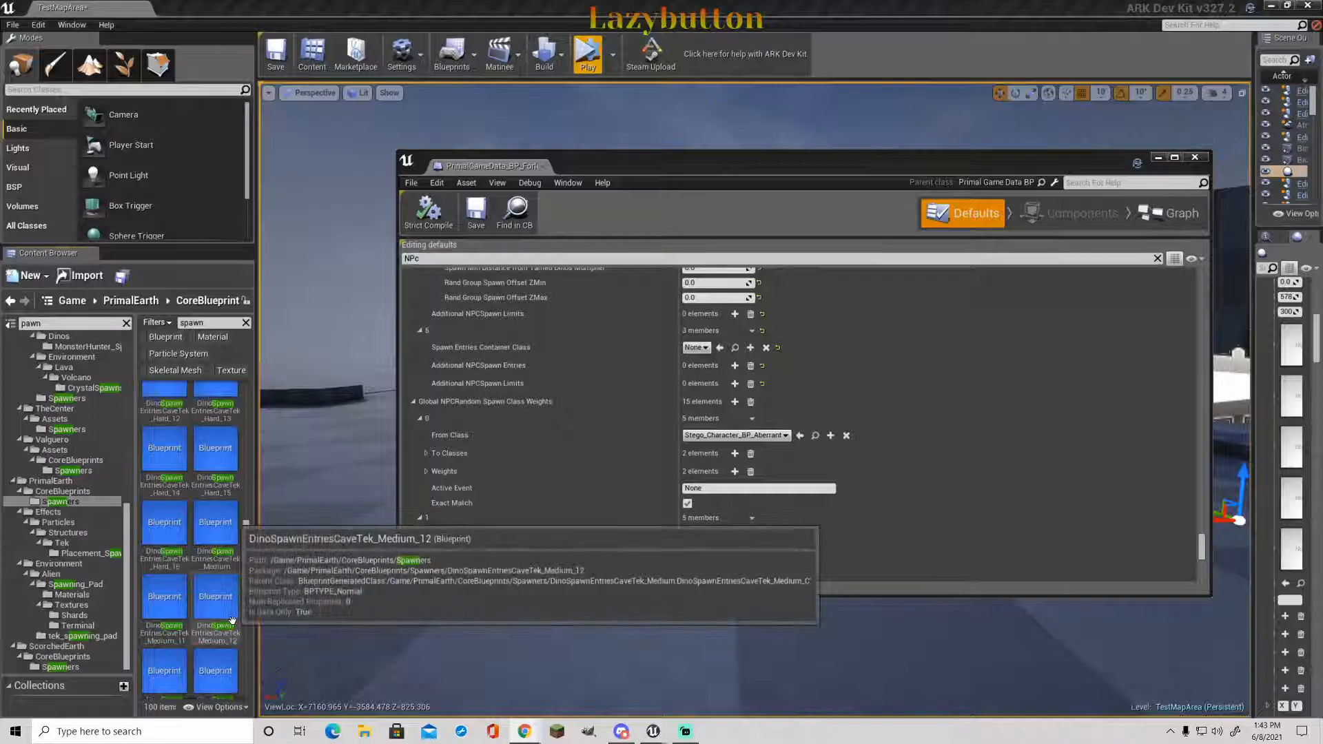
pyautogui.scroll(-3, 235, 615)
pyautogui.scroll(-1, 234, 616)
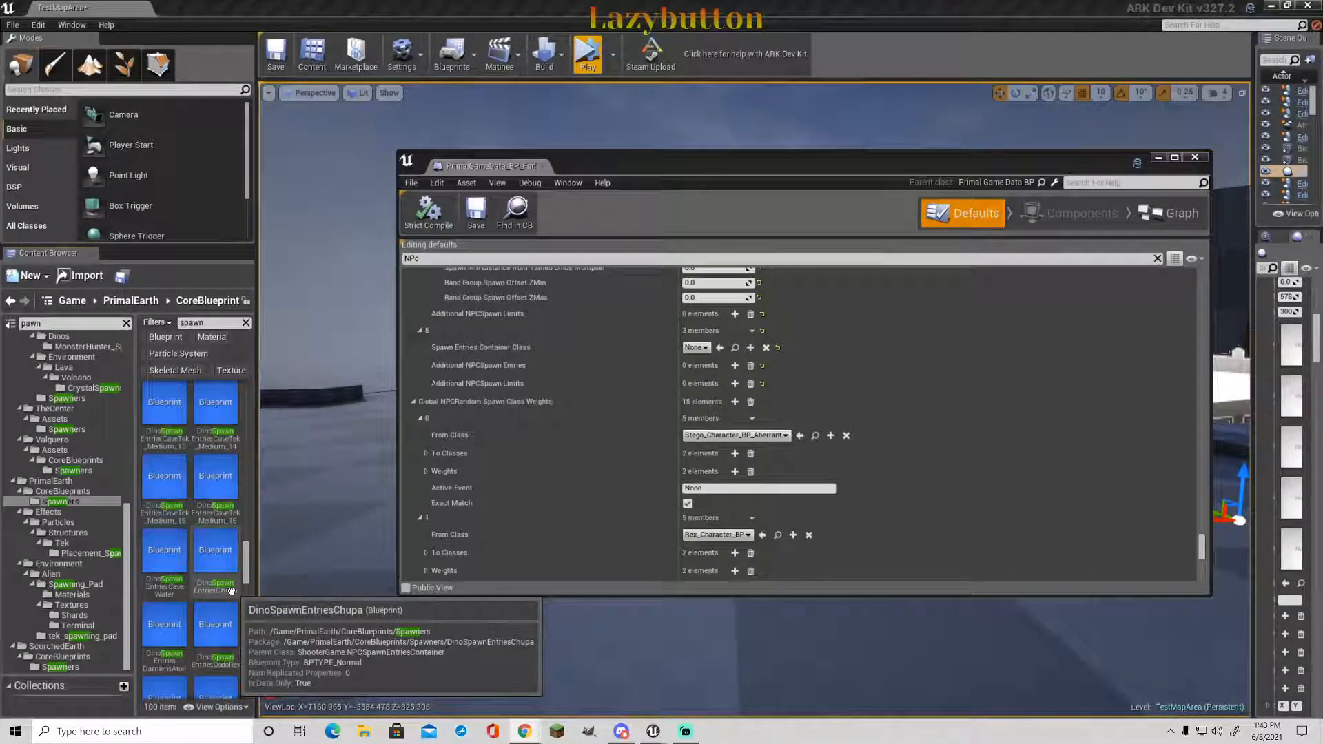
pyautogui.scroll(-2, 231, 590)
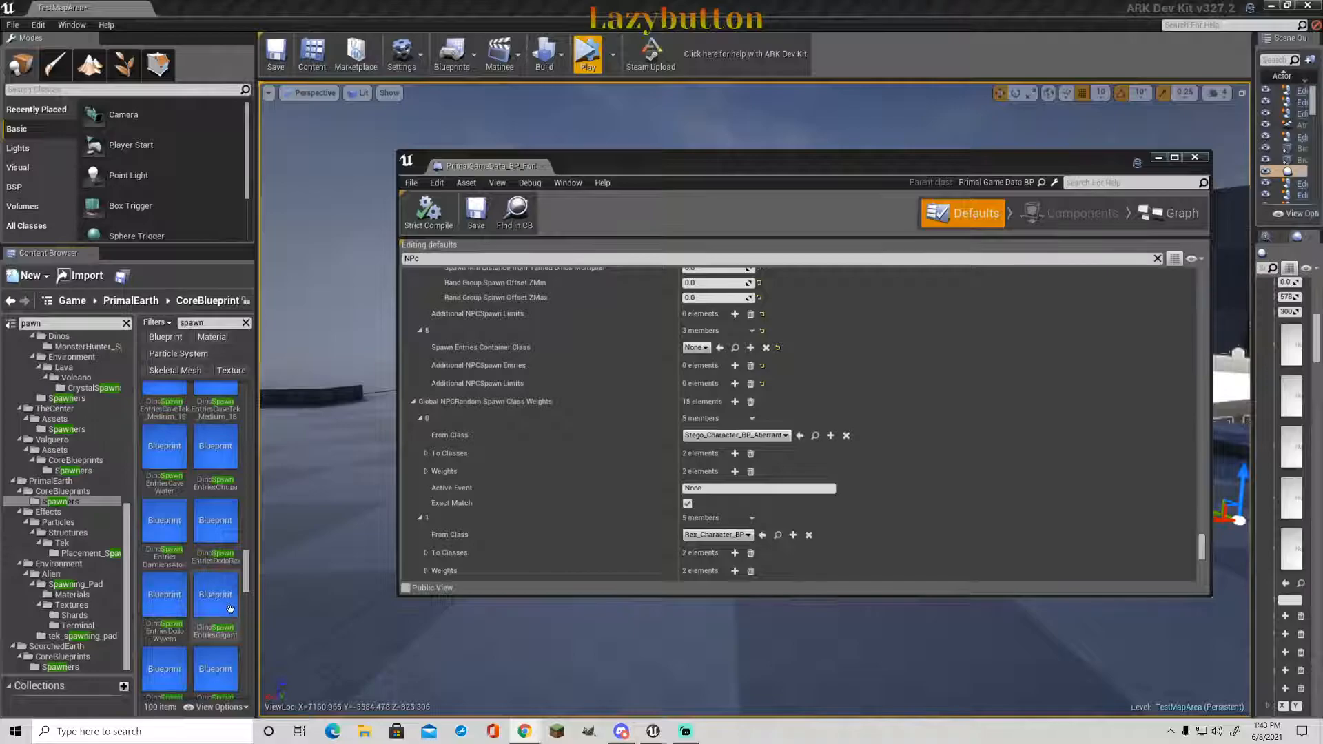
pyautogui.scroll(-1, 232, 669)
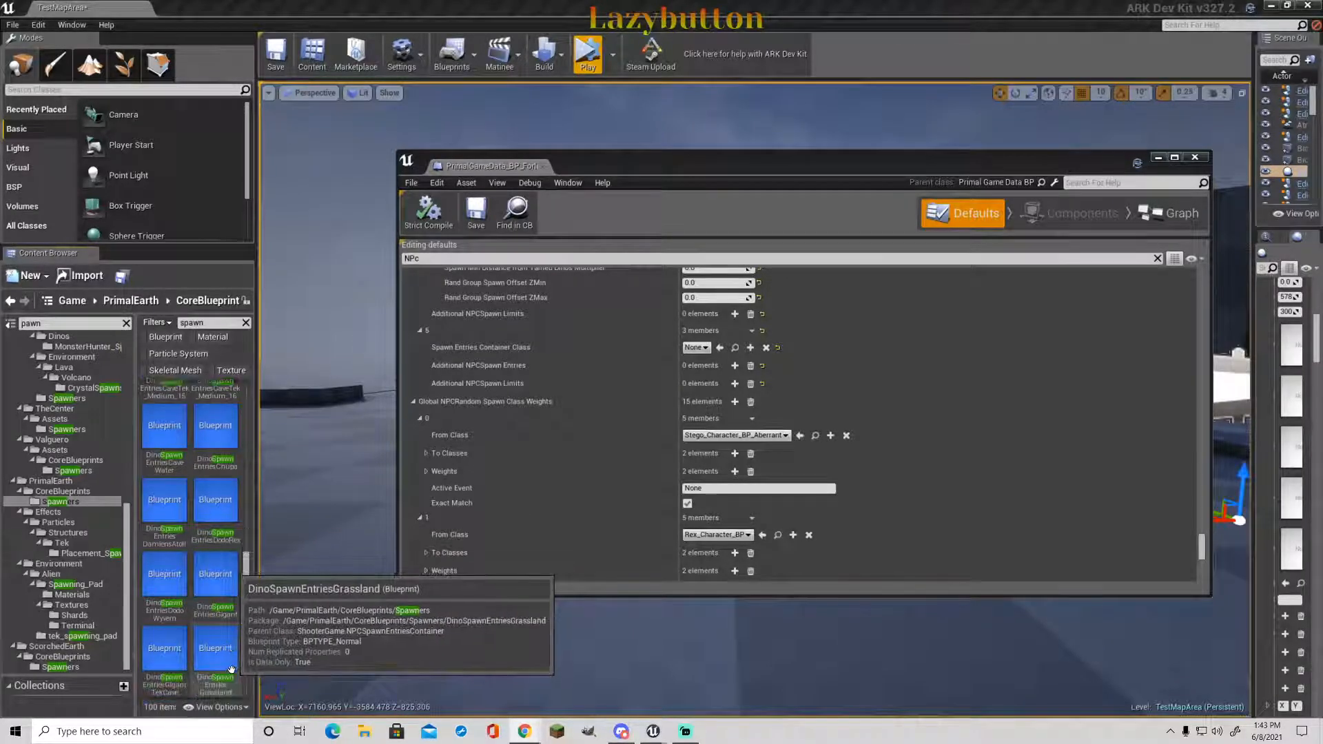
pyautogui.scroll(-1, 232, 669)
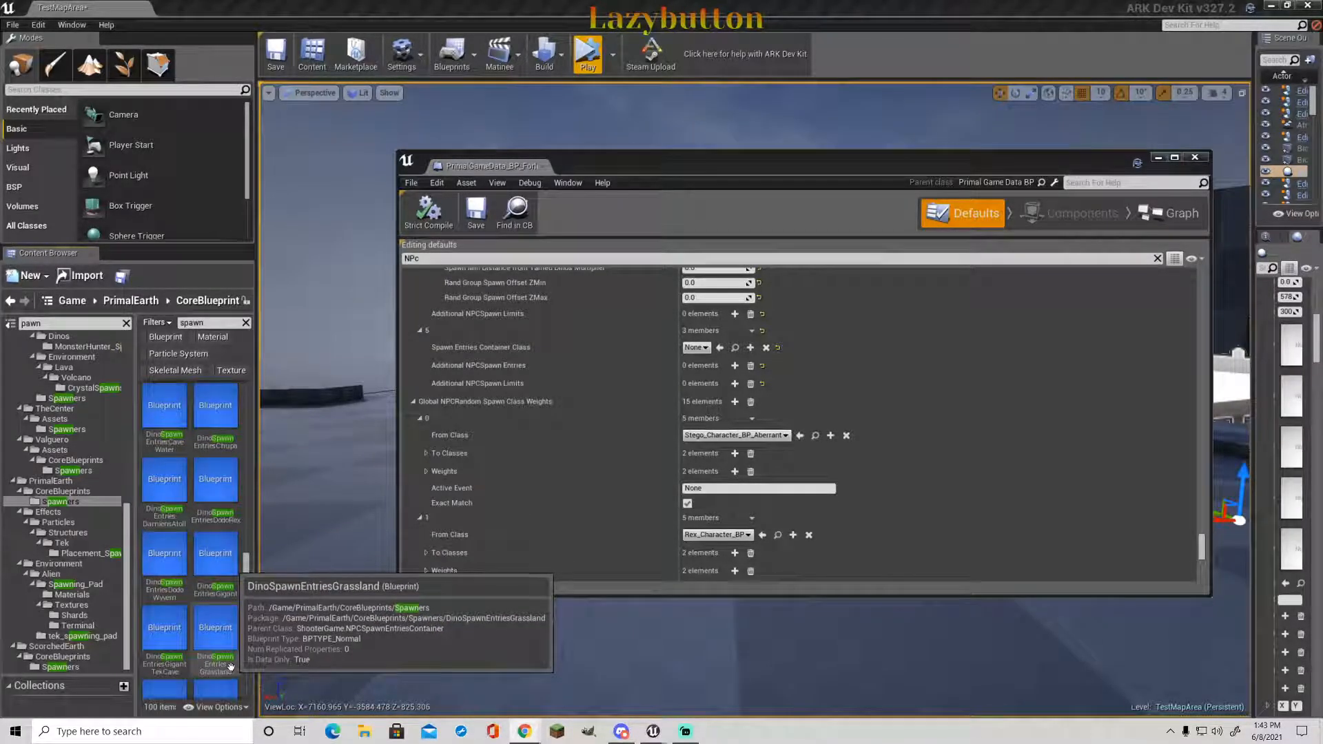
pyautogui.scroll(-2, 230, 666)
pyautogui.scroll(-2, 229, 661)
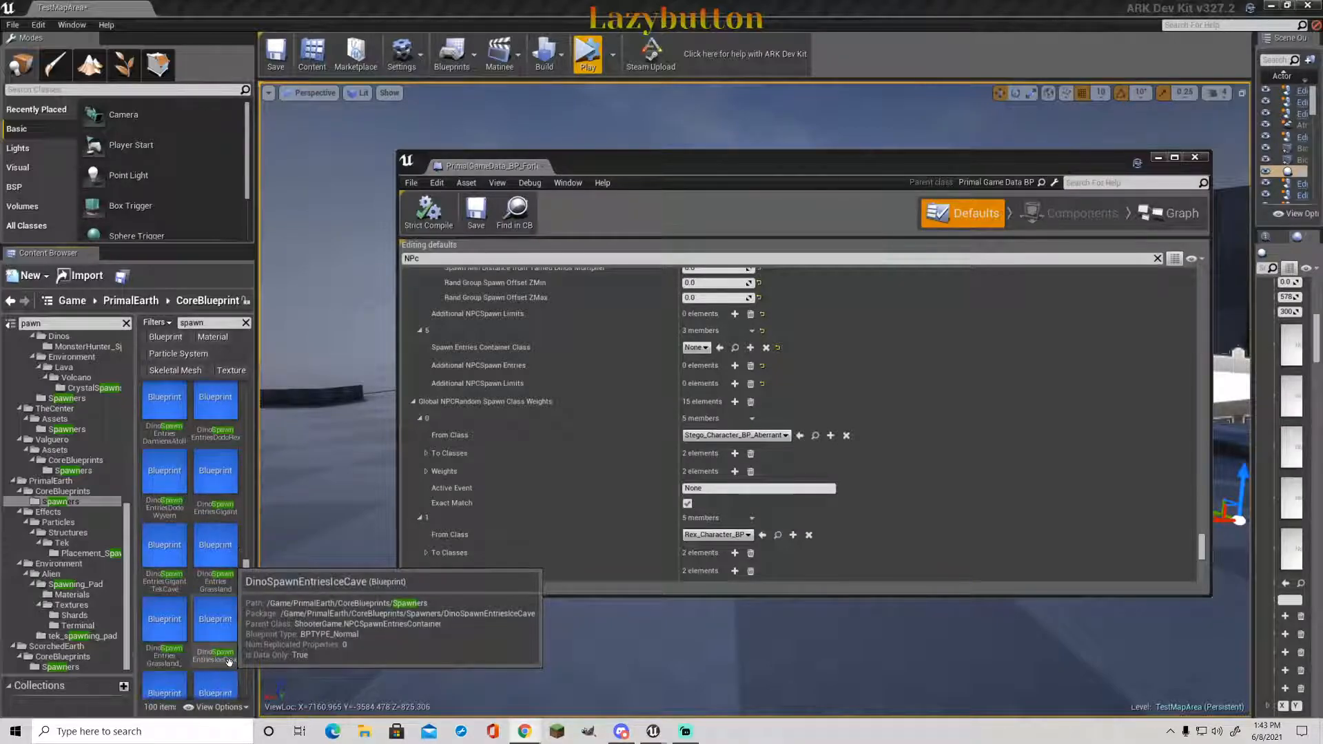
pyautogui.scroll(-1, 229, 661)
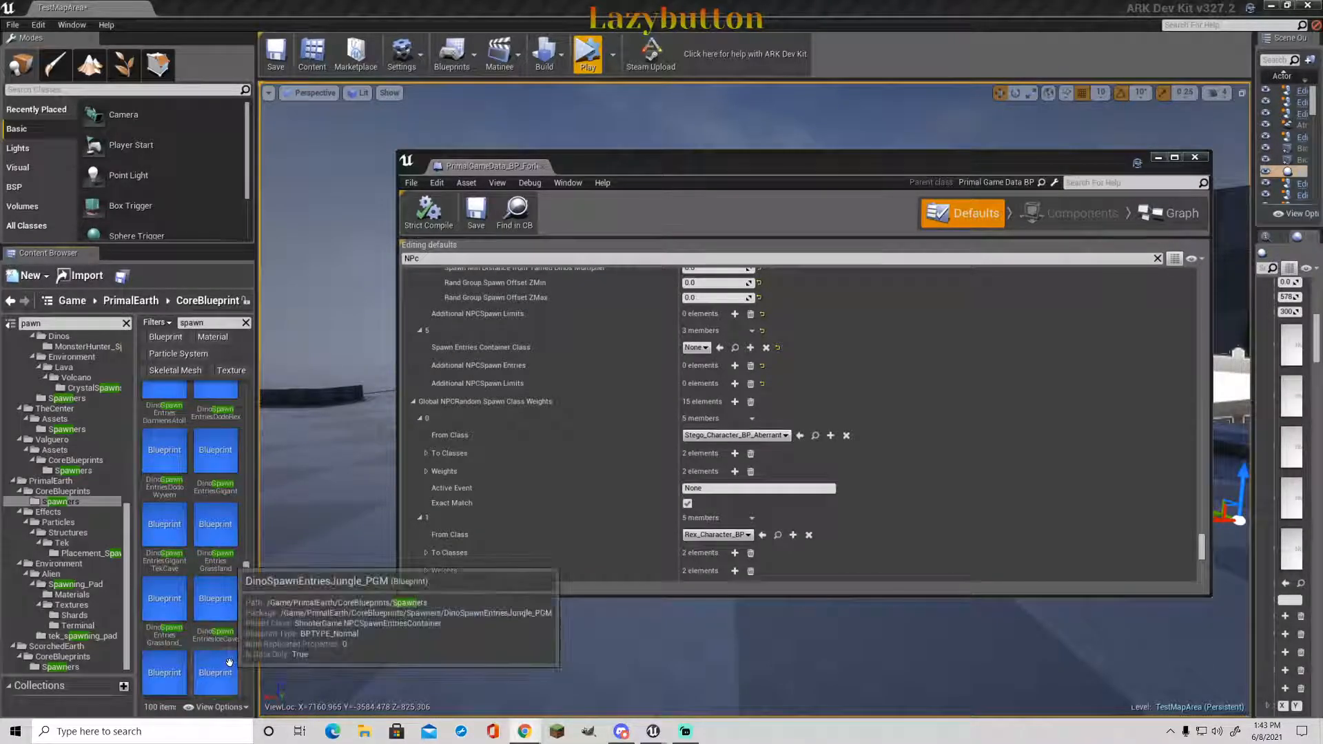
# - Assign DinoSpawnEntriesGrassland as the empty Spawn Entries Container Class and add one Additional NPCSpawn Entries element to it
pyautogui.click(223, 532)
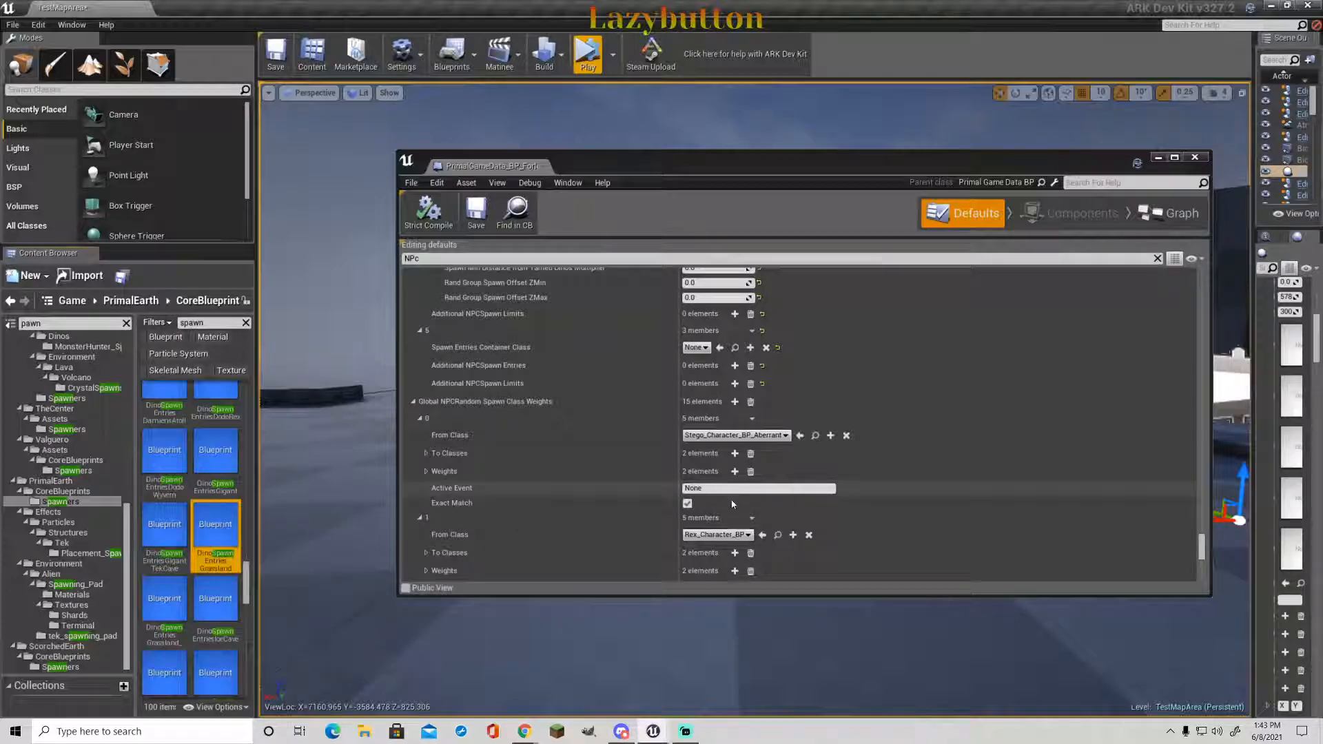
pyautogui.click(721, 349)
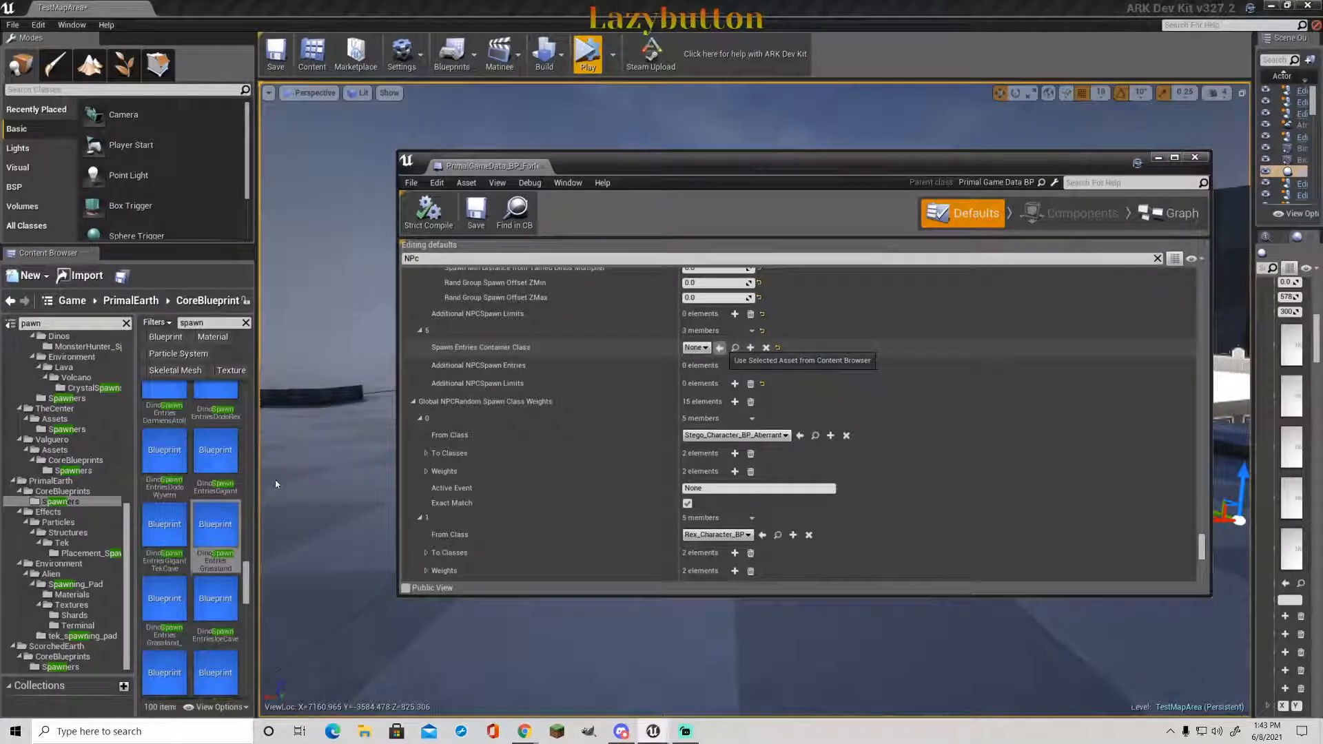
pyautogui.click(304, 440)
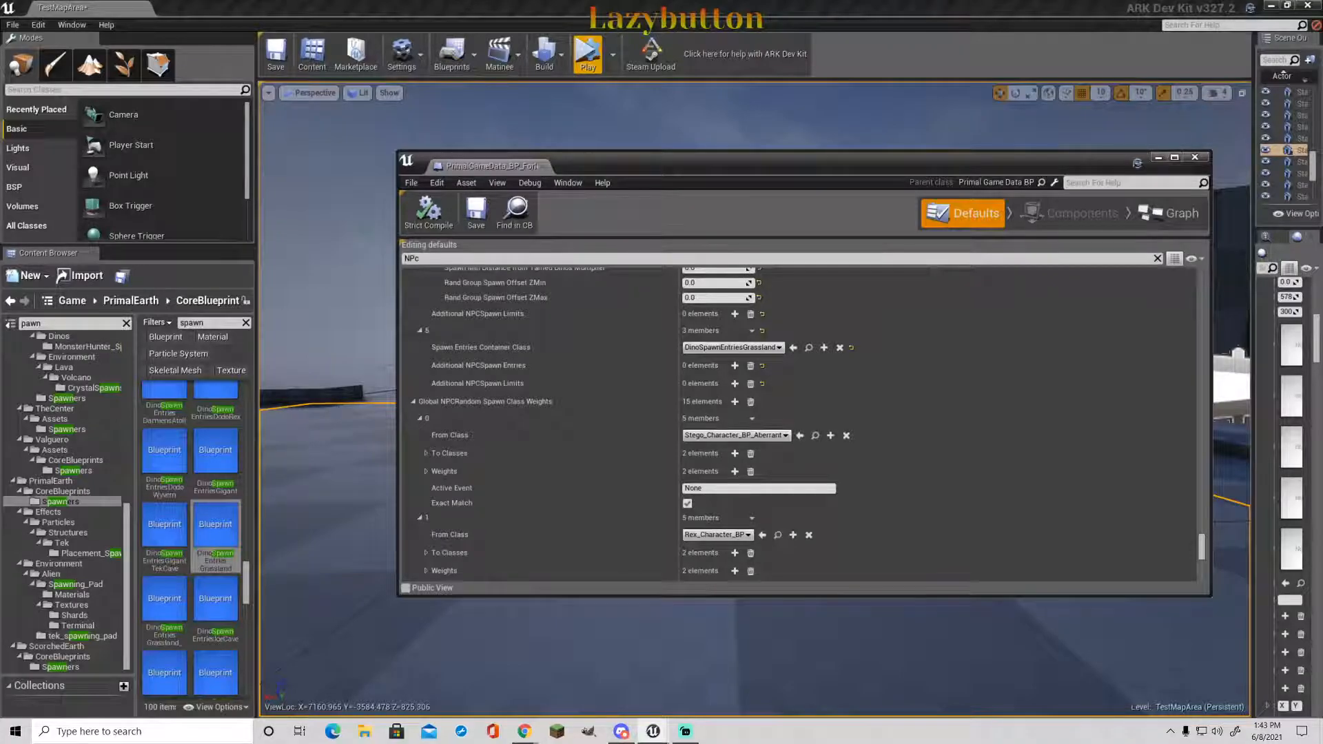
pyautogui.click(735, 366)
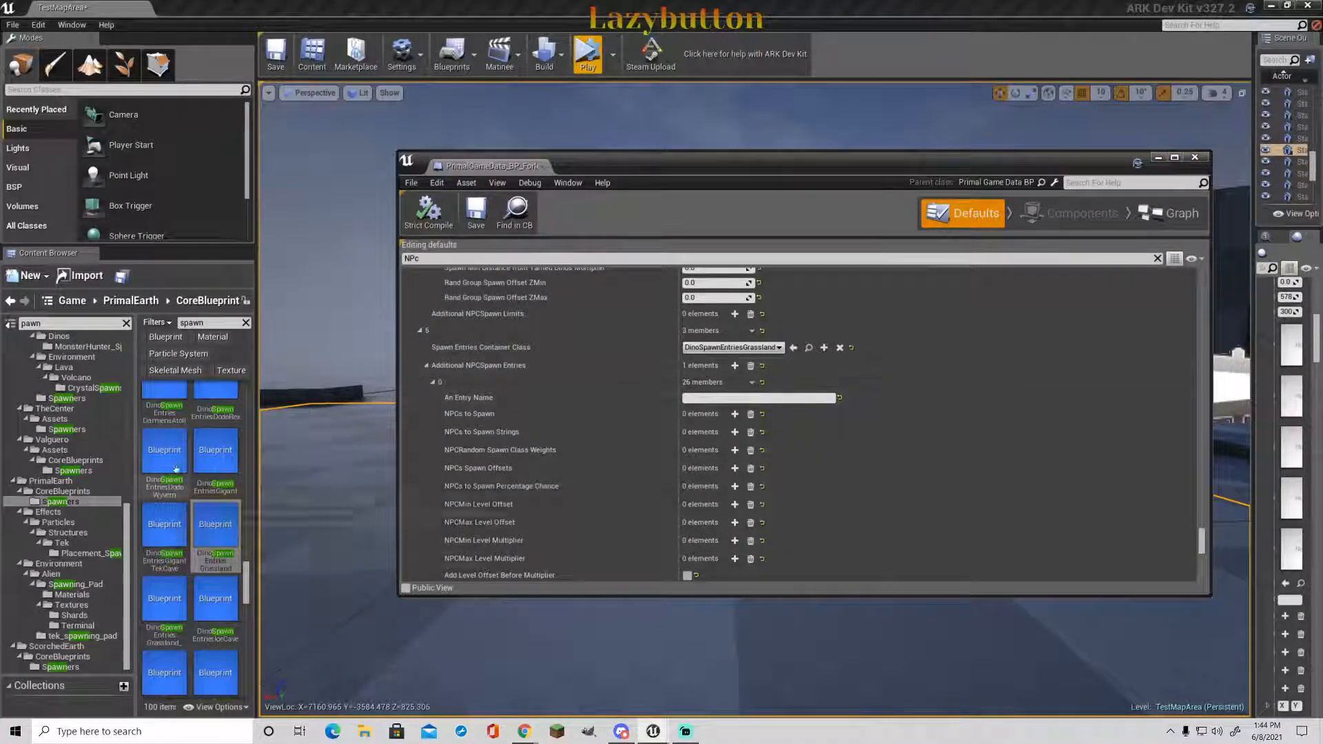
# - Clear the folder and asset search filters and open the SandBra folder under Forlorn2's RebootDinos Sandstone
pyautogui.click(21, 323)
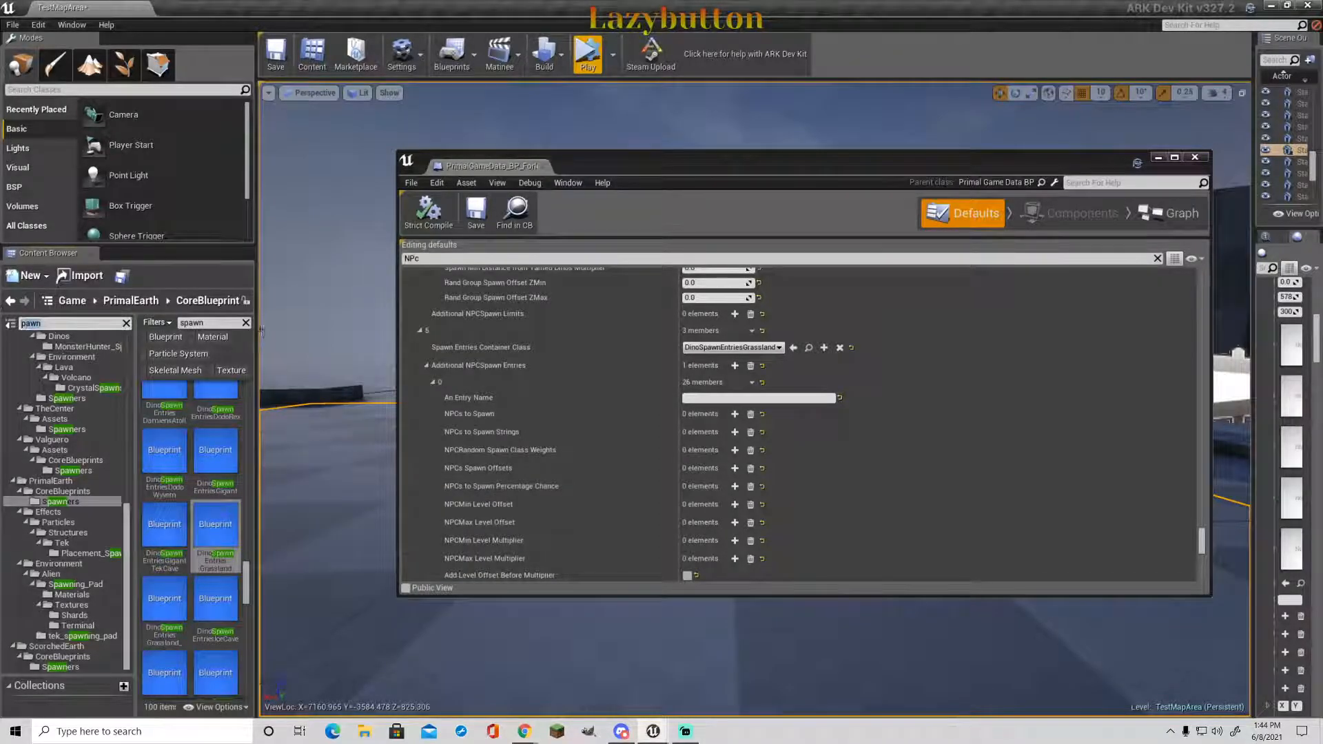
pyautogui.press('BackSpace')
pyautogui.moveTo(217, 324); pyautogui.dragTo(166, 327)
pyautogui.press('BackSpace')
pyautogui.scroll(4, 93, 460)
pyautogui.scroll(5, 93, 460)
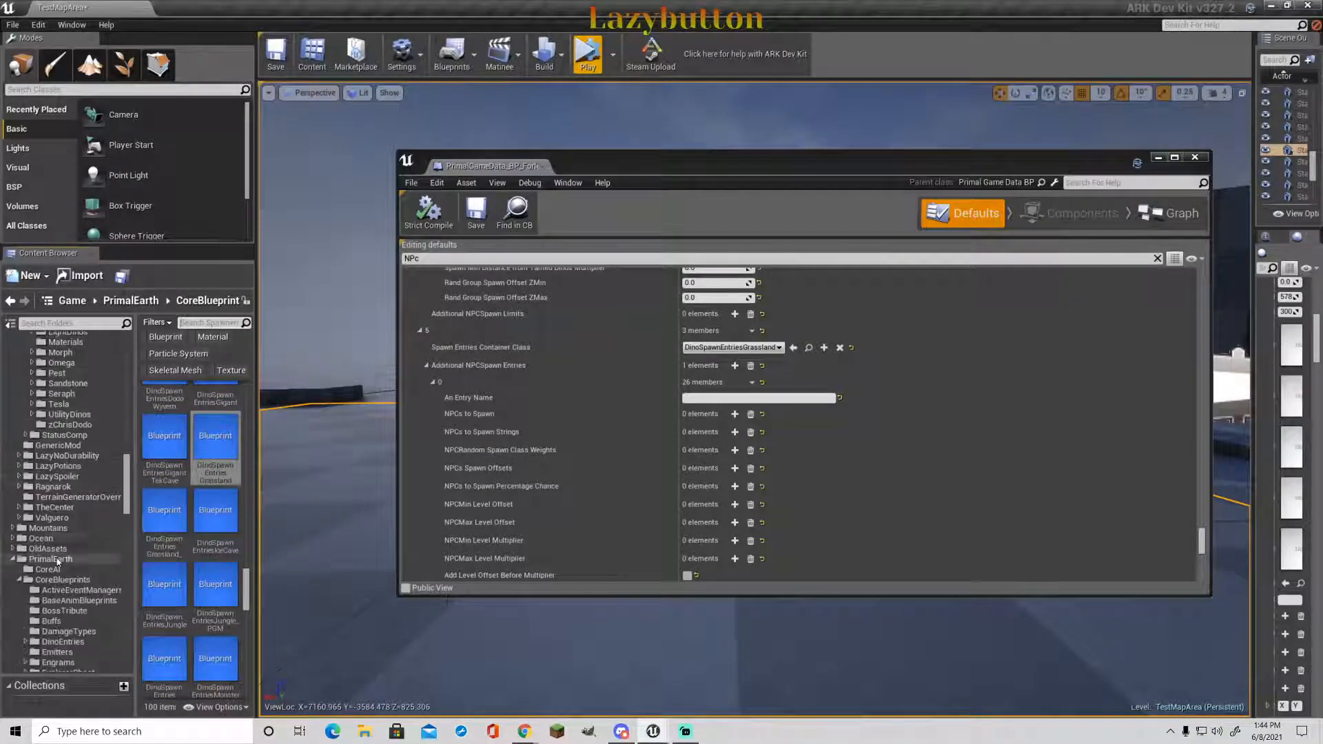
pyautogui.scroll(-5, 57, 579)
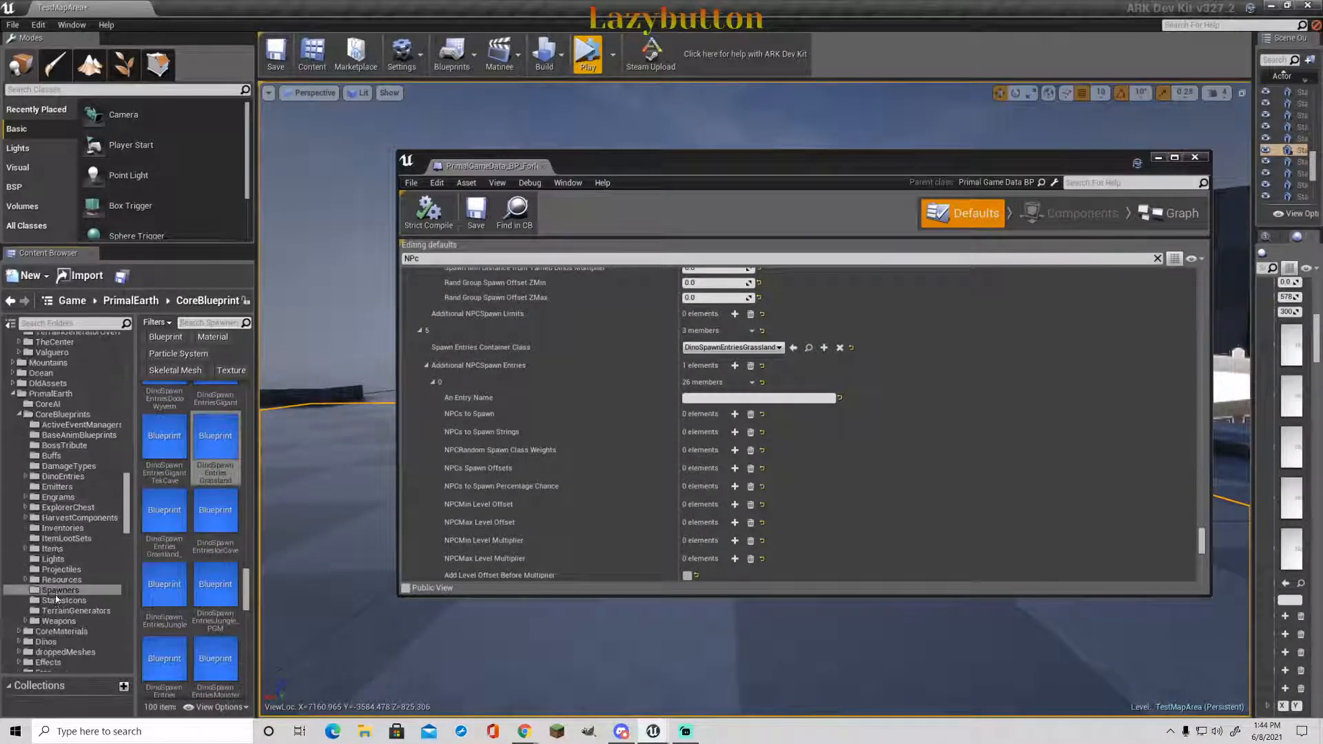
pyautogui.scroll(6, 82, 497)
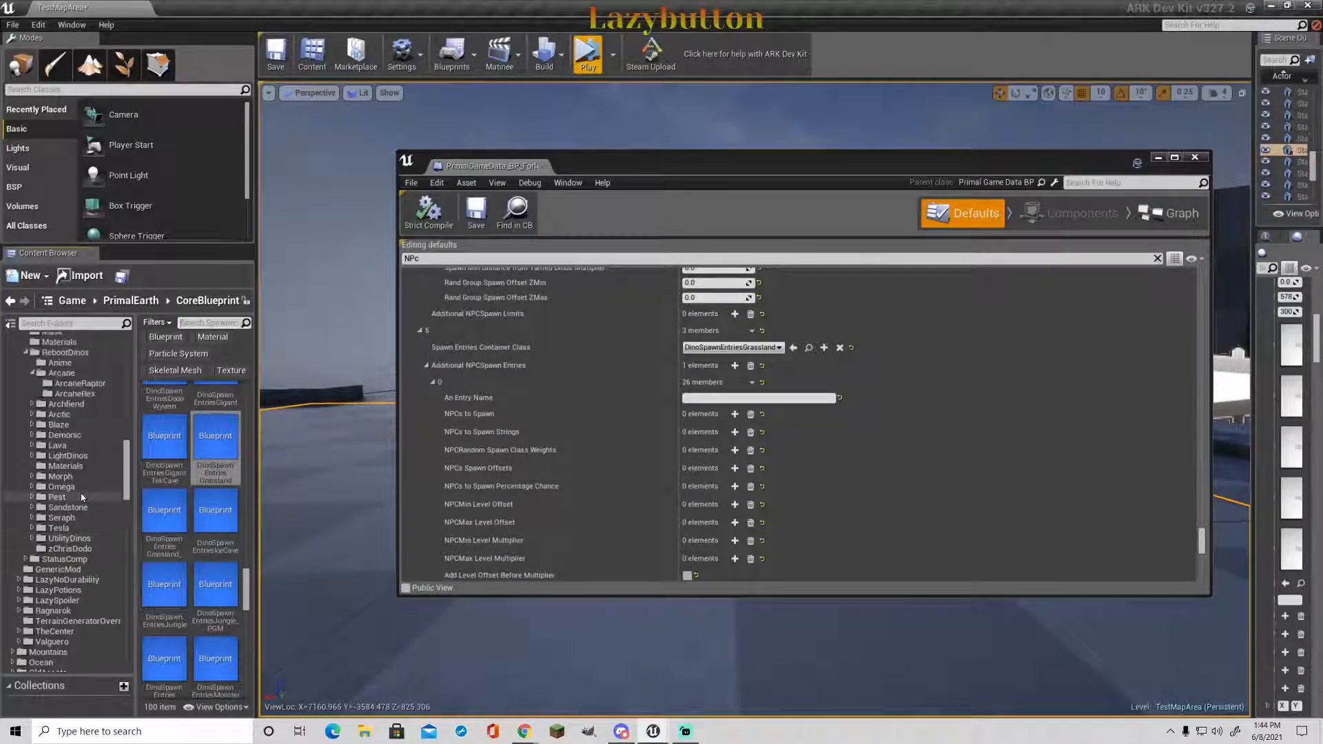
pyautogui.scroll(3, 81, 496)
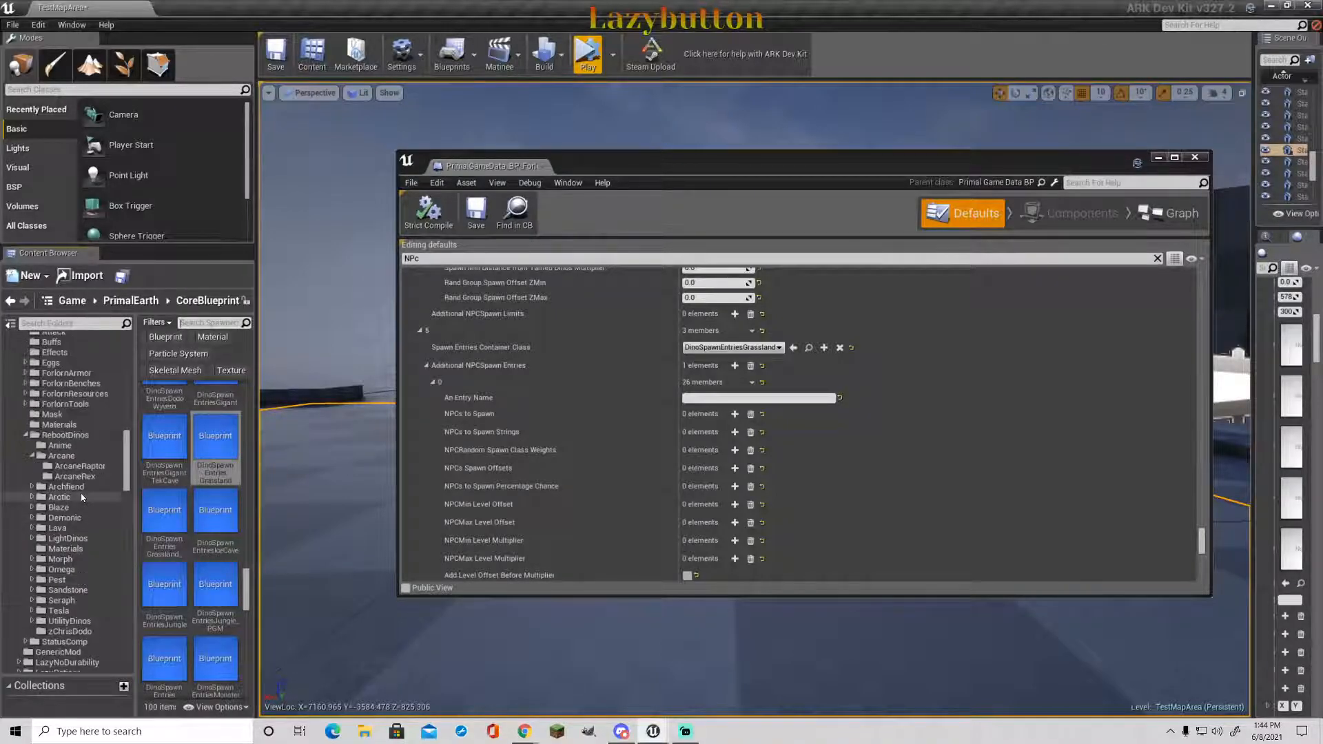
pyautogui.click(32, 457)
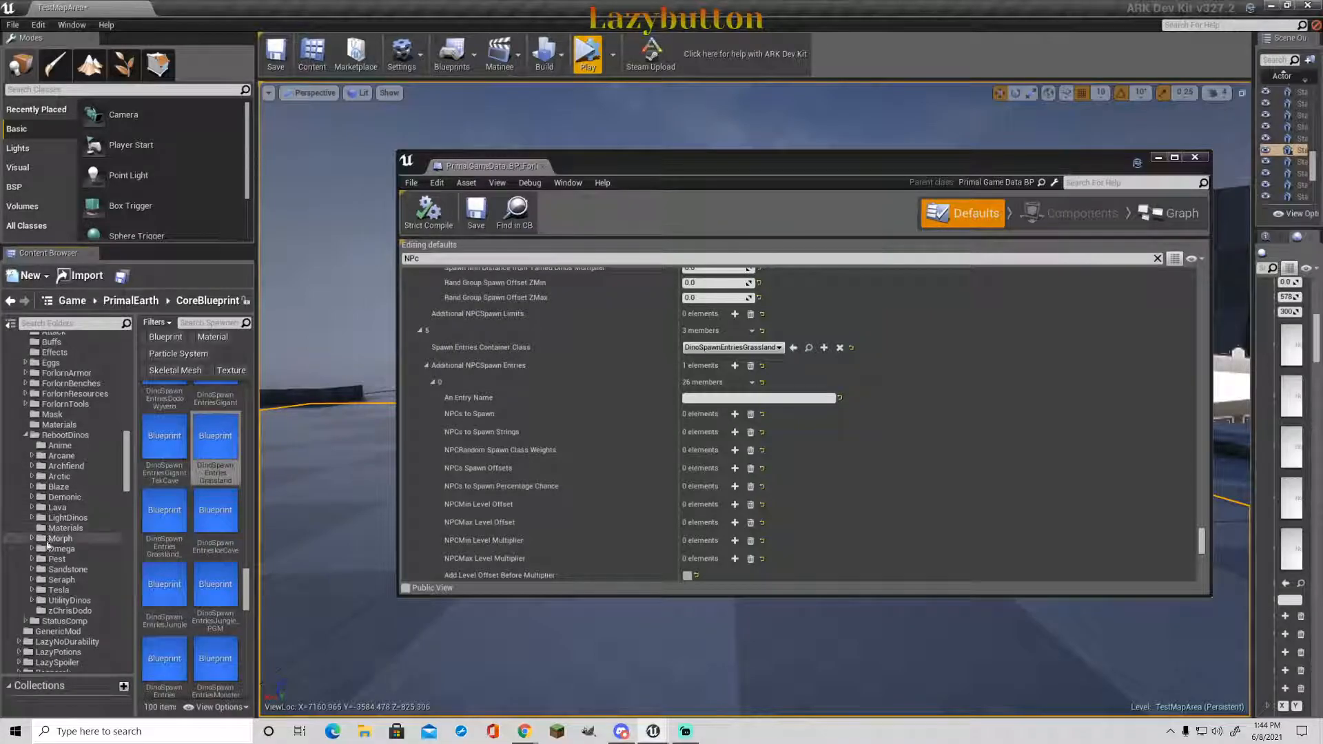
pyautogui.click(31, 569)
pyautogui.click(82, 581)
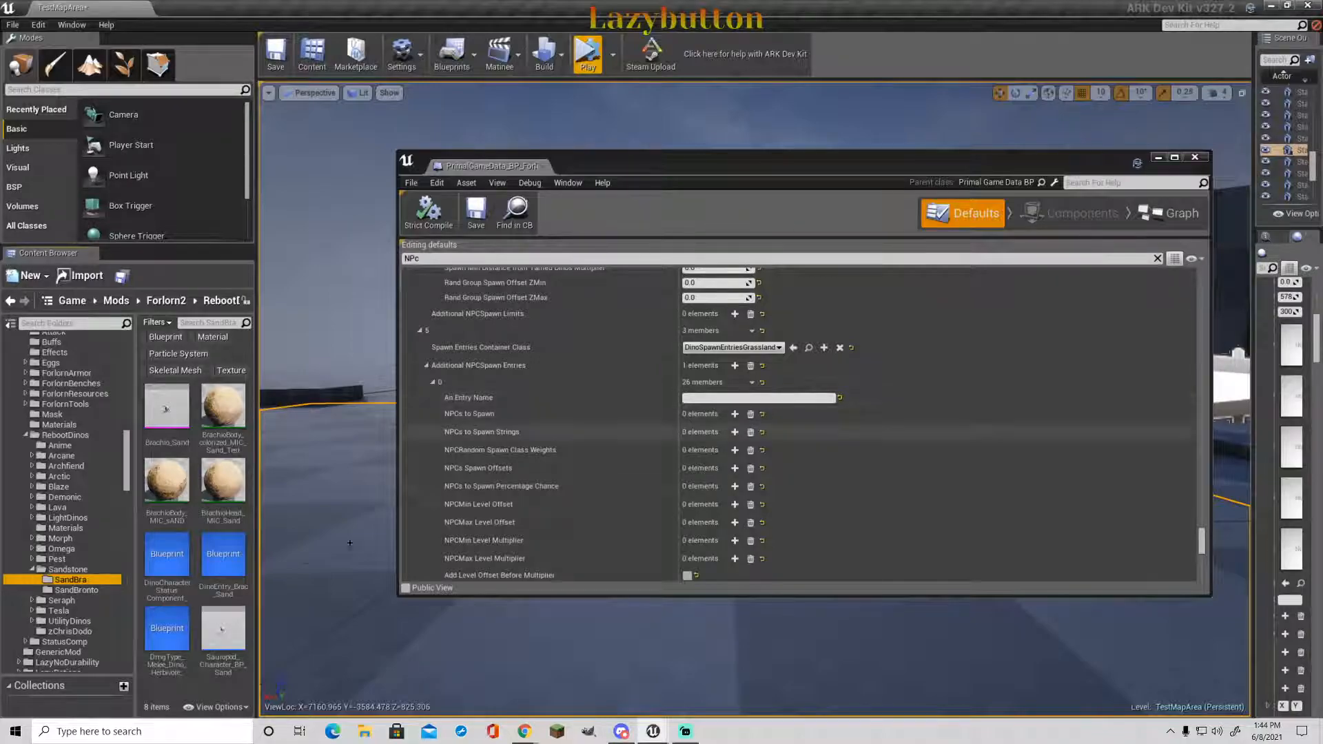
# - Copy the Dino Name Tag from DinoEntry_Brac_Sand and enter "Sandstone Brachio" as the new spawn entry's An Entry Name
pyautogui.click(238, 576)
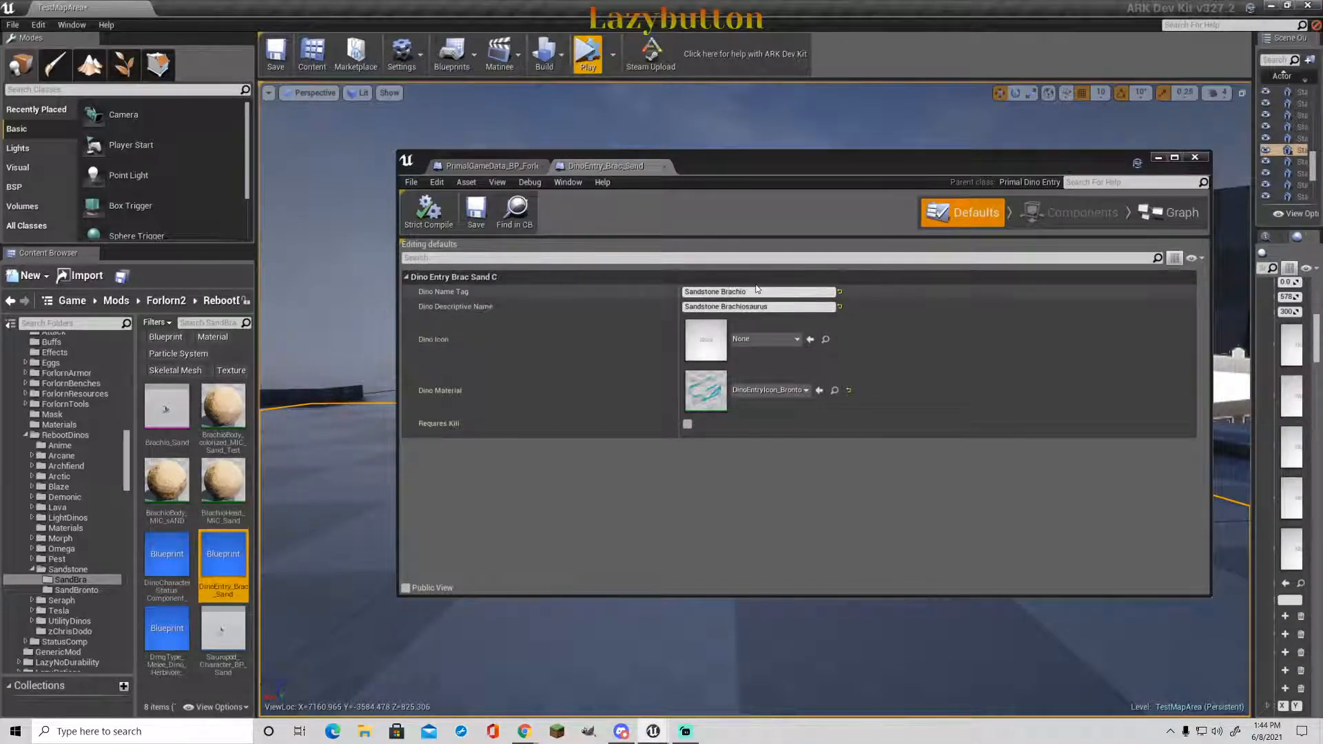
pyautogui.moveTo(756, 290); pyautogui.dragTo(665, 289)
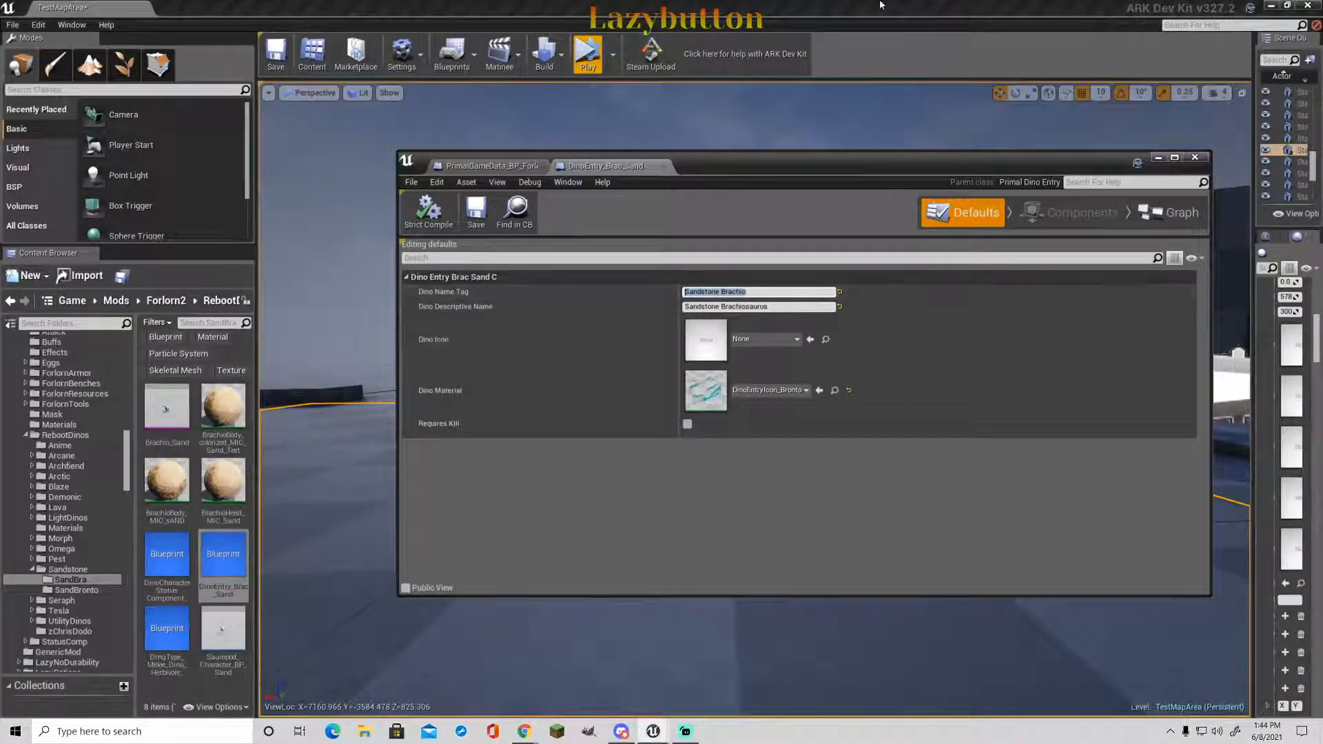
pyautogui.click(666, 168)
pyautogui.click(704, 397)
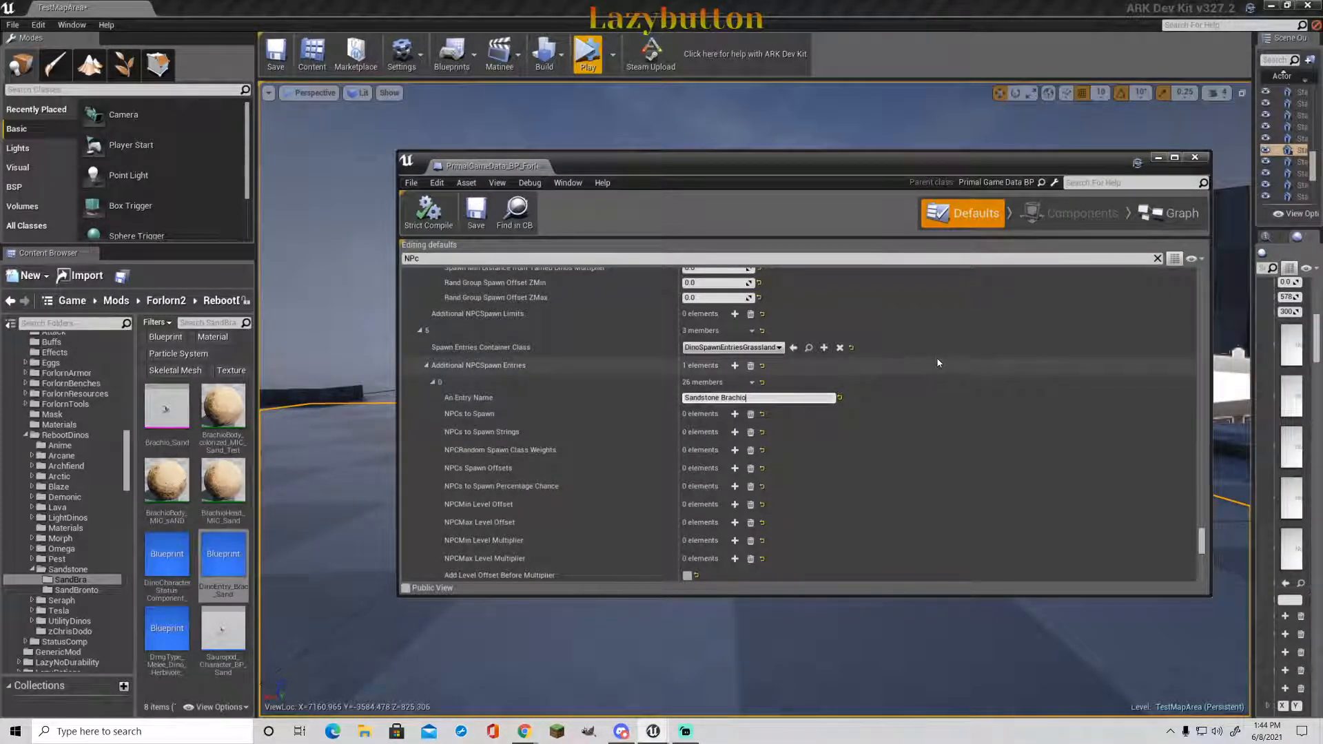
# - Add an NPCs to Spawn element to the Sandstone Brachio entry and assign Sauropod_Character_BP_Sand to it
pyautogui.click(735, 414)
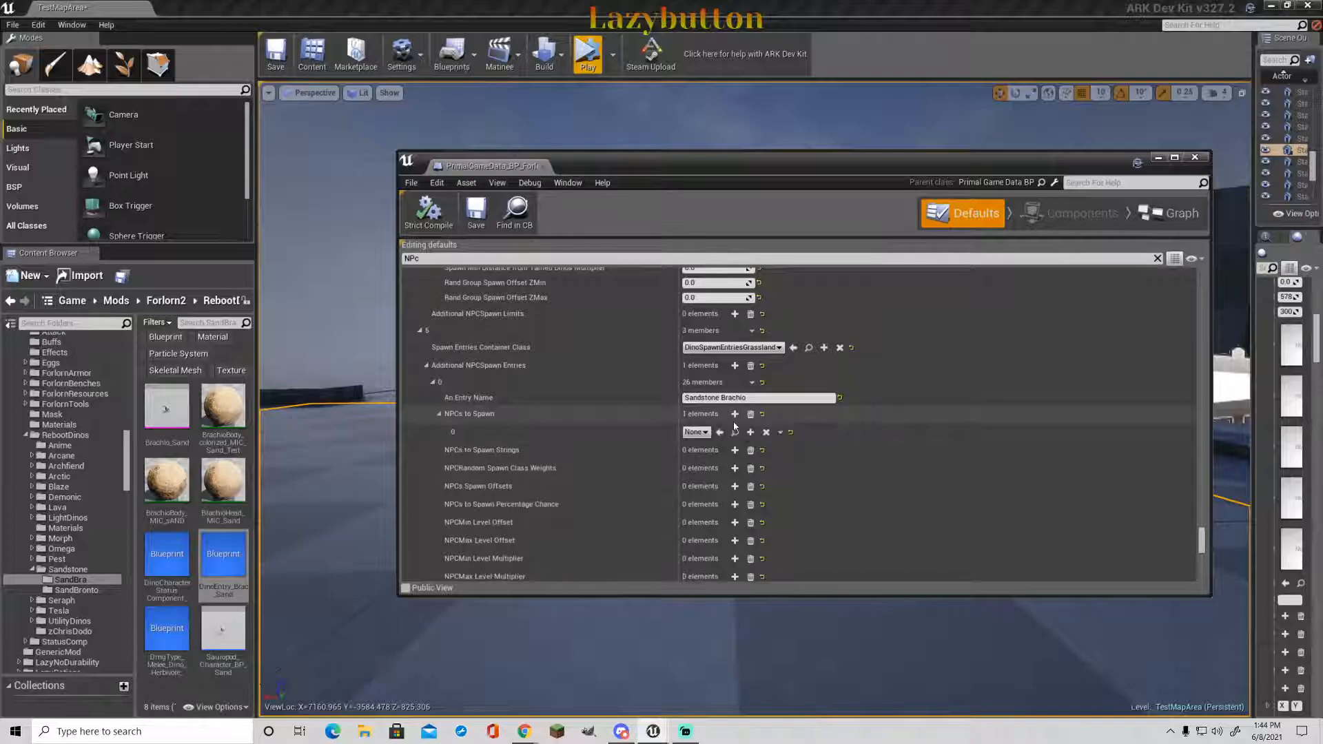
pyautogui.click(217, 629)
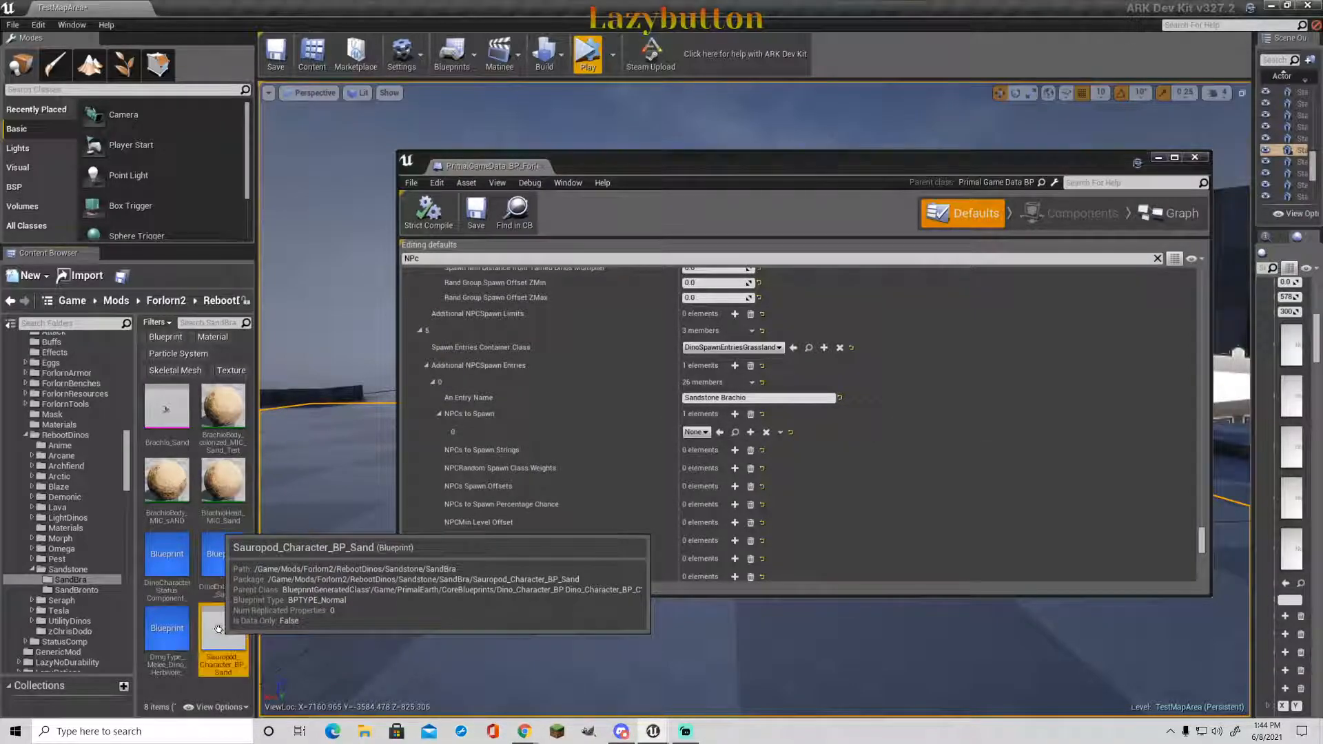
pyautogui.click(719, 432)
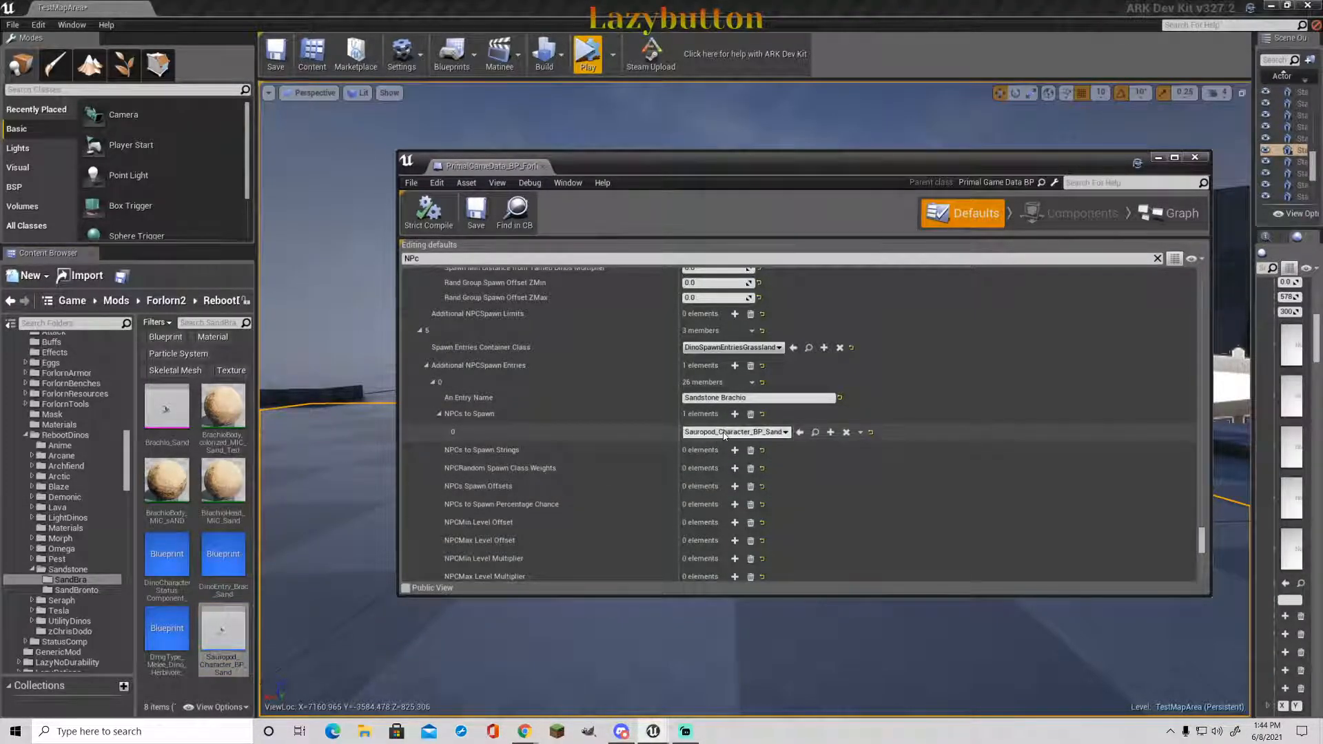
# - Add an NPCs Spawn Offsets element to the Sandstone Brachio entry with an X offset of 300
pyautogui.click(735, 487)
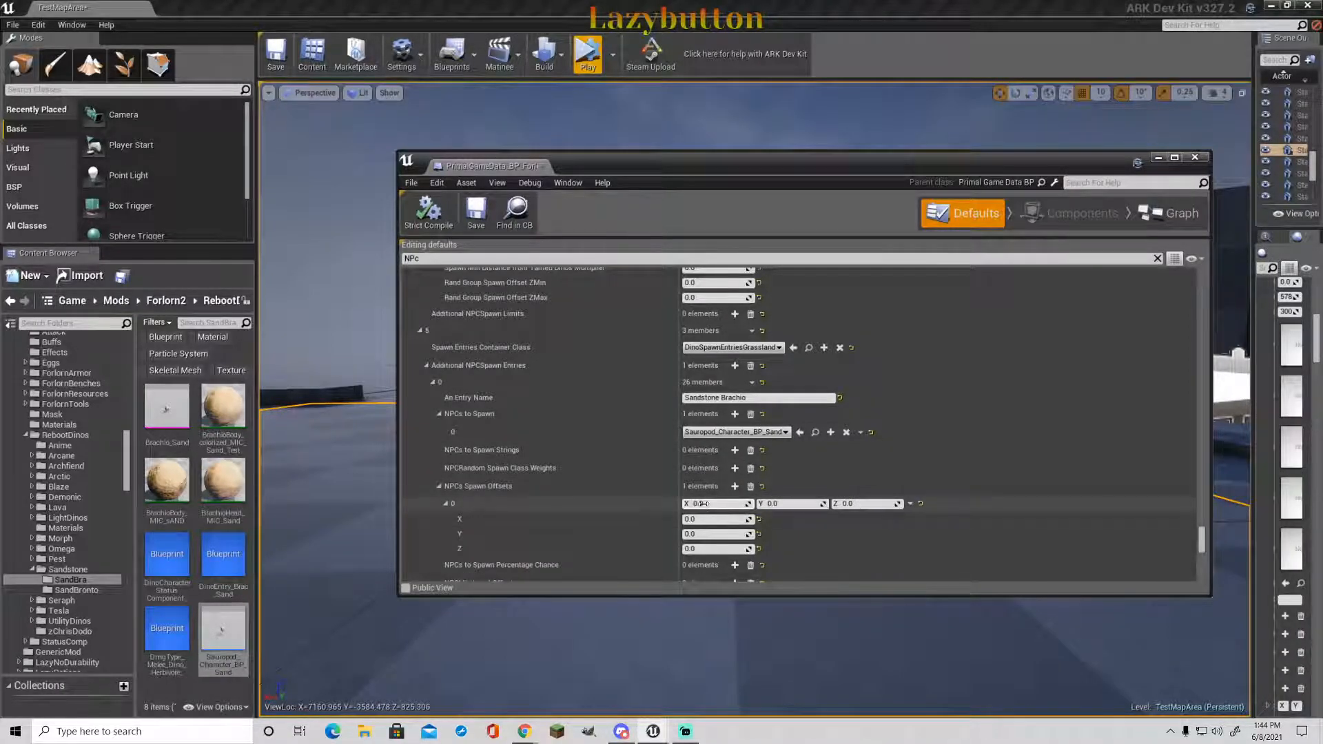
pyautogui.click(704, 504)
pyautogui.write('300')
pyautogui.click(850, 521)
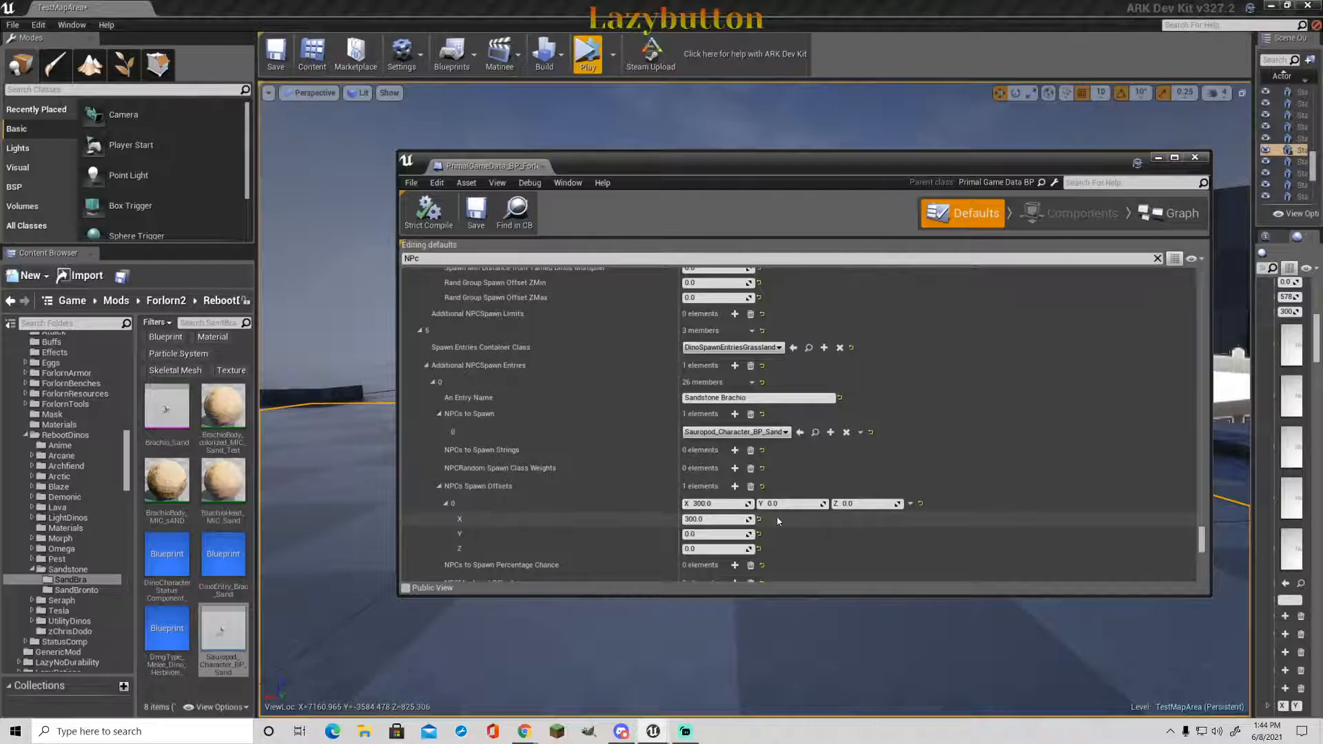
# - Set the Sandstone Brachio entry's Entry Weight to 0.25
pyautogui.scroll(-5, 736, 520)
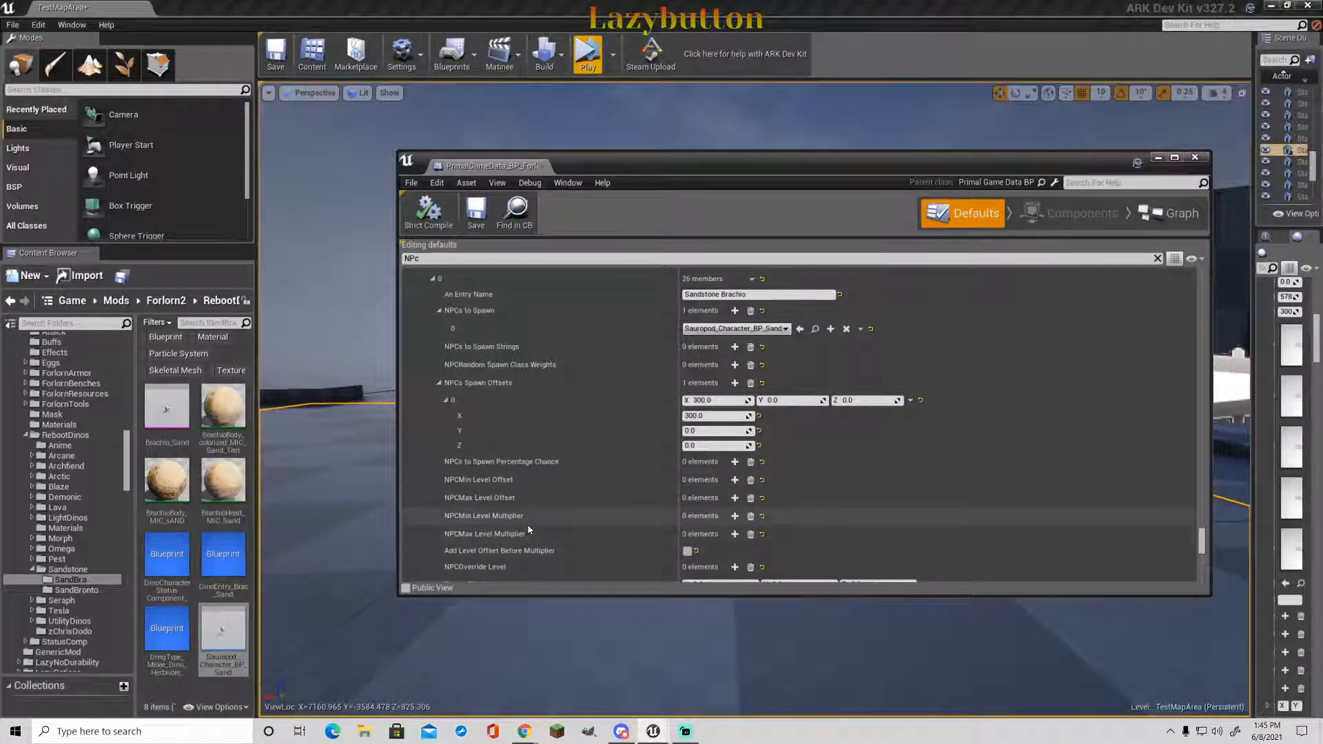
pyautogui.scroll(-1, 529, 530)
pyautogui.scroll(-1, 518, 530)
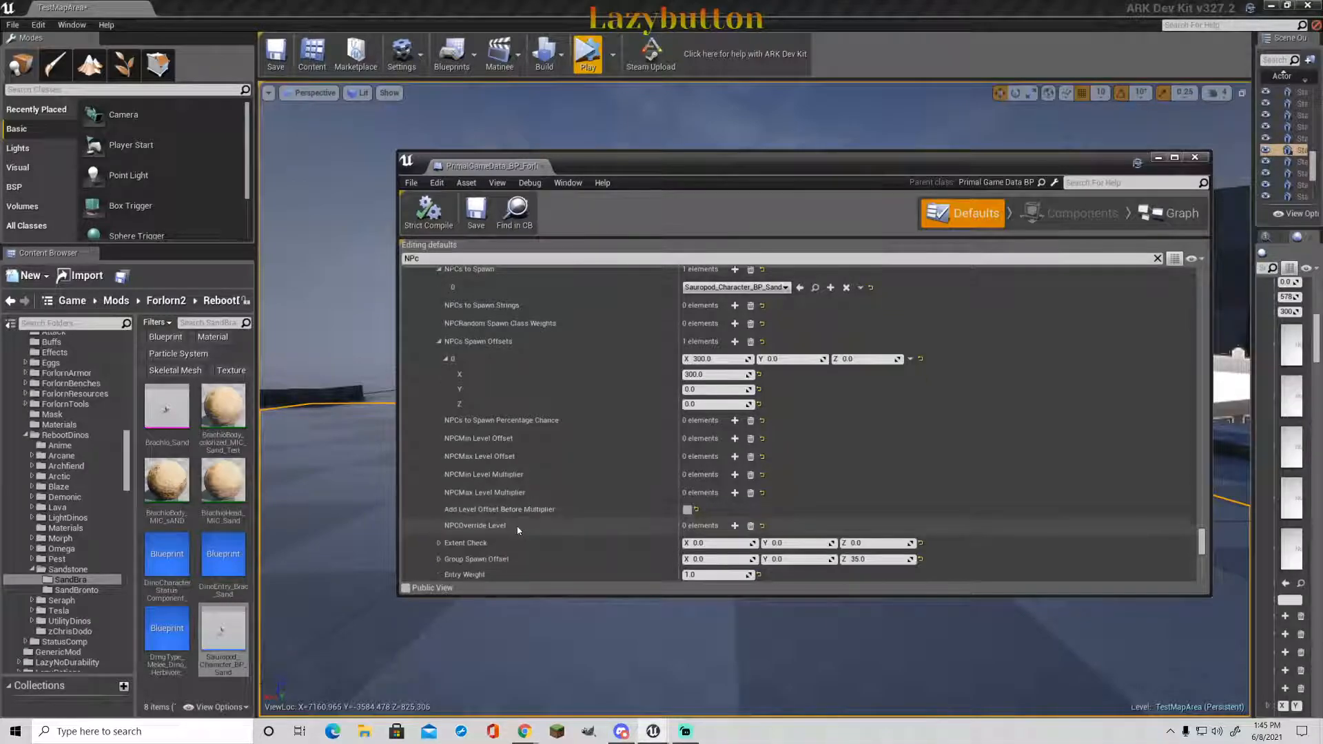
pyautogui.scroll(-2, 511, 532)
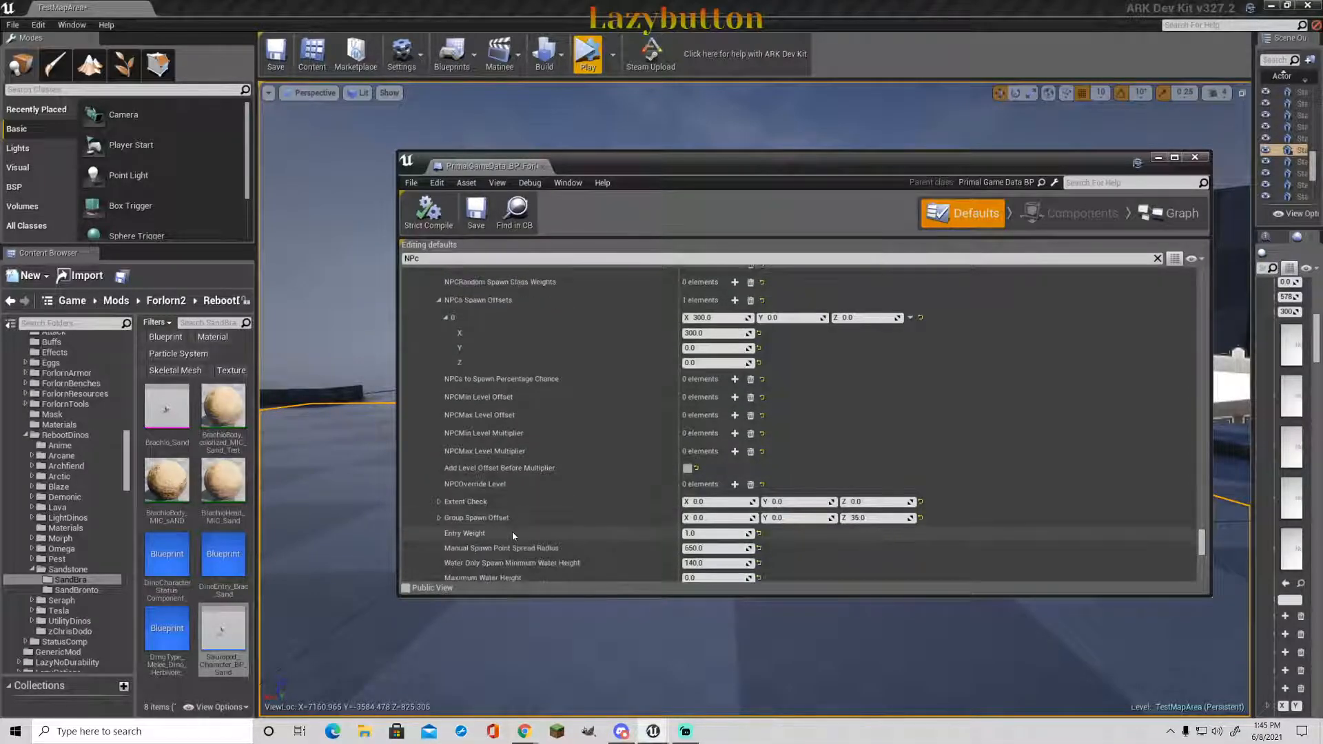
pyautogui.click(701, 534)
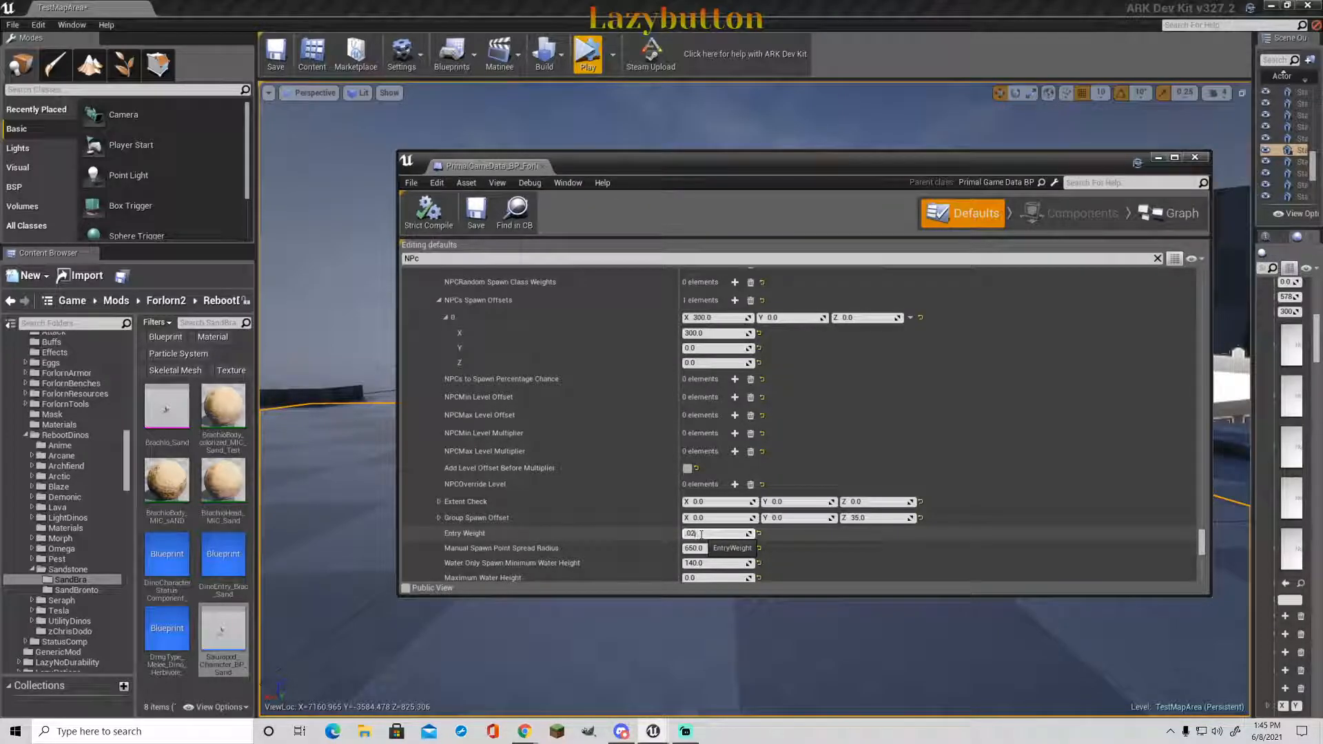
pyautogui.write('.25')
pyautogui.click(784, 545)
# - Check the remaining settings of the Sandstone Brachio entry and save the PrimalGameData blueprint
pyautogui.scroll(-3, 819, 540)
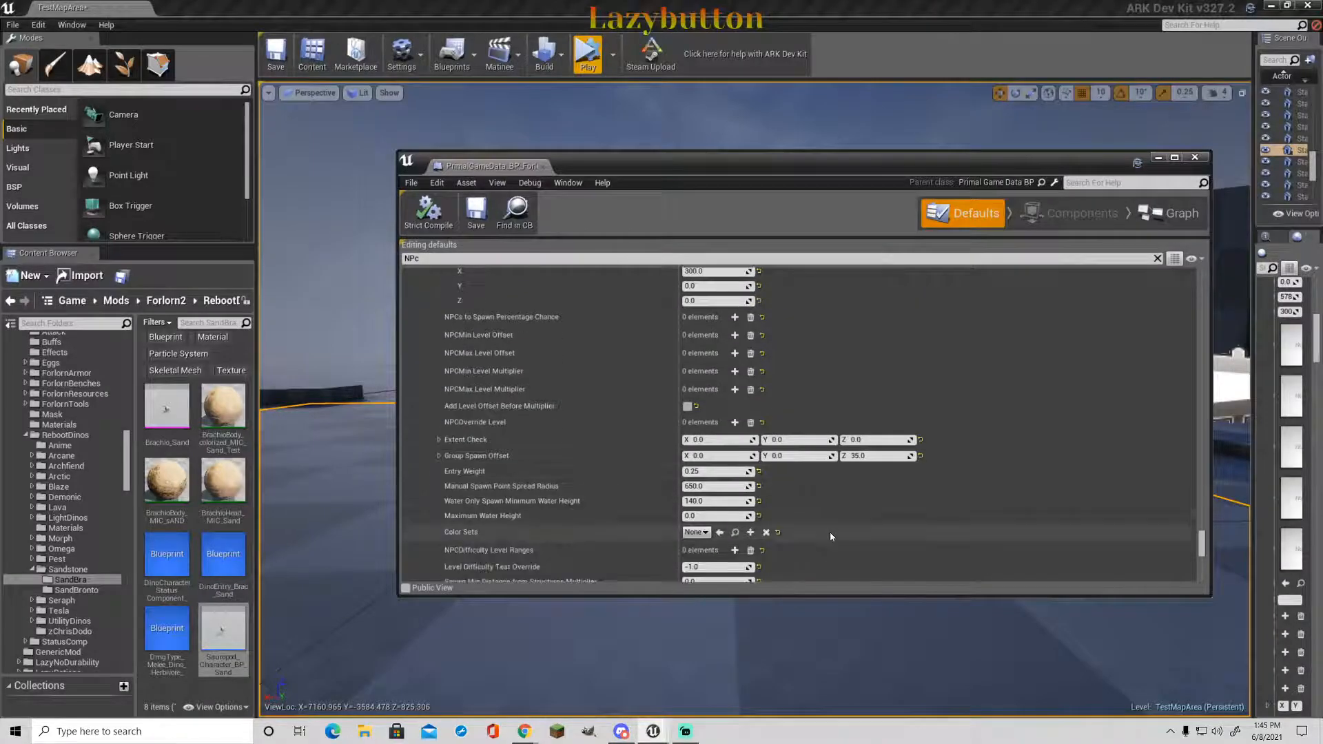
pyautogui.scroll(-5, 830, 534)
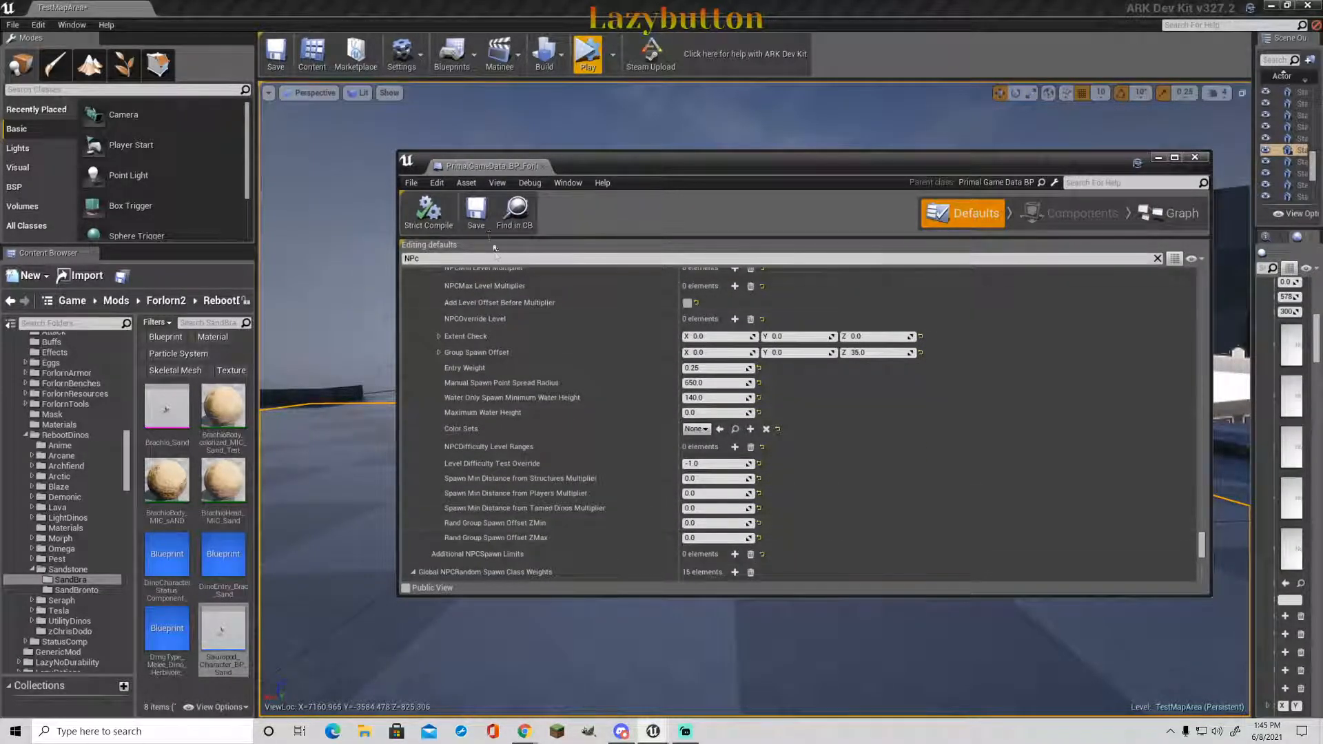
pyautogui.click(476, 210)
pyautogui.scroll(15, 792, 377)
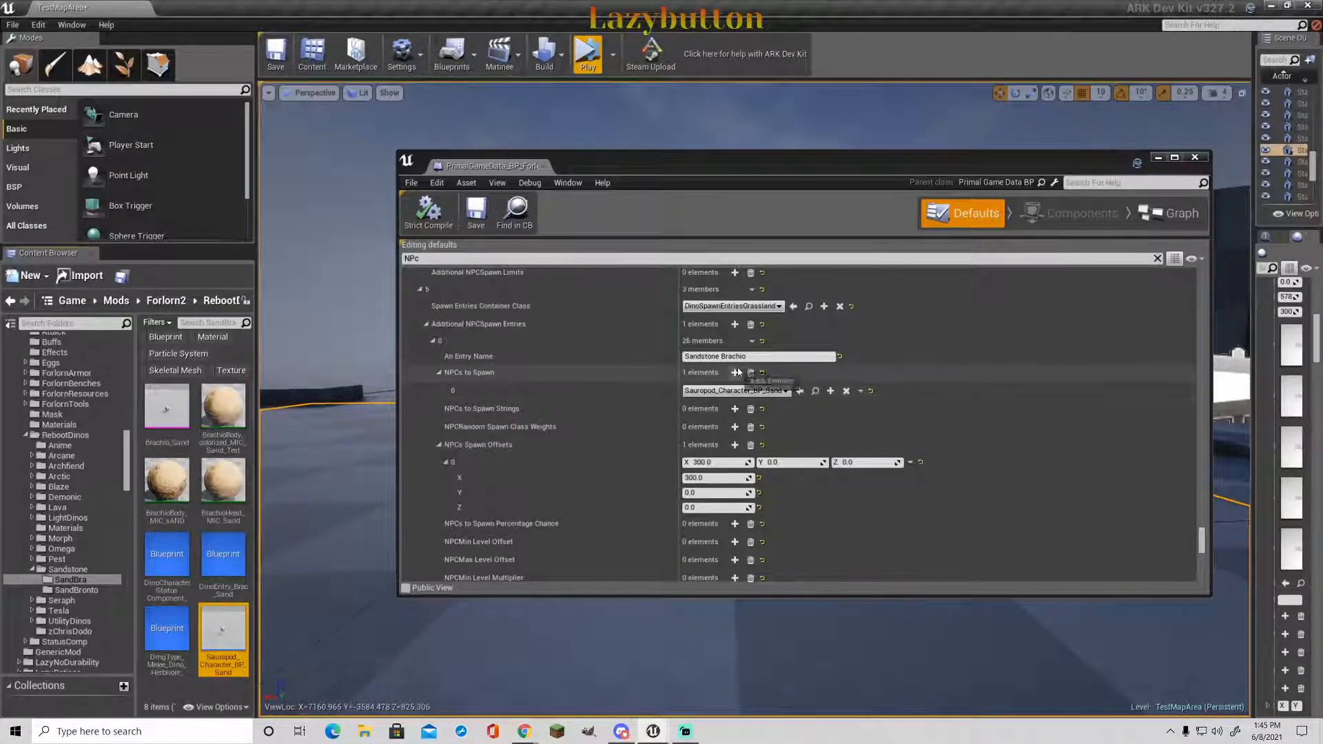
# - Add a second NPCs to Spawn element to the Sandstone Brachio entry
pyautogui.click(734, 373)
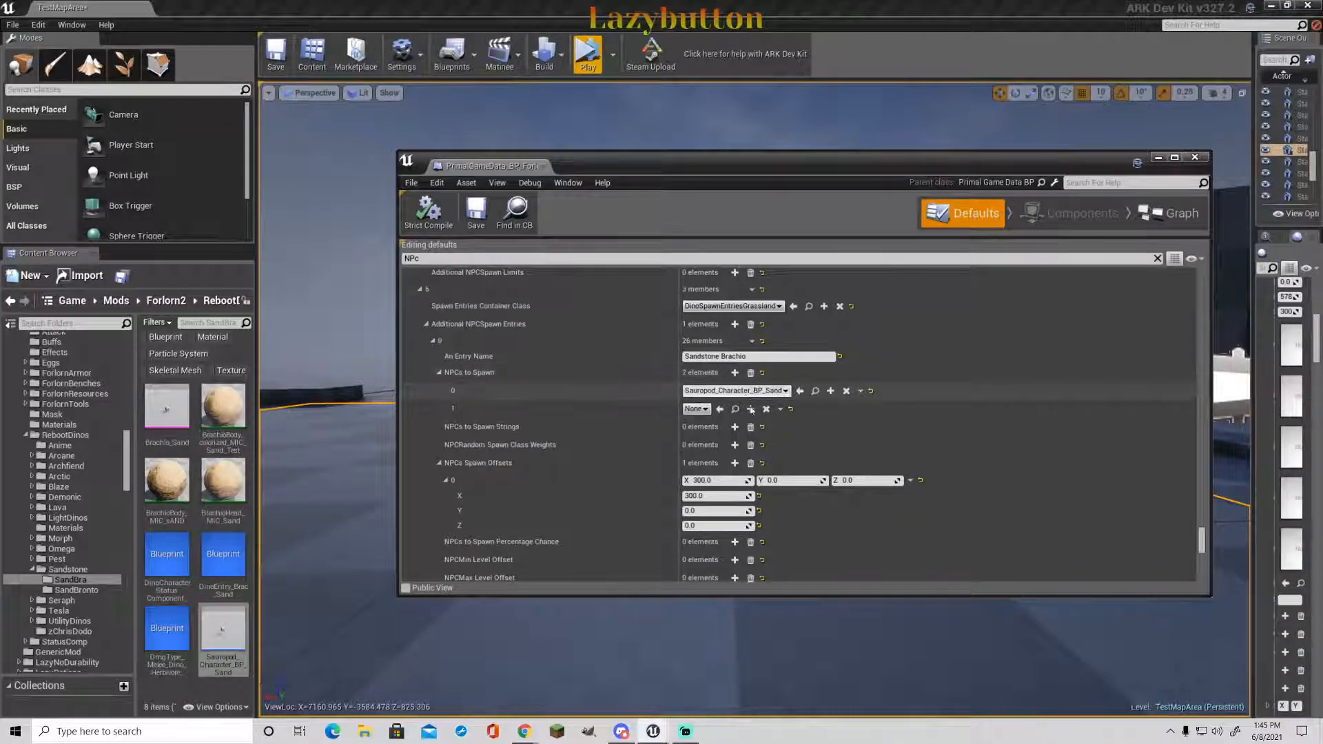
pyautogui.scroll(-4, 764, 432)
pyautogui.scroll(-12, 763, 434)
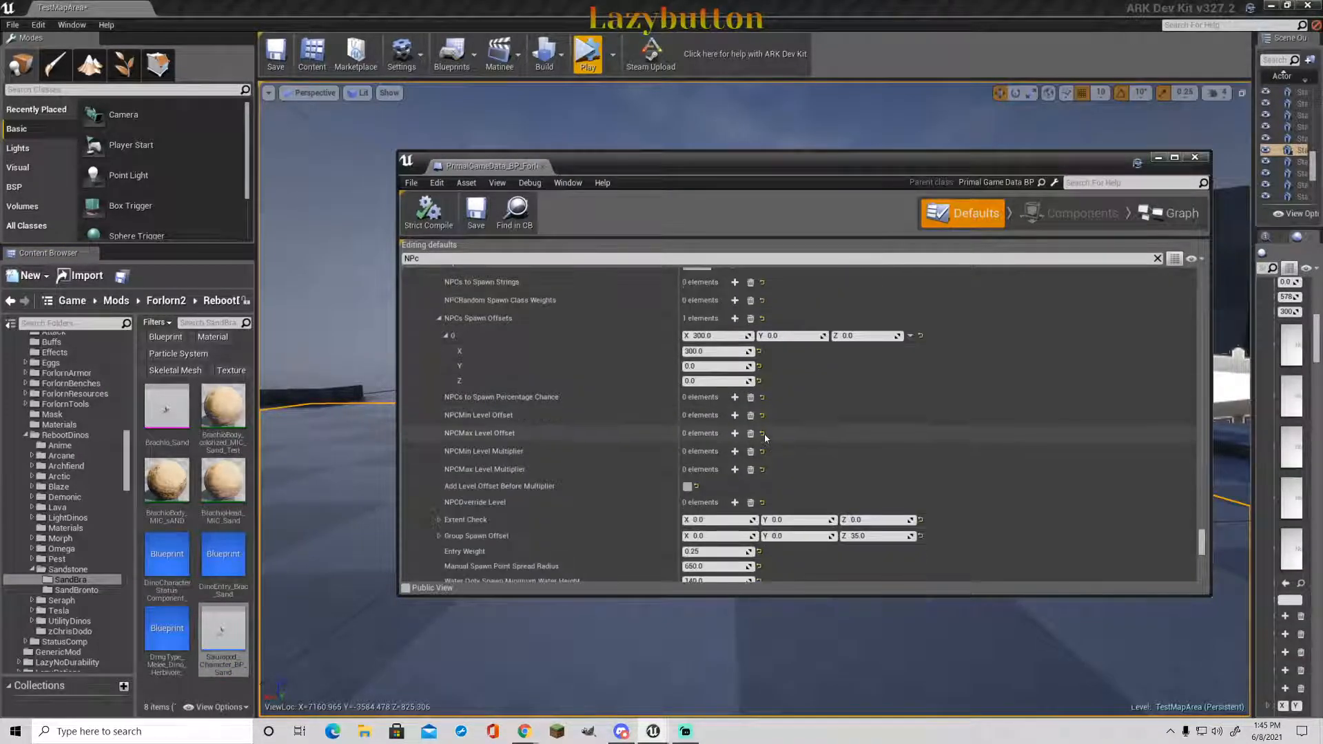
pyautogui.scroll(-3, 762, 439)
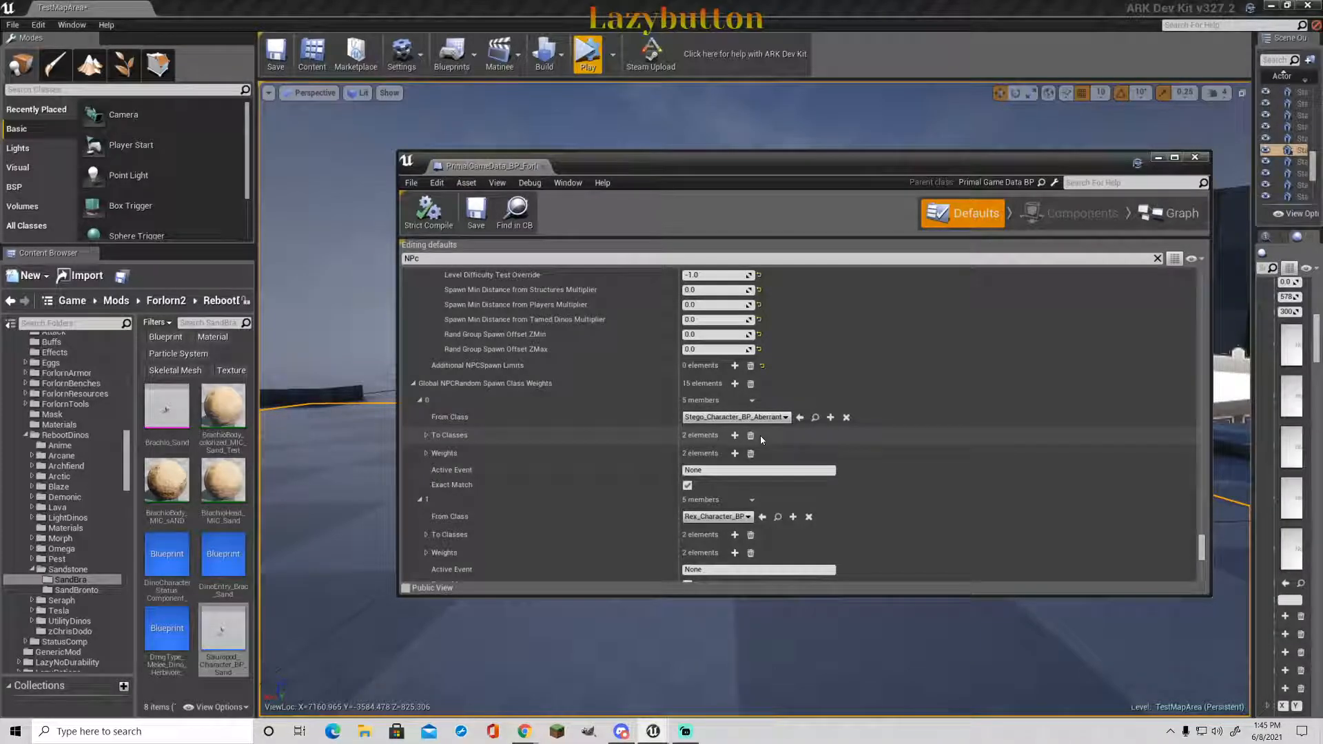
# - Review the Sandstone Brachio entry's spawn settings and compare them with those of the preceding spawn entry
pyautogui.scroll(5, 762, 439)
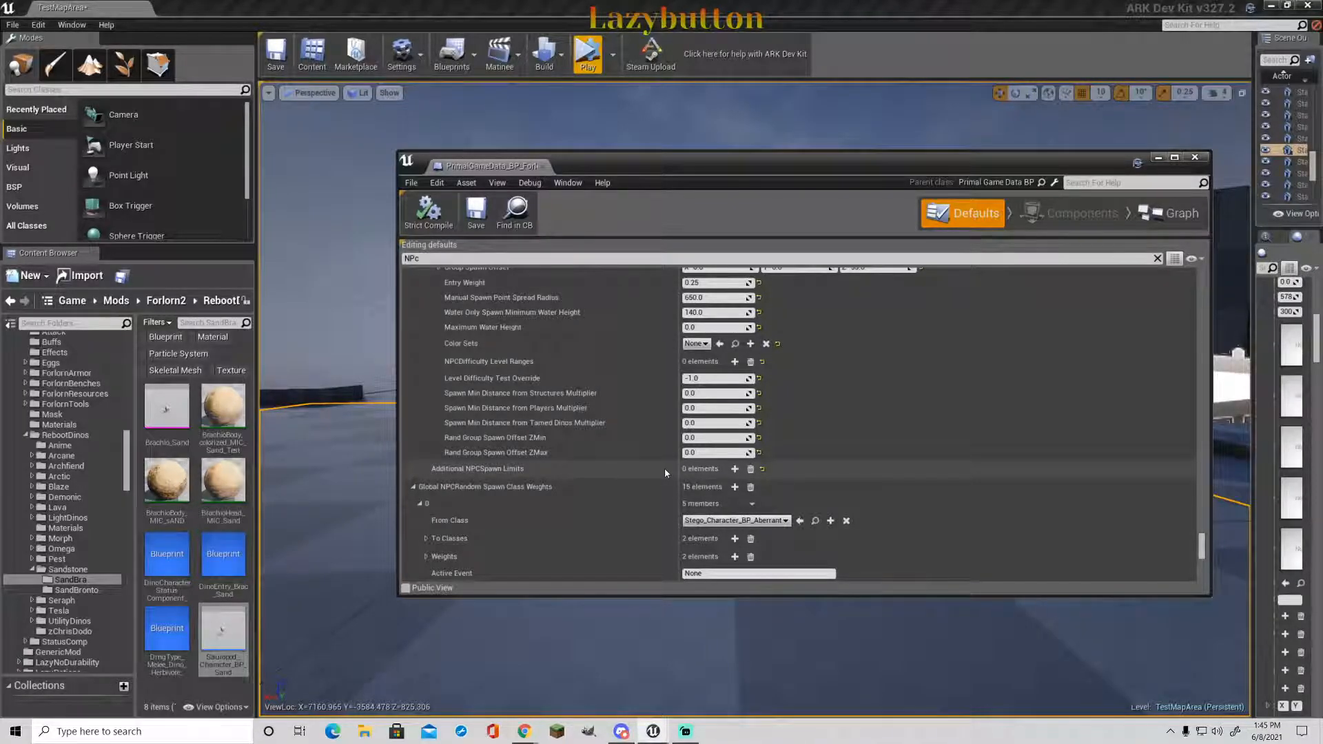
pyautogui.scroll(5, 664, 469)
pyautogui.scroll(10, 668, 470)
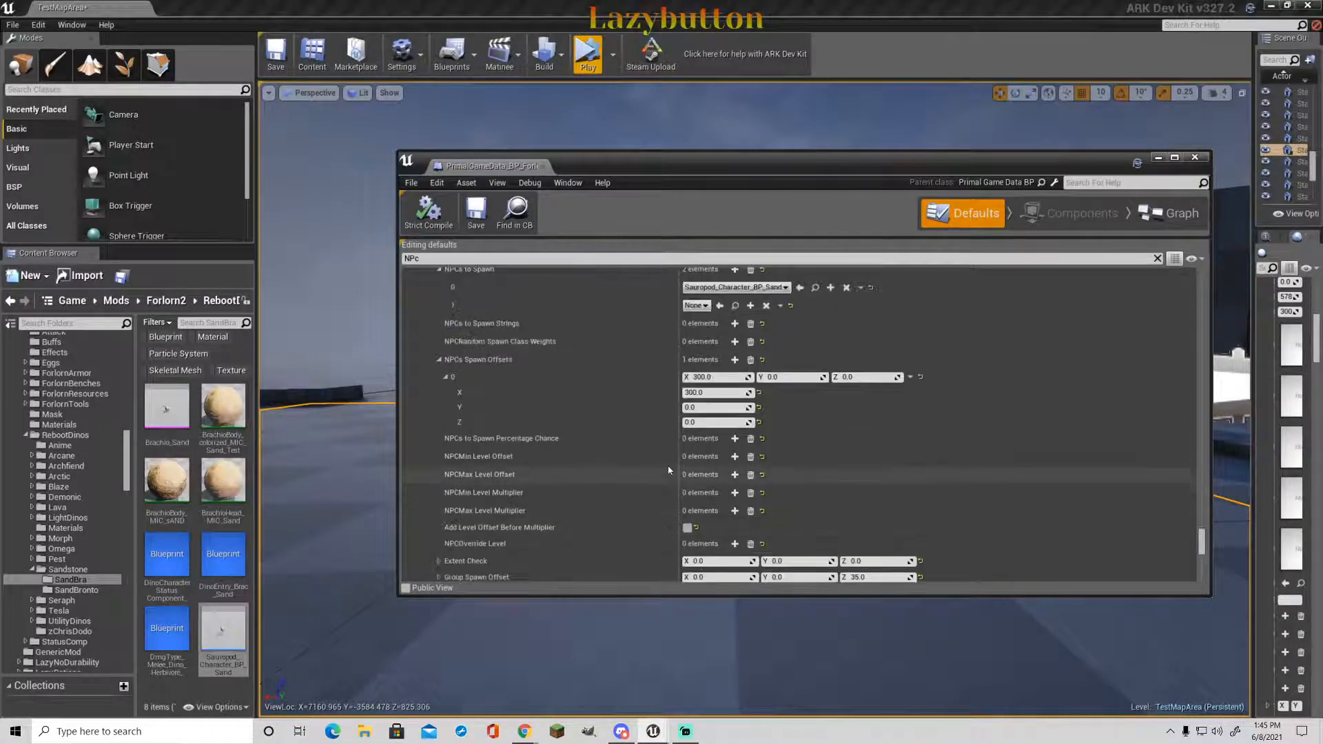
pyautogui.scroll(3, 671, 467)
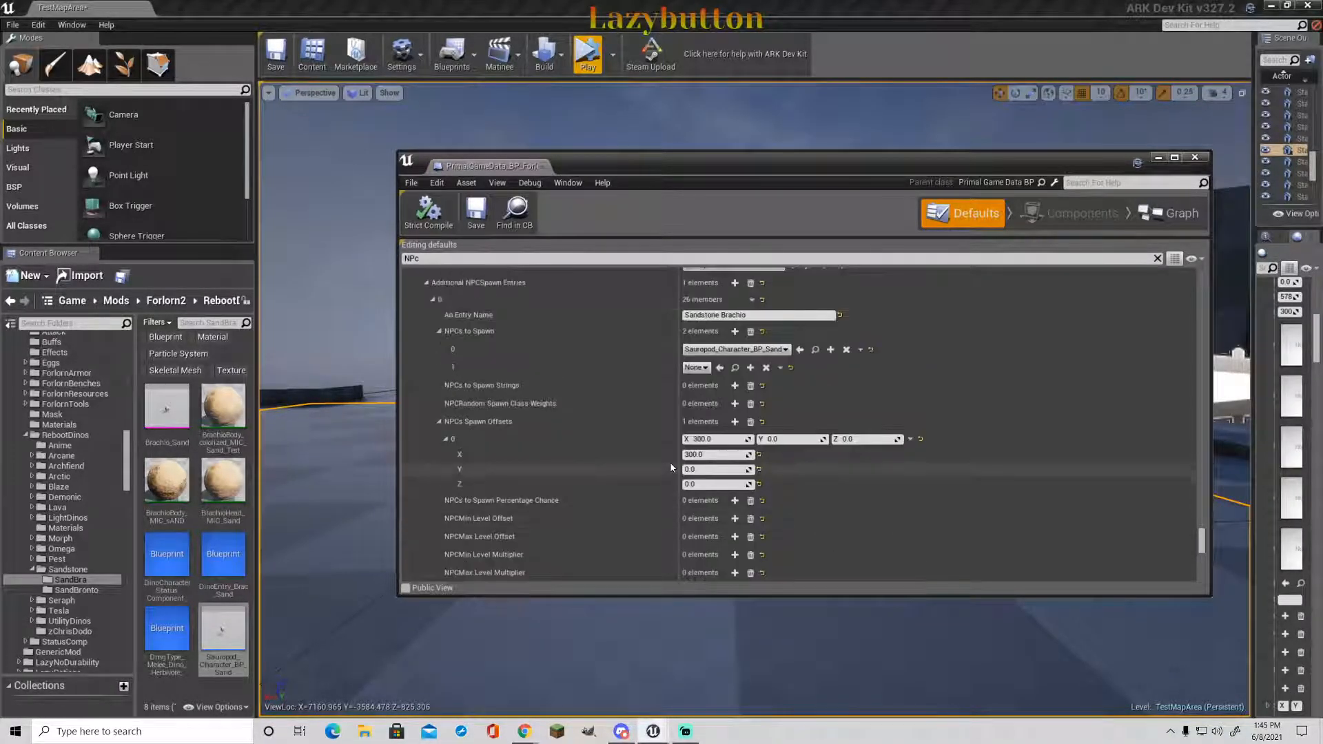
pyautogui.scroll(1, 671, 467)
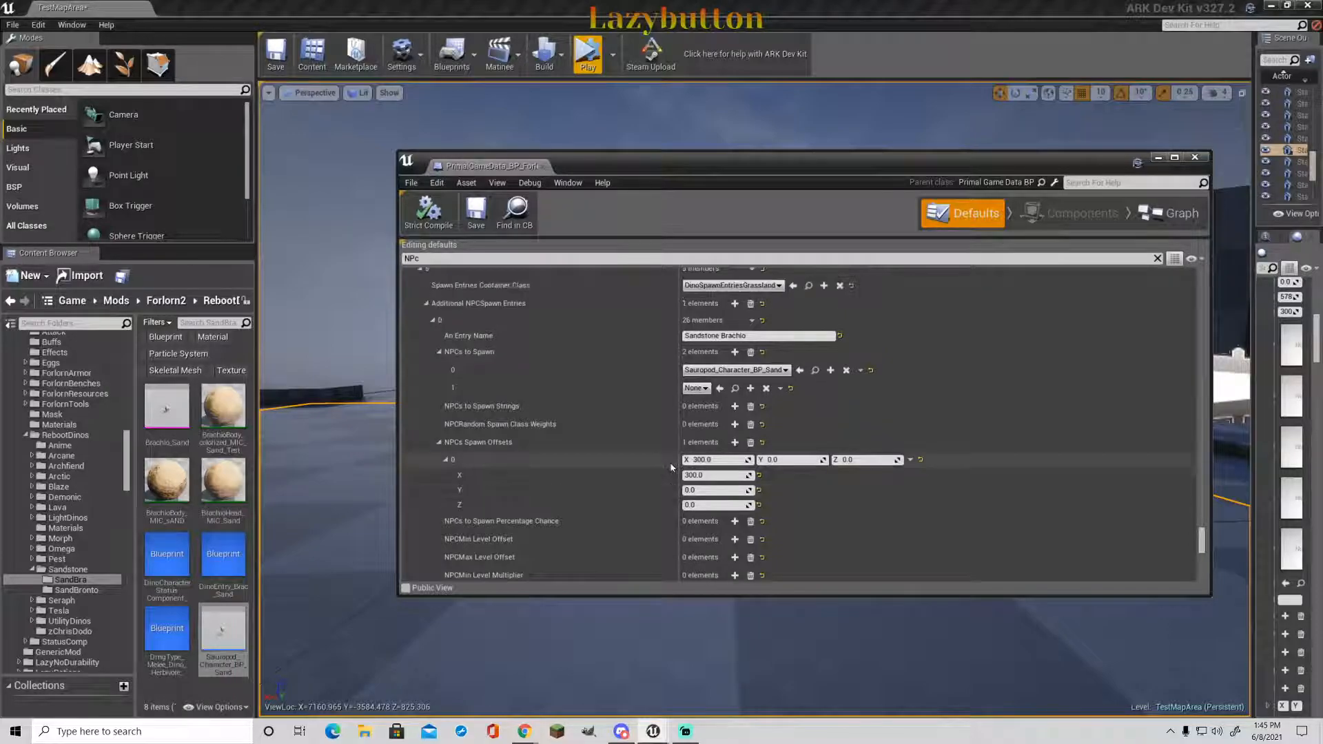
pyautogui.scroll(2, 672, 467)
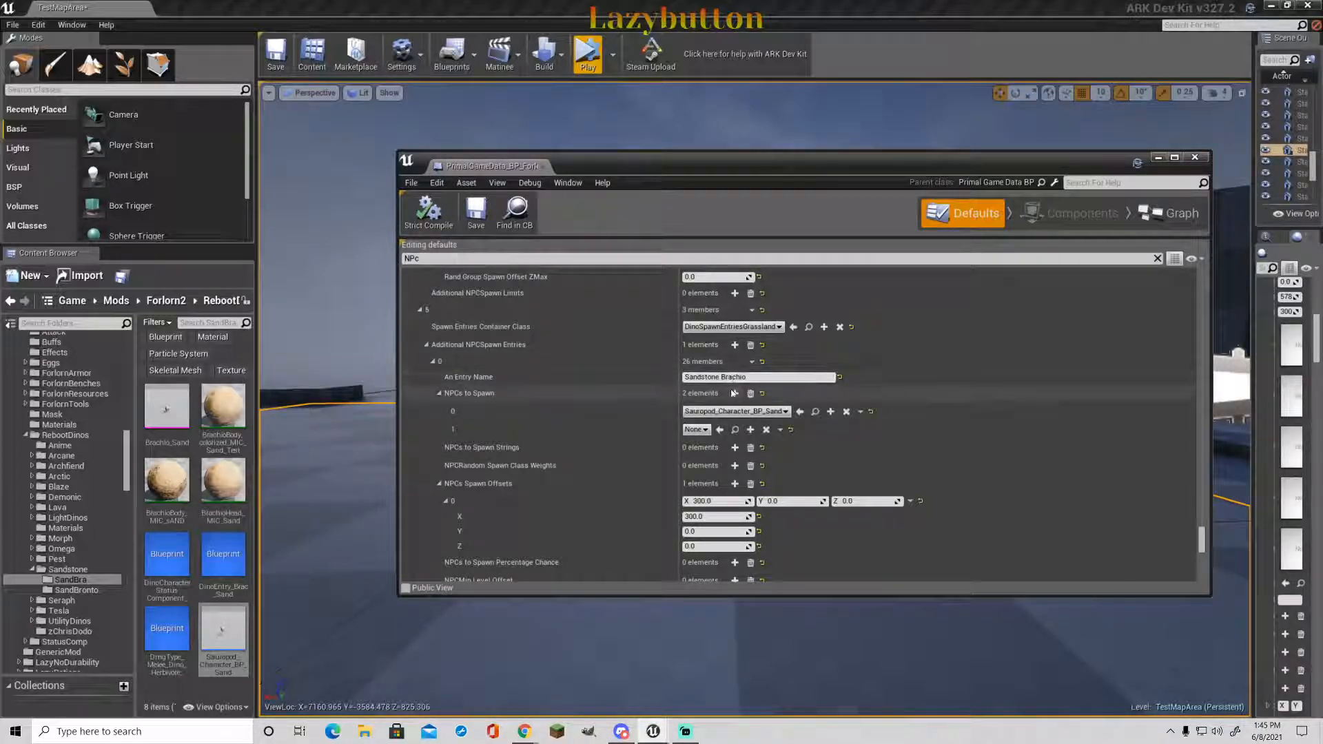
pyautogui.scroll(-3, 741, 399)
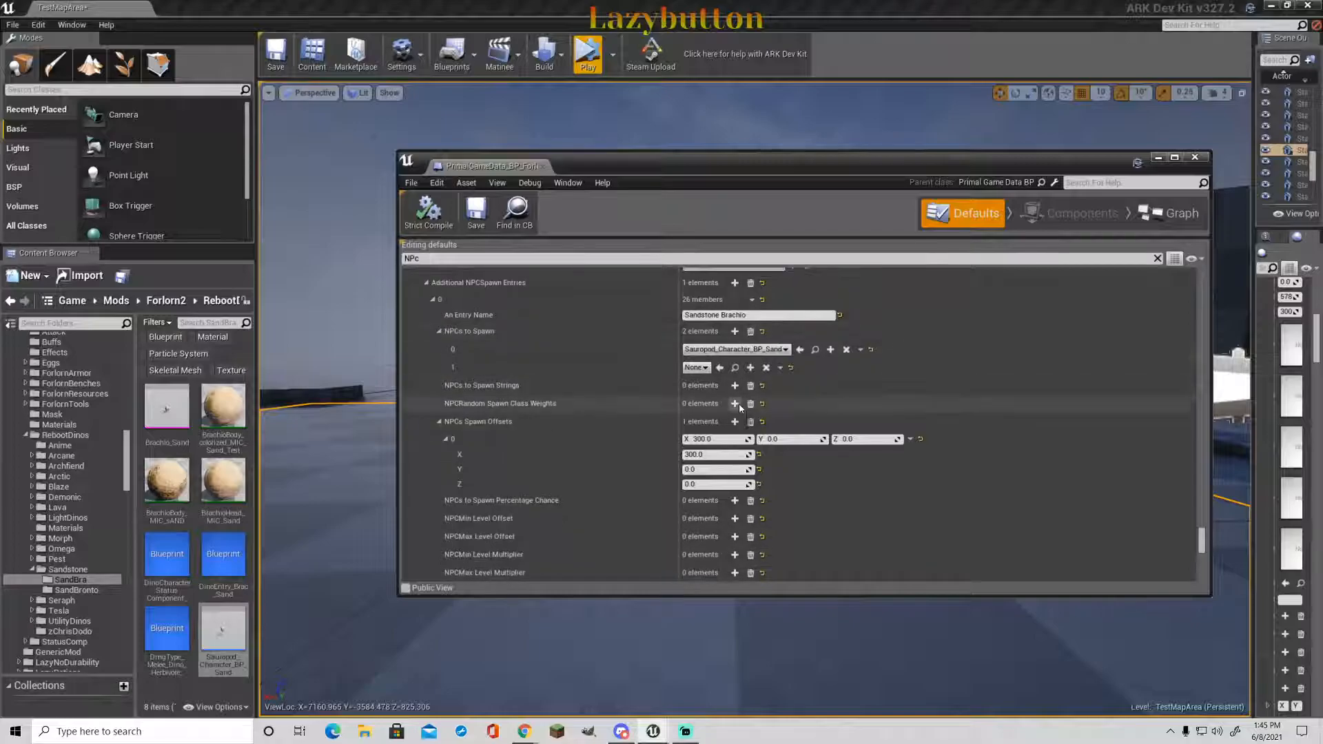
pyautogui.scroll(-10, 740, 408)
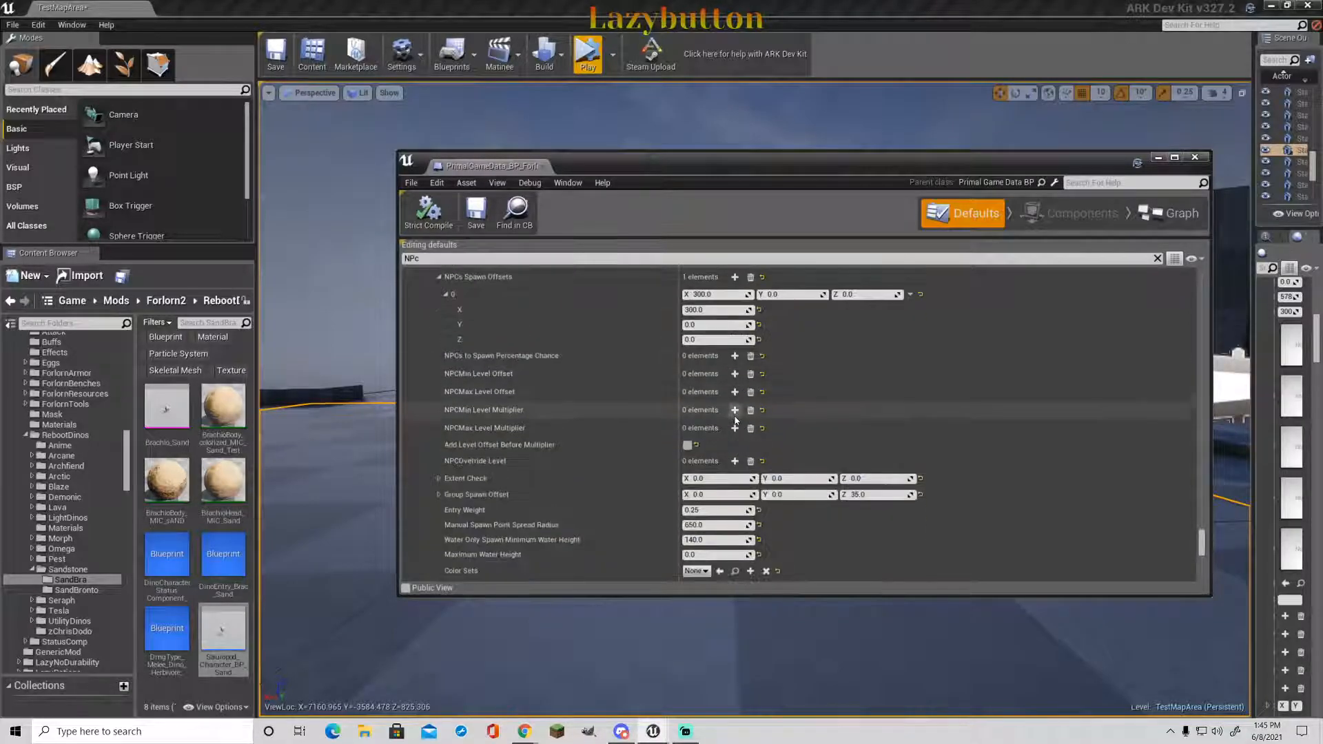
pyautogui.scroll(-3, 732, 430)
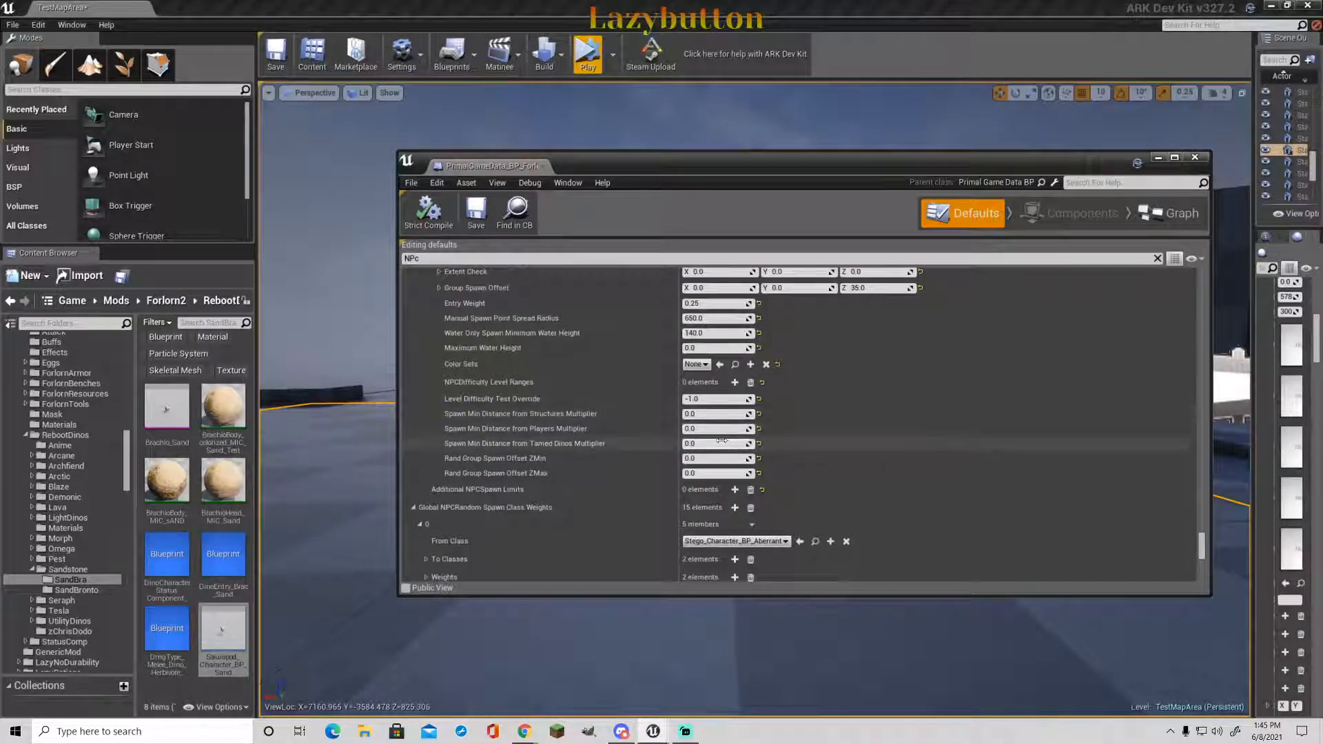
pyautogui.scroll(7, 715, 465)
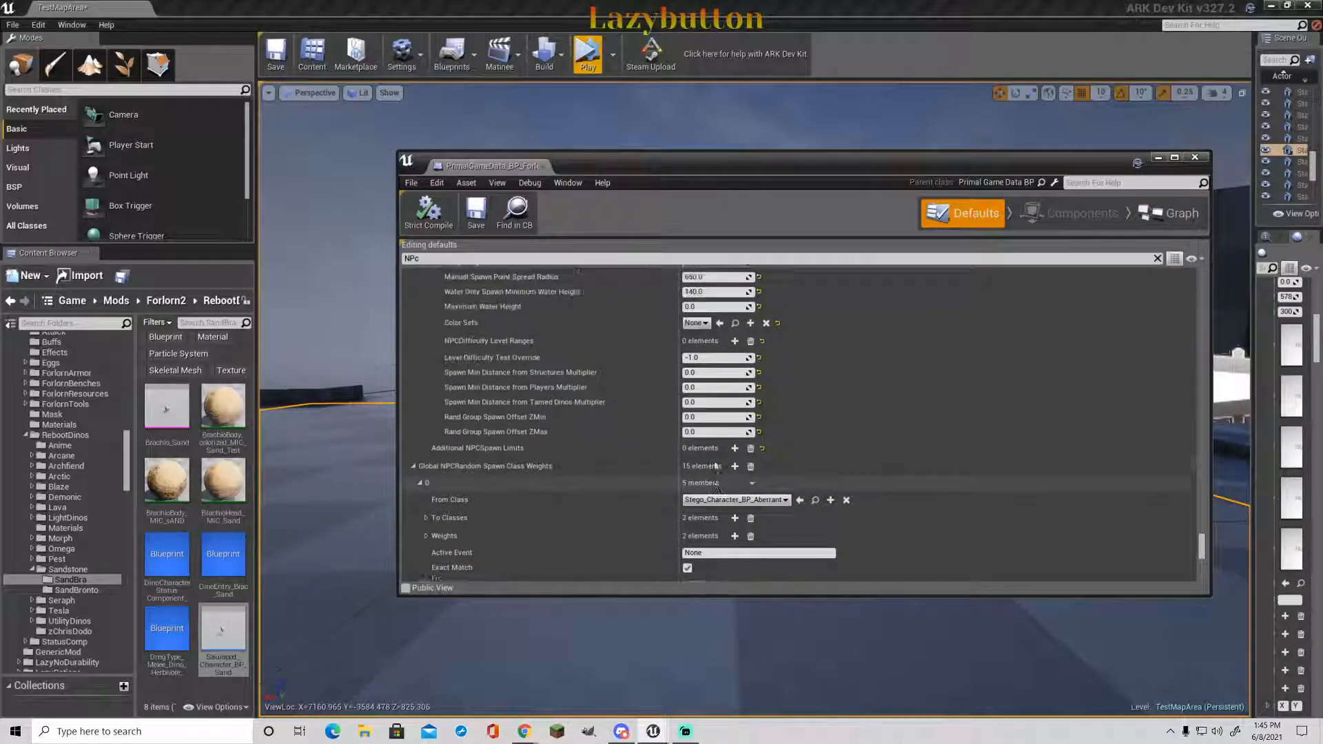
pyautogui.scroll(-7, 715, 451)
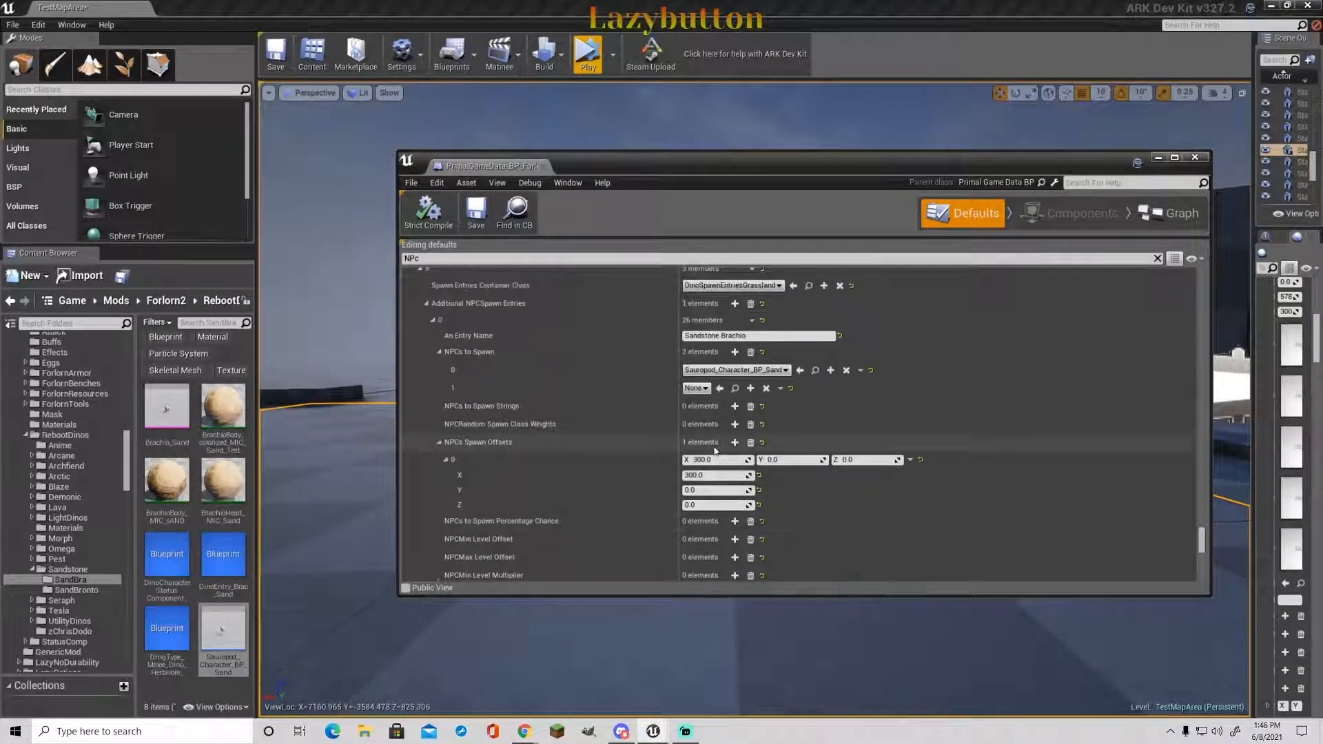
pyautogui.scroll(10, 715, 445)
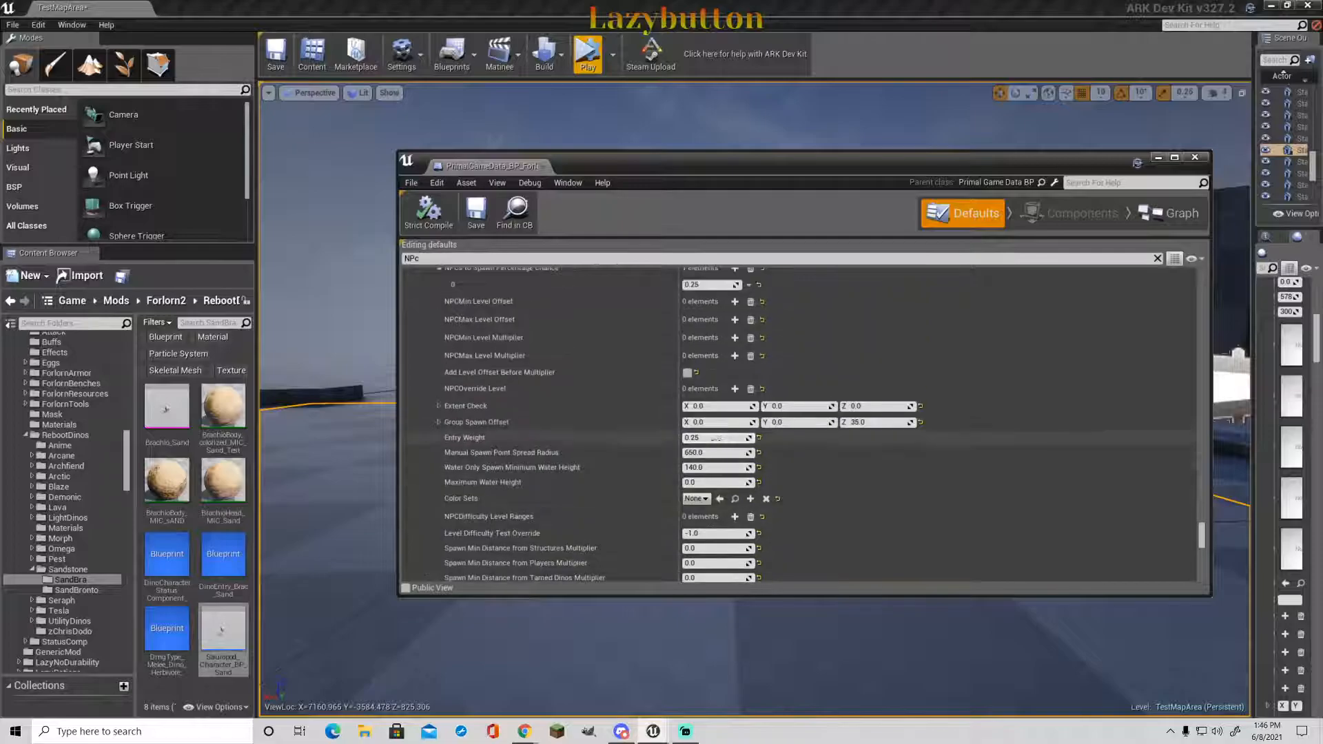
pyautogui.scroll(8, 715, 439)
pyautogui.scroll(-8, 715, 448)
pyautogui.scroll(-10, 718, 461)
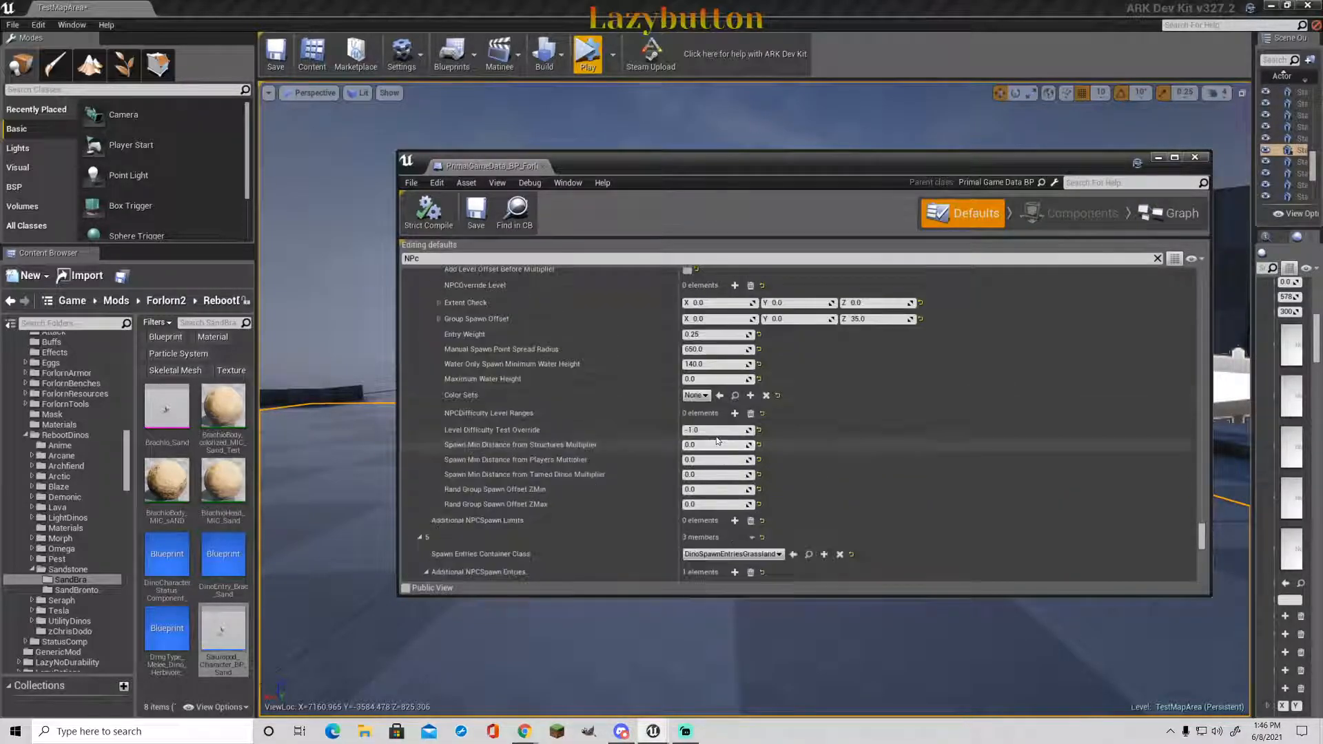
pyautogui.scroll(-1, 751, 420)
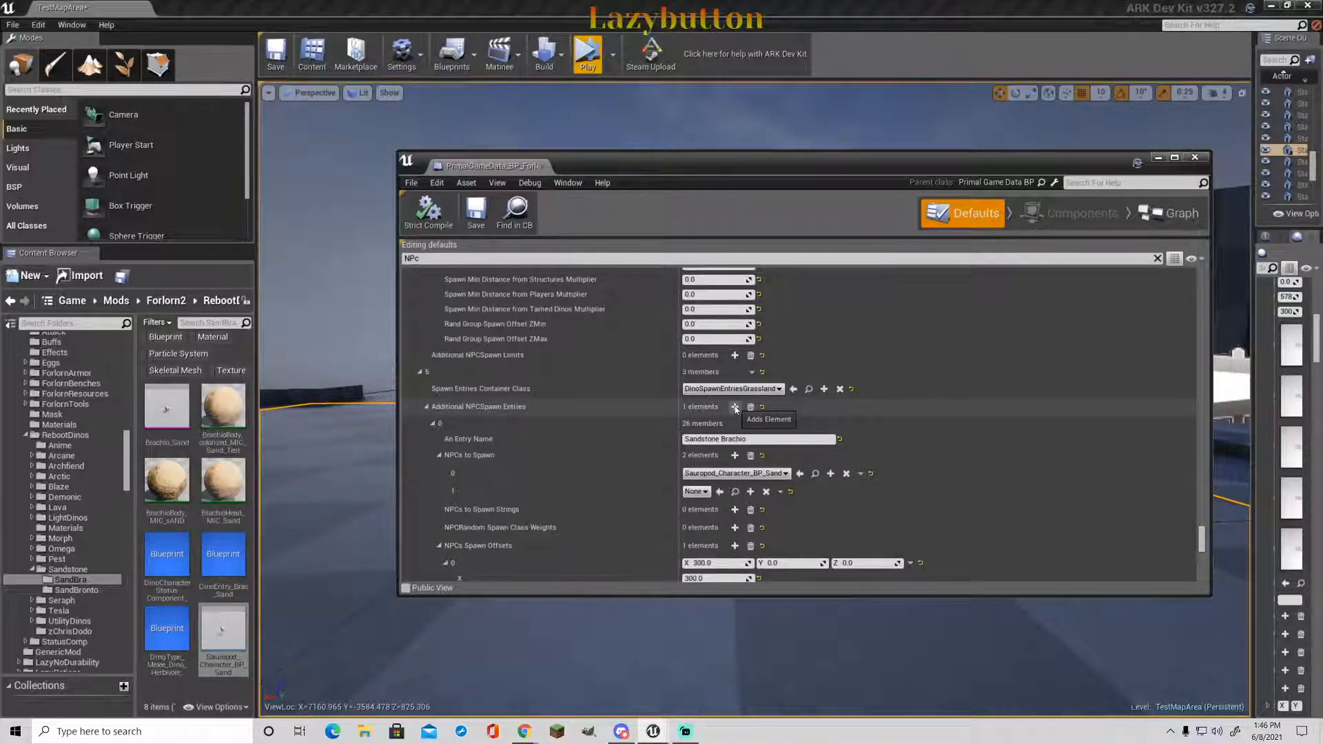
# - Add a second Additional NPCSpawn Entries element under the DinoSpawnEntriesGrassland container
pyautogui.click(735, 408)
pyautogui.scroll(-2, 739, 441)
pyautogui.scroll(-10, 739, 444)
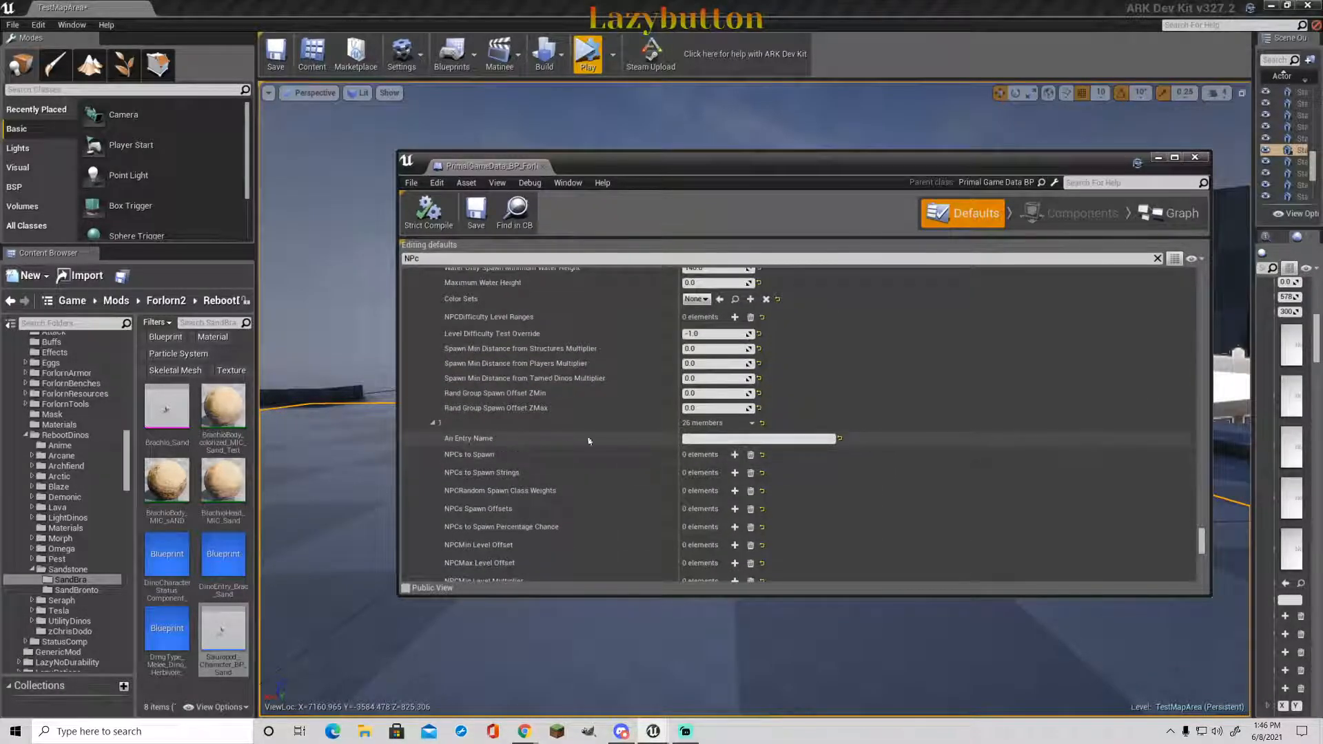
# - Copy the Dino Name Tag "Sandstone Bronto" from DinoEntry_Bronto_Sand in the SandBronto folder and use it as the new spawn entry's name
pyautogui.click(94, 591)
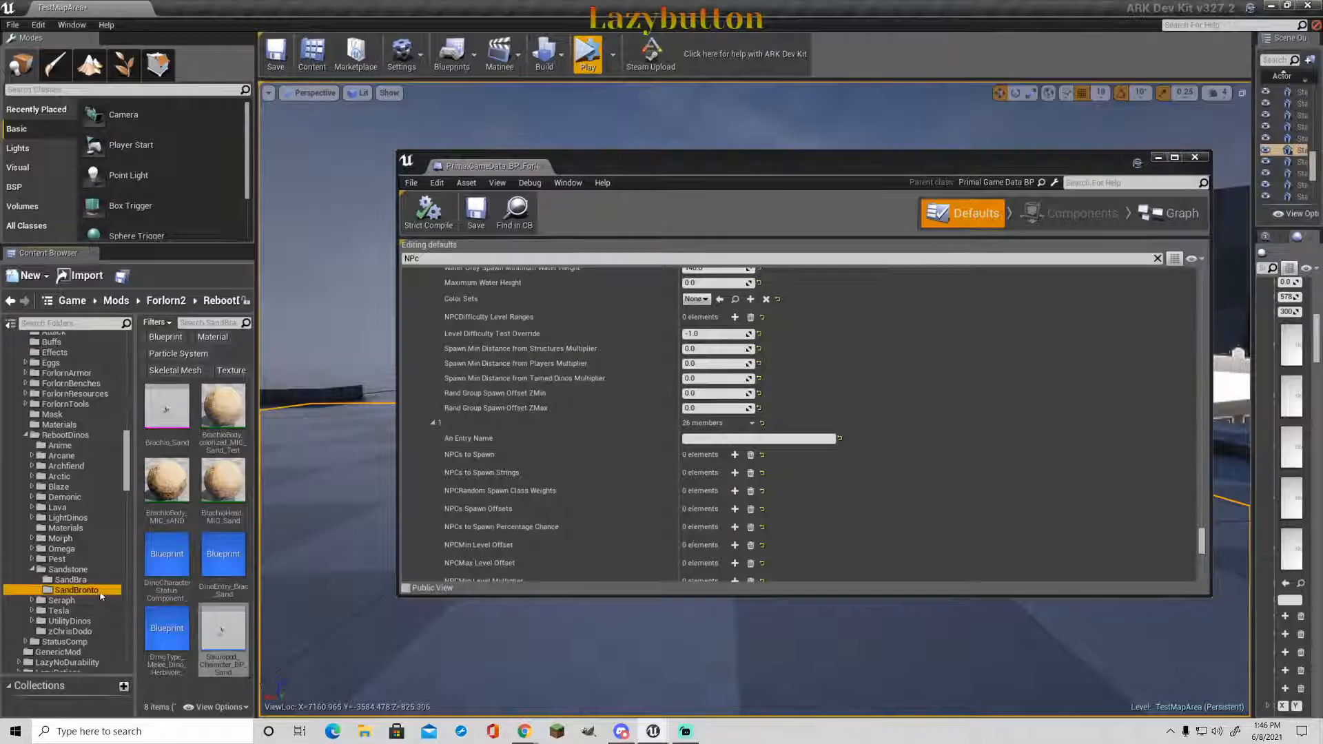
pyautogui.click(177, 410)
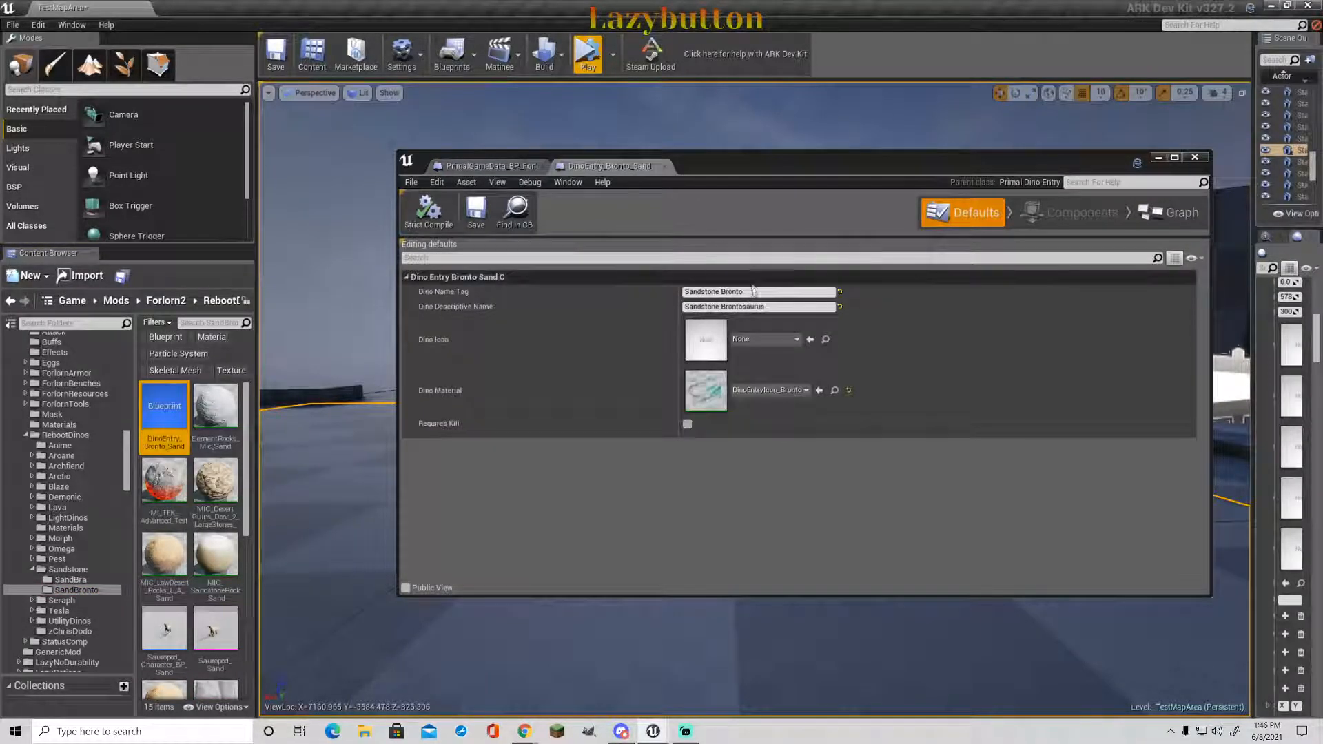
pyautogui.moveTo(752, 291); pyautogui.dragTo(535, 276)
pyautogui.hotkey('ctrl', 'c')
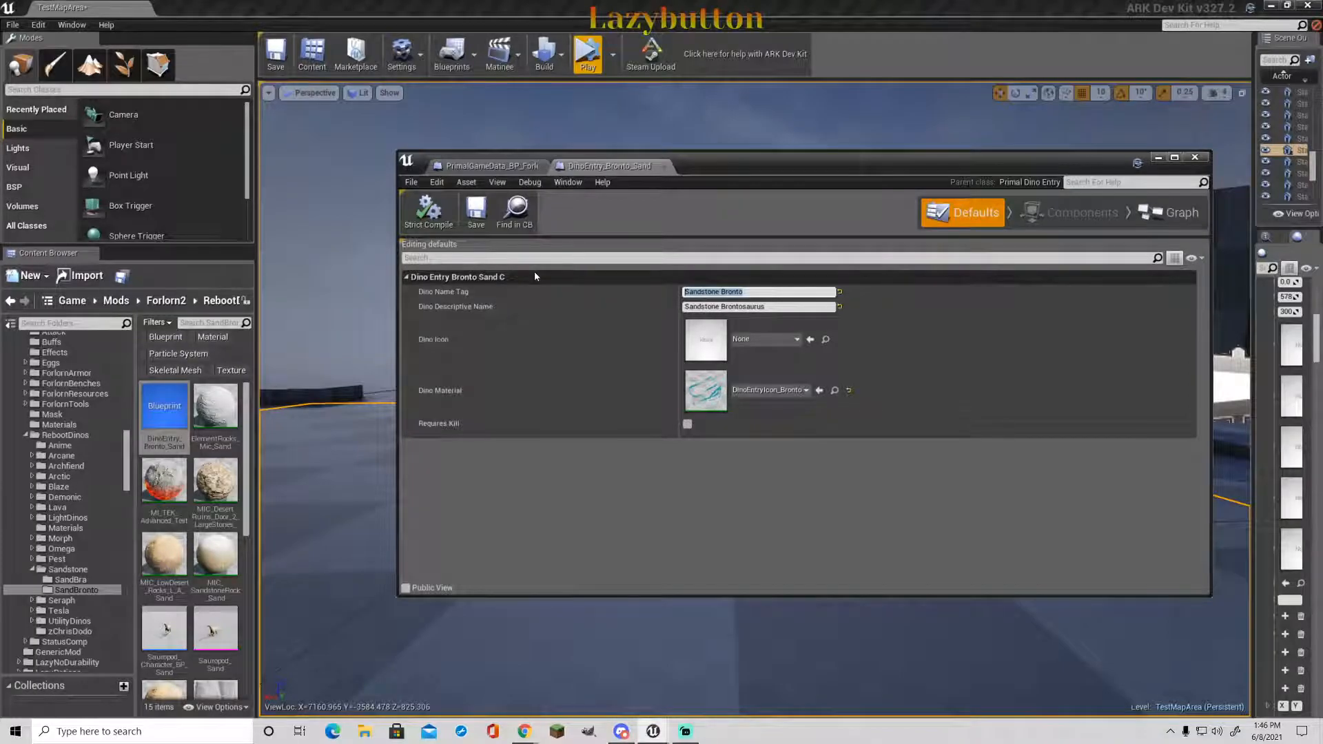
pyautogui.click(664, 167)
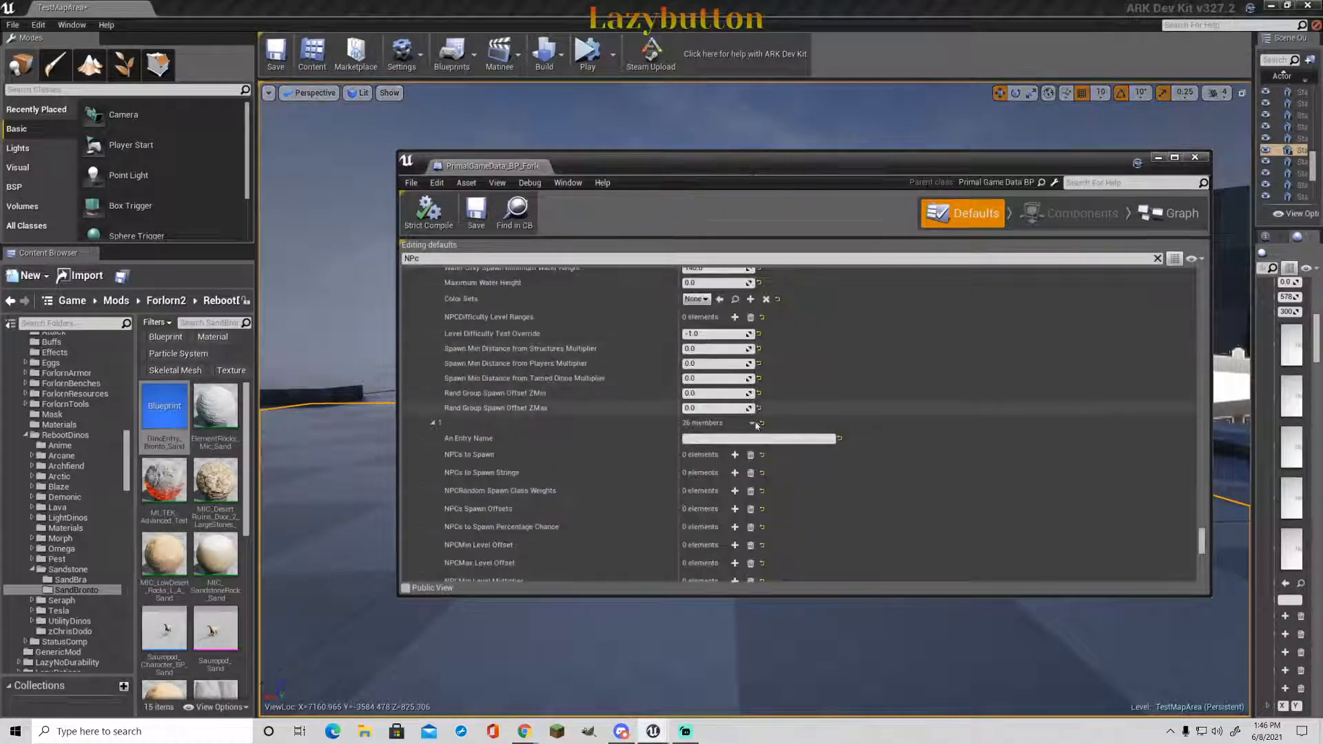
pyautogui.click(723, 438)
pyautogui.hotkey('ctrl', 'v')
pyautogui.press('Return')
# - Add an NPCs to Spawn element to the Sandstone Bronto entry and assign the SandBronto folder's Sauropod_Character_BP_Sand to it
pyautogui.click(735, 455)
pyautogui.click(164, 627)
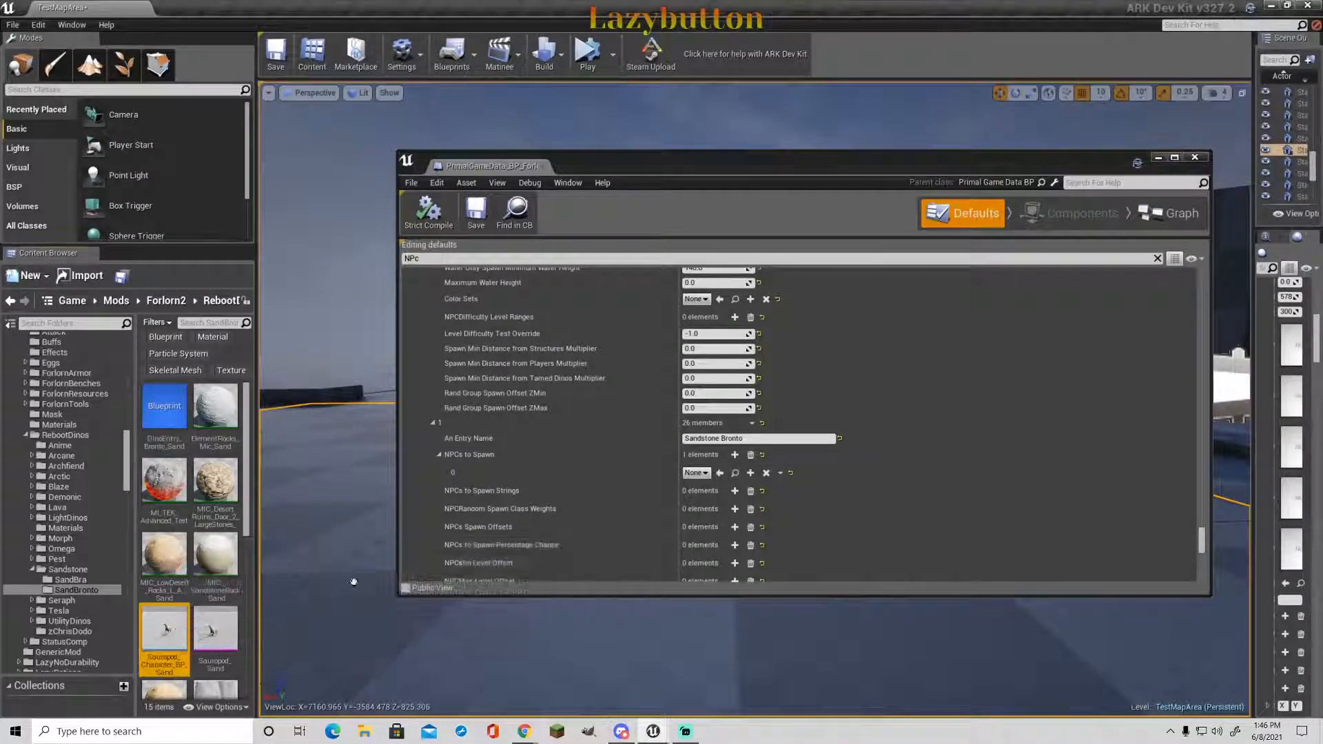
pyautogui.click(721, 475)
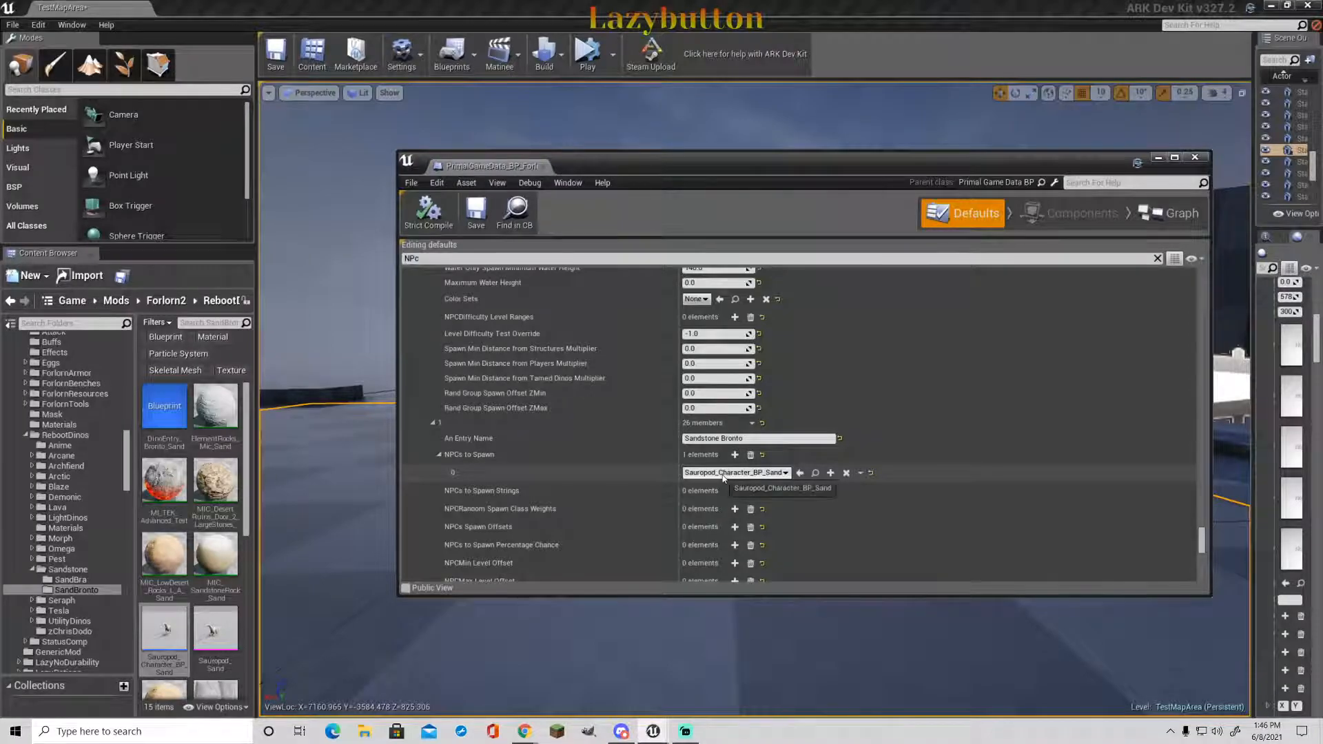
# - Add an NPCs Spawn Offsets element to the Sandstone Bronto entry with an X offset of 300
pyautogui.scroll(-1, 728, 491)
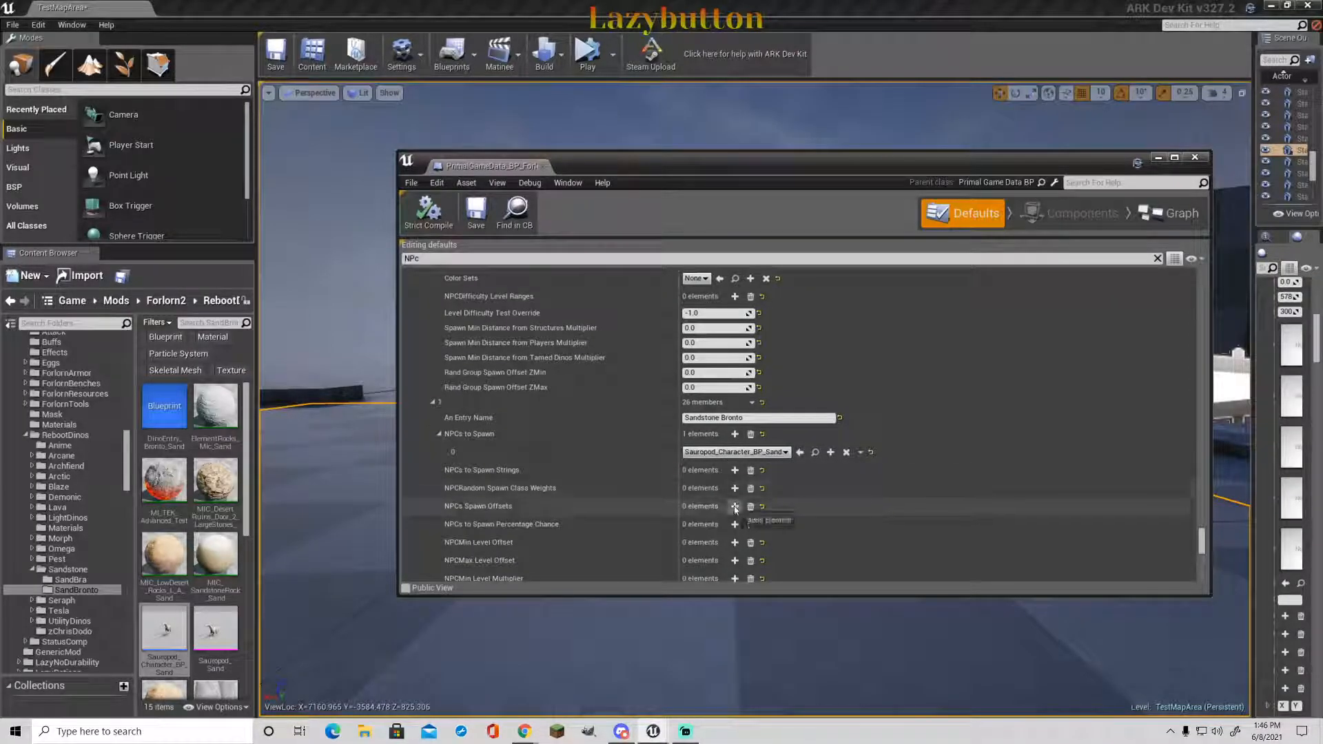
pyautogui.click(735, 505)
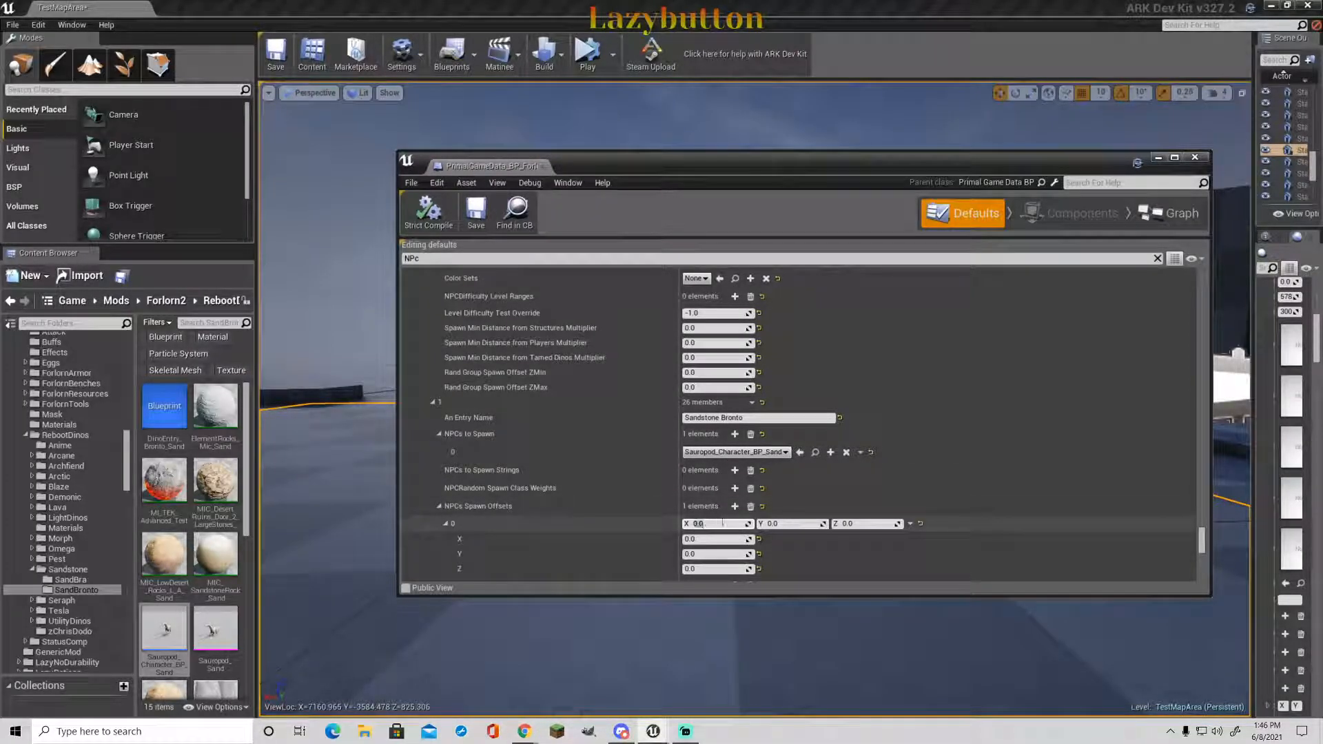
pyautogui.write('300')
pyautogui.press('Return')
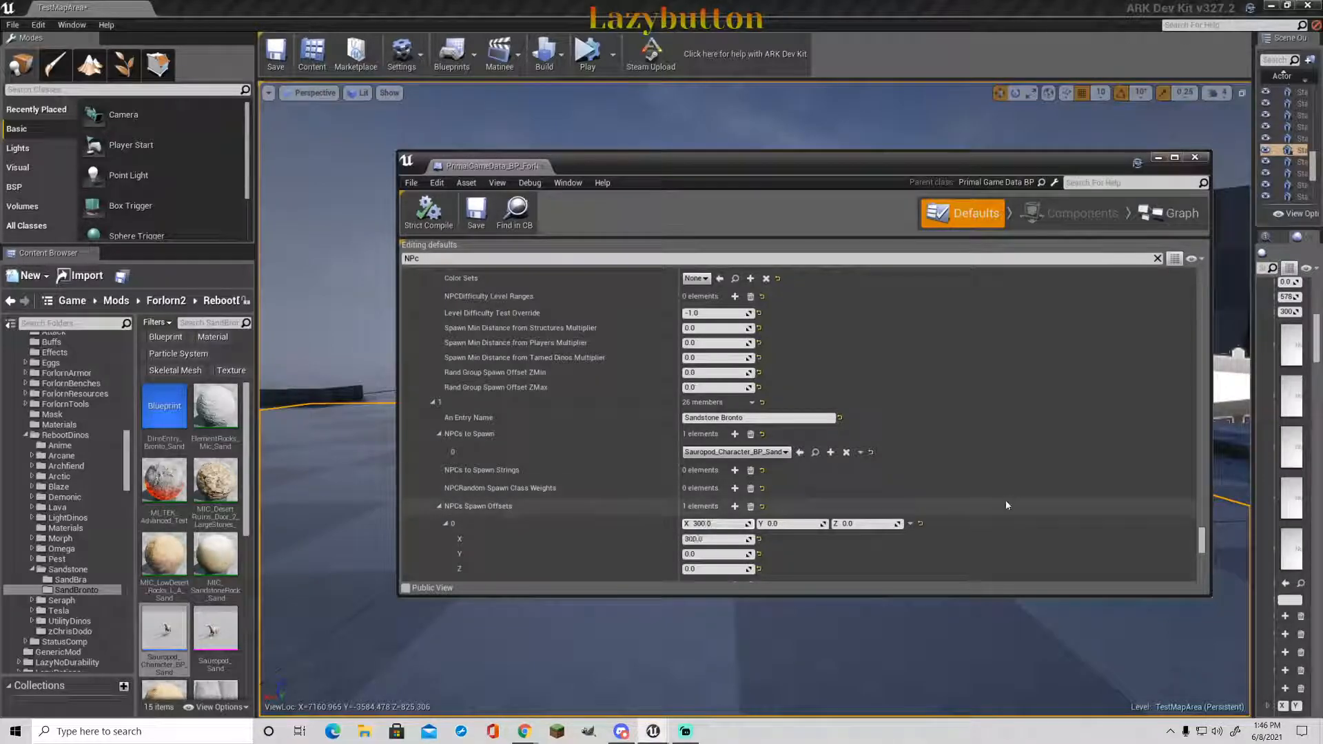
# - Set the Sandstone Bronto entry's Entry Weight to 0.025 and save the PrimalGameData blueprint
pyautogui.scroll(-3, 877, 516)
pyautogui.scroll(-3, 877, 517)
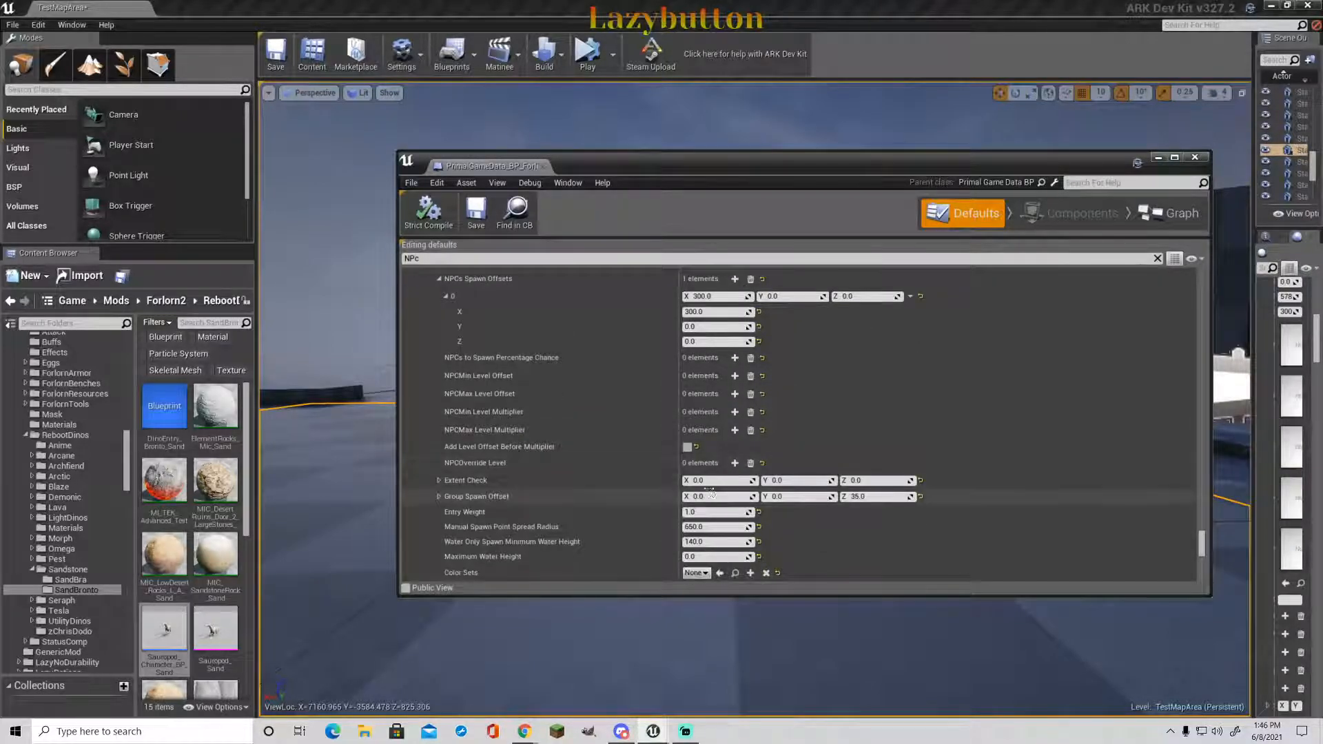
pyautogui.click(723, 490)
pyautogui.write('.025')
pyautogui.press('Return')
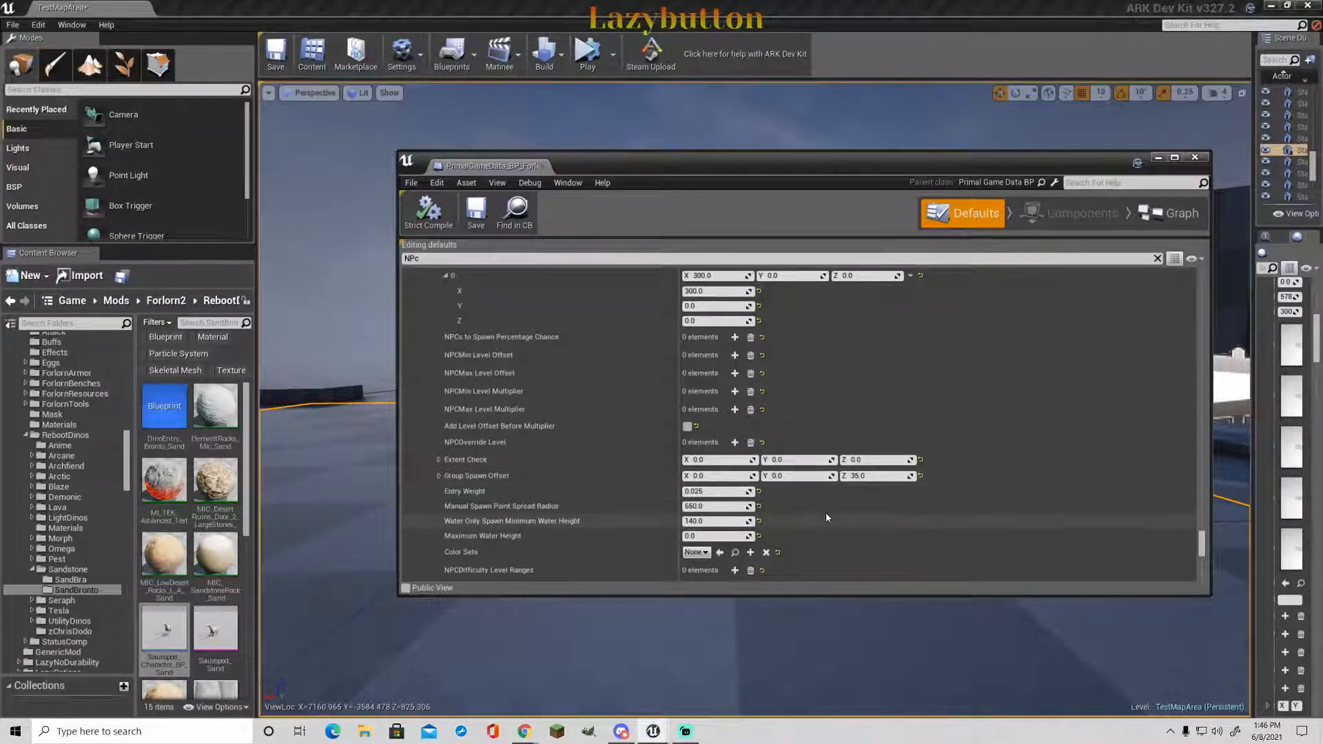
pyautogui.click(474, 214)
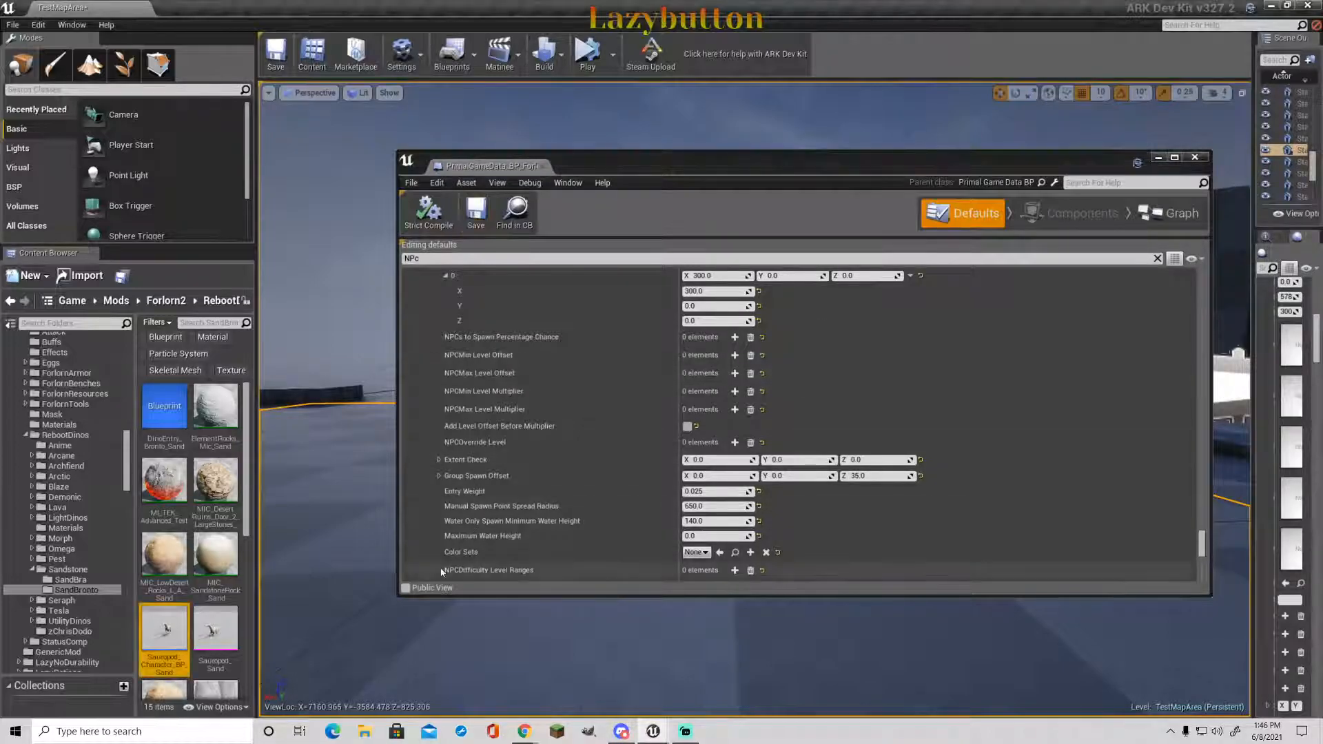
# - Browse the Tesla, Seraph, Pest and Omega folders under RebootDinos and open the OmegaStego folder
pyautogui.click(32, 610)
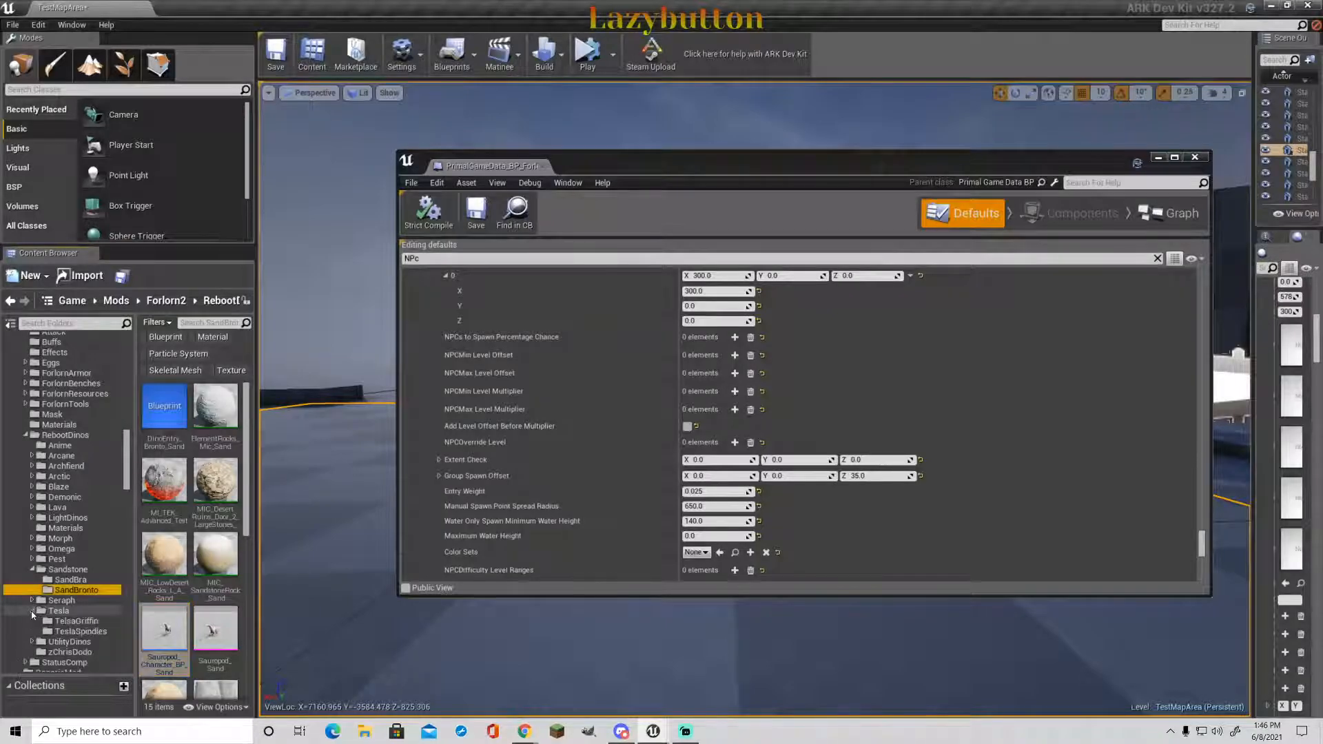
pyautogui.click(31, 601)
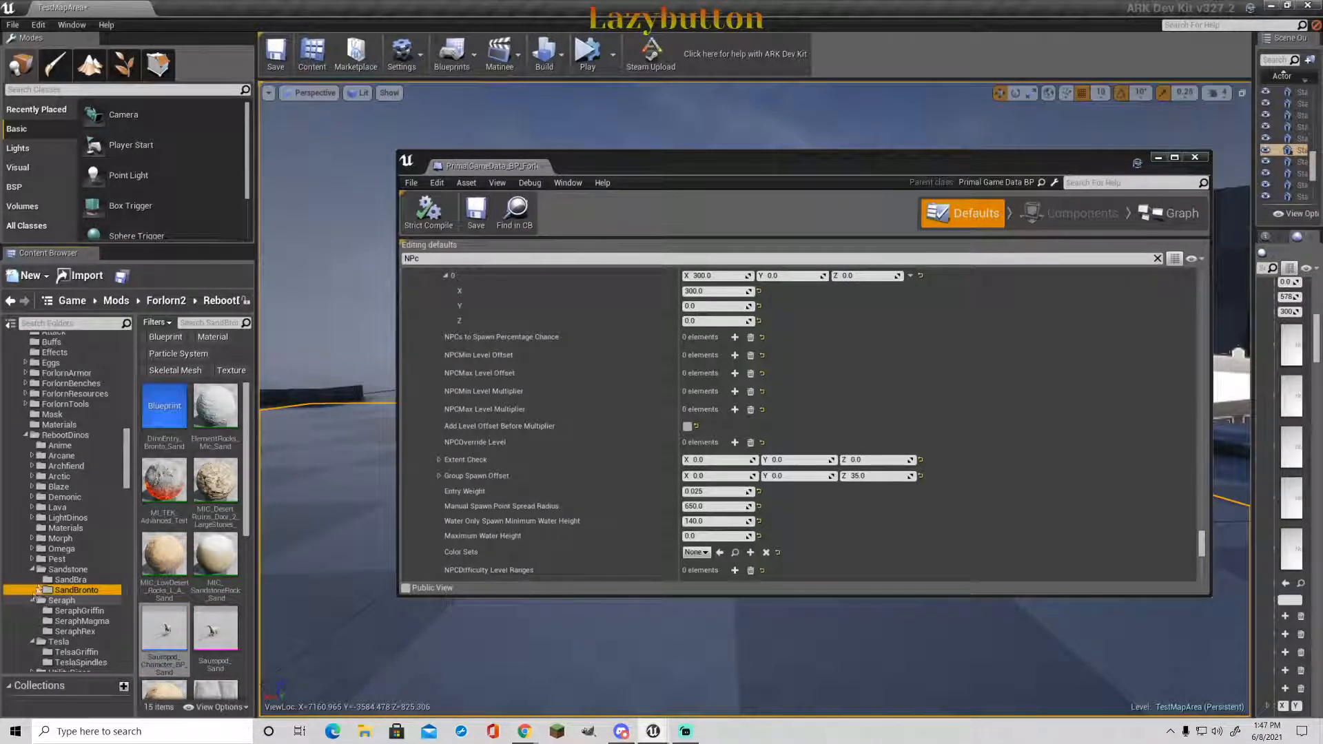
pyautogui.click(33, 559)
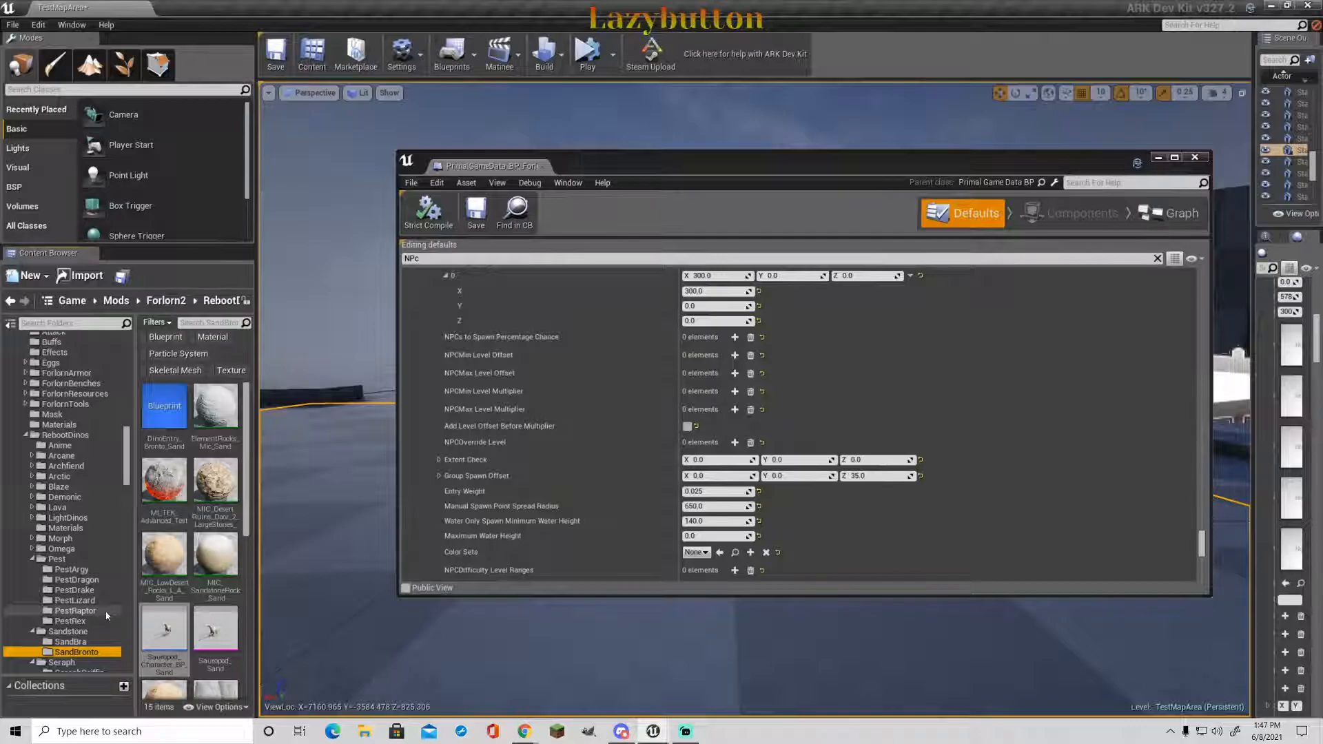
pyautogui.click(32, 549)
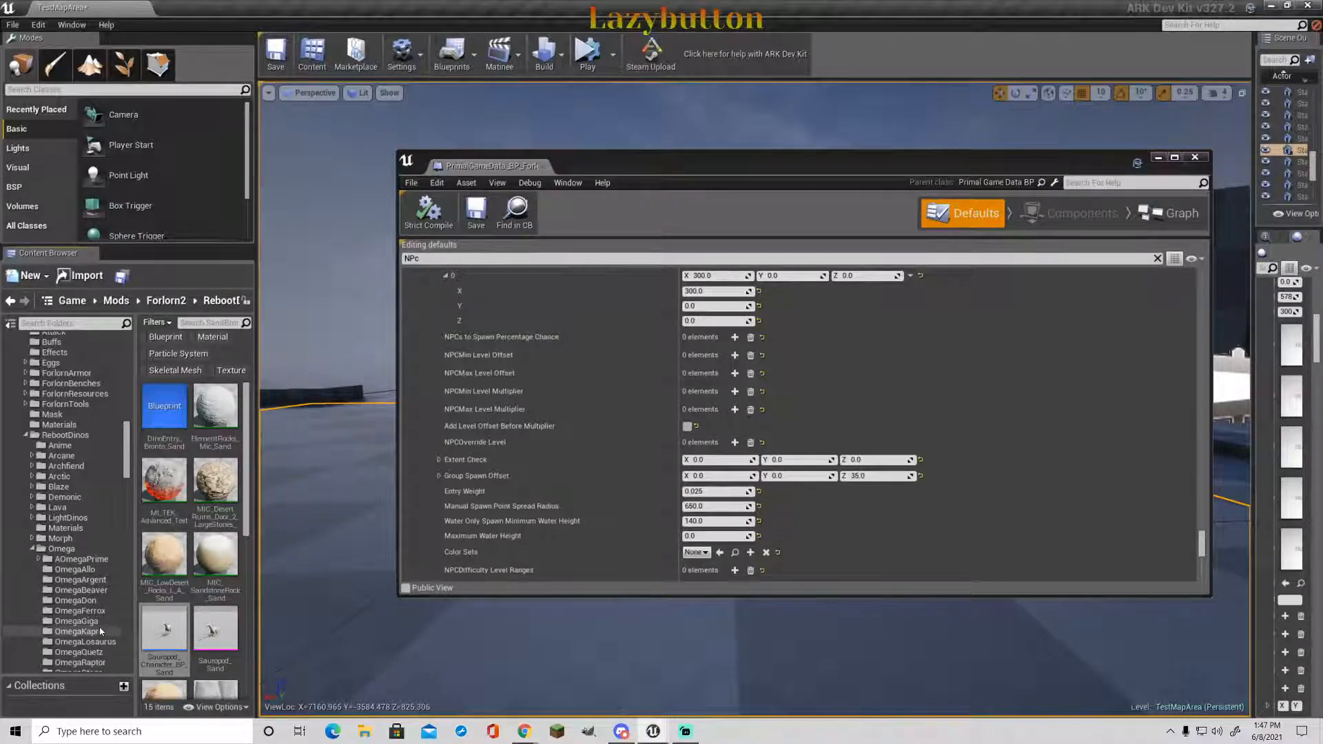
pyautogui.scroll(-2, 104, 629)
pyautogui.scroll(-2, 104, 629)
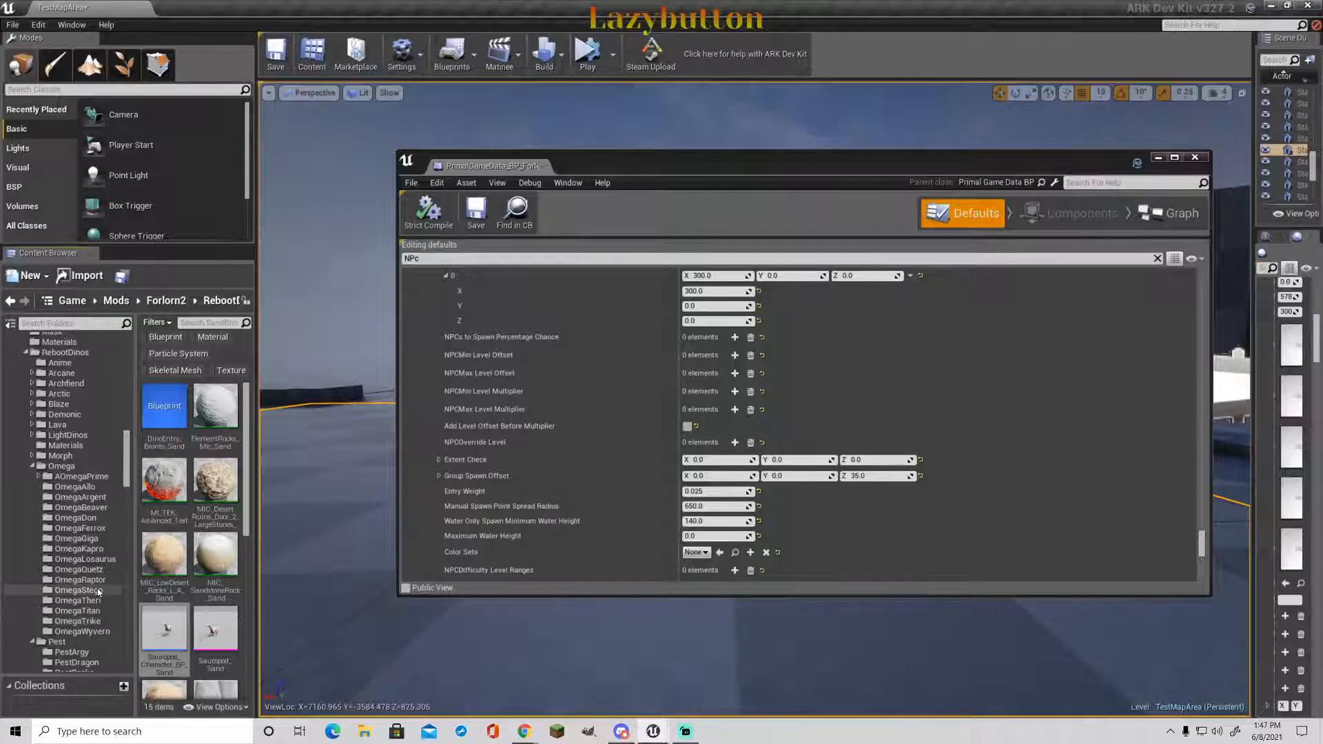
pyautogui.click(98, 591)
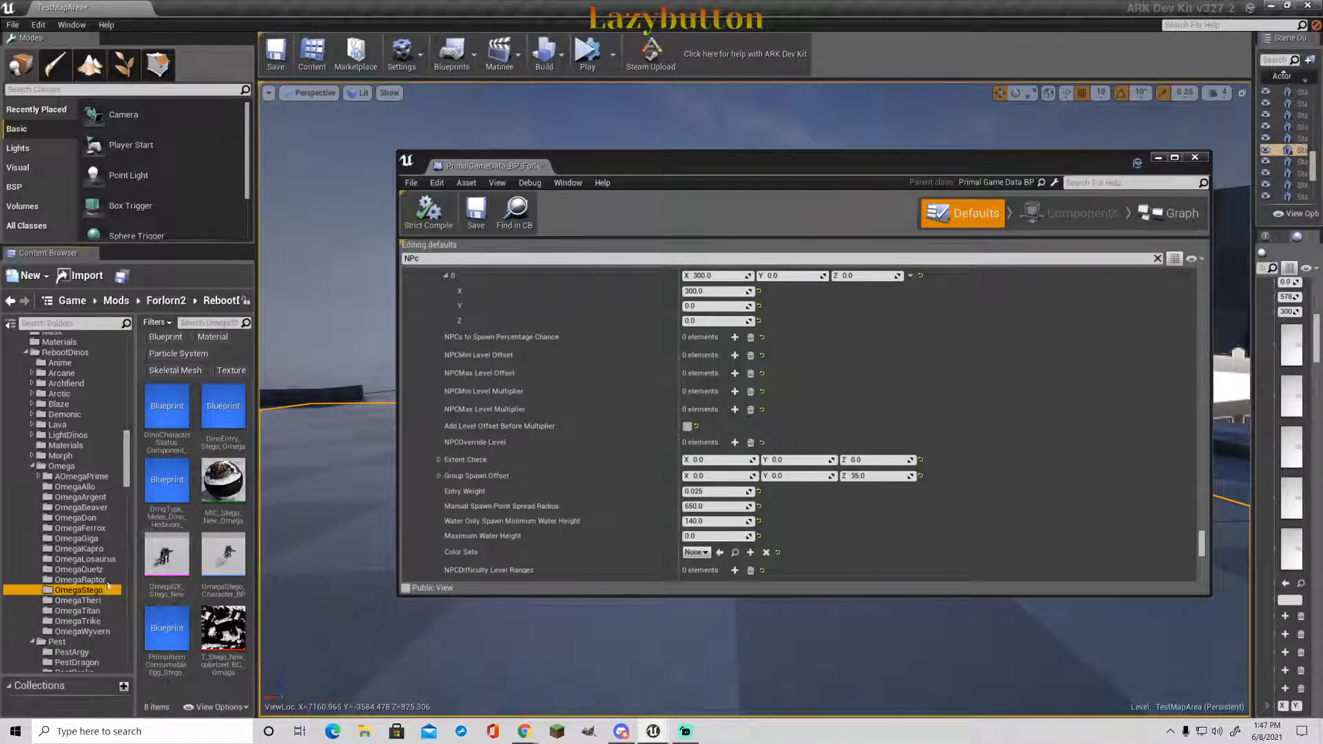
# - Add a third entry to the Additional NPCSpawn Entries of the DinoSpawnEntriesGrassland container
pyautogui.scroll(10, 637, 380)
pyautogui.scroll(15, 637, 380)
pyautogui.scroll(3, 651, 376)
pyautogui.click(734, 365)
pyautogui.scroll(-3, 871, 492)
pyautogui.scroll(-4, 871, 491)
pyautogui.scroll(-10, 888, 438)
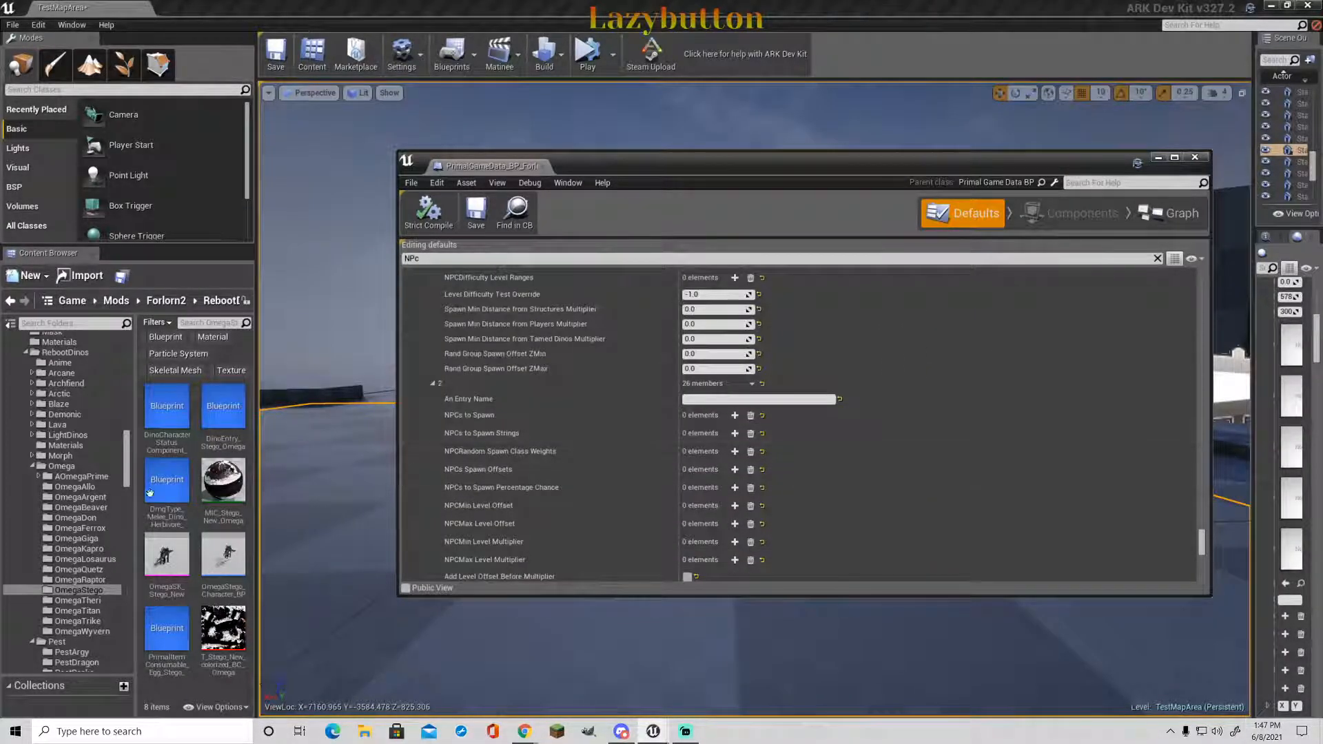
# - Name the new entry Omega Stego after the DinoEntry_Stego_Omega name tag and add OmegaStego_Character_BP to its NPCs to Spawn
pyautogui.click(218, 412)
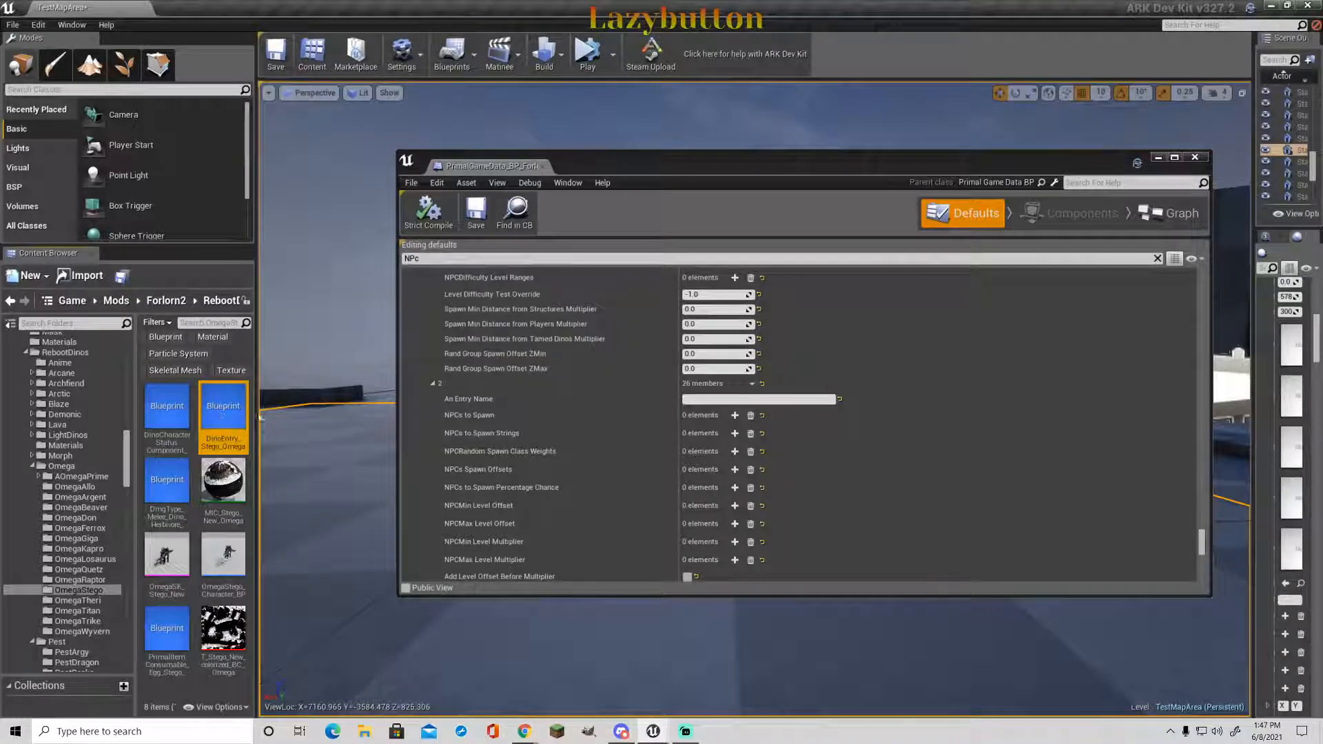
pyautogui.doubleClick(245, 415)
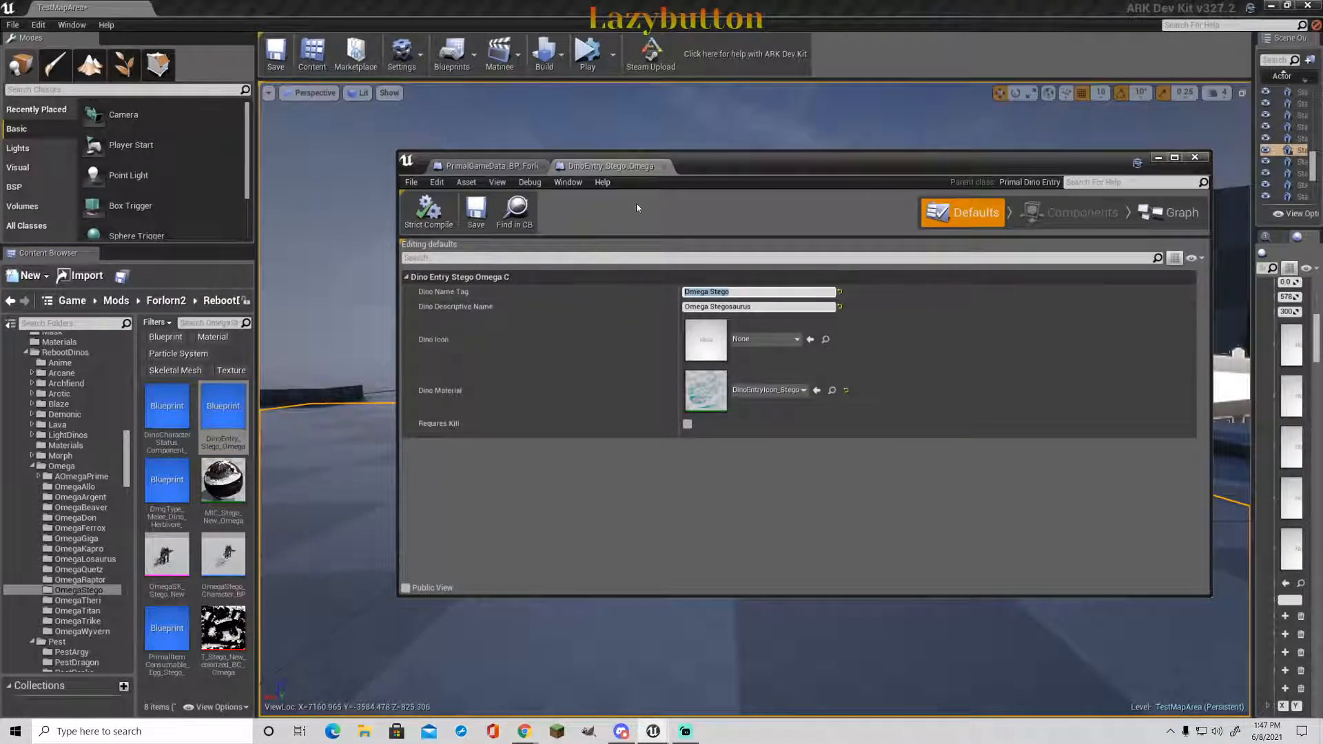
pyautogui.click(663, 166)
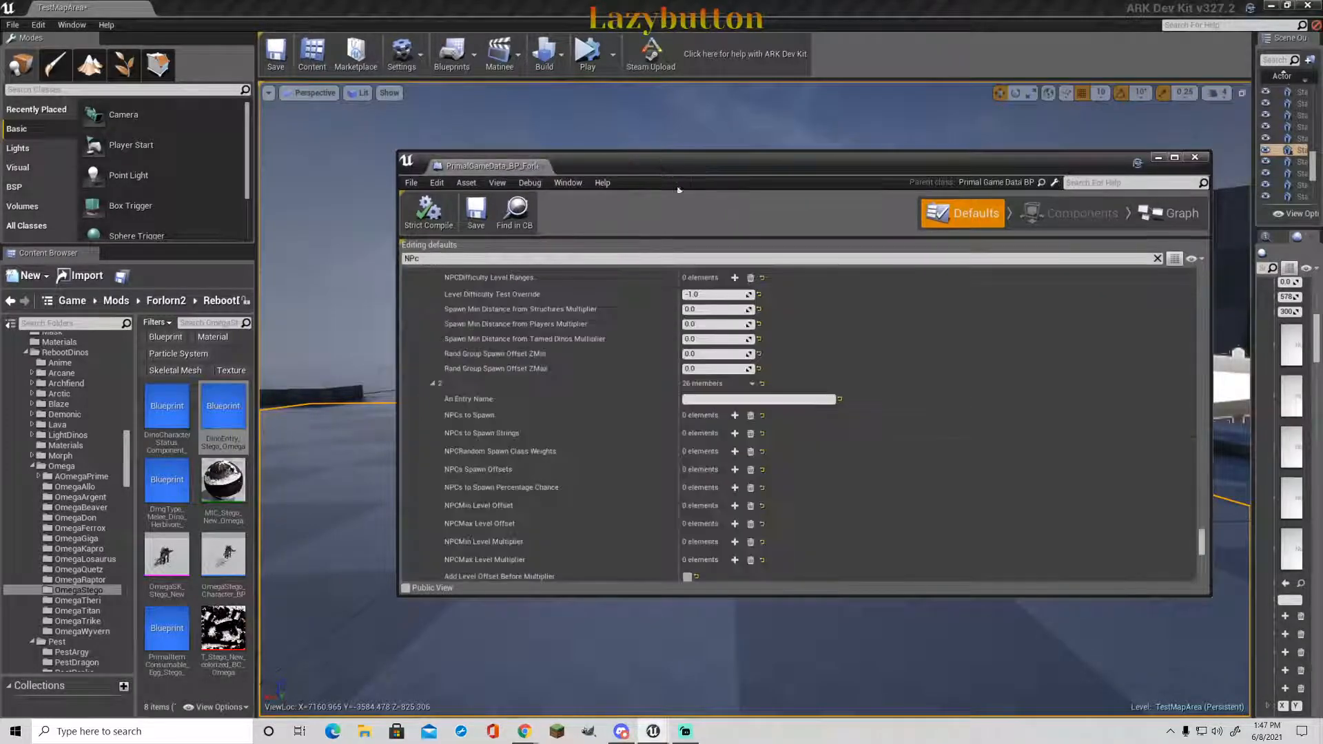
pyautogui.write('Omega Stego')
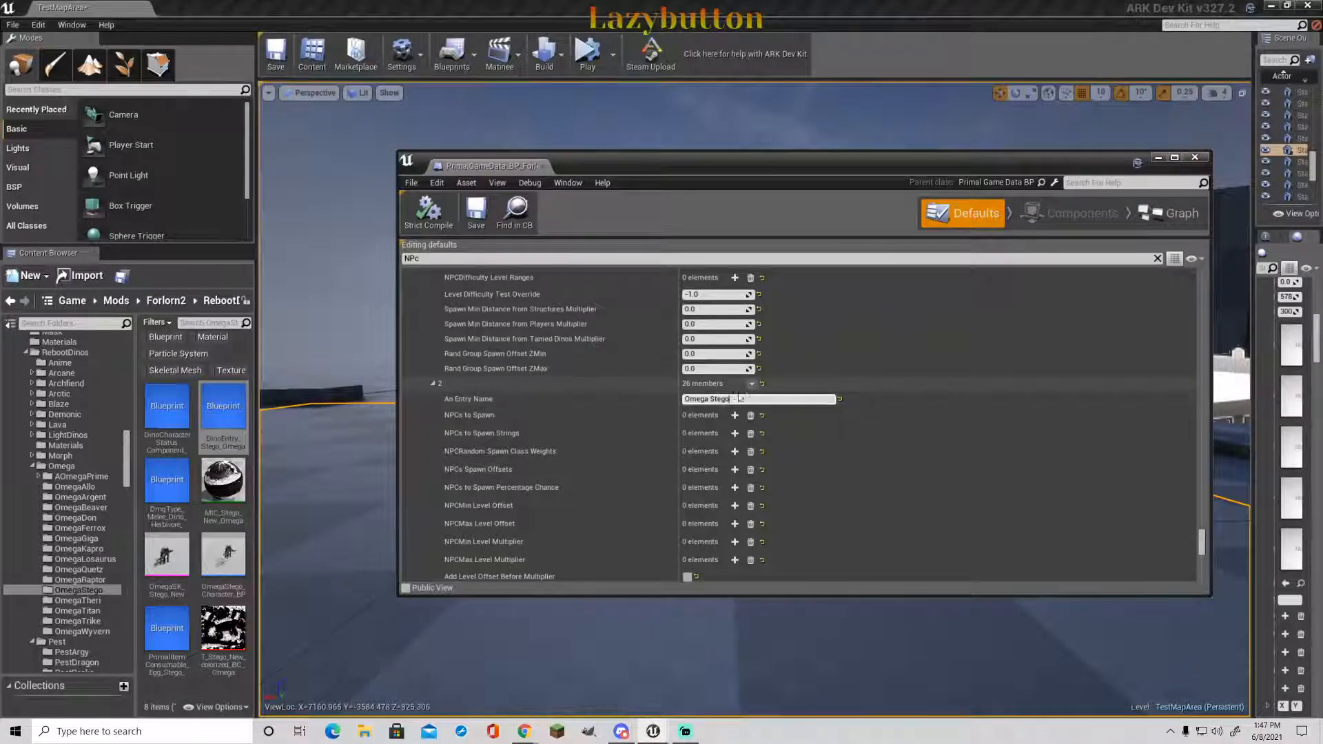
pyautogui.click(735, 414)
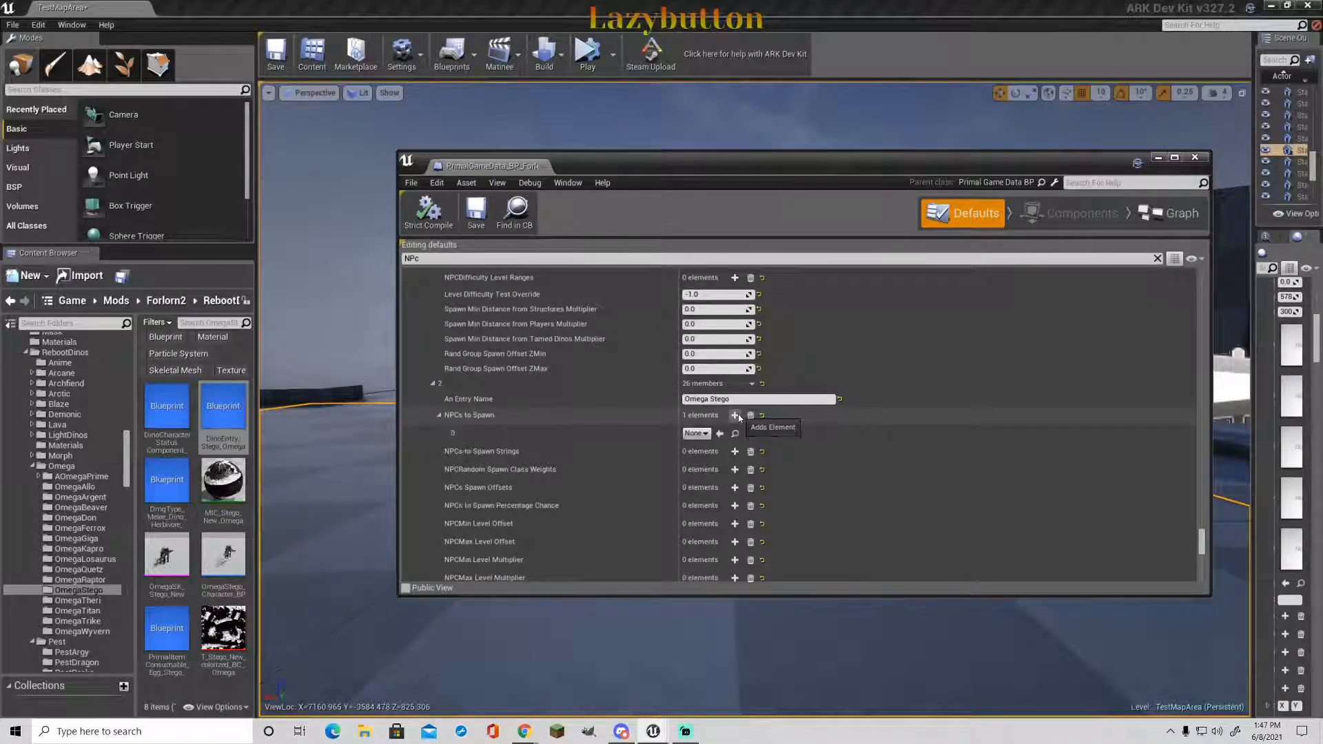
pyautogui.moveTo(226, 549); pyautogui.dragTo(696, 433)
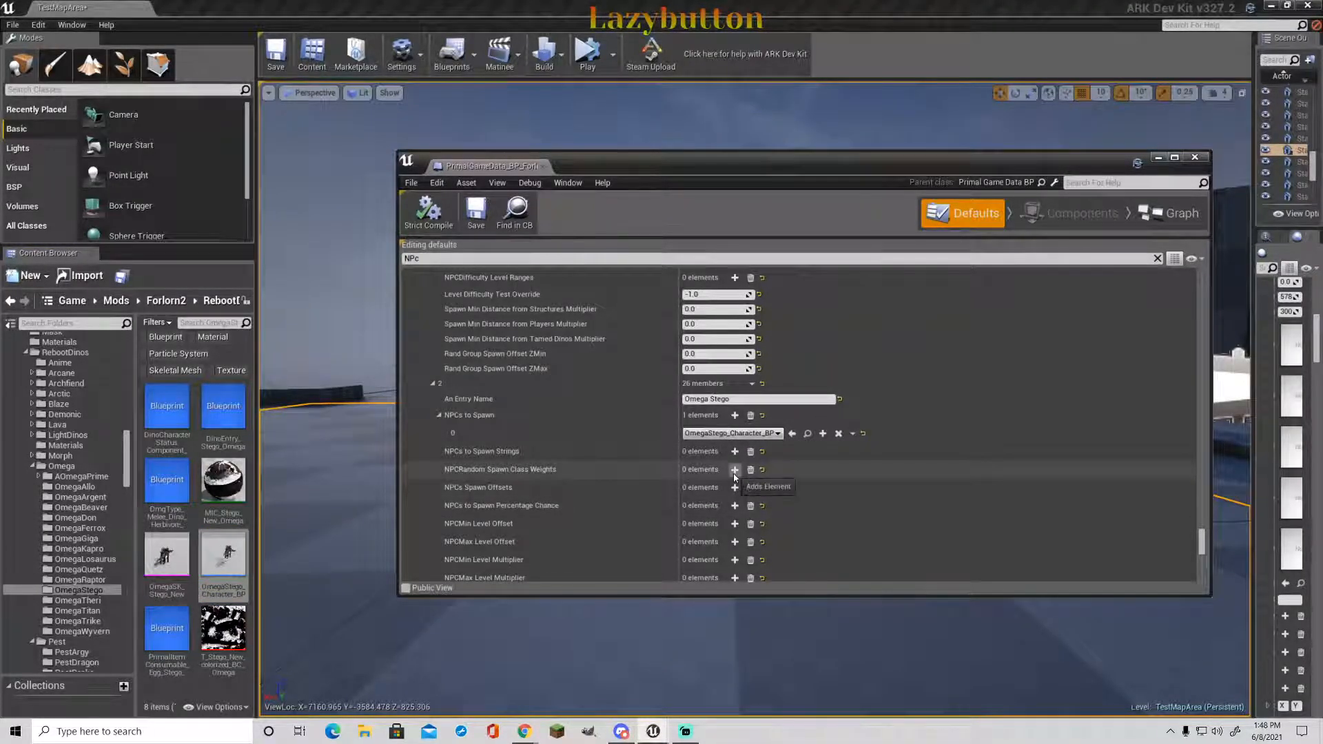
pyautogui.click(735, 471)
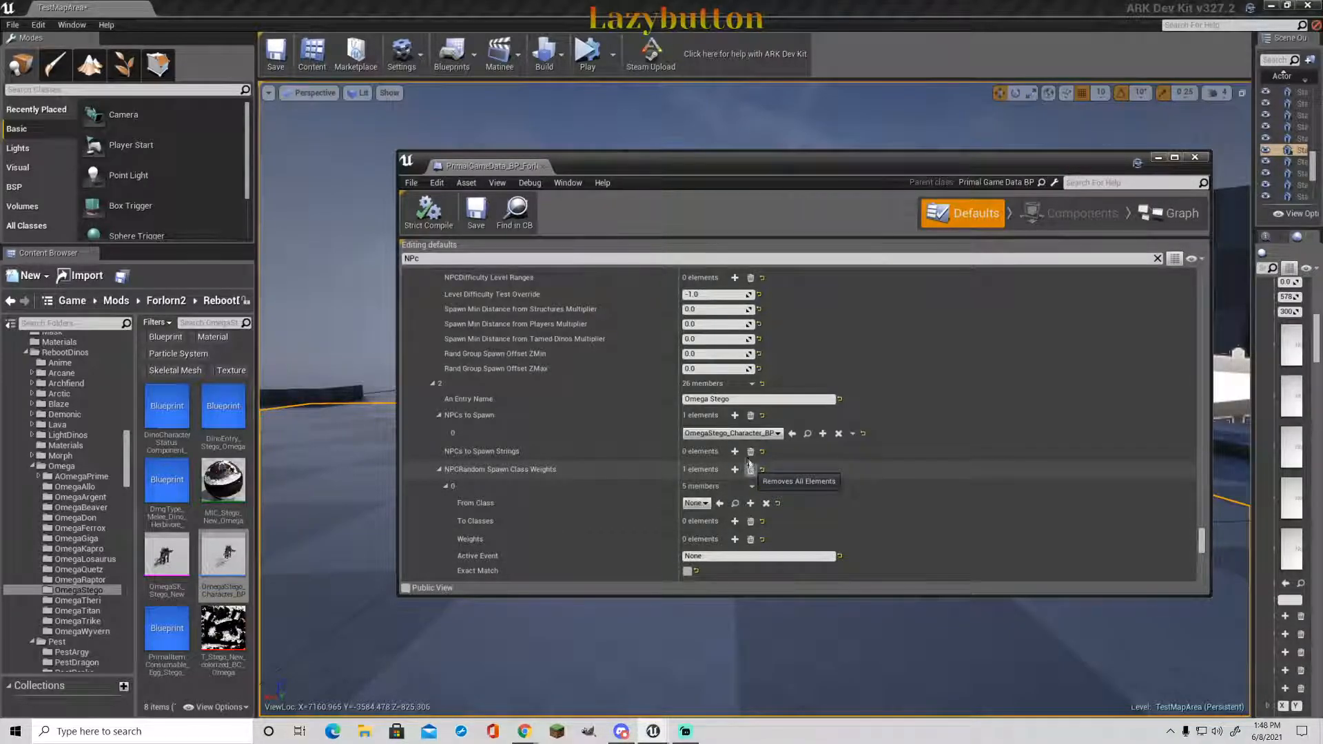
pyautogui.click(750, 469)
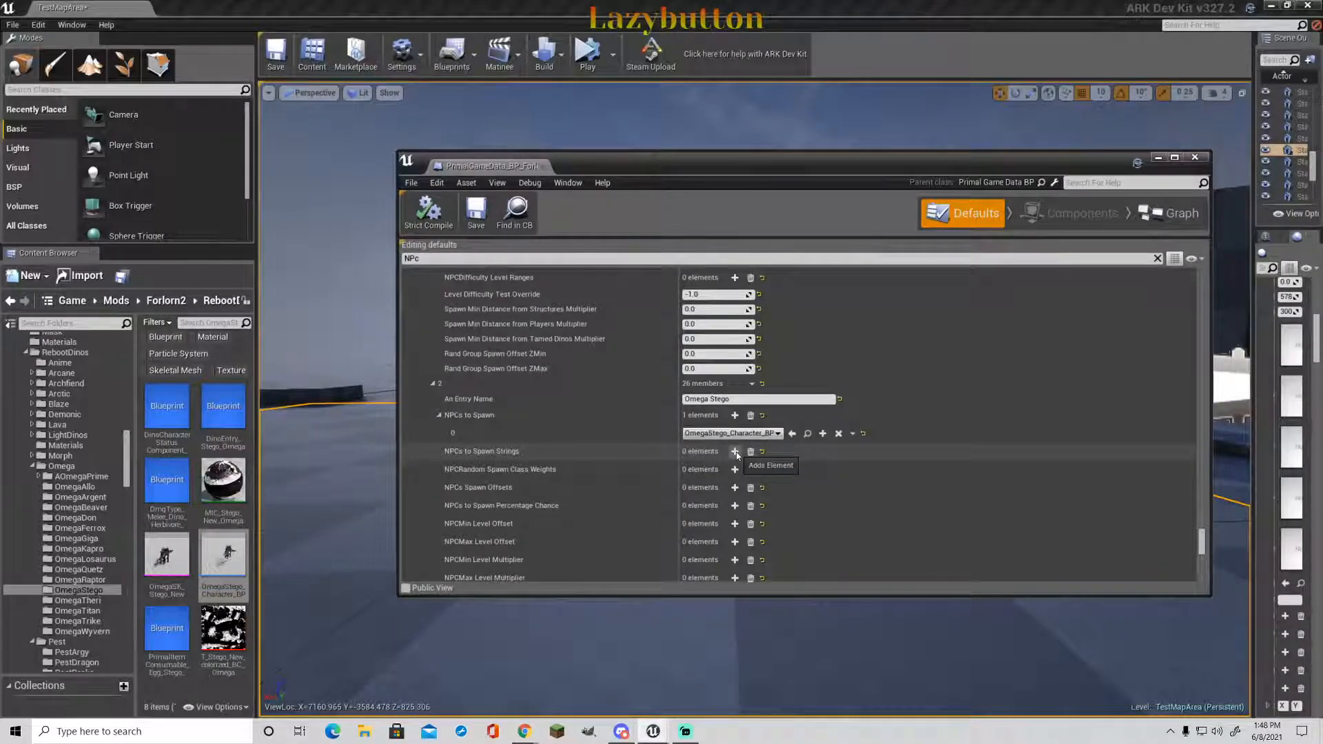
pyautogui.click(735, 452)
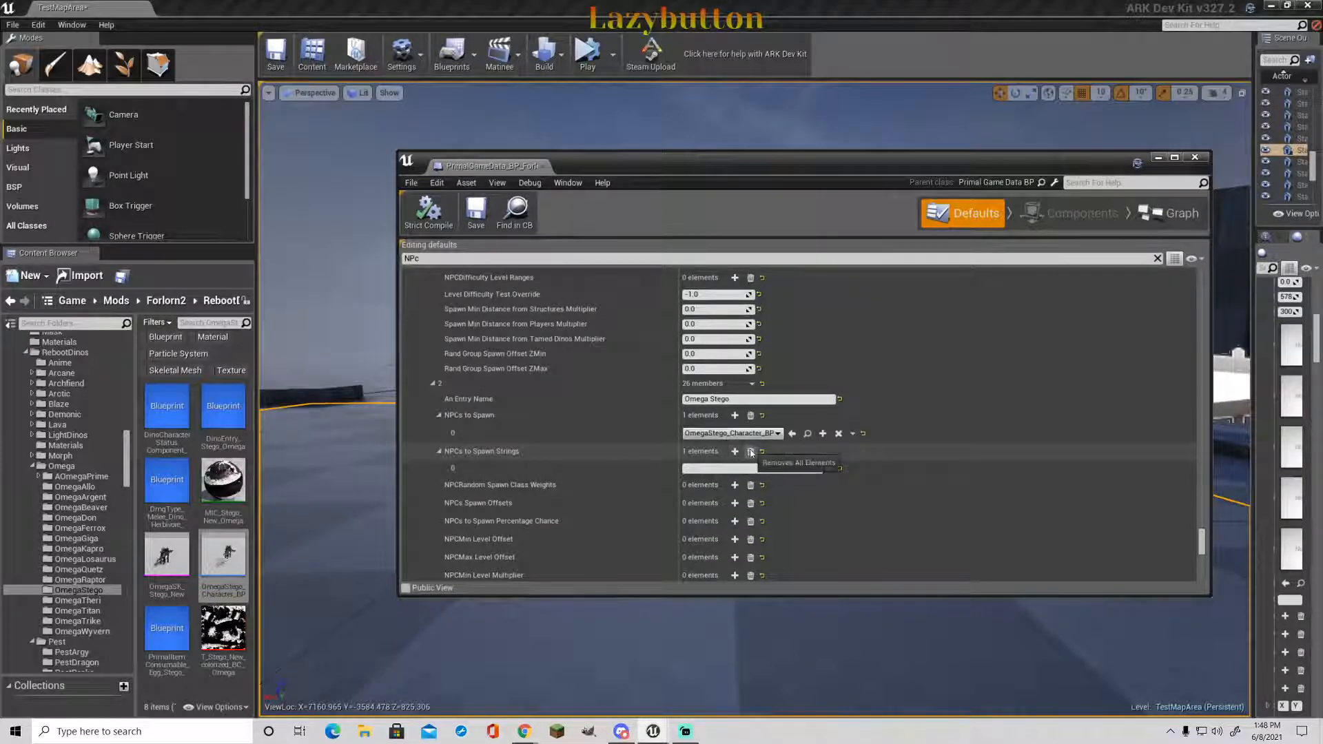
pyautogui.click(750, 452)
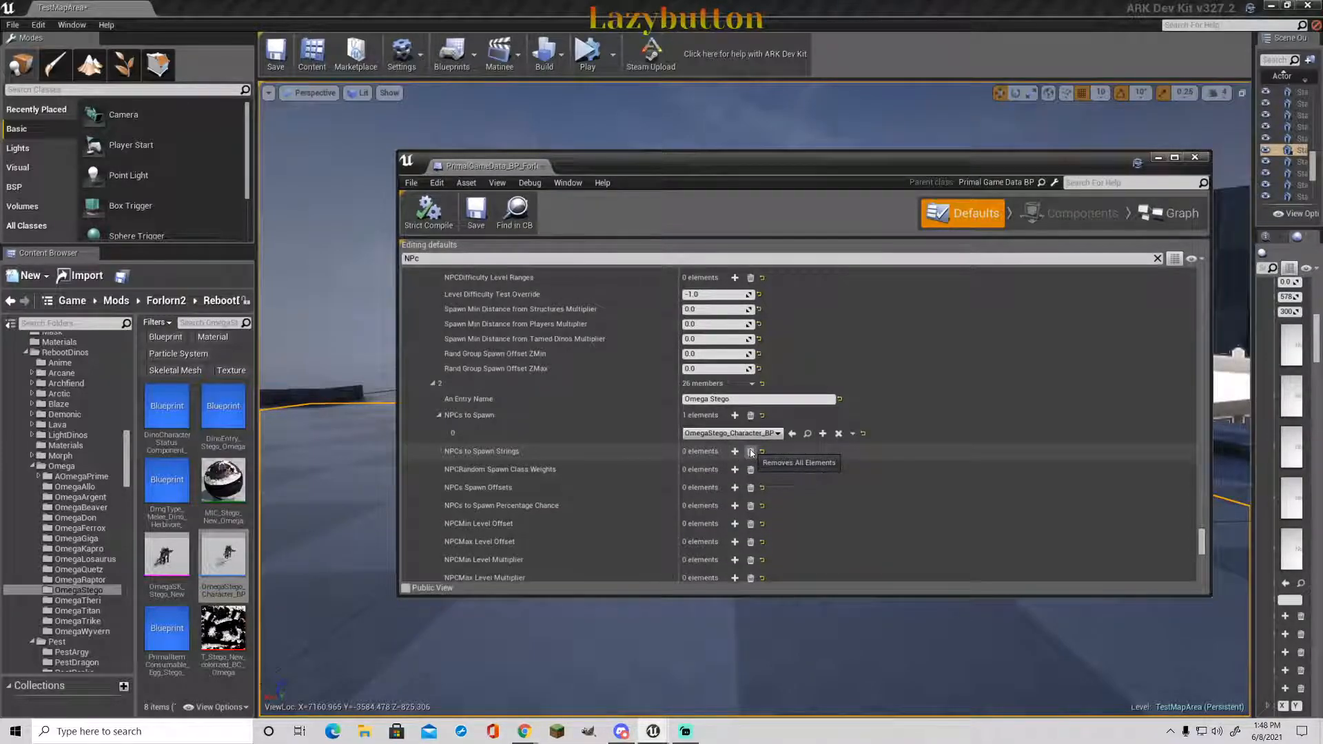
# - Add an NPCs Spawn Offsets element to the Omega Stego entry with an X offset of 300
pyautogui.click(735, 487)
pyautogui.scroll(-1, 730, 492)
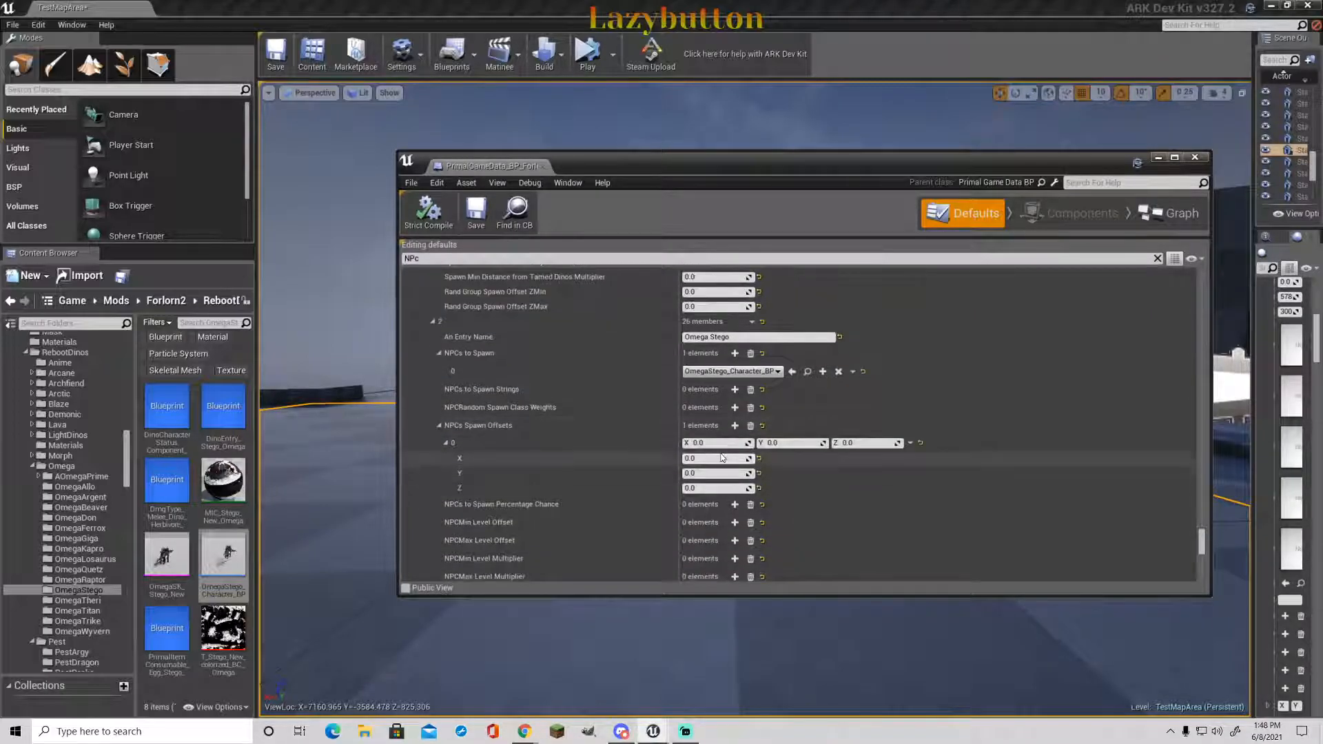
pyautogui.click(729, 443)
pyautogui.write('300')
pyautogui.press('Return')
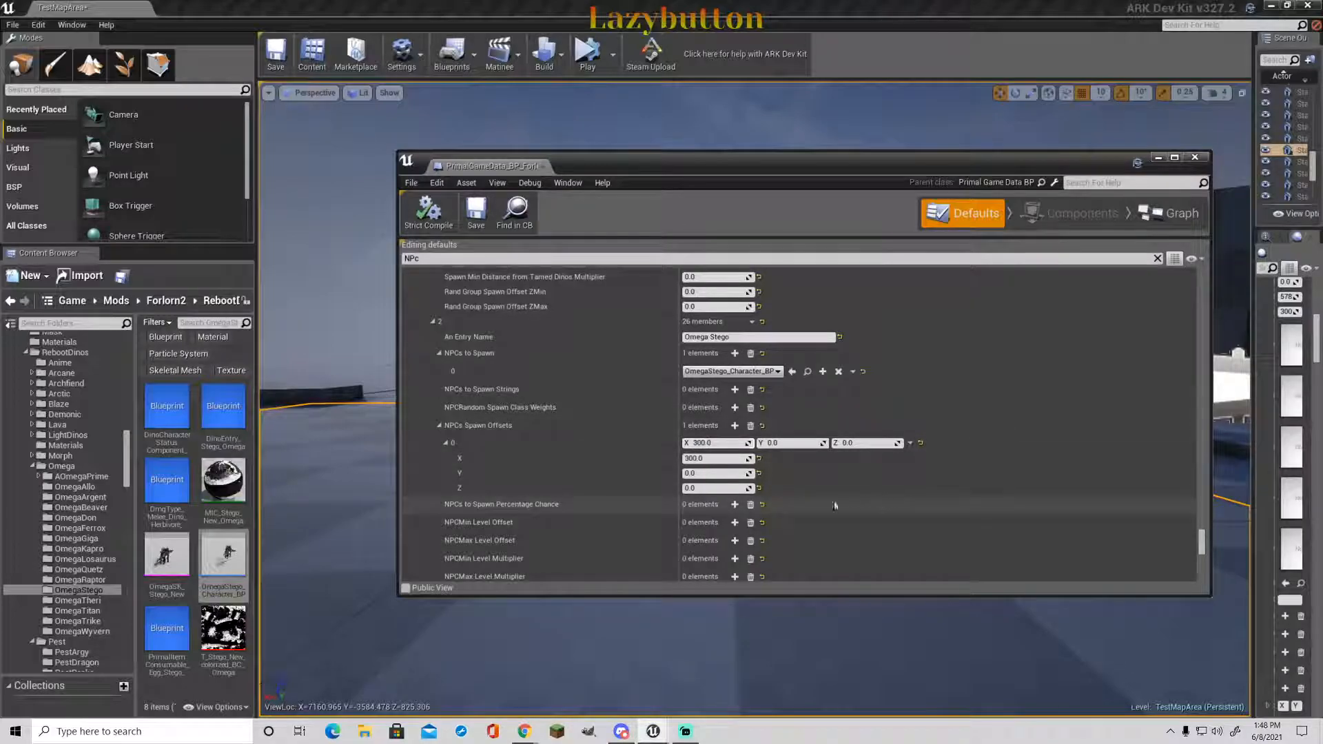
pyautogui.click(735, 504)
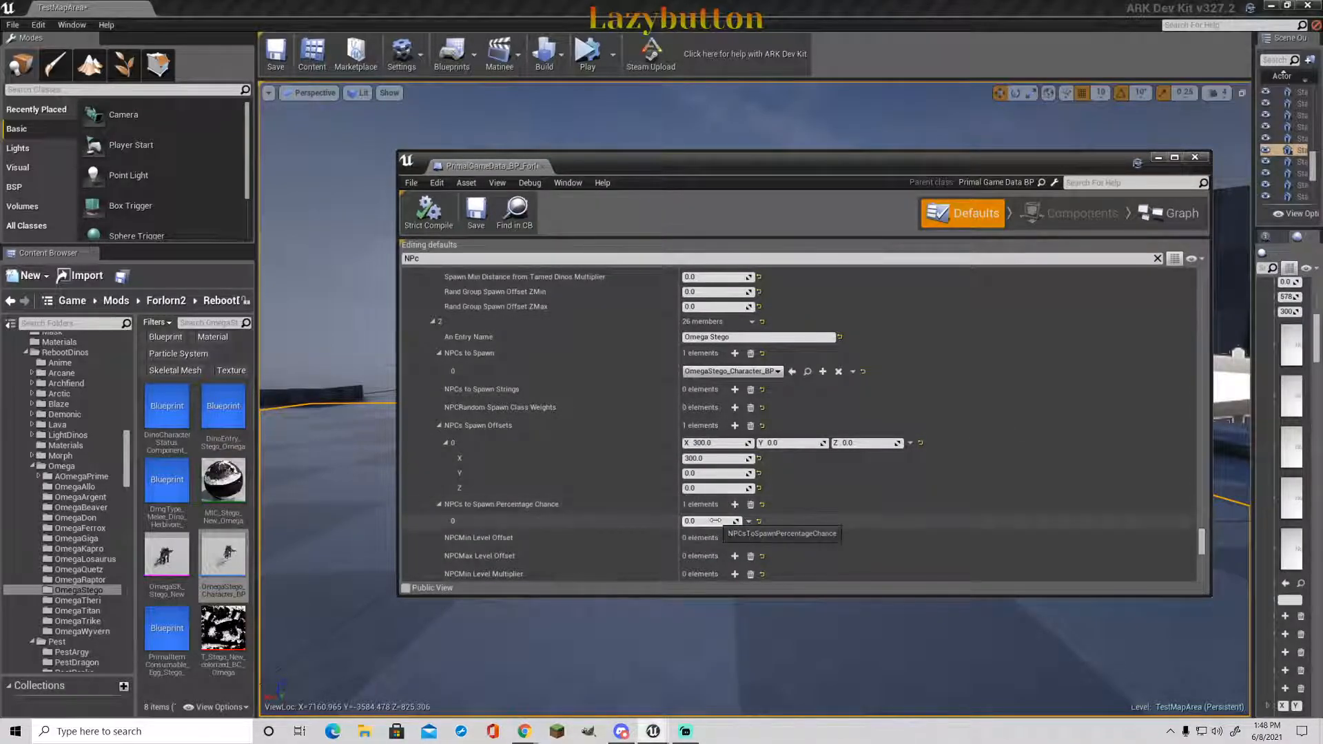
pyautogui.click(750, 505)
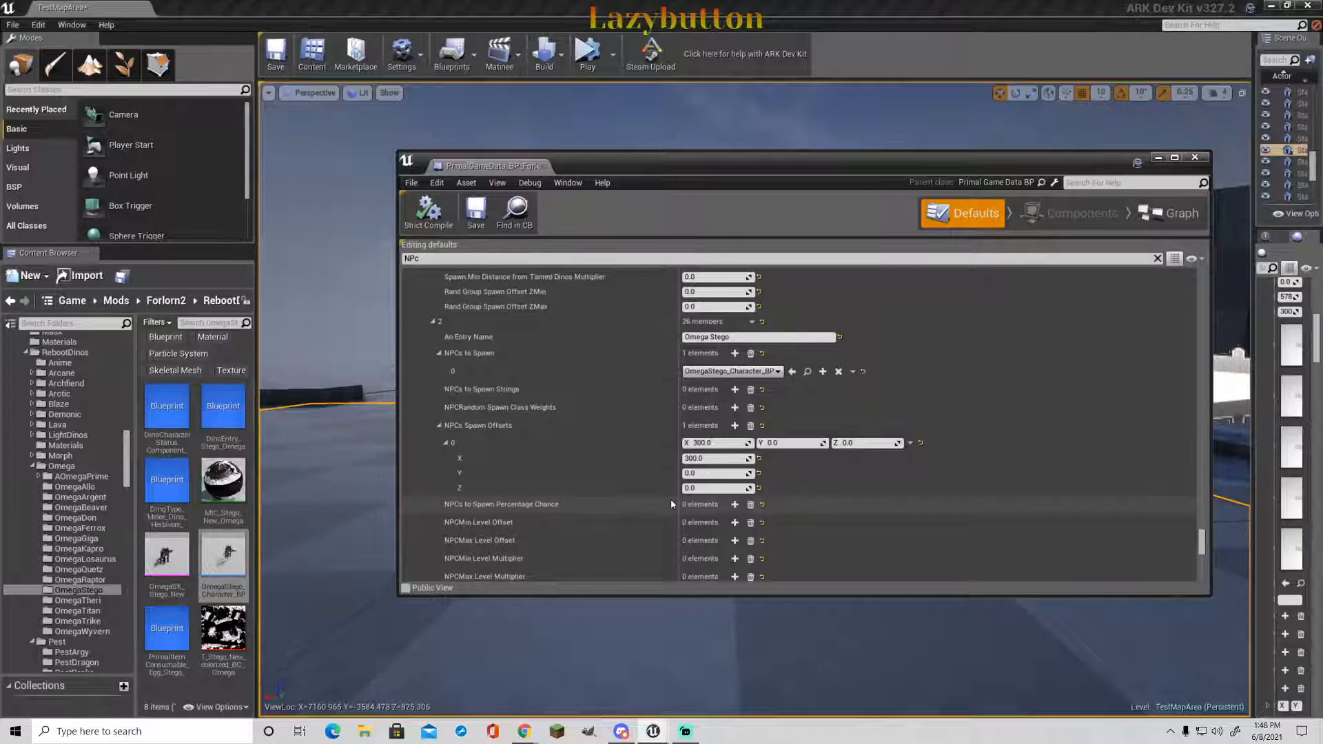
# - Set the Omega Stego entry's Entry Weight to 0.025 and save the PrimalGameData blueprint
pyautogui.scroll(1, 671, 504)
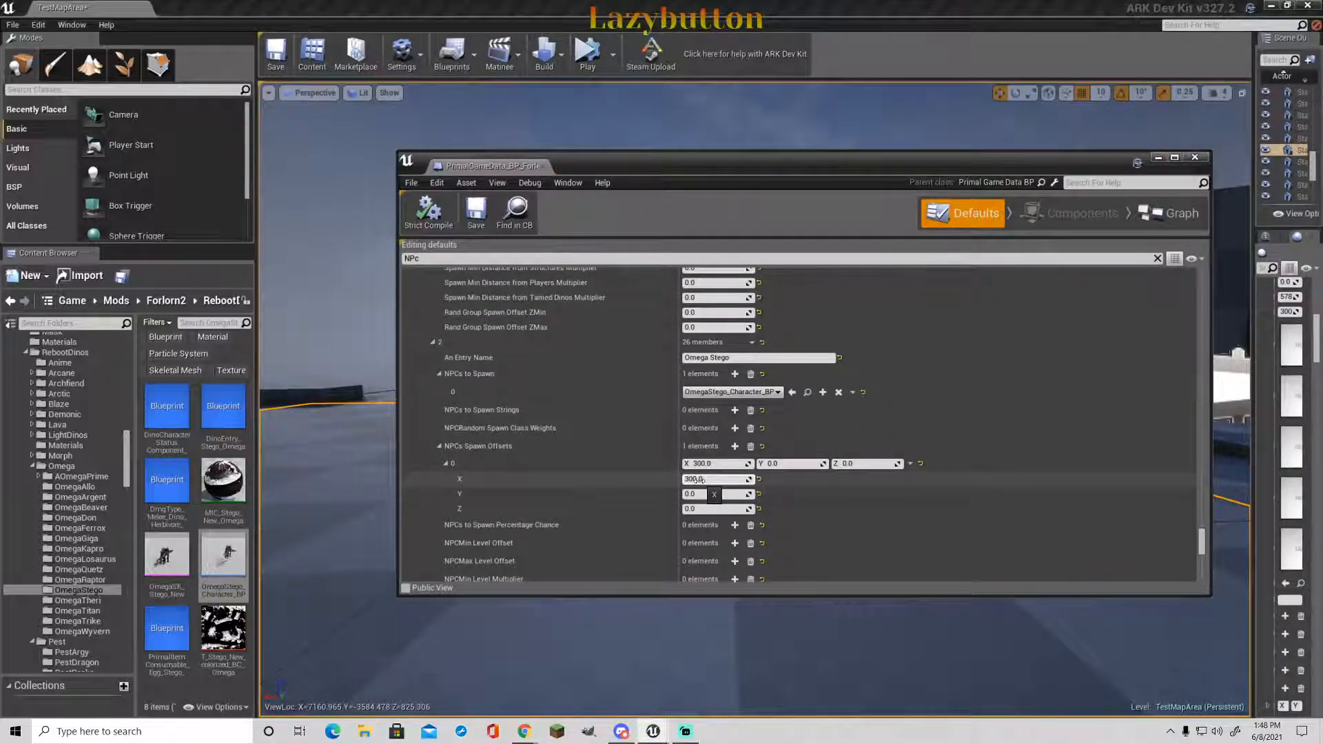
pyautogui.scroll(3, 613, 451)
pyautogui.scroll(7, 617, 453)
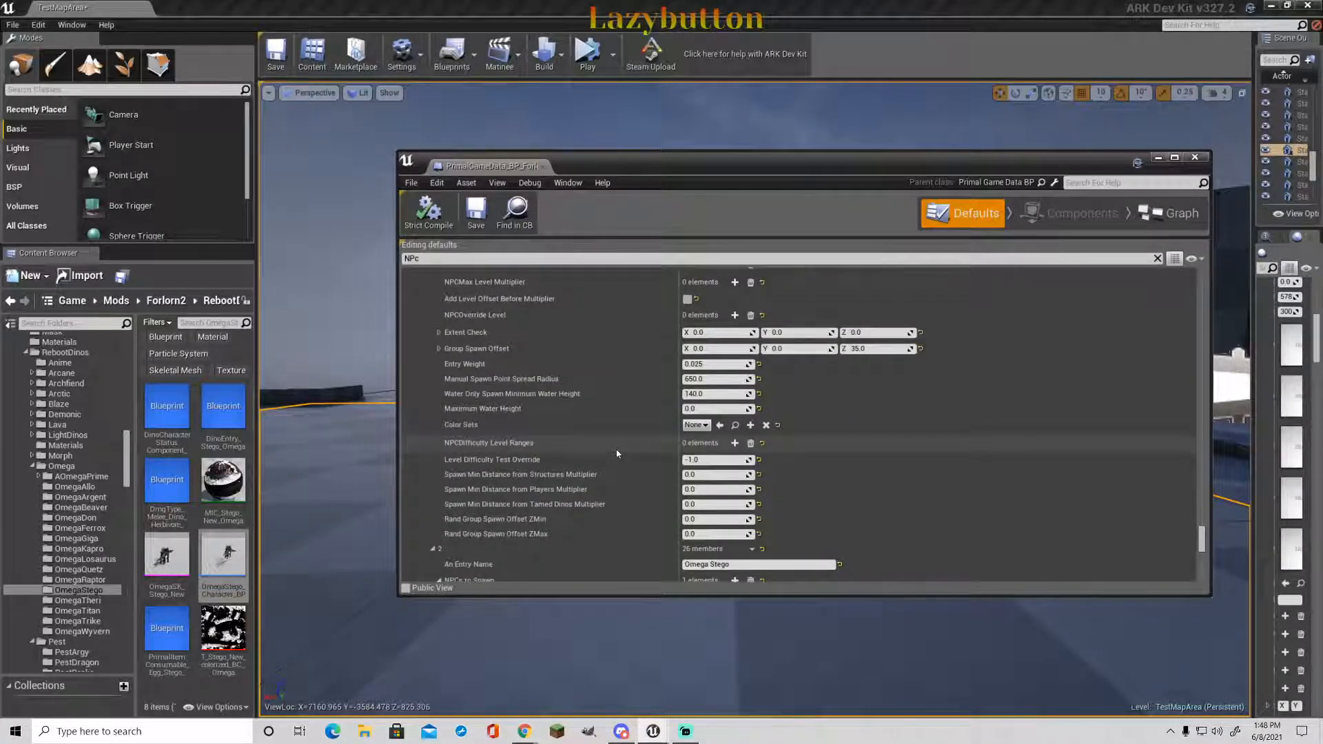
pyautogui.scroll(5, 616, 454)
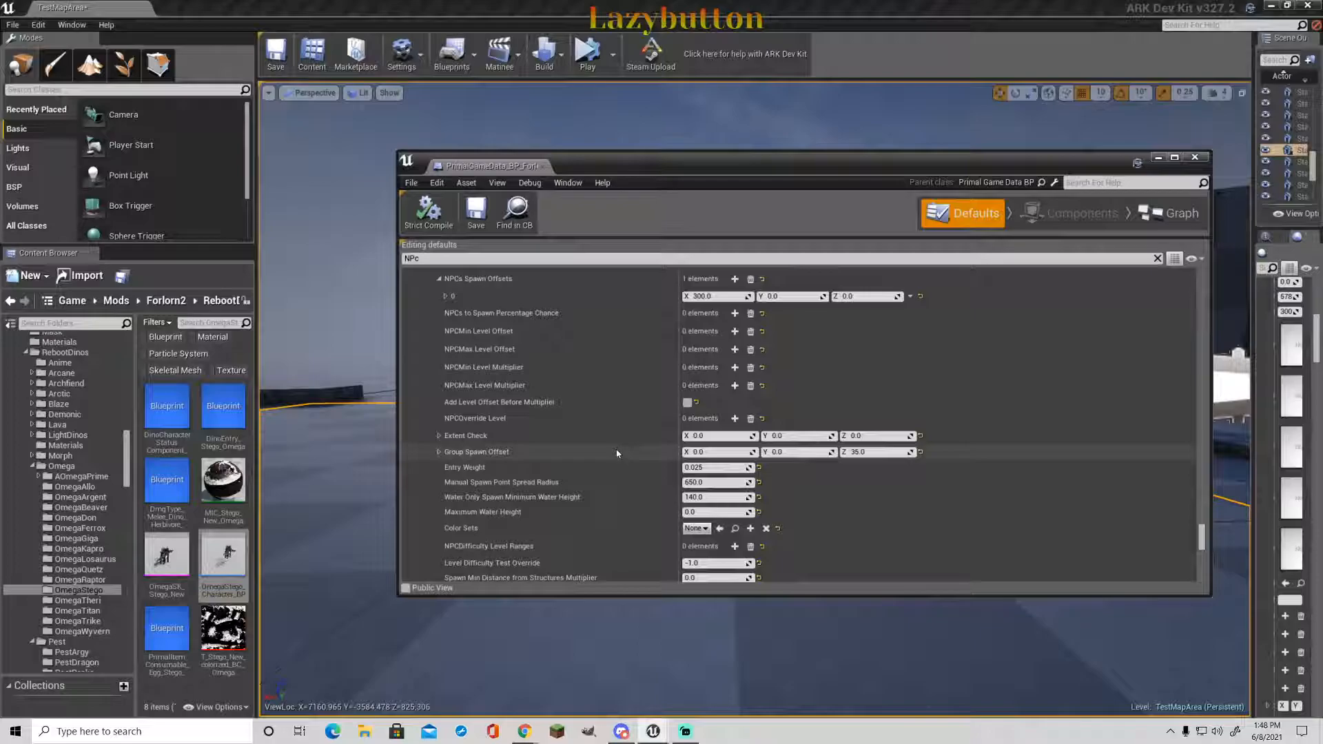
pyautogui.scroll(7, 617, 453)
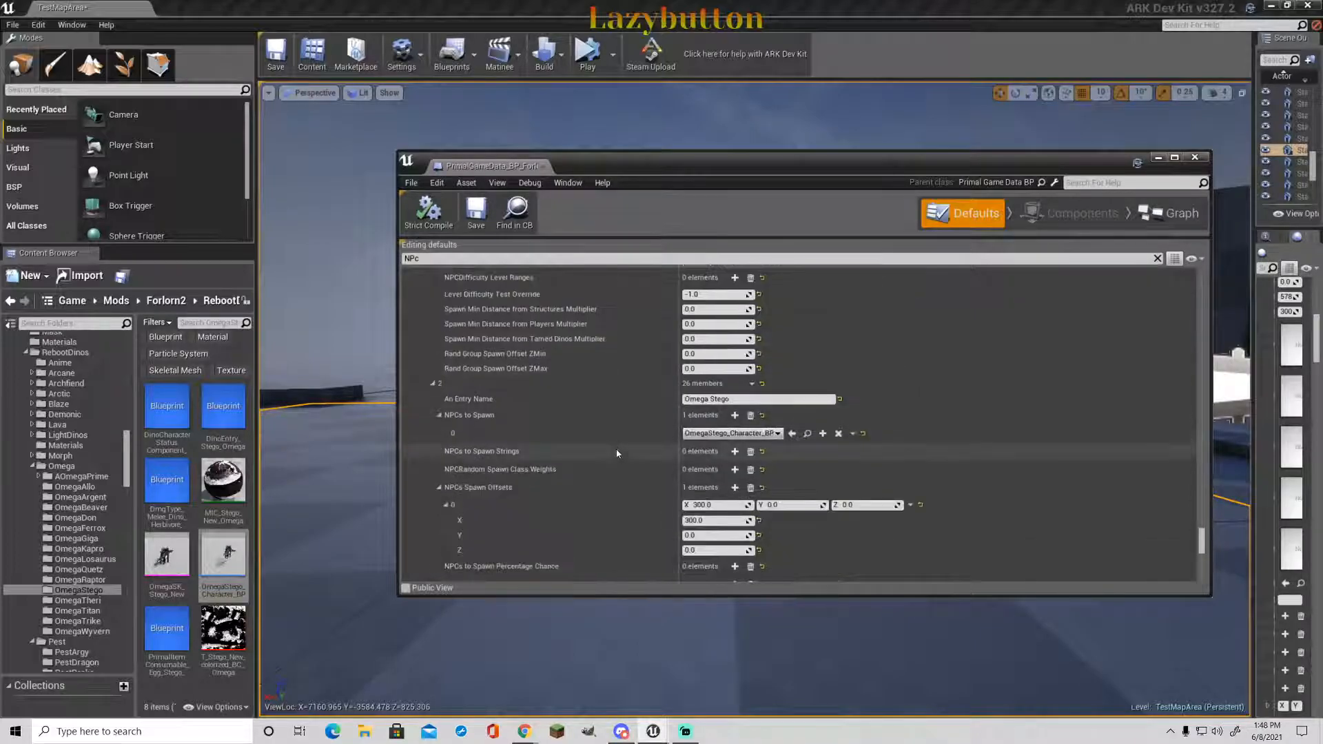
pyautogui.scroll(-7, 617, 454)
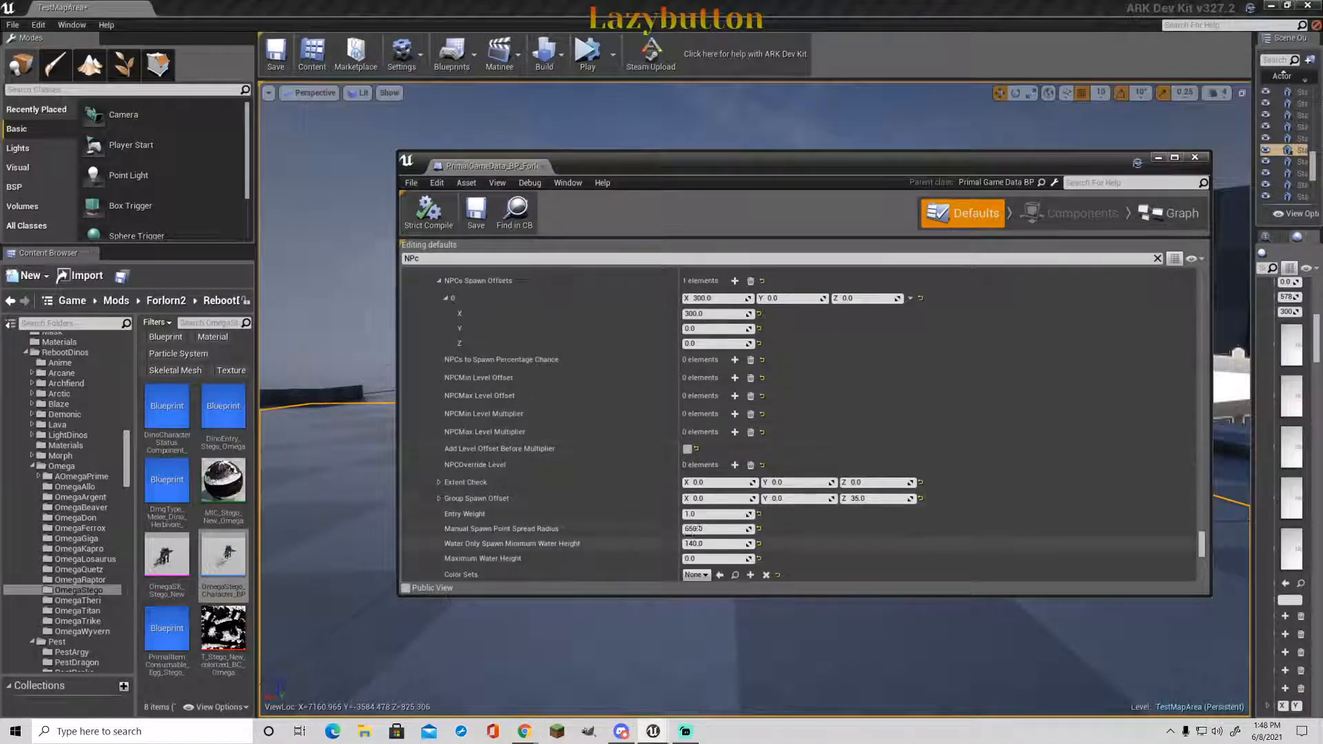
pyautogui.click(702, 515)
pyautogui.press('Return')
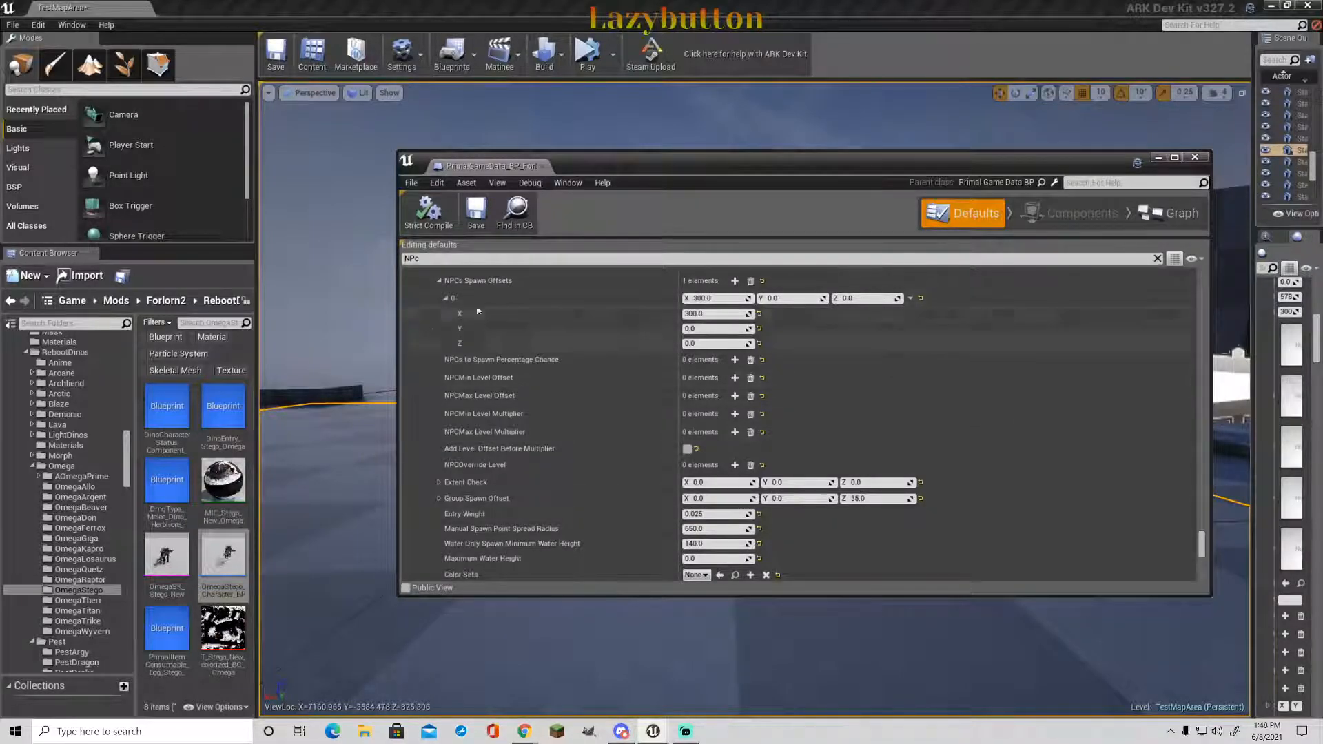
pyautogui.click(475, 210)
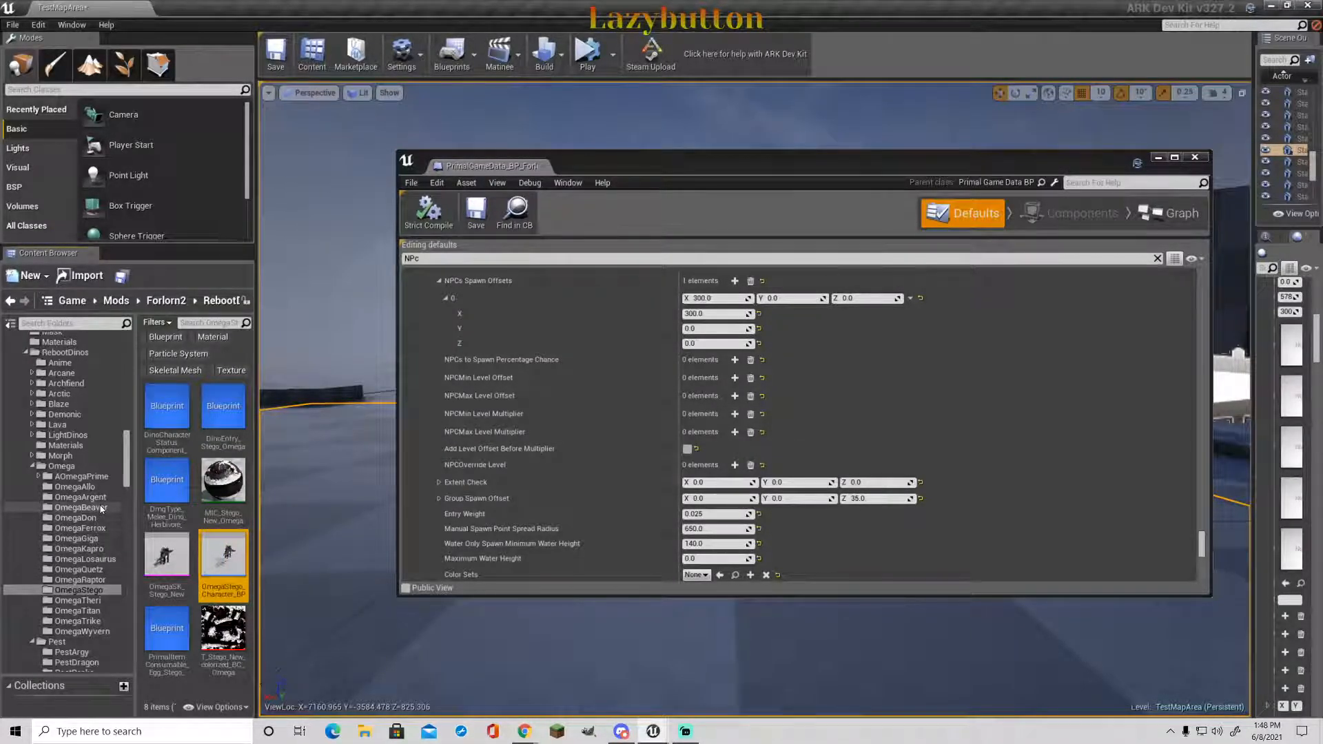
# - Browse the Morph, LightDinos, Lava, Demonic and Blaze folders under RebootDinos and open the BlazeStyraco folder
pyautogui.click(32, 456)
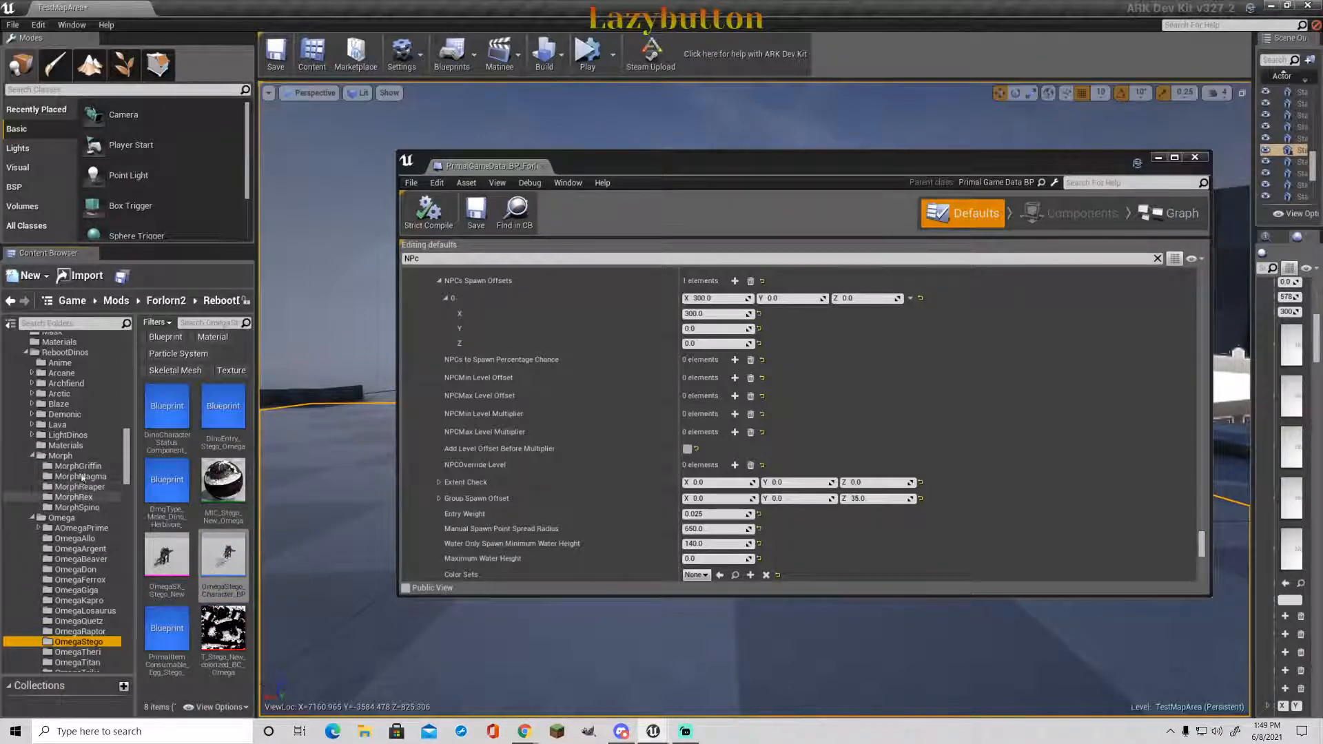
pyautogui.click(32, 435)
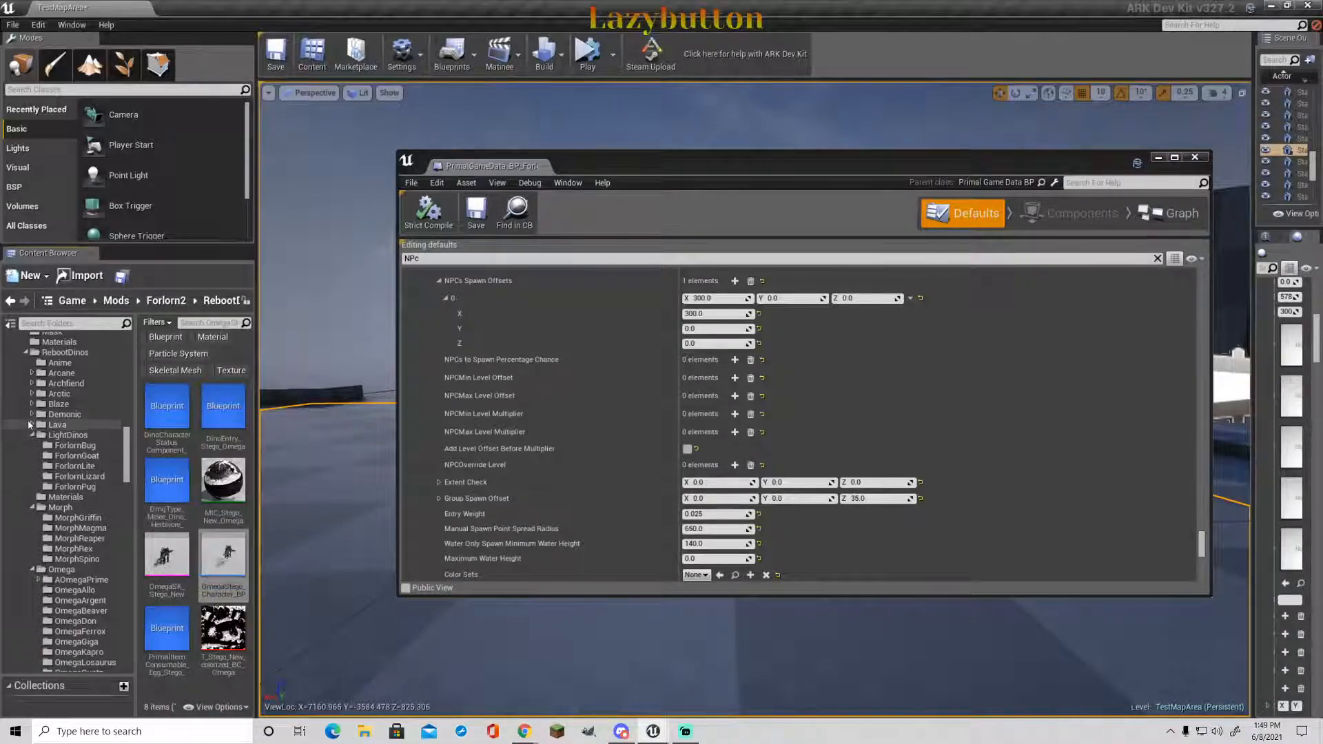
pyautogui.click(32, 424)
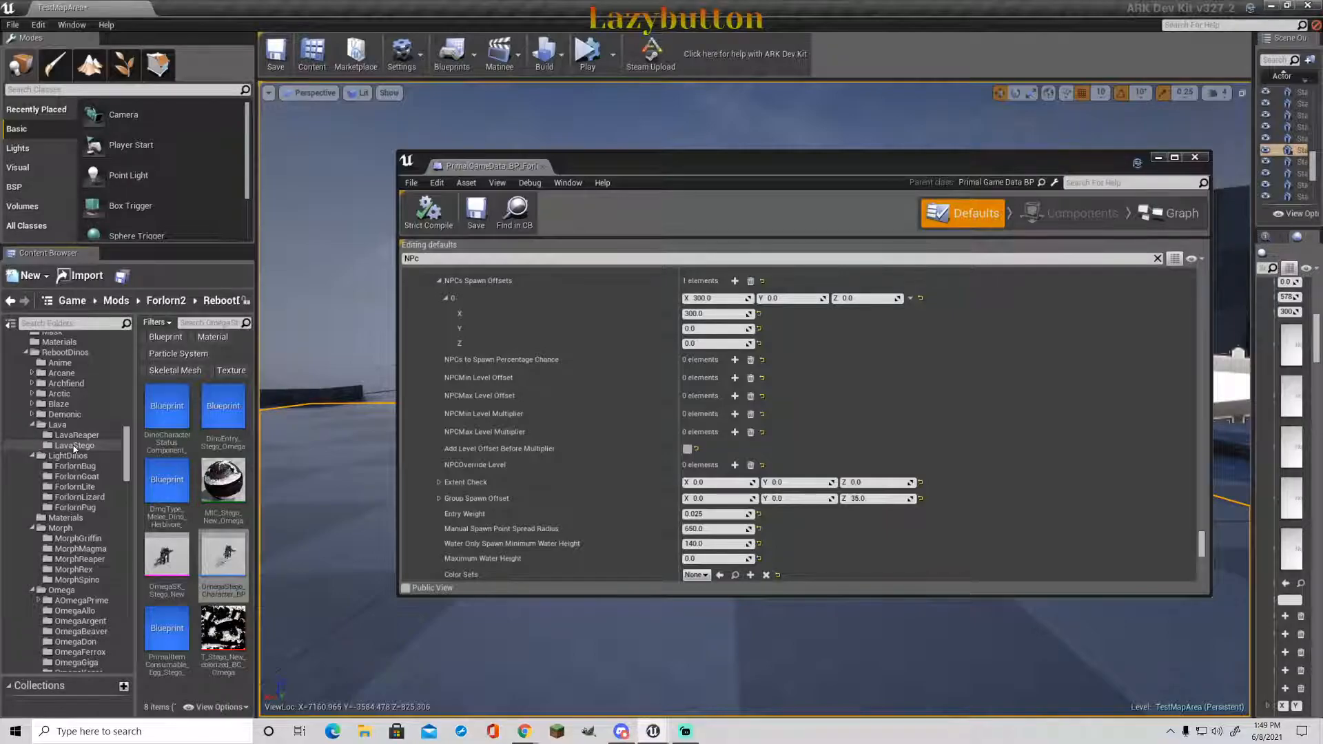
pyautogui.click(32, 414)
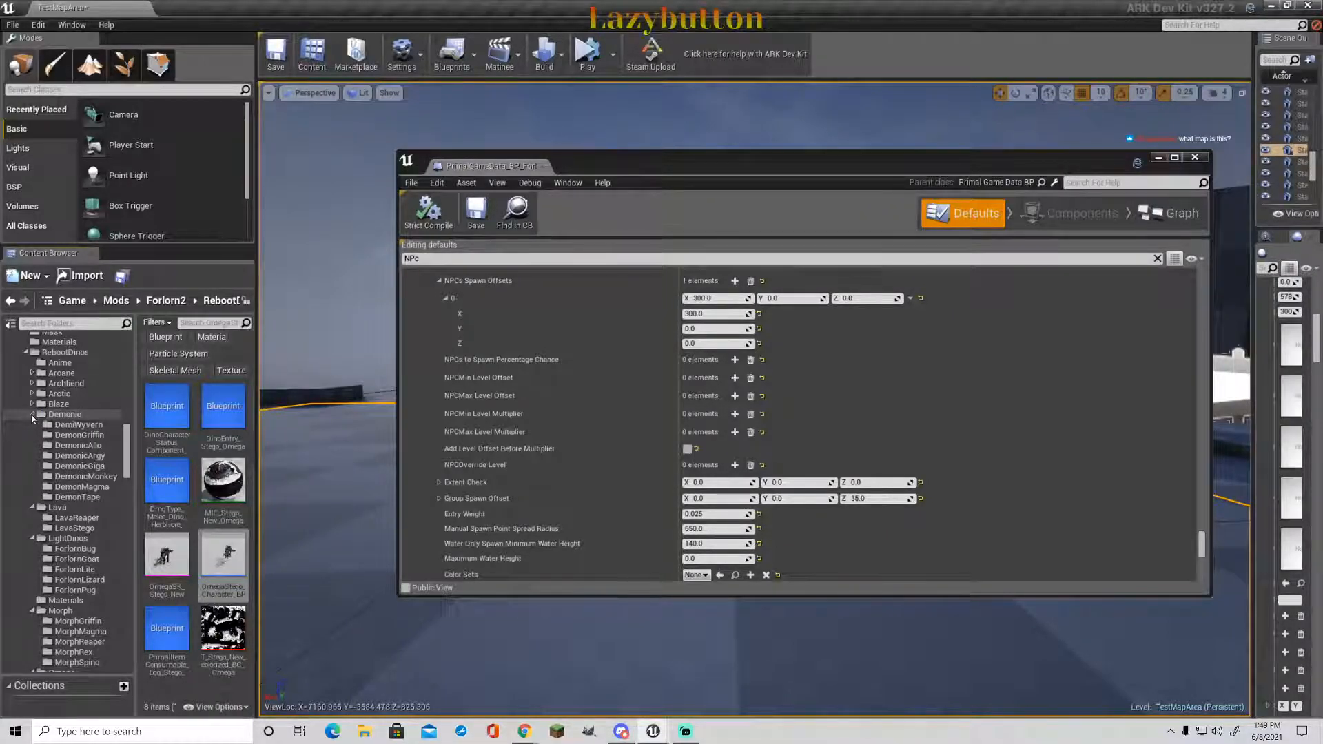
pyautogui.click(32, 414)
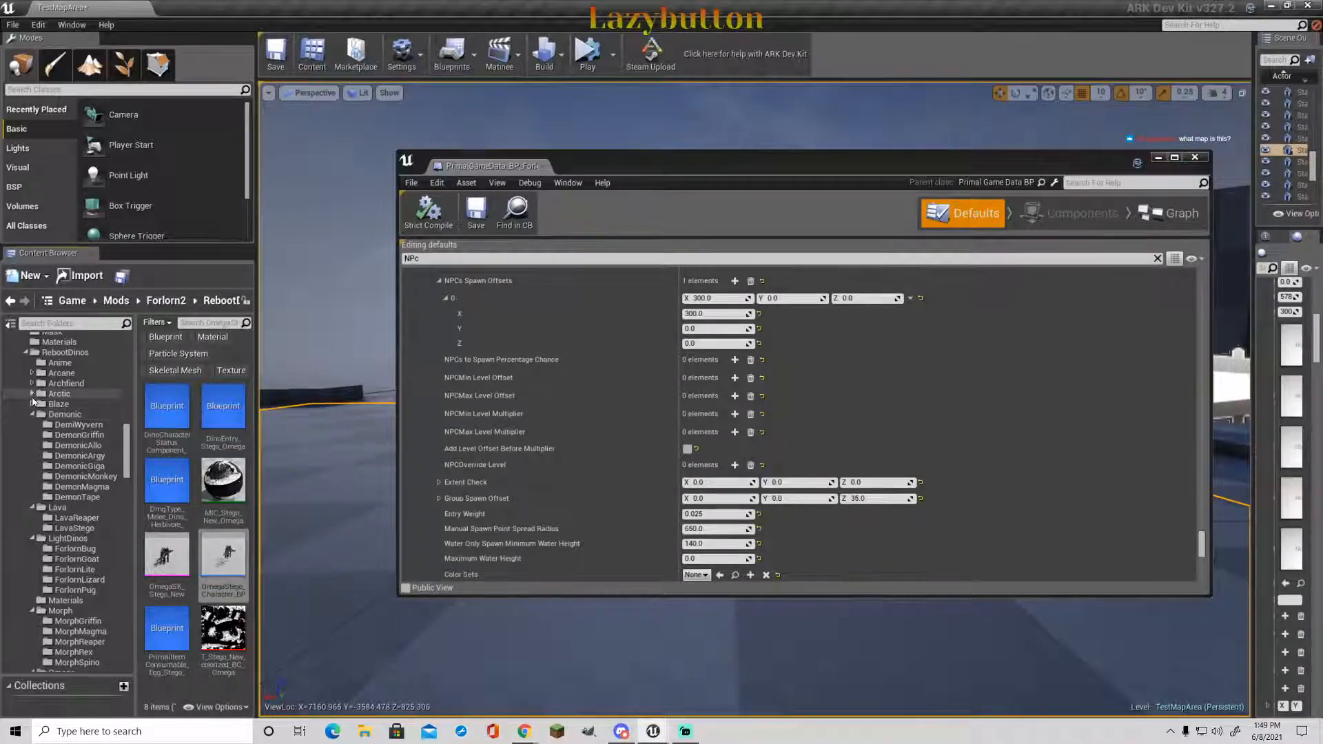
pyautogui.click(32, 404)
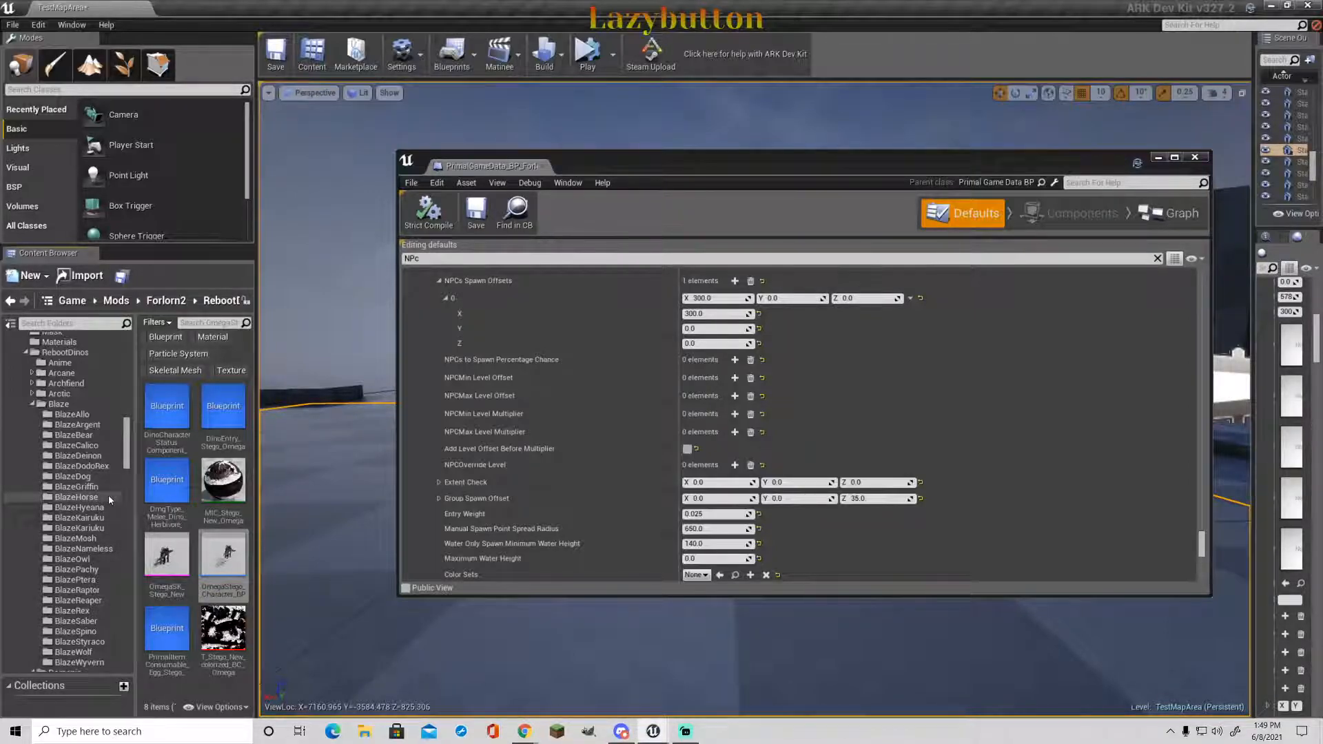
pyautogui.scroll(-2, 108, 495)
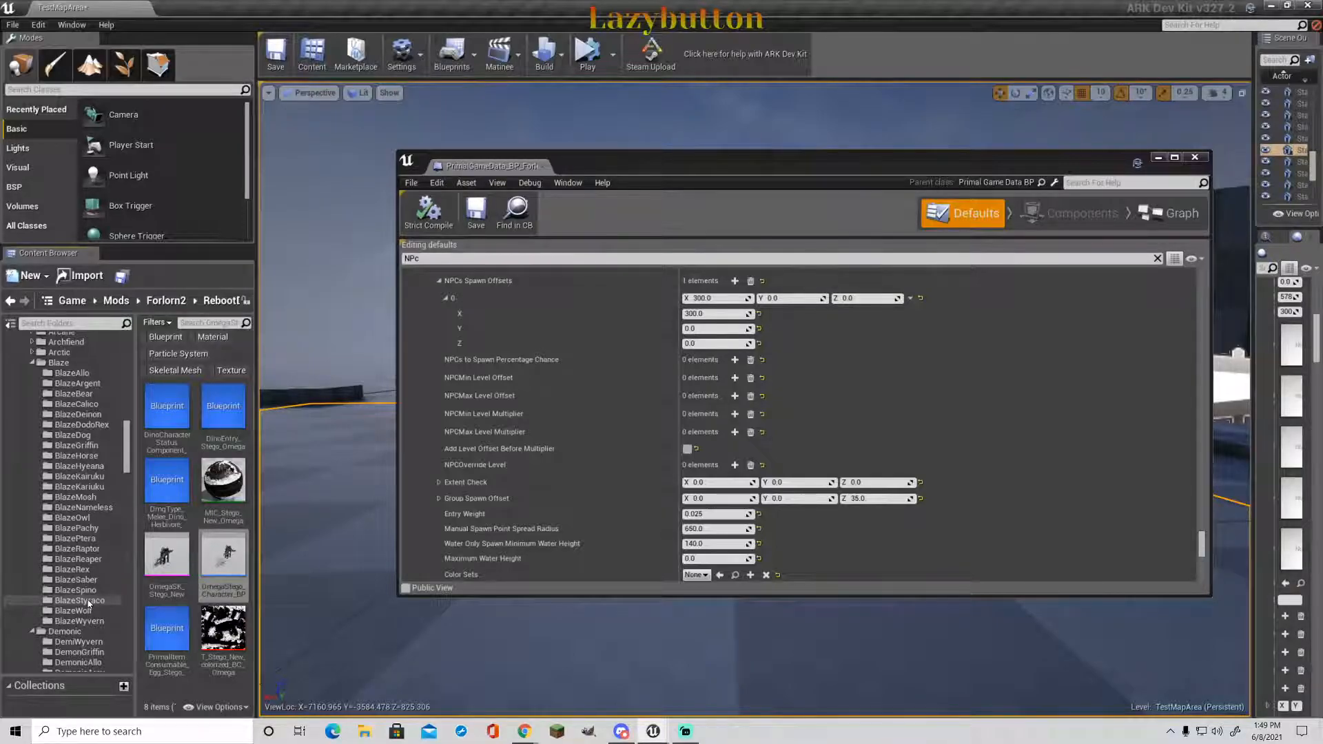
pyautogui.click(88, 602)
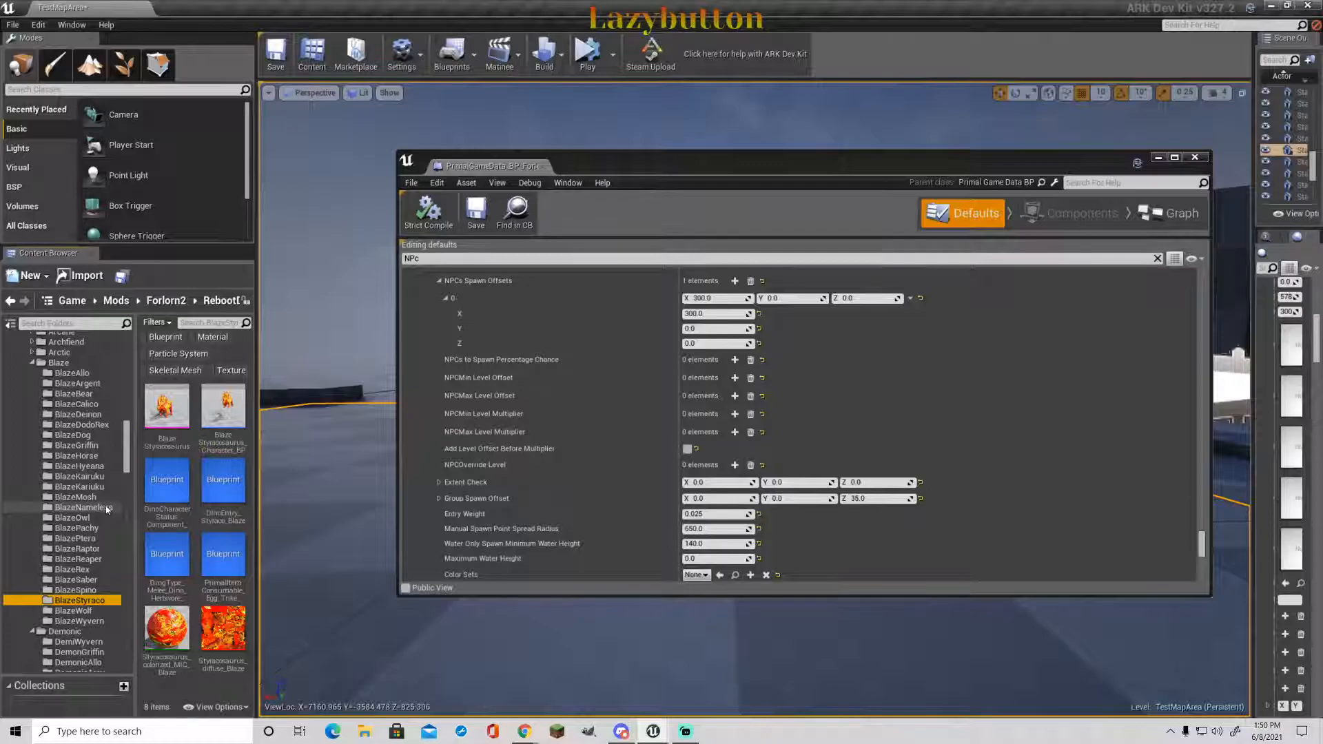
# - Add a fourth entry to the Additional NPCSpawn Entries of the DinoSpawnEntriesGrassland container
pyautogui.scroll(8, 732, 381)
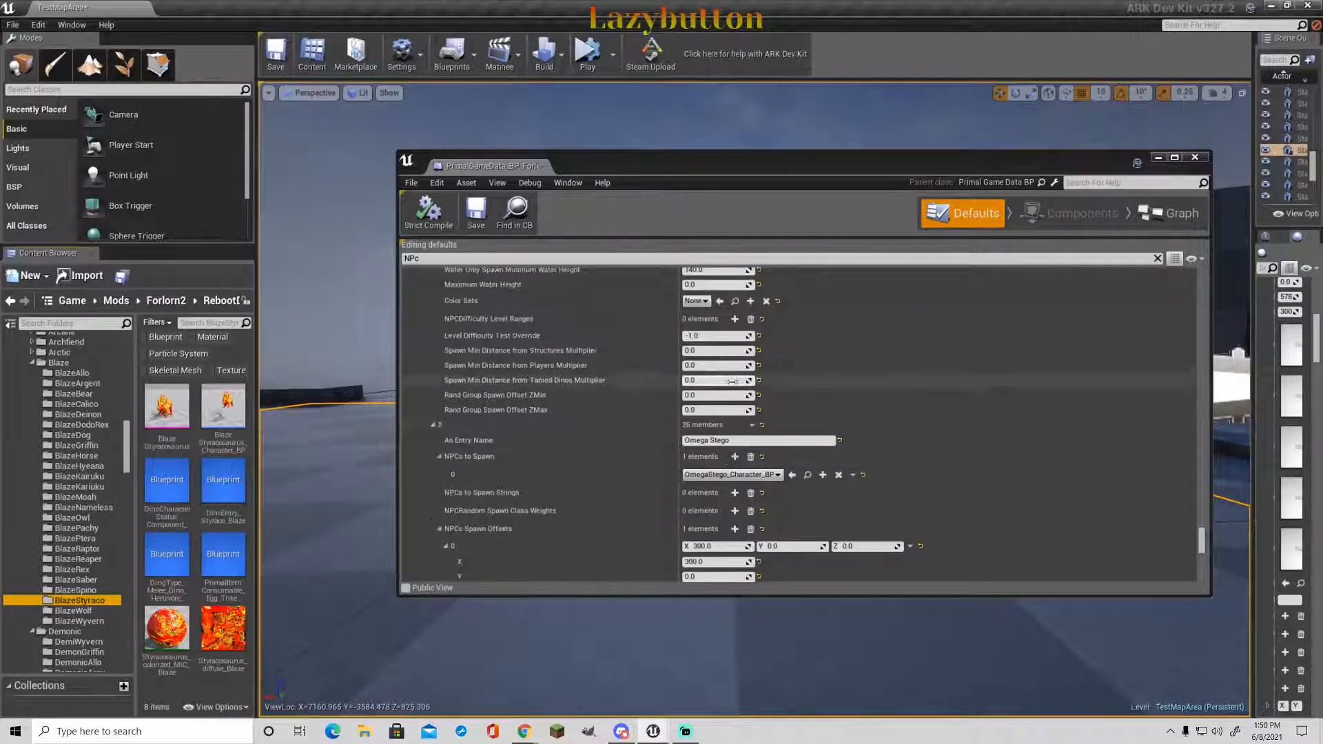
pyautogui.scroll(9, 774, 446)
pyautogui.scroll(10, 780, 447)
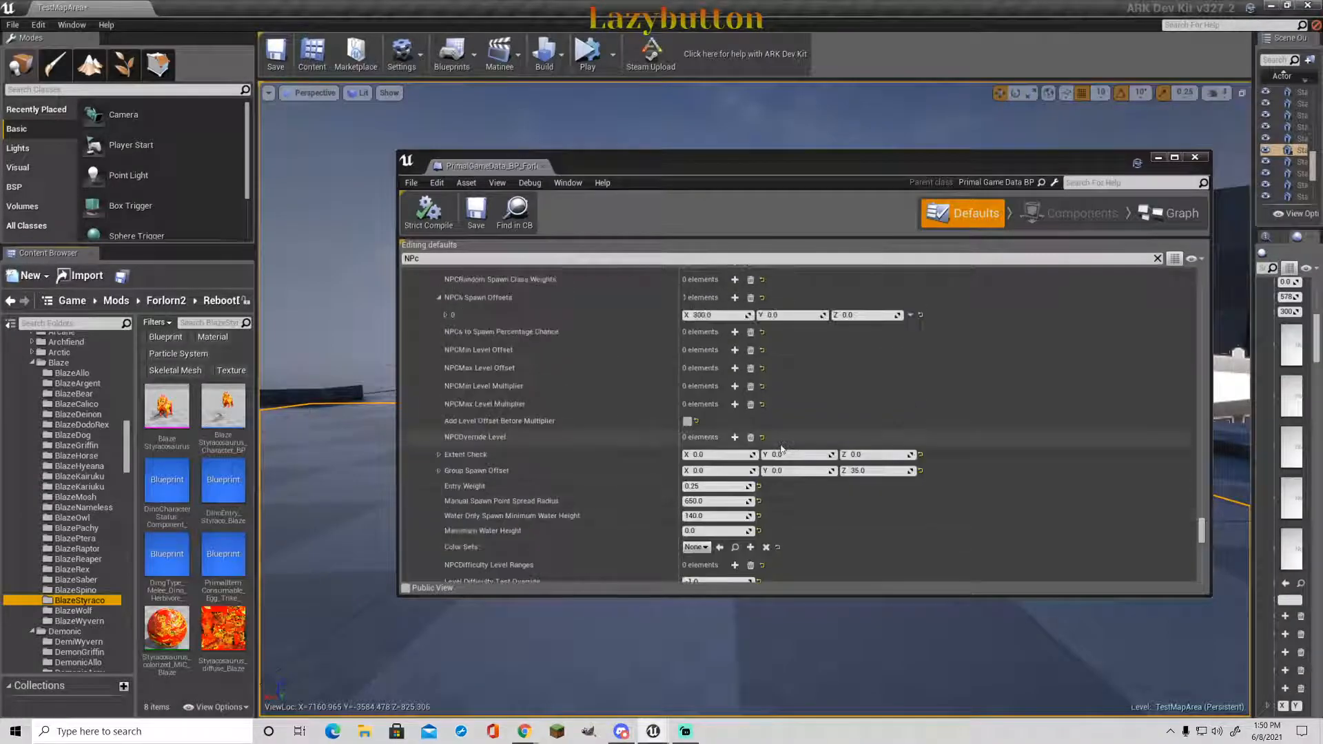
pyautogui.scroll(-8, 781, 448)
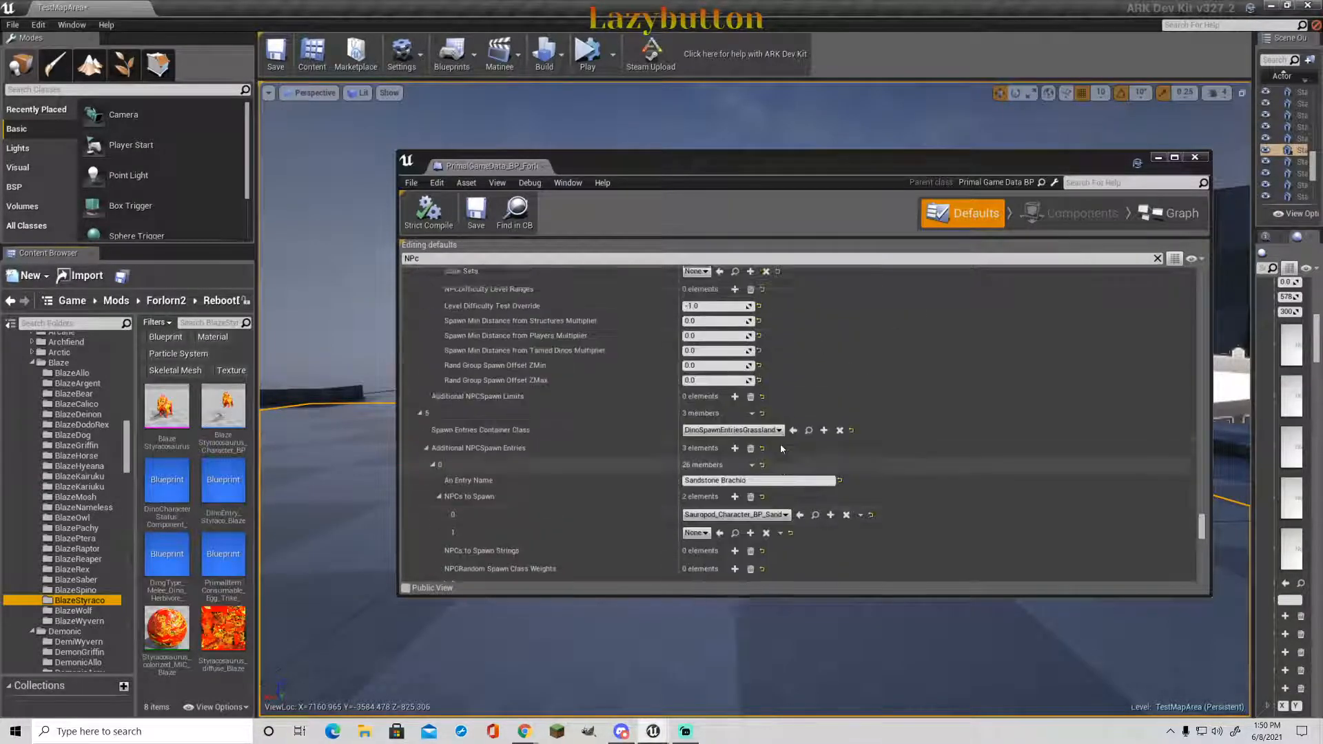
pyautogui.click(734, 469)
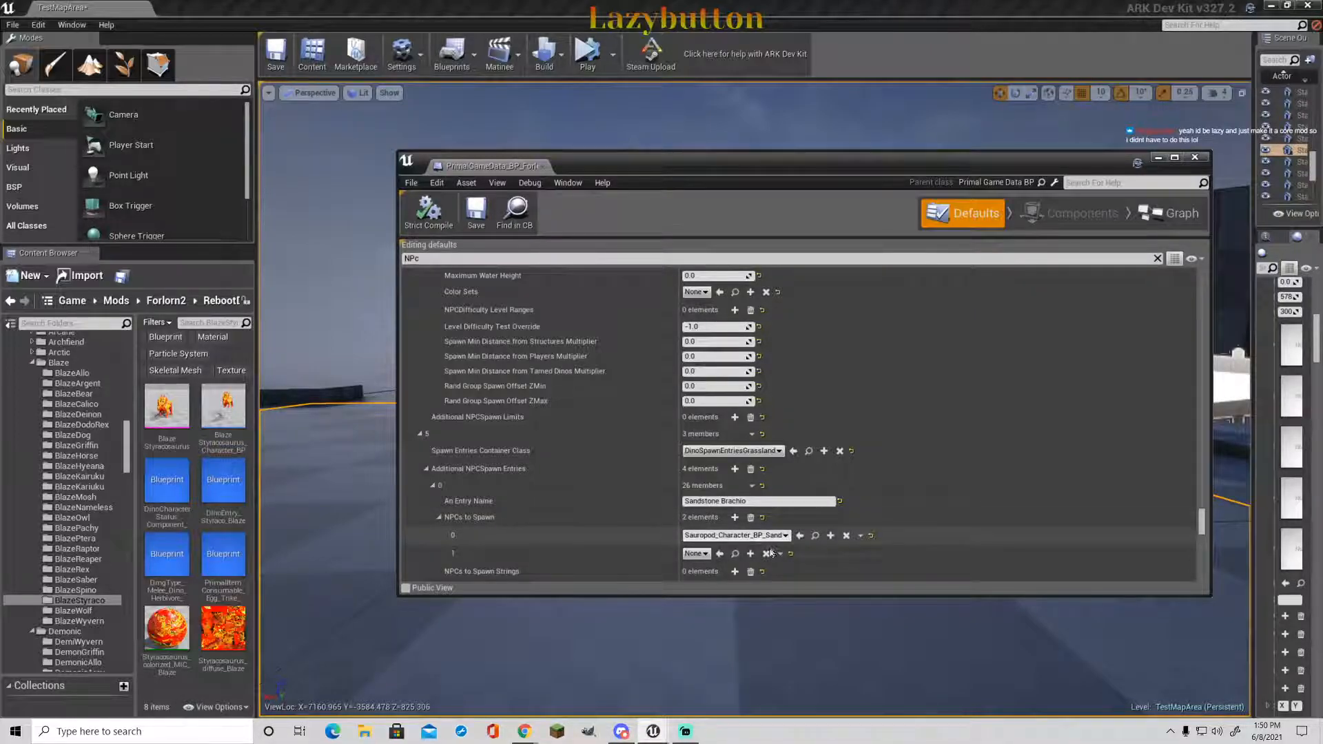
pyautogui.scroll(-6, 893, 499)
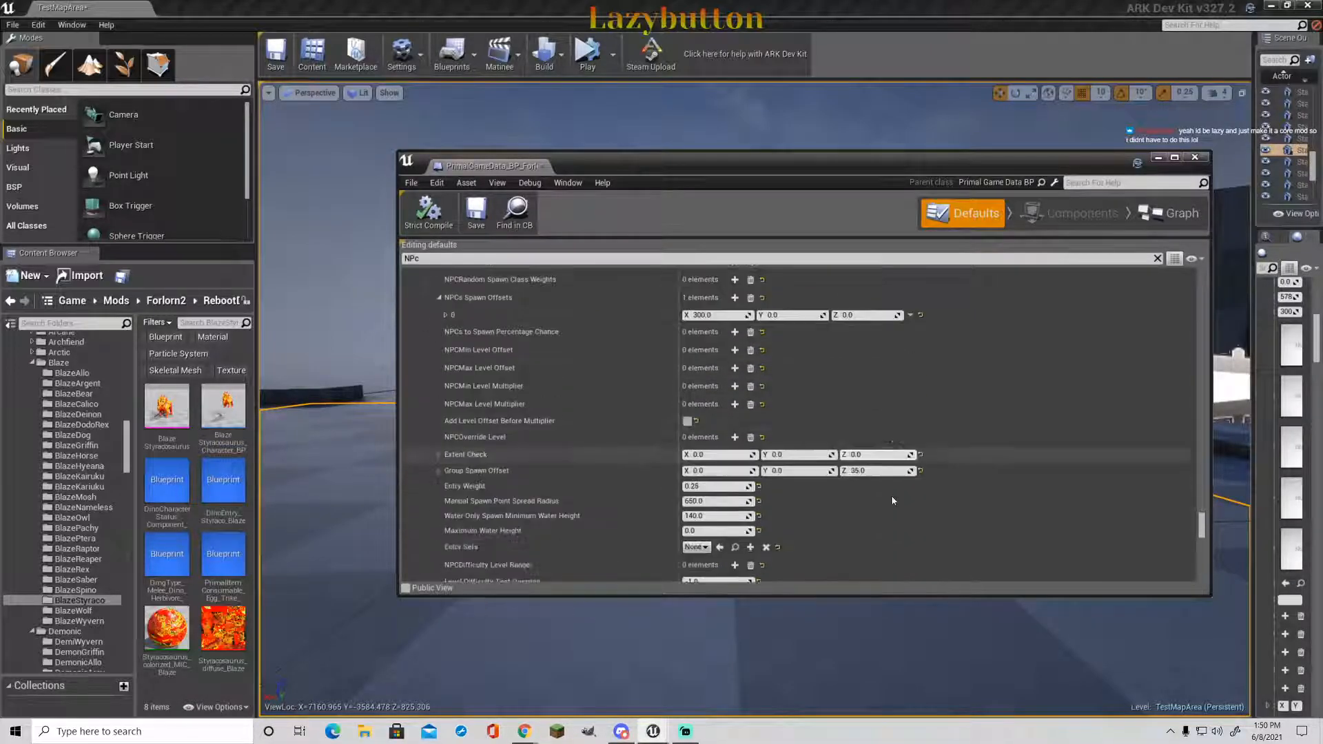
# - Name the fourth Additional NPCSpawn Entry "Blaze Styraco", reusing the Dino Name Tag from the DinoEntry_Styraco_Blaze blueprint
pyautogui.scroll(3, 842, 539)
pyautogui.scroll(-8, 827, 512)
pyautogui.scroll(-5, 824, 507)
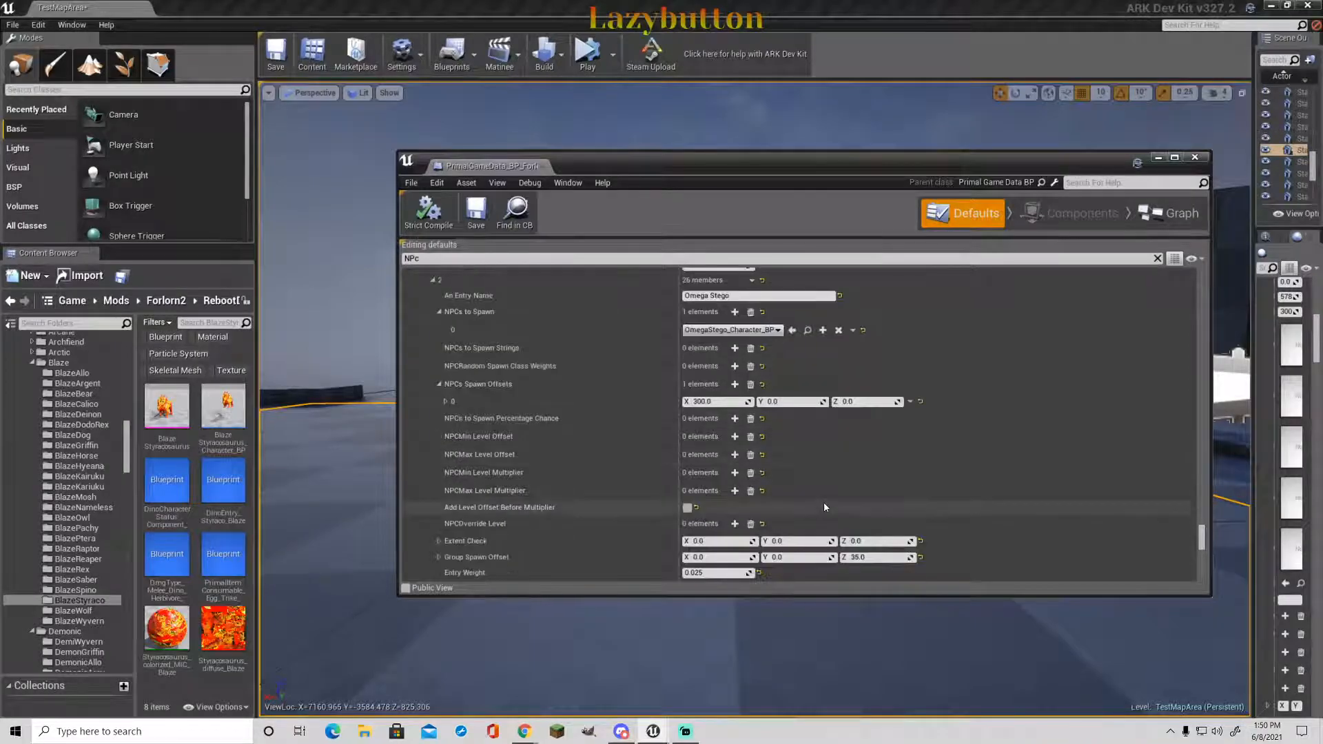
pyautogui.scroll(-5, 824, 507)
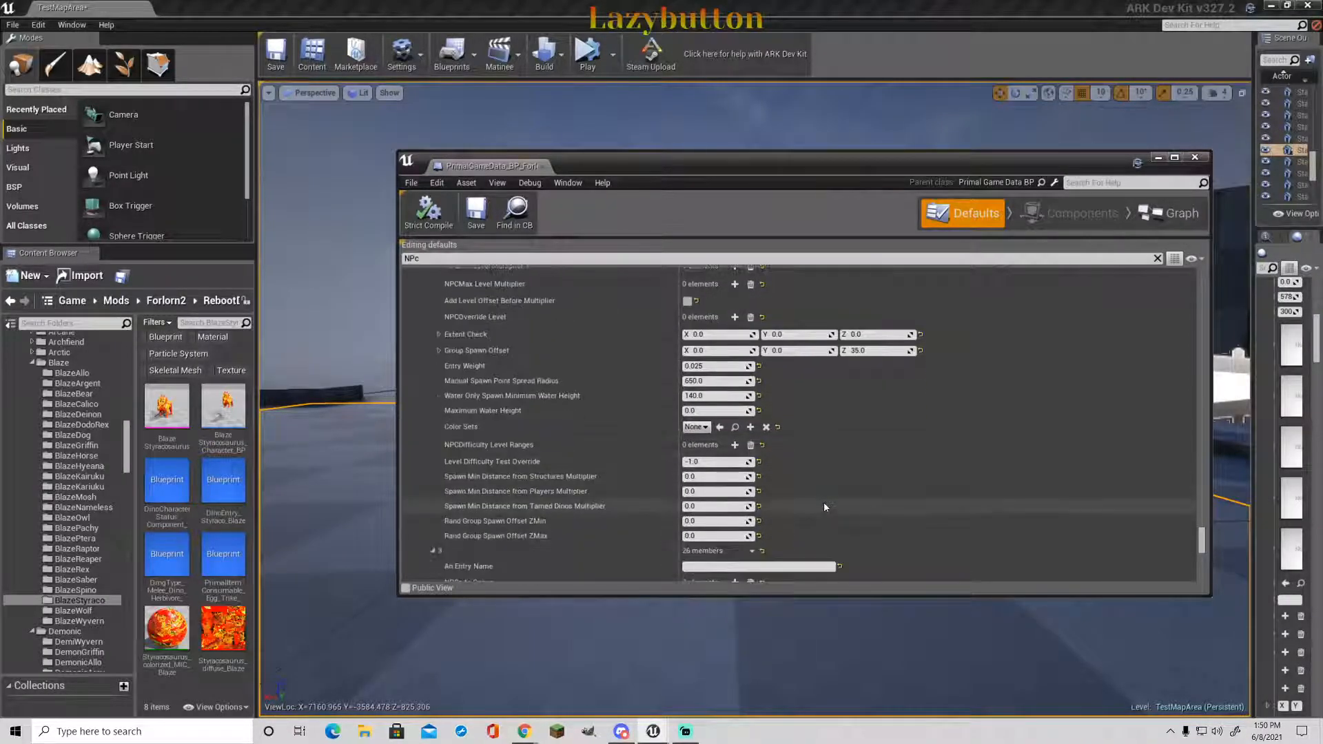
pyautogui.scroll(-2, 824, 507)
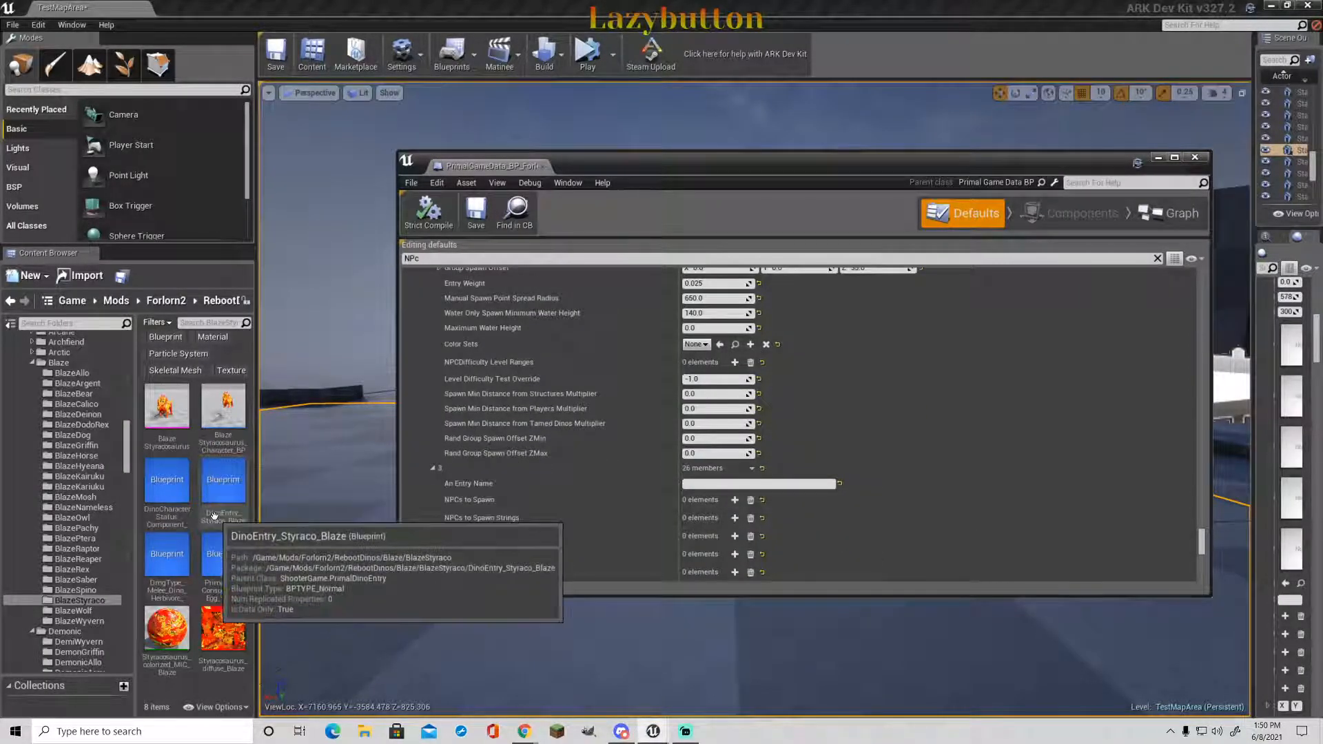
pyautogui.moveTo(213, 516); pyautogui.dragTo(642, 297)
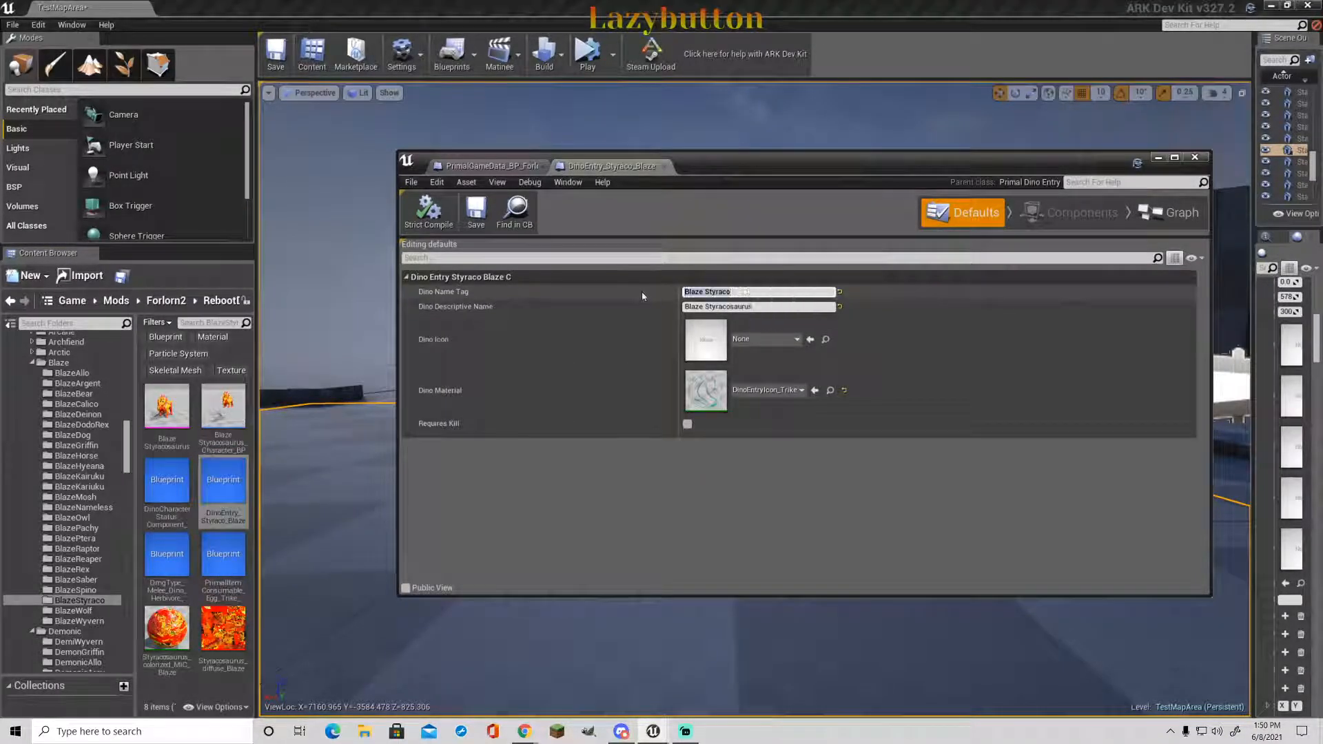
pyautogui.click(664, 166)
pyautogui.click(717, 484)
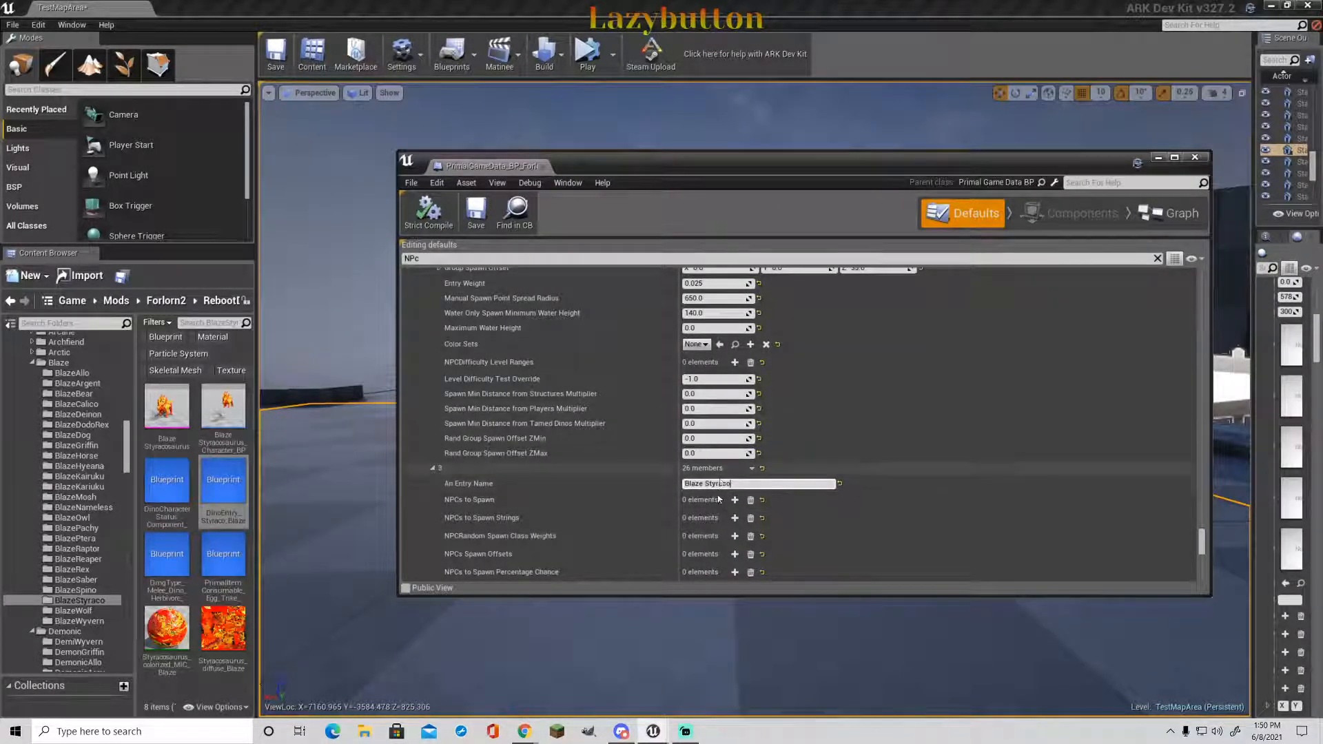
# - Add an NPCs to Spawn element to the Blaze Styraco entry and assign BlazeStyracosaurus_Character_BP to it
pyautogui.click(734, 500)
pyautogui.click(223, 413)
pyautogui.click(719, 518)
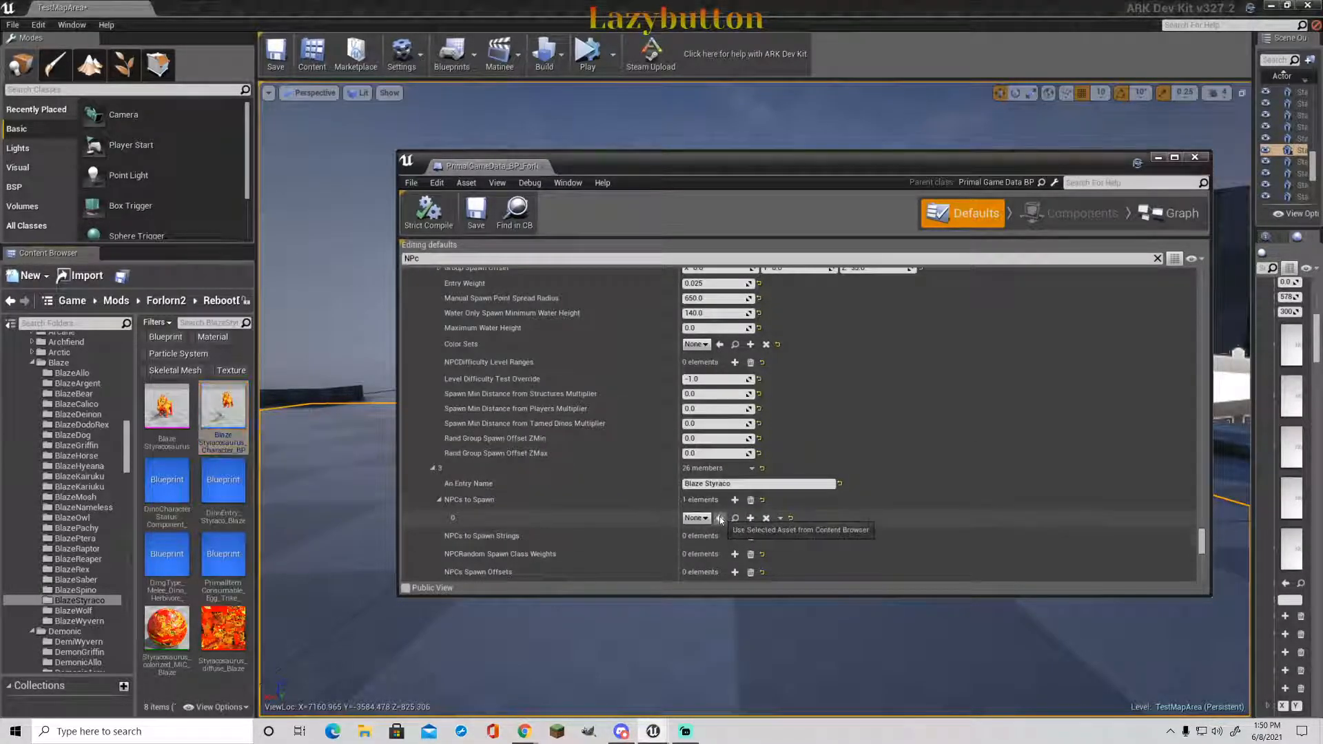
# - Add an NPCs Spawn Offsets element to the Blaze Styraco entry with an X offset of 300
pyautogui.scroll(-3, 748, 532)
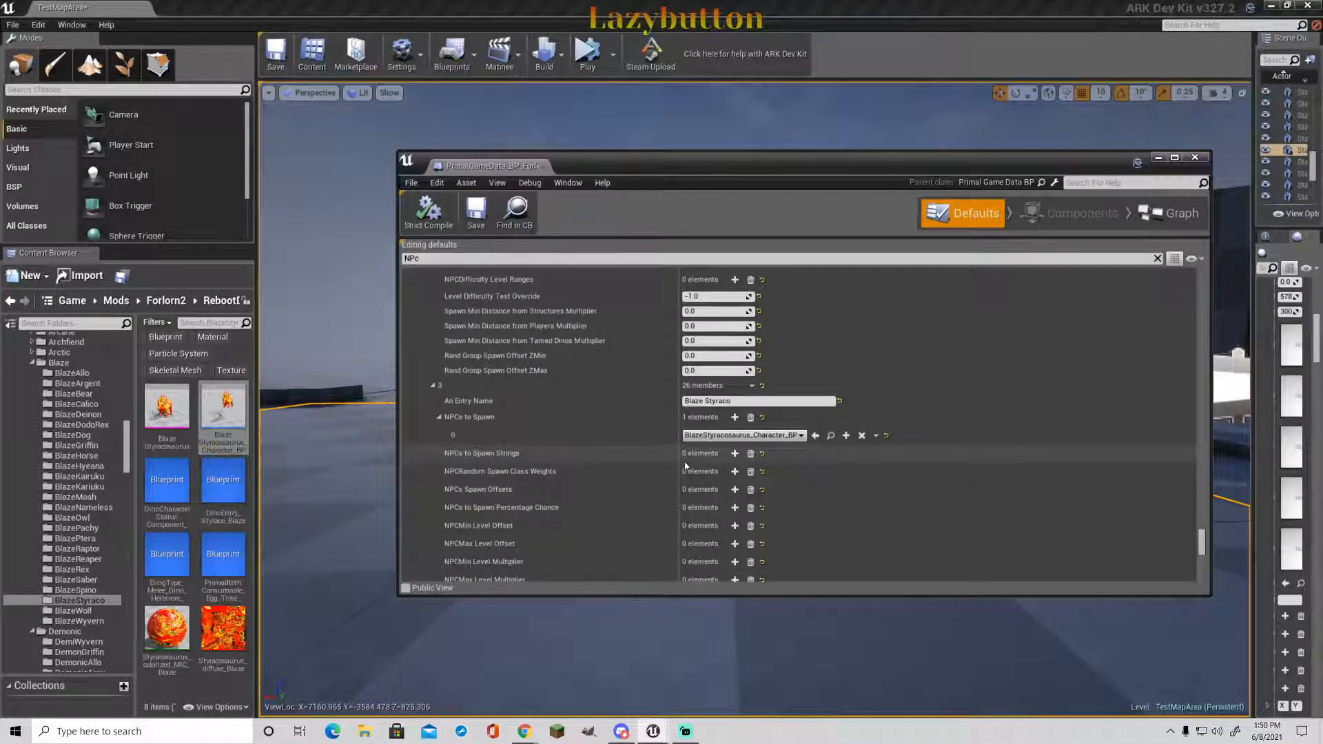
pyautogui.click(735, 490)
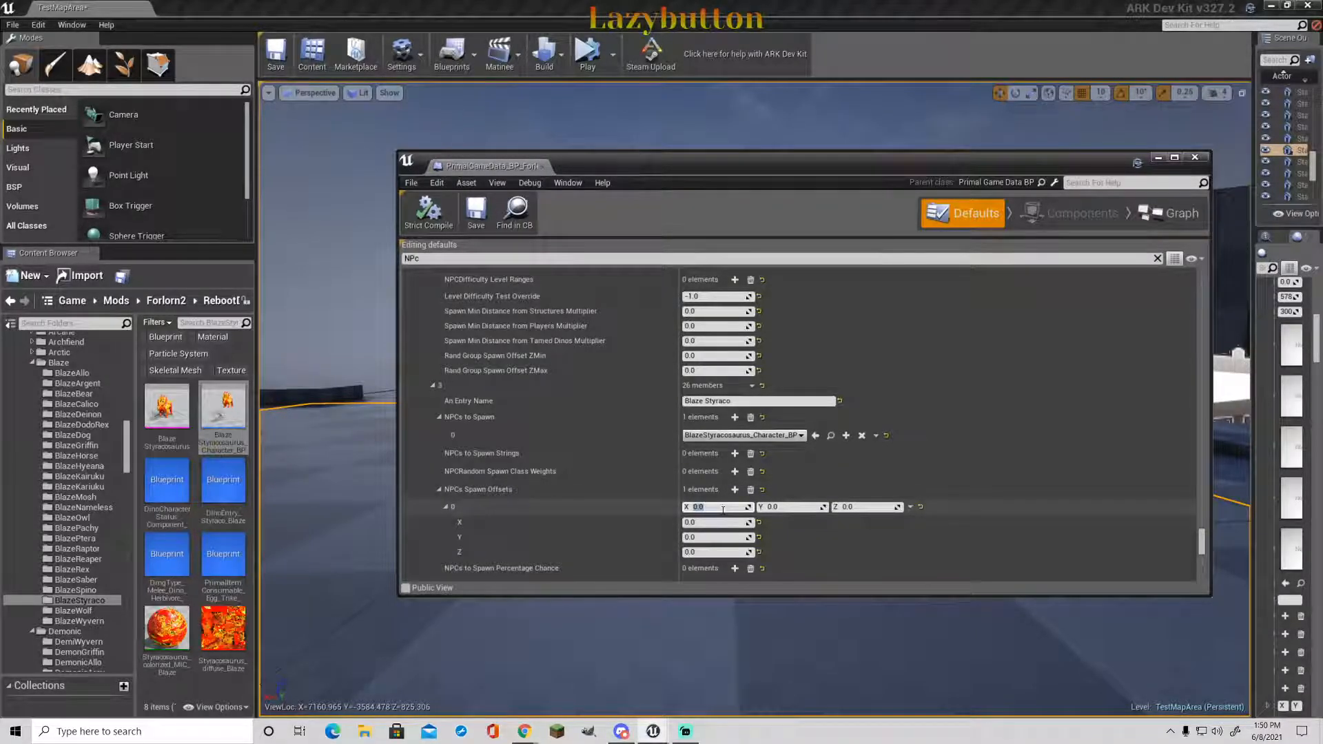
pyautogui.scroll(-3, 722, 510)
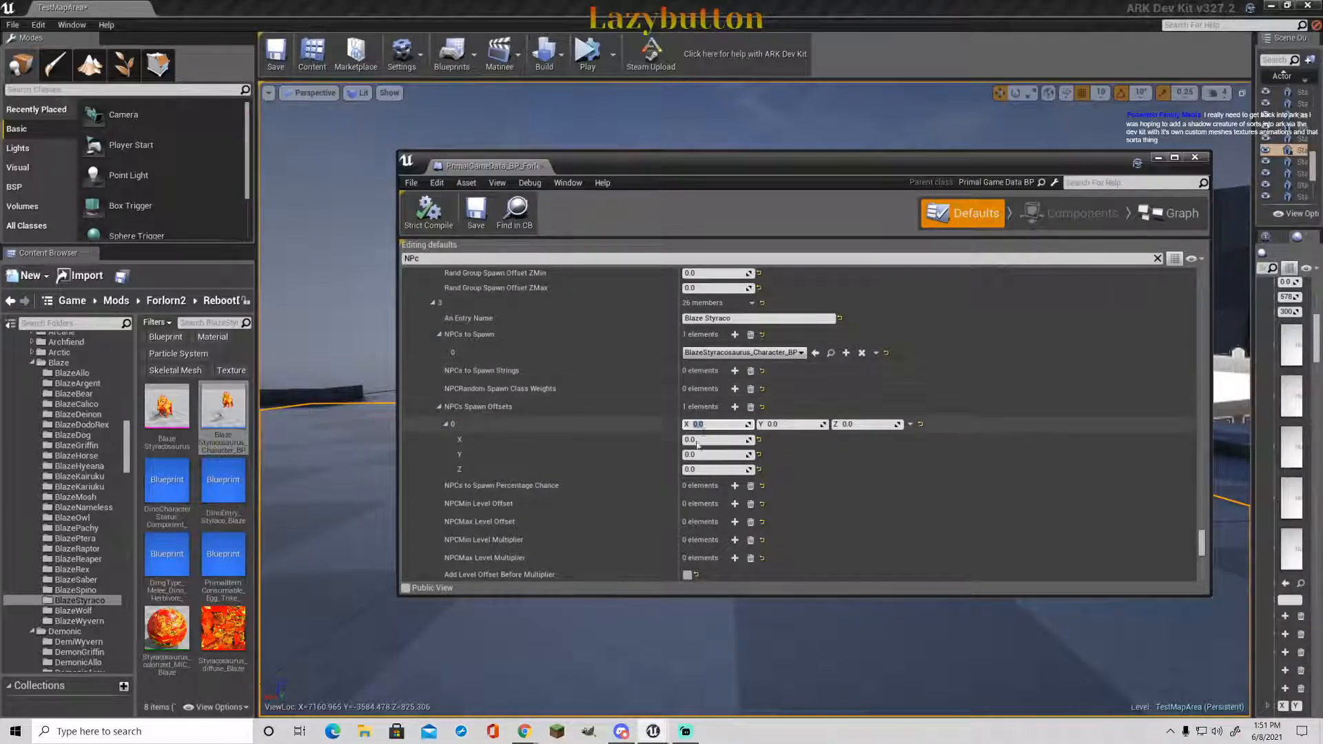
pyautogui.scroll(-2, 639, 493)
pyautogui.scroll(-3, 639, 494)
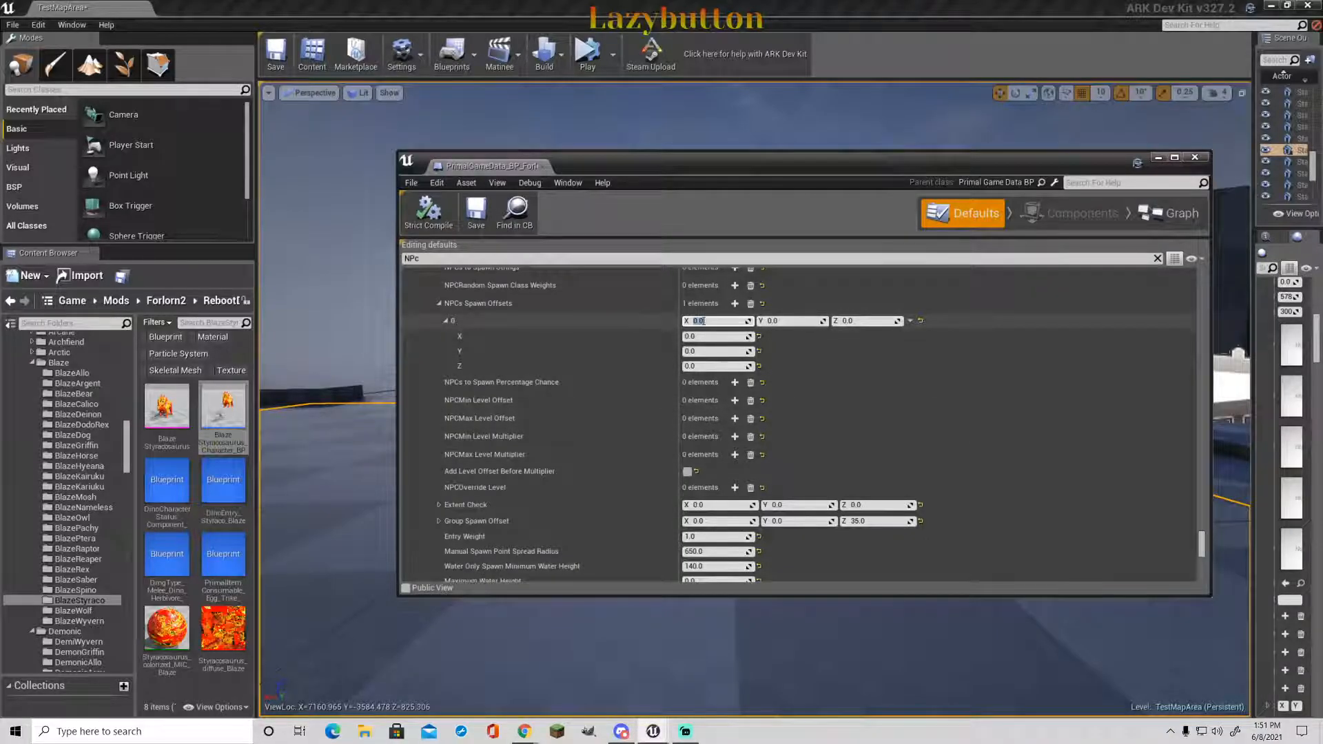
pyautogui.click(724, 505)
# - Set the Blaze Styraco entry's Entry Weight to 0.25
pyautogui.click(710, 536)
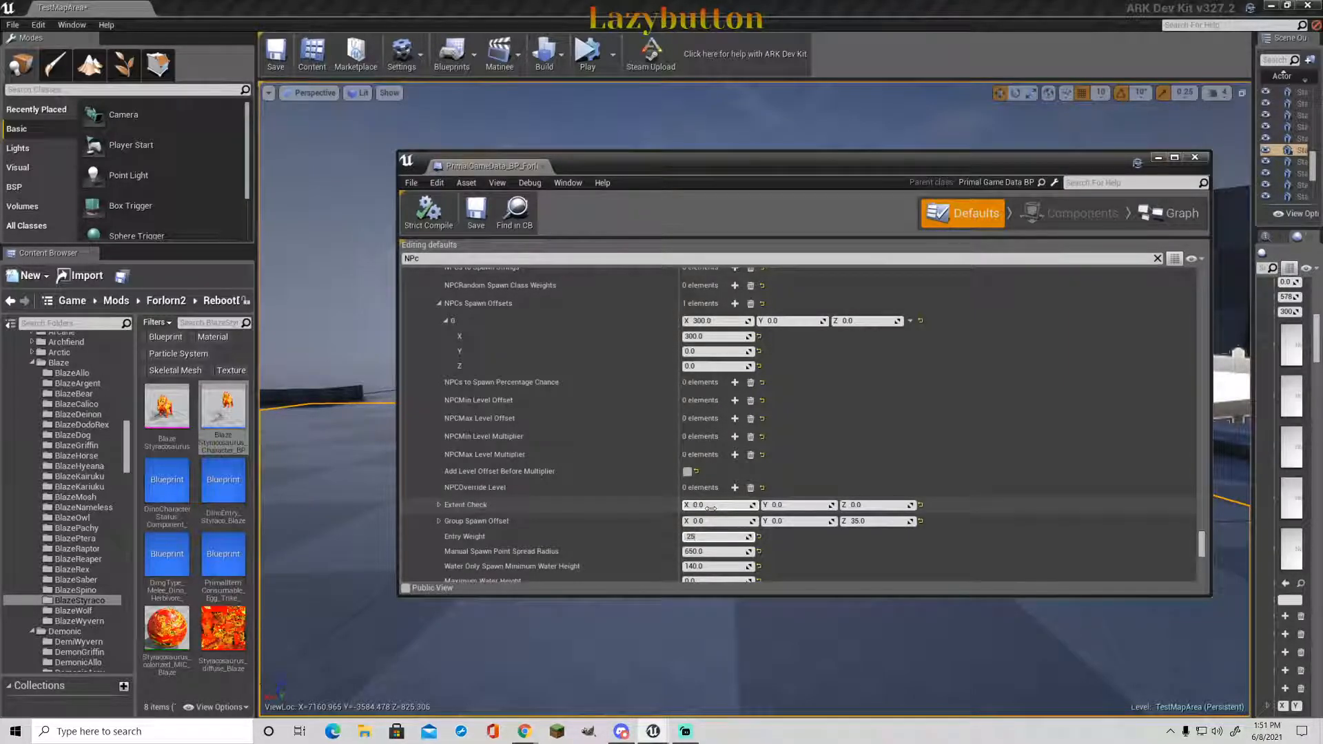
pyautogui.click(923, 431)
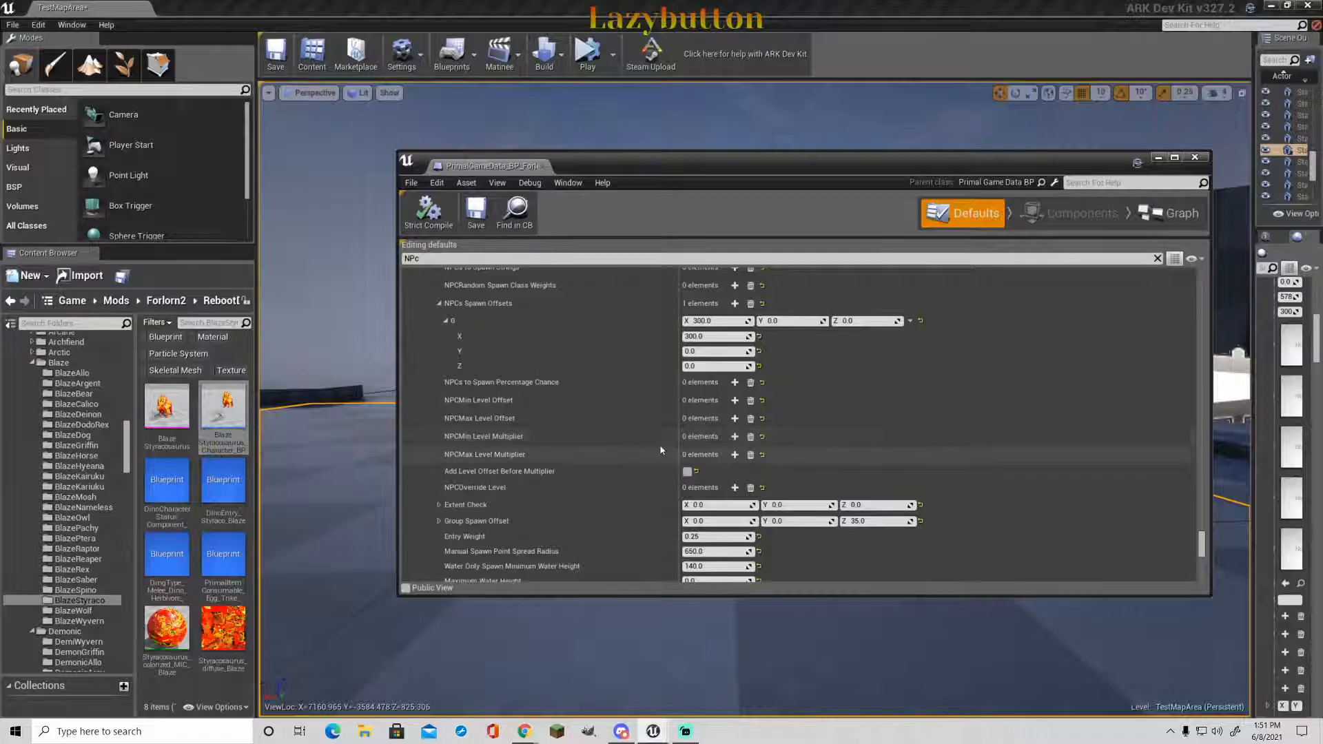
pyautogui.click(497, 232)
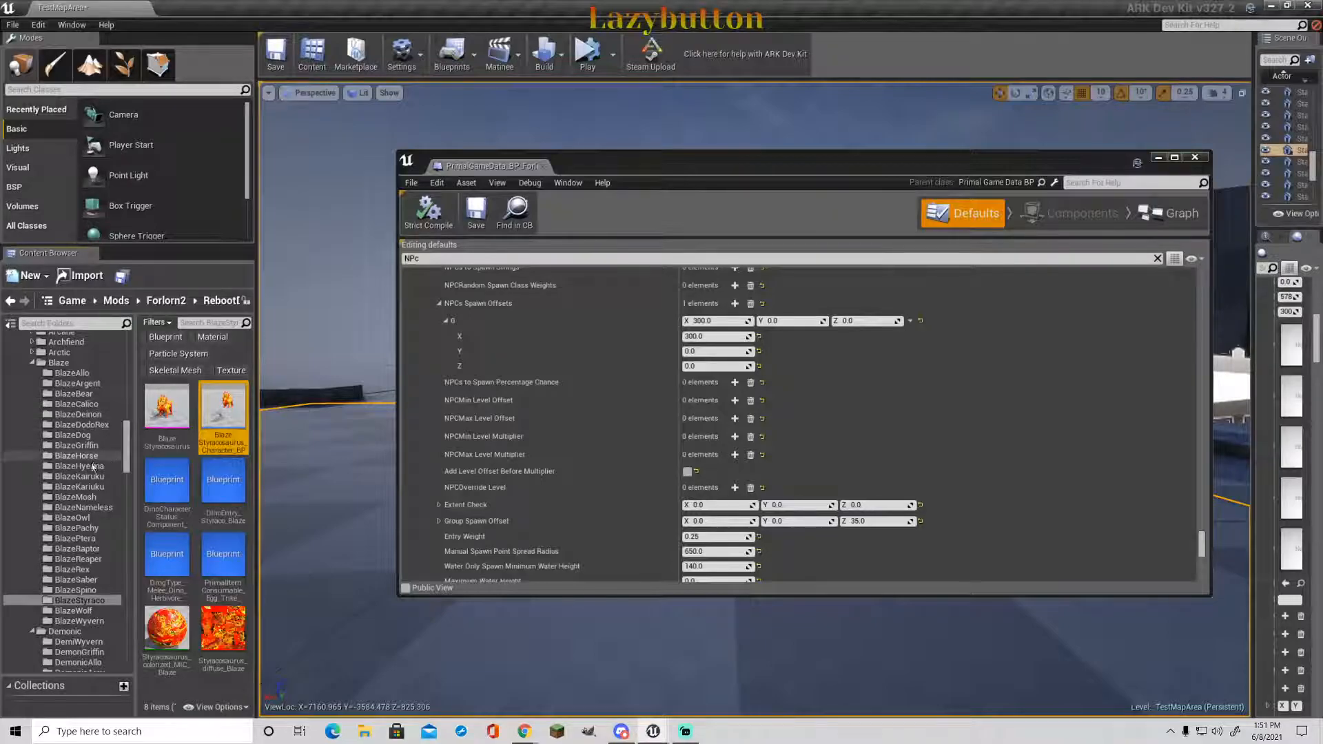
# - Expand the Arctic folder under RebootDinos and review the Omega Stego and Blaze Styraco spawn entries
pyautogui.scroll(2, 76, 448)
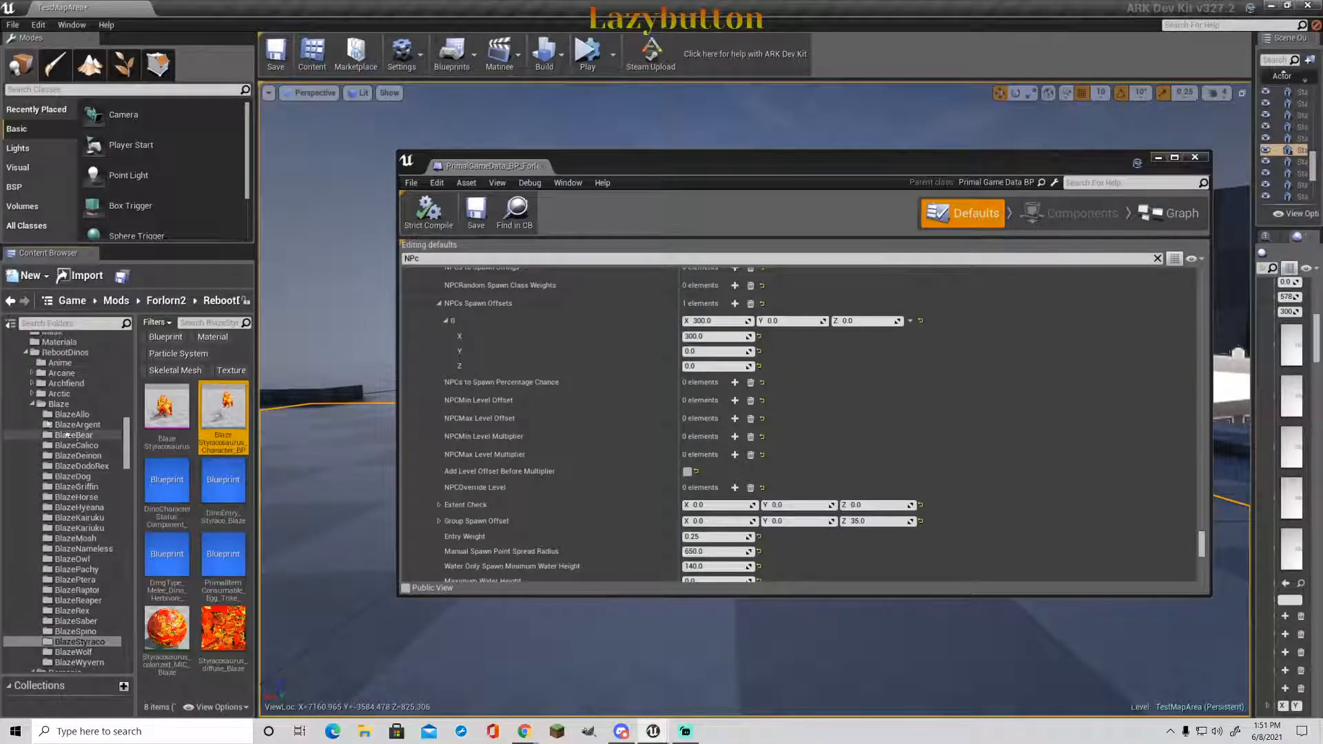
pyautogui.click(31, 394)
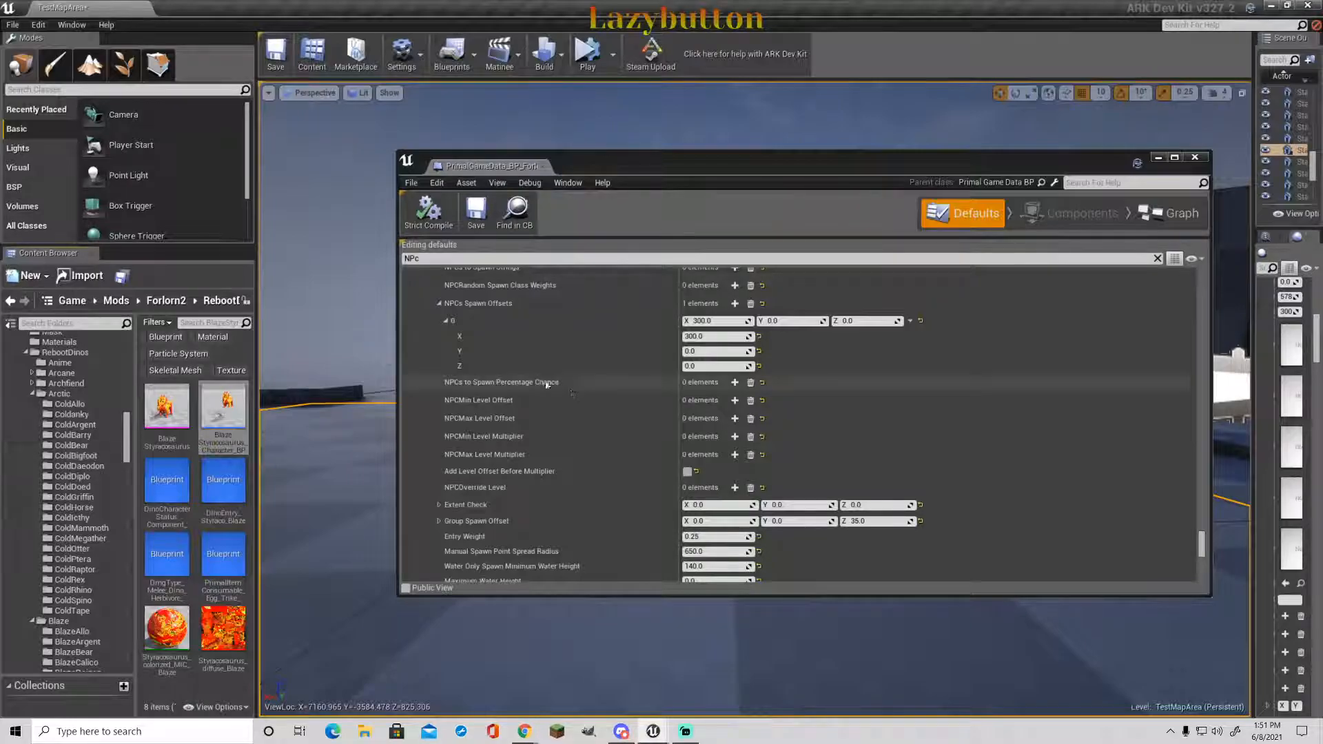
pyautogui.scroll(5, 638, 394)
pyautogui.scroll(3, 653, 393)
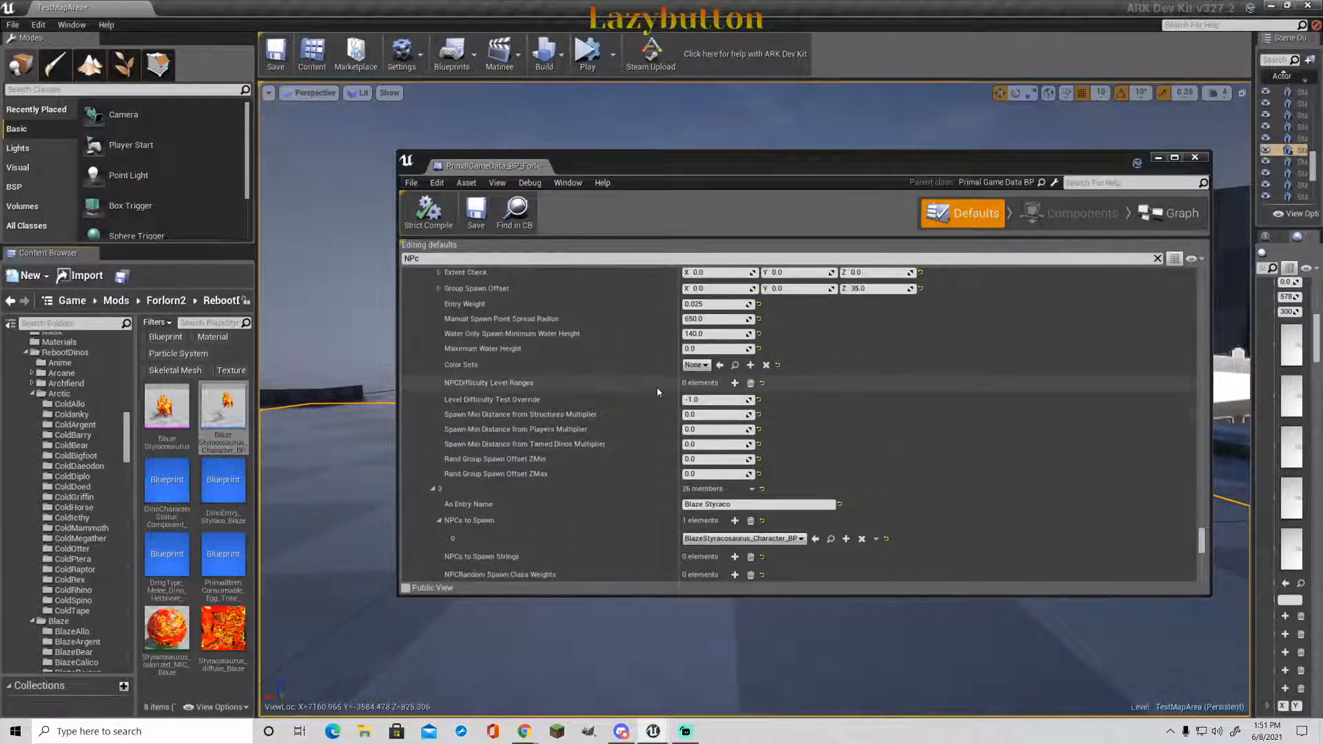
pyautogui.scroll(5, 660, 427)
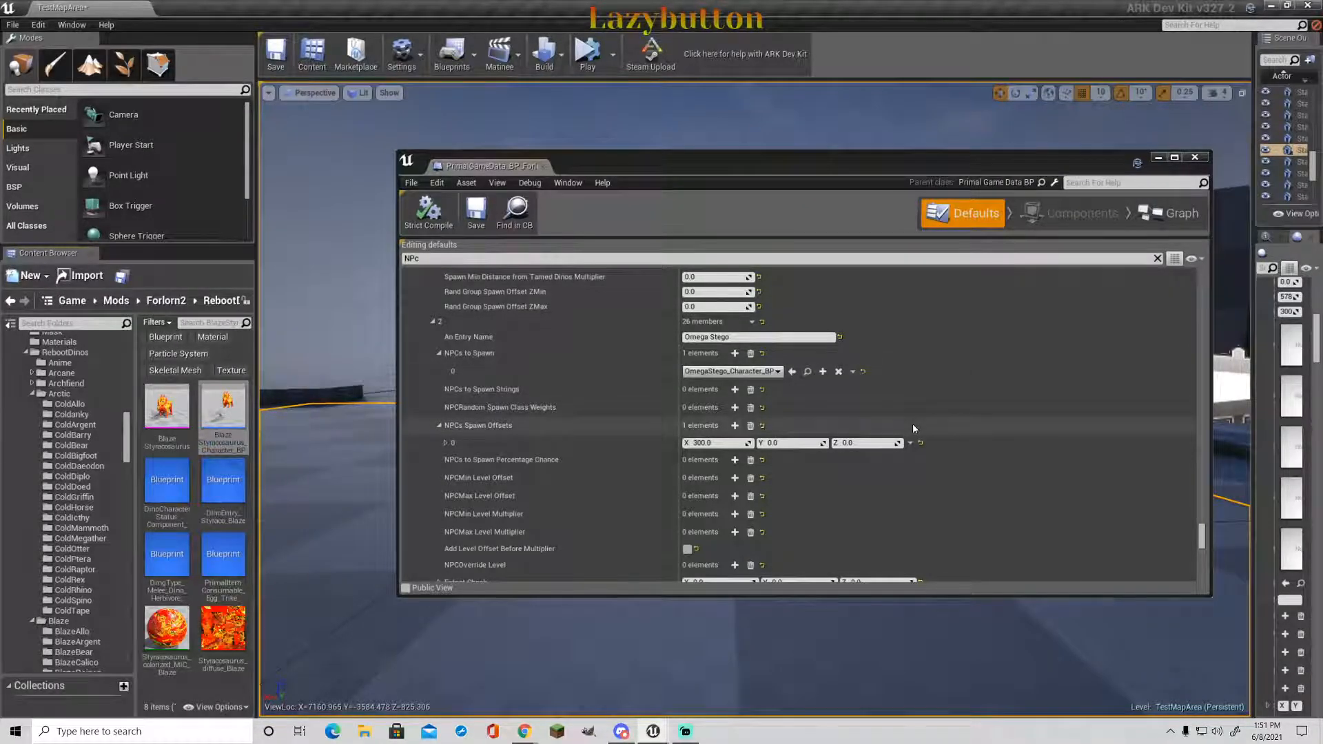
pyautogui.scroll(-6, 912, 423)
pyautogui.scroll(-15, 906, 413)
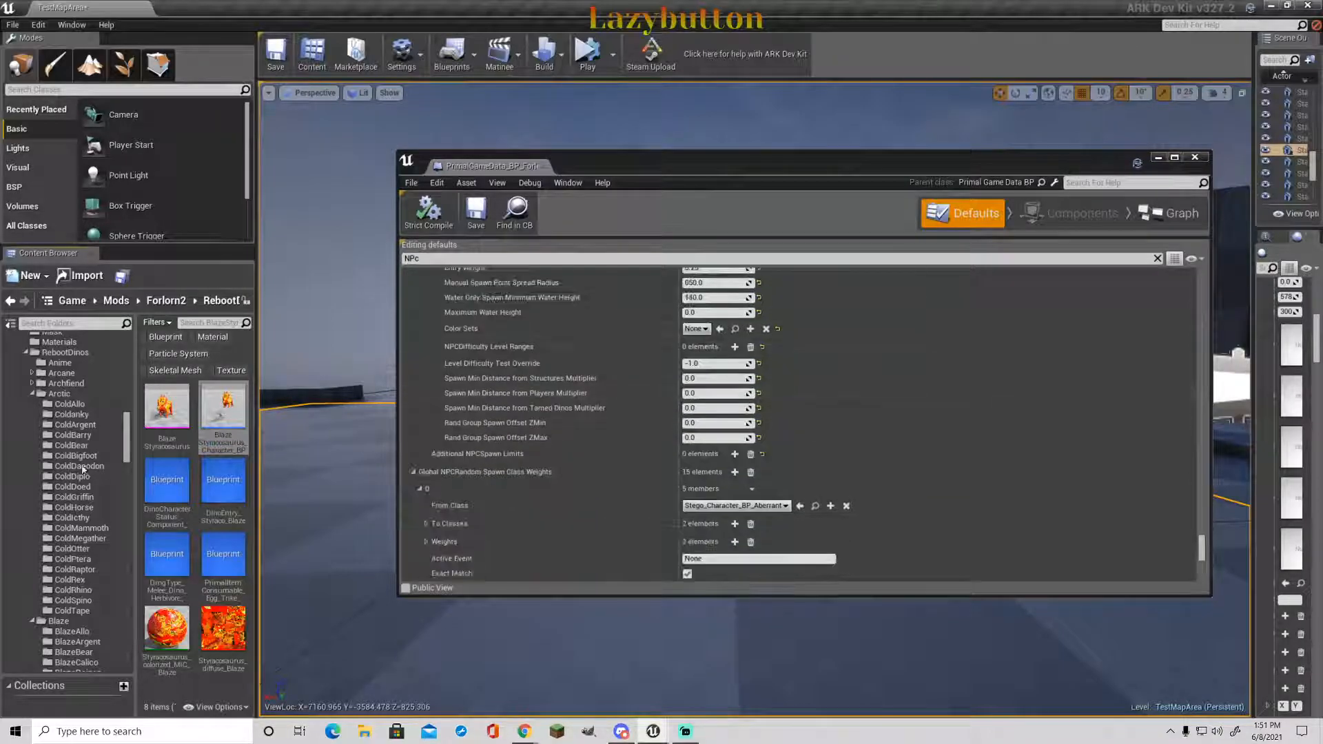
# - Open the DinoSpawnEntries_DarkWater blueprint from the PrimalEarth CoreBlueprints Spawners folder
pyautogui.scroll(-8, 114, 474)
pyautogui.scroll(-15, 104, 465)
pyautogui.scroll(-20, 88, 517)
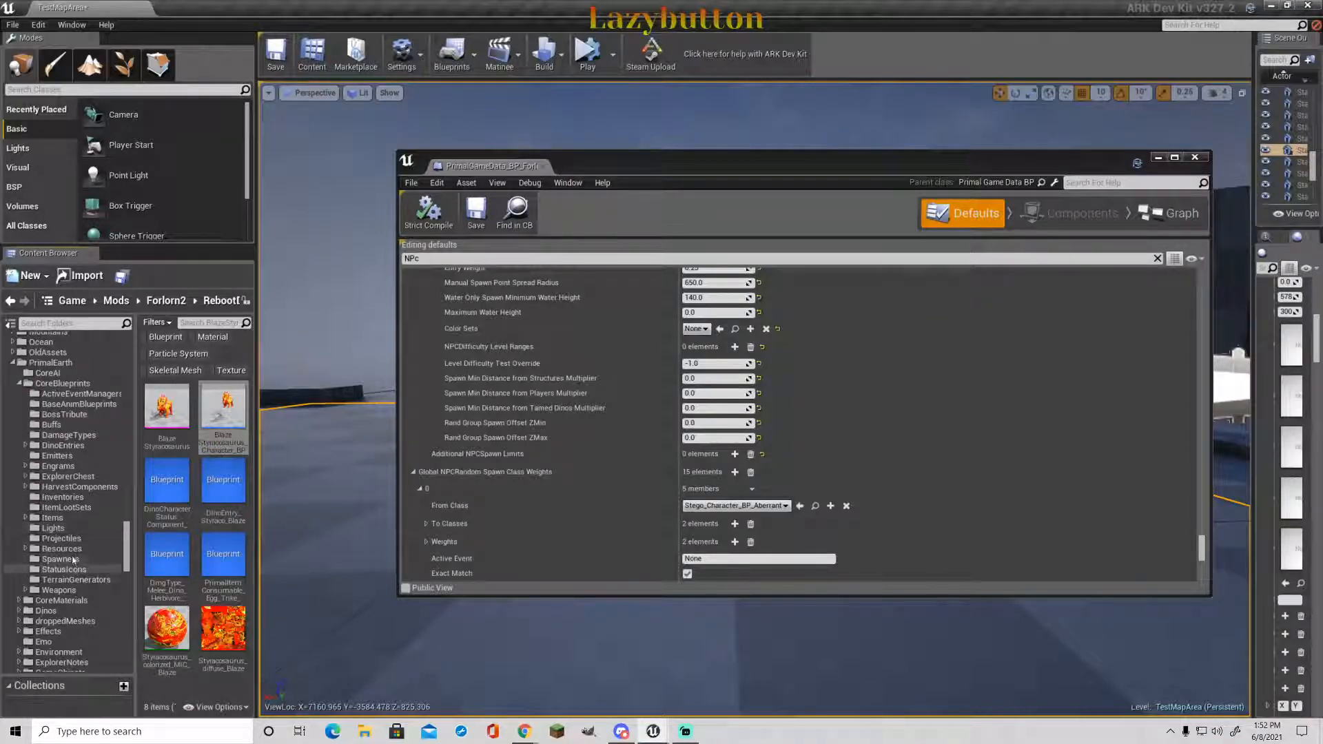
pyautogui.click(74, 560)
pyautogui.click(224, 425)
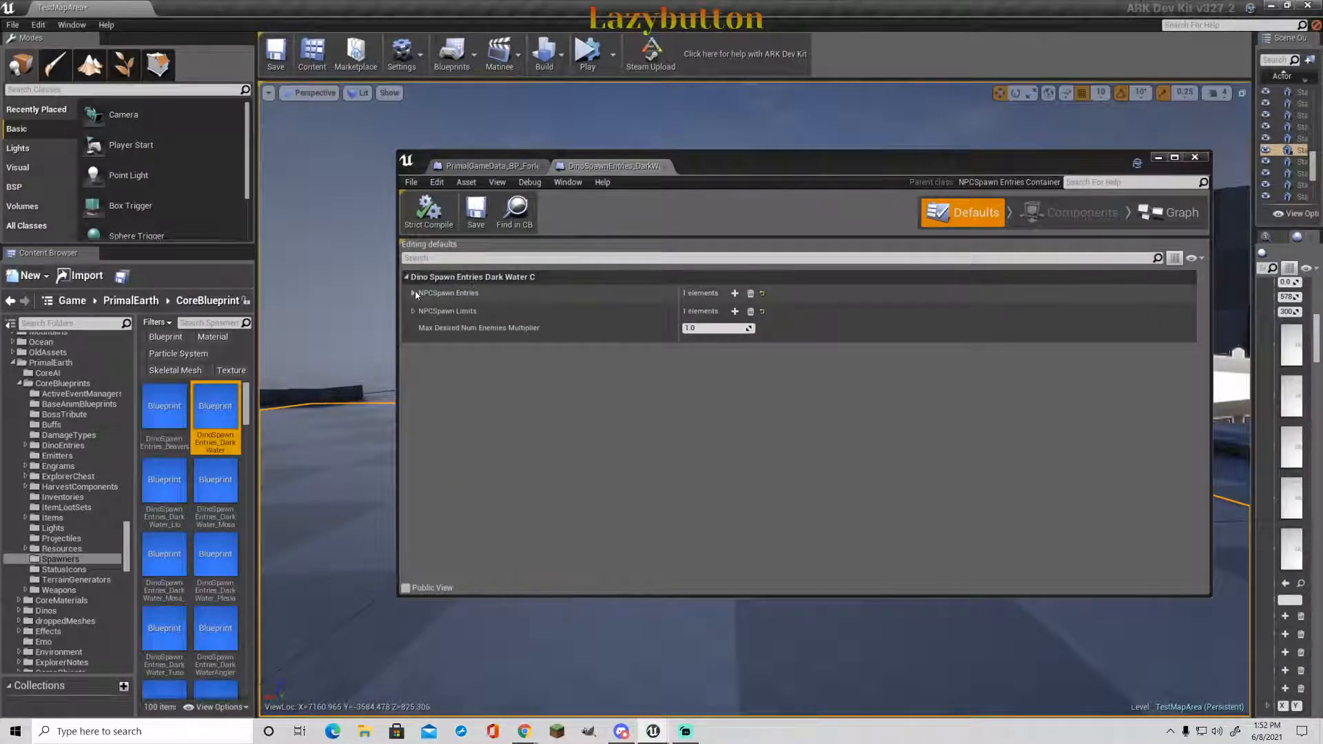
# - Examine the first NPCSpawn entry and the NPCSpawn Limits of the Dark Water container, closing the blueprint when done
pyautogui.click(414, 294)
pyautogui.click(426, 311)
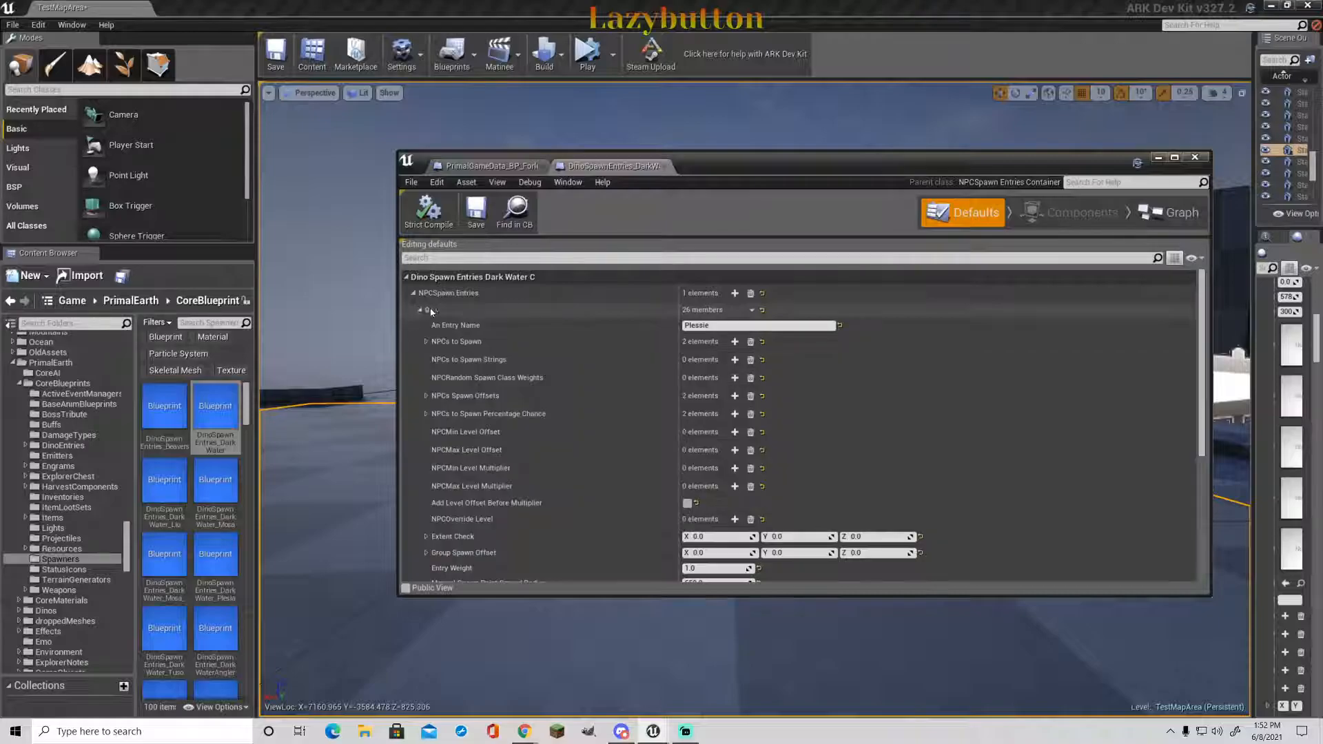
pyautogui.scroll(-3, 793, 439)
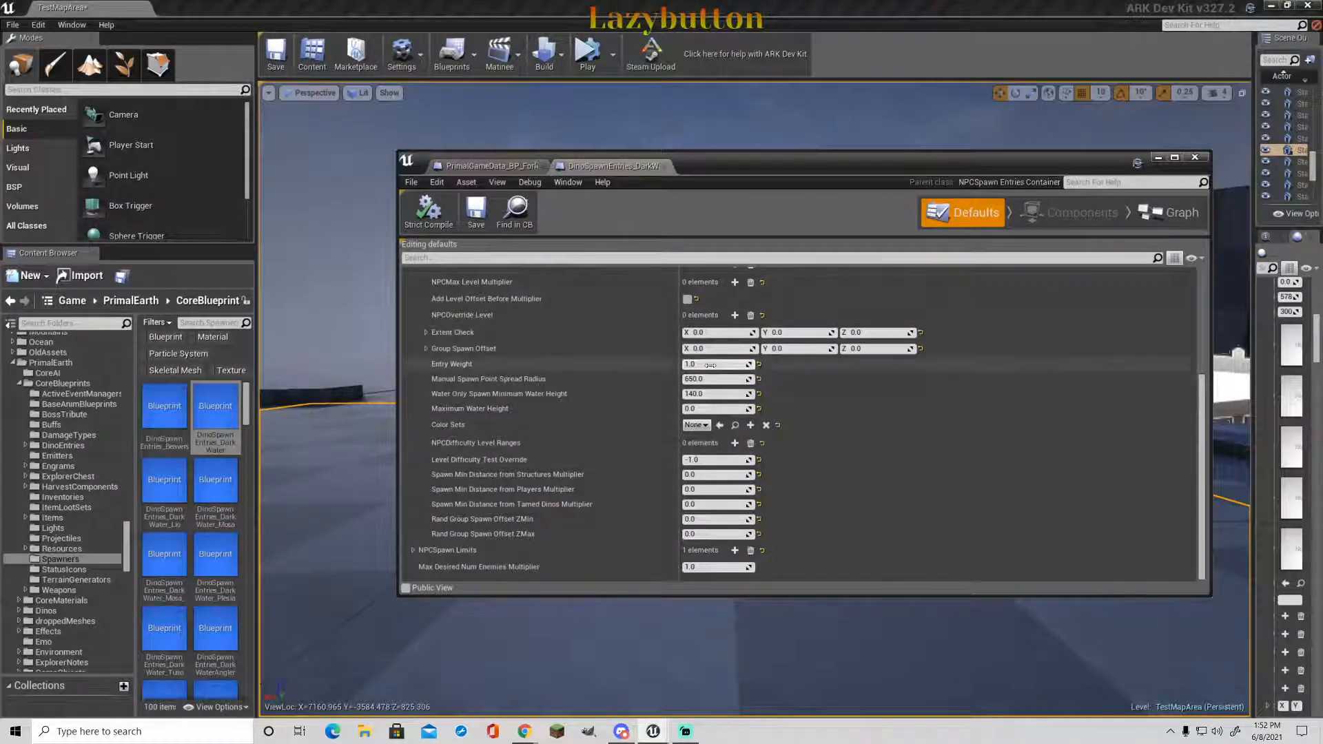
pyautogui.click(413, 550)
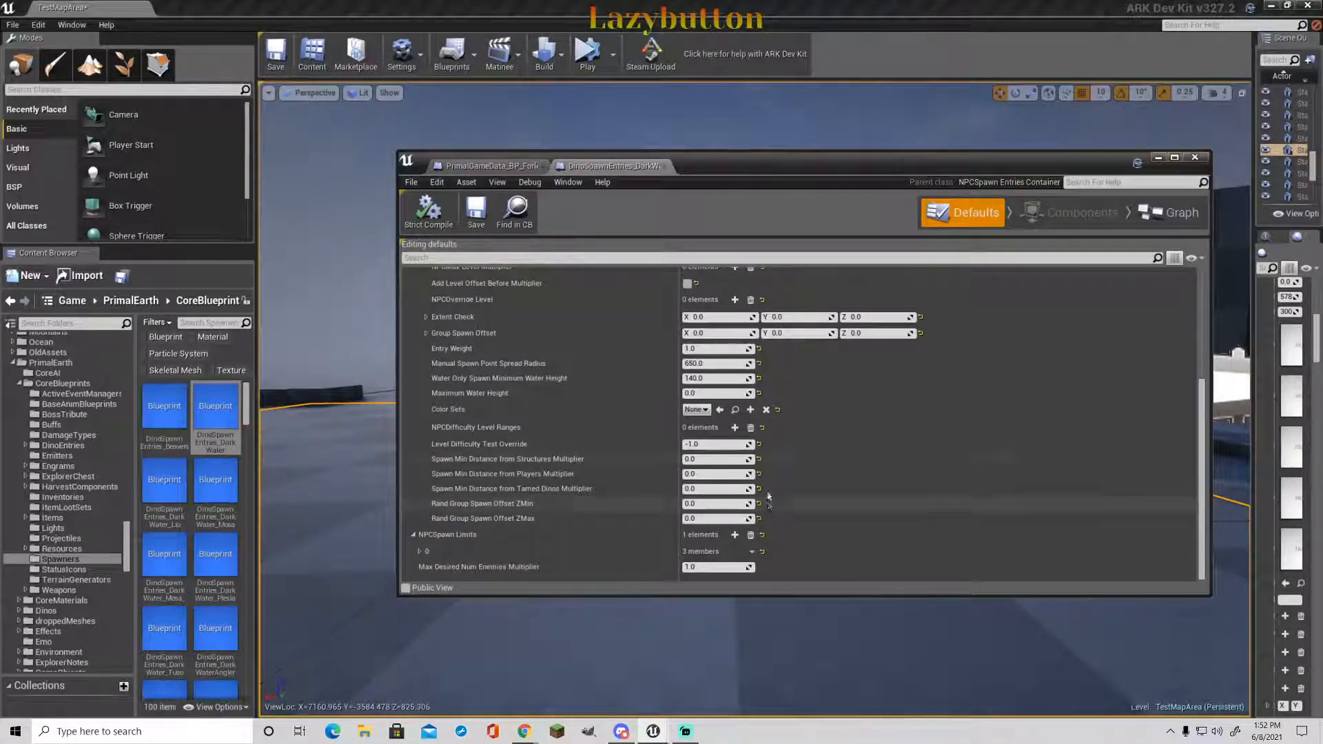
pyautogui.scroll(5, 667, 332)
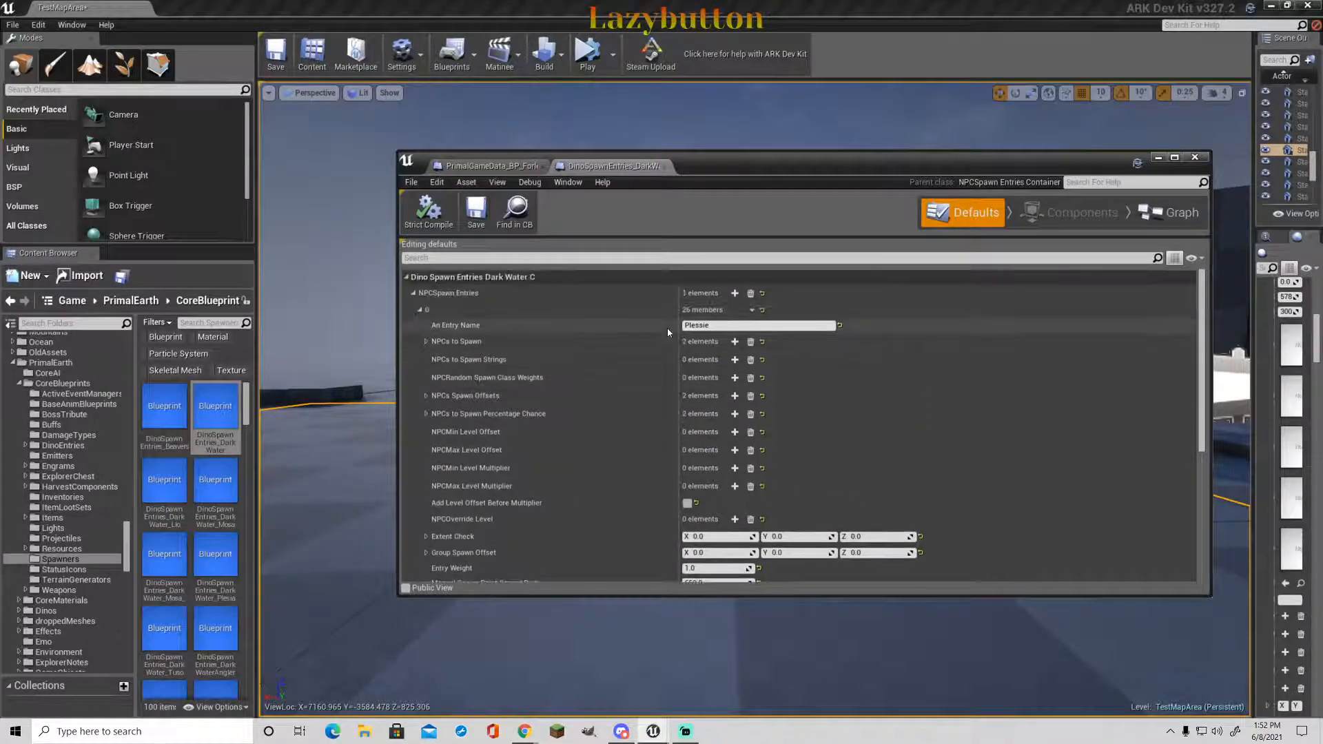
pyautogui.click(663, 167)
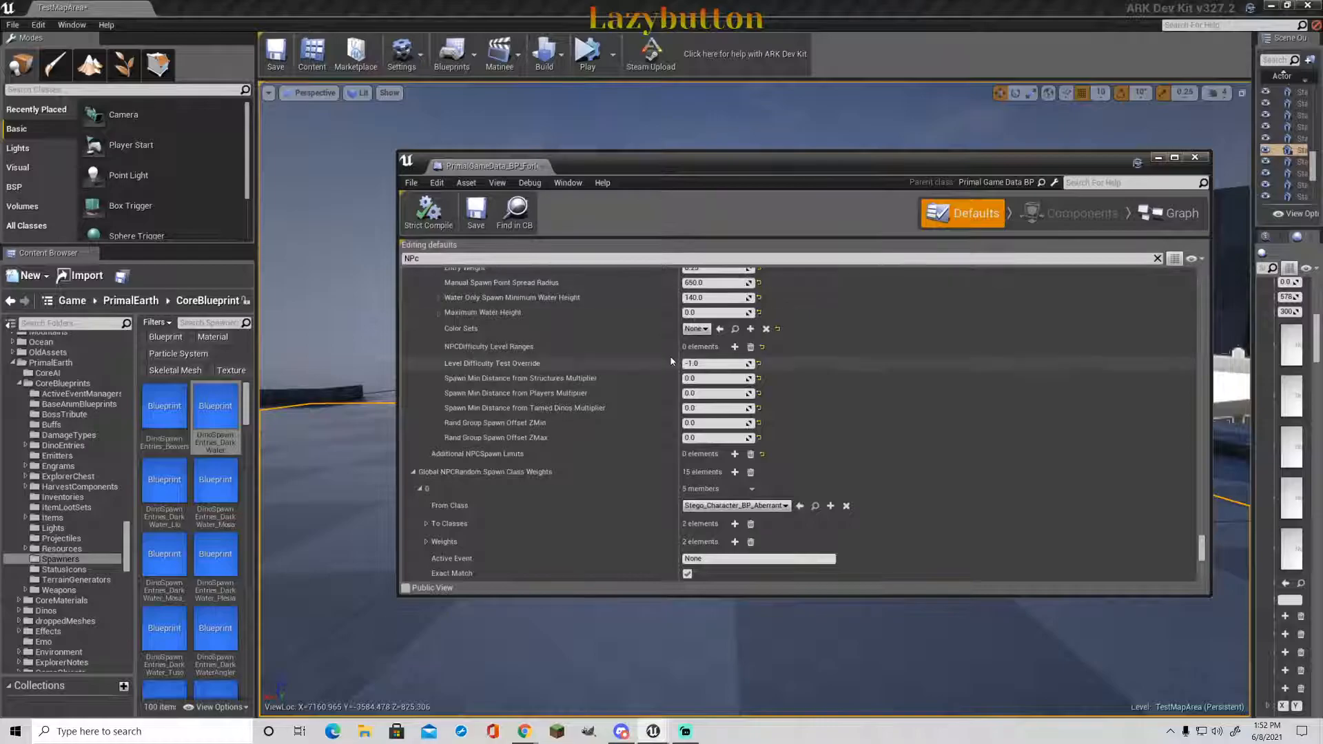
# - Review the Grassland container's added spawn entries in PrimalGameData and open the DinoSpawnEntriesGrassland blueprint it references
pyautogui.scroll(-10, 671, 360)
pyautogui.scroll(3, 673, 365)
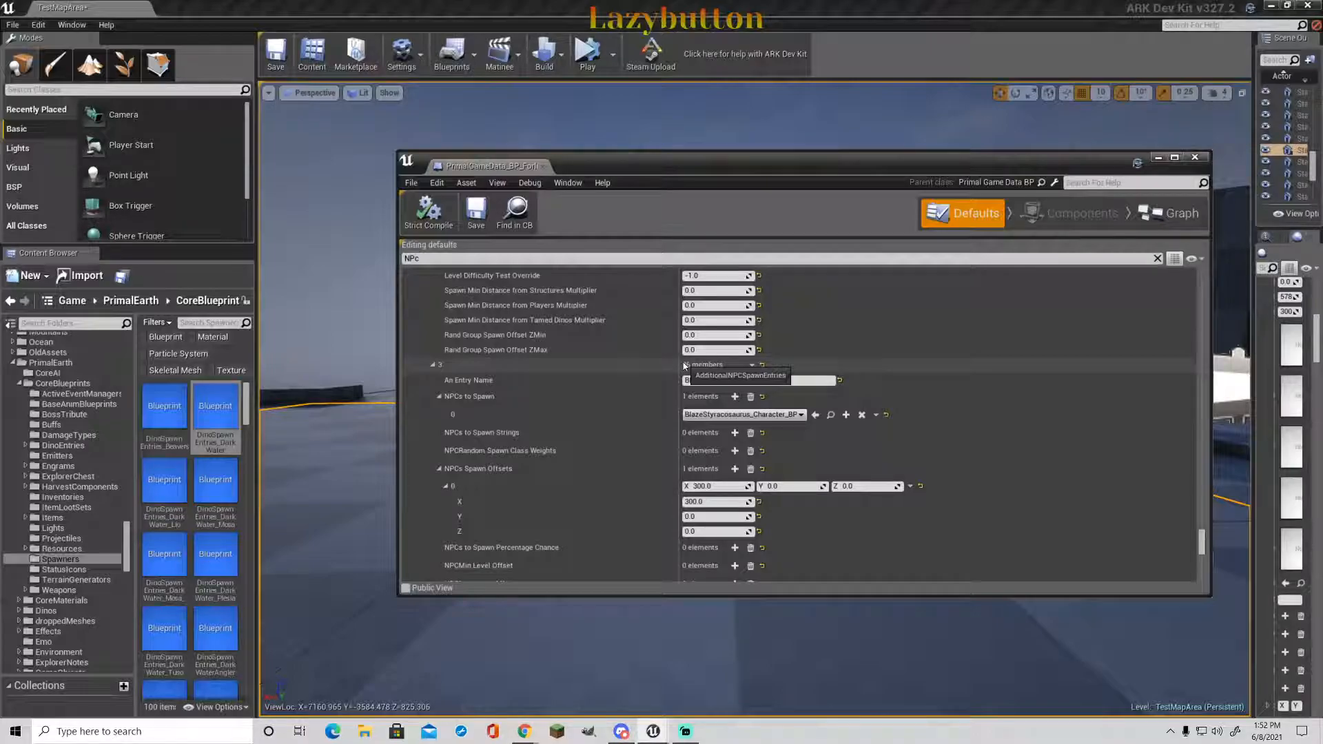
pyautogui.scroll(4, 719, 383)
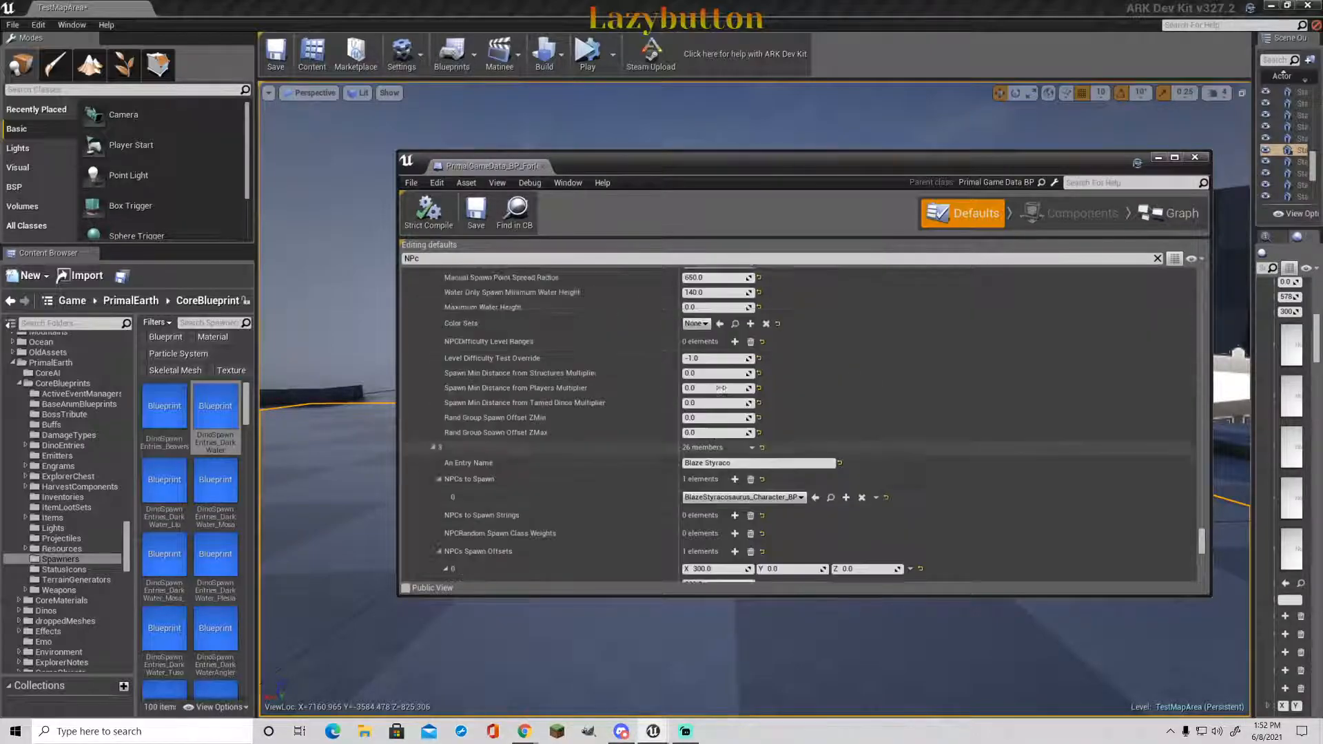
pyautogui.scroll(6, 719, 383)
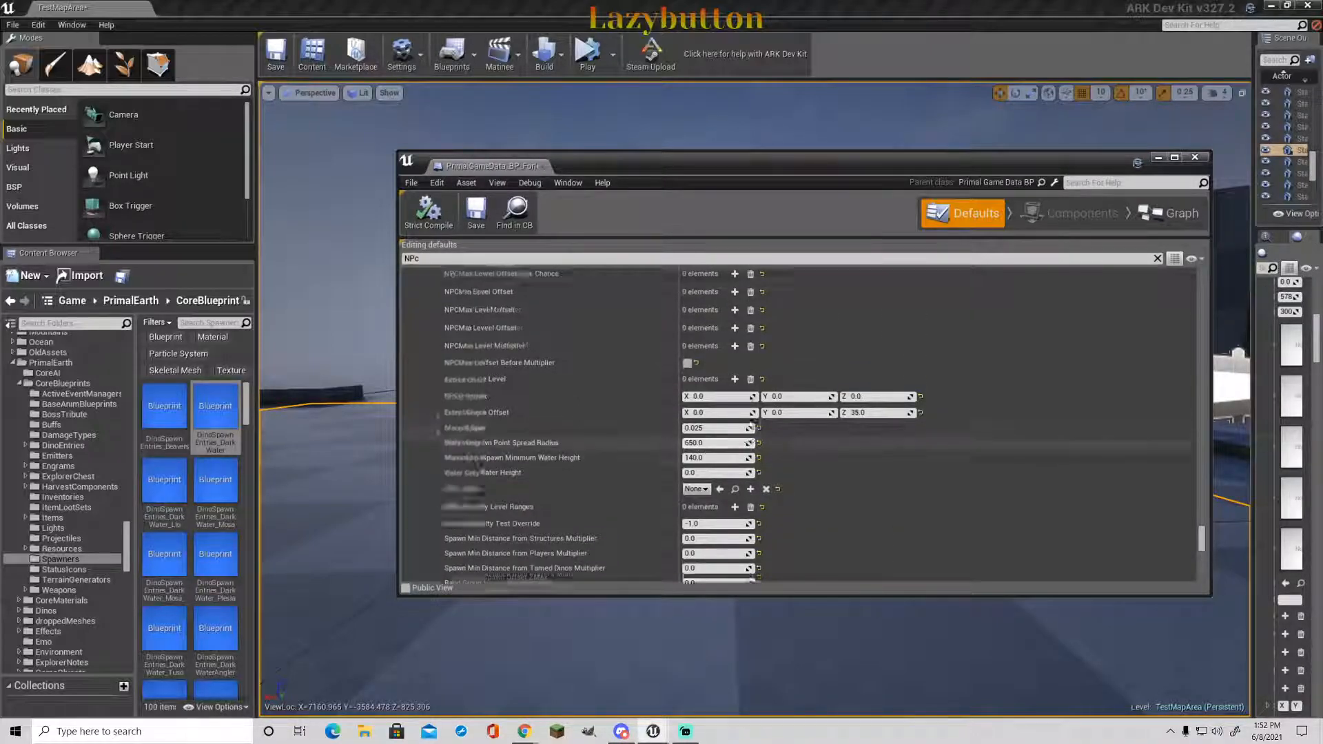
pyautogui.scroll(5, 750, 424)
pyautogui.scroll(-10, 769, 413)
pyautogui.scroll(-5, 768, 412)
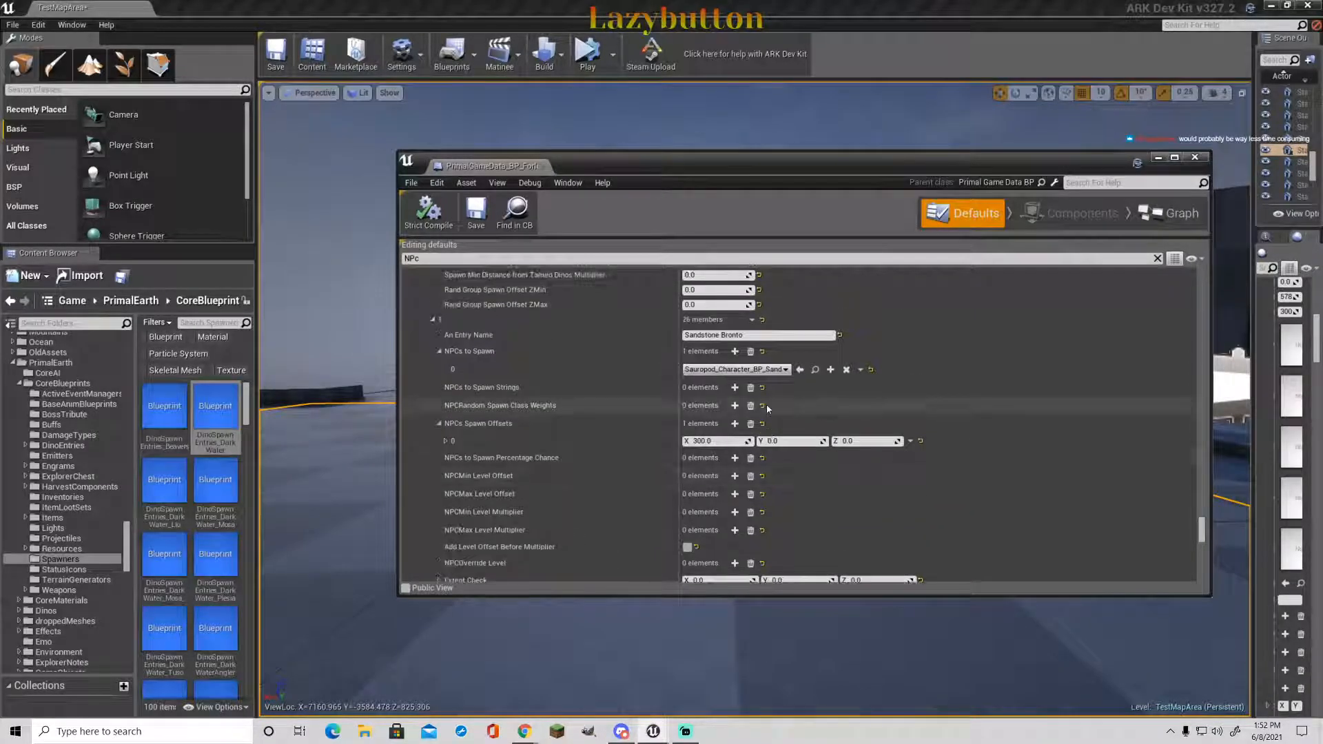
pyautogui.scroll(10, 766, 407)
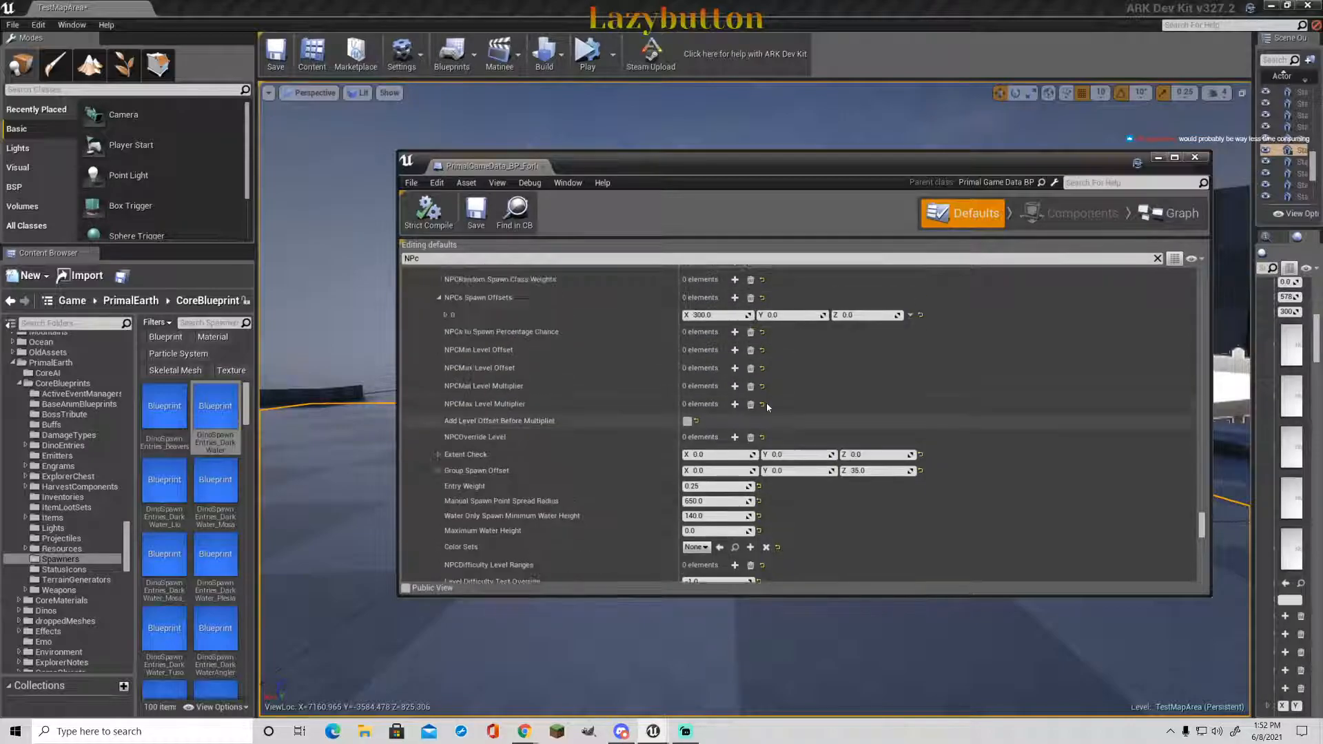
pyautogui.scroll(2, 766, 402)
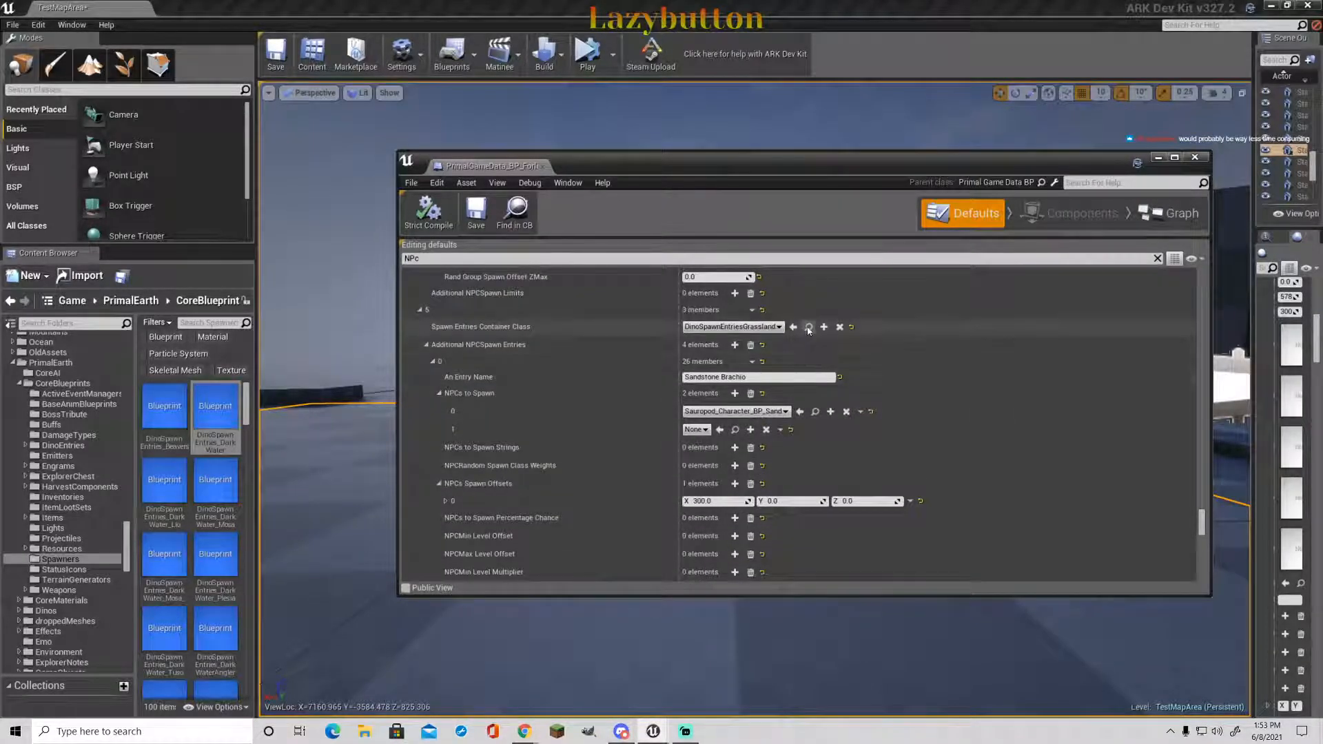
pyautogui.click(808, 328)
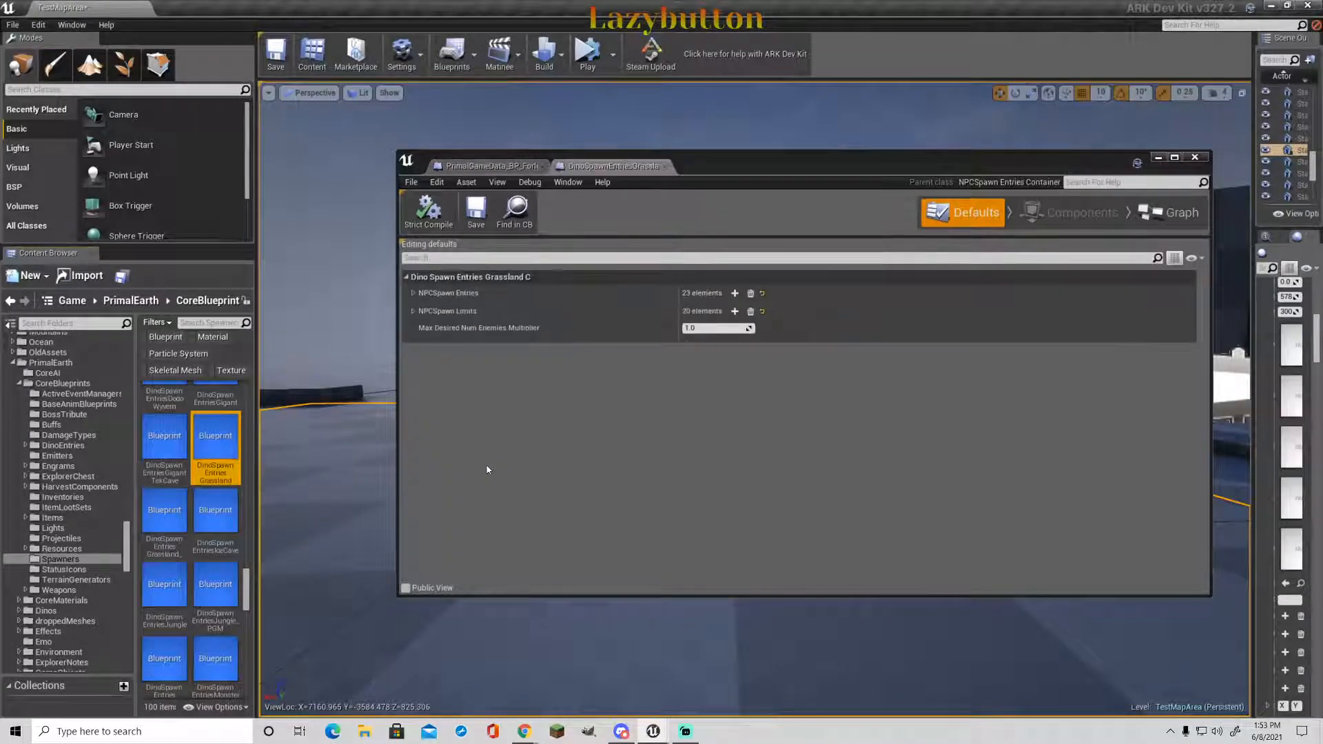
# - Examine the NPCSpawn Entries list of the Grassland container, starting with the first entry's members
pyautogui.click(413, 293)
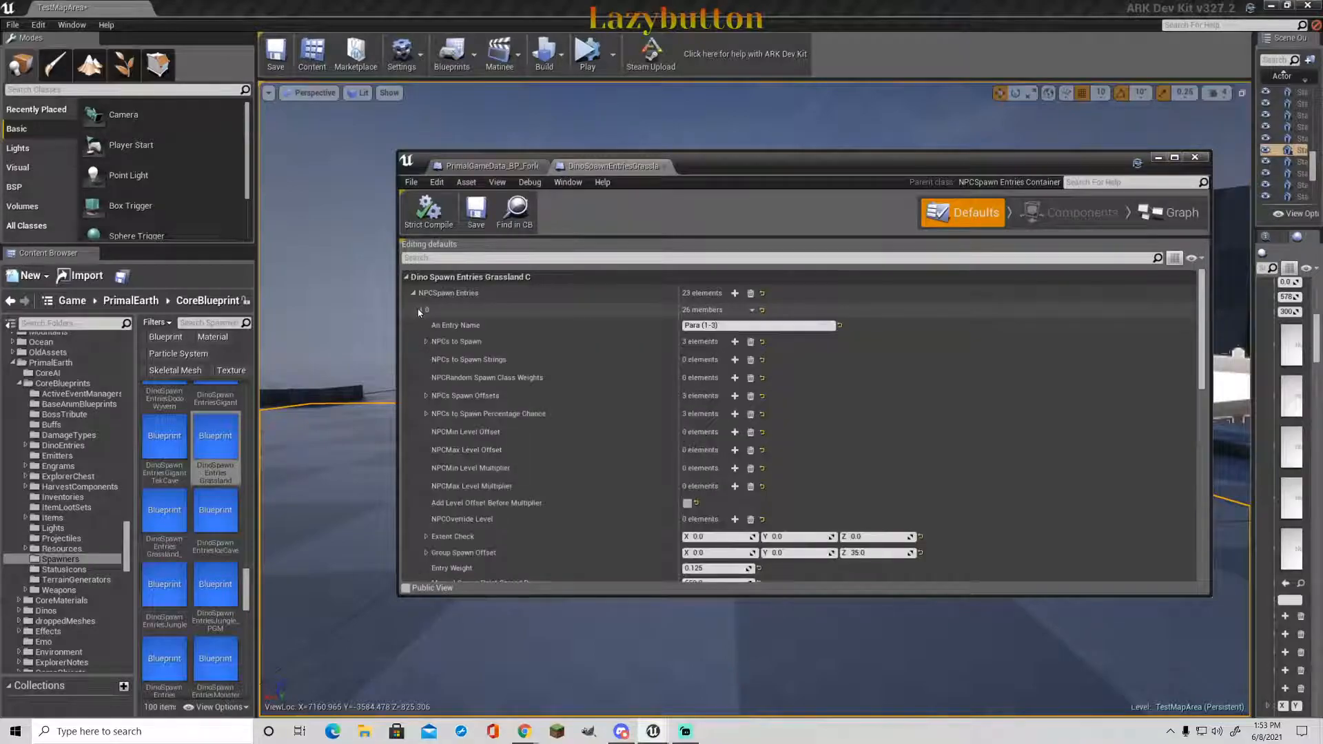
pyautogui.click(419, 310)
pyautogui.click(419, 310)
pyautogui.click(419, 310)
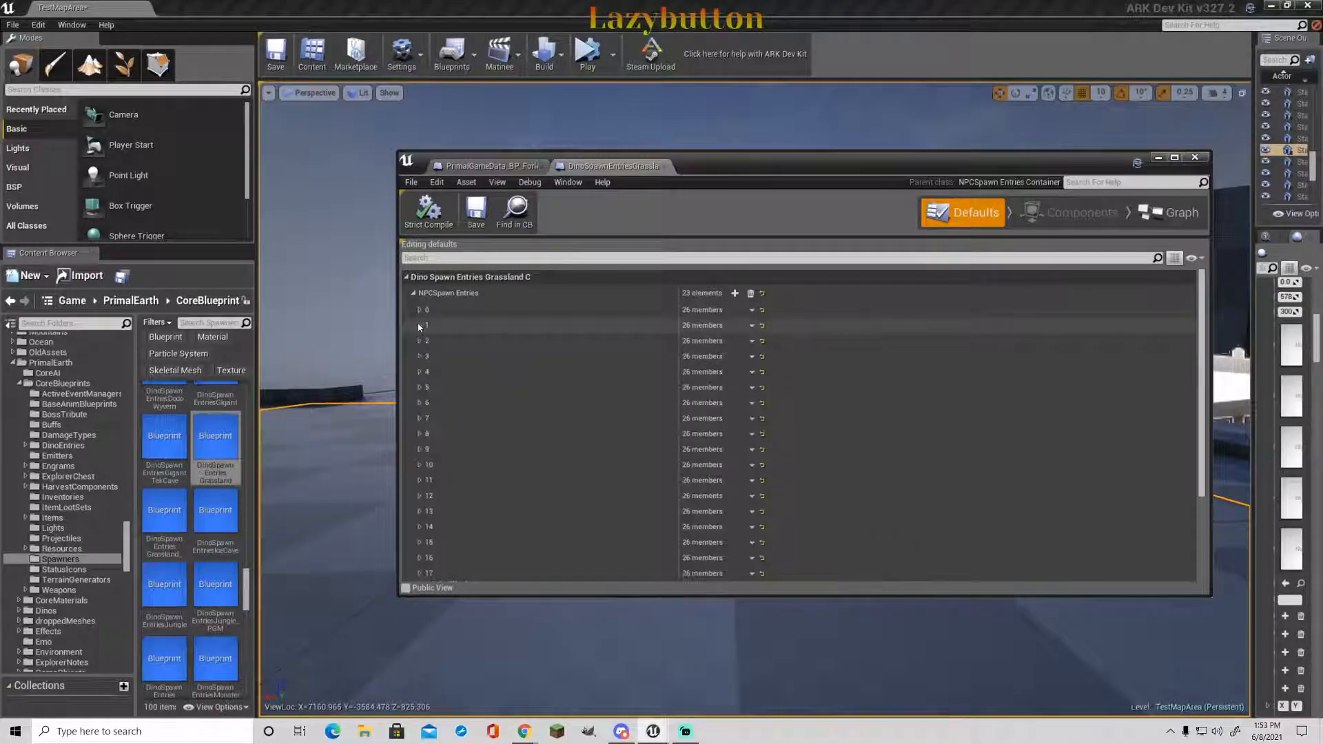
pyautogui.click(422, 341)
pyautogui.click(422, 341)
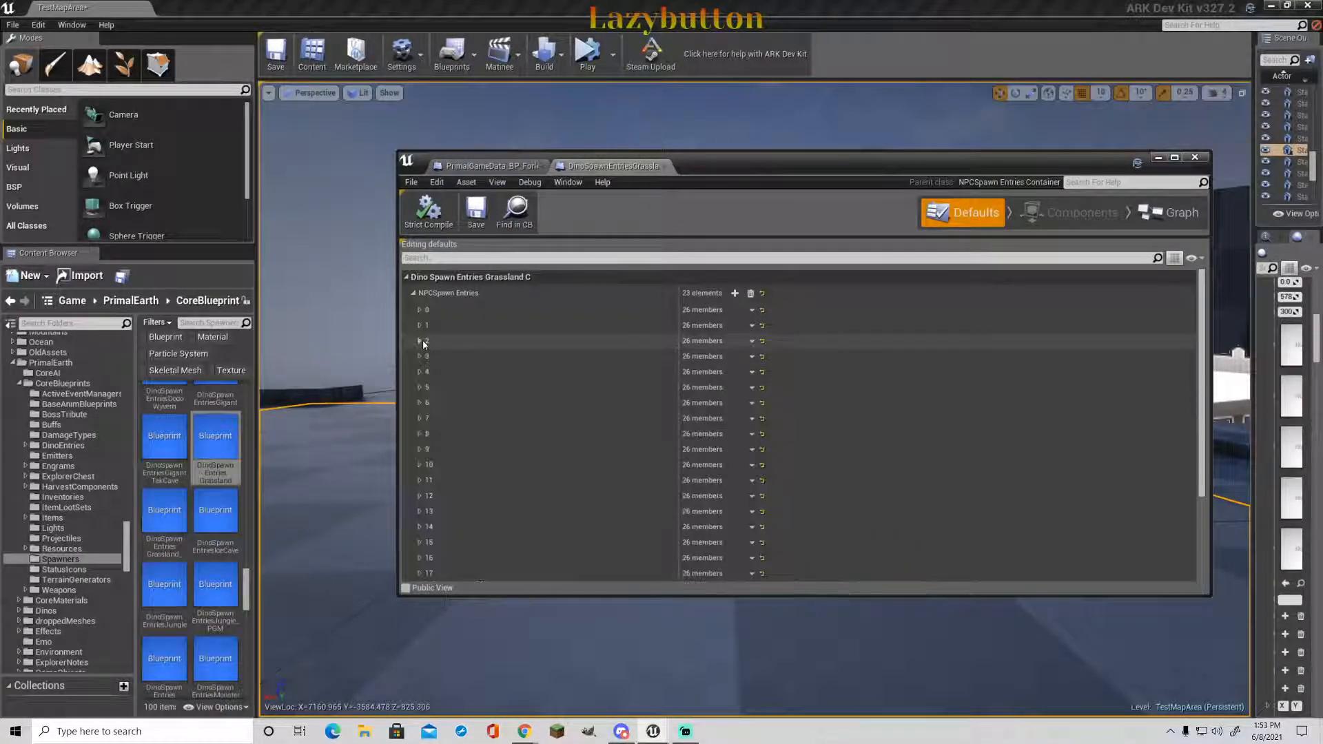
pyautogui.click(420, 356)
pyautogui.click(419, 356)
pyautogui.scroll(-5, 682, 434)
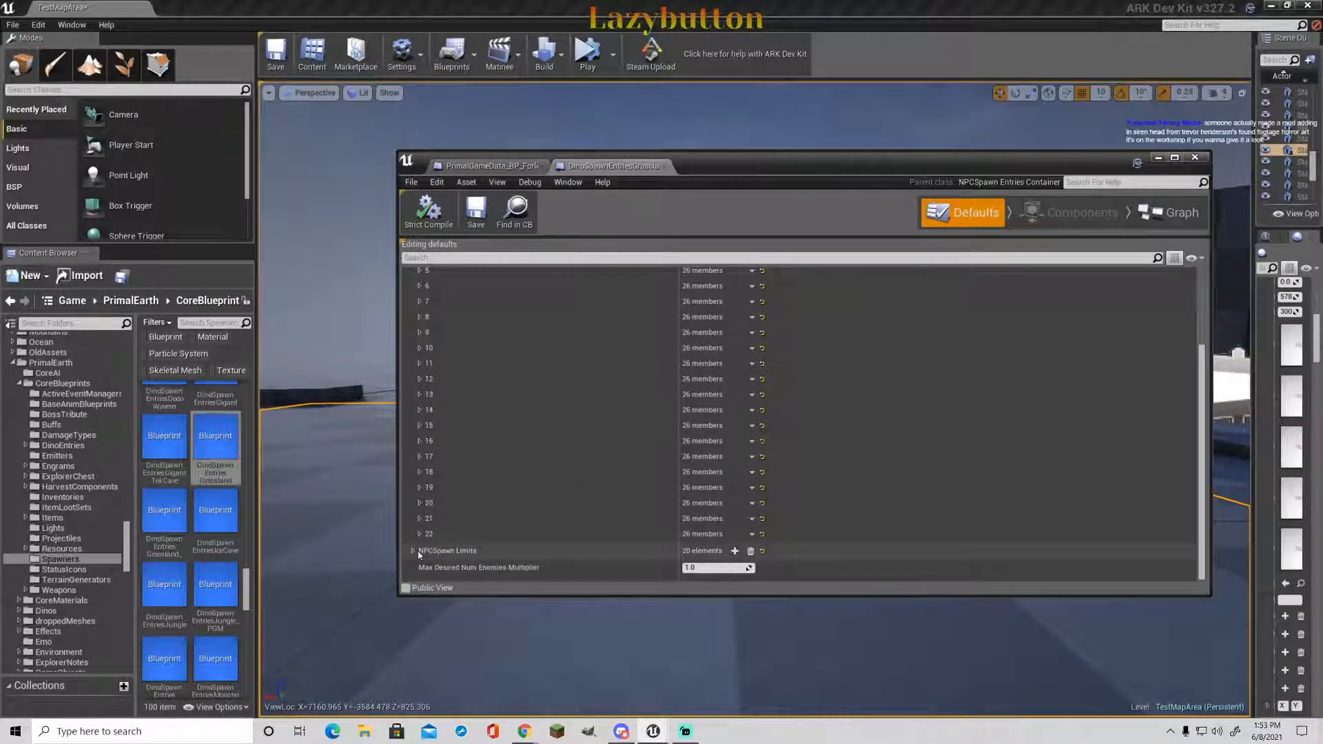
# - Examine the first NPCSpawn Limits entry of the Grassland container and close the open blueprints
pyautogui.click(413, 550)
pyautogui.scroll(-4, 572, 527)
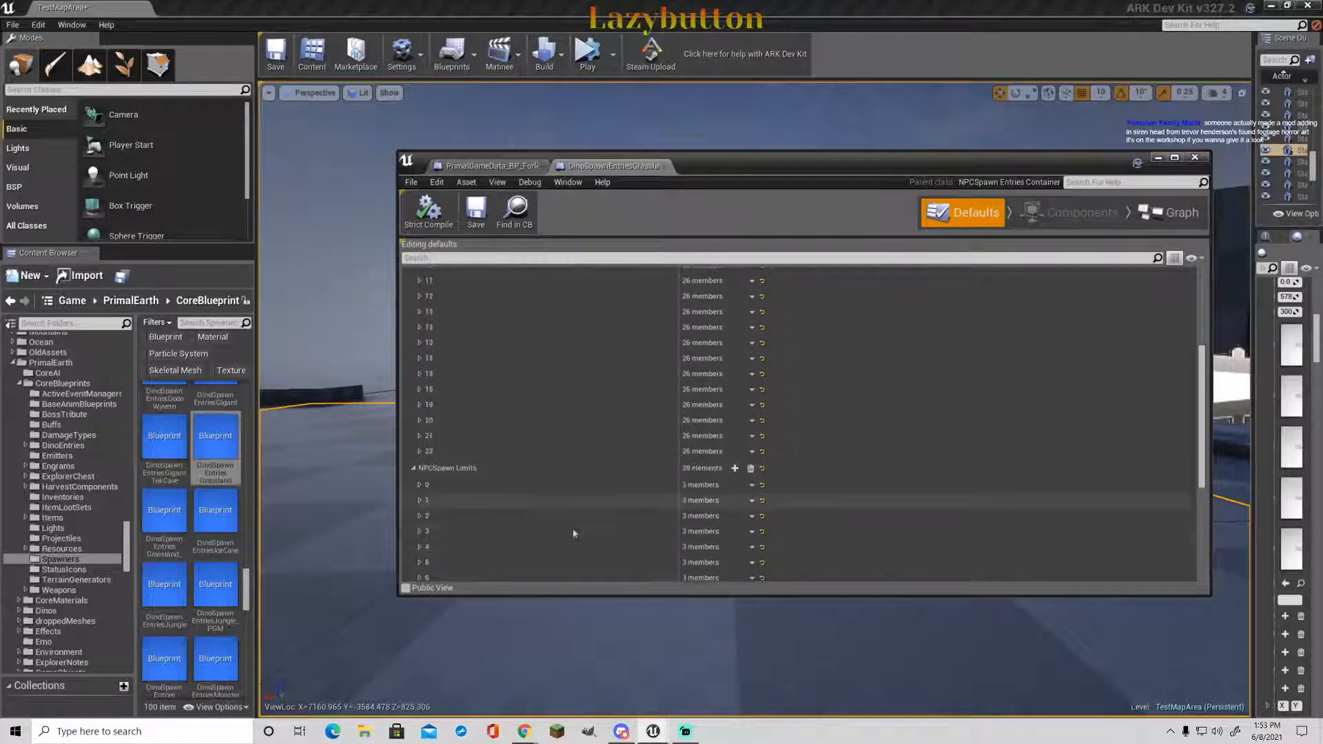
pyautogui.click(419, 423)
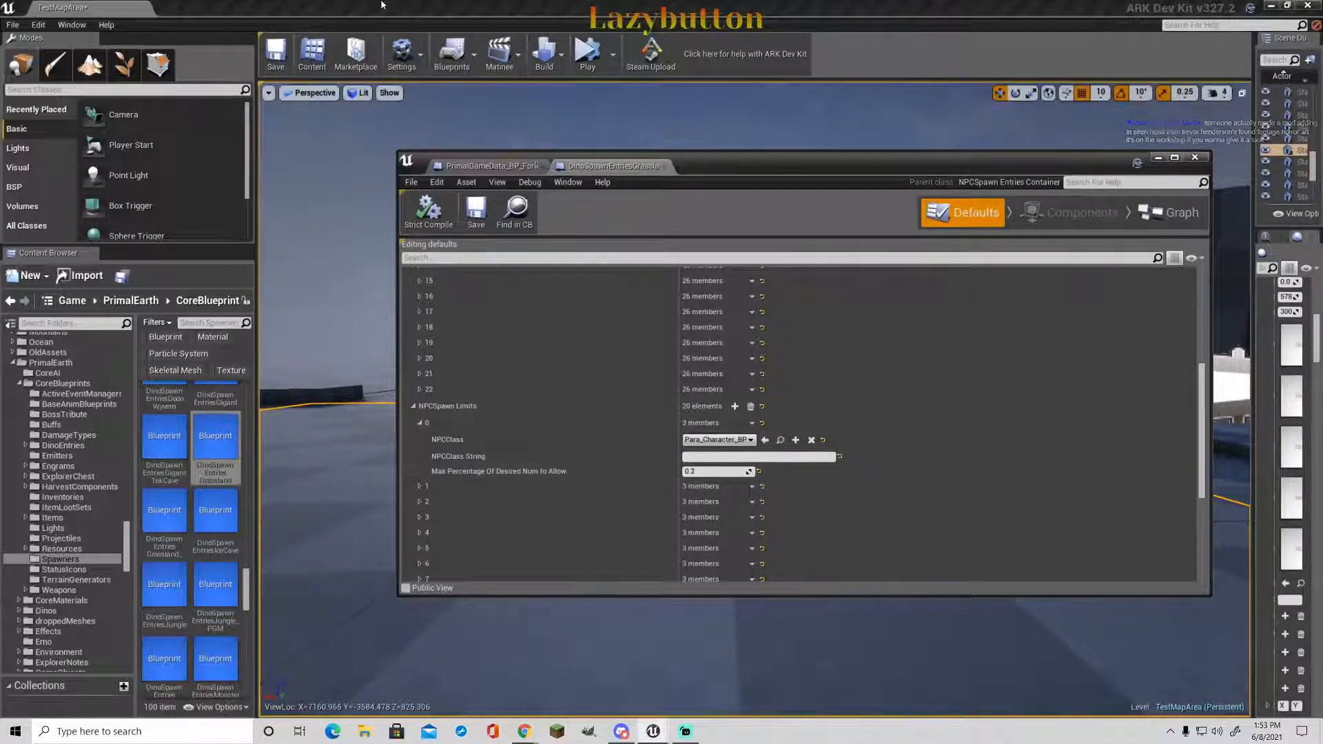
pyautogui.click(672, 167)
pyautogui.click(543, 167)
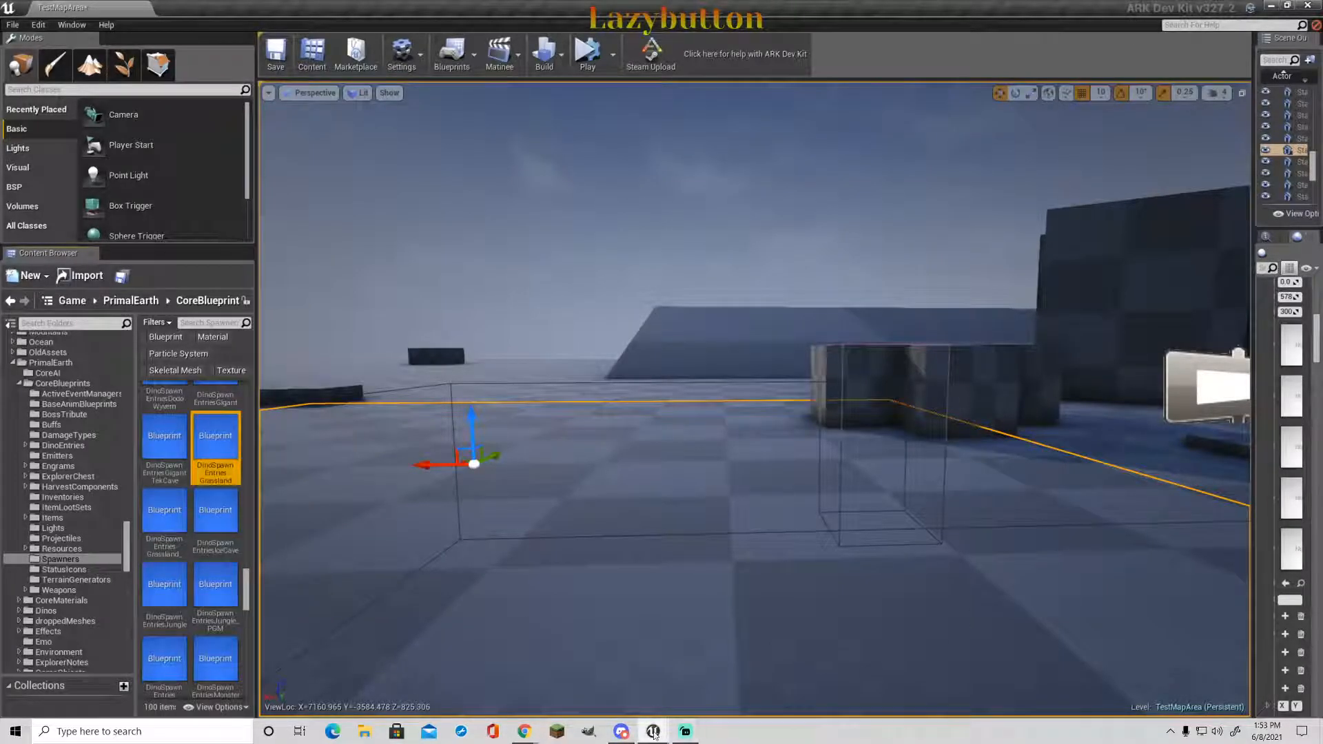
# - Open the RebootDinos folder of the Forlorn2 mod to reach its VR dino skeletal meshes
pyautogui.moveTo(653, 730)
pyautogui.moveTo(127, 550); pyautogui.dragTo(130, 427)
pyautogui.click(82, 505)
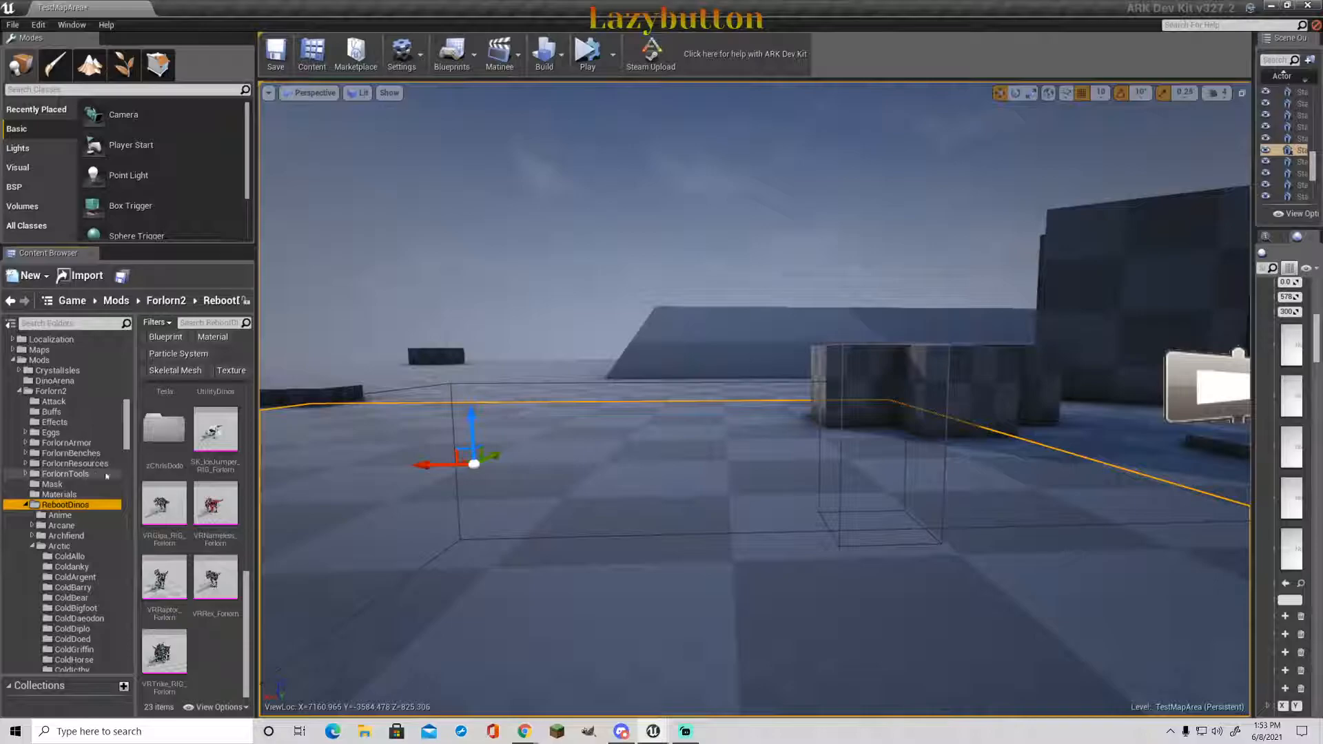
pyautogui.moveTo(216, 505)
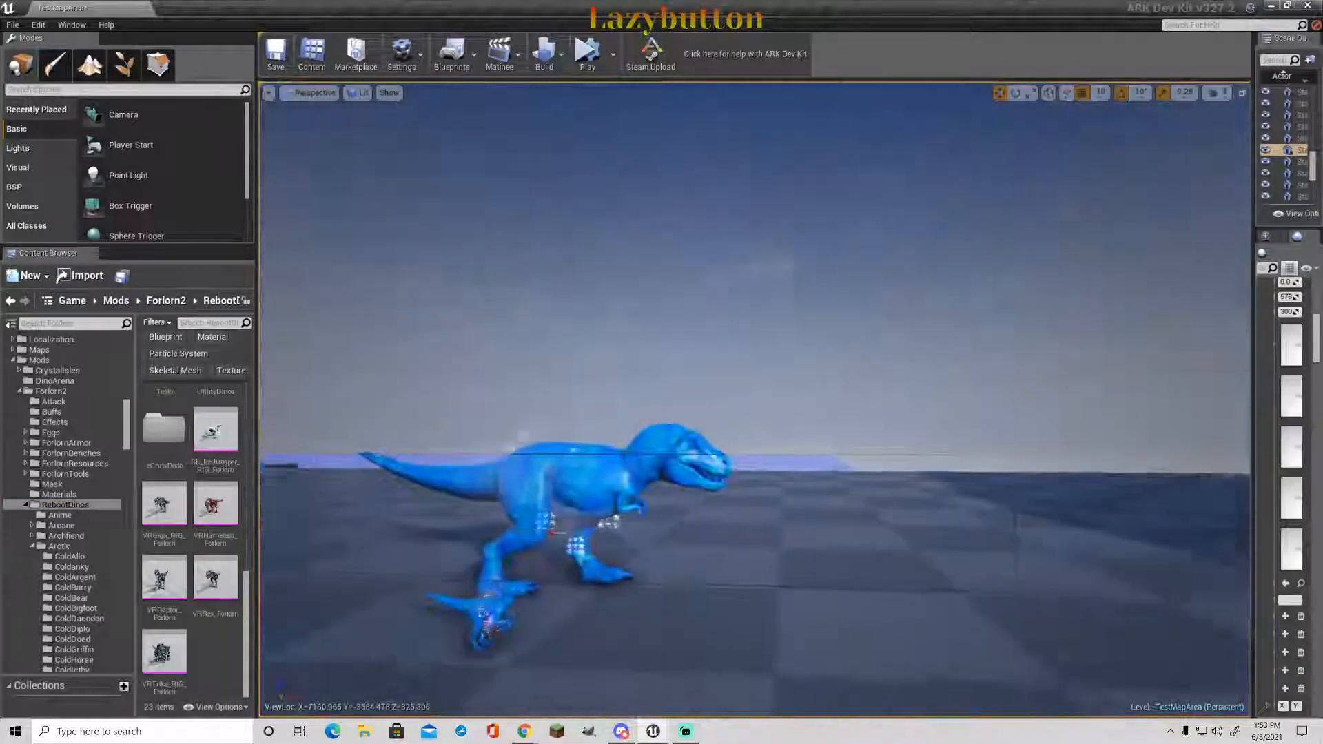
# - Place the VRTrike, VRRaptor, VRRex and VRGiga Forlorn skeletal meshes side by side in open floor space of the test level
pyautogui.press('w')
pyautogui.moveTo(755, 400); pyautogui.dragTo(592, 496, button='right')
pyautogui.moveTo(566, 642); pyautogui.dragTo(730, 578, button='right')
pyautogui.moveTo(173, 647)
pyautogui.moveTo(173, 648); pyautogui.dragTo(582, 337)
pyautogui.moveTo(164, 579); pyautogui.dragTo(635, 376)
pyautogui.moveTo(215, 579); pyautogui.dragTo(720, 389)
pyautogui.moveTo(164, 506); pyautogui.dragTo(468, 359)
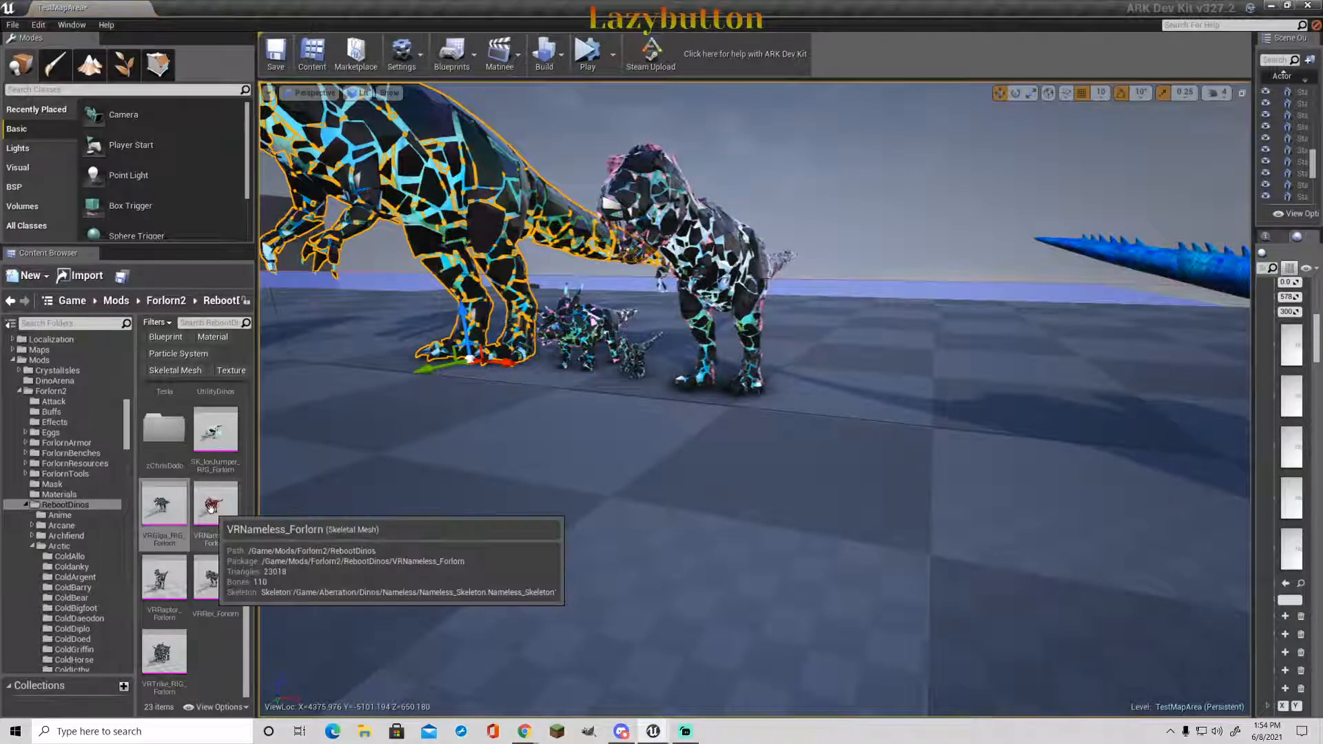
# - Place the VRNameless_Forlorn mesh at the end of the VR dino lineup and look over the group
pyautogui.moveTo(210, 508); pyautogui.dragTo(885, 417)
pyautogui.moveTo(842, 452); pyautogui.dragTo(885, 331, button='right')
pyautogui.click(841, 449)
pyautogui.moveTo(841, 425)
pyautogui.mouseDown(button='right')
pyautogui.moveTo(944, 410)
pyautogui.moveTo(868, 517)
pyautogui.moveTo(806, 534)
pyautogui.moveTo(710, 527)
pyautogui.moveTo(737, 501)
pyautogui.moveTo(872, 513)
pyautogui.moveTo(850, 431)
pyautogui.mouseUp(button='right')
pyautogui.press('d')
pyautogui.press('a')
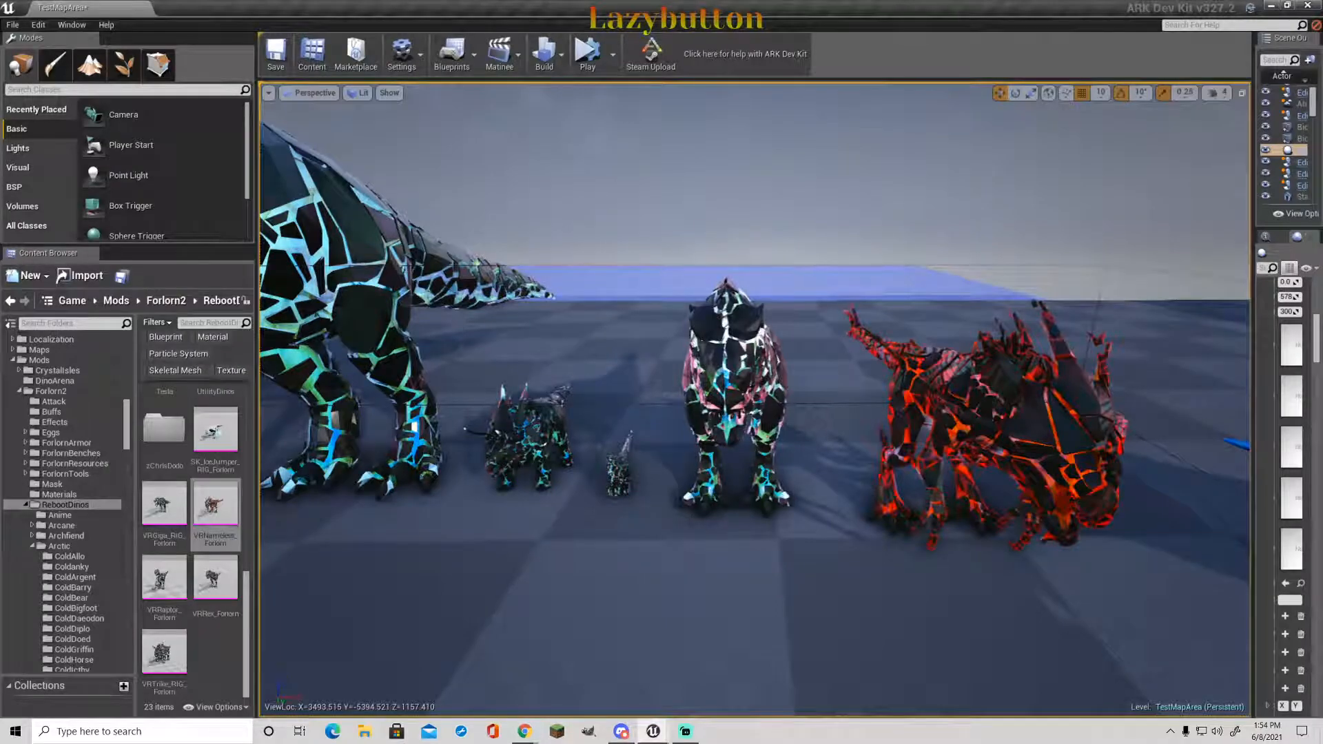
# - Place the SK_IceJumper_RIG_Forlorn mesh in front of the VR Giga for a look and delete it from the level
pyautogui.moveTo(268, 441); pyautogui.dragTo(215, 442, button='right')
pyautogui.moveTo(214, 443); pyautogui.dragTo(492, 500)
pyautogui.press('a')
pyautogui.moveTo(492, 501); pyautogui.dragTo(644, 336, button='right')
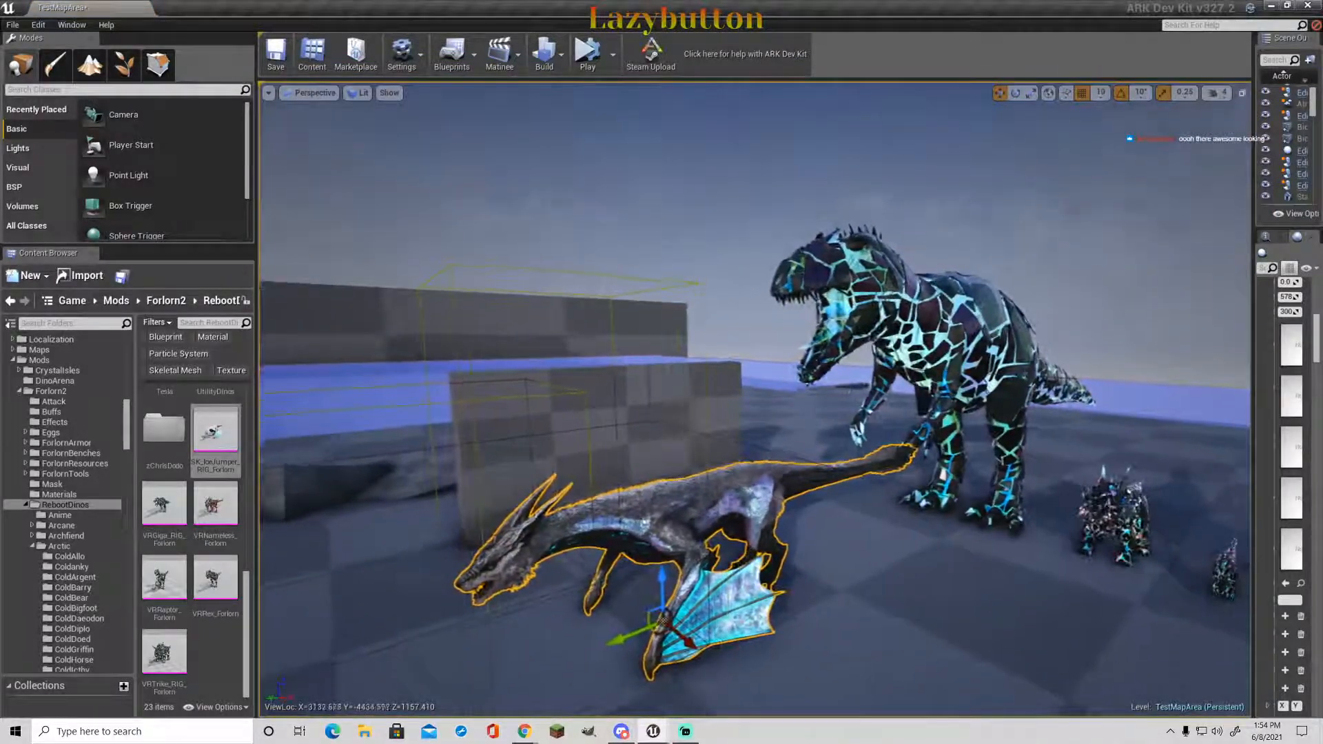
pyautogui.click(716, 289)
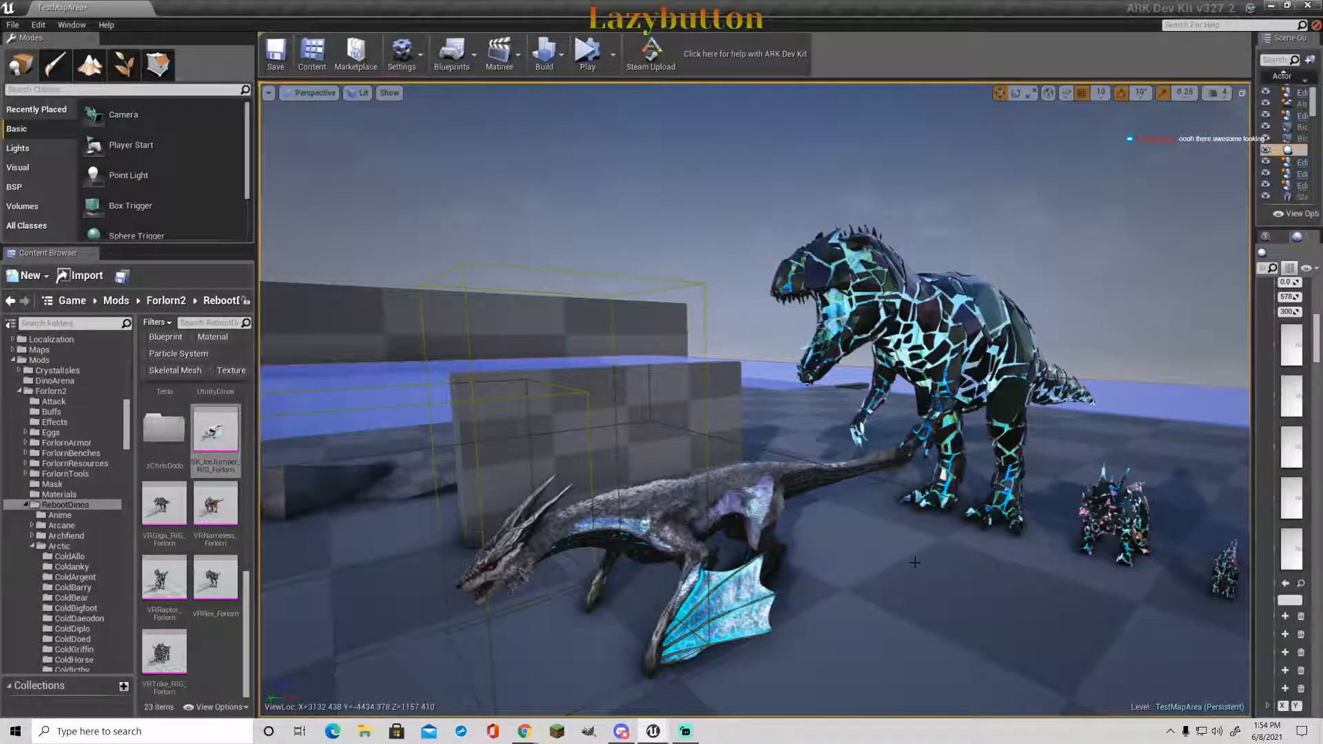
pyautogui.click(735, 488)
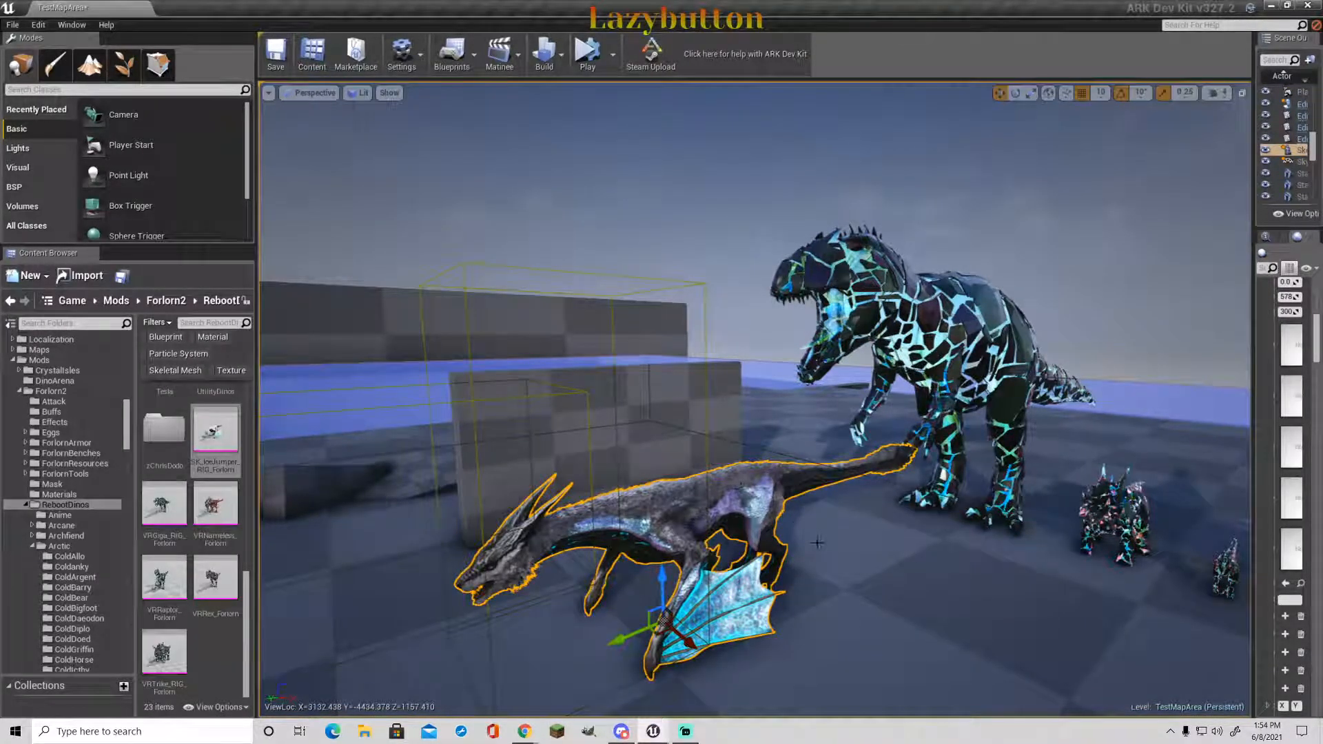
pyautogui.press('Delete')
# - Examine the large blue Rex and the small blue raptor in the level up close and from the side
pyautogui.moveTo(857, 558); pyautogui.dragTo(675, 624, button='right')
pyautogui.press('w')
pyautogui.press('s')
pyautogui.press('w')
pyautogui.press('s')
pyautogui.press('w')
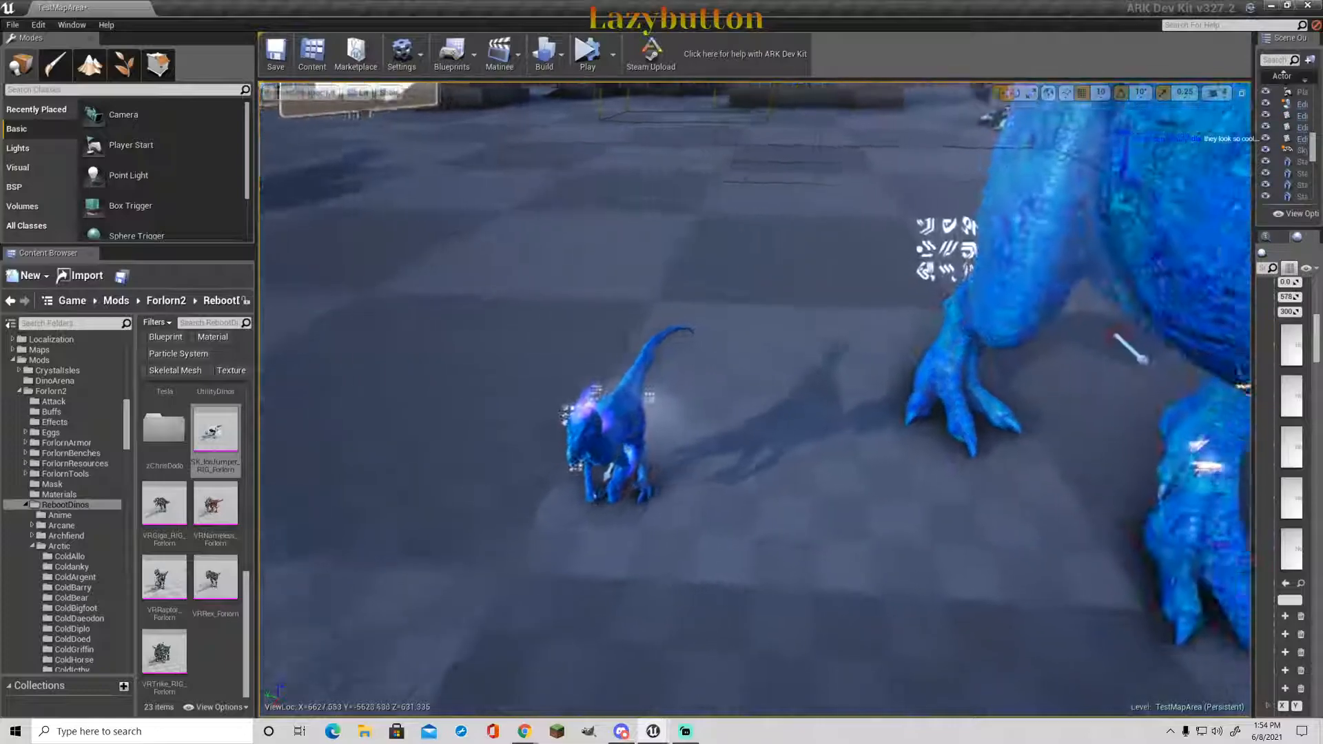
pyautogui.press('w')
pyautogui.moveTo(724, 441); pyautogui.dragTo(1095, 331, button='right')
pyautogui.press('a')
pyautogui.press('a')
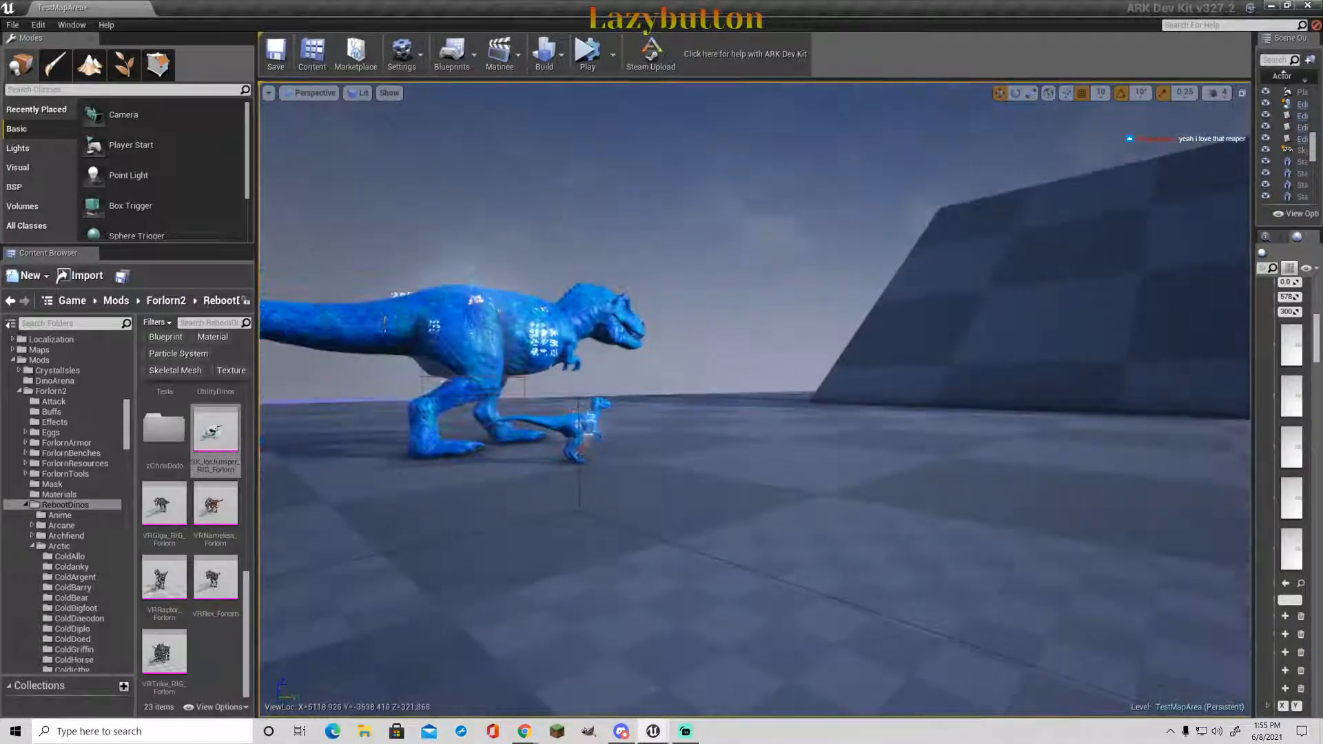
# - Place PestDragon_Character_BP from the PestDragon folder on the open floor in front of the ramp
pyautogui.scroll(-10, 64, 592)
pyautogui.scroll(-15, 64, 591)
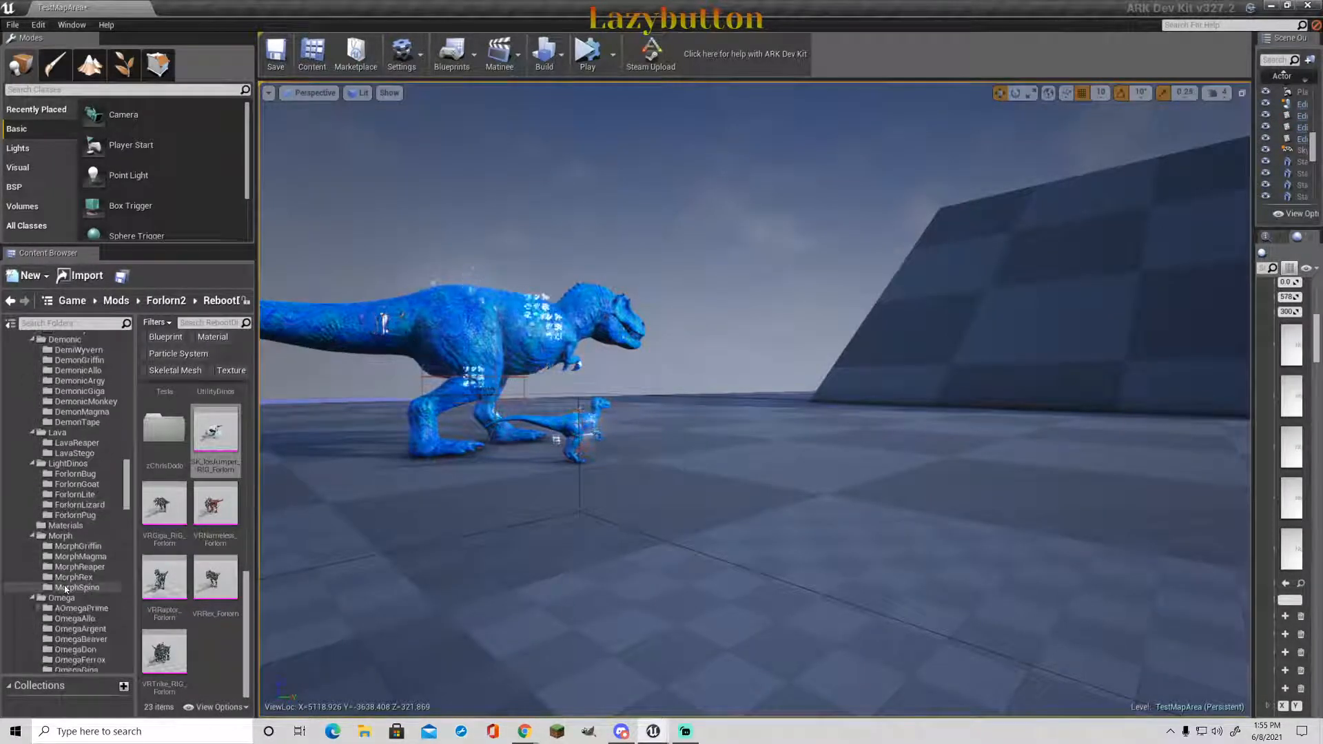
pyautogui.scroll(-8, 64, 587)
pyautogui.scroll(-2, 65, 588)
pyautogui.click(77, 504)
pyautogui.moveTo(689, 524); pyautogui.dragTo(827, 455, button='right')
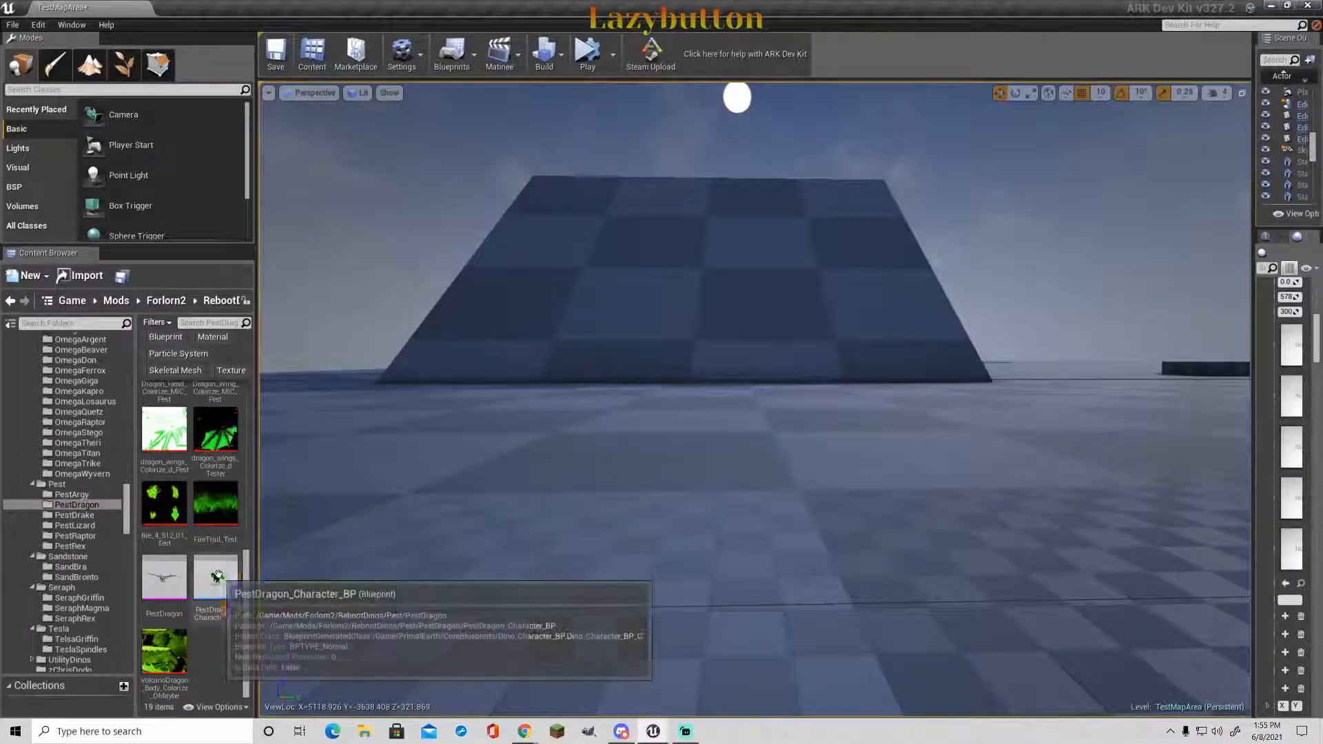
pyautogui.moveTo(218, 576); pyautogui.dragTo(462, 477)
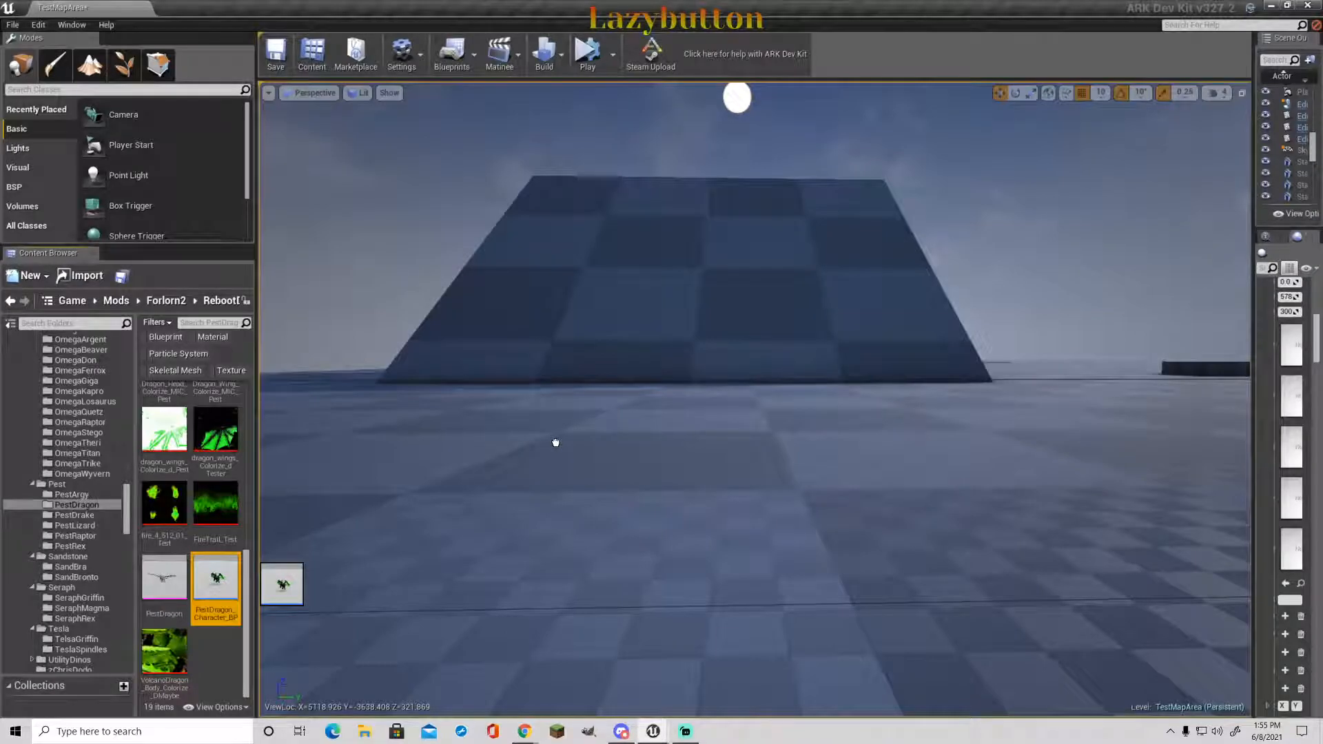
pyautogui.moveTo(555, 444); pyautogui.dragTo(552, 443)
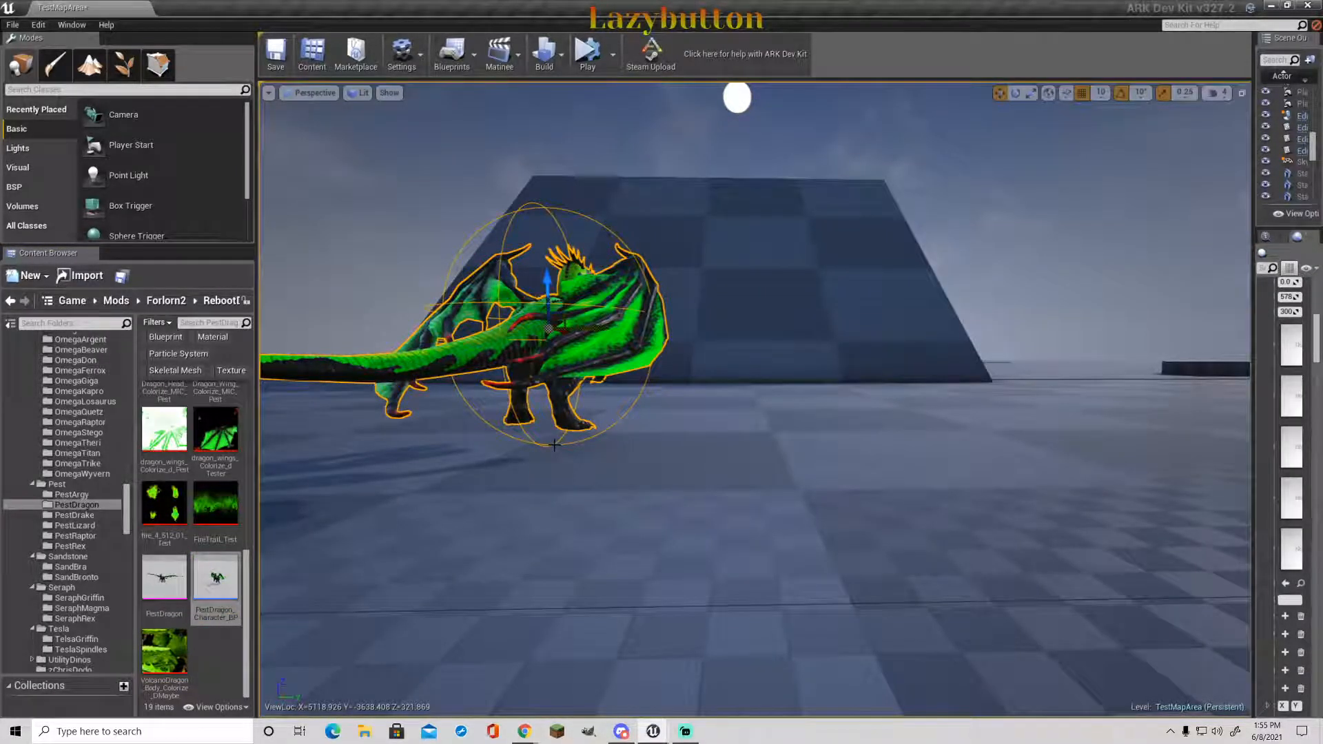
pyautogui.click(773, 148)
# - Examine the placed Pest dragon's body and wings from several sides
pyautogui.moveTo(773, 148); pyautogui.dragTo(609, 197, button='right')
pyautogui.press('w')
pyautogui.press('s')
pyautogui.press('a')
pyautogui.press('d')
pyautogui.press('w')
pyautogui.press('s')
pyautogui.press('a')
pyautogui.moveTo(576, 395); pyautogui.dragTo(688, 387, button='right')
pyautogui.press('w')
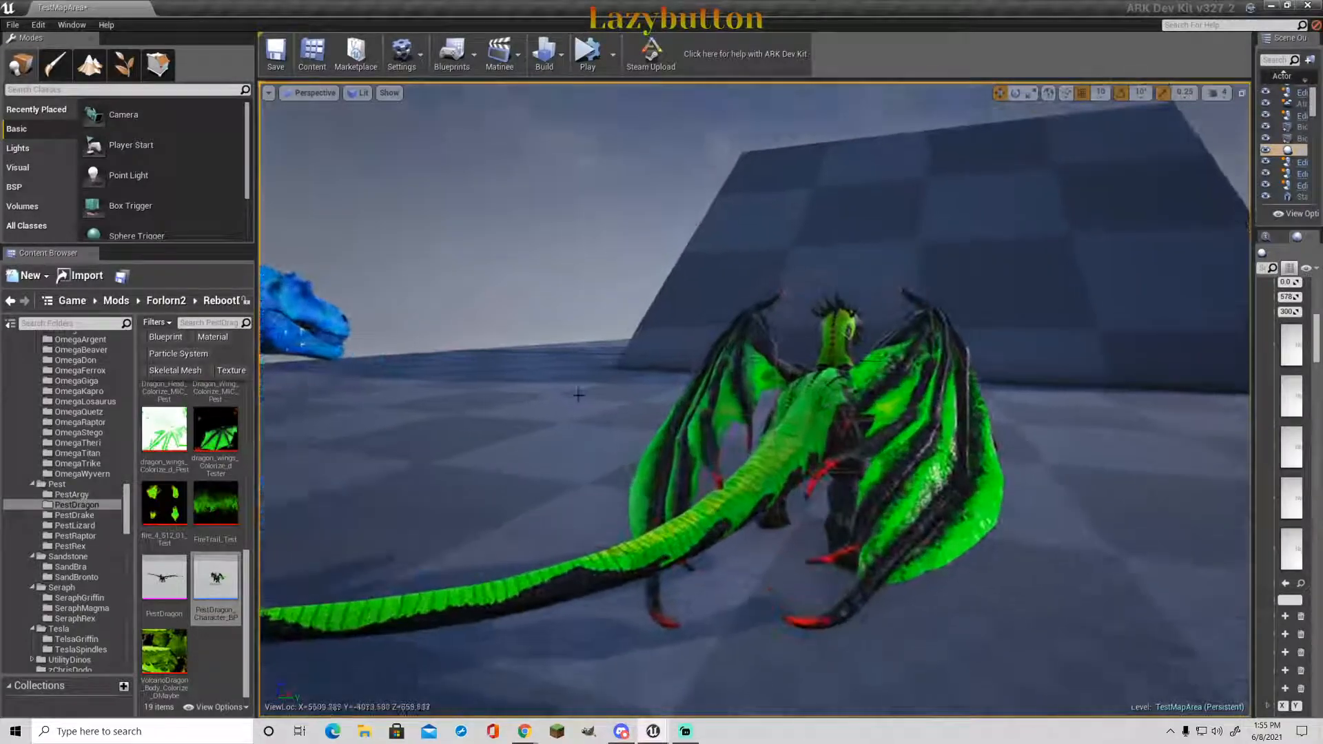
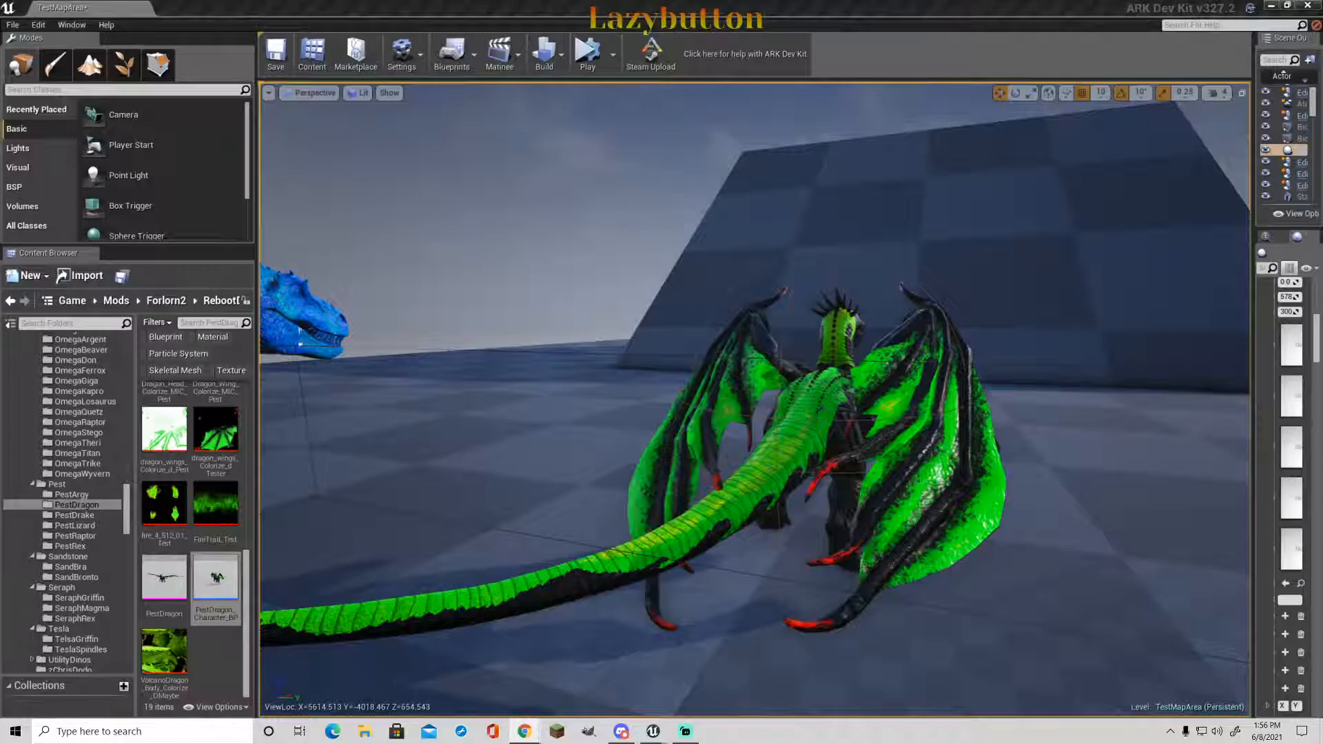
# - Survey the lineup of placed dinos, comparing the blue dinos, the Pest dragon and the Arctic group from a distance
pyautogui.press('w')
pyautogui.moveTo(754, 400); pyautogui.dragTo(531, 386, button='right')
pyautogui.press('d')
pyautogui.press('a')
pyautogui.press('w')
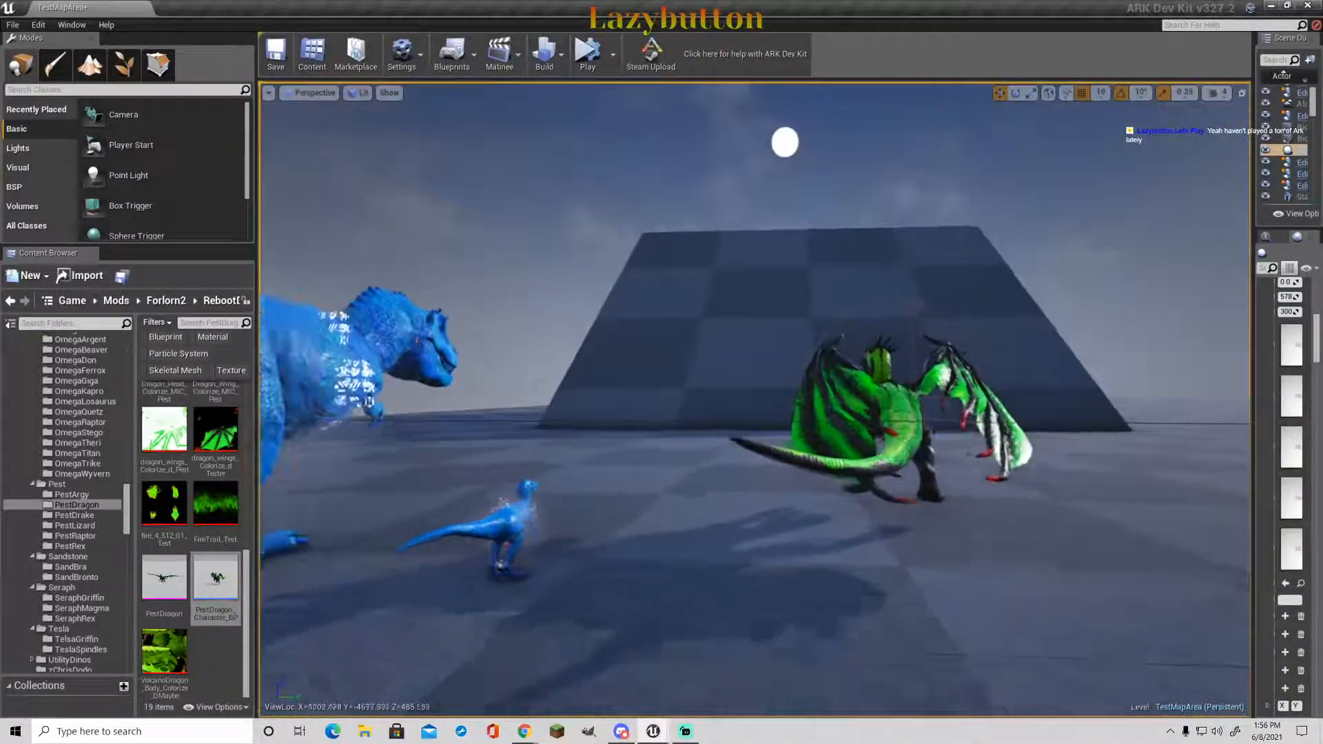
pyautogui.press('s')
pyautogui.moveTo(755, 399); pyautogui.dragTo(527, 387, button='right')
pyautogui.press('s')
pyautogui.press('w')
pyautogui.press('w')
pyautogui.press('s')
pyautogui.press('w')
pyautogui.press('s')
pyautogui.press('w')
pyautogui.press('s')
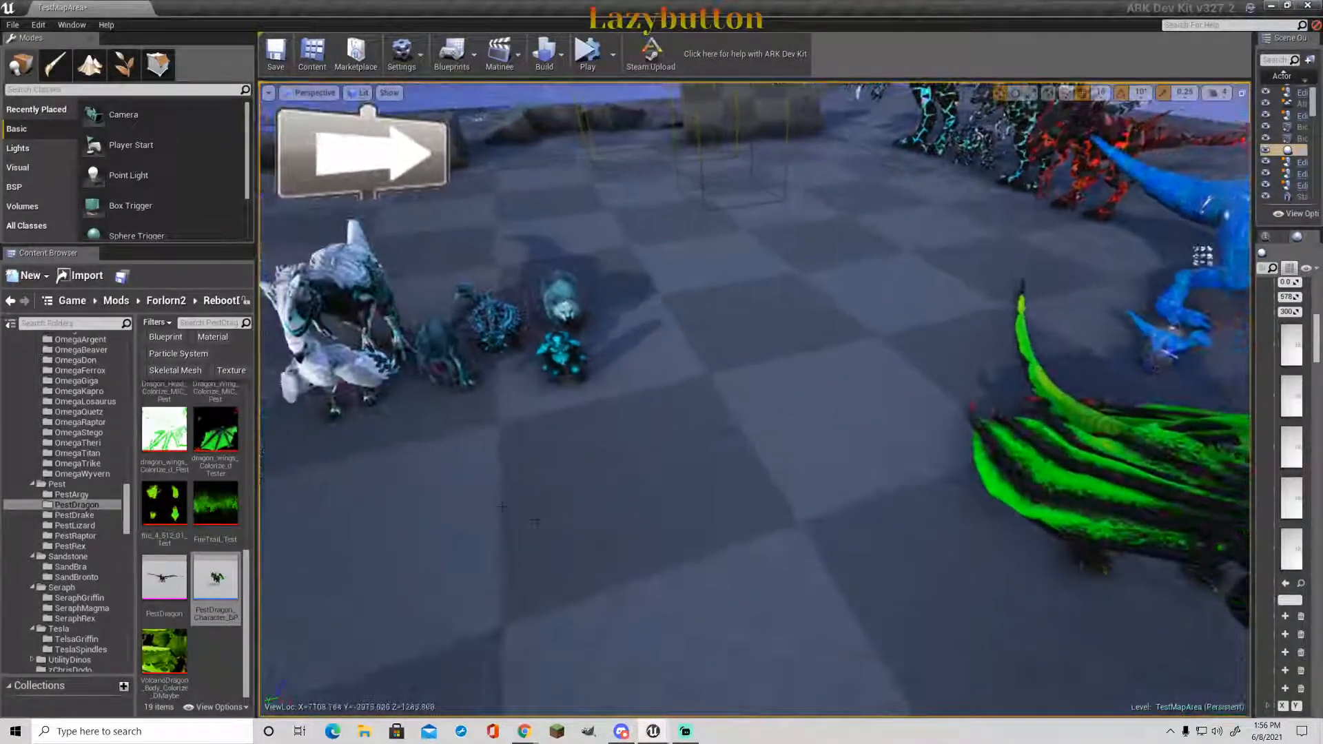
# - Place Pest_Argent_Character_BP from the PestArgy folder between the Arctic group and the Pest dragon and view its feathers up close
pyautogui.click(86, 501)
pyautogui.moveTo(216, 434); pyautogui.dragTo(297, 466)
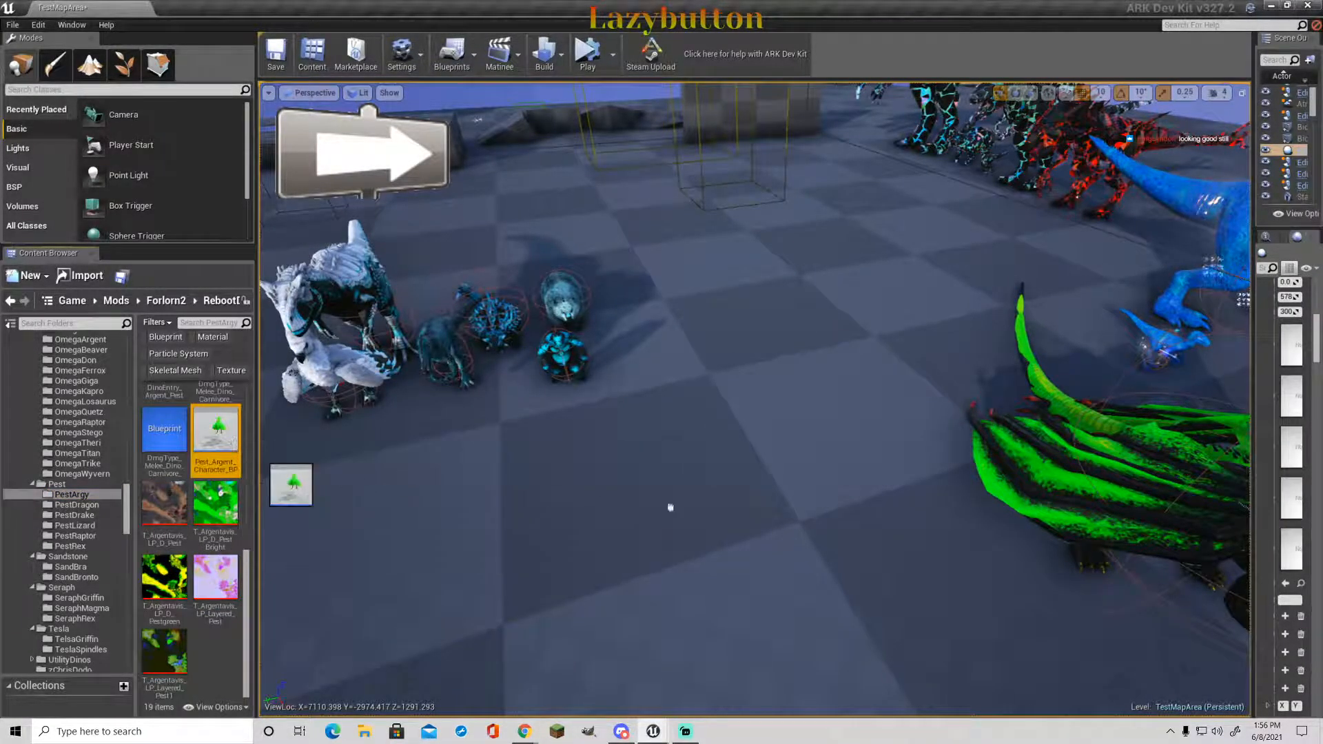
pyautogui.moveTo(667, 508); pyautogui.dragTo(687, 502)
pyautogui.moveTo(601, 168); pyautogui.dragTo(650, 405, button='right')
pyautogui.click(613, 152)
pyautogui.press('a')
pyautogui.press('w')
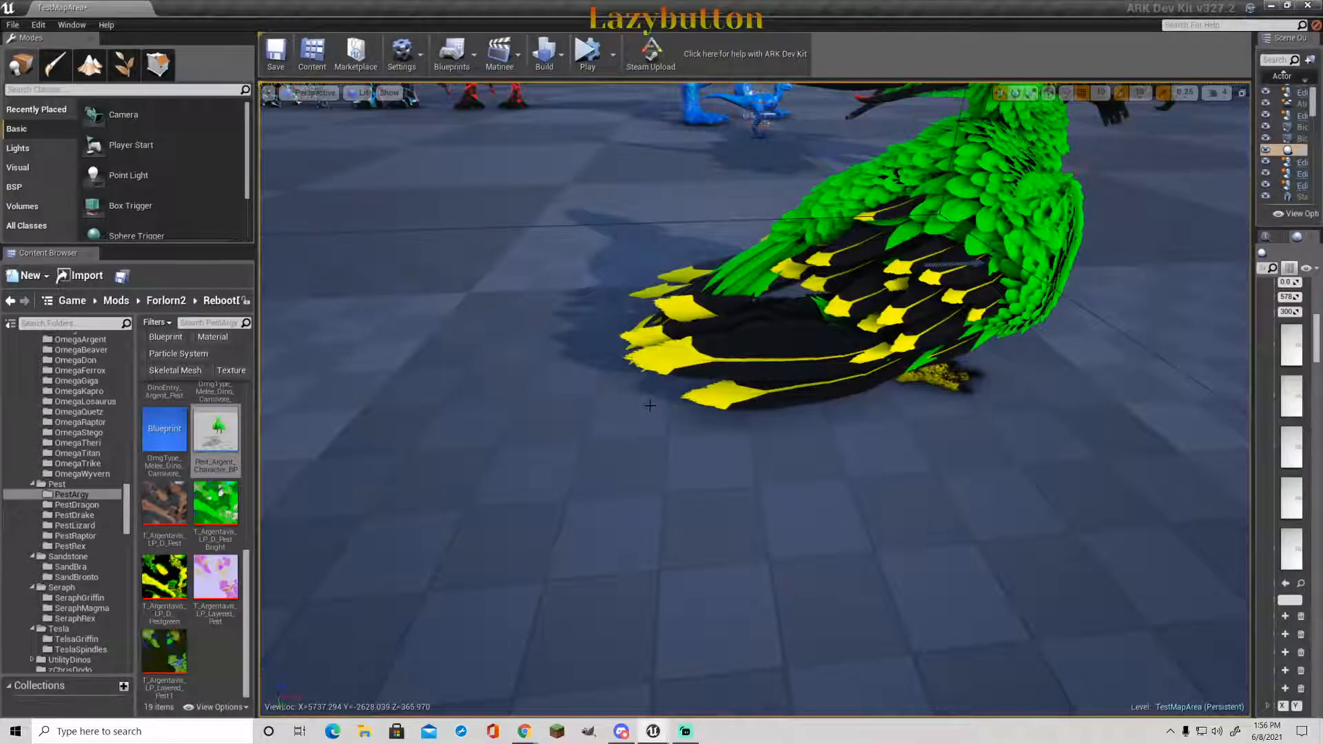
pyautogui.moveTo(844, 485); pyautogui.dragTo(855, 521, button='right')
pyautogui.press('d')
pyautogui.press('d')
pyautogui.press('s')
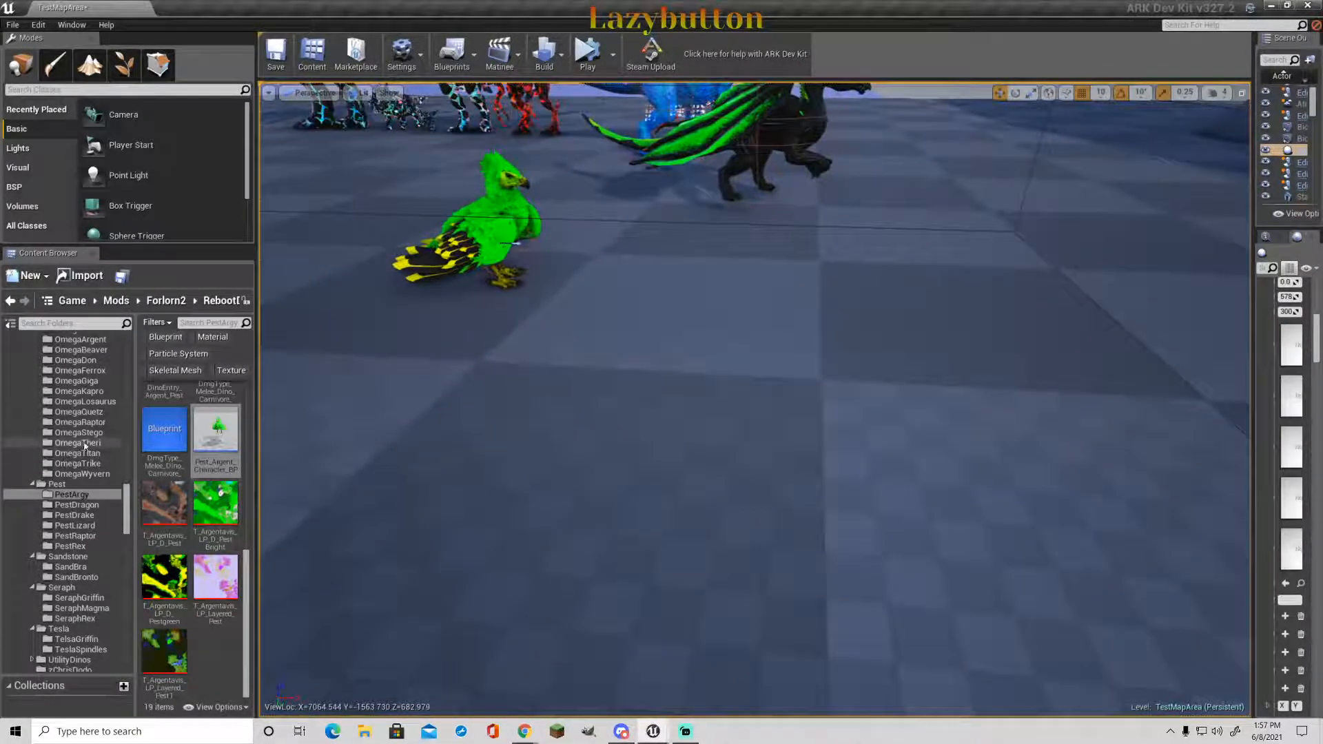
# - Place the Cherufe_Character_BP_Morph blueprint from the MorphMagma folder on the open floor near the arrow signs
pyautogui.scroll(4, 85, 446)
pyautogui.scroll(1, 98, 412)
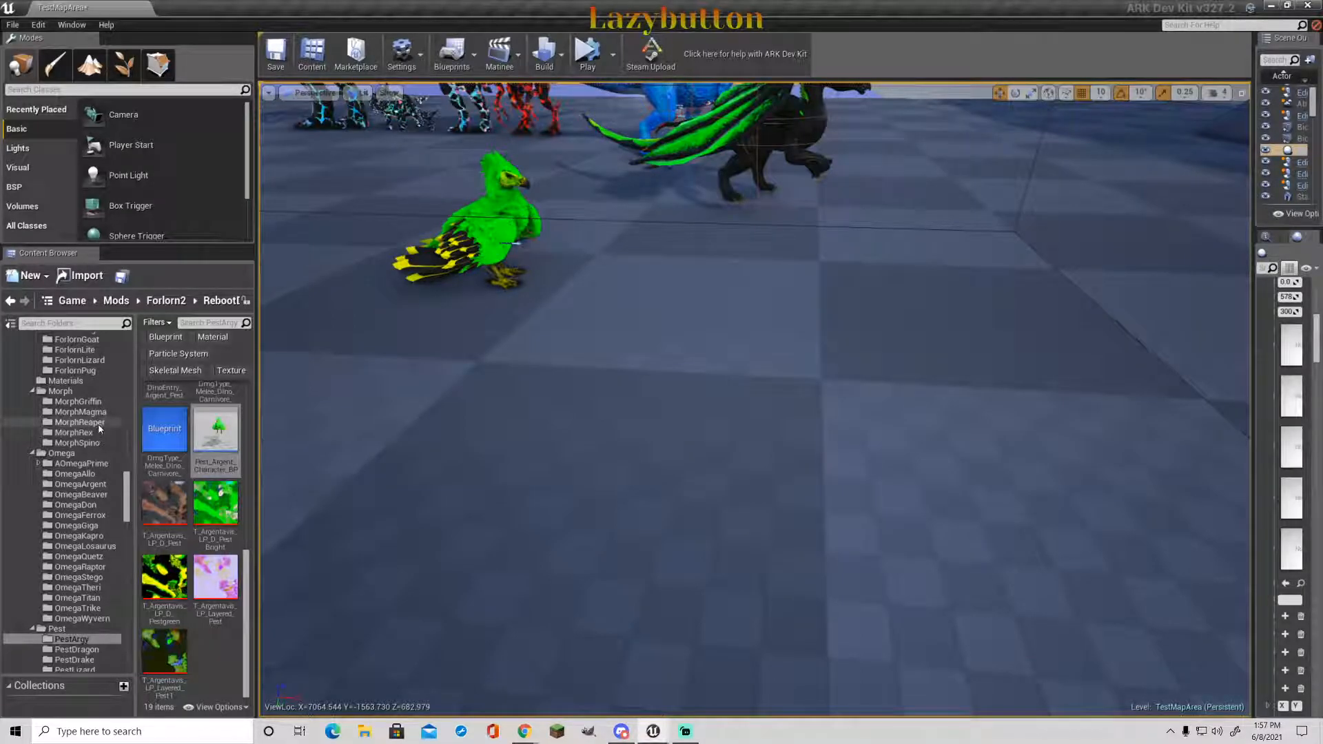
pyautogui.click(98, 422)
pyautogui.click(99, 412)
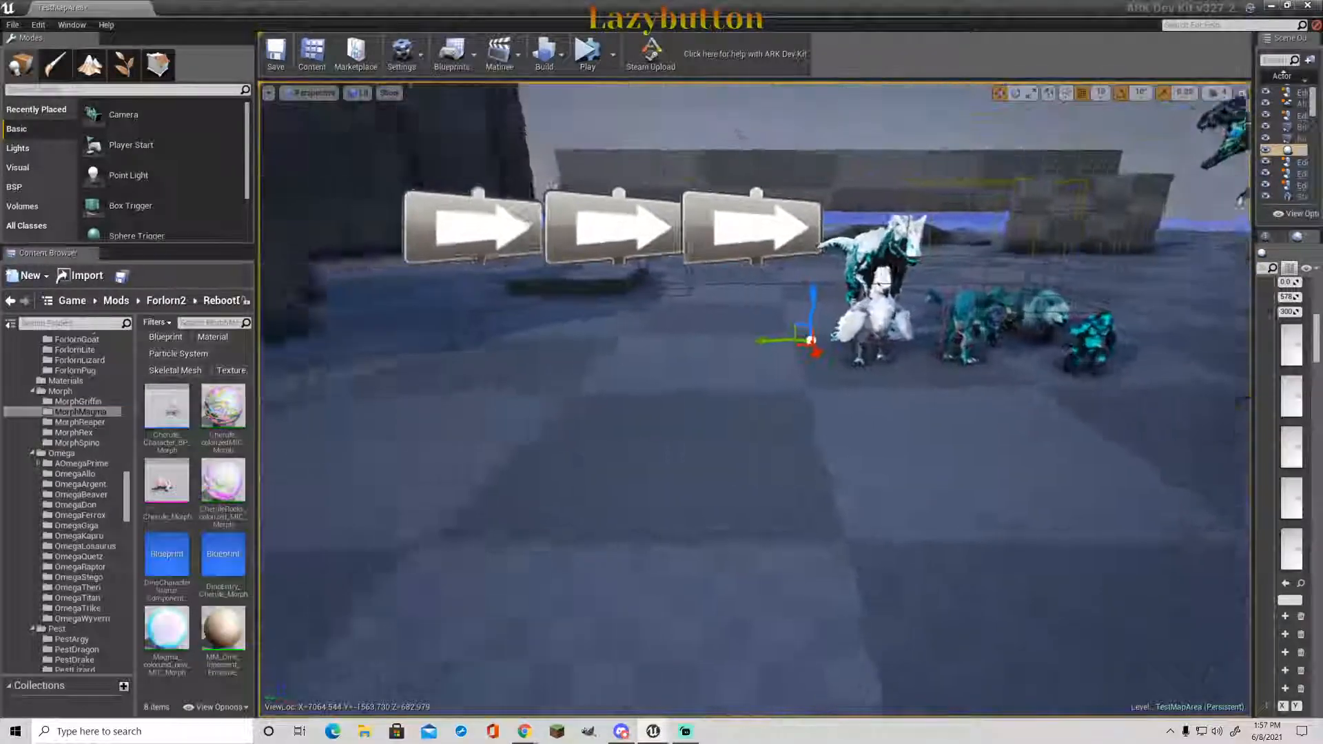
pyautogui.moveTo(524, 399); pyautogui.dragTo(458, 413, button='right')
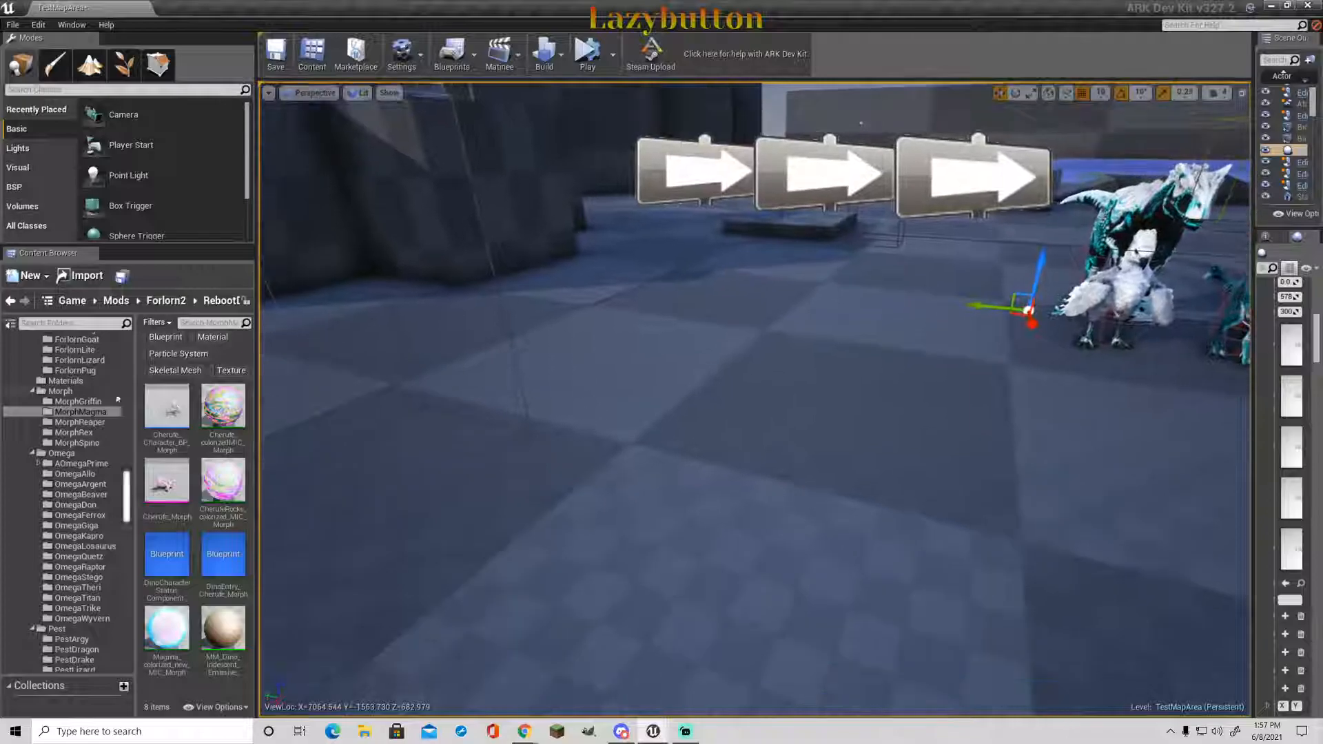
pyautogui.moveTo(170, 414); pyautogui.dragTo(706, 393)
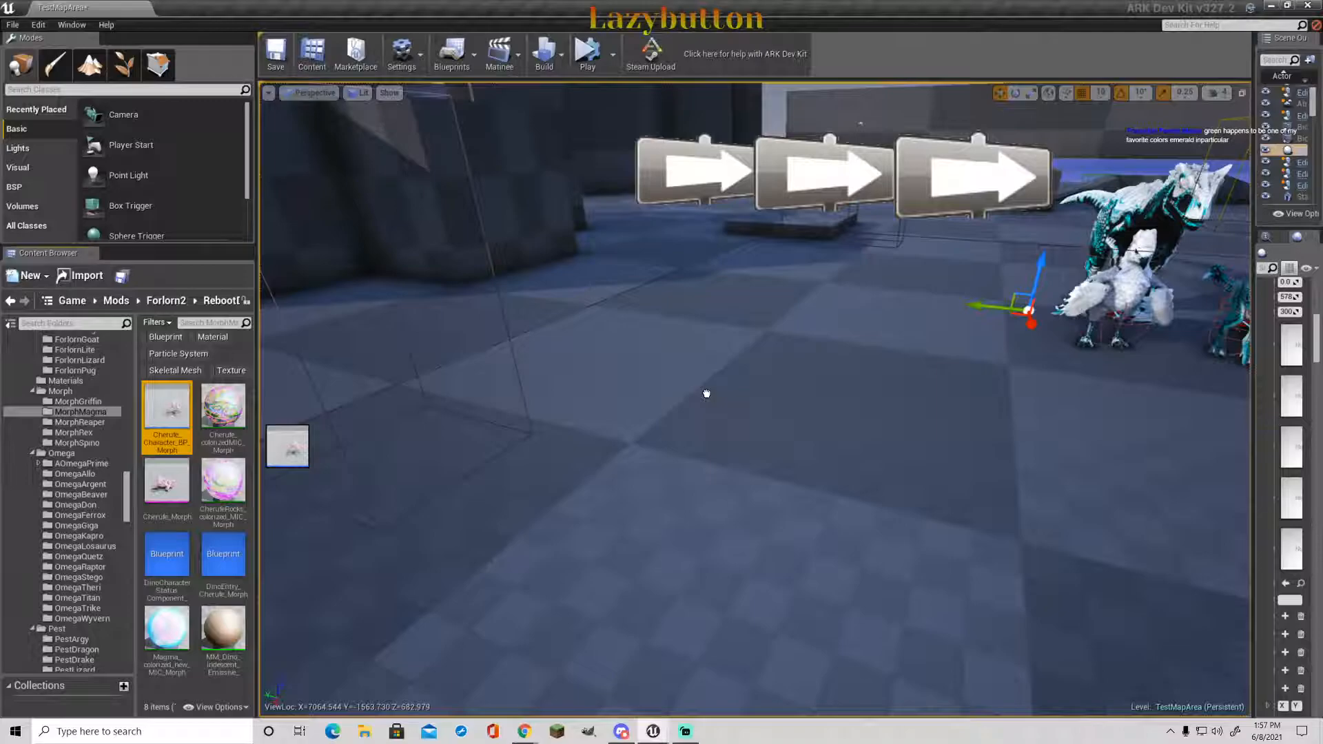
pyautogui.moveTo(706, 393); pyautogui.dragTo(713, 401)
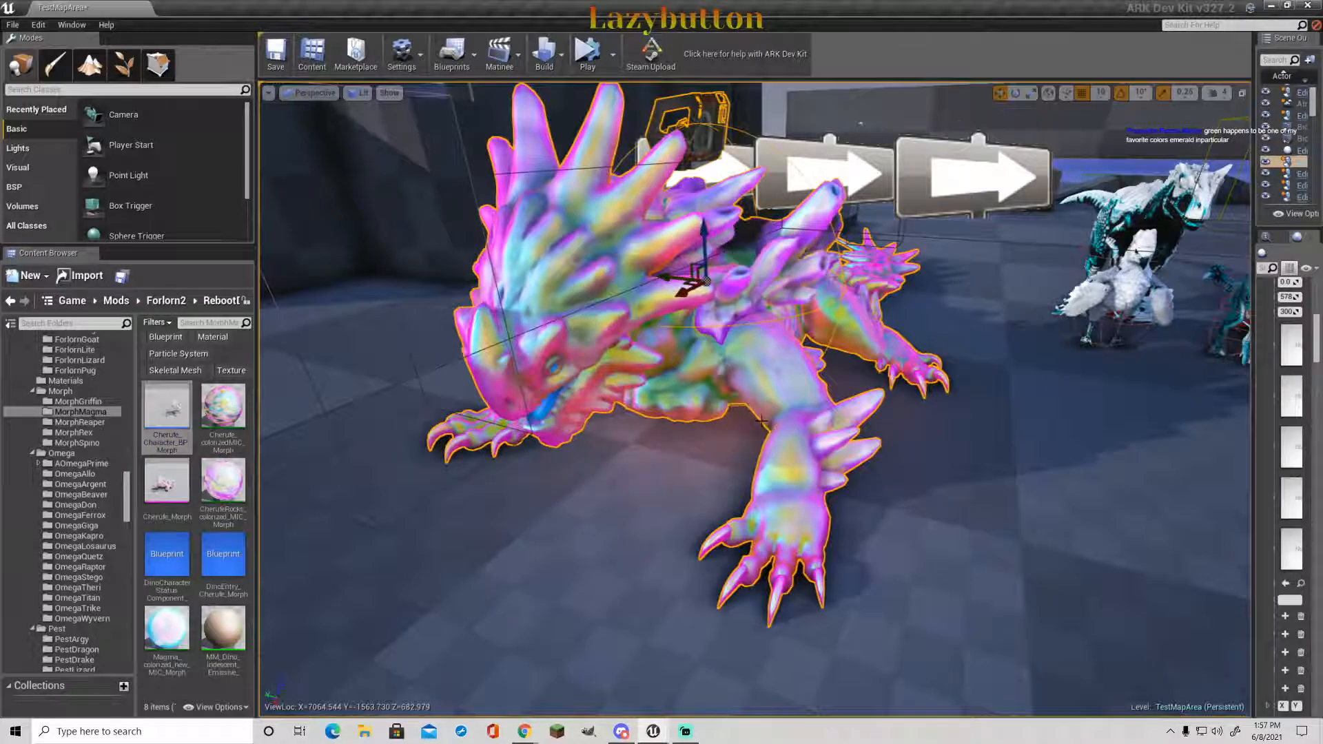
# - View the Morph Magma creature from other angles and look back over the placed dinos toward the Pest dragon
pyautogui.press('s')
pyautogui.moveTo(730, 238); pyautogui.dragTo(689, 312, button='right')
pyautogui.click(730, 240)
pyautogui.press('w')
pyautogui.press('a')
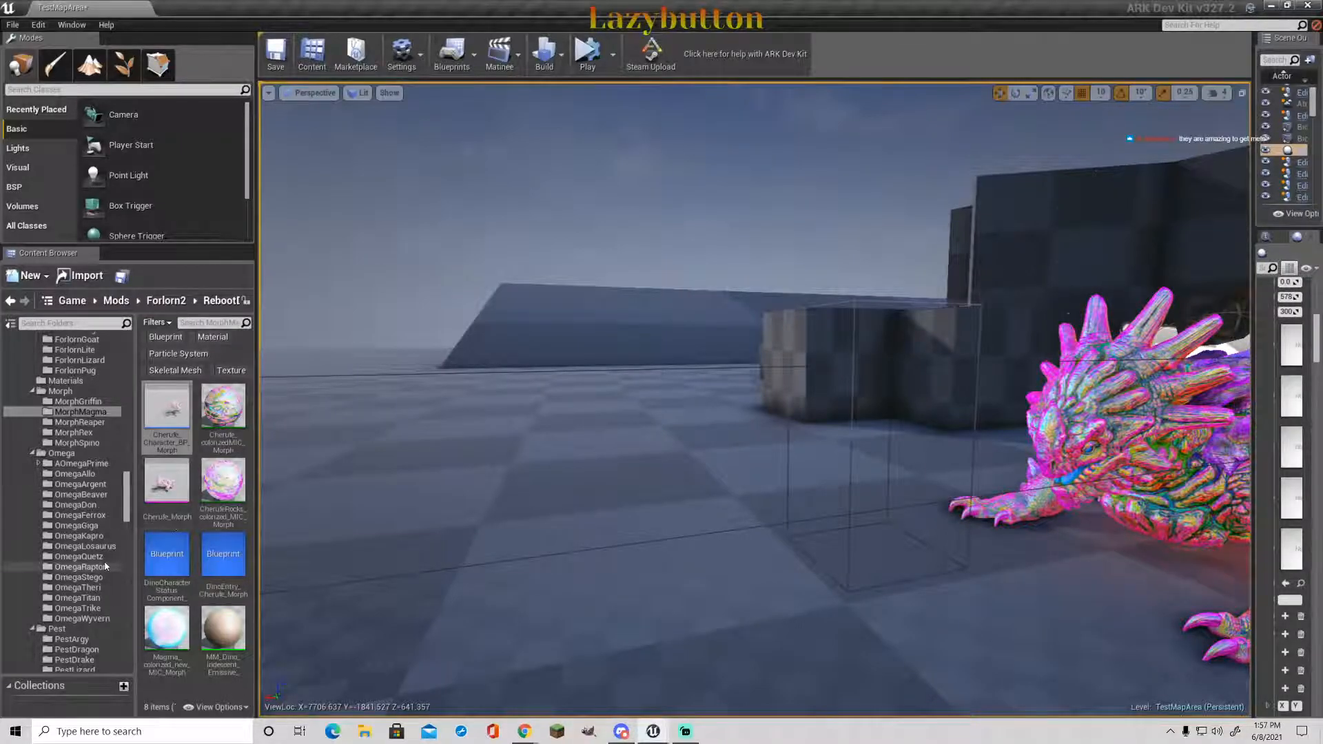
pyautogui.scroll(-2, 82, 558)
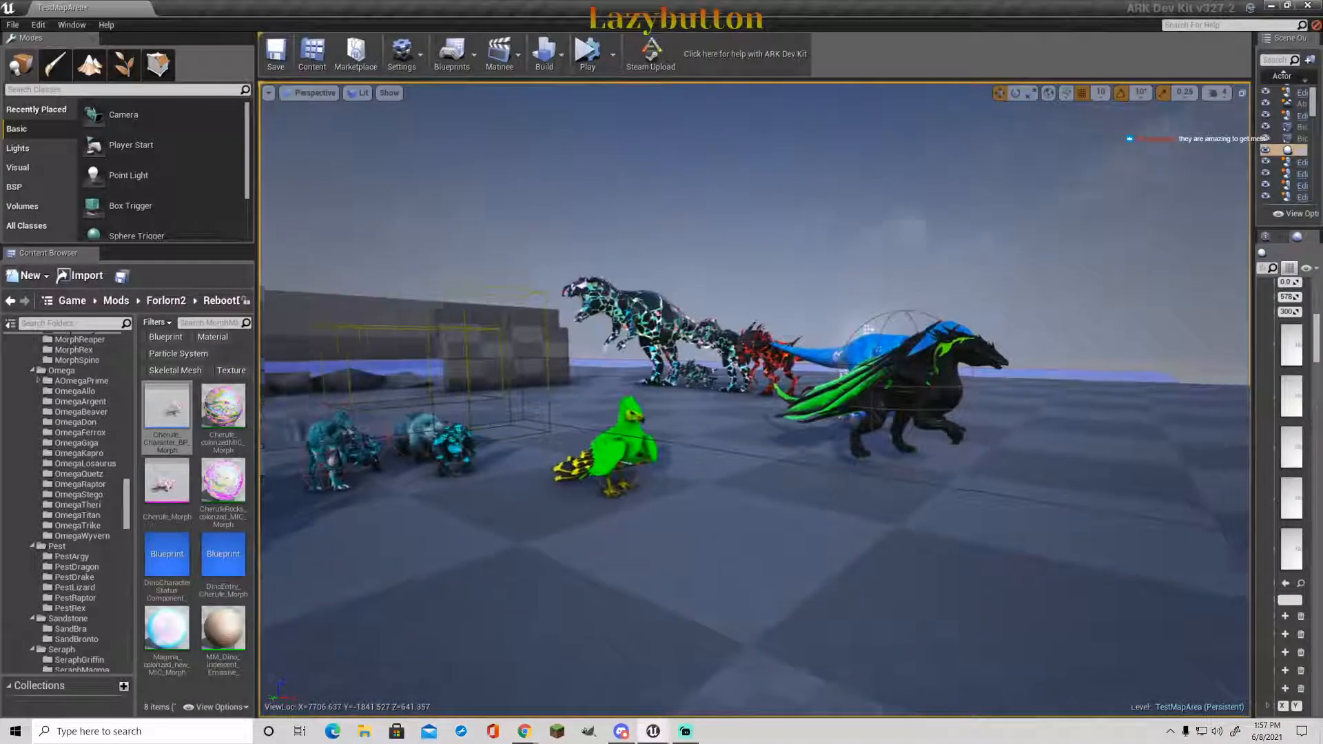
pyautogui.press('w')
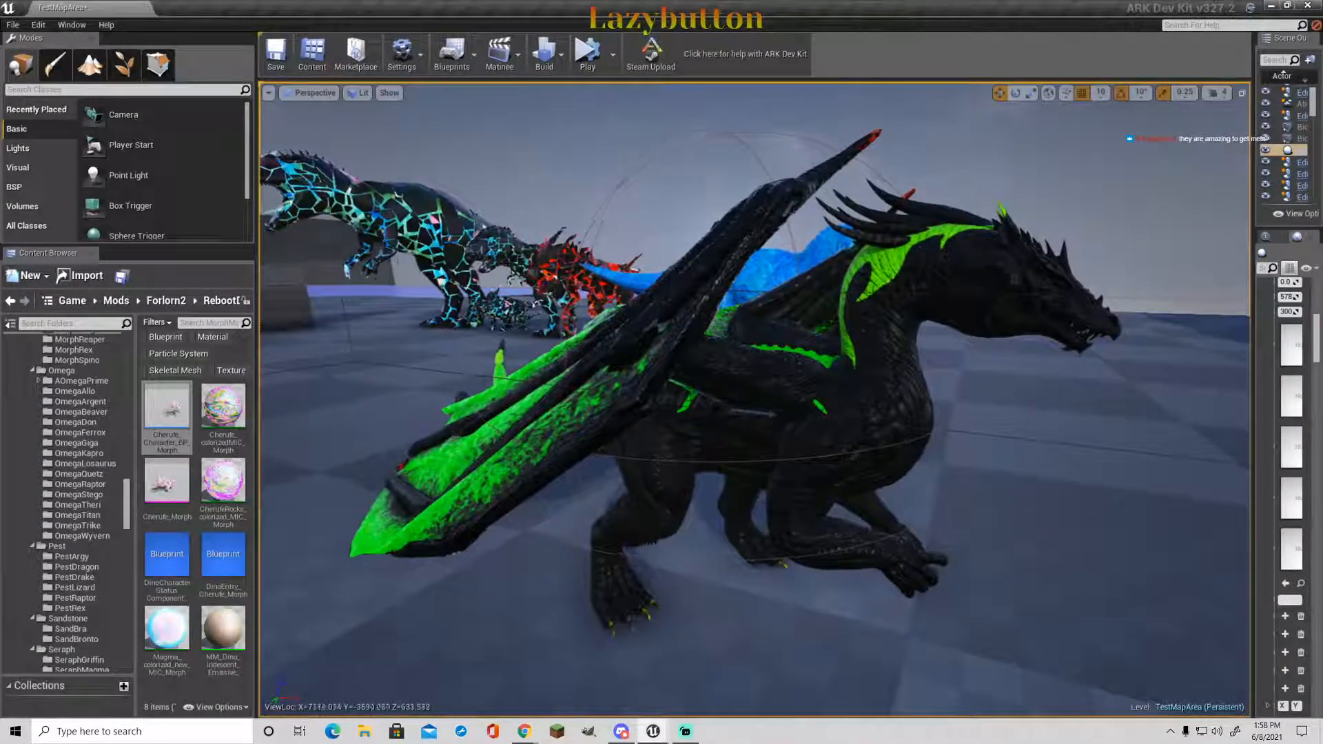
# - Place SeraphGriffin_Character_BP from the SeraphGriffin folder on the open floor beside the Morph Magma creature and view it up close
pyautogui.moveTo(754, 400); pyautogui.dragTo(323, 671, button='right')
pyautogui.press('d')
pyautogui.moveTo(628, 518); pyautogui.dragTo(981, 503, button='right')
pyautogui.press('a')
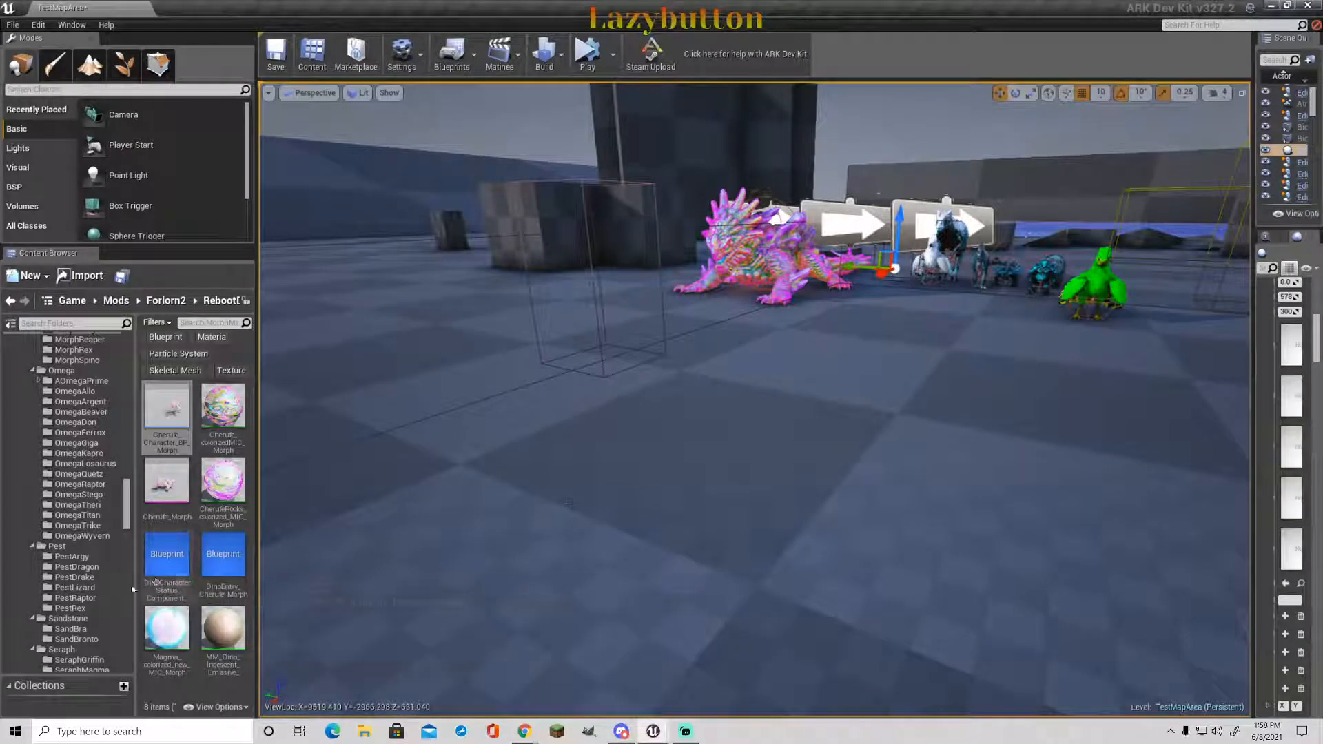
pyautogui.scroll(-2, 76, 537)
pyautogui.click(84, 619)
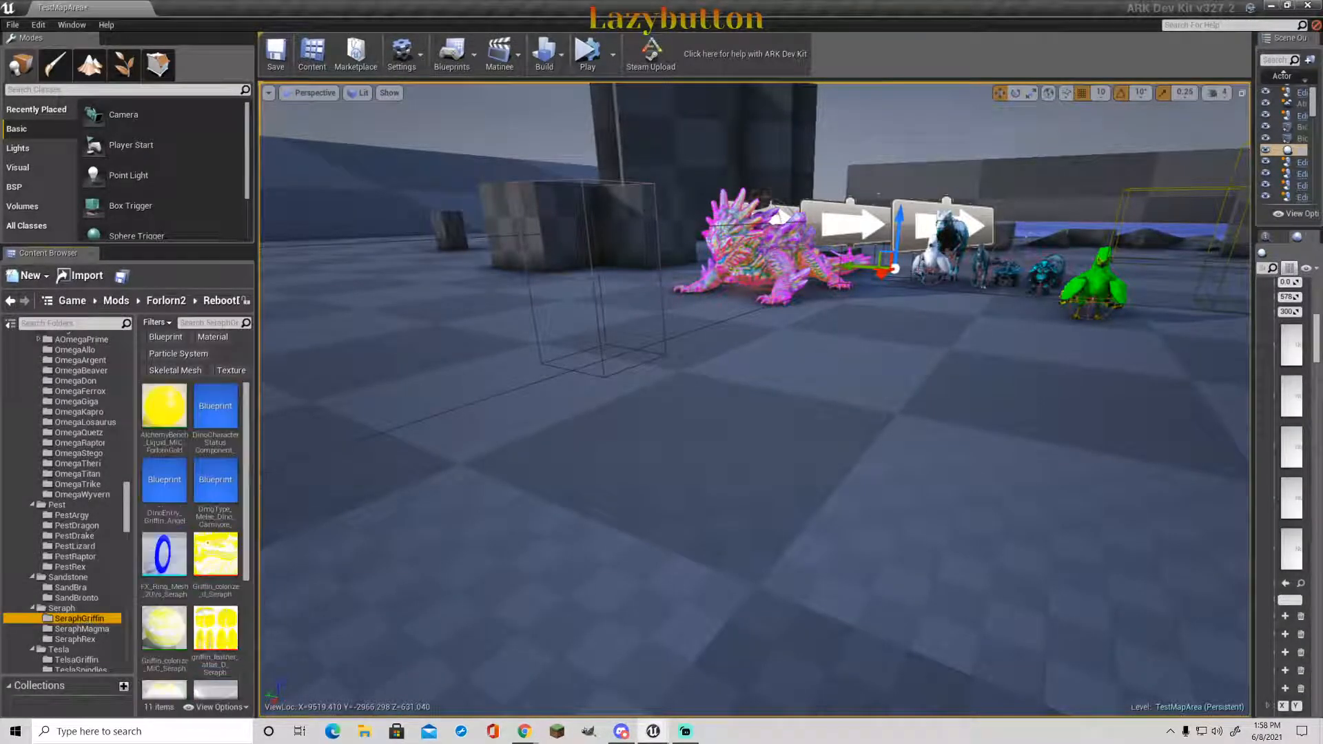
pyautogui.scroll(-3, 186, 643)
pyautogui.click(172, 657)
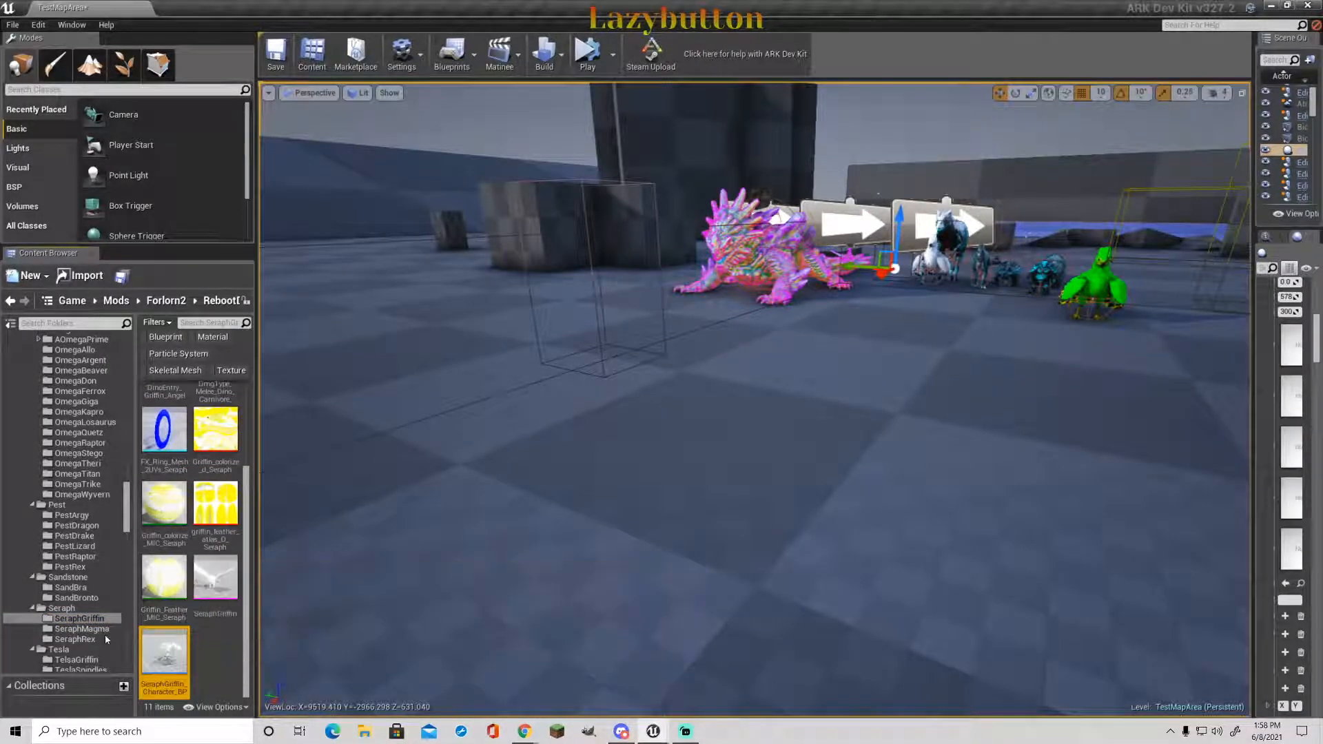
pyautogui.doubleClick(150, 632)
pyautogui.click(541, 165)
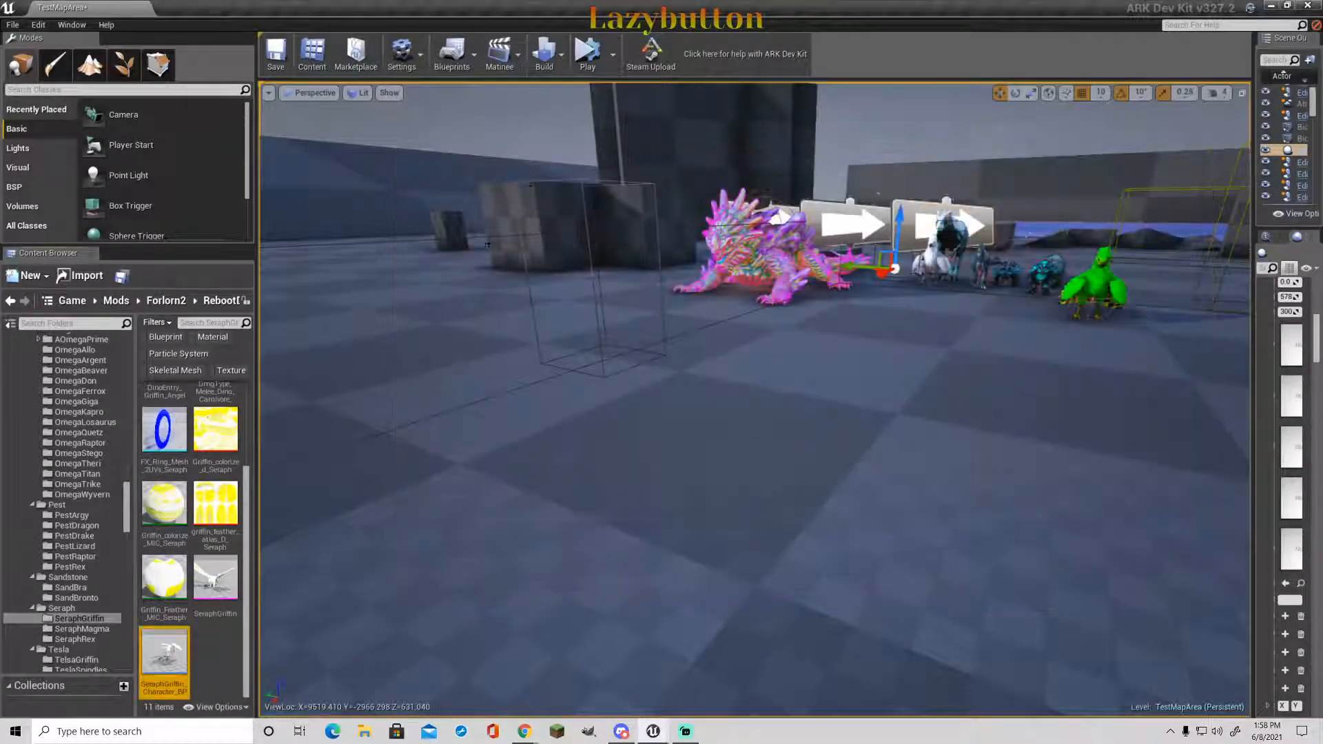
pyautogui.moveTo(164, 651); pyautogui.dragTo(503, 312)
pyautogui.click(482, 131)
pyautogui.moveTo(482, 131); pyautogui.dragTo(444, 135, button='right')
pyautogui.press('w')
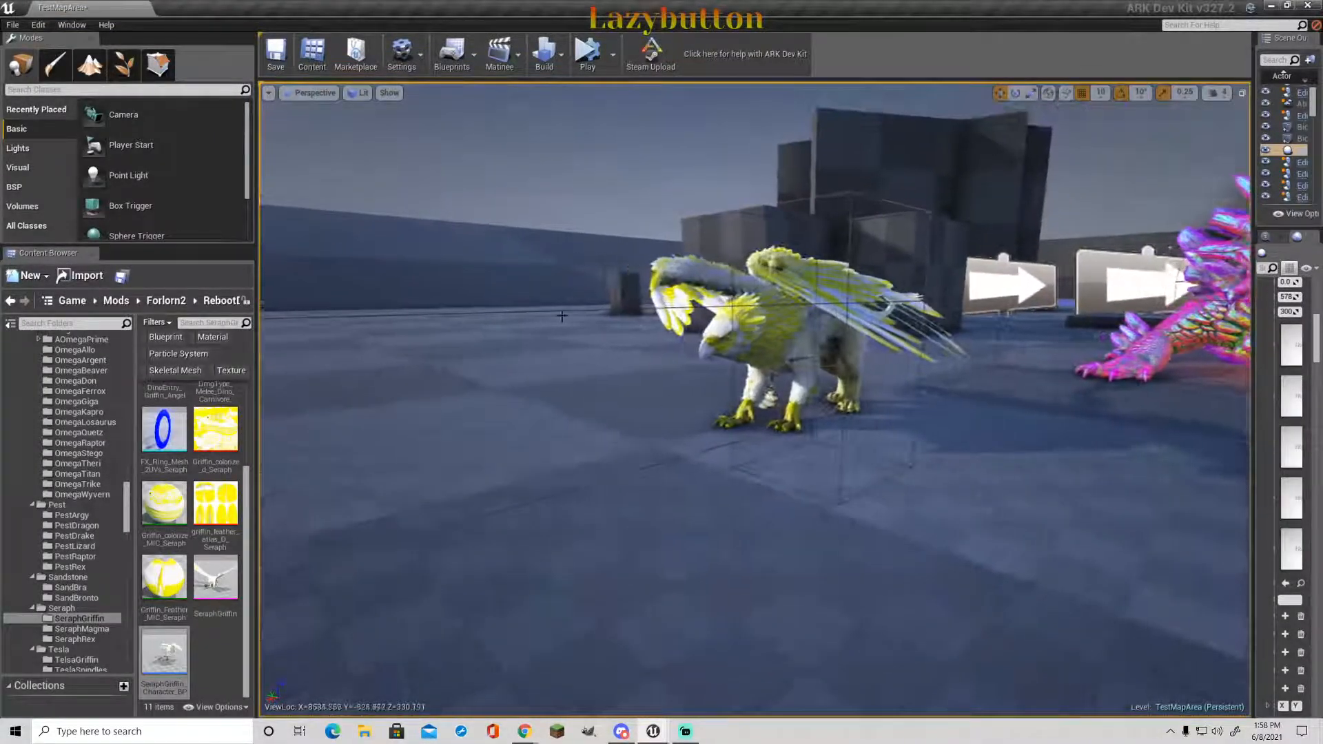
# - Place SeraphRex_Character_BP from the SeraphRex folder on the floor next to the Seraph griffin
pyautogui.click(74, 638)
pyautogui.moveTo(215, 579); pyautogui.dragTo(548, 349)
pyautogui.click(567, 156)
pyautogui.moveTo(567, 157)
pyautogui.mouseDown(button='right')
pyautogui.moveTo(478, 157)
pyautogui.moveTo(475, 141)
pyautogui.moveTo(547, 165)
pyautogui.mouseUp(button='right')
pyautogui.press('a')
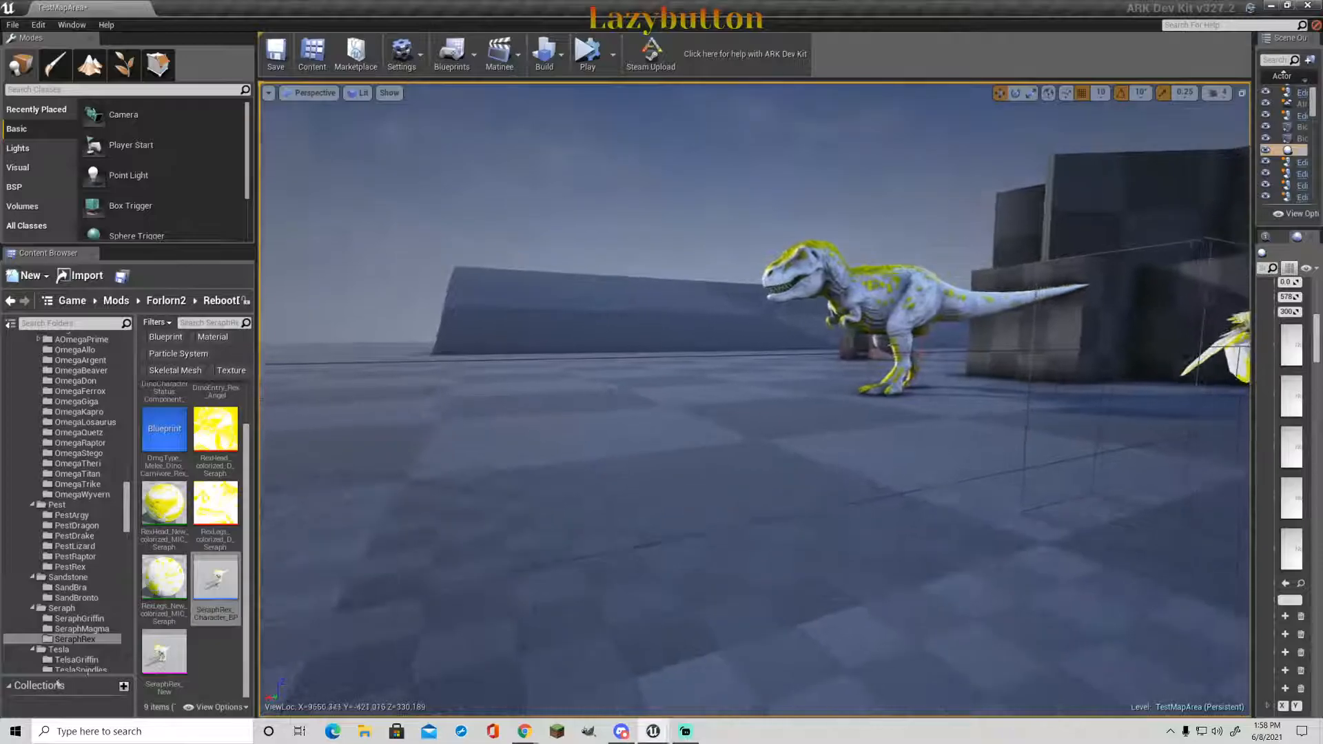
# - Place Cherufe_Character_BP_Seraph from the SeraphMagma folder on the floor in front of the Seraph rex
pyautogui.click(81, 628)
pyautogui.moveTo(167, 414); pyautogui.dragTo(290, 425)
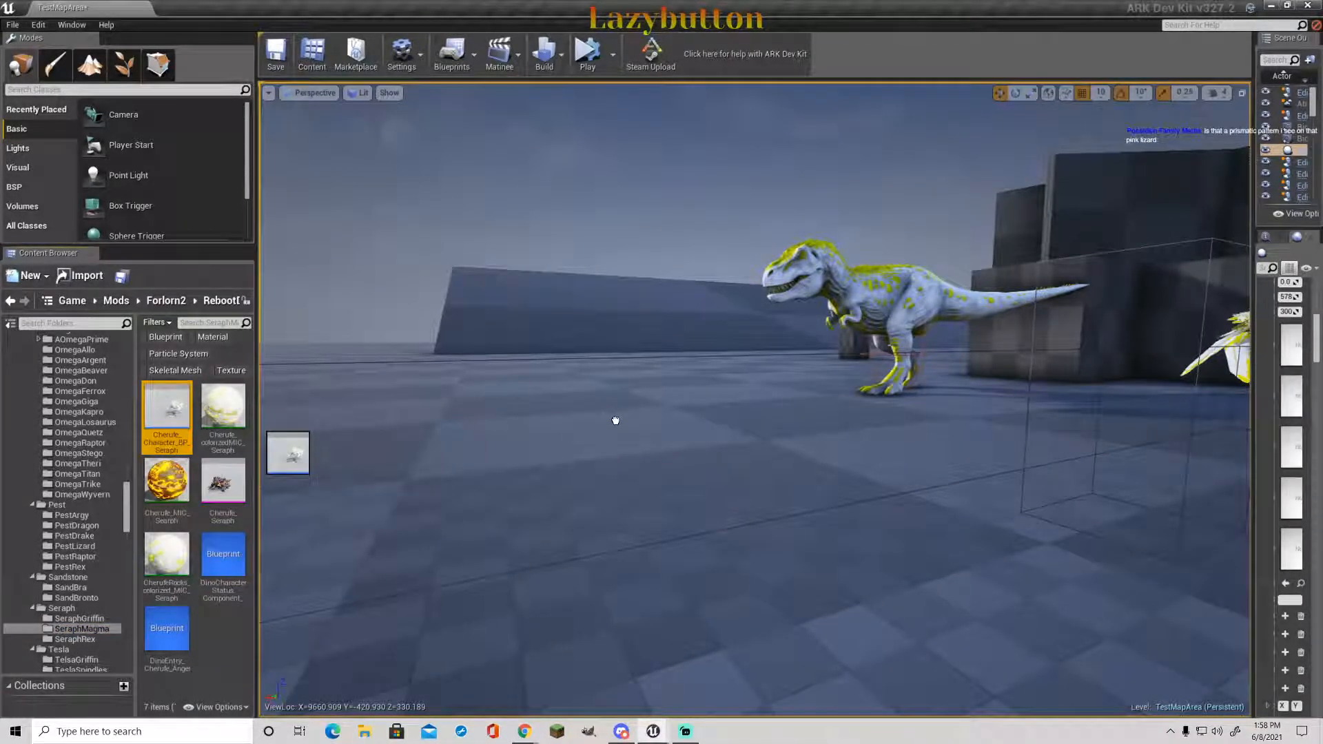
pyautogui.moveTo(615, 420); pyautogui.dragTo(615, 420)
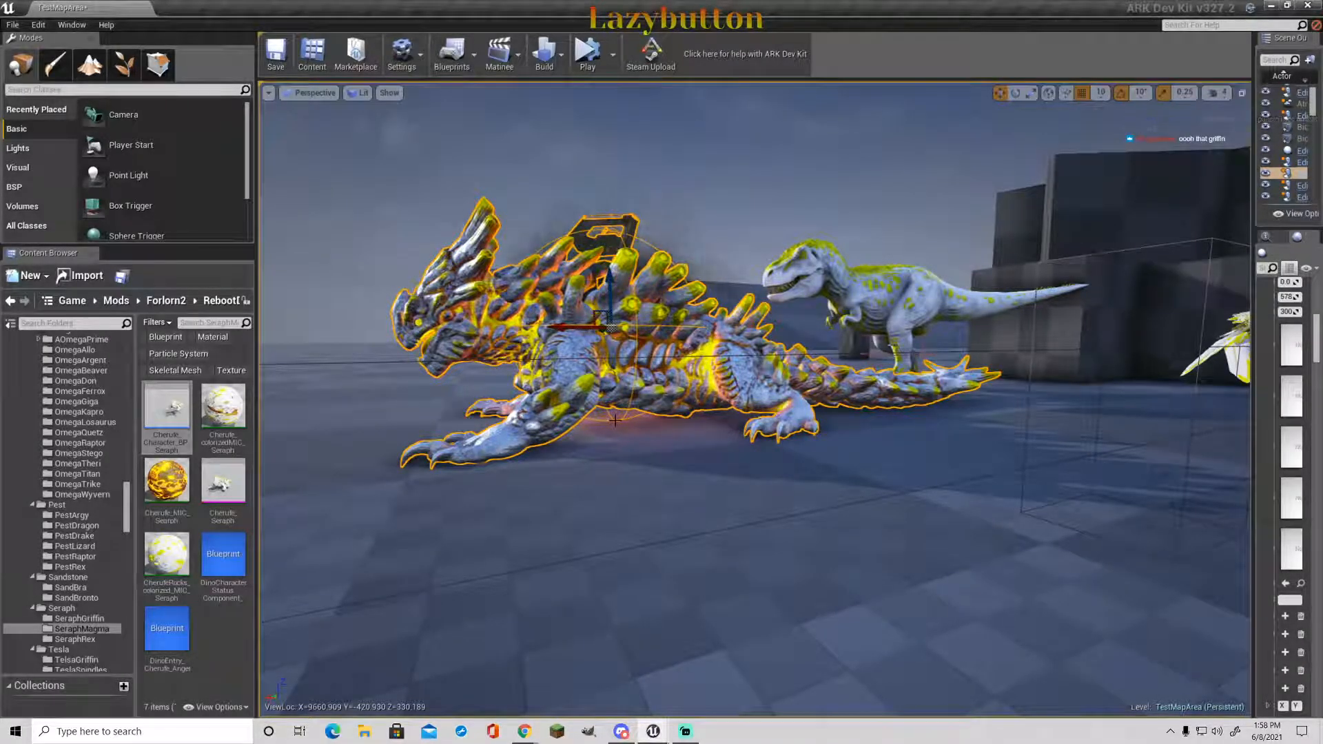
pyautogui.click(913, 210)
# - Place MorphMorphSpino_Character_BP from the MorphSpino folder on the empty floor away from the Seraph group and look it over
pyautogui.moveTo(913, 210); pyautogui.dragTo(737, 208, button='right')
pyautogui.press('w')
pyautogui.press('d')
pyautogui.press('w')
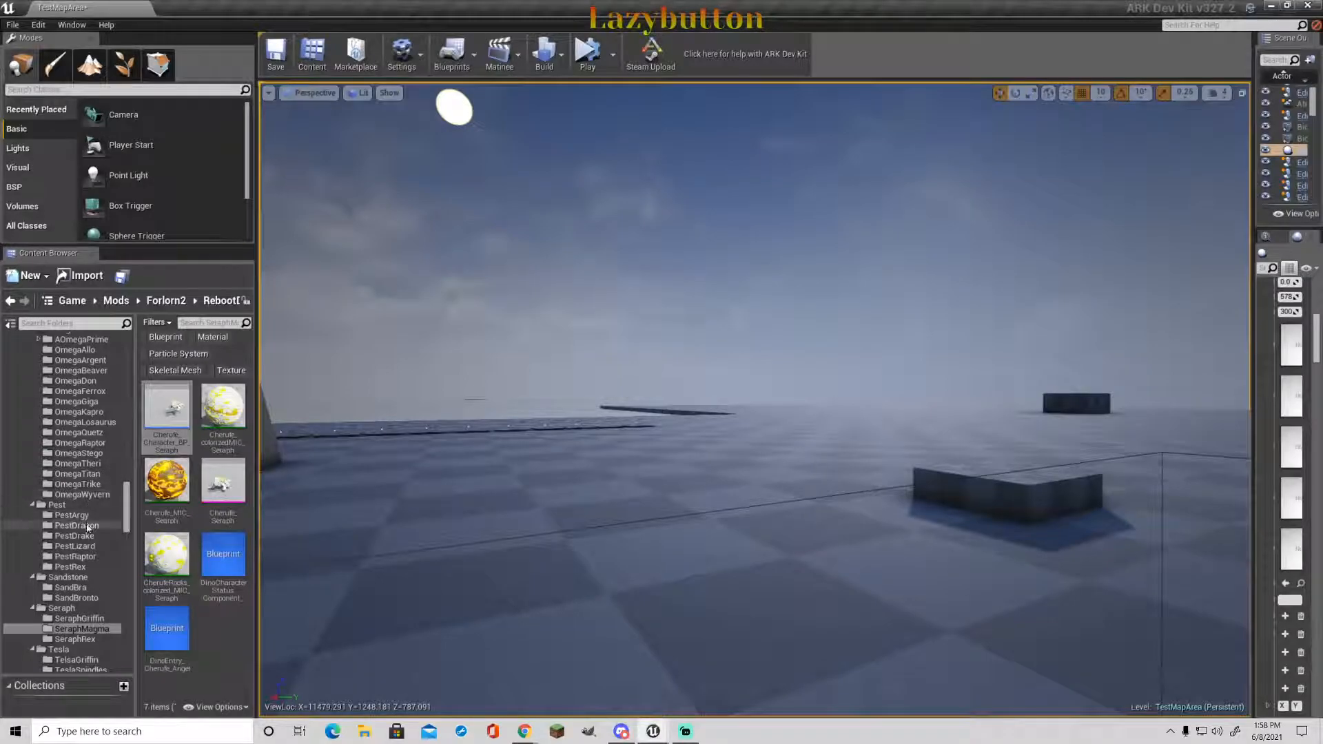
pyautogui.scroll(3, 93, 541)
pyautogui.scroll(3, 93, 541)
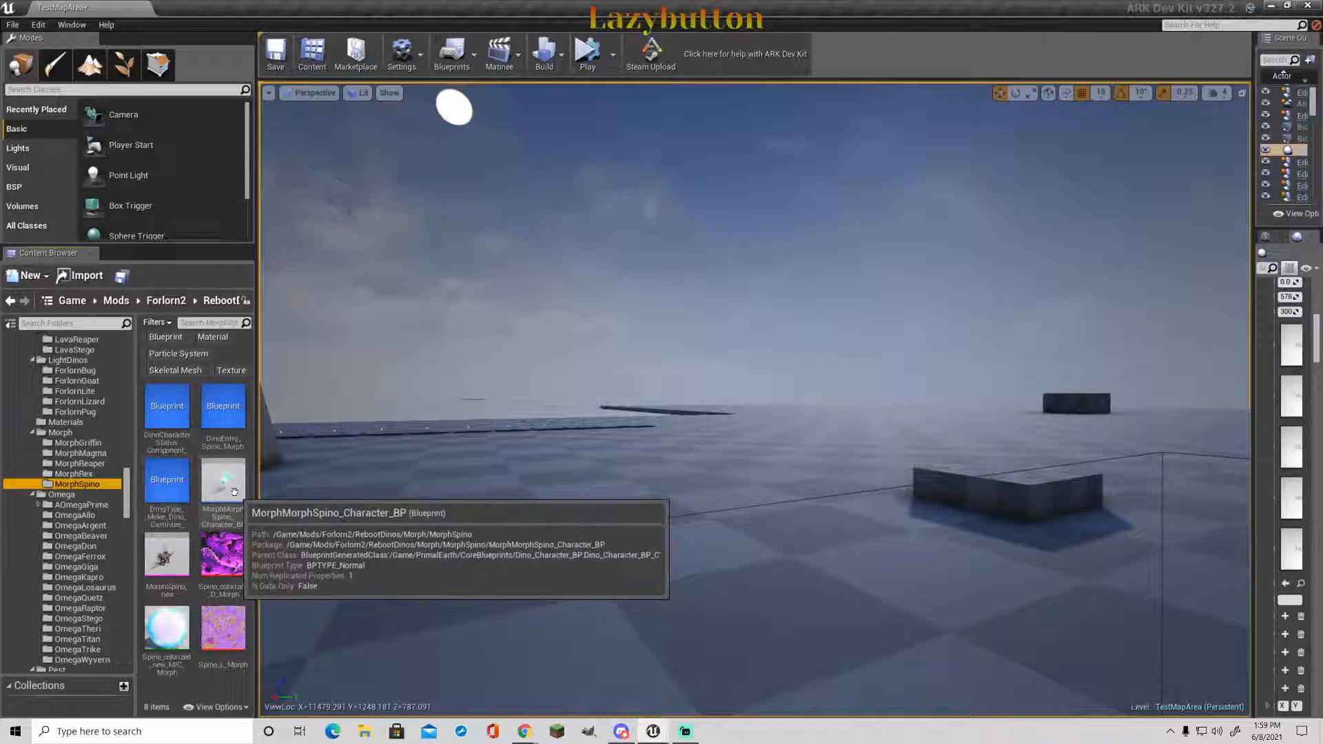
pyautogui.moveTo(551, 501); pyautogui.dragTo(658, 492)
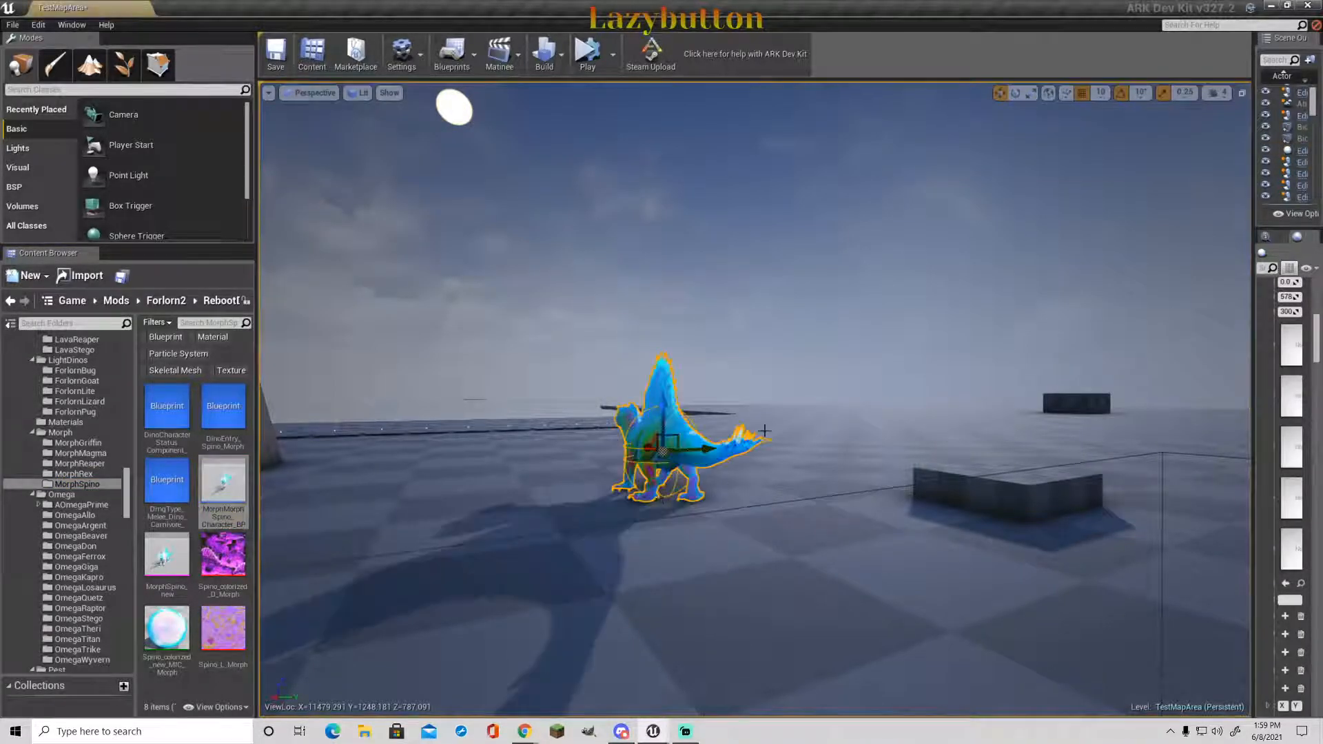
pyautogui.press('w')
pyautogui.moveTo(658, 492); pyautogui.dragTo(1319, 535, button='right')
pyautogui.press('a')
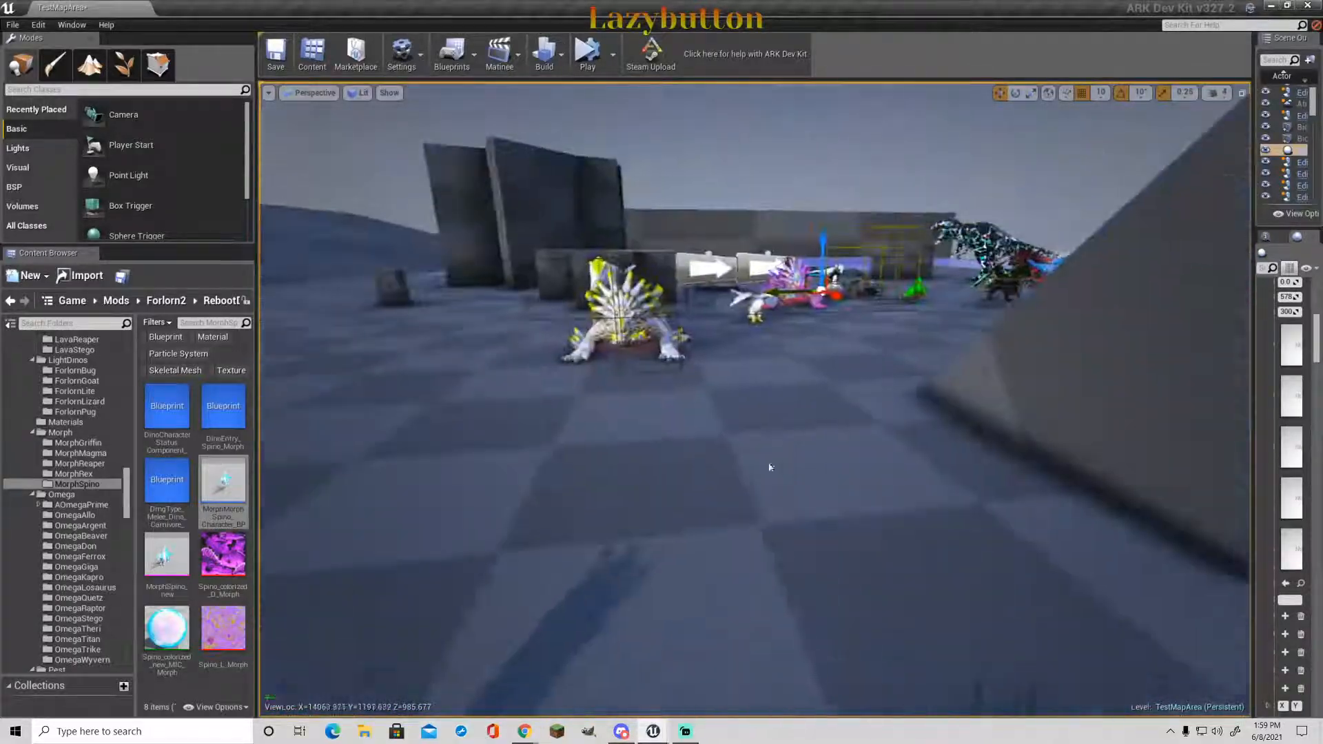
# - Place Rex_Character_BP_OP from the OPRex folder under AOmegaPrime near the green Pest Argent and view it up close
pyautogui.moveTo(661, 372); pyautogui.dragTo(730, 375, button='right')
pyautogui.moveTo(716, 568); pyautogui.dragTo(686, 551, button='right')
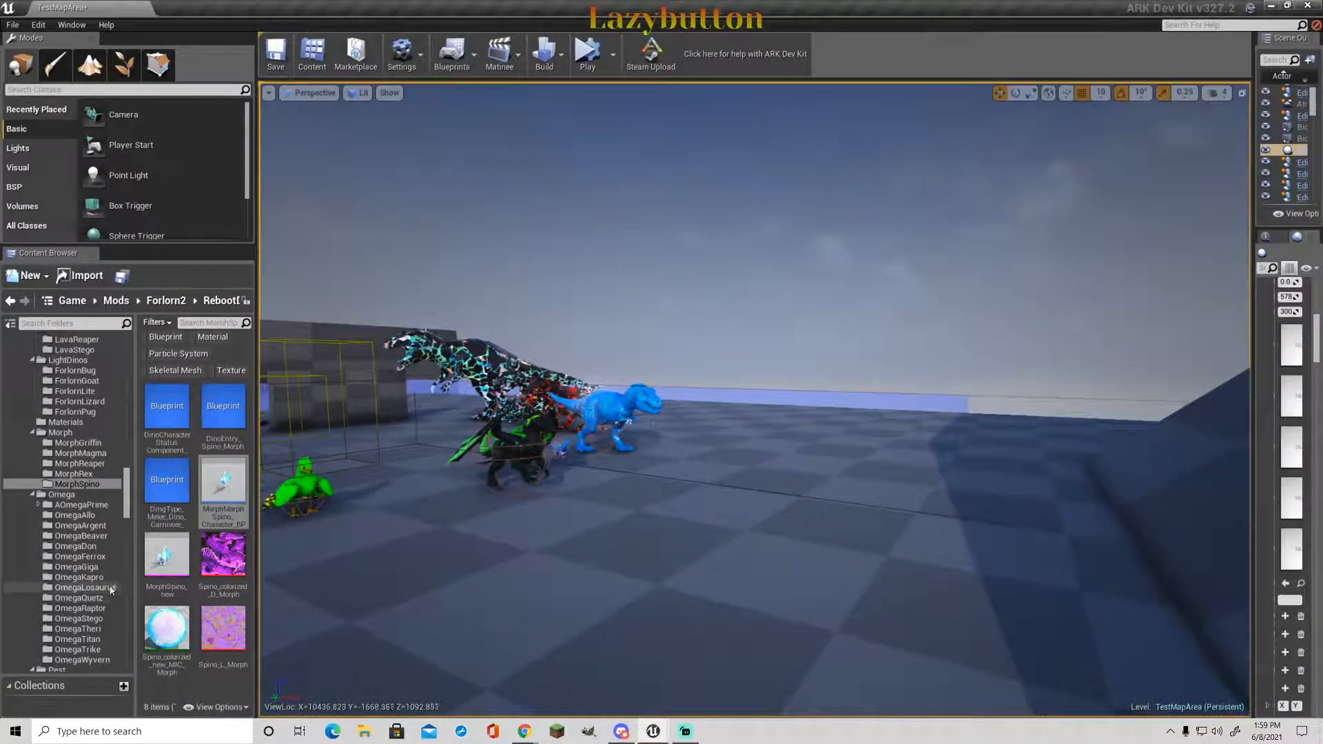
pyautogui.click(97, 558)
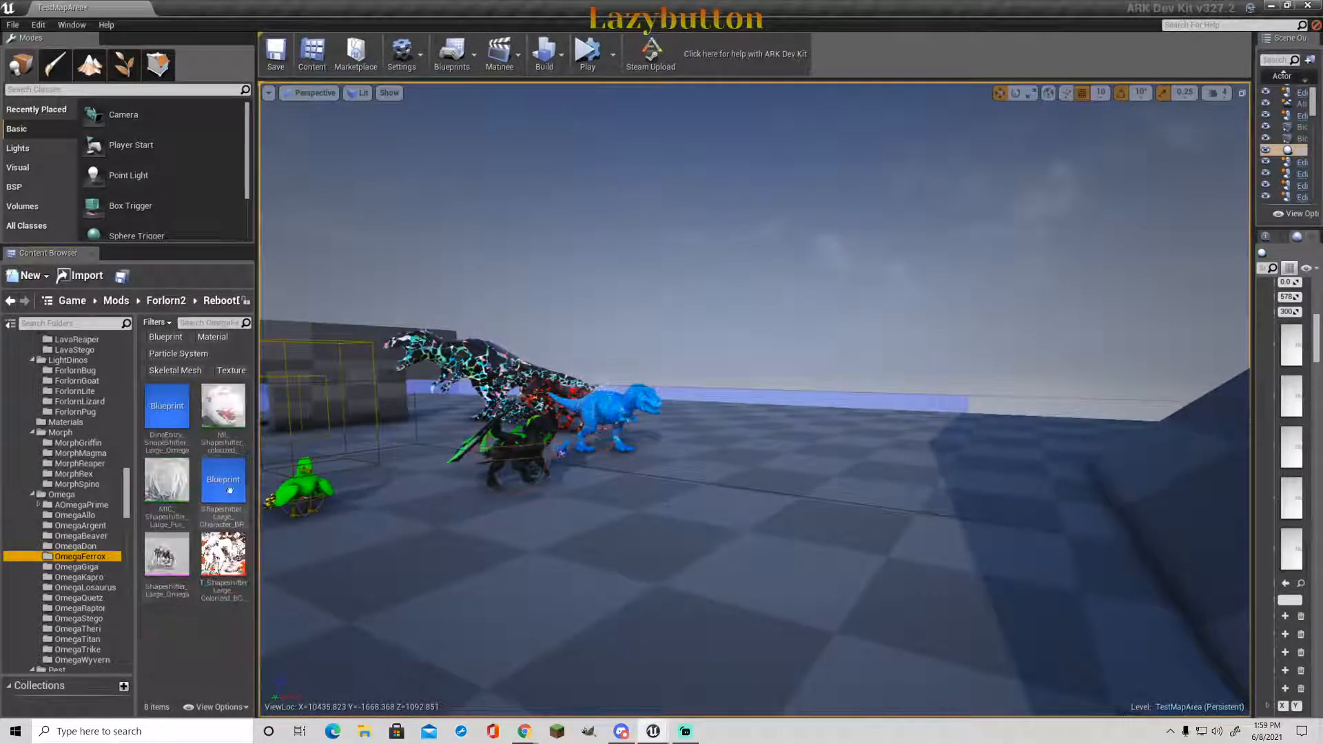
pyautogui.scroll(-2, 93, 545)
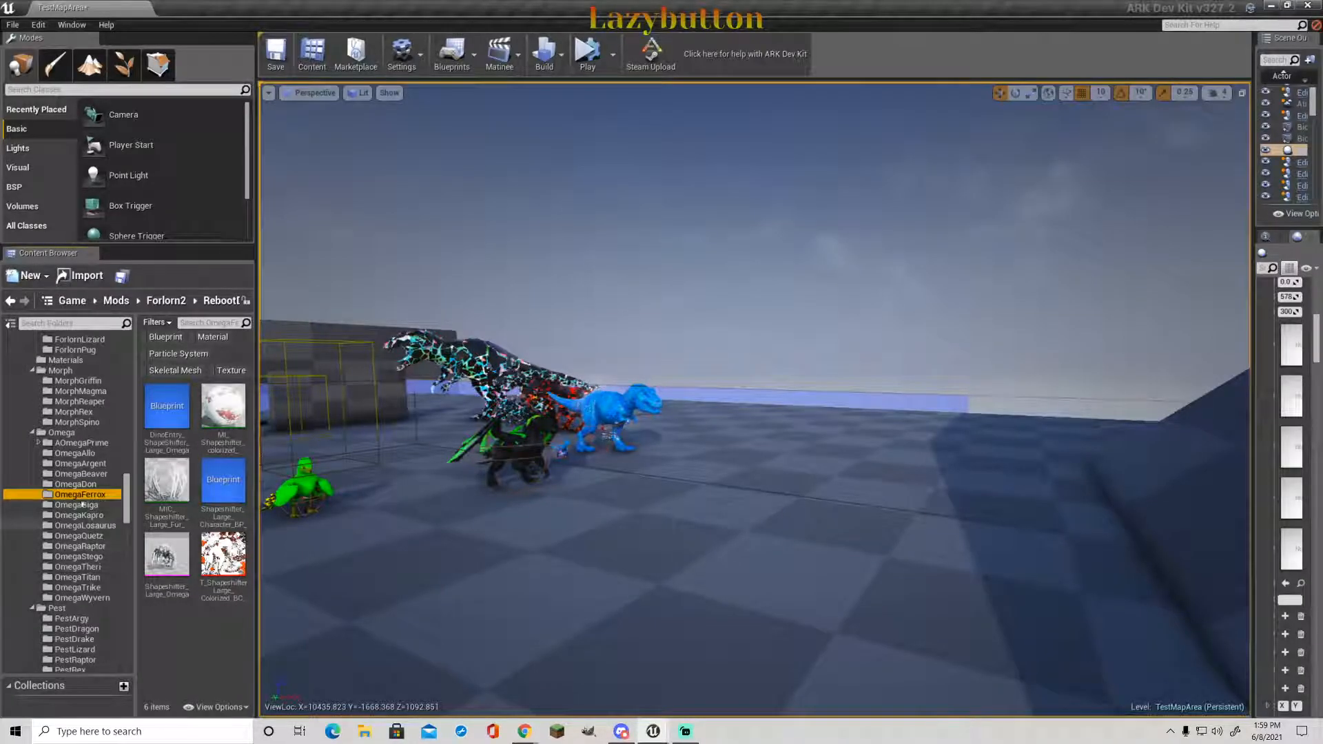
pyautogui.click(38, 443)
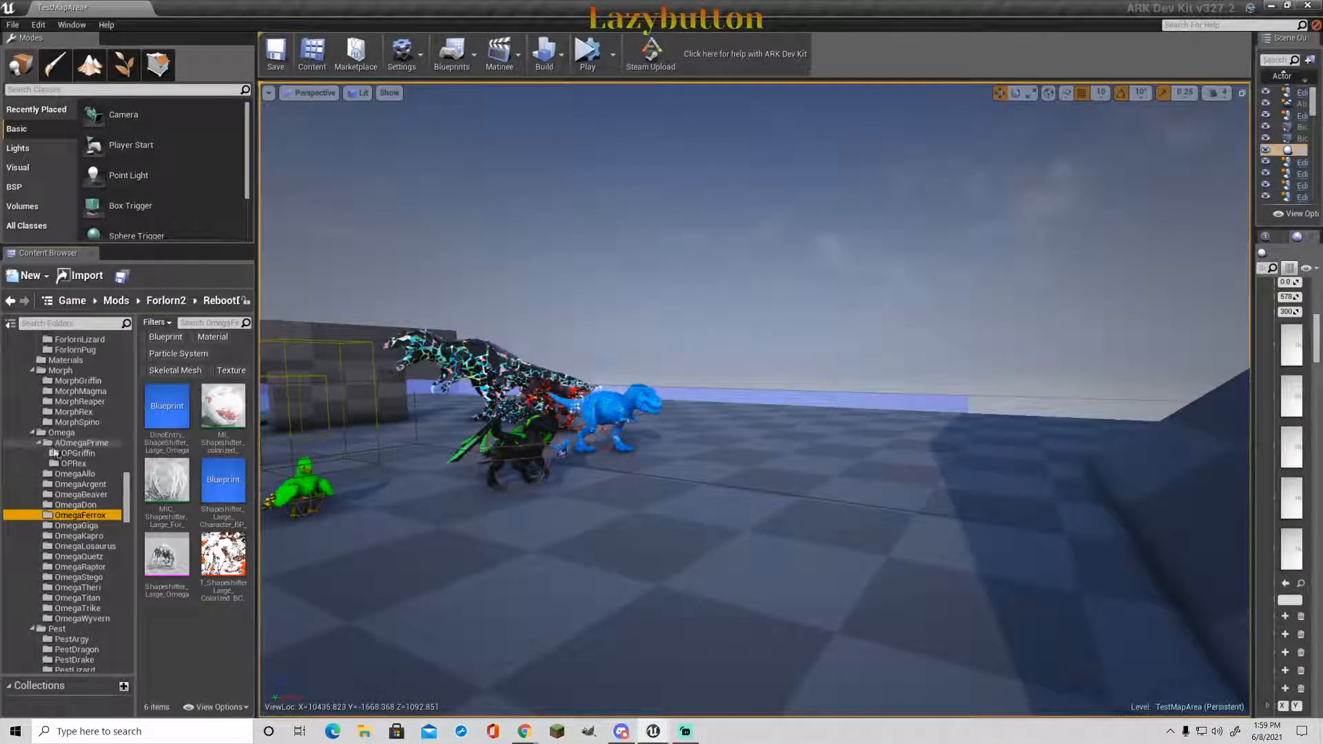
pyautogui.click(69, 465)
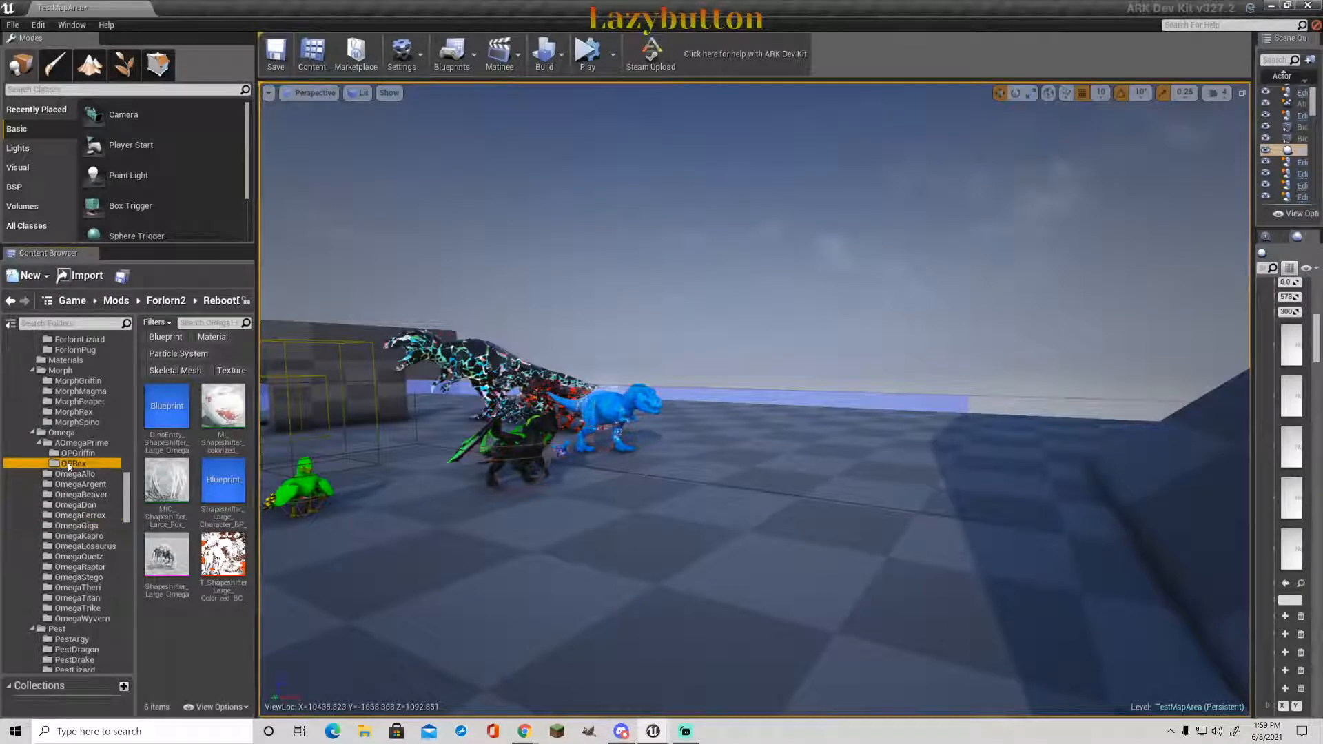
pyautogui.click(228, 487)
pyautogui.moveTo(228, 488); pyautogui.dragTo(430, 585)
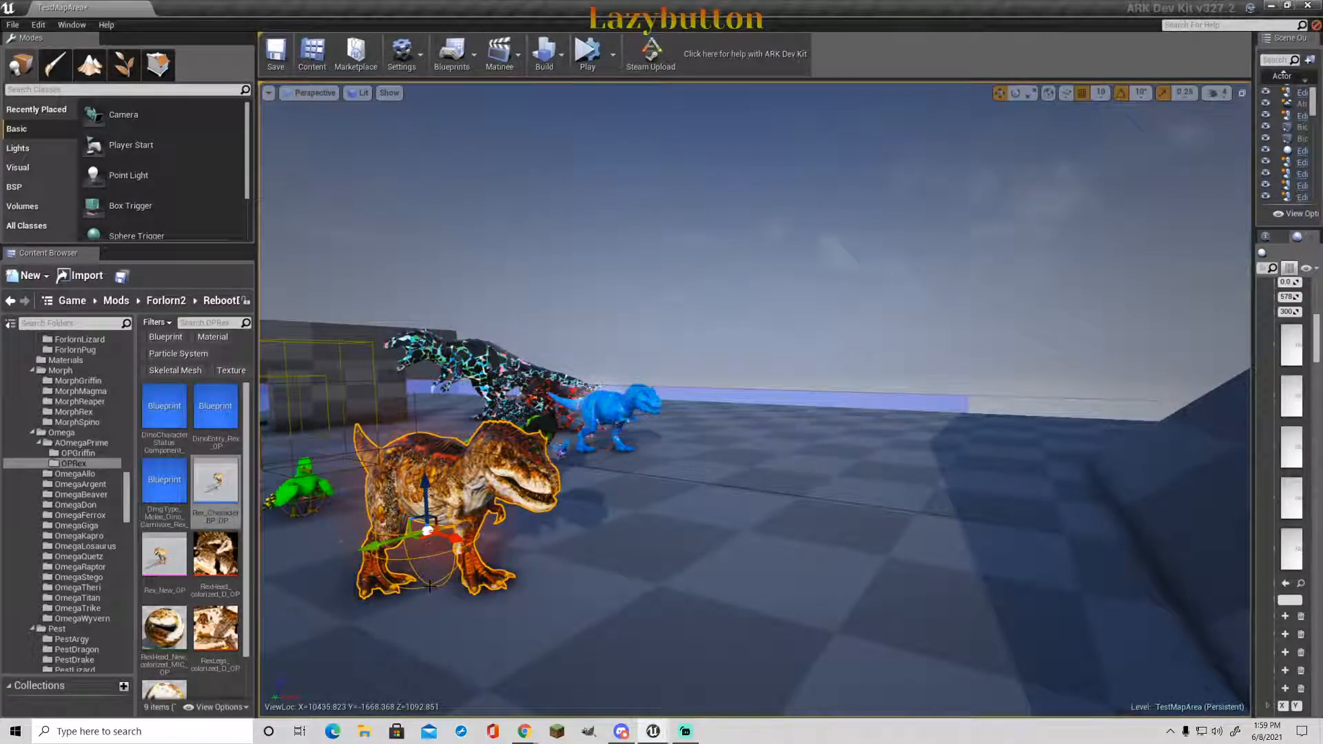
pyautogui.click(758, 227)
pyautogui.moveTo(758, 227); pyautogui.dragTo(661, 303, button='right')
pyautogui.moveTo(580, 475); pyautogui.dragTo(599, 475, button='right')
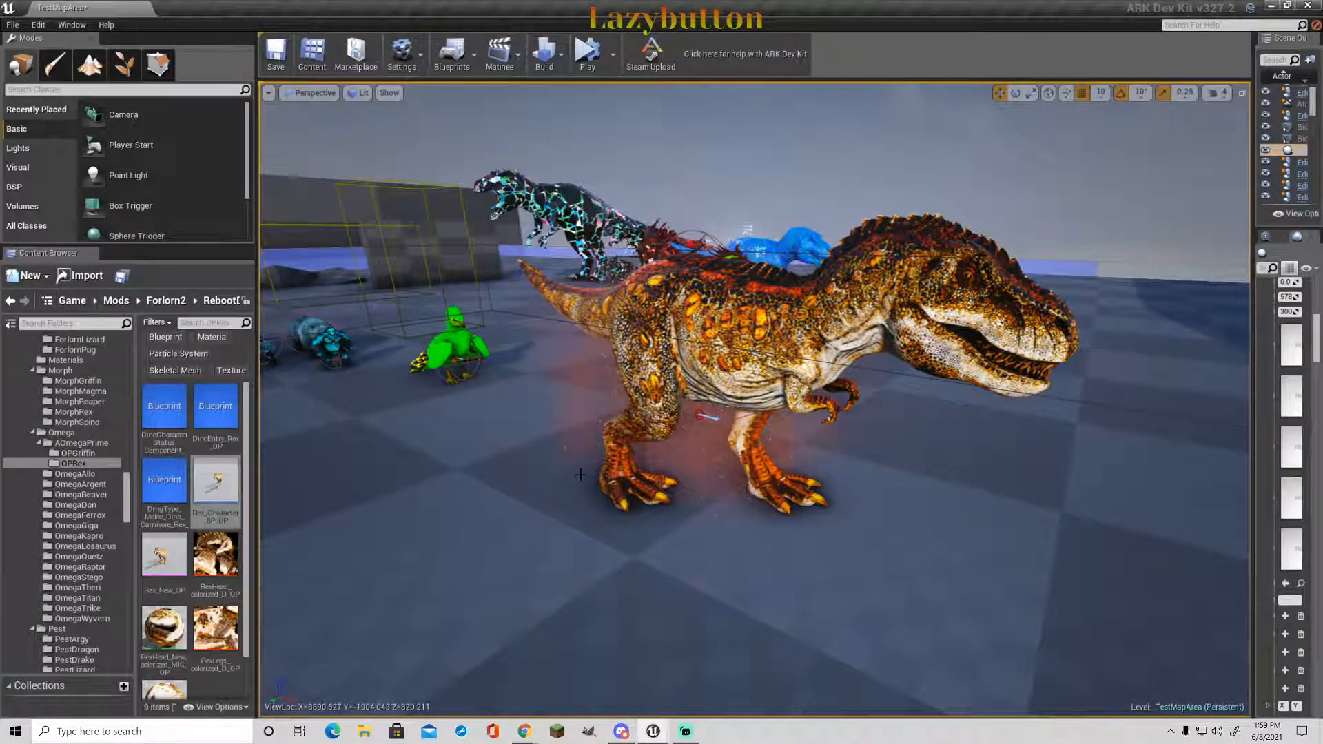
# - Place BlazeGriffin_Character_BP from the BlazeGriffin folder on the empty floor past the Seraph group and view it up close
pyautogui.moveTo(755, 400); pyautogui.dragTo(965, 375, button='right')
pyautogui.press('w')
pyautogui.press('a')
pyautogui.press('w')
pyautogui.press('w')
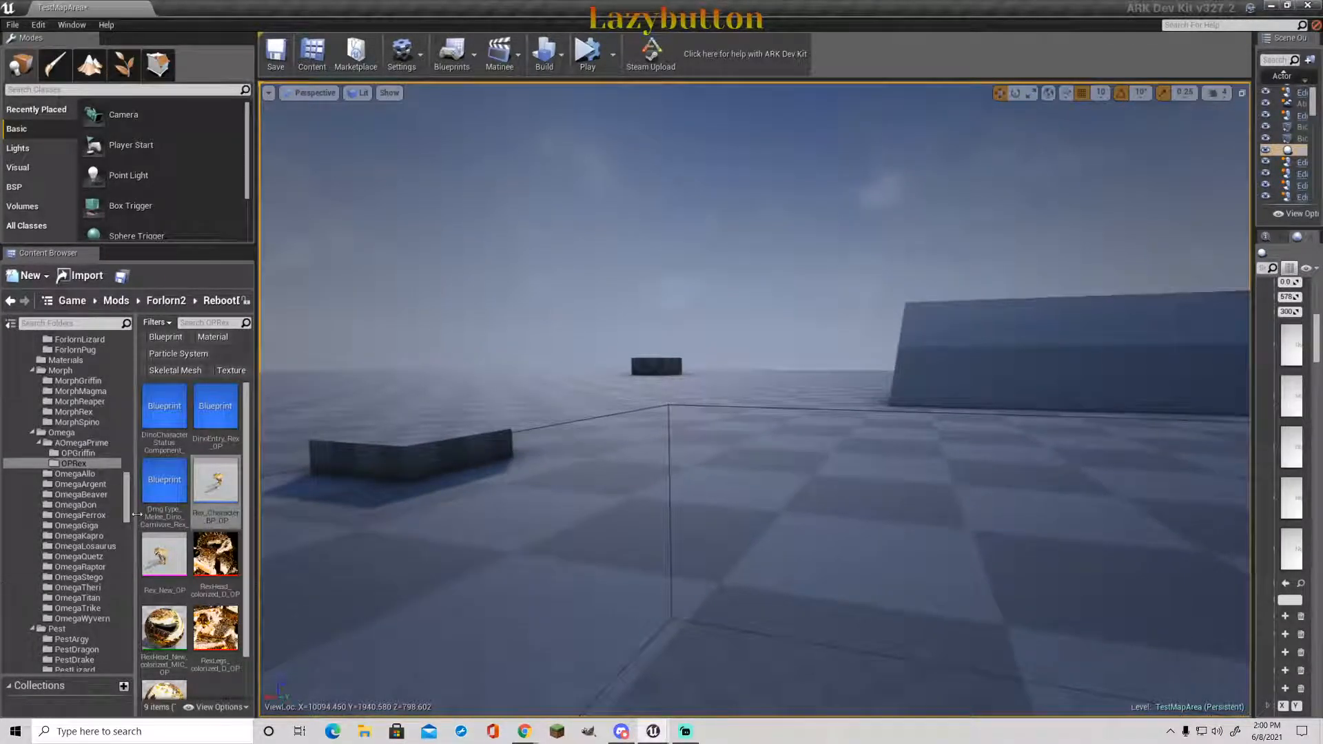
pyautogui.scroll(5, 92, 508)
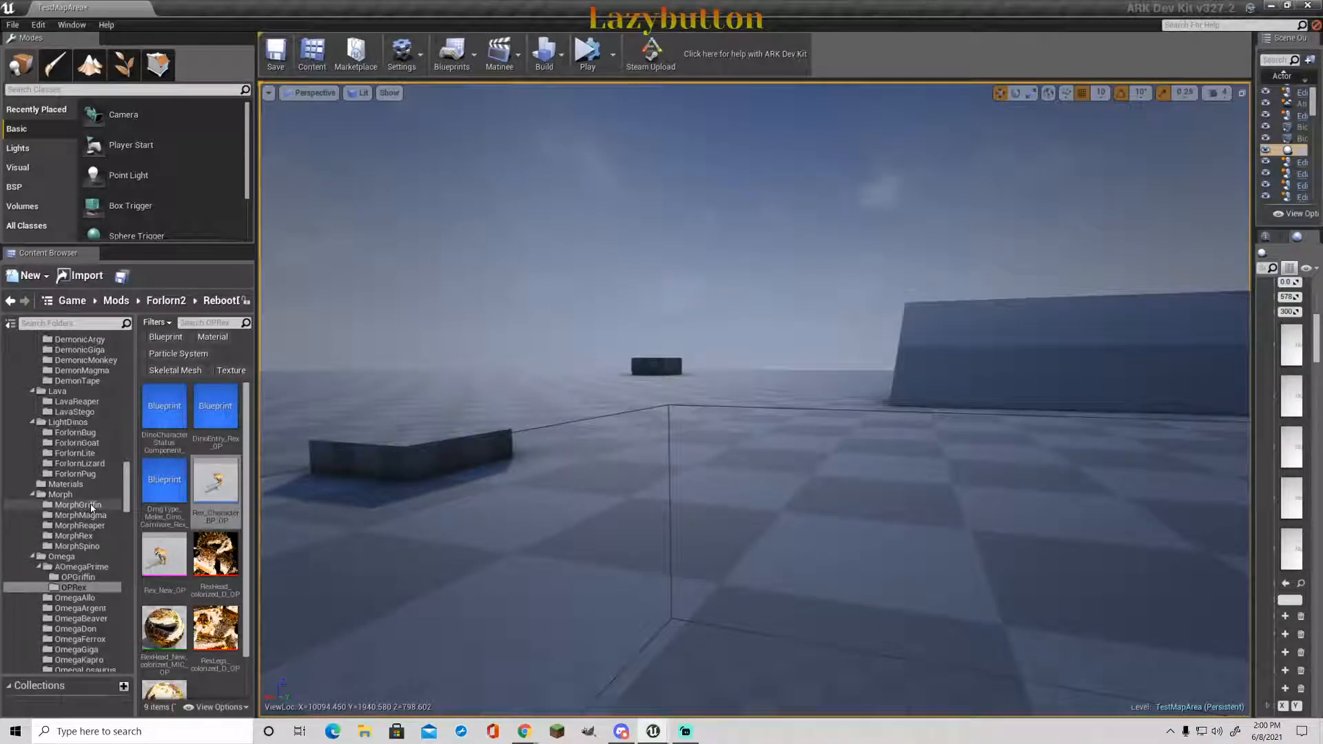
pyautogui.scroll(13, 92, 507)
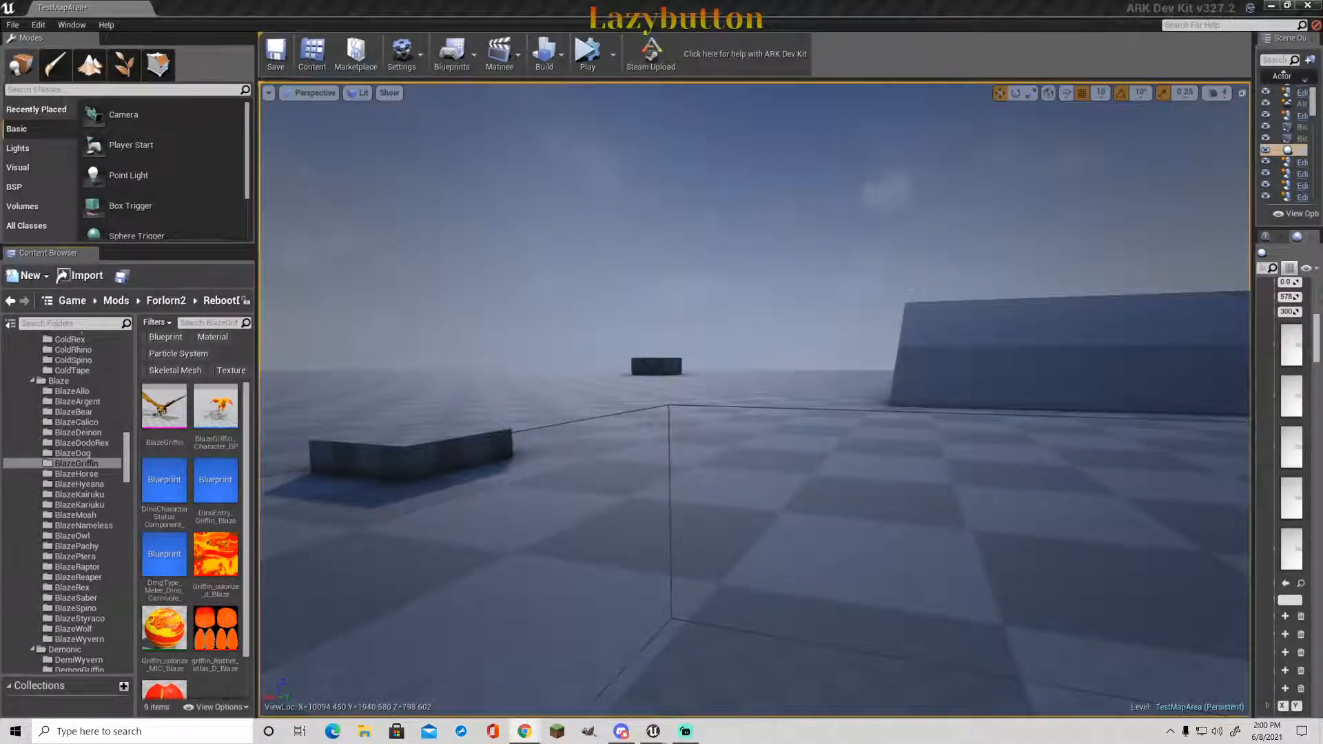
pyautogui.moveTo(754, 400); pyautogui.dragTo(851, 438, button='right')
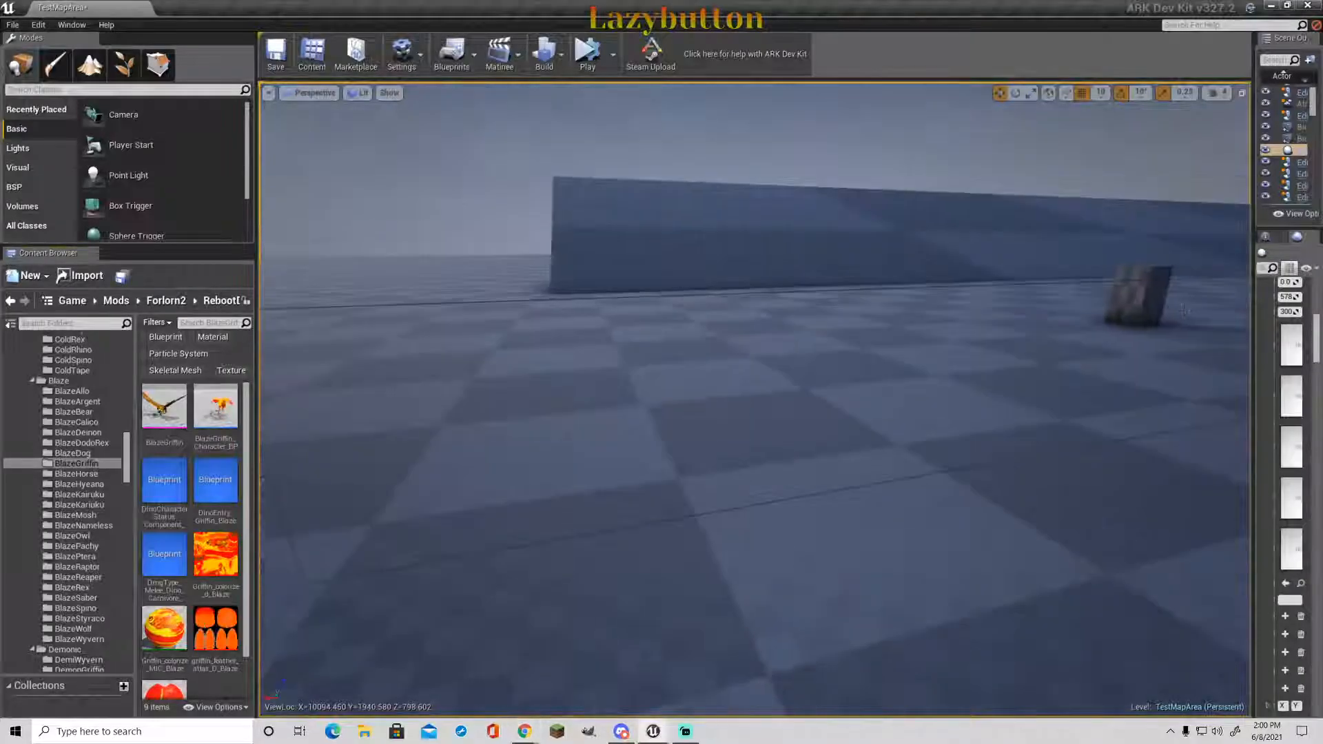
pyautogui.moveTo(214, 417); pyautogui.dragTo(837, 405)
pyautogui.click(662, 468)
pyautogui.moveTo(661, 469); pyautogui.dragTo(737, 475, button='right')
pyautogui.press('w')
pyautogui.press('w')
pyautogui.press('a')
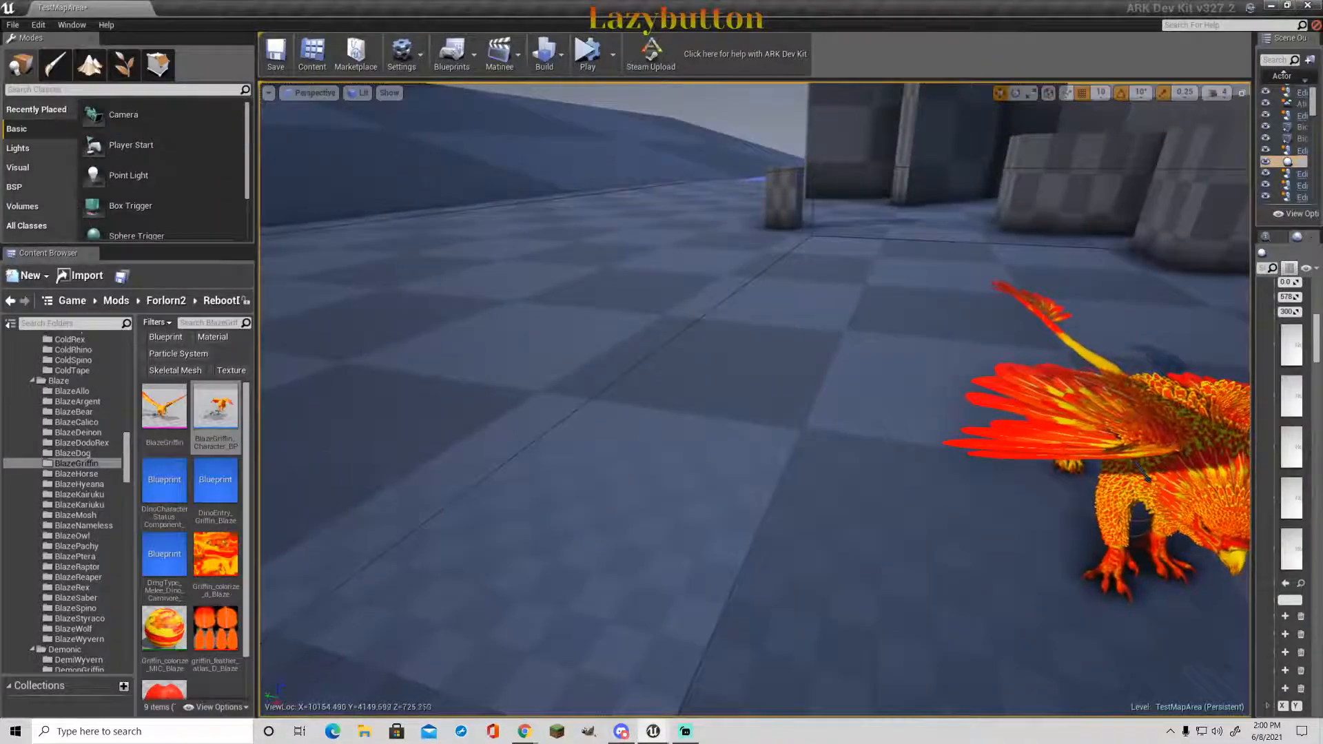
# - Collapse the Blaze folder and place ColdGriffin_Character_BP from the ColdGriffin folder beside the Blaze griffin
pyautogui.click(32, 381)
pyautogui.scroll(5, 71, 425)
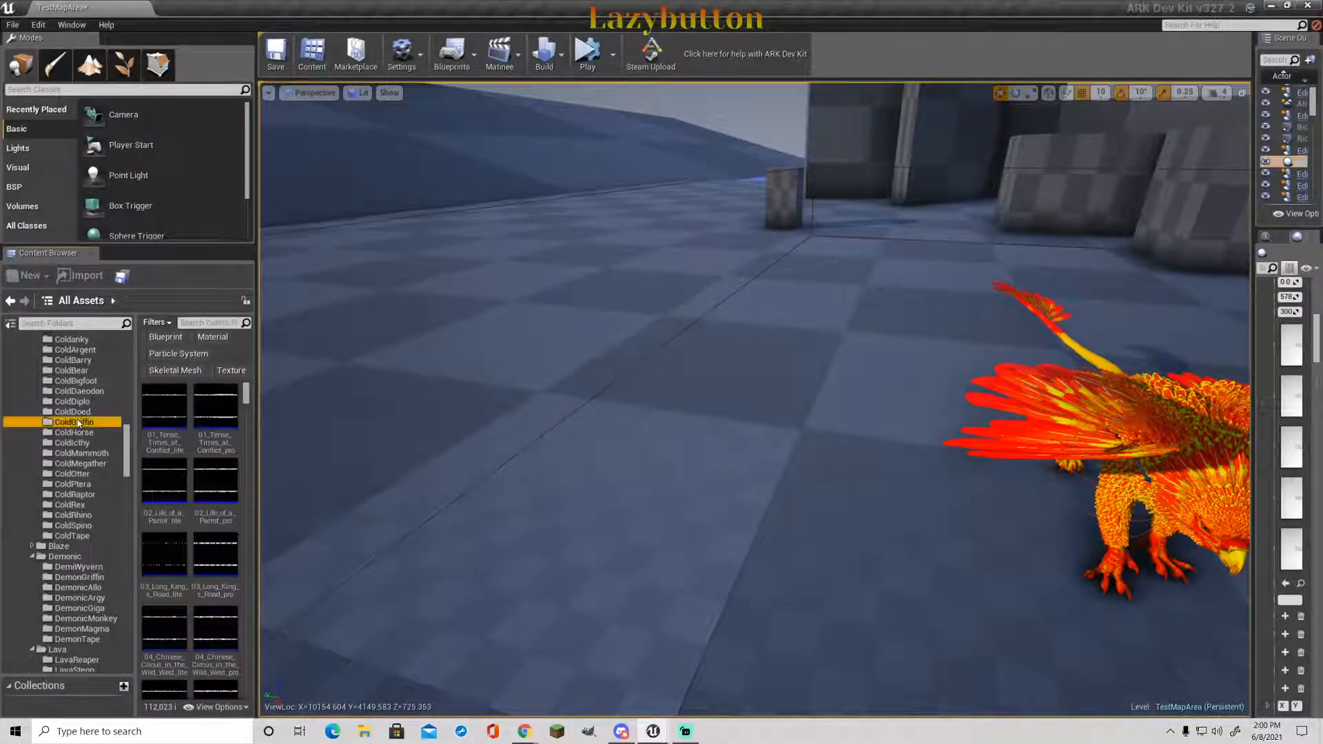
pyautogui.click(78, 422)
pyautogui.moveTo(213, 409); pyautogui.dragTo(771, 441)
pyautogui.moveTo(771, 441); pyautogui.dragTo(964, 445, button='right')
pyautogui.press('a')
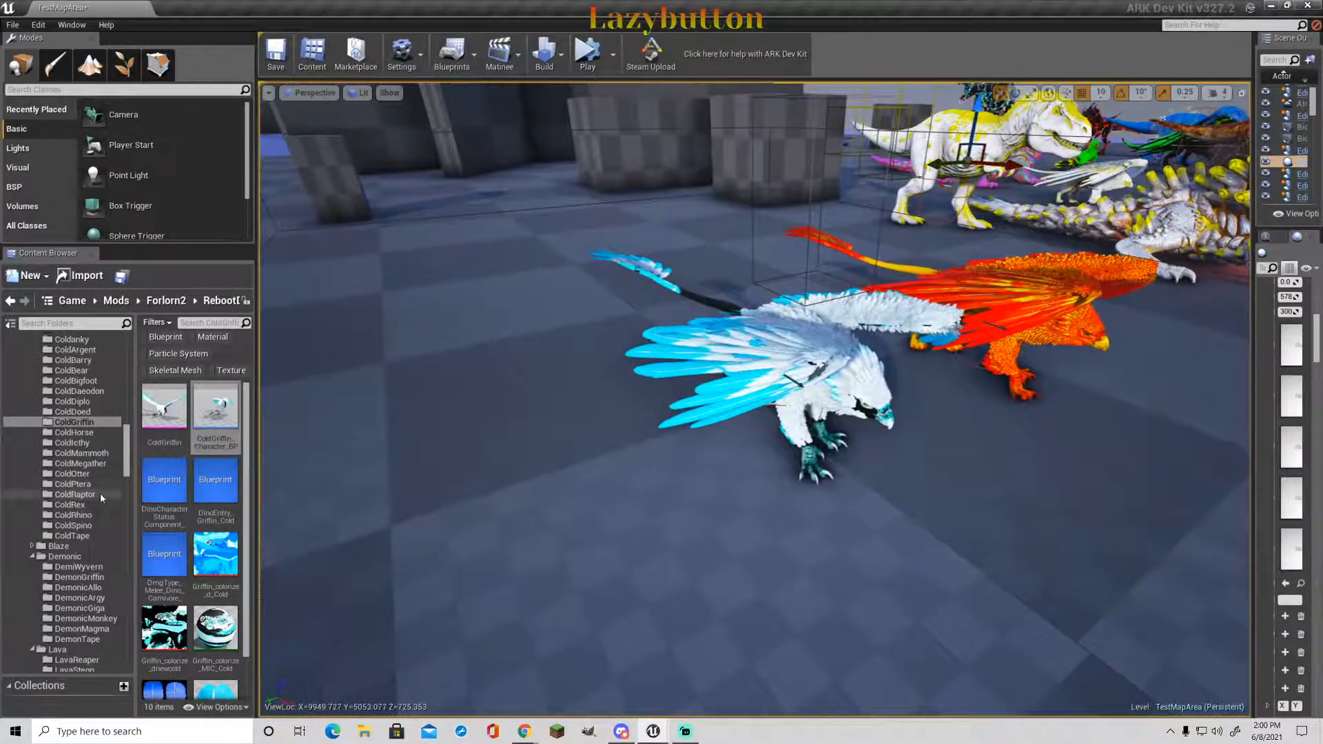
# - Collapse the Arctic folder and place DemonGriffin_Character_BP from the DemonGriffin folder beside the Cold griffin, viewing it from the front
pyautogui.scroll(2, 83, 448)
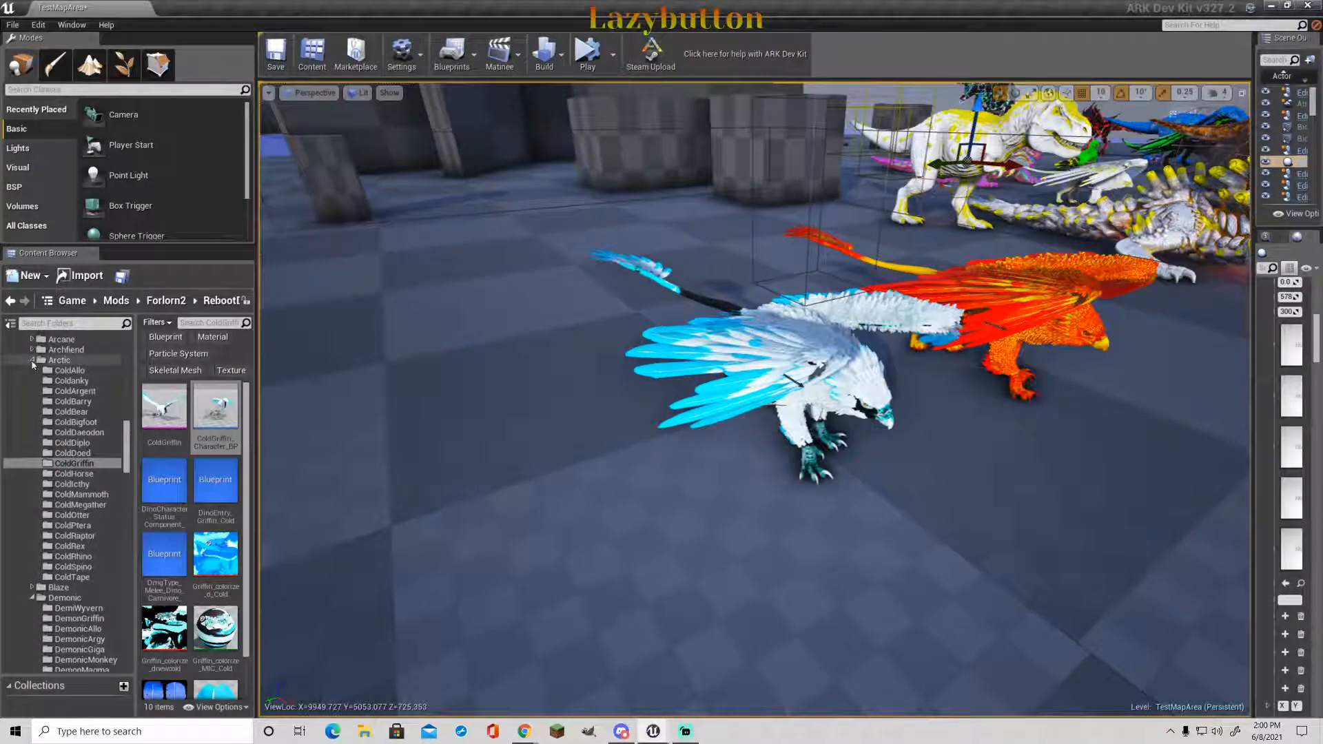
pyautogui.click(32, 361)
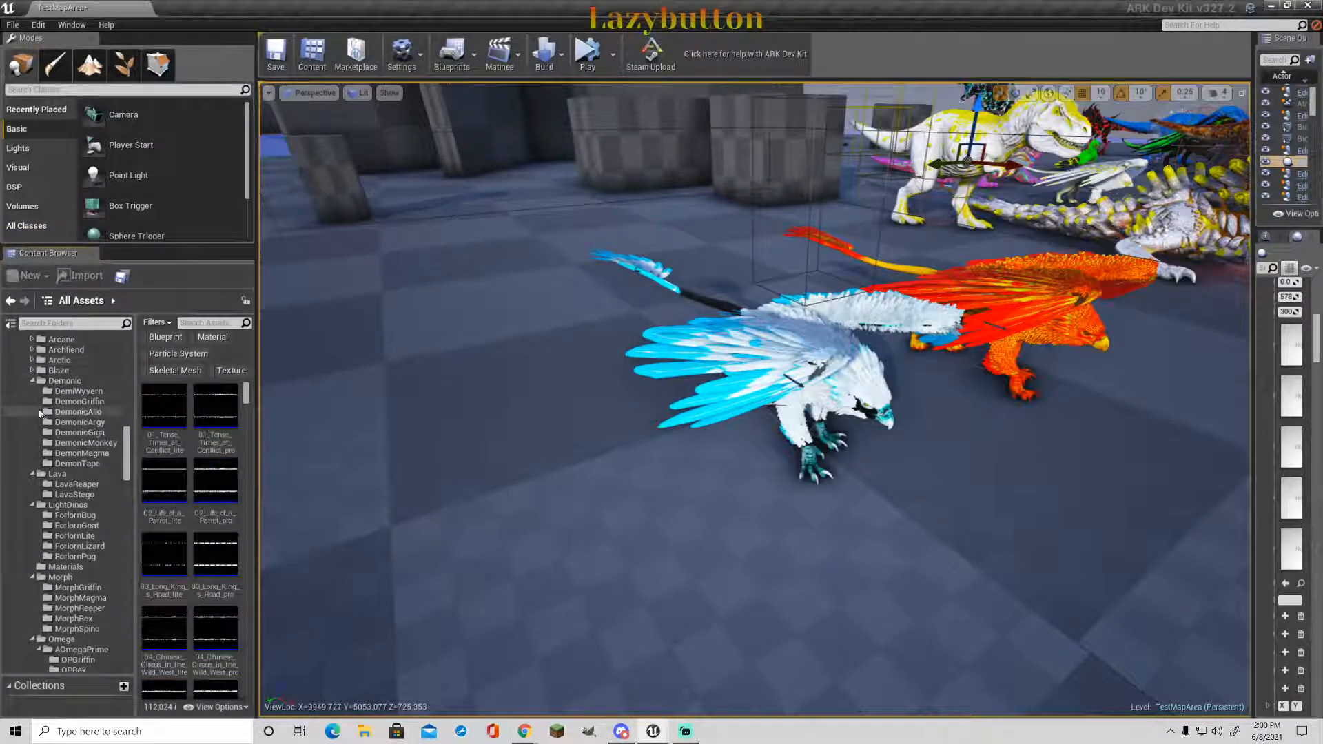
pyautogui.moveTo(71, 404); pyautogui.dragTo(529, 455)
pyautogui.moveTo(529, 455); pyautogui.dragTo(496, 374, button='right')
pyautogui.click(571, 334)
pyautogui.moveTo(753, 543); pyautogui.dragTo(771, 613, button='right')
pyautogui.scroll(5, 777, 533)
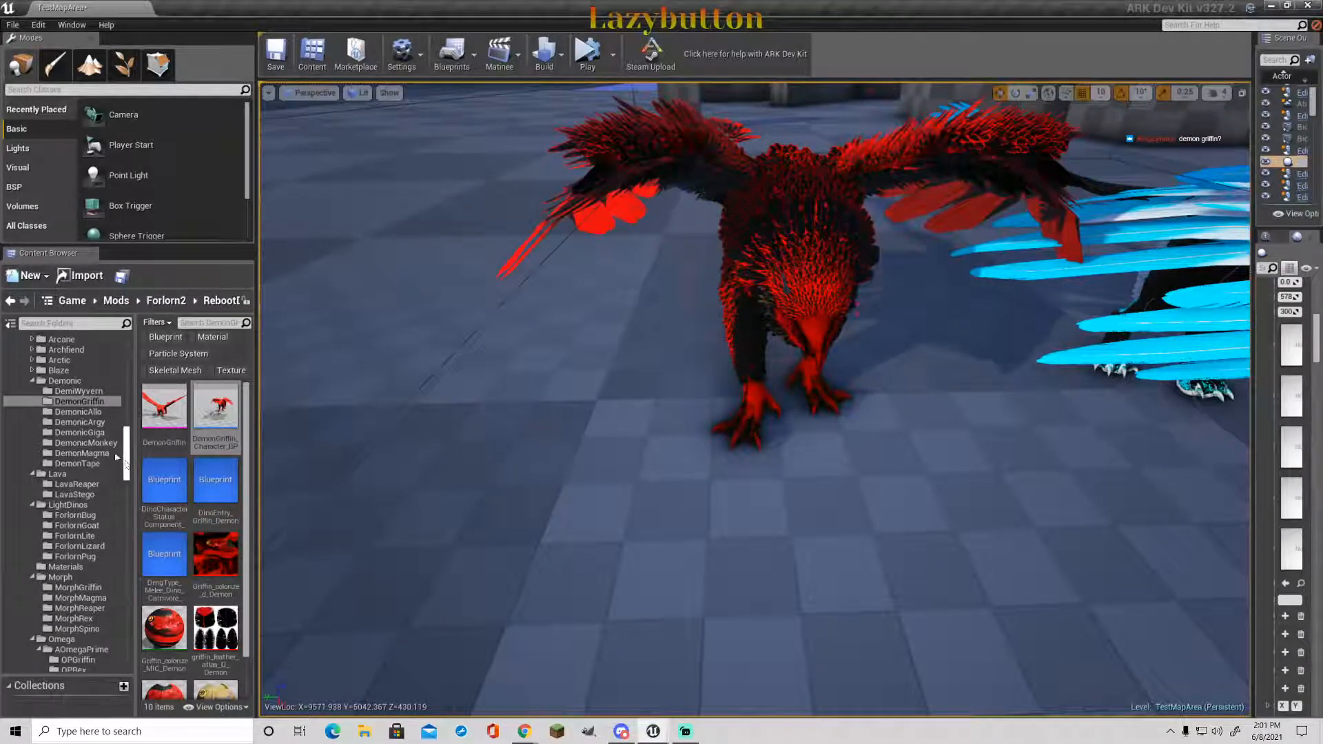
# - Place MorphGriffin_Character_BP from the MorphGriffin folder on the floor beside the red demon griffin
pyautogui.press('a')
pyautogui.moveTo(786, 285); pyautogui.dragTo(820, 222, button='right')
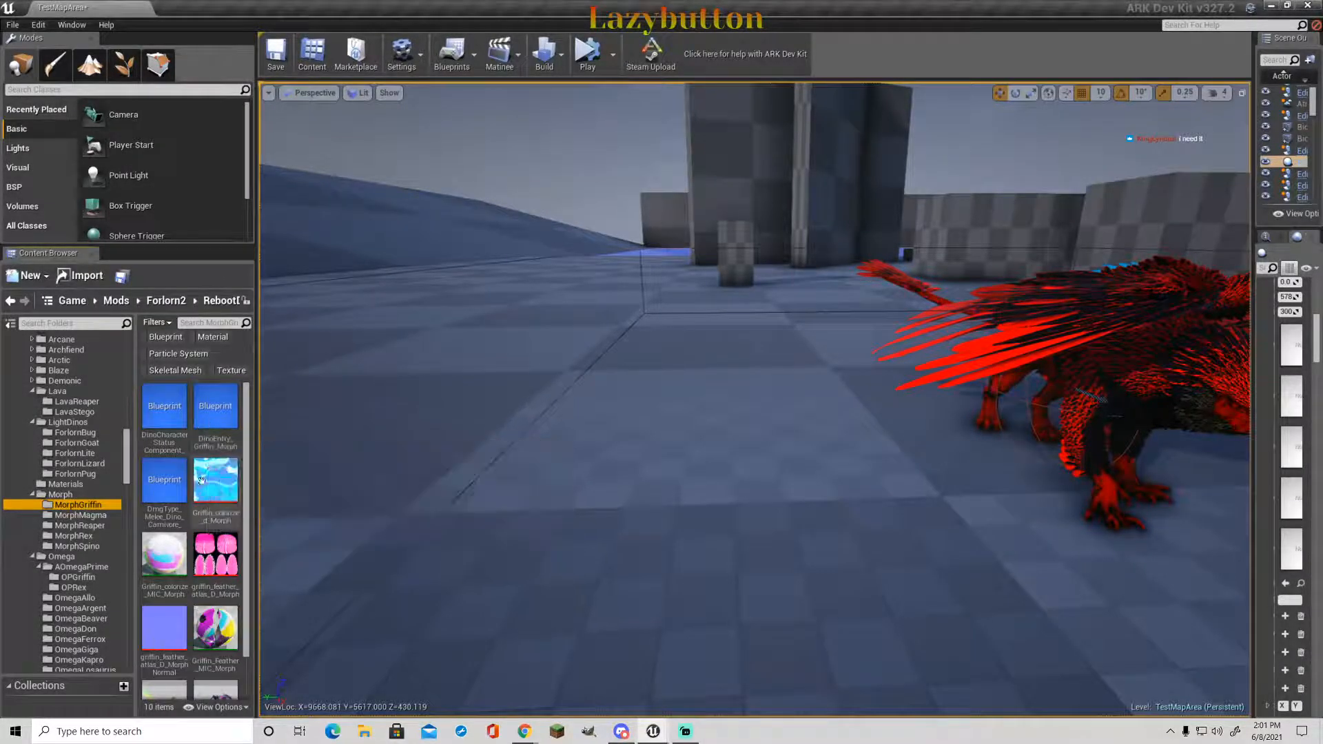
pyautogui.scroll(-3, 205, 475)
pyautogui.moveTo(206, 653); pyautogui.dragTo(678, 433)
pyautogui.click(592, 110)
pyautogui.moveTo(593, 110); pyautogui.dragTo(633, 108, button='right')
pyautogui.press('s')
pyautogui.press('a')
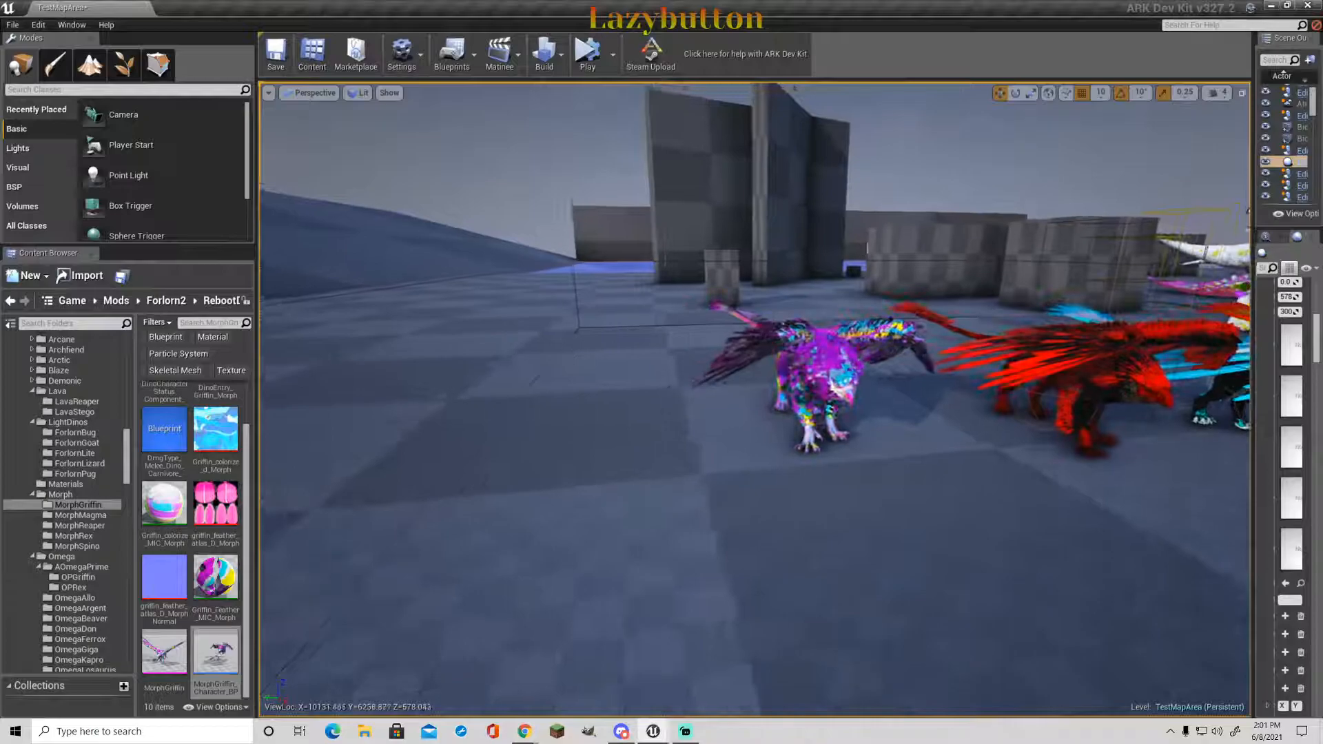
# - Place OPGriffin_Character_BP from the OPGriffin folder next to the morph griffin, extending the griffin row
pyautogui.click(63, 576)
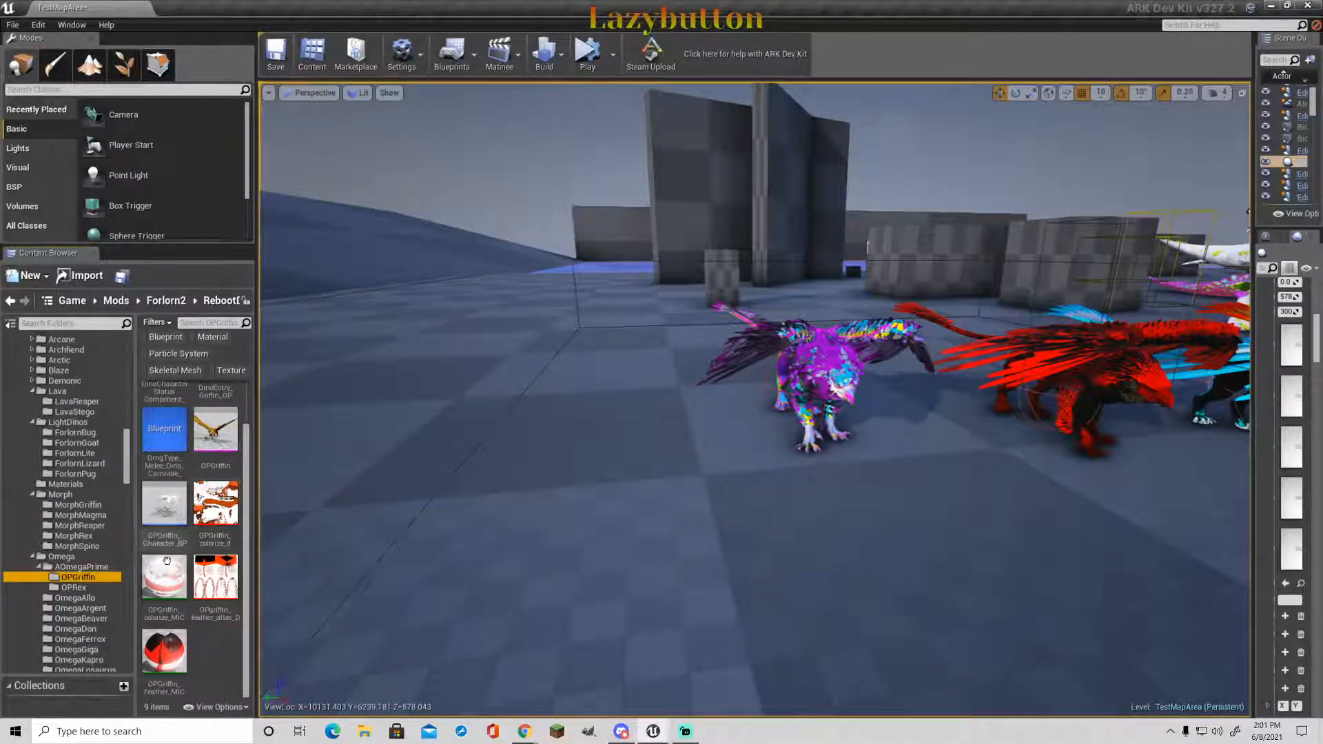
pyautogui.moveTo(164, 506); pyautogui.dragTo(576, 421)
pyautogui.click(526, 154)
pyautogui.moveTo(566, 394); pyautogui.dragTo(566, 394, button='right')
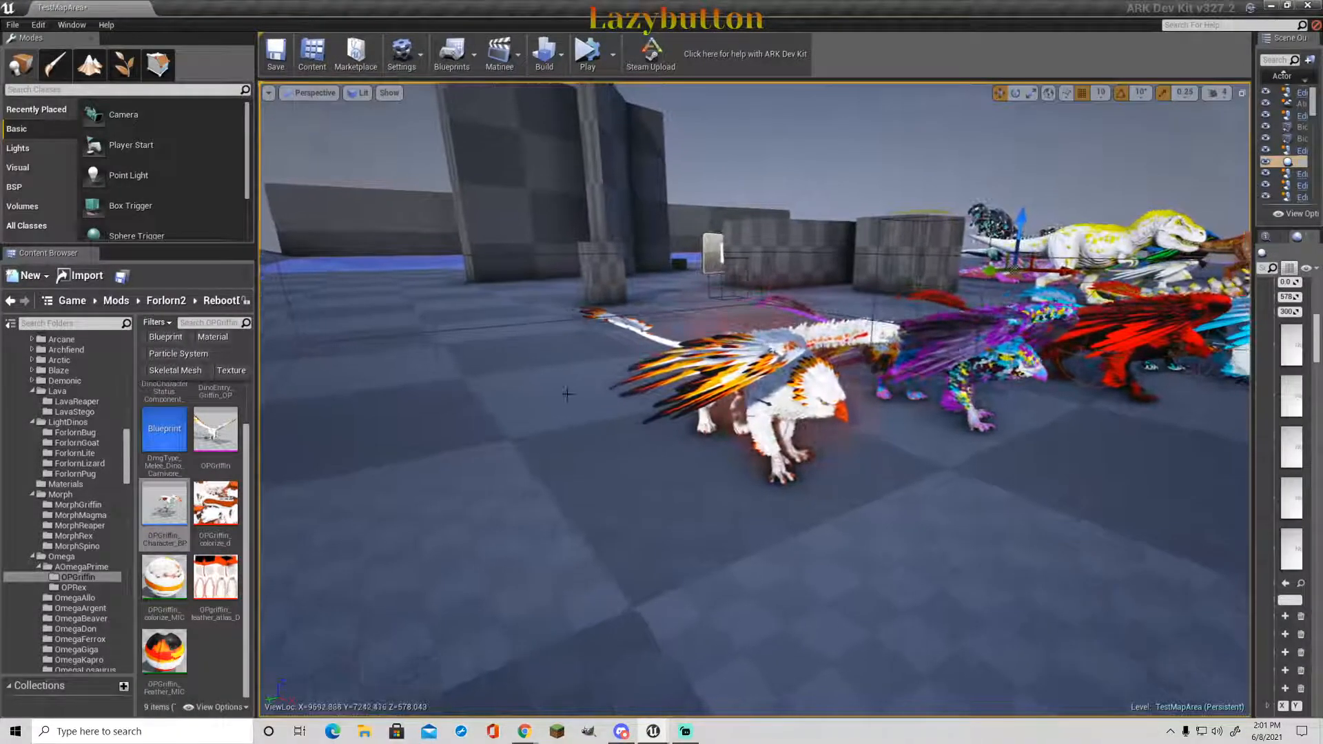
# - Place TeslaGriffin_Character_BP from the Tesla folder at the end of the row beside the OP griffin, and deselect it
pyautogui.scroll(-6, 103, 607)
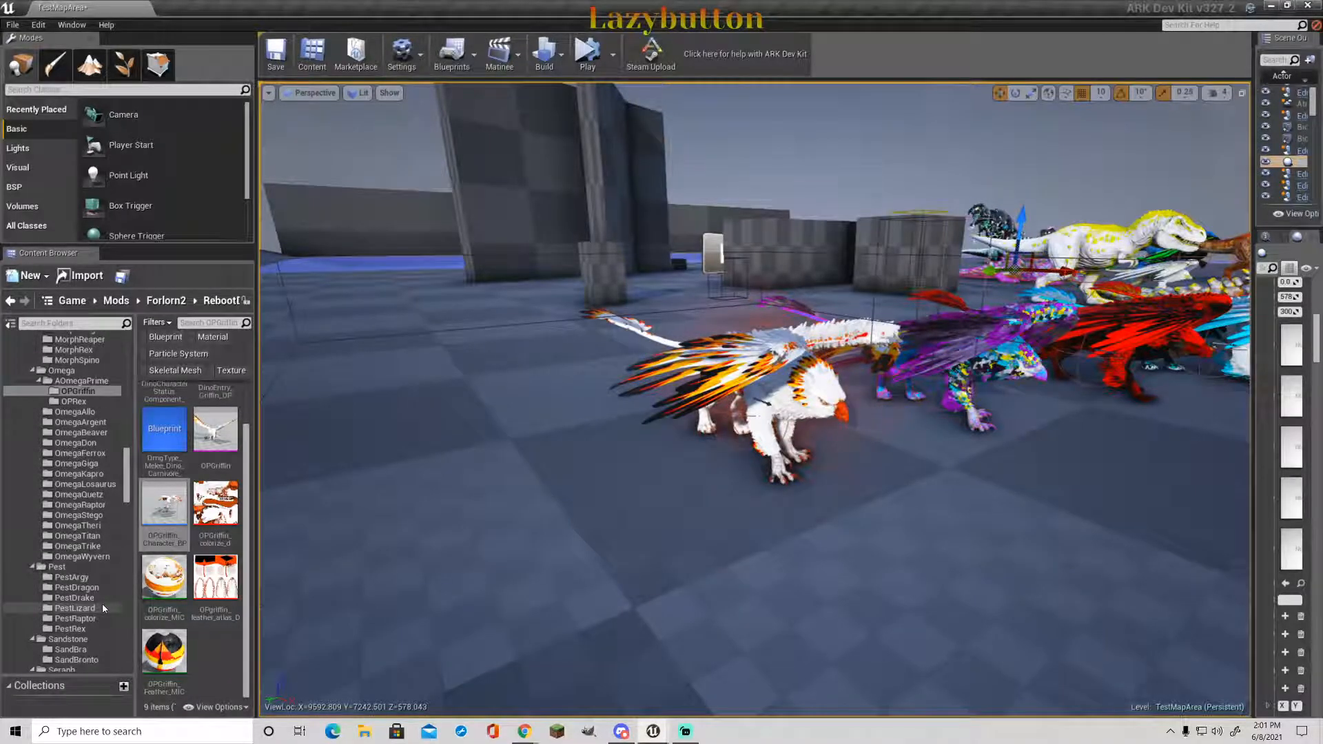
pyautogui.scroll(-1, 102, 605)
pyautogui.scroll(-2, 102, 605)
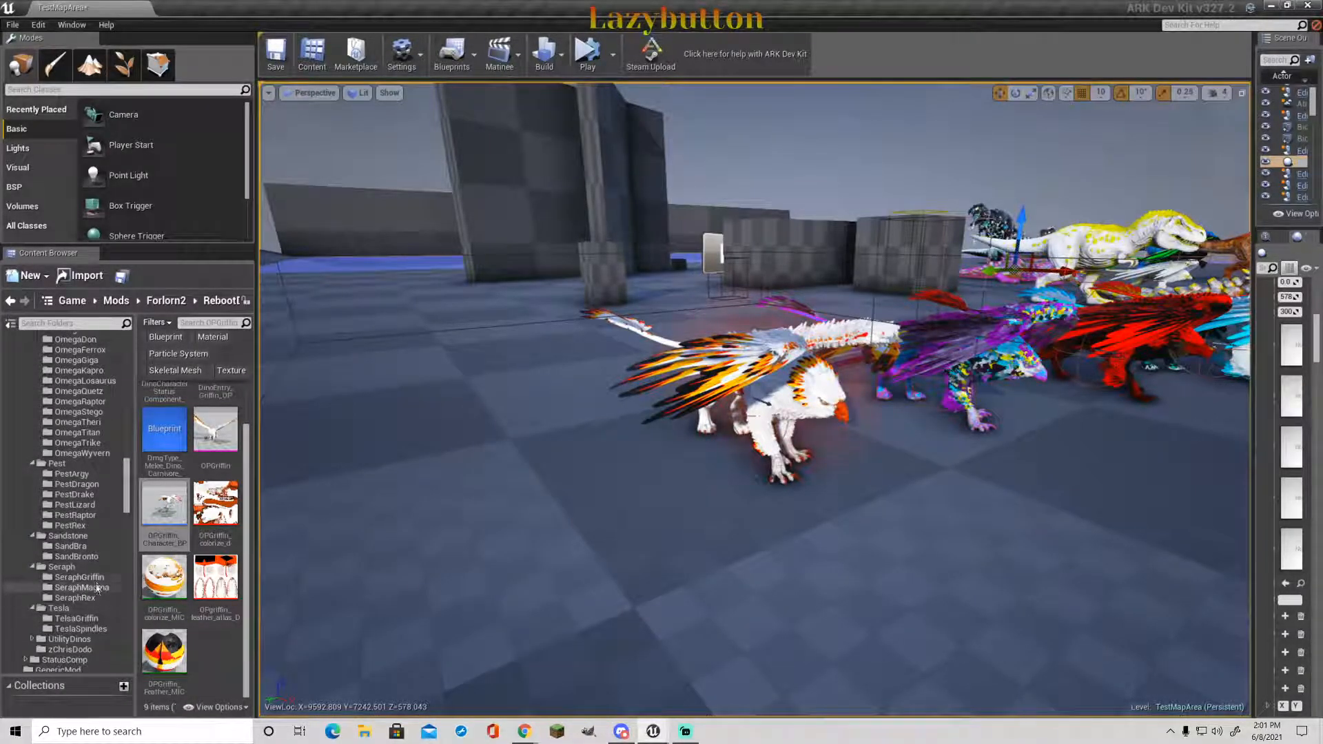
pyautogui.scroll(-1, 95, 599)
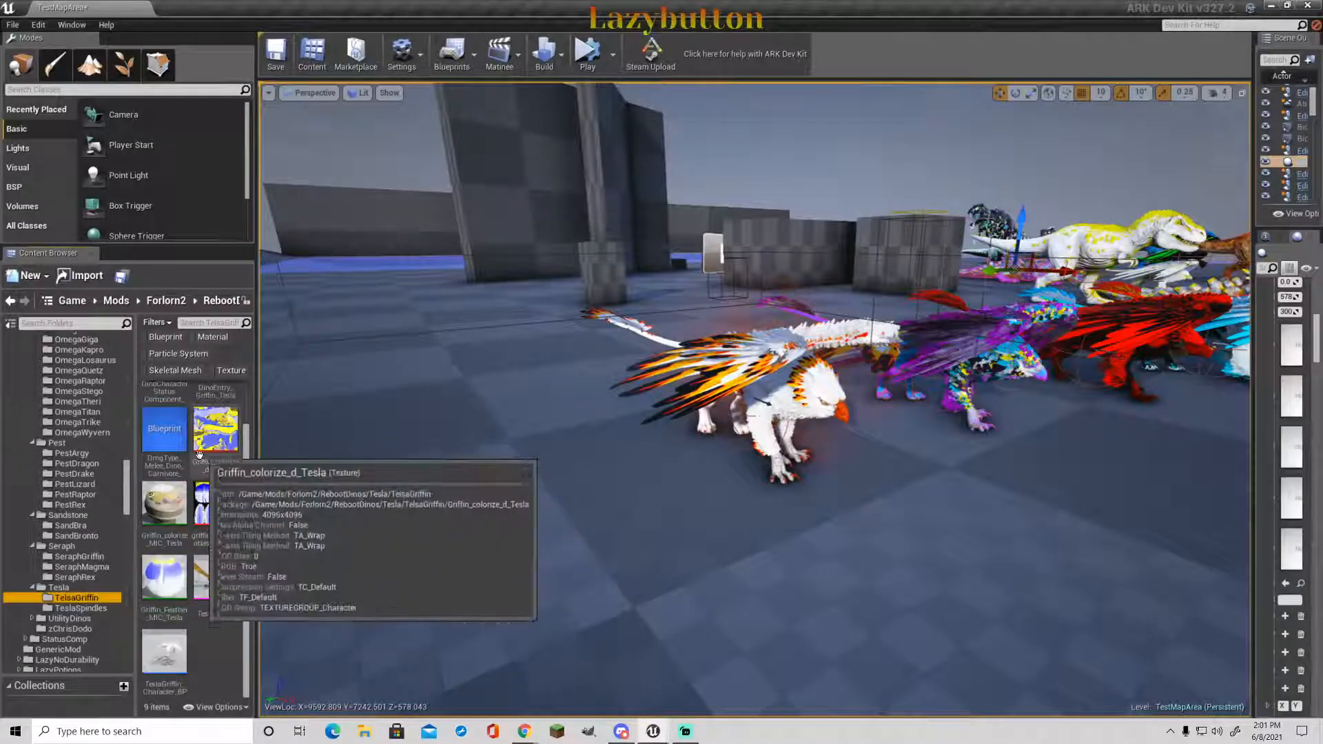
pyautogui.moveTo(164, 651); pyautogui.dragTo(482, 503)
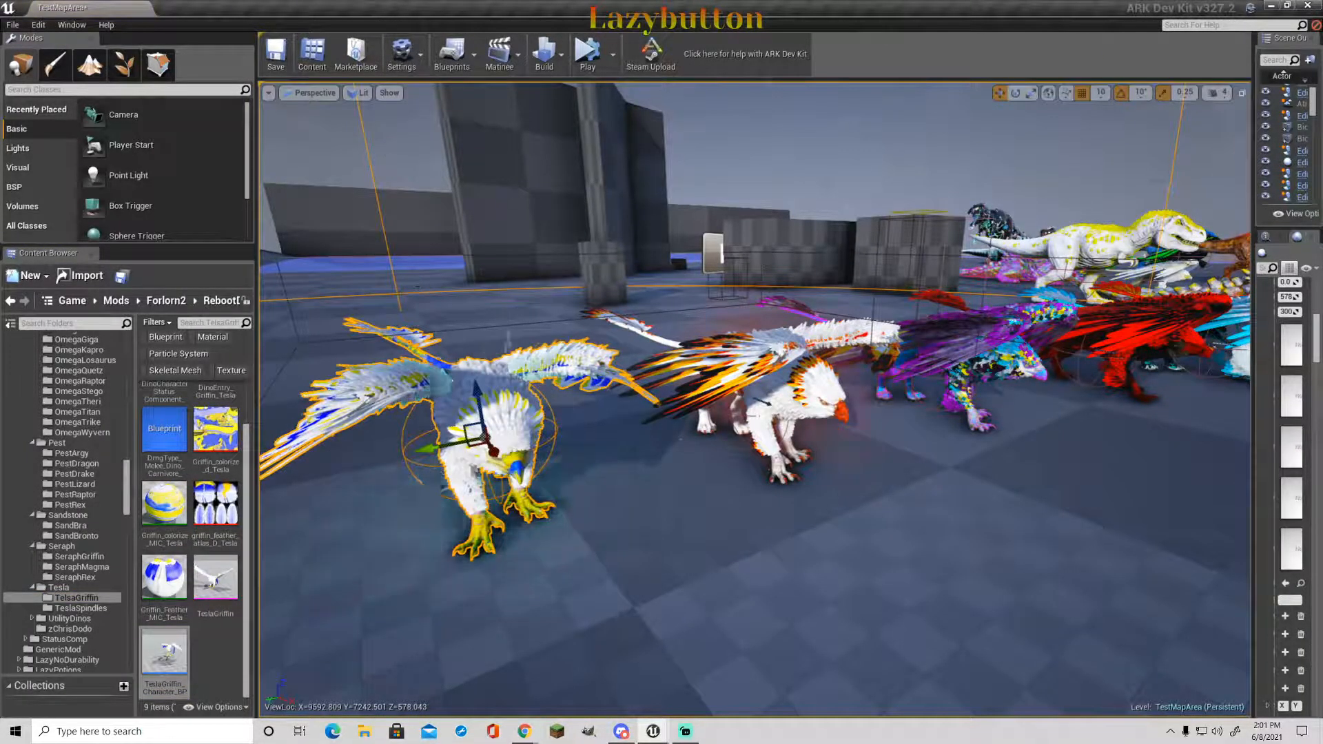
pyautogui.click(421, 286)
pyautogui.press('s')
pyautogui.moveTo(421, 286); pyautogui.dragTo(486, 340, button='right')
pyautogui.press('s')
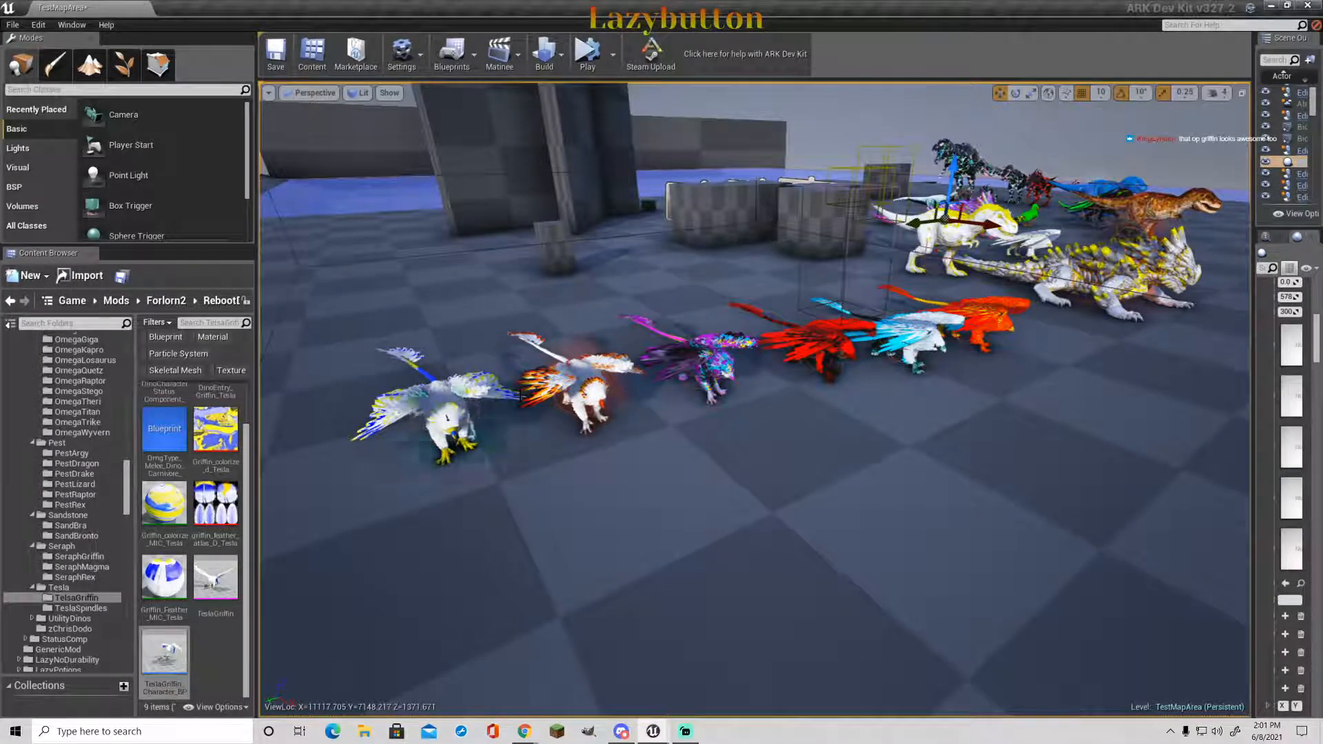
pyautogui.rightClick(648, 515)
pyautogui.click(909, 117)
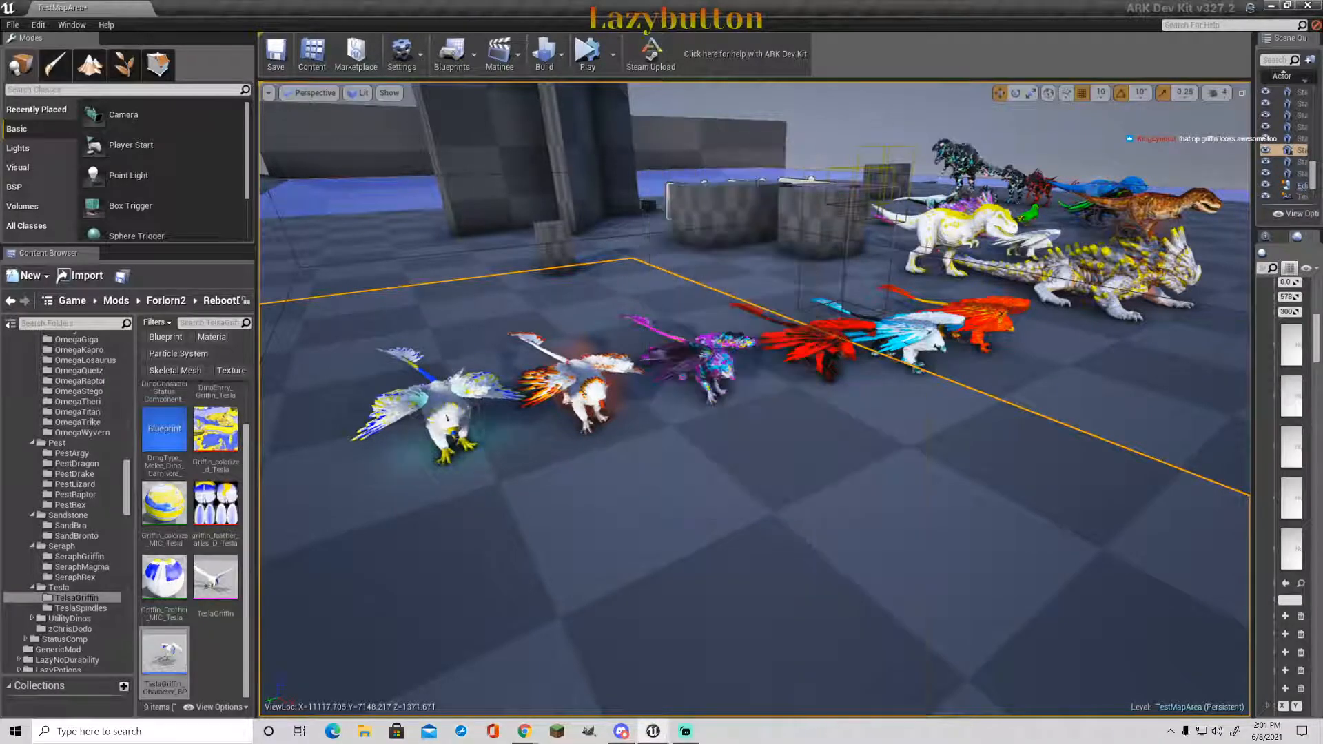
pyautogui.moveTo(860, 149); pyautogui.dragTo(793, 124, button='right')
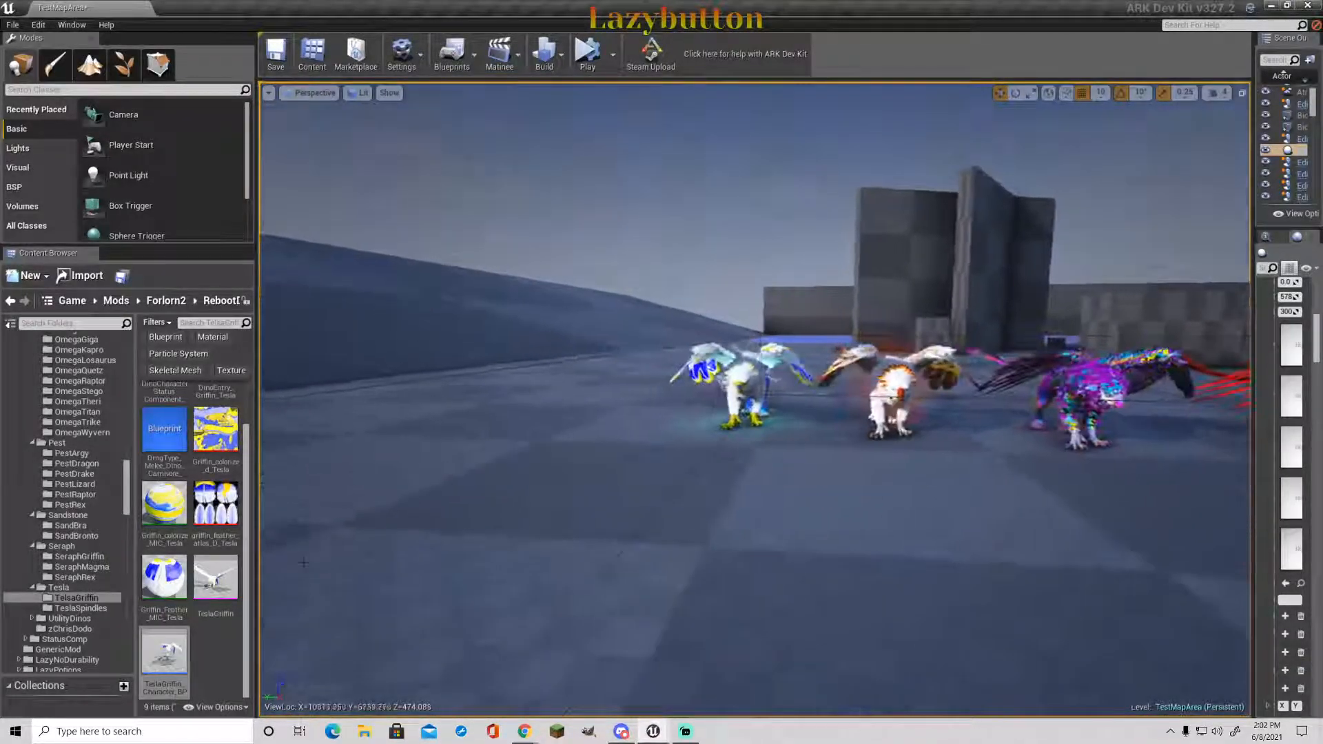
# - Look up the name properties in the TeslaGriffin_Character_BP defaults by searching for "name", and close the blueprint
pyautogui.click(164, 654)
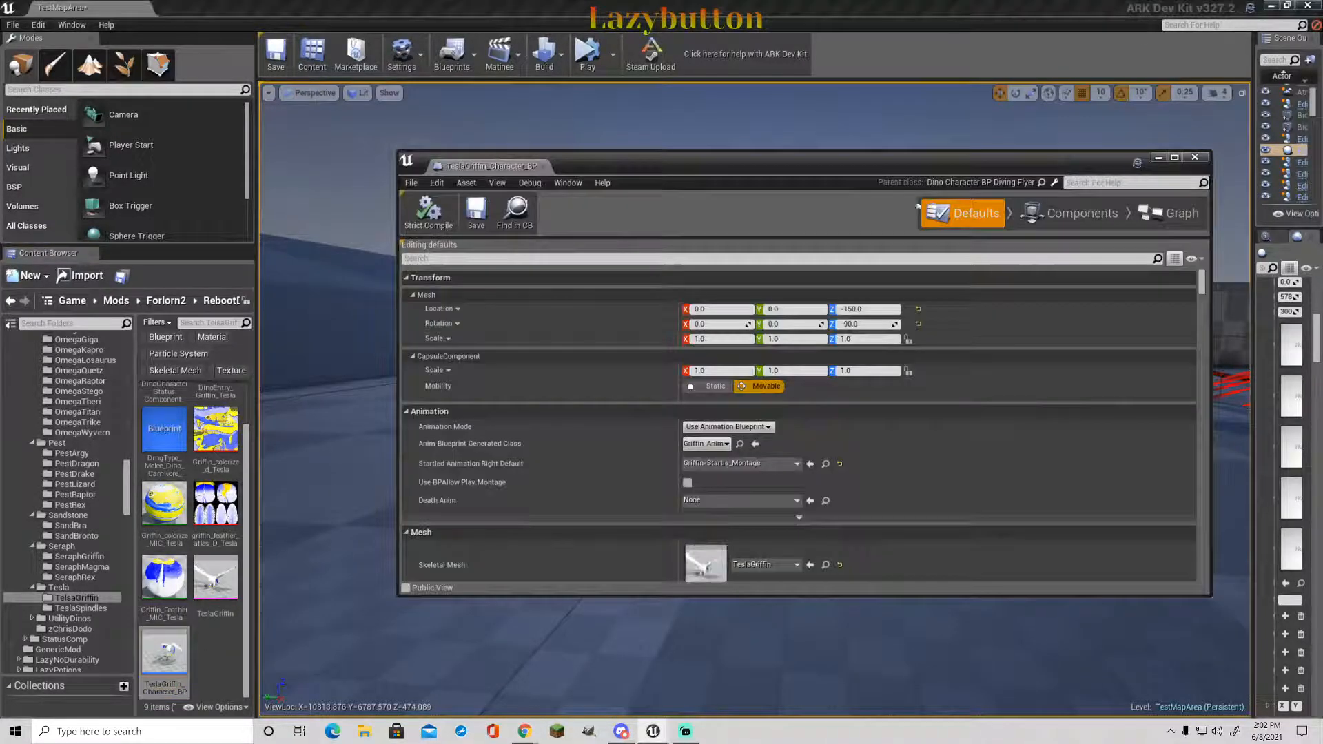
pyautogui.click(745, 258)
pyautogui.write('name')
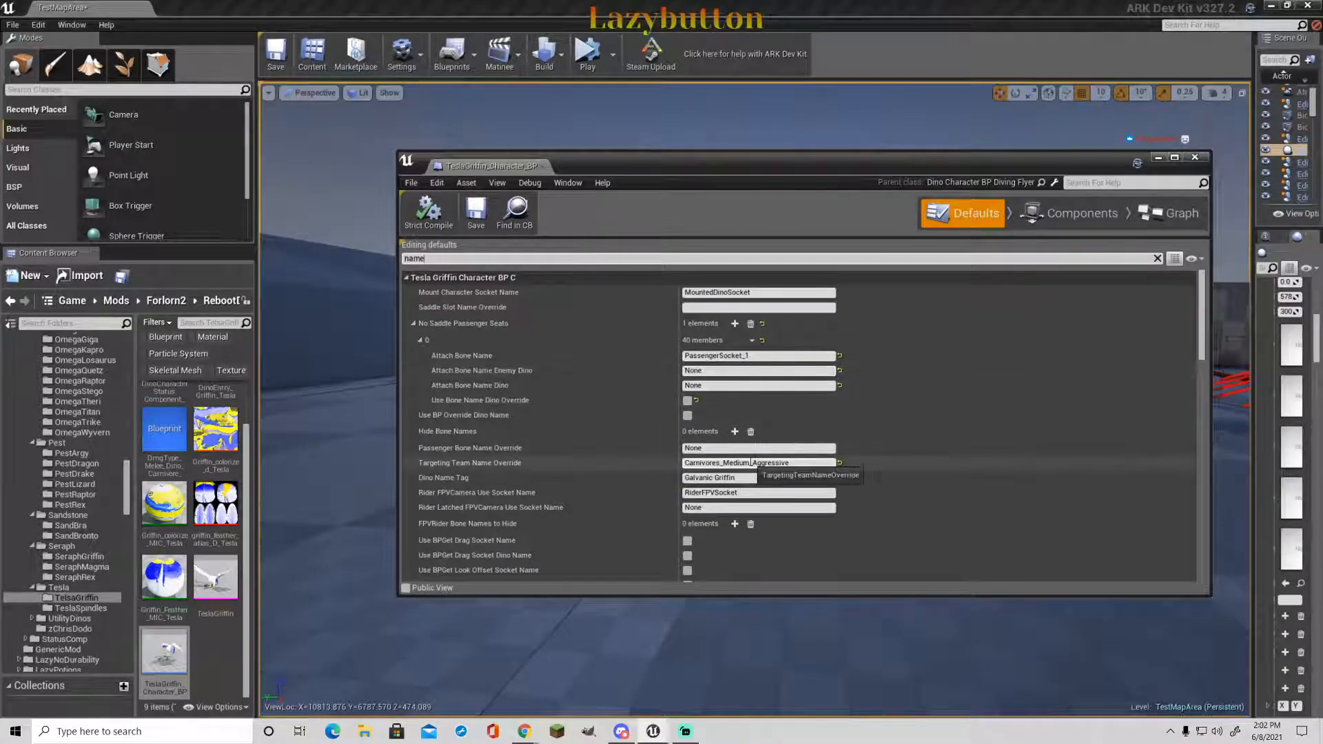
pyautogui.click(1194, 158)
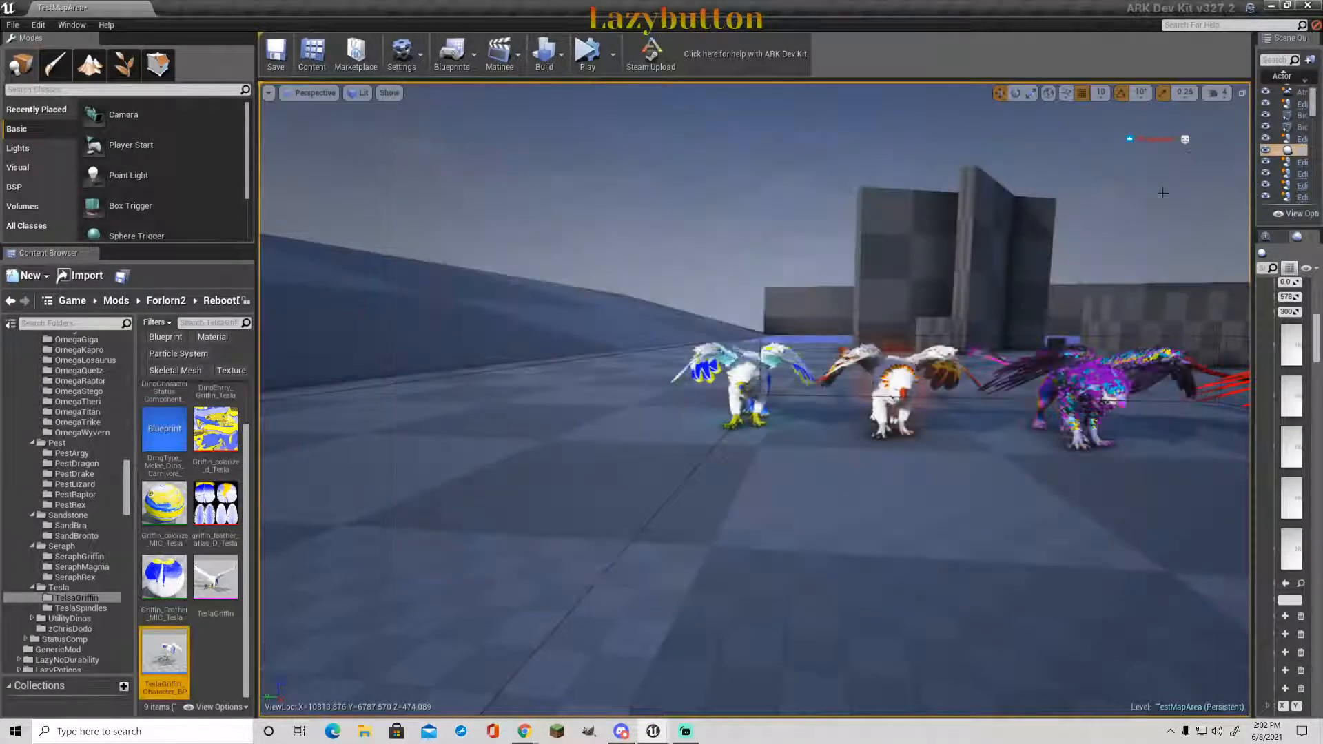
# - Examine the row of placed griffins and the orange rex across the test map
pyautogui.moveTo(754, 400); pyautogui.dragTo(723, 400, button='right')
pyautogui.press('w')
pyautogui.press('s')
pyautogui.moveTo(710, 462); pyautogui.dragTo(709, 483, button='right')
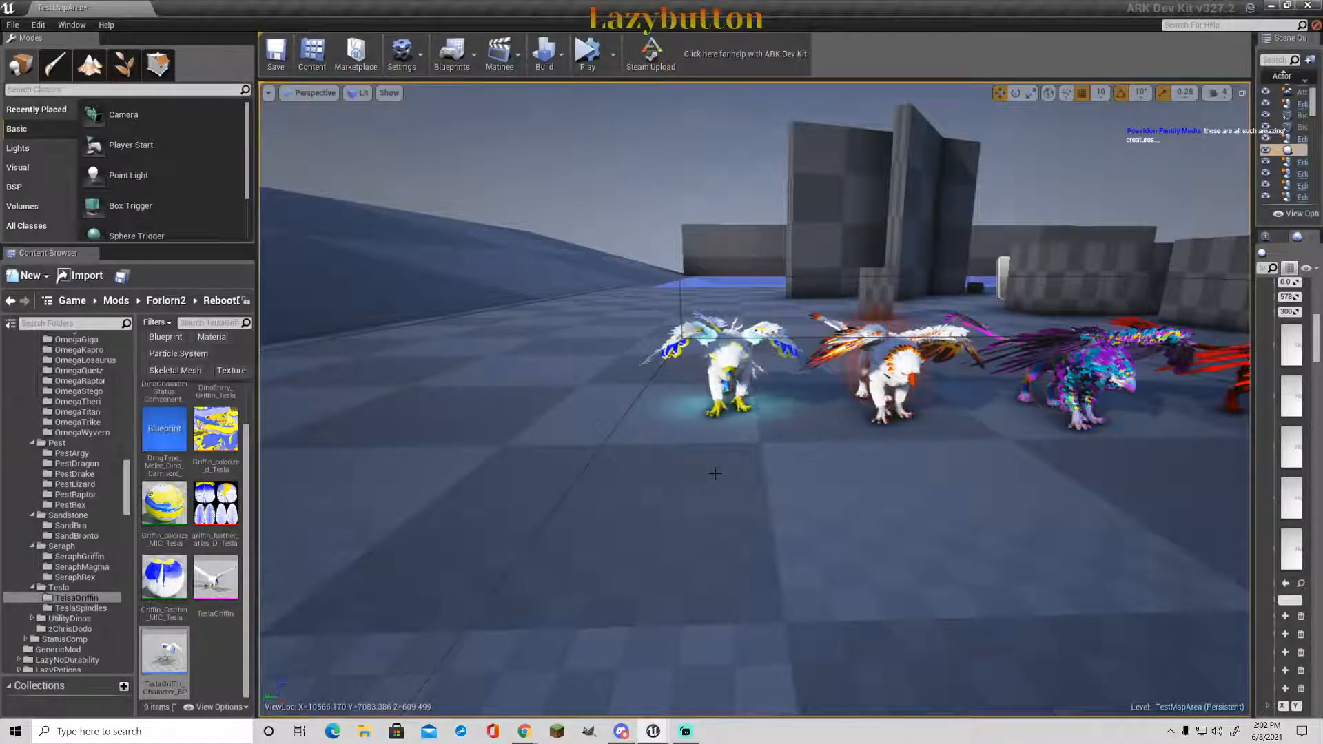
pyautogui.moveTo(709, 483); pyautogui.dragTo(860, 482, button='right')
pyautogui.press('w')
pyautogui.press('w')
pyautogui.press('w')
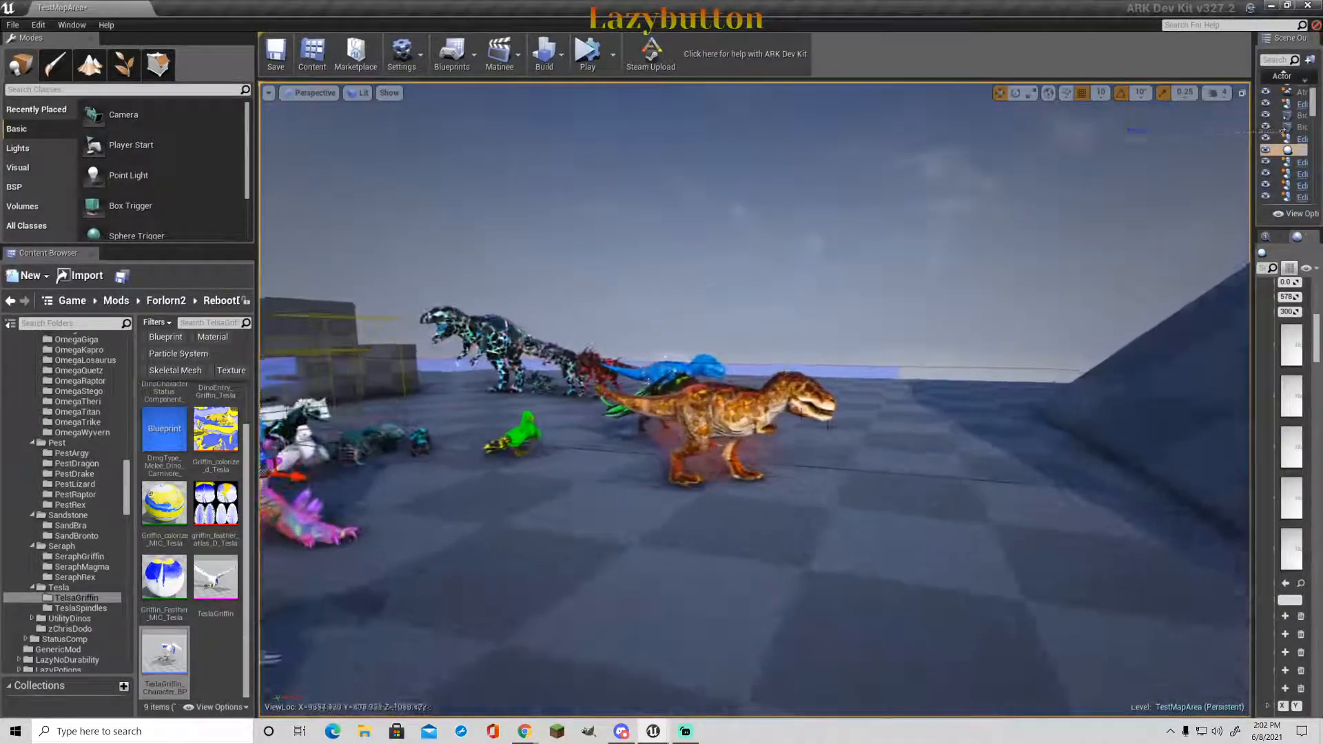
pyautogui.click(741, 458)
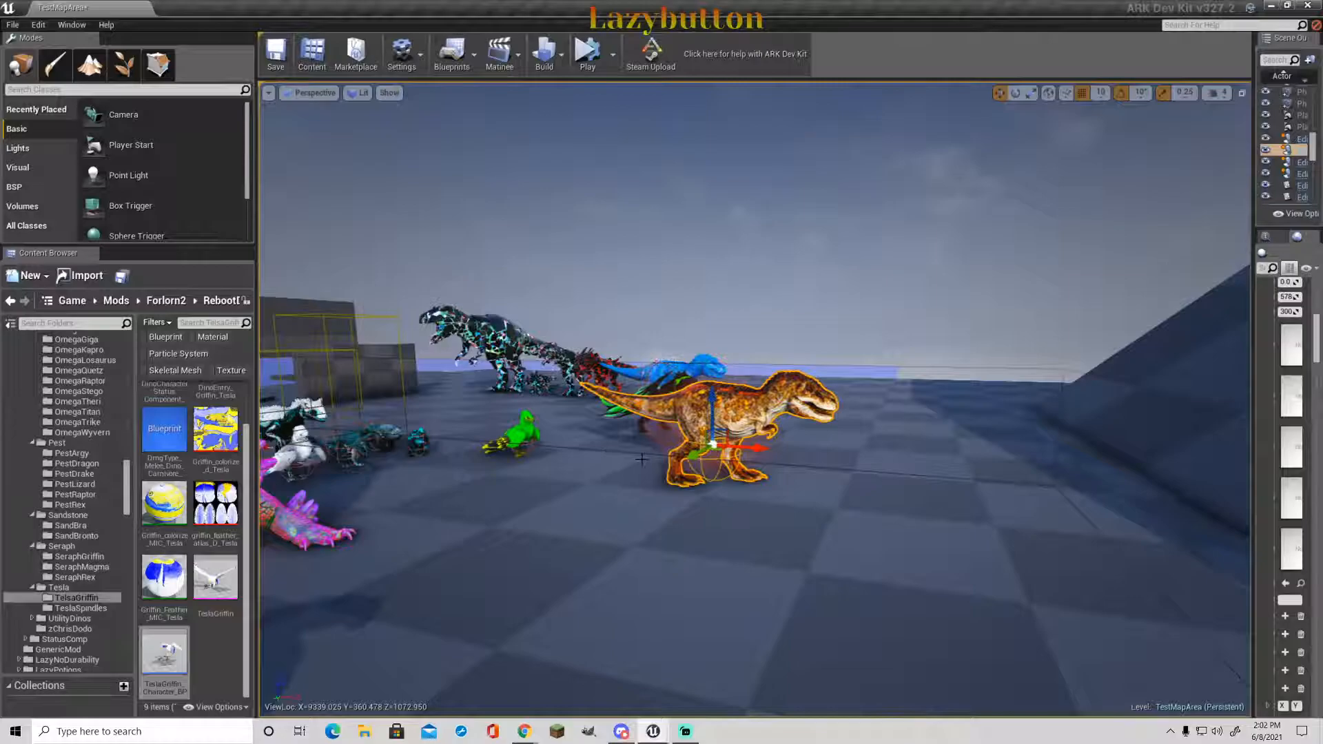
# - Place Ankylo_Character_BP_Utility from the UtilityDinos folder on the open floor beside the sloped block
pyautogui.moveTo(726, 457); pyautogui.dragTo(1102, 400, button='right')
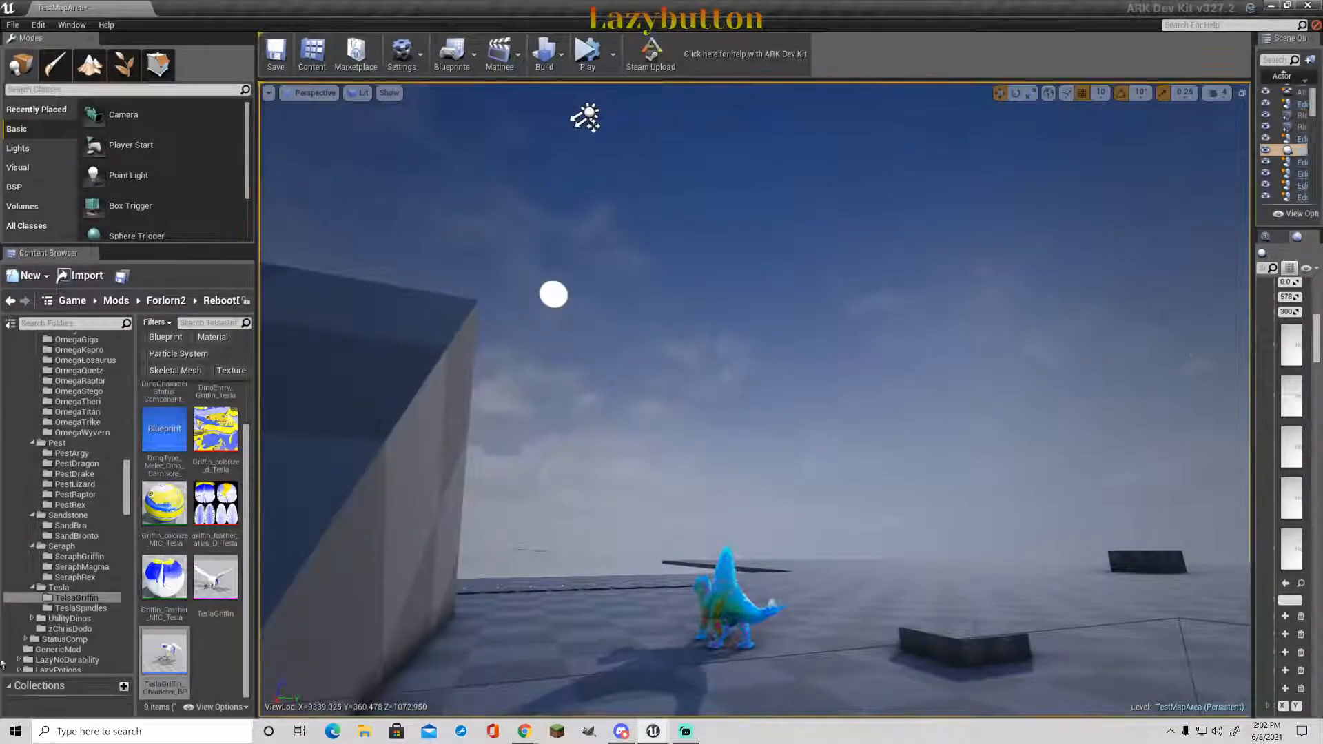
pyautogui.click(32, 619)
pyautogui.moveTo(551, 496); pyautogui.dragTo(492, 582, button='right')
pyautogui.press('w')
pyautogui.click(67, 630)
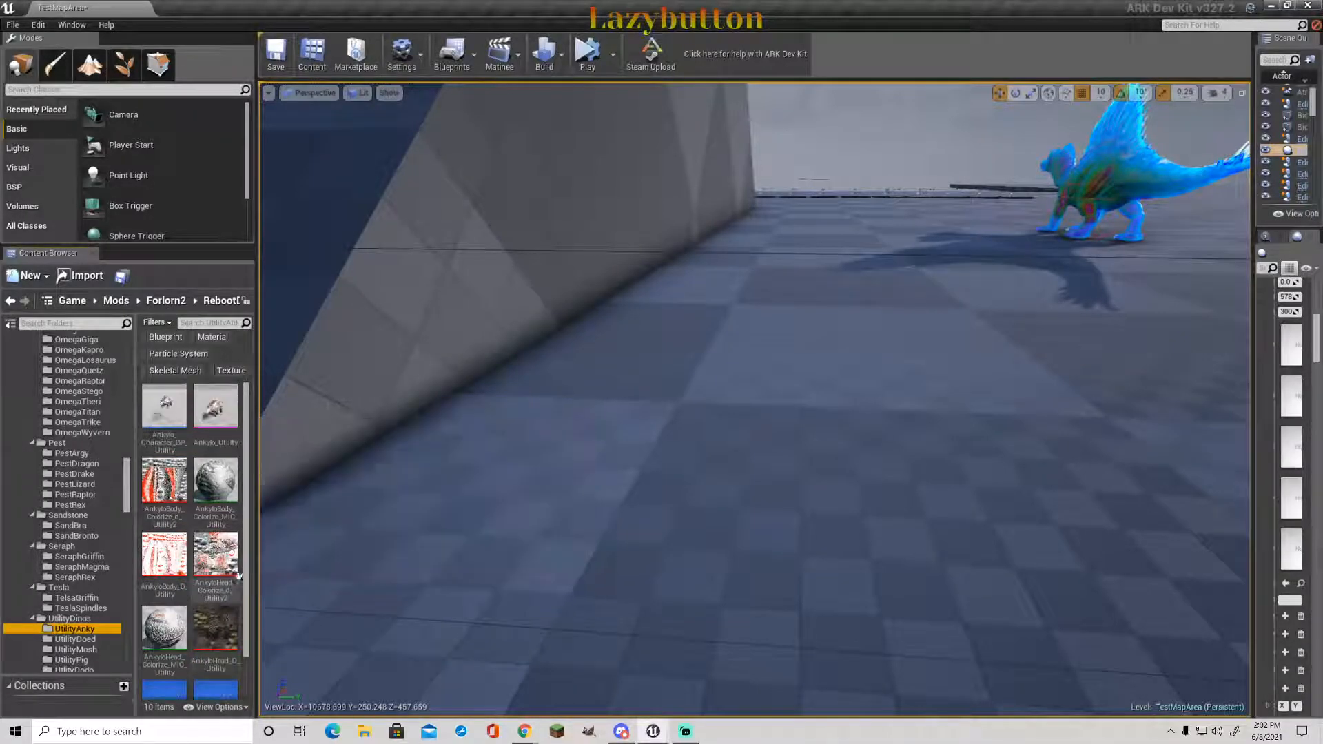
pyautogui.moveTo(164, 406); pyautogui.dragTo(662, 405)
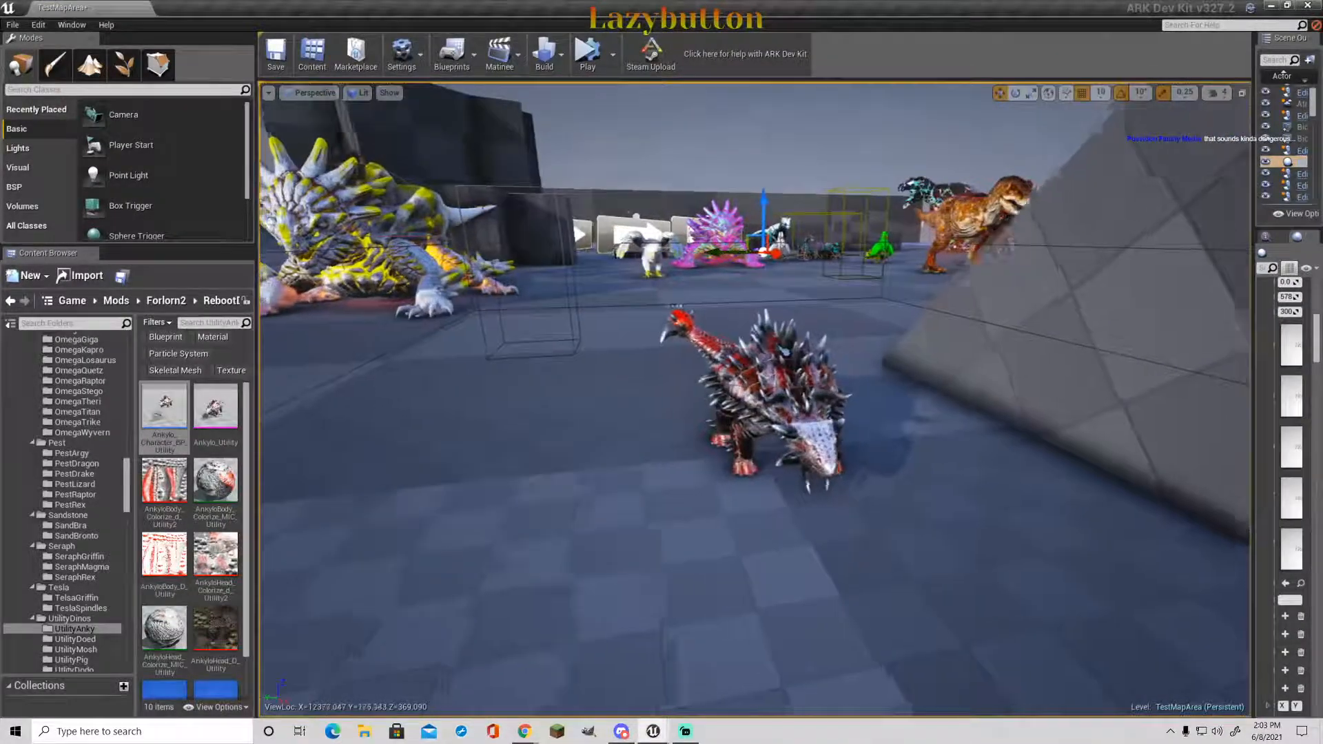
pyautogui.moveTo(754, 400); pyautogui.dragTo(796, 399, button='right')
pyautogui.press('a')
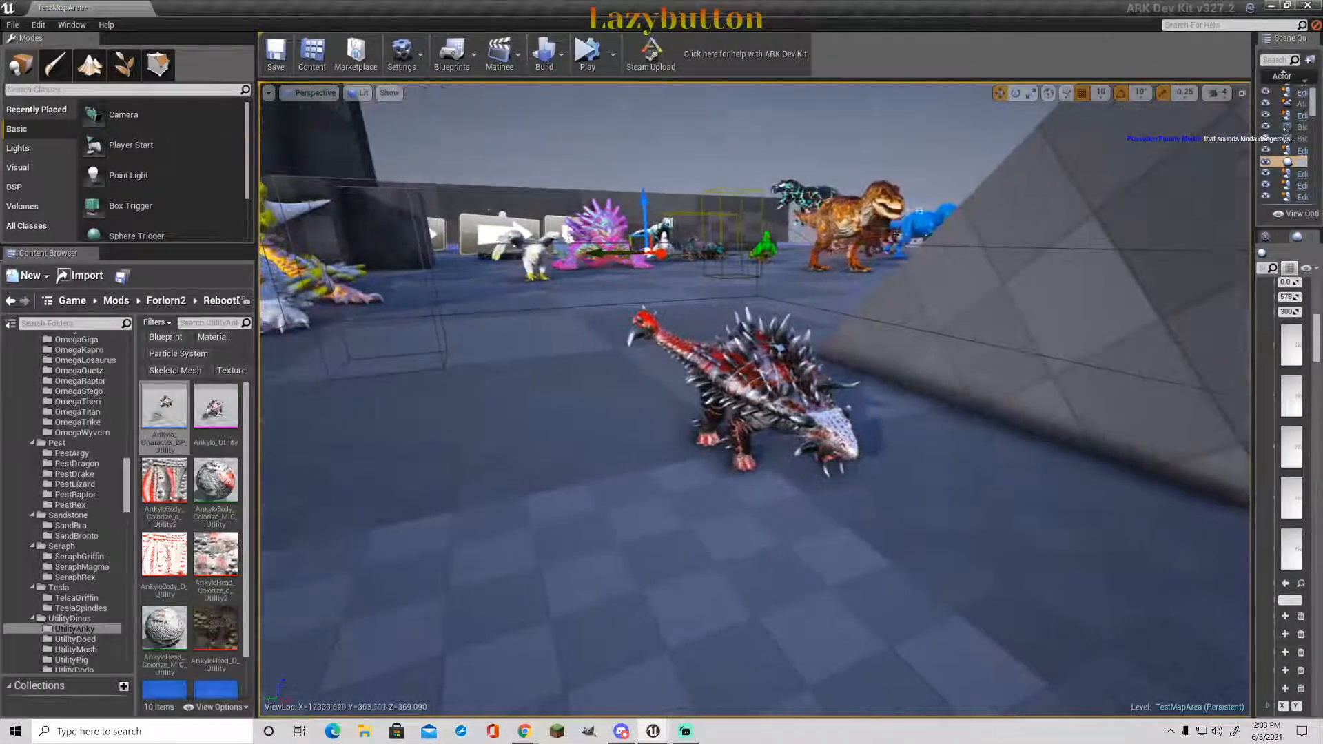
# - Open the defaults of Ankylo_Character_BP_Utility for a look, and close the blueprint without editing it
pyautogui.scroll(-2, 221, 583)
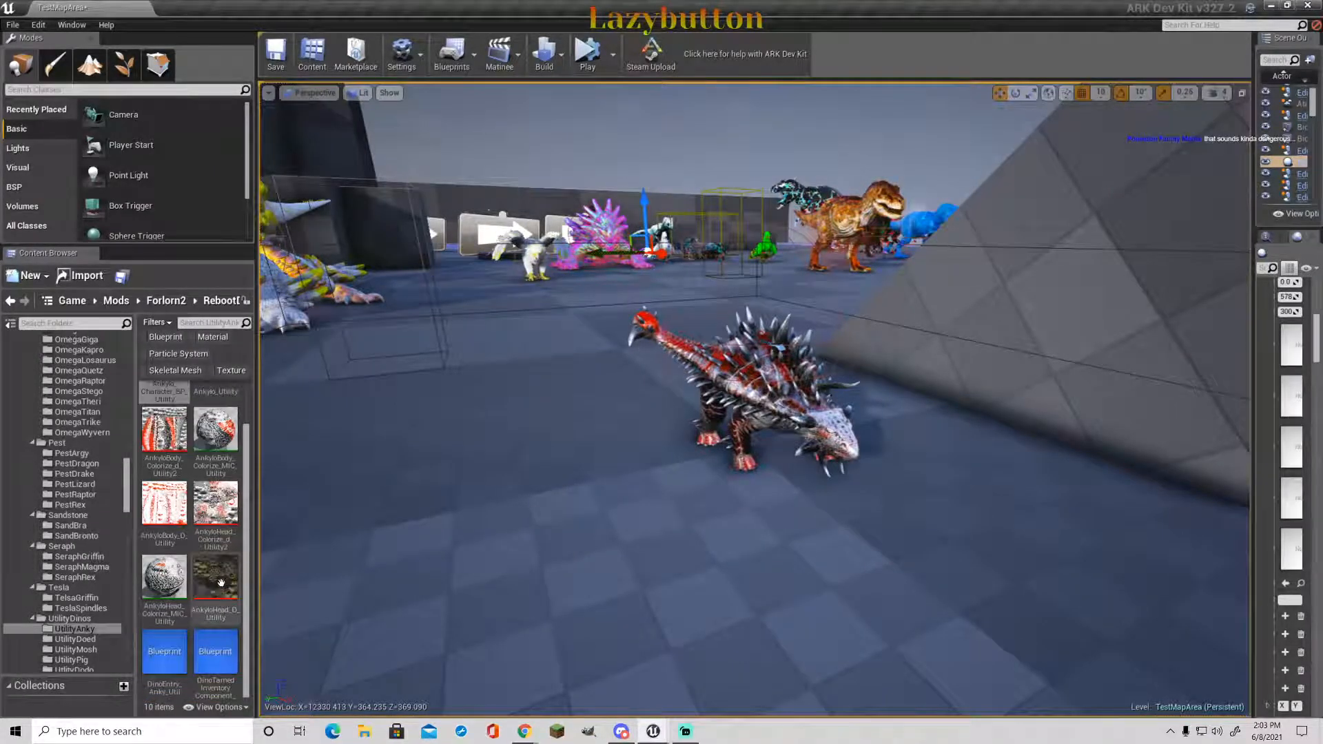
pyautogui.scroll(2, 221, 582)
pyautogui.click(164, 413)
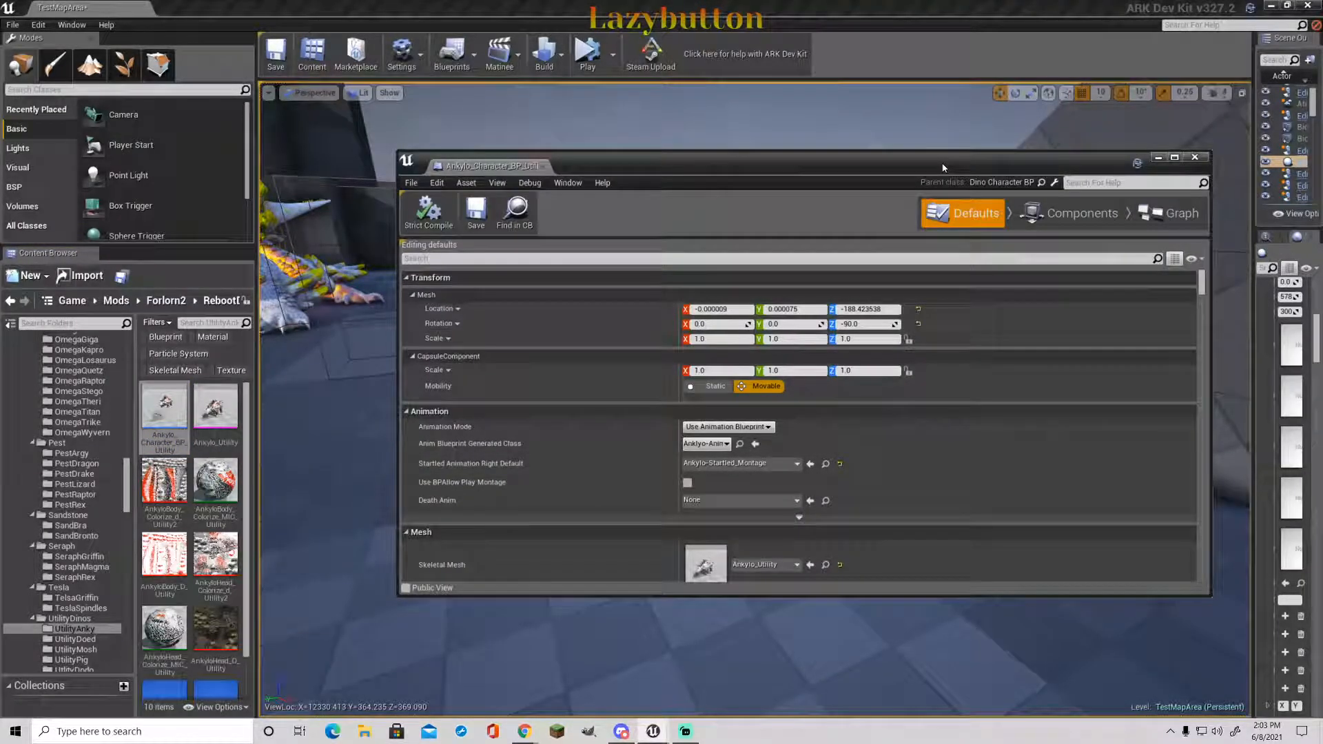
pyautogui.click(1194, 157)
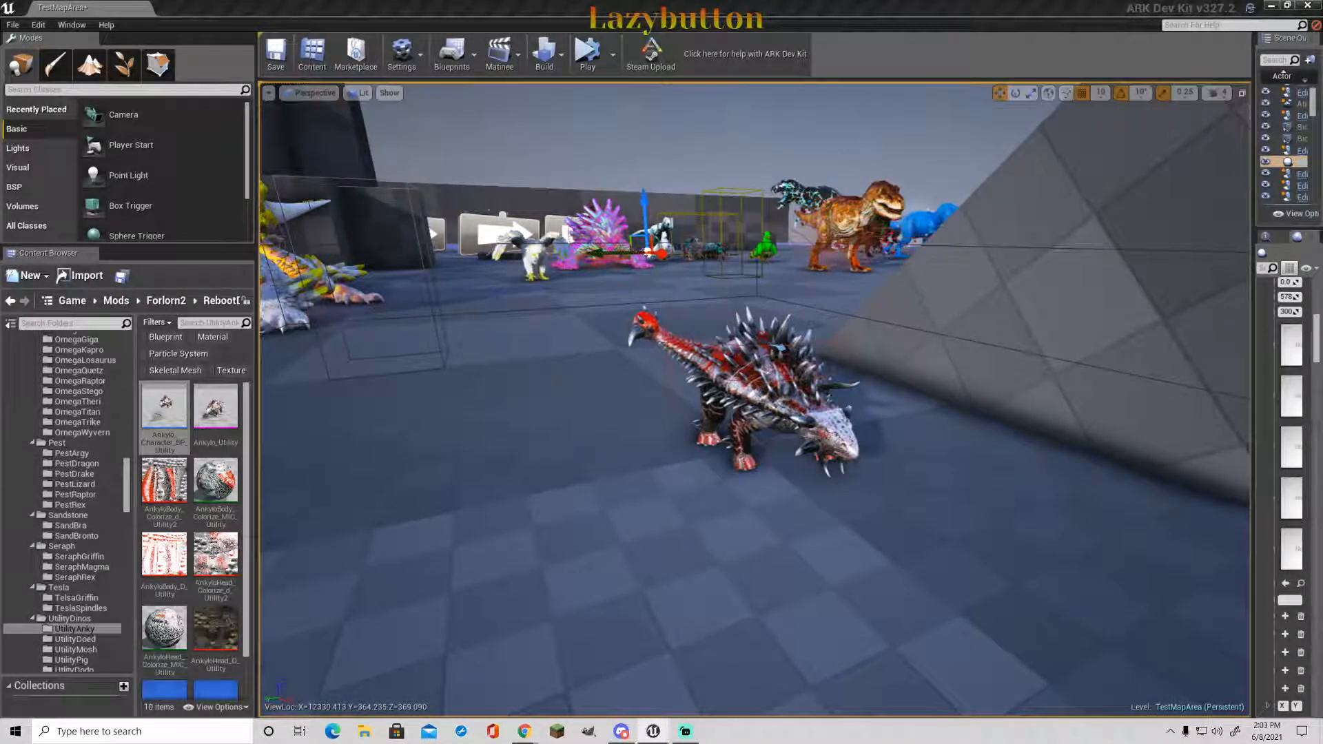
pyautogui.hotkey('alt', 'Tab')
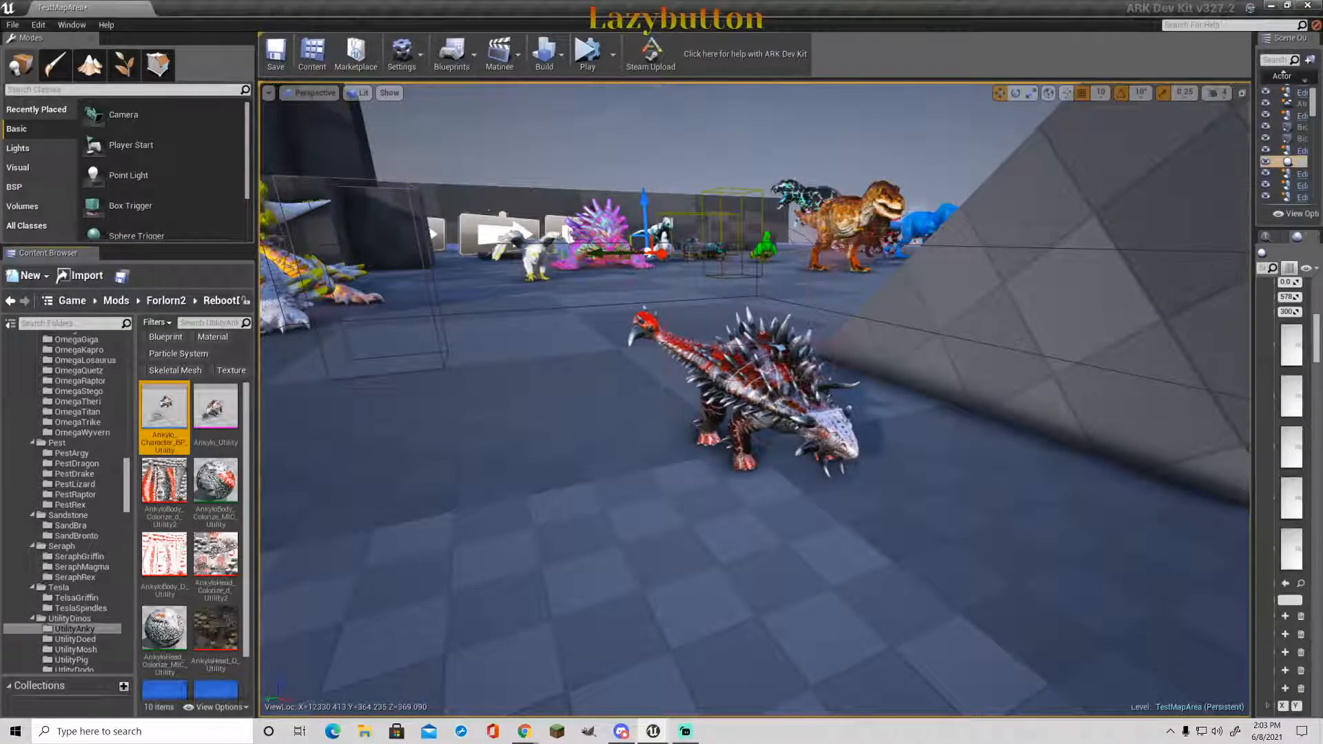
# - Place Doed_Character_BP_Utility from the UtilityDoed folder on the floor beside the utility ankylo
pyautogui.click(531, 261)
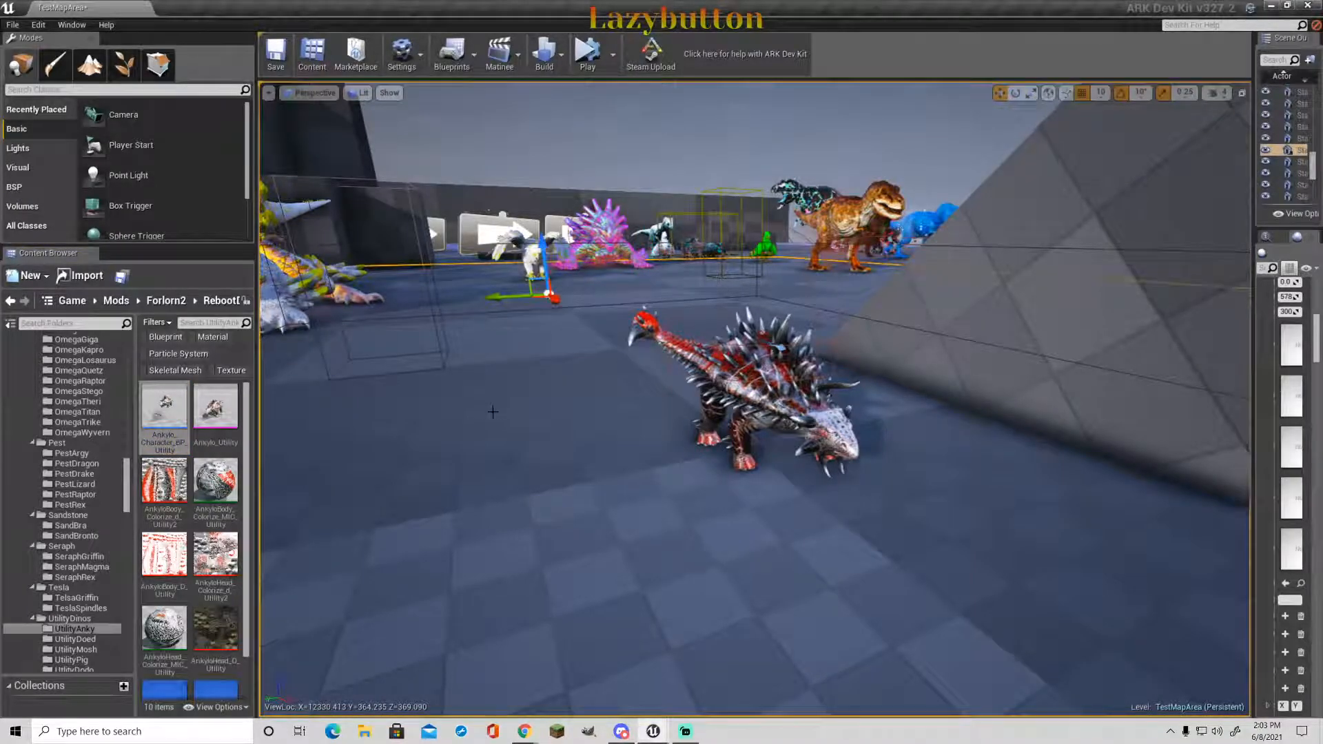
pyautogui.moveTo(645, 462); pyautogui.dragTo(569, 473, button='right')
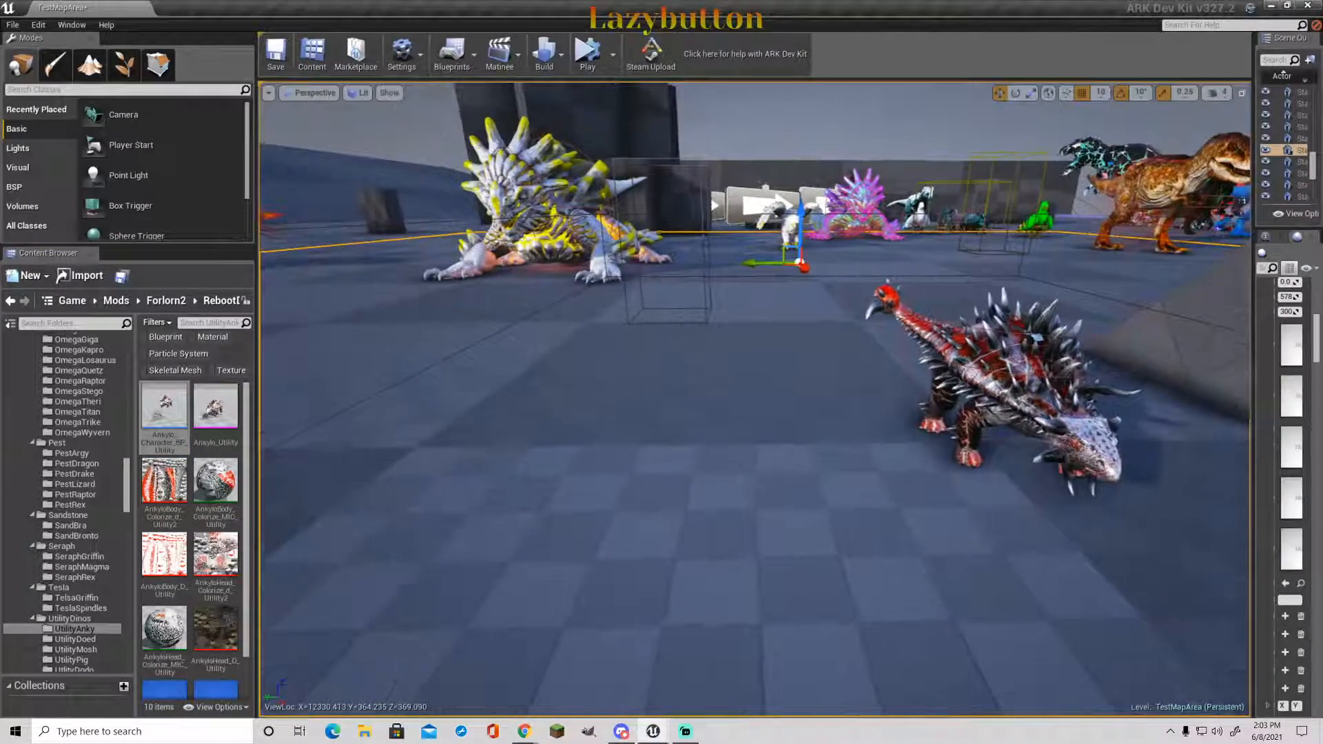
pyautogui.click(80, 639)
pyautogui.moveTo(169, 482); pyautogui.dragTo(813, 420)
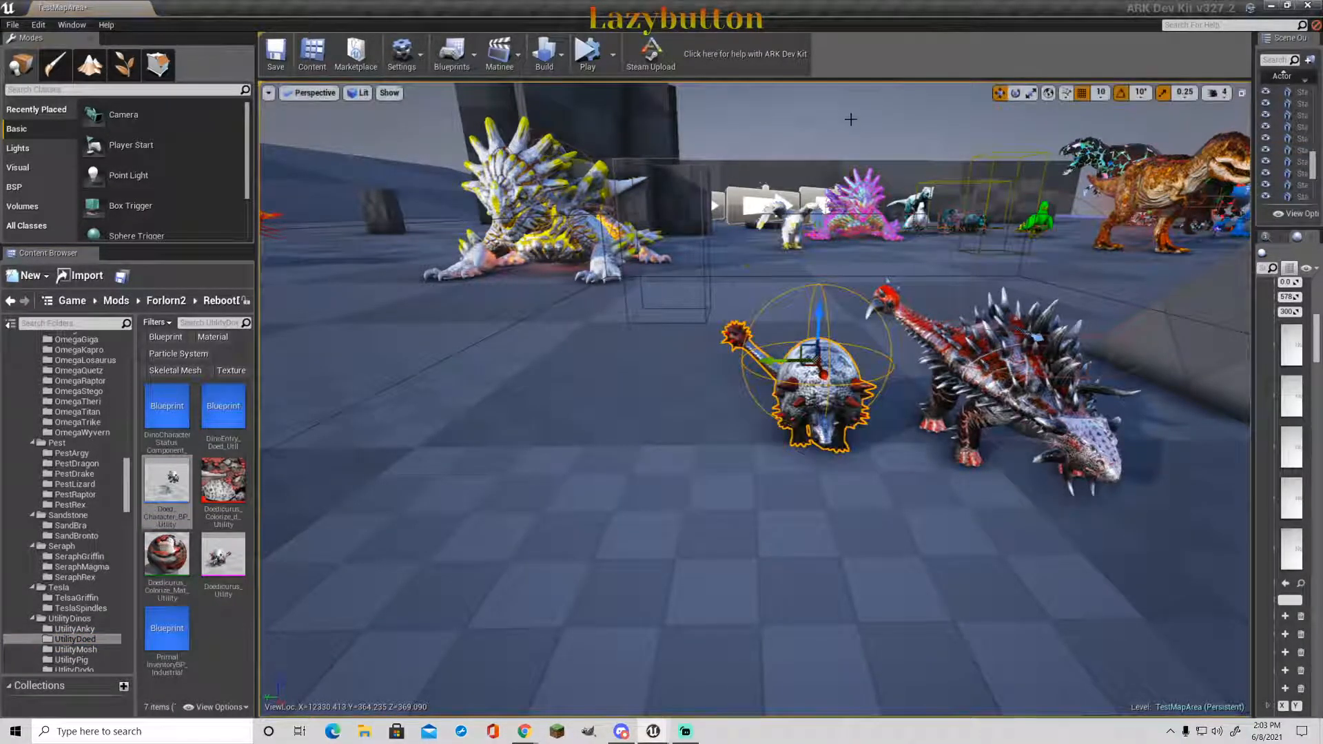
pyautogui.press('w')
pyautogui.moveTo(828, 343); pyautogui.dragTo(809, 296, button='right')
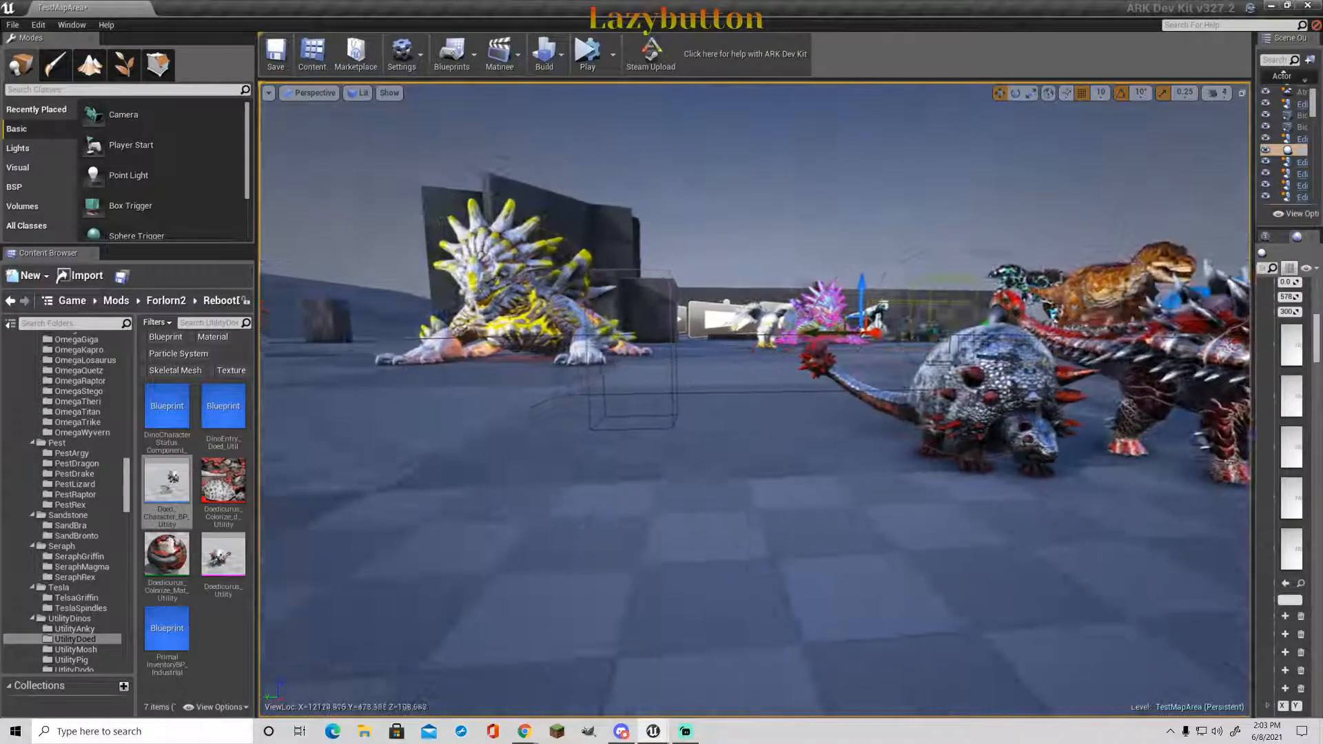
# - Place Moschops_Character_BP_Utility from the UtilityMosh folder beside the utility doedicurus, and deselect it
pyautogui.click(81, 649)
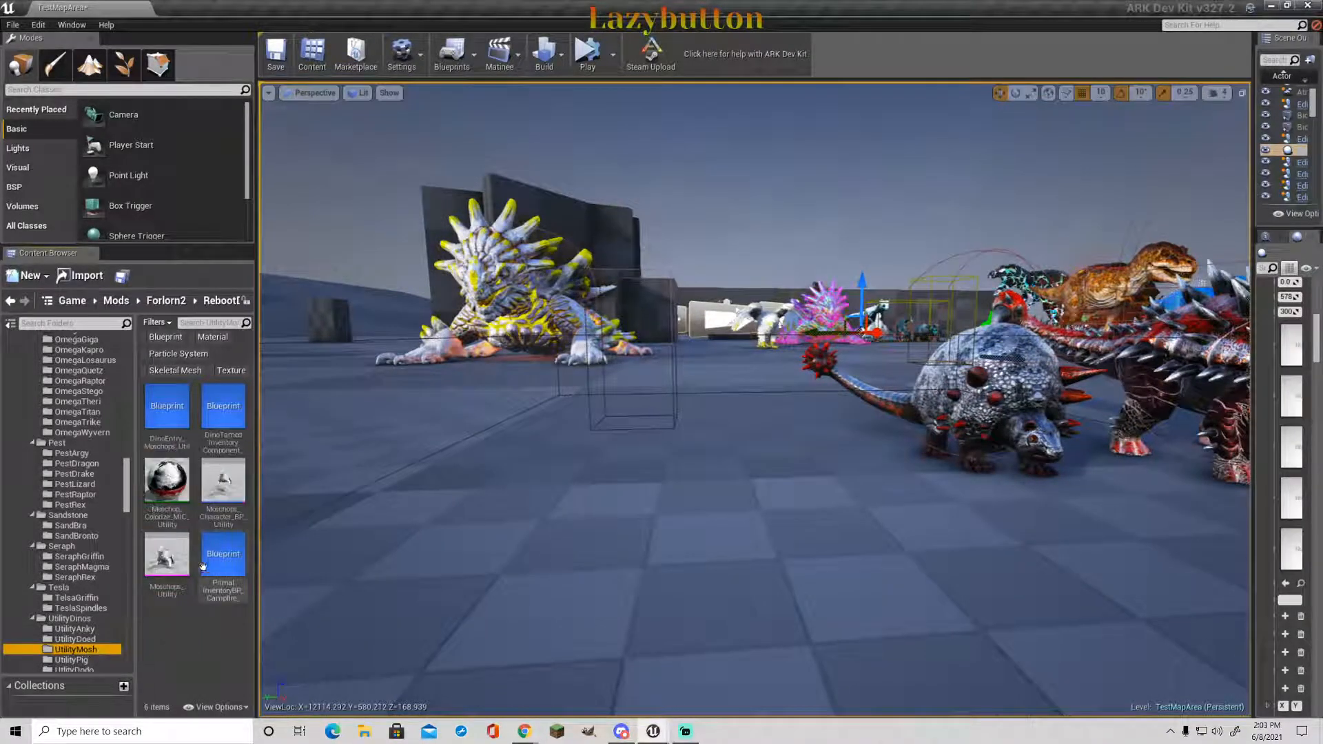
pyautogui.moveTo(221, 485); pyautogui.dragTo(796, 467)
pyautogui.click(796, 235)
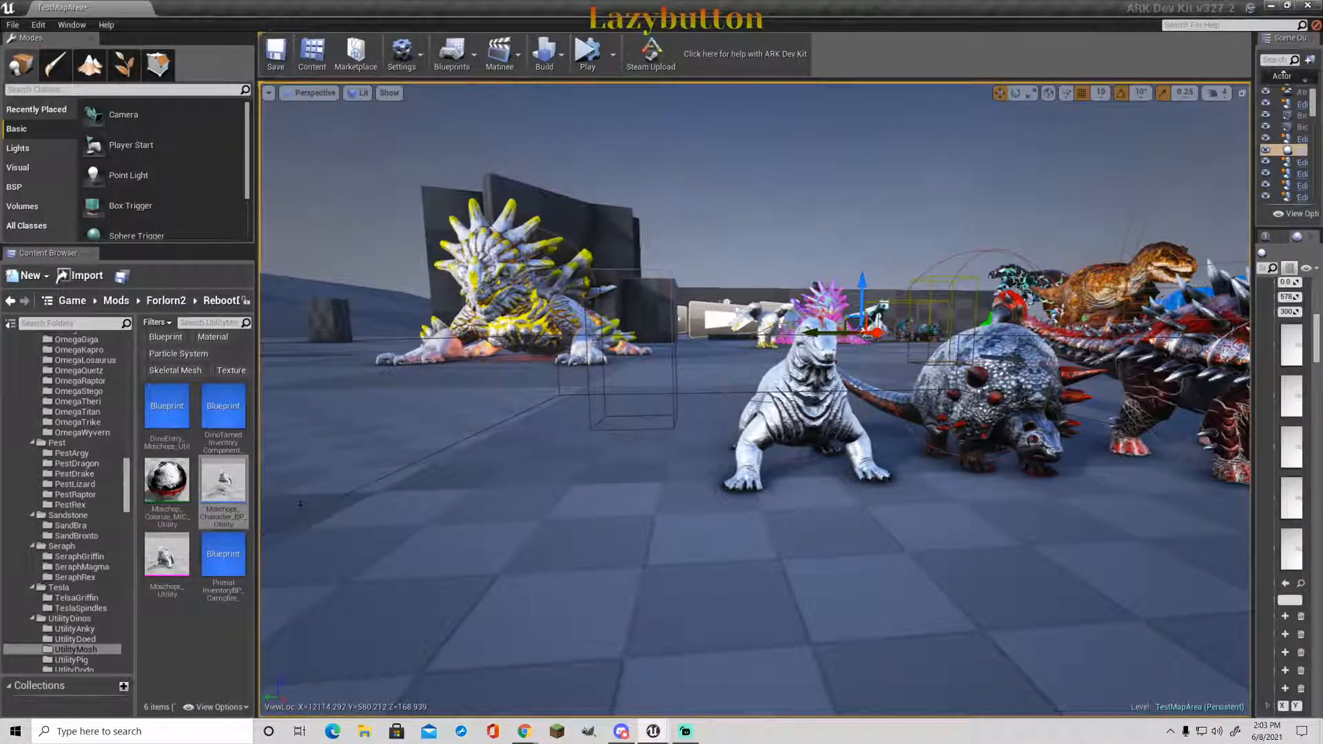
# - Place Phiomia_Character_BP_Utility from the UtilityPig folder beside the moschops, and select the moschops
pyautogui.click(84, 661)
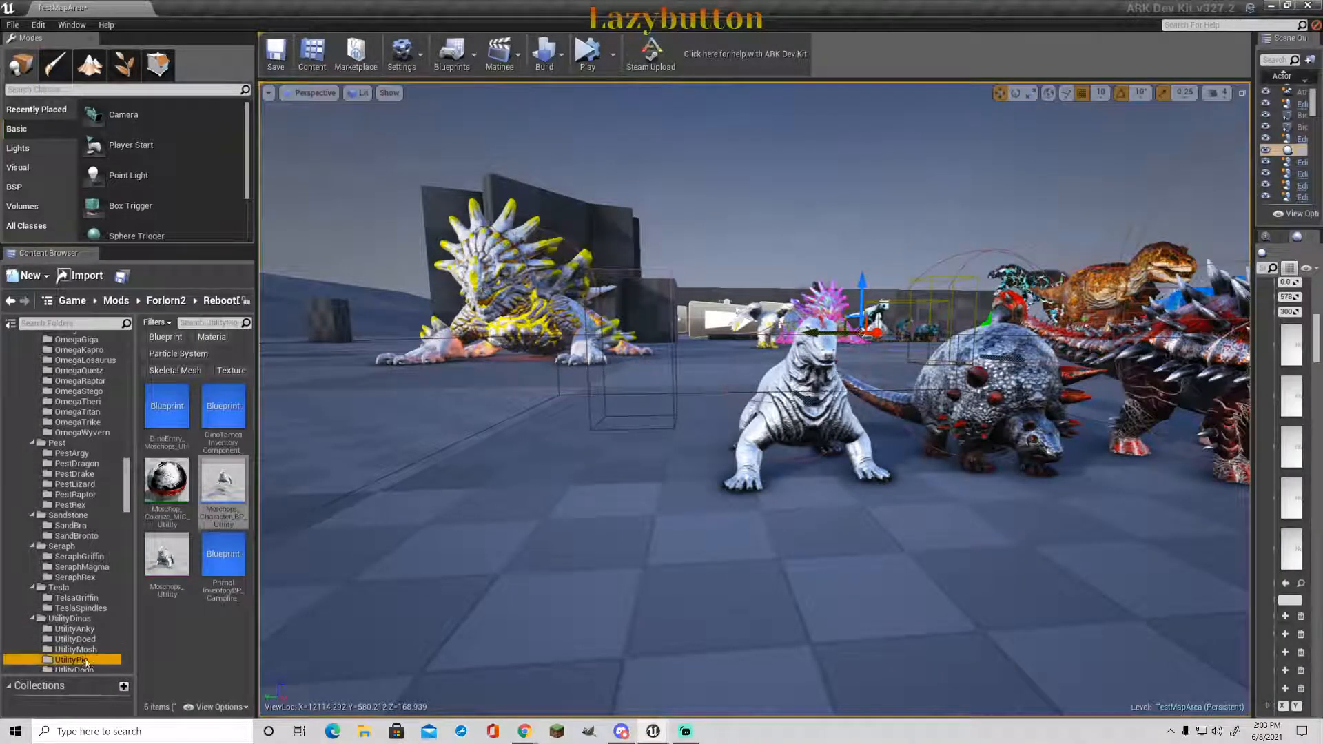
pyautogui.moveTo(510, 458); pyautogui.dragTo(583, 475)
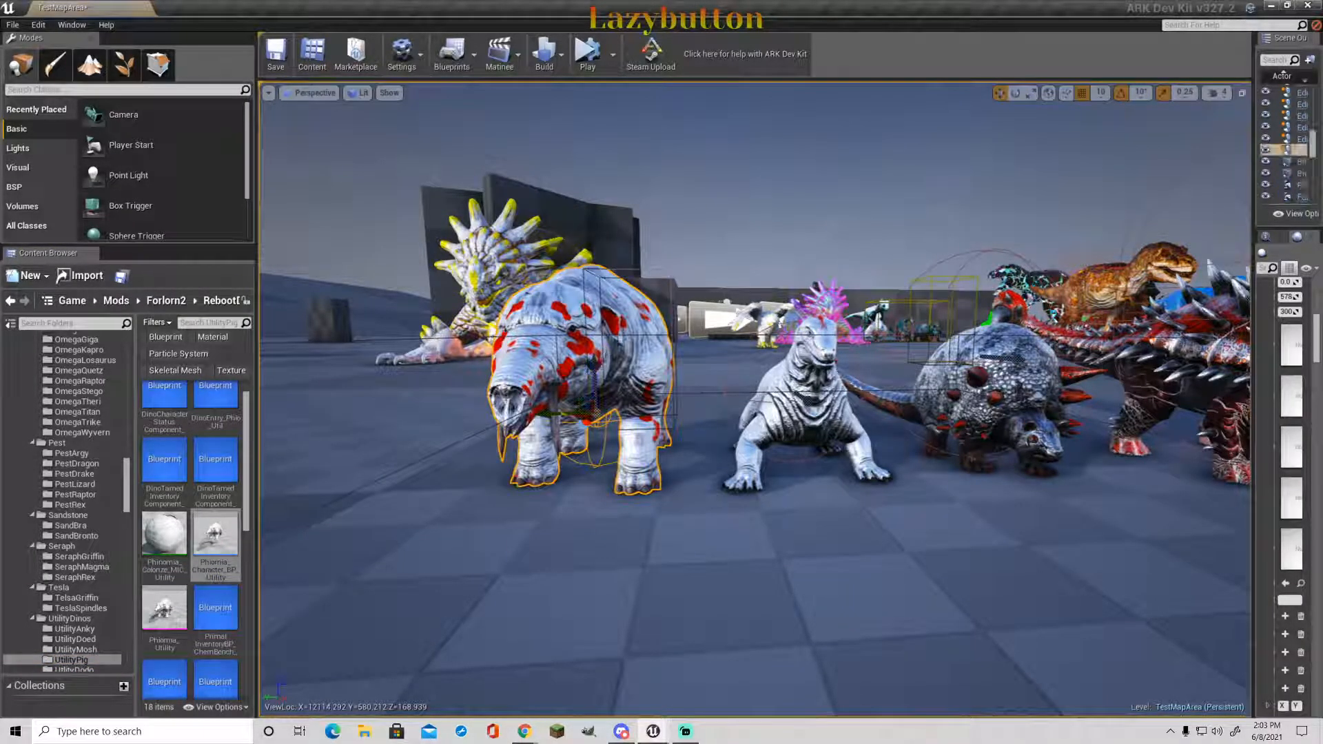
pyautogui.click(800, 388)
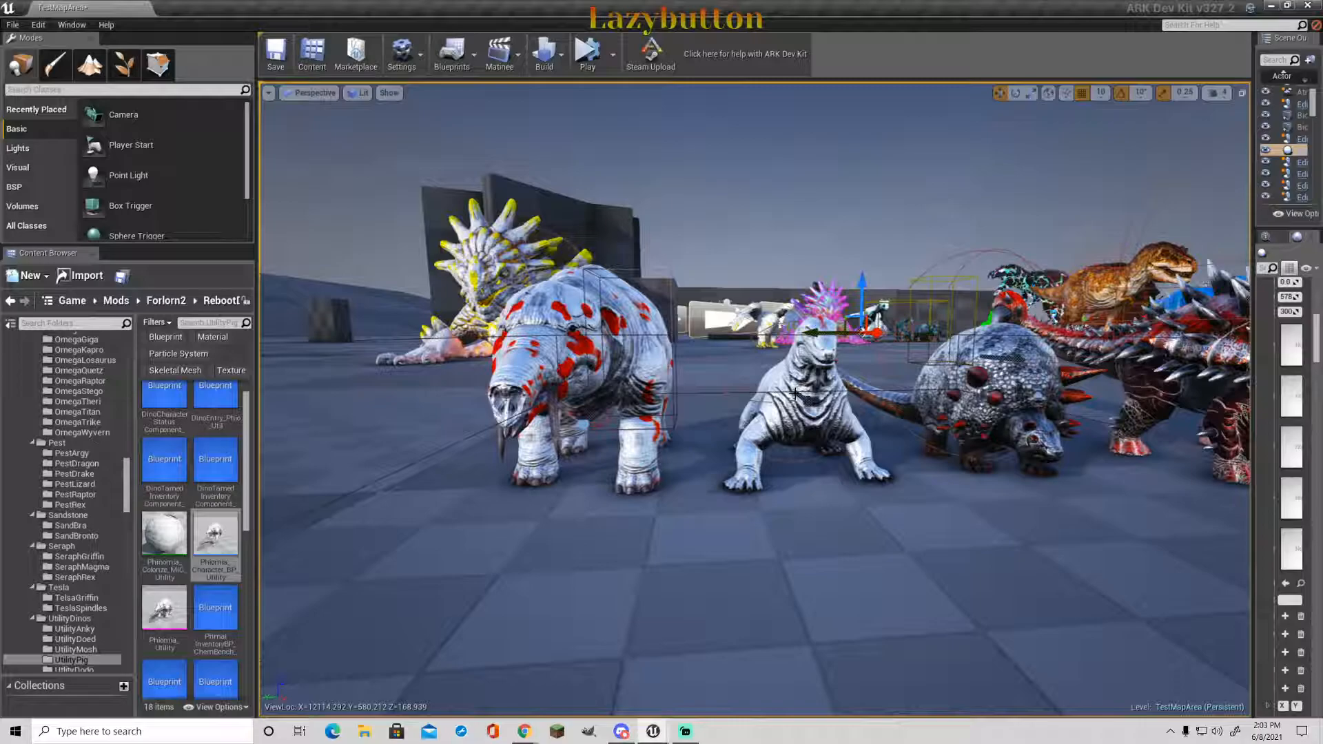
pyautogui.click(794, 392)
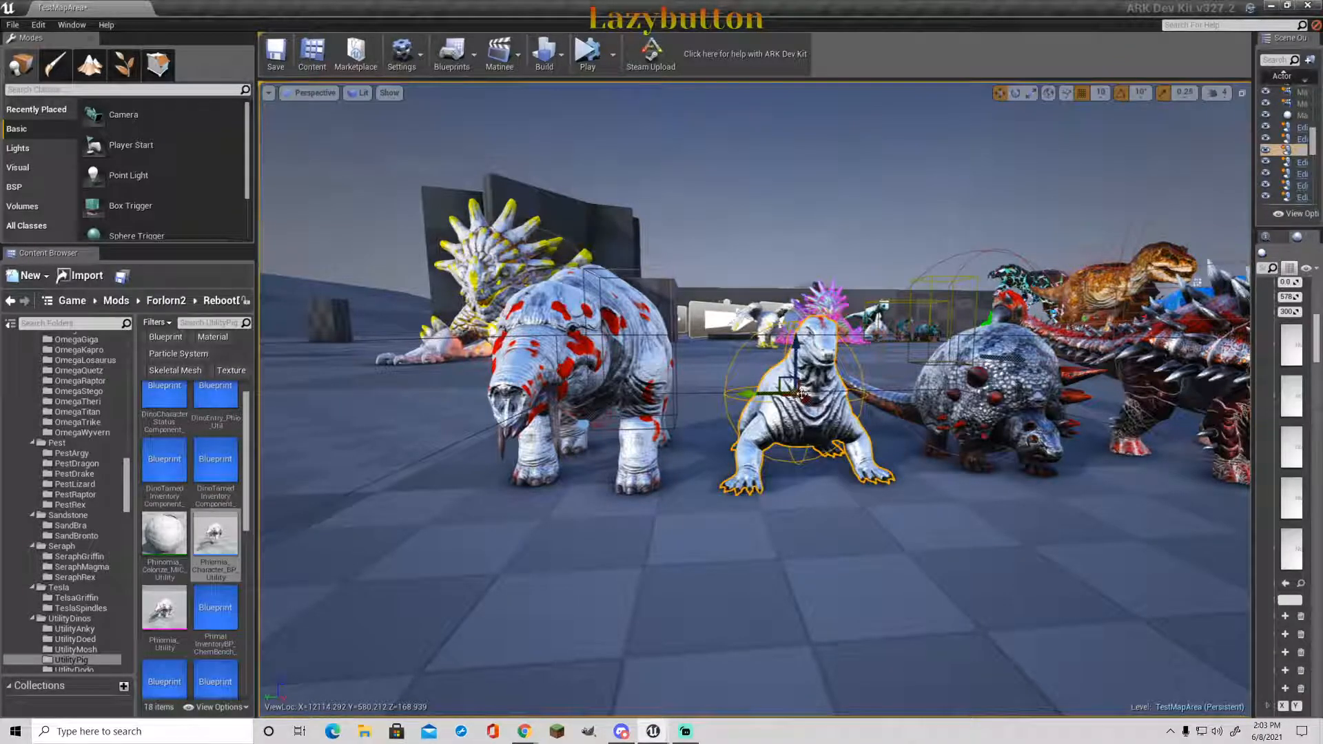
# - Place Dodo_Character_BP_Utility from the UtlityDodo folder on the floor beside the utility phiomia, and deselect it
pyautogui.click(658, 351)
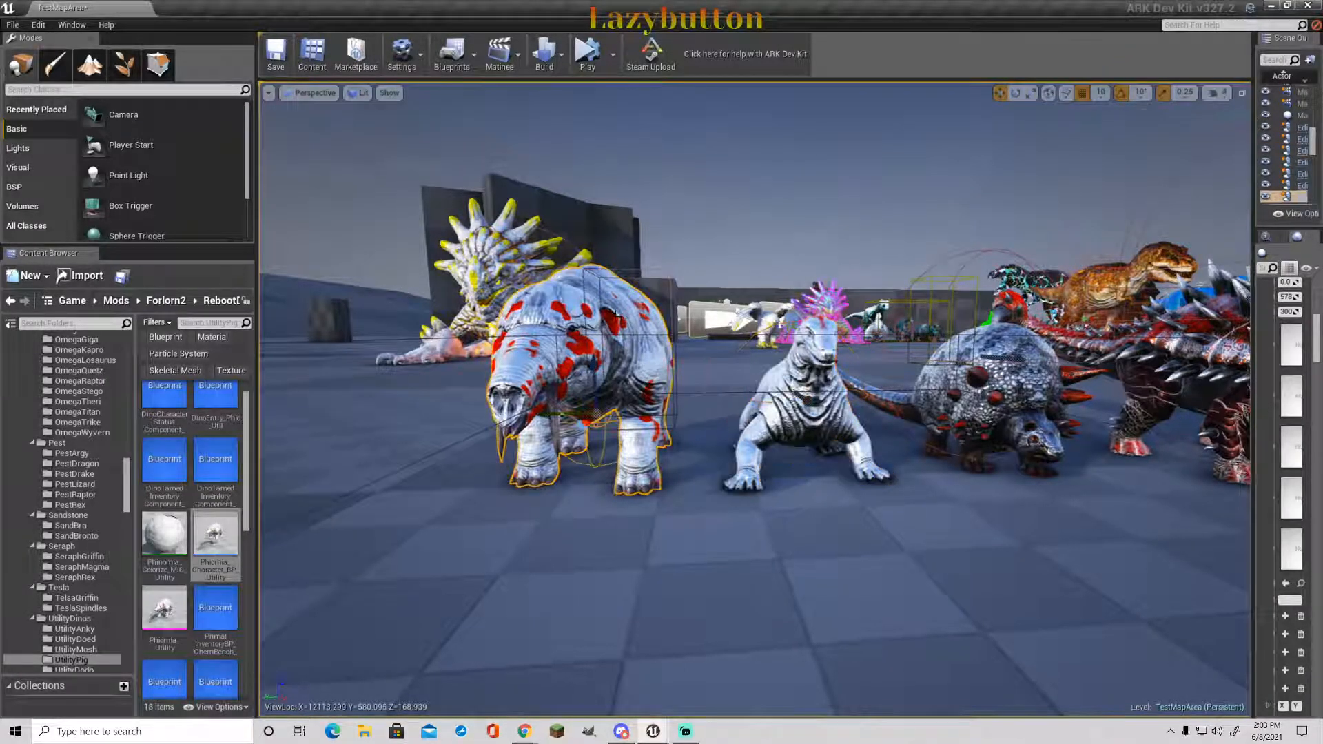
pyautogui.press('a')
pyautogui.moveTo(733, 270); pyautogui.dragTo(703, 293, button='right')
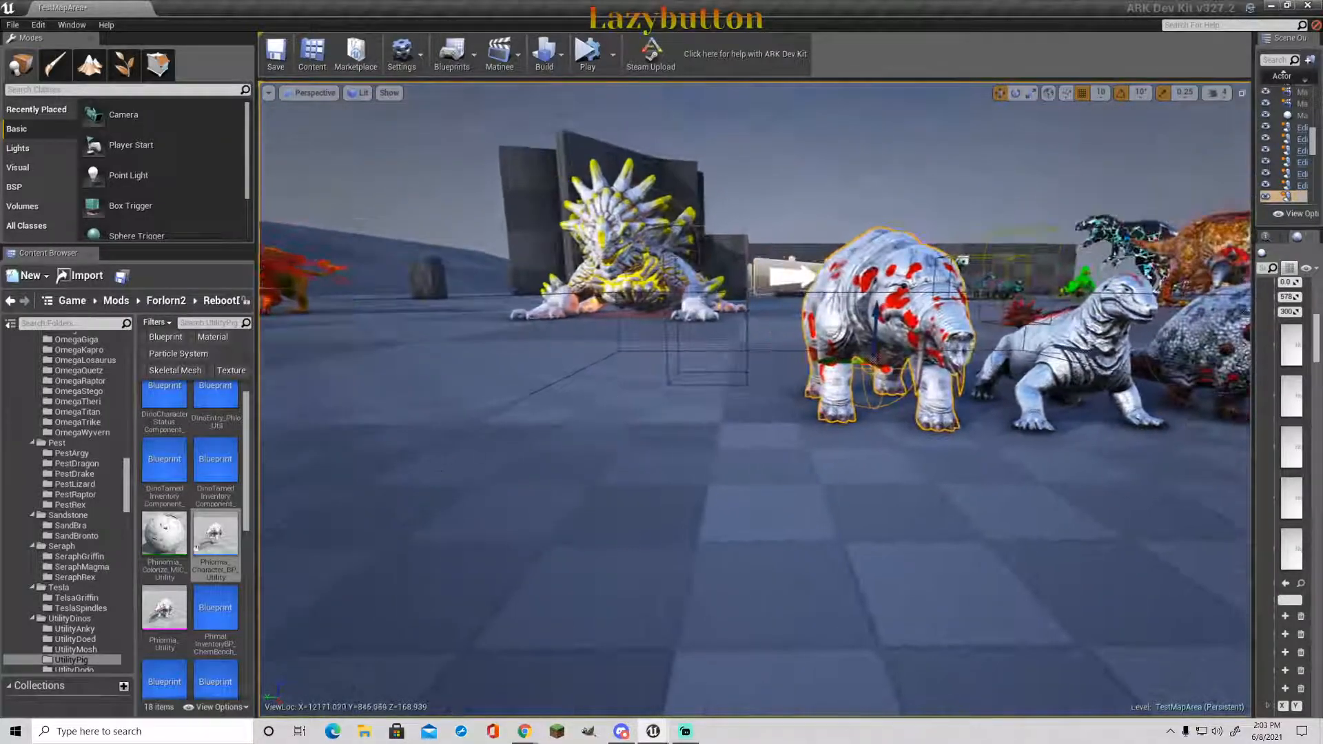
pyautogui.scroll(-1, 190, 585)
pyautogui.scroll(-2, 73, 647)
pyautogui.click(74, 628)
pyautogui.moveTo(222, 482); pyautogui.dragTo(753, 372)
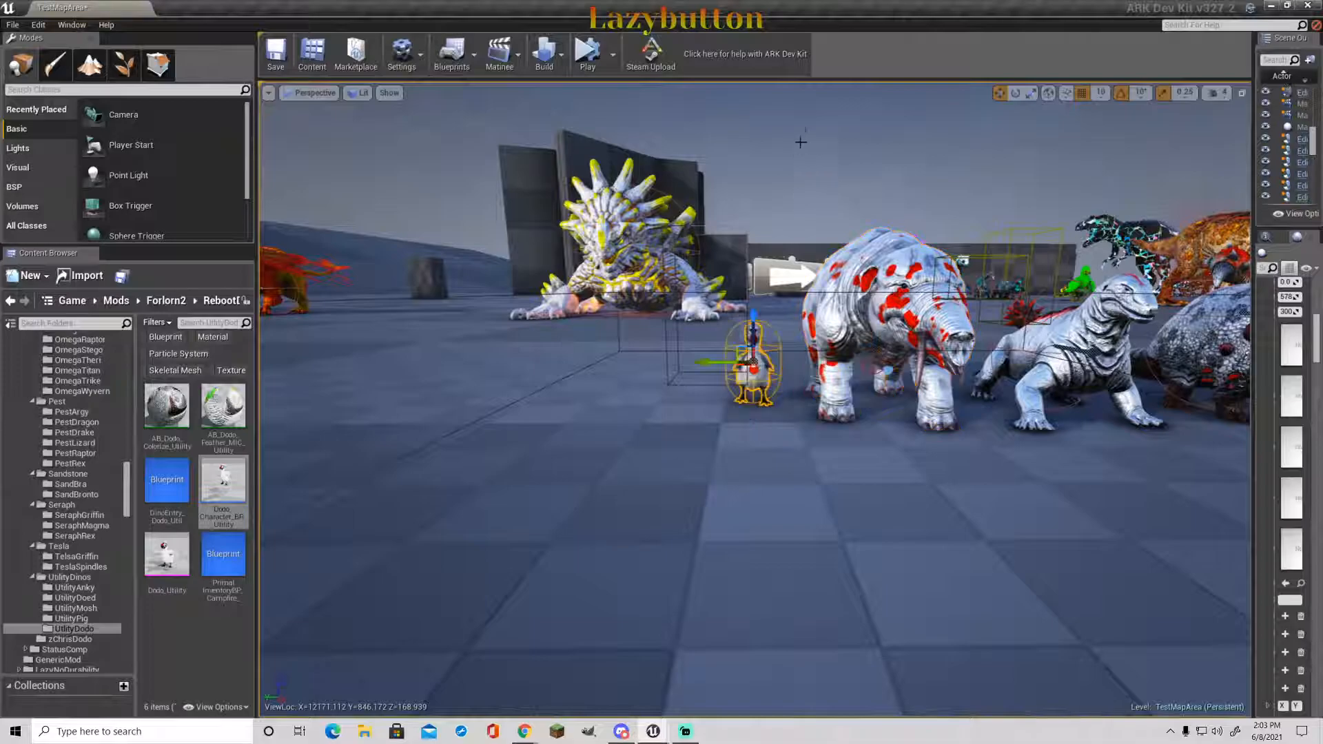
pyautogui.click(772, 200)
# - Examine the finished row of utility dinos up close and from above
pyautogui.press('w')
pyautogui.moveTo(771, 200); pyautogui.dragTo(641, 262, button='right')
pyautogui.press('s')
pyautogui.moveTo(872, 307); pyautogui.dragTo(789, 290, button='right')
pyautogui.press('d')
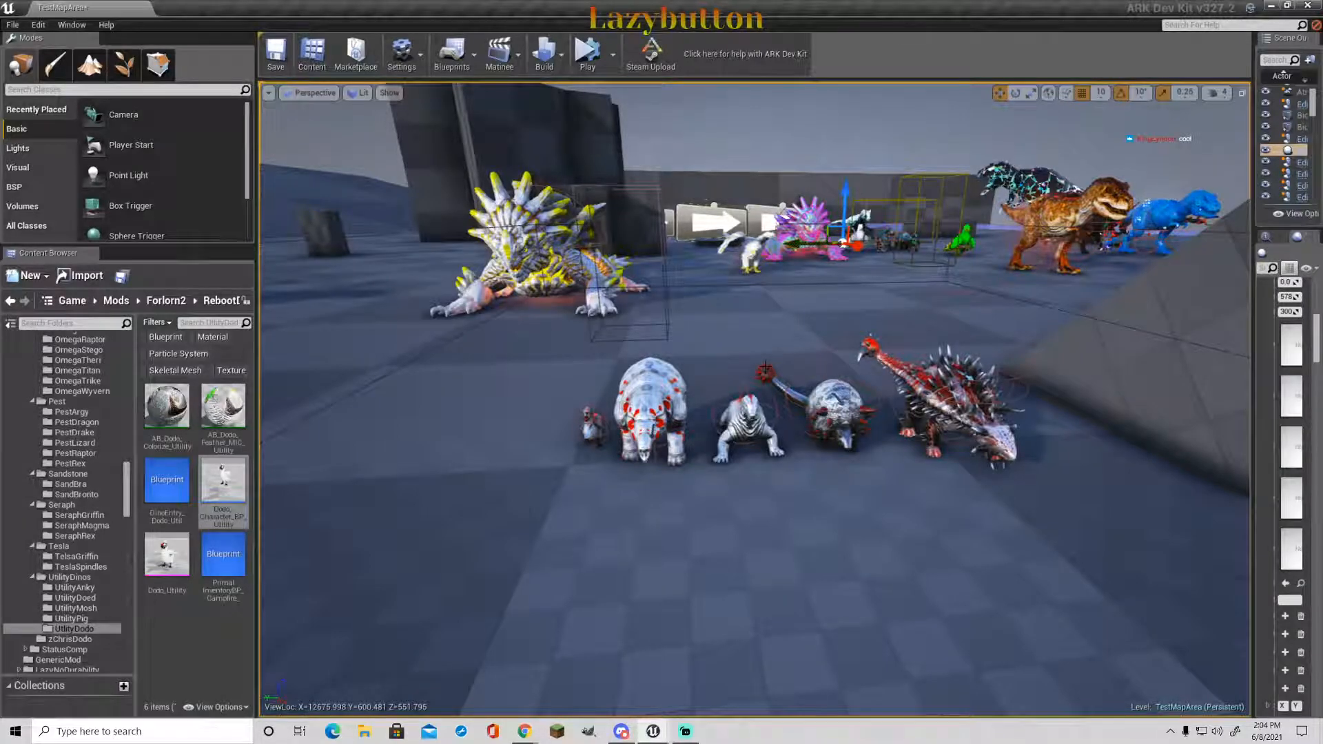
pyautogui.moveTo(691, 549)
pyautogui.mouseDown(button='right')
pyautogui.moveTo(558, 461)
pyautogui.moveTo(392, 467)
pyautogui.moveTo(541, 434)
pyautogui.moveTo(705, 545)
pyautogui.mouseUp(button='right')
pyautogui.press('w')
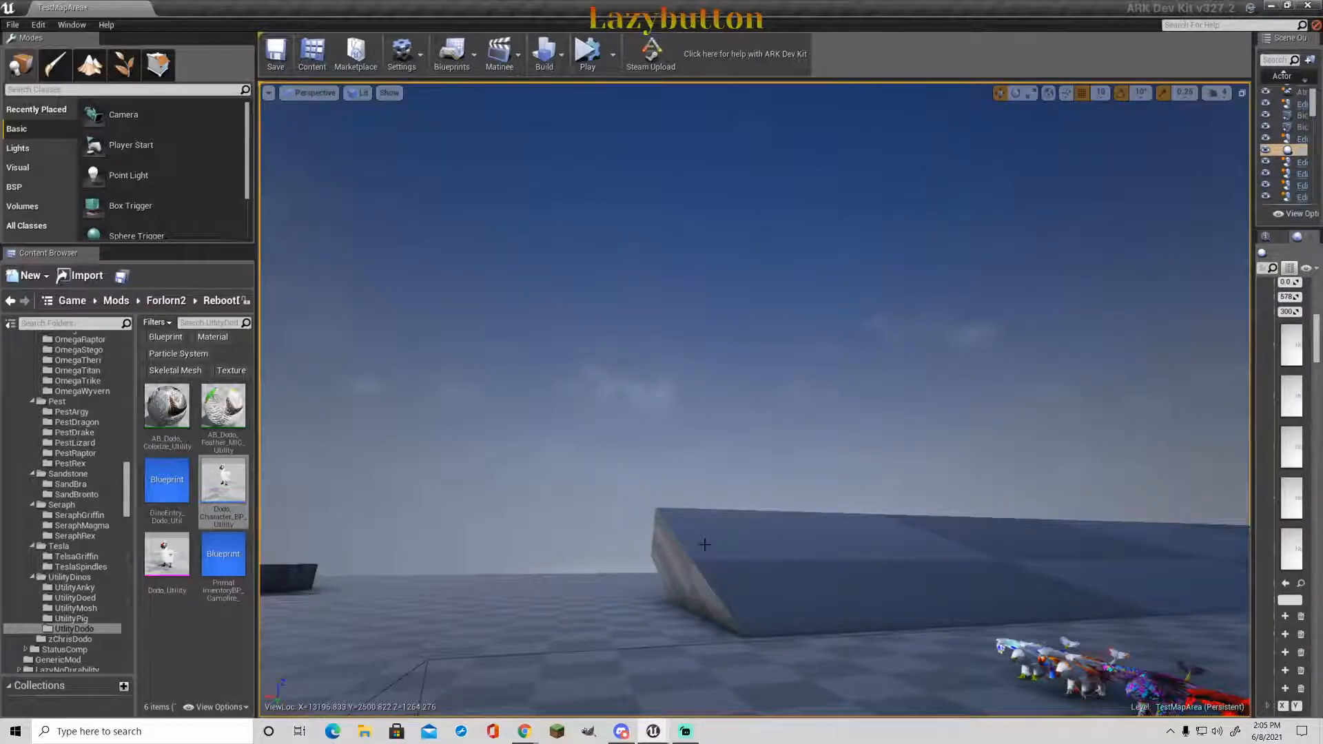
# - Place Sauropod_Character_BP_Sand from the SandBra folder on the floor by the large ramp beyond the griffins, and deselect it
pyautogui.moveTo(852, 531); pyautogui.dragTo(875, 655, button='right')
pyautogui.press('a')
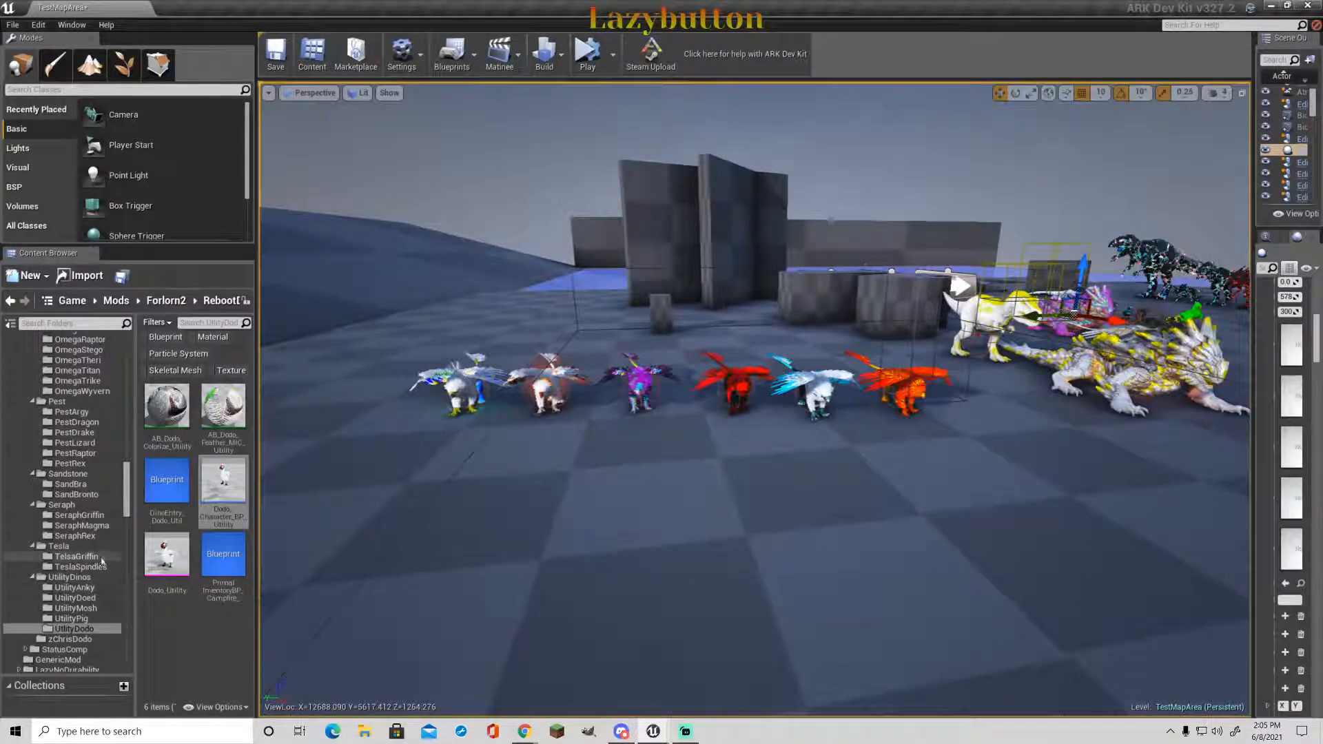
pyautogui.click(71, 484)
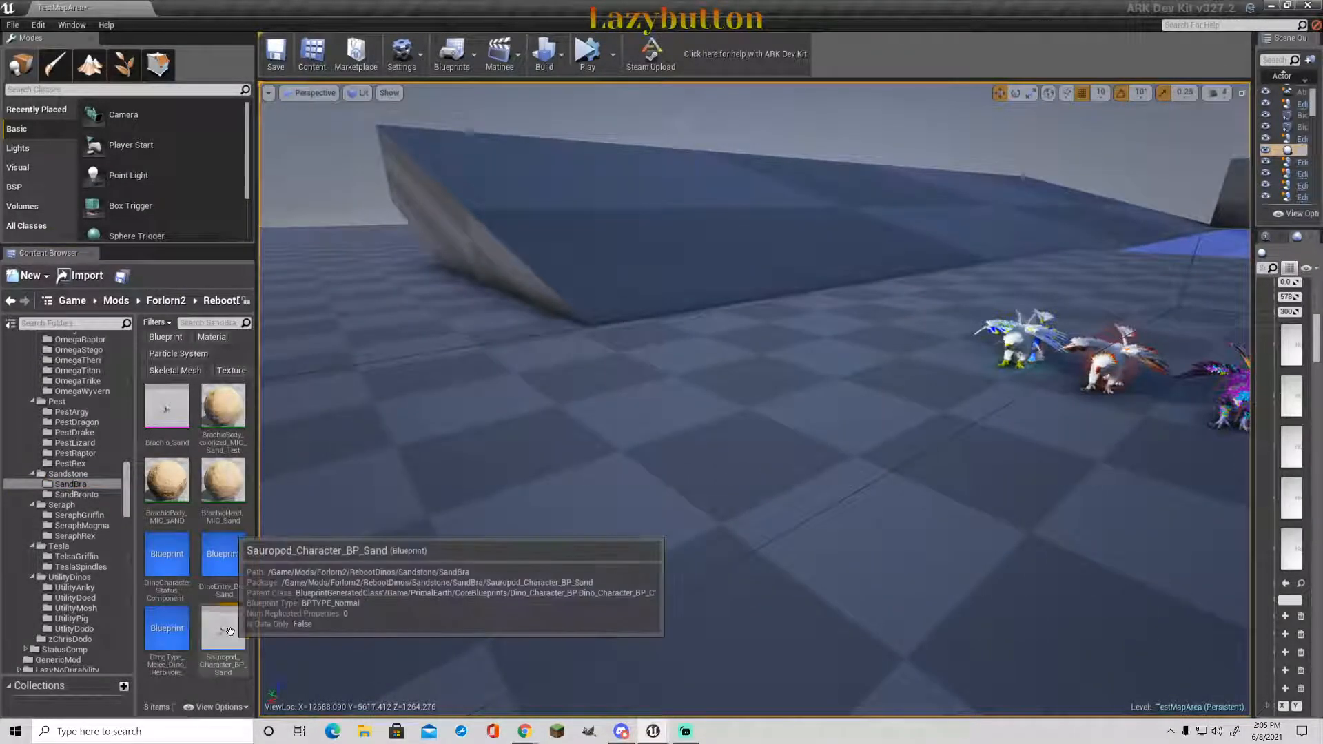
pyautogui.moveTo(223, 627); pyautogui.dragTo(709, 318)
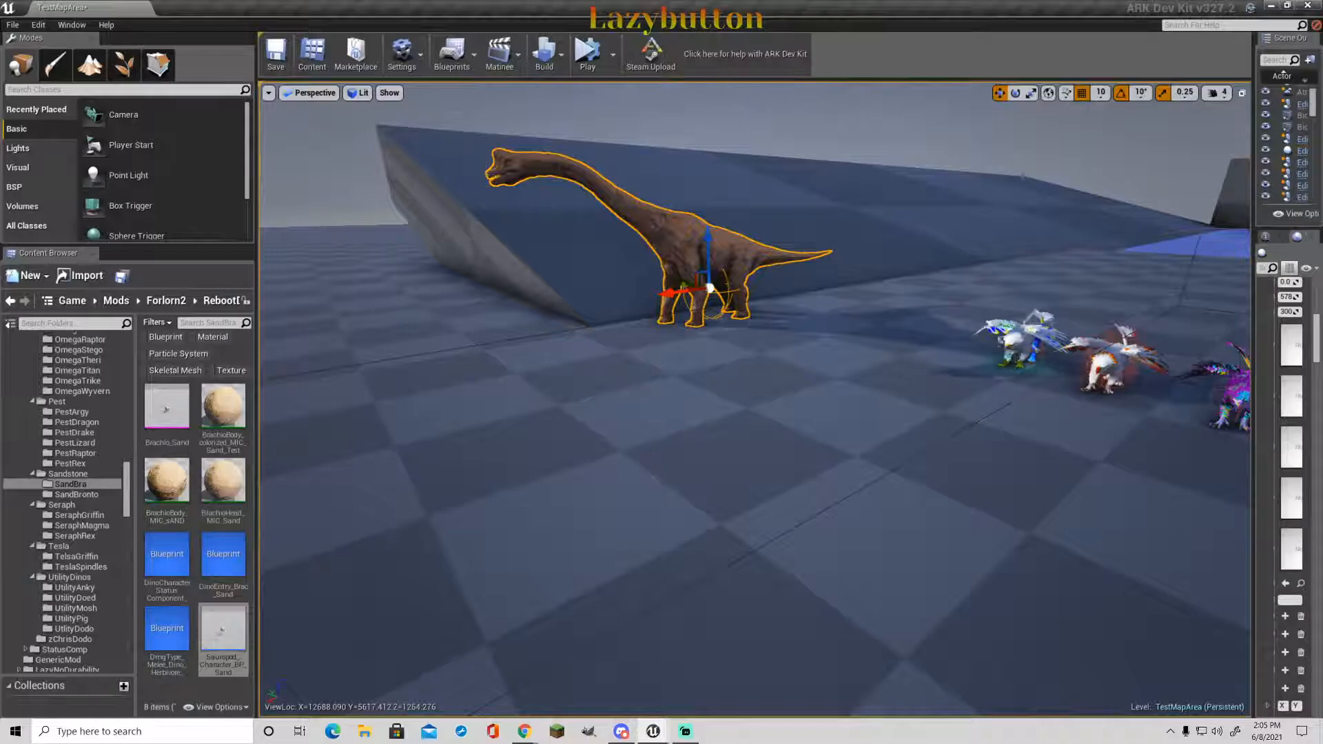
pyautogui.click(687, 418)
pyautogui.moveTo(687, 417); pyautogui.dragTo(657, 361, button='right')
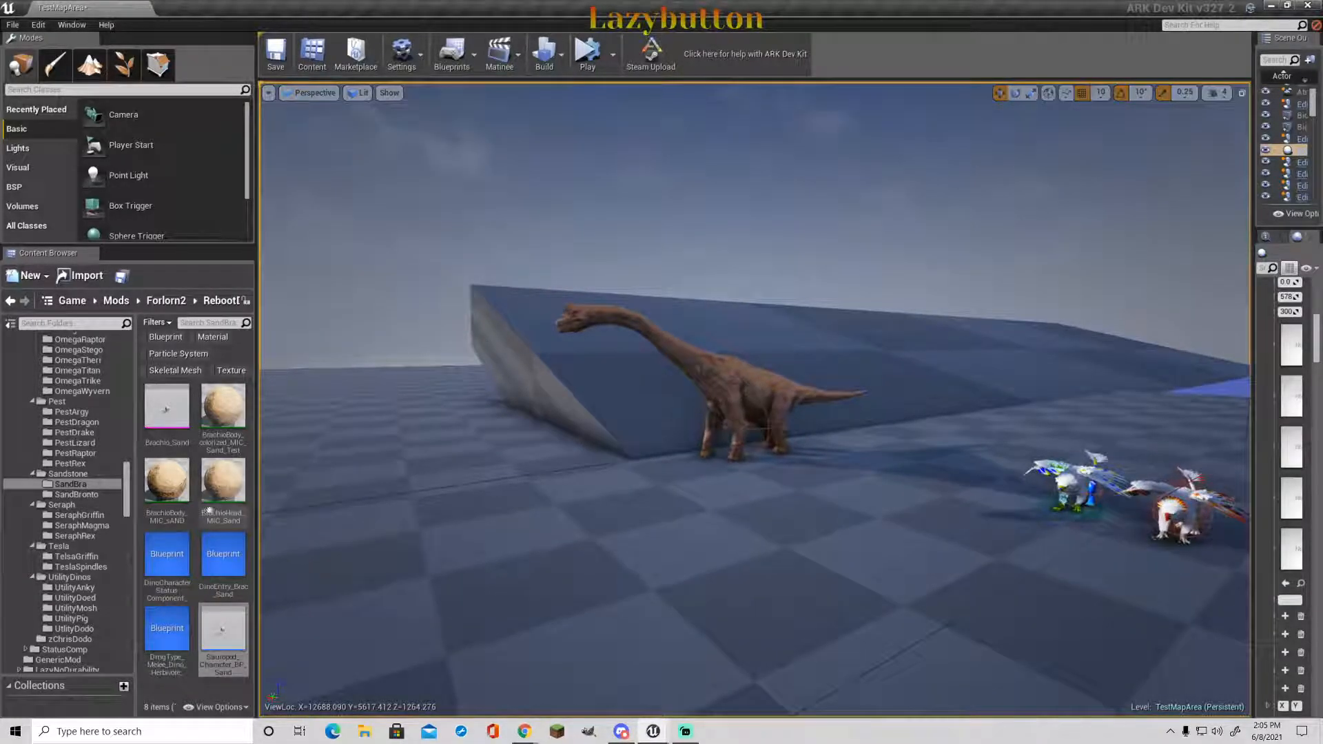
# - Place the sandstone bronto, Sauropod_Character_BP_Sand from the SandBronto folder, beside the sandstone brachio, and deselect it
pyautogui.click(97, 496)
pyautogui.moveTo(164, 628); pyautogui.dragTo(510, 444)
pyautogui.click(567, 179)
pyautogui.moveTo(567, 180); pyautogui.dragTo(613, 300, button='right')
pyautogui.press('w')
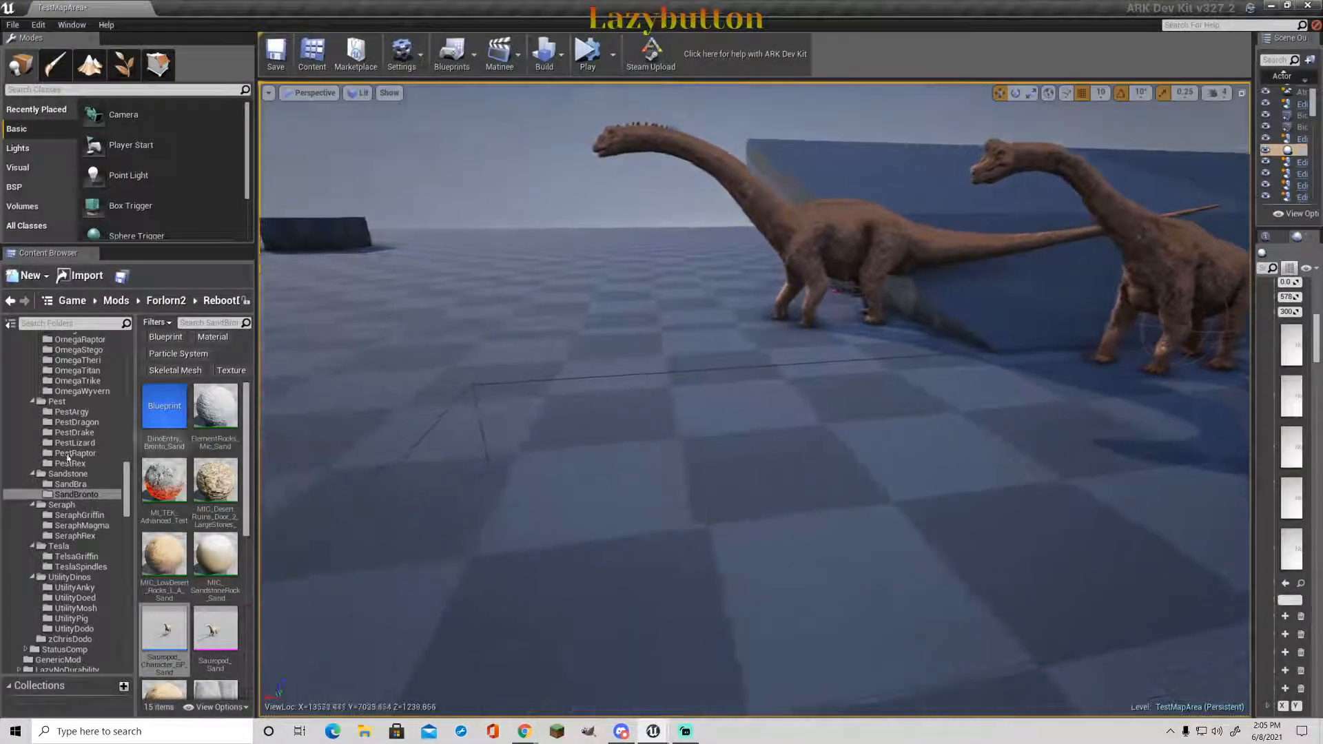
# - Place Mantis_Character_BP_Tesla from the TeslaSpindles folder at the end of the griffin row, and inspect it up close
pyautogui.click(90, 567)
pyautogui.moveTo(456, 463); pyautogui.dragTo(606, 456, button='right')
pyautogui.press('w')
pyautogui.moveTo(163, 630); pyautogui.dragTo(582, 425)
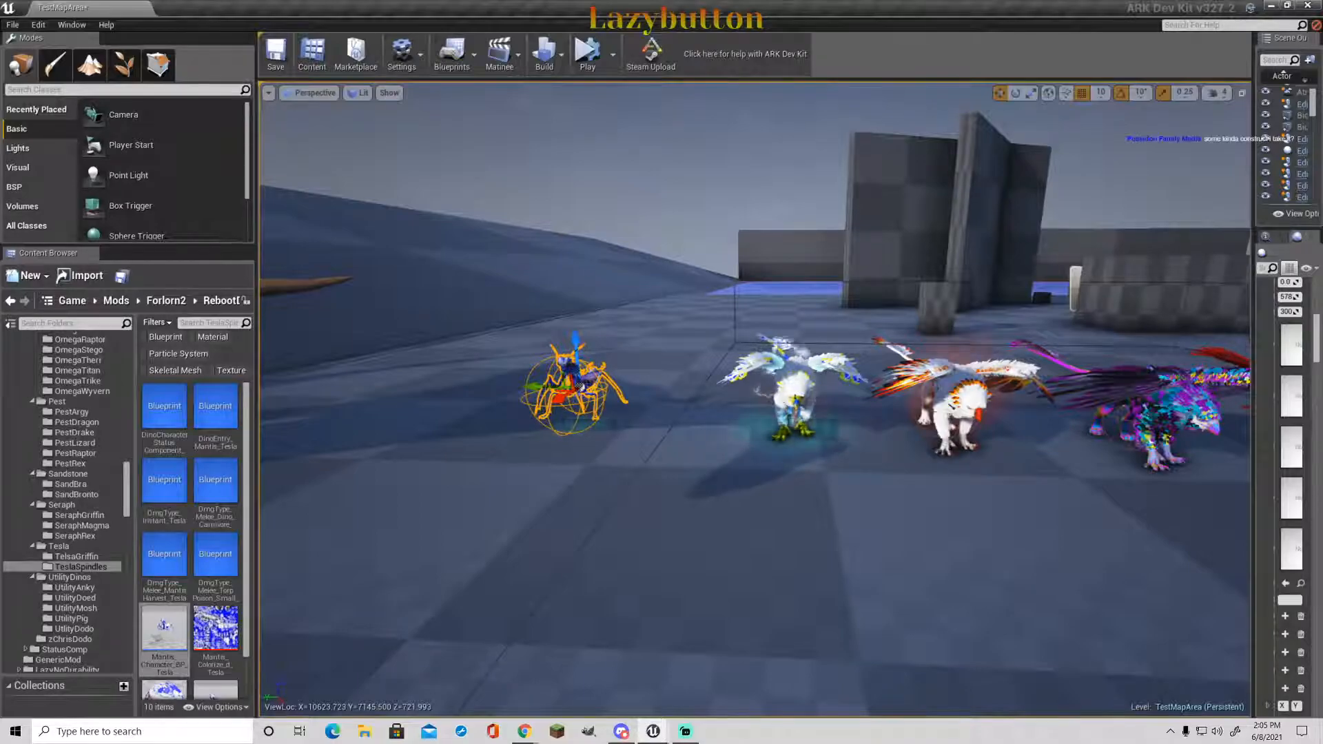
pyautogui.click(665, 124)
pyautogui.moveTo(665, 123)
pyautogui.mouseDown(button='right')
pyautogui.moveTo(675, 96)
pyautogui.moveTo(654, 119)
pyautogui.moveTo(558, 103)
pyautogui.moveTo(613, 141)
pyautogui.moveTo(658, 146)
pyautogui.mouseUp(button='right')
pyautogui.press('w')
pyautogui.press('w')
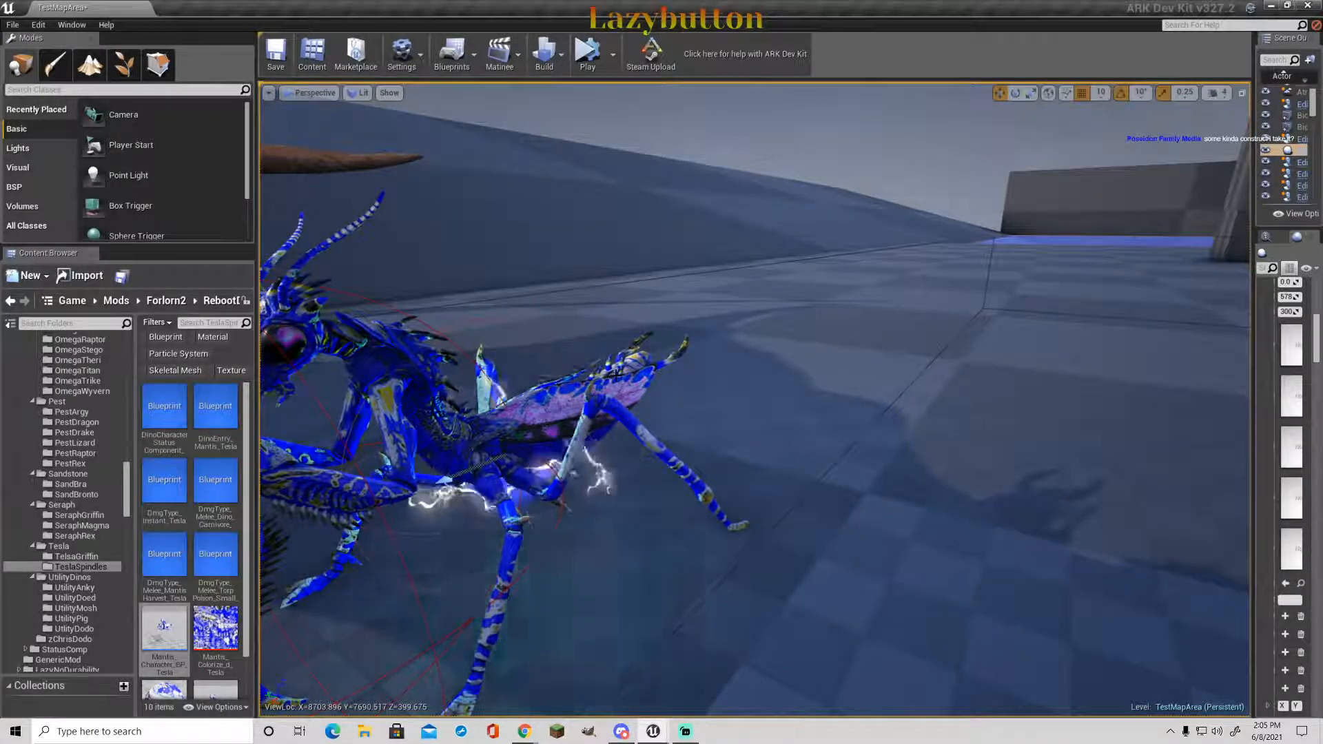
# - Place the OmegaGigant character blueprint from the OmegaGiga folder on the open floor in front of the sandstone sauropods
pyautogui.press('s')
pyautogui.moveTo(638, 520); pyautogui.dragTo(482, 469, button='right')
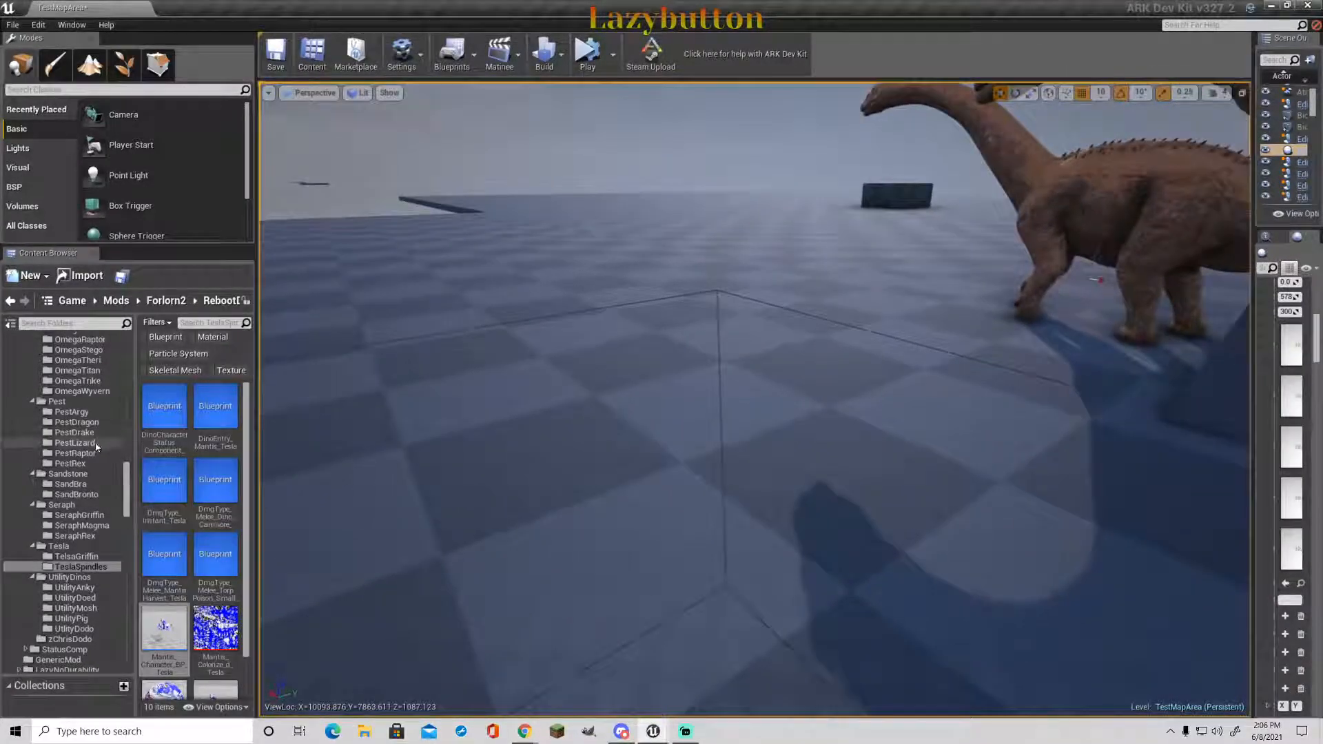
pyautogui.scroll(2, 94, 397)
pyautogui.scroll(1, 94, 397)
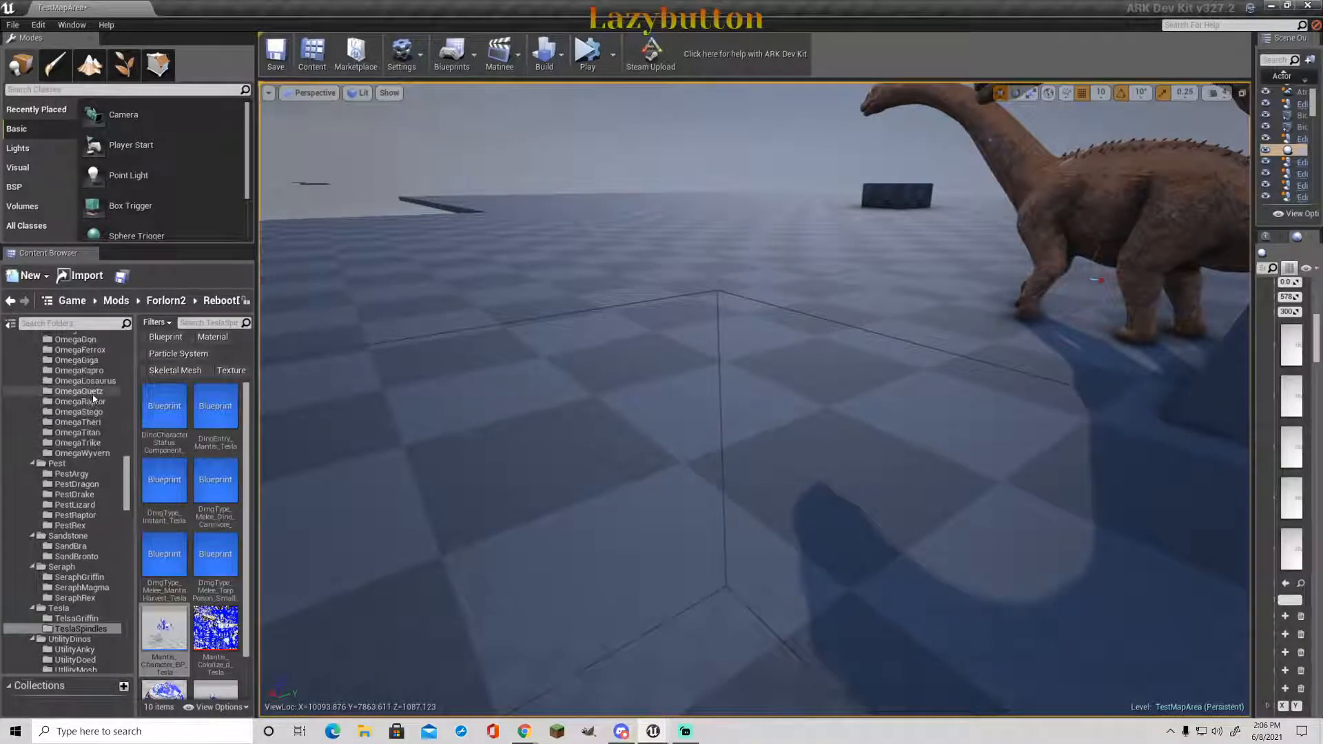
pyautogui.scroll(3, 93, 397)
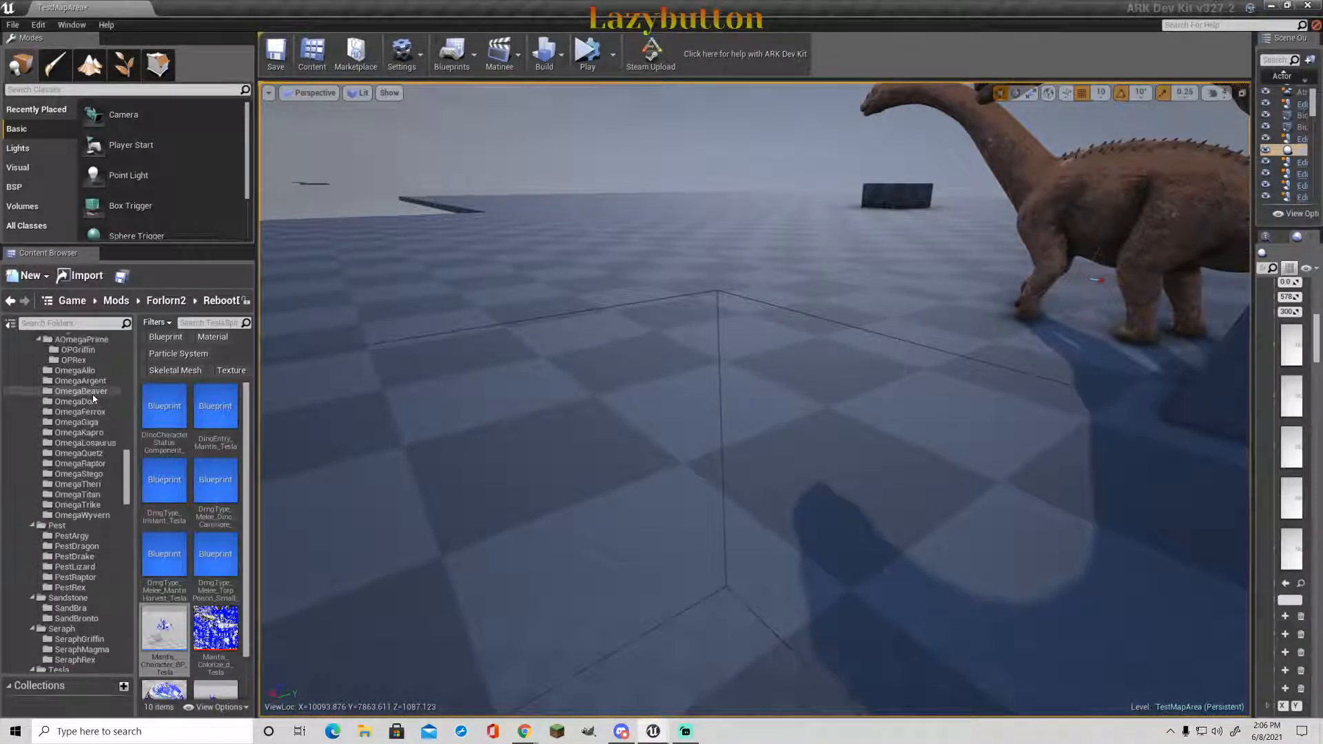
pyautogui.click(86, 422)
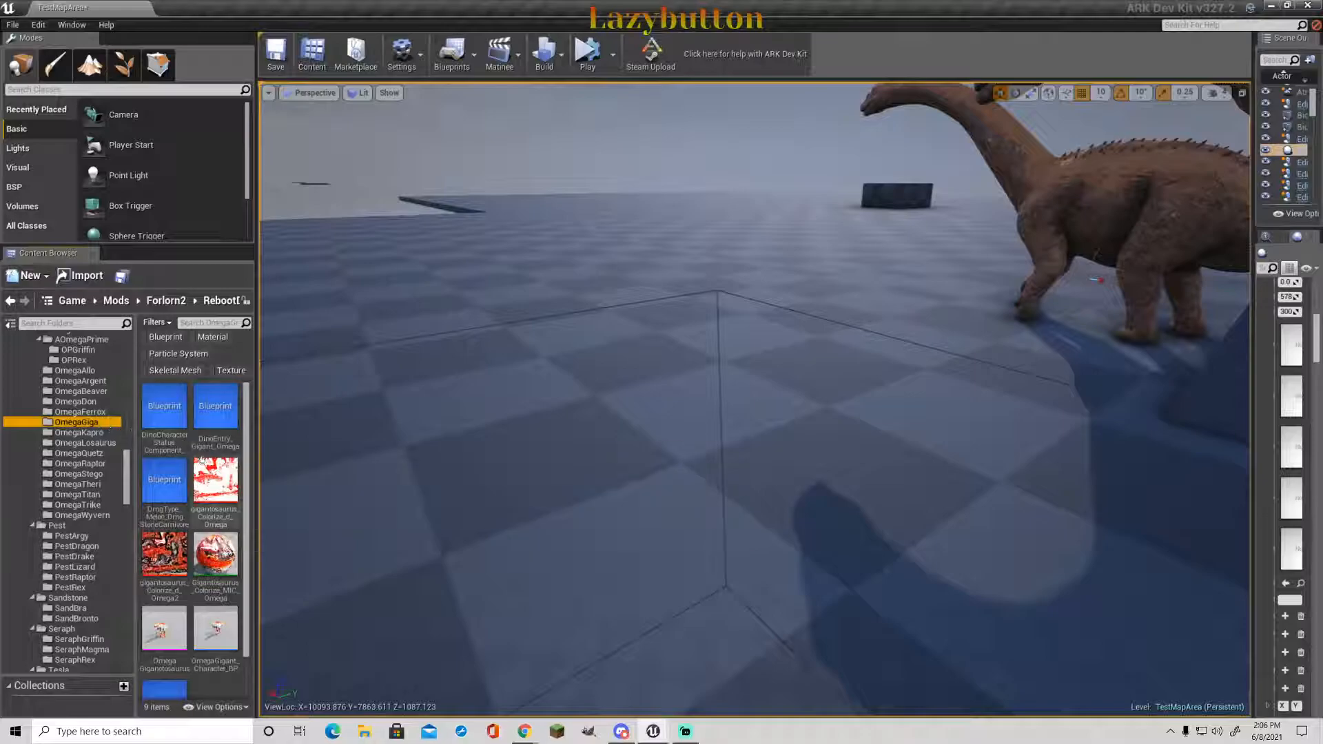
pyautogui.moveTo(216, 627); pyautogui.dragTo(794, 379)
pyautogui.click(558, 127)
pyautogui.moveTo(558, 127); pyautogui.dragTo(606, 118, button='right')
pyautogui.moveTo(606, 276); pyautogui.dragTo(643, 300, button='right')
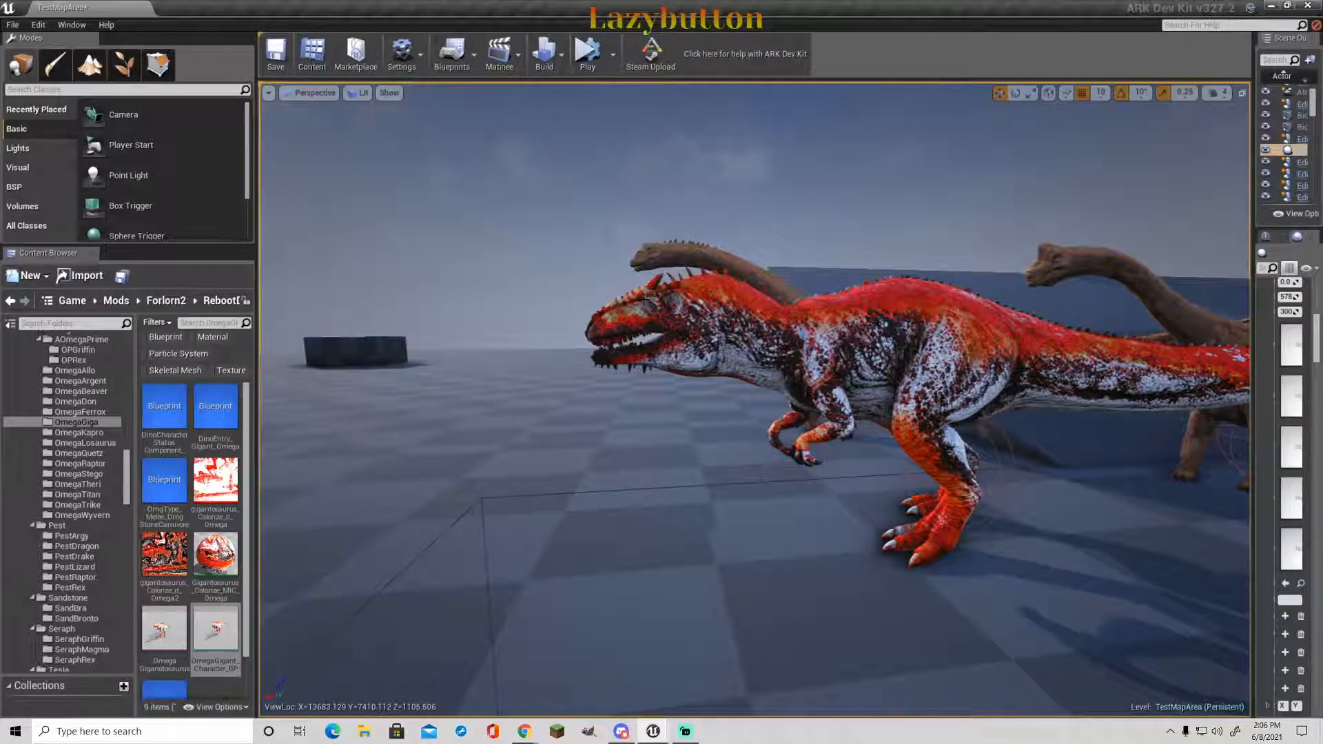
# - Place the Lightbug character blueprint from the ForlornBug folder on the floor in front of the omega giga
pyautogui.scroll(5, 93, 412)
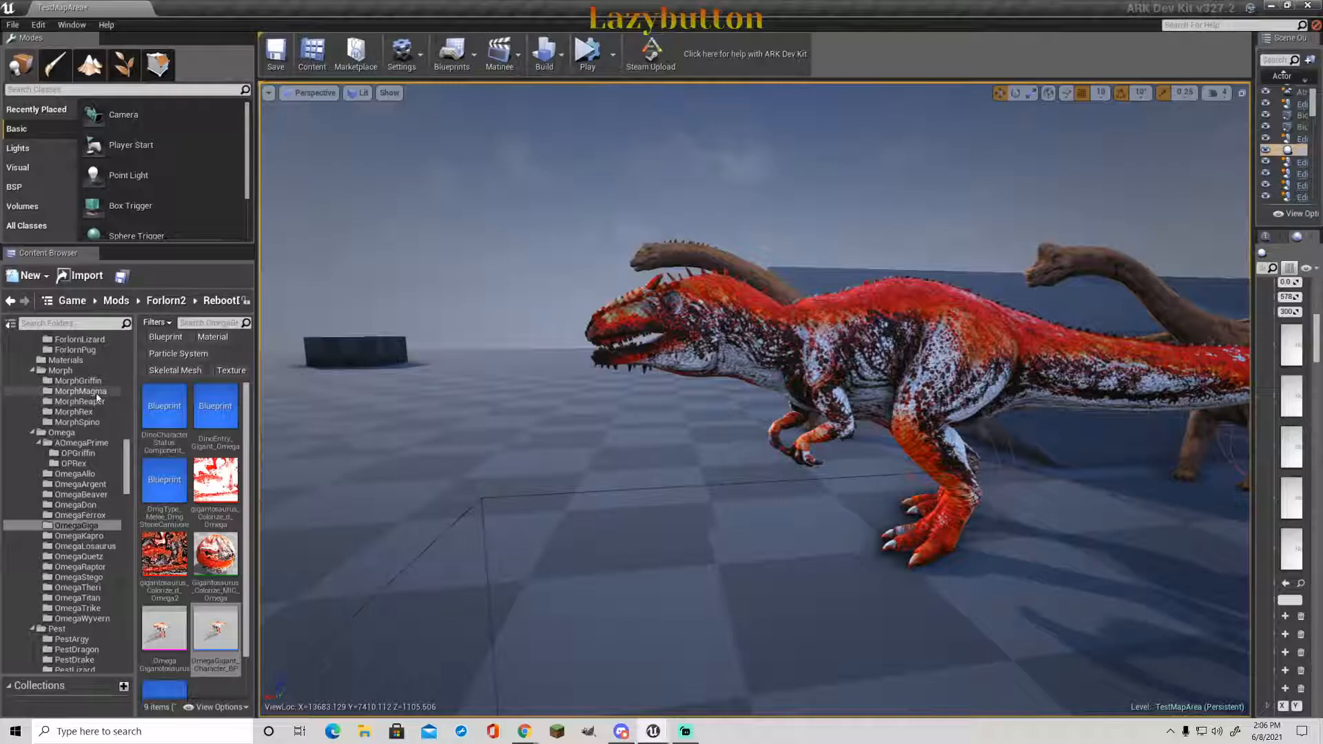
pyautogui.scroll(3, 98, 397)
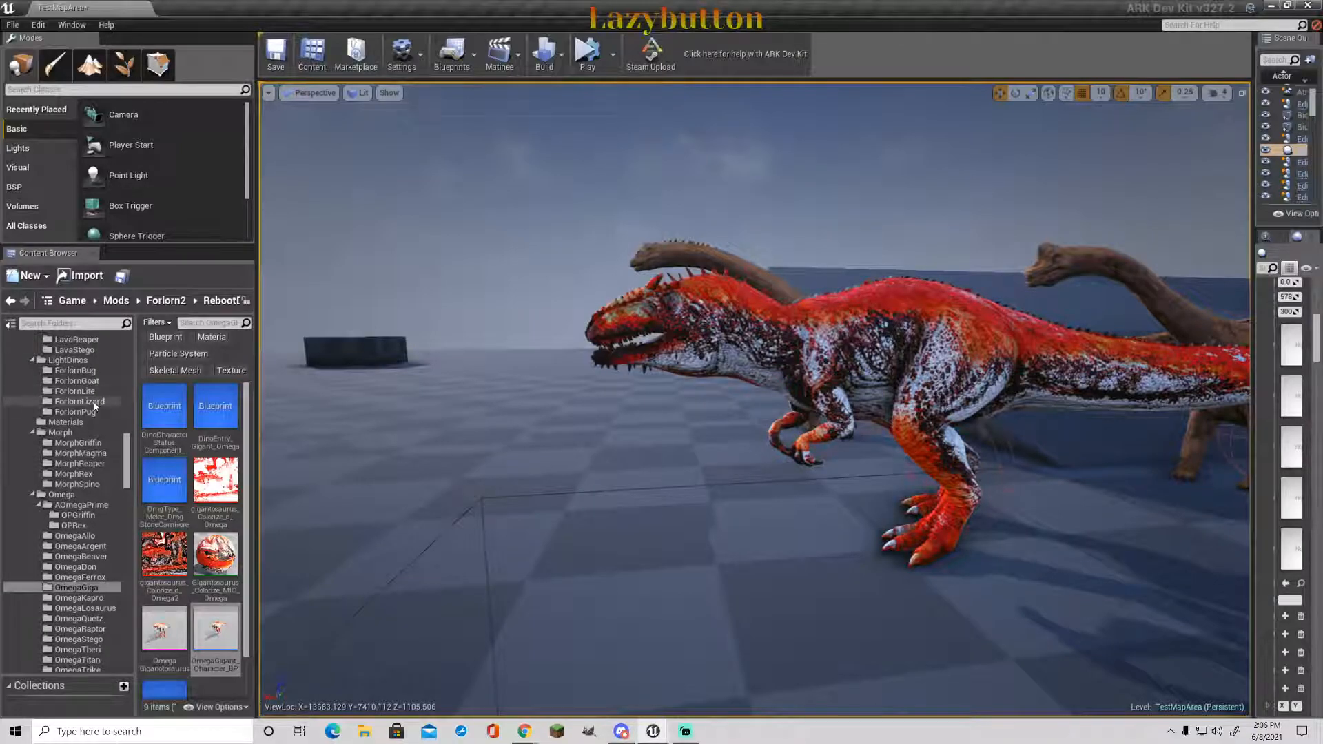
pyautogui.click(76, 371)
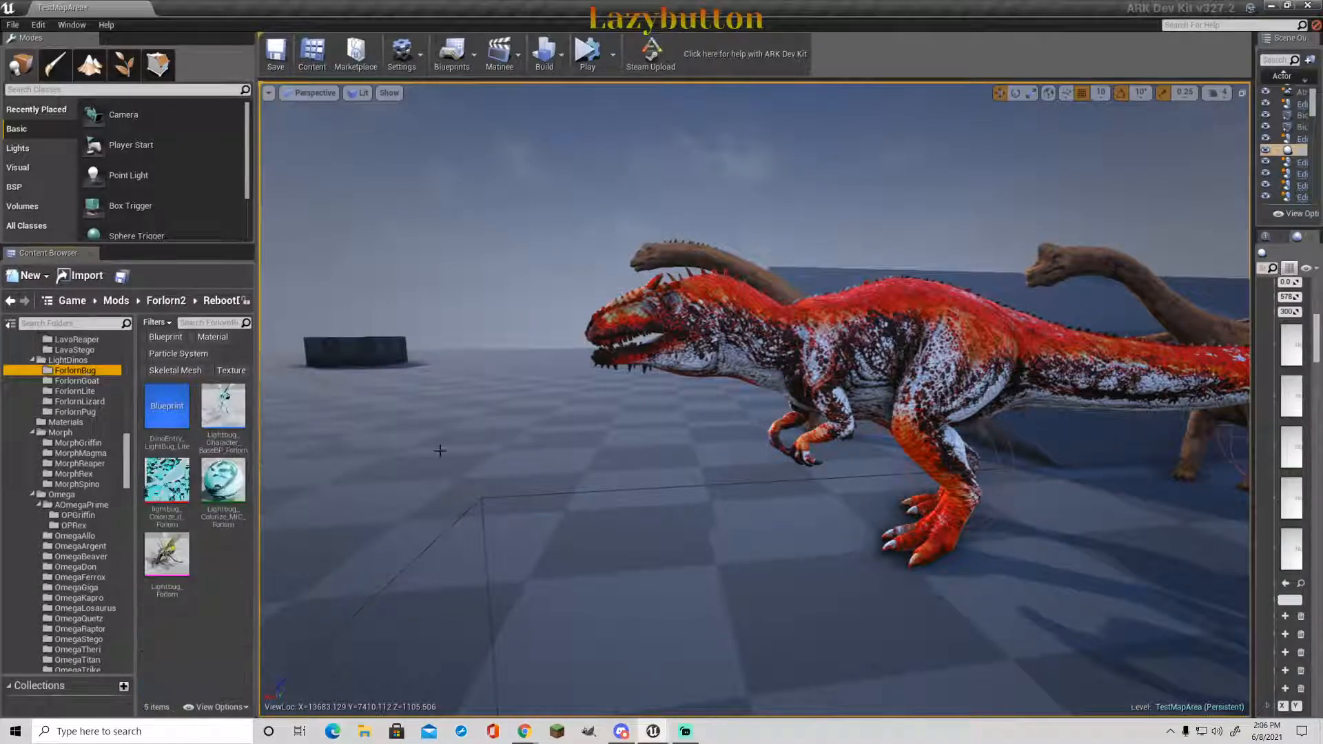
pyautogui.moveTo(439, 449); pyautogui.dragTo(389, 512, button='right')
pyautogui.moveTo(226, 401); pyautogui.dragTo(759, 426)
pyautogui.click(623, 130)
pyautogui.press('w')
pyautogui.moveTo(623, 132); pyautogui.dragTo(813, 175, button='right')
pyautogui.press('w')
pyautogui.press('s')
pyautogui.press('w')
# - Place LanternGoat_Character_BP_Forlorn from the ForlornGoat folder beside the lightbug, and deselect it
pyautogui.click(76, 380)
pyautogui.moveTo(212, 439); pyautogui.dragTo(463, 468)
pyautogui.moveTo(525, 429); pyautogui.dragTo(510, 334)
pyautogui.moveTo(468, 289); pyautogui.dragTo(392, 238, button='right')
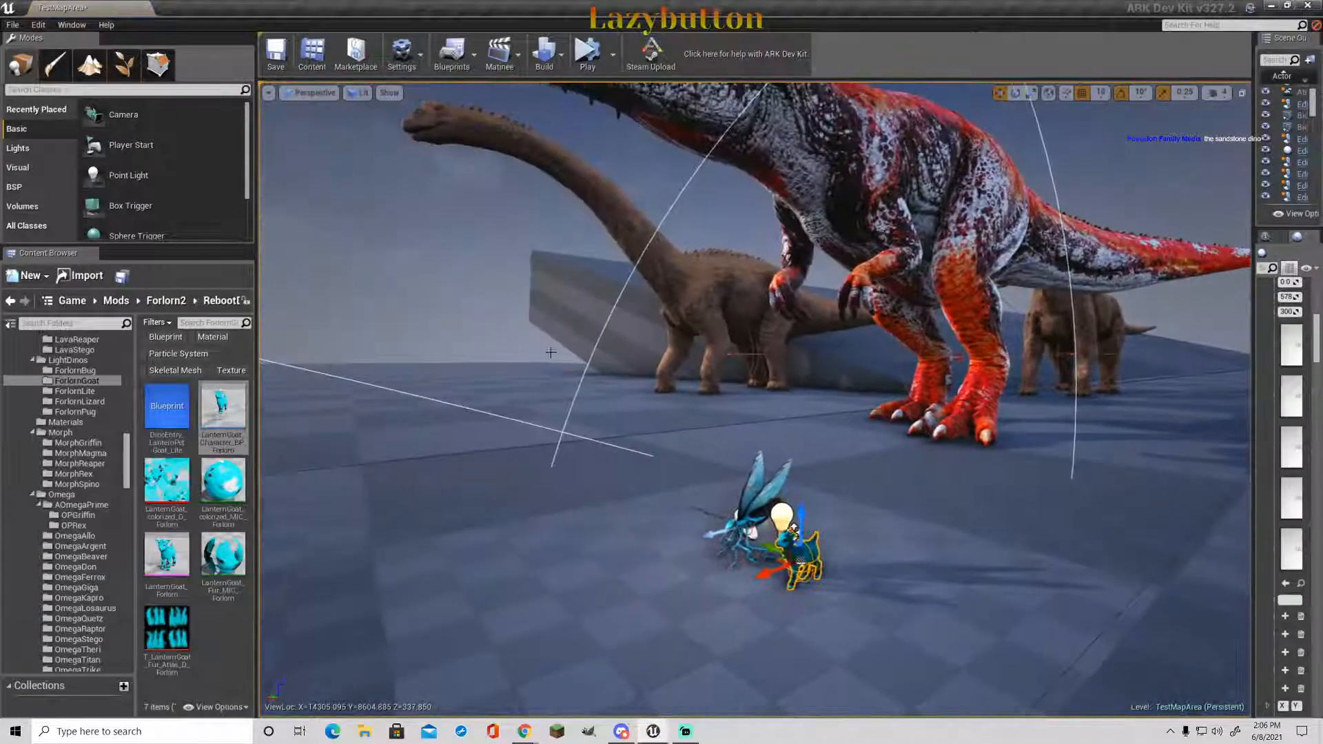
pyautogui.click(469, 289)
# - Place LanternBird_Character_BP_Forlorn from the ForlornLite folder beside the lantern goat, and deselect it
pyautogui.click(74, 390)
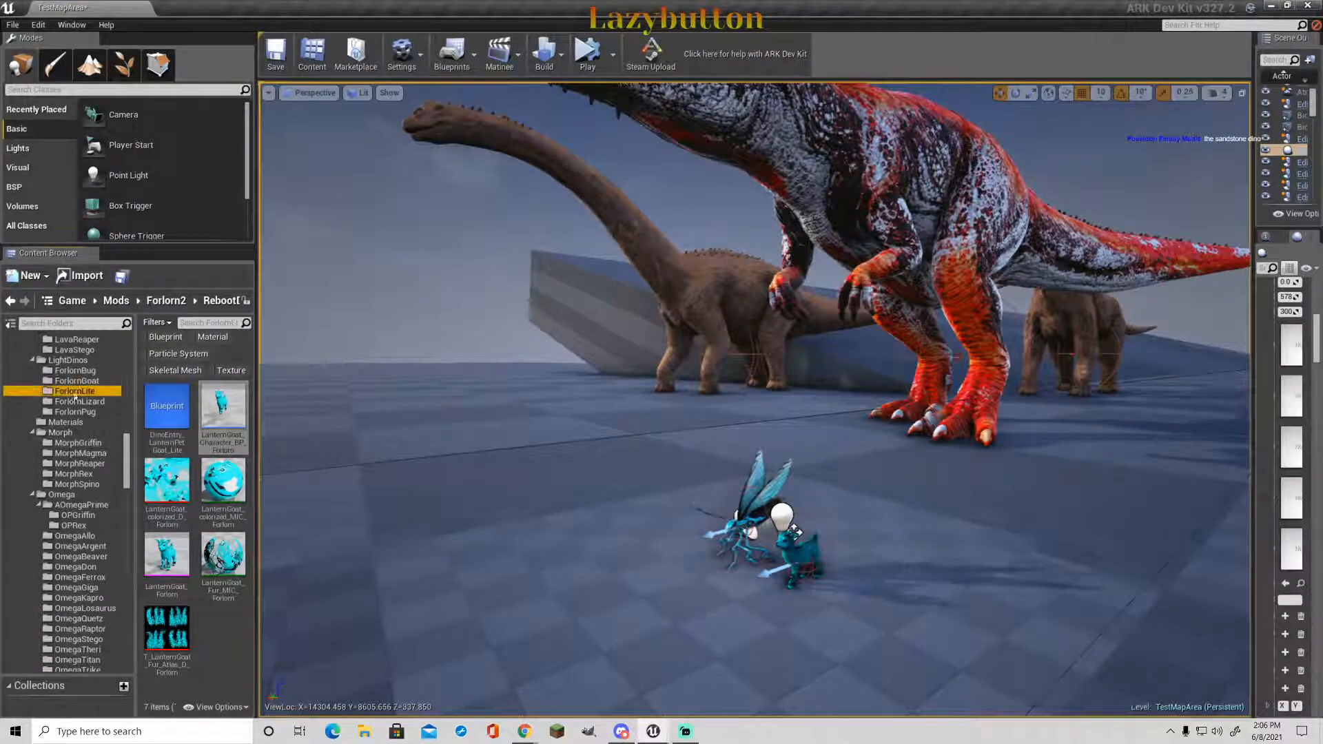
pyautogui.moveTo(228, 409); pyautogui.dragTo(559, 604)
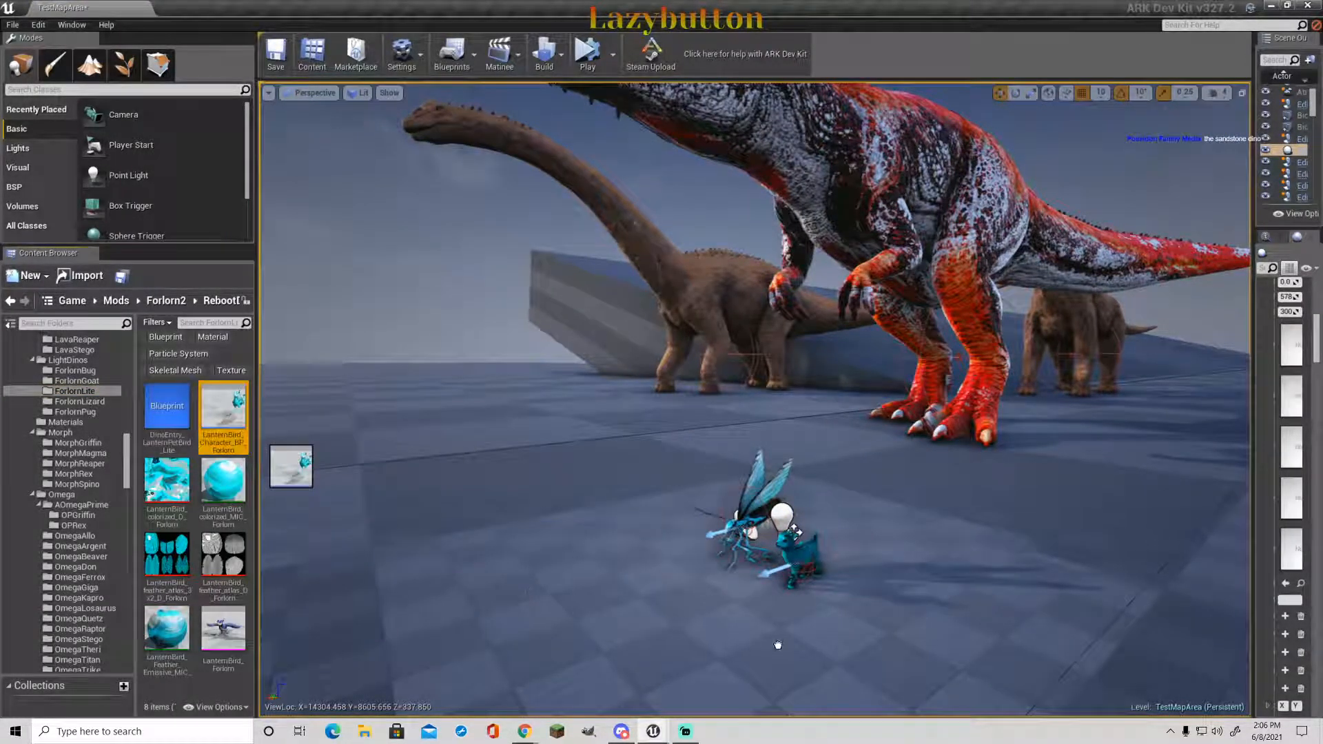
pyautogui.moveTo(812, 641); pyautogui.dragTo(844, 613)
pyautogui.click(463, 285)
pyautogui.moveTo(463, 284); pyautogui.dragTo(586, 313, button='right')
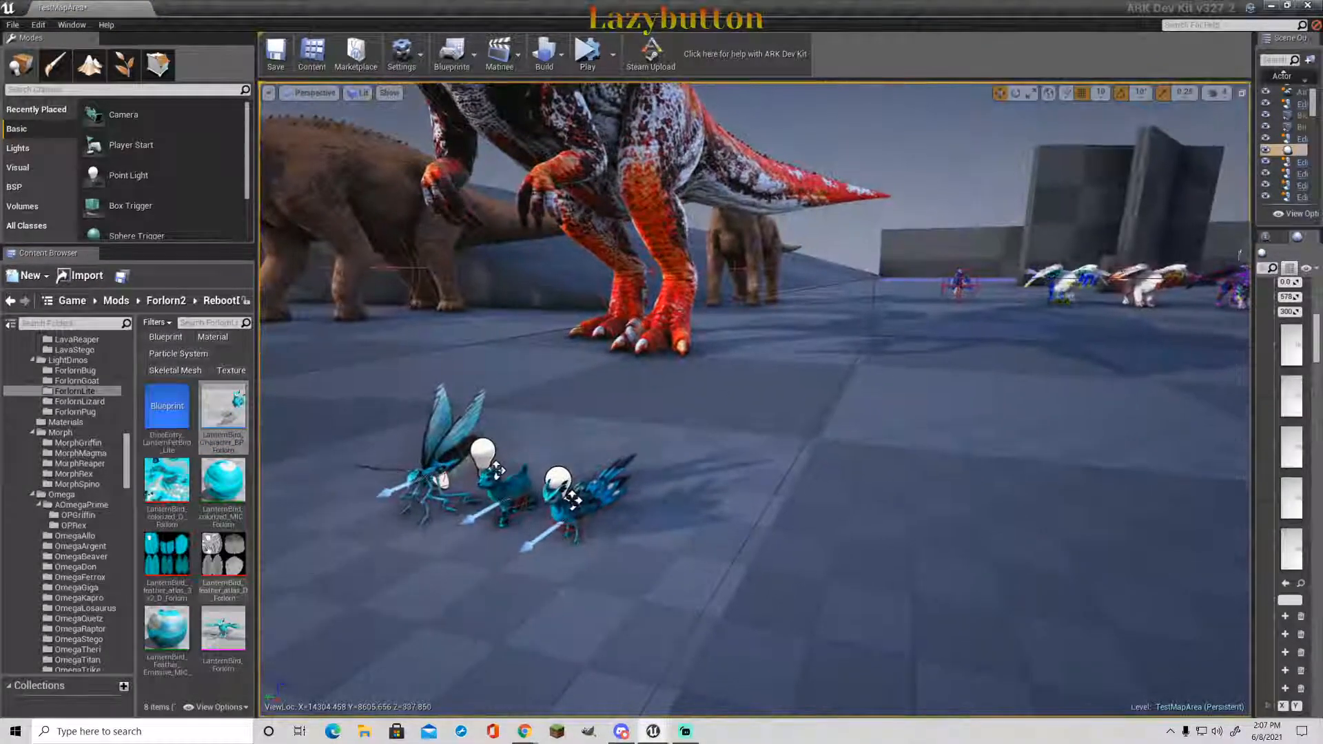
# - Place LanternLizard_Character_BP_Forlorn from the ForlornLizard folder beside the lantern bird
pyautogui.click(79, 401)
pyautogui.moveTo(223, 413); pyautogui.dragTo(307, 549)
pyautogui.moveTo(653, 588); pyautogui.dragTo(658, 525)
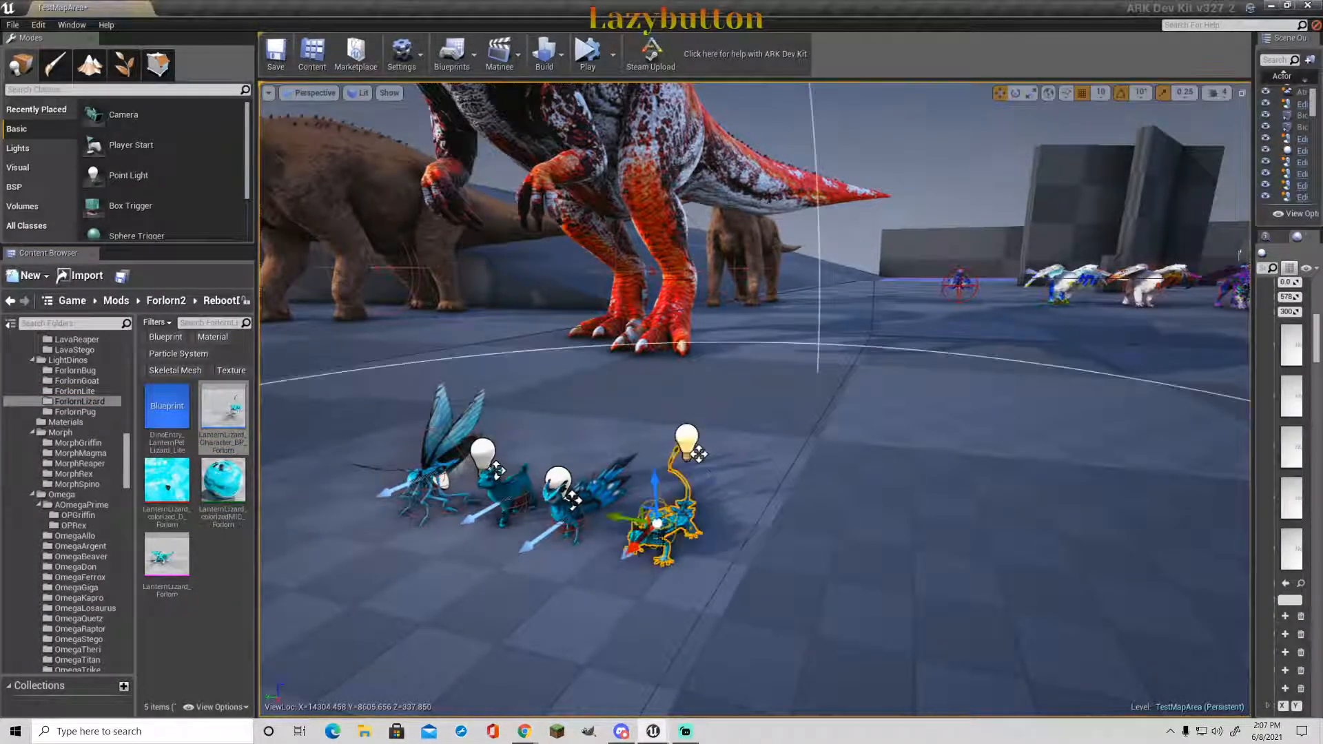
# - Place LanternPug_Character_BP_Forlorn from the ForlornPug folder at the end of the light pet row, and deselect it
pyautogui.click(74, 411)
pyautogui.moveTo(224, 414); pyautogui.dragTo(482, 640)
pyautogui.moveTo(570, 651); pyautogui.dragTo(816, 561)
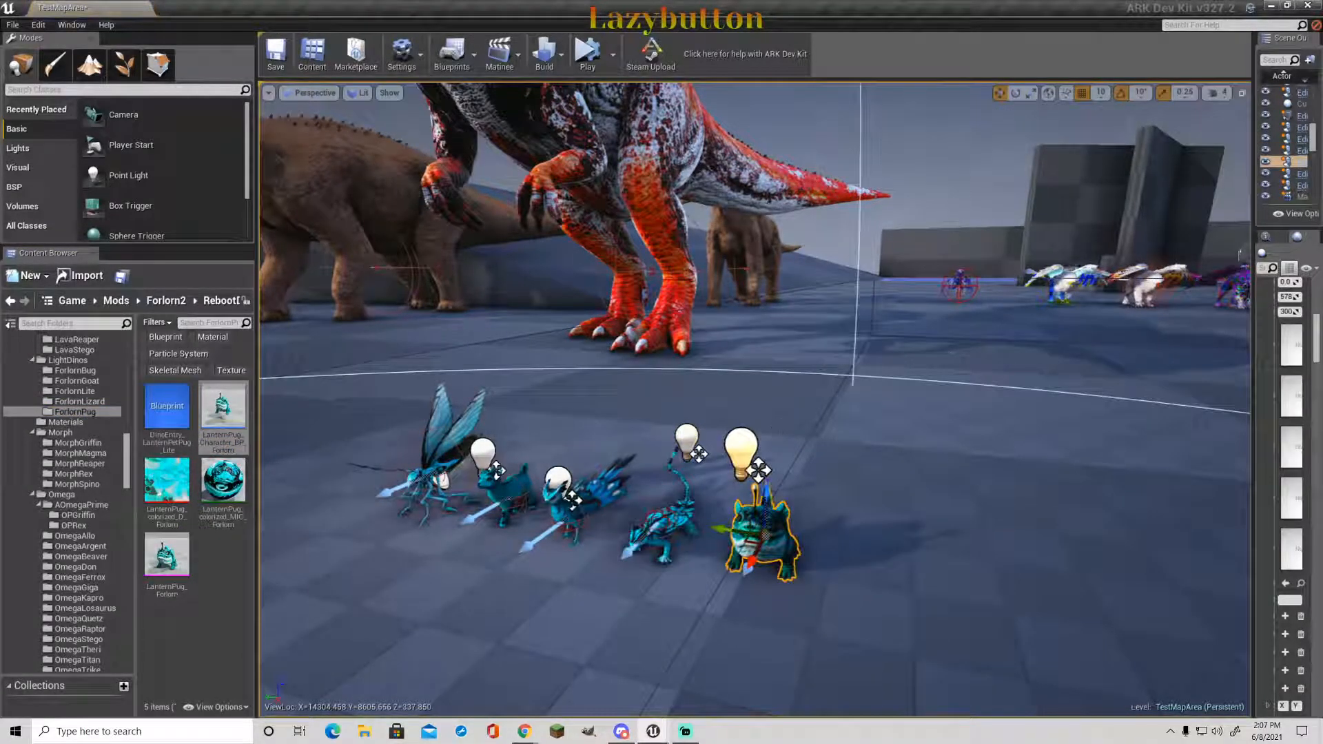
pyautogui.click(1013, 290)
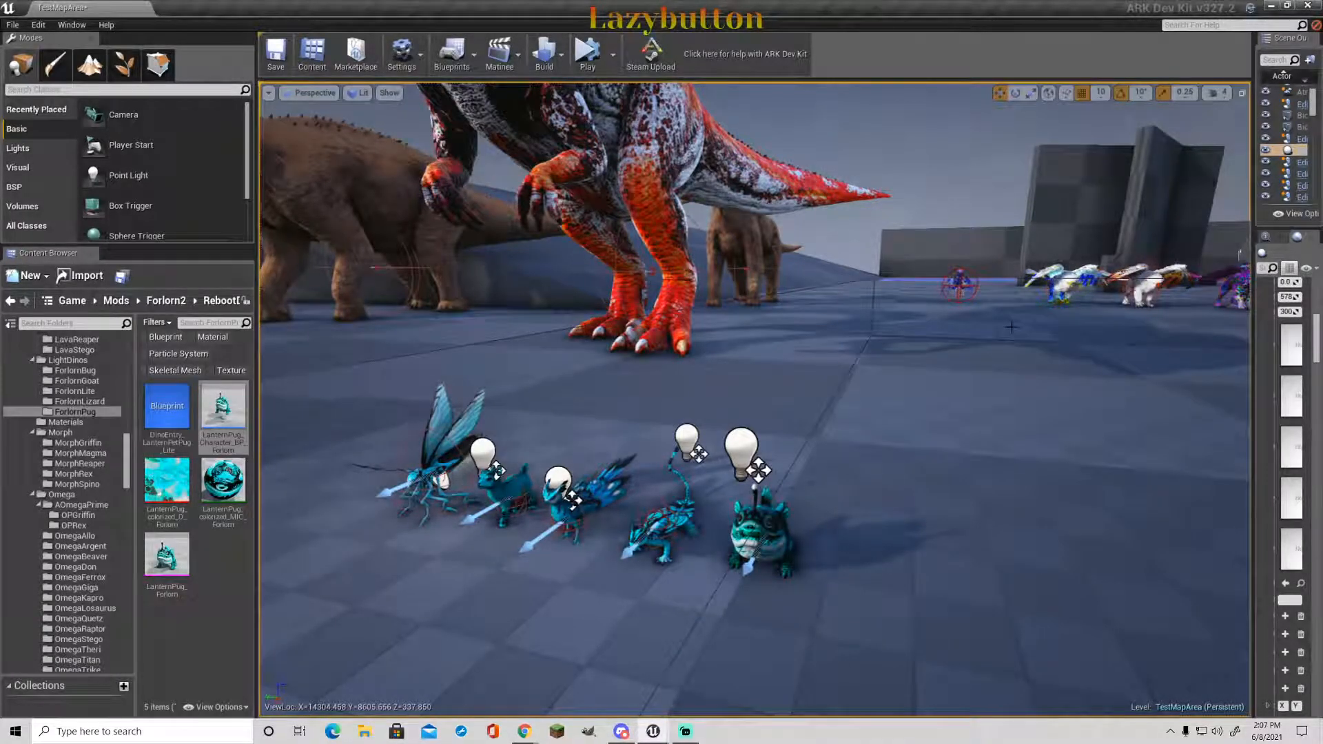
# - Place the Lava Xenomorph character blueprint from the LavaReaper folder on the floor beside the sandstone bronto, and deselect it
pyautogui.moveTo(958, 487)
pyautogui.mouseDown(button='right')
pyautogui.moveTo(757, 414)
pyautogui.moveTo(841, 458)
pyautogui.moveTo(954, 492)
pyautogui.mouseUp(button='right')
pyautogui.press('w')
pyautogui.press('a')
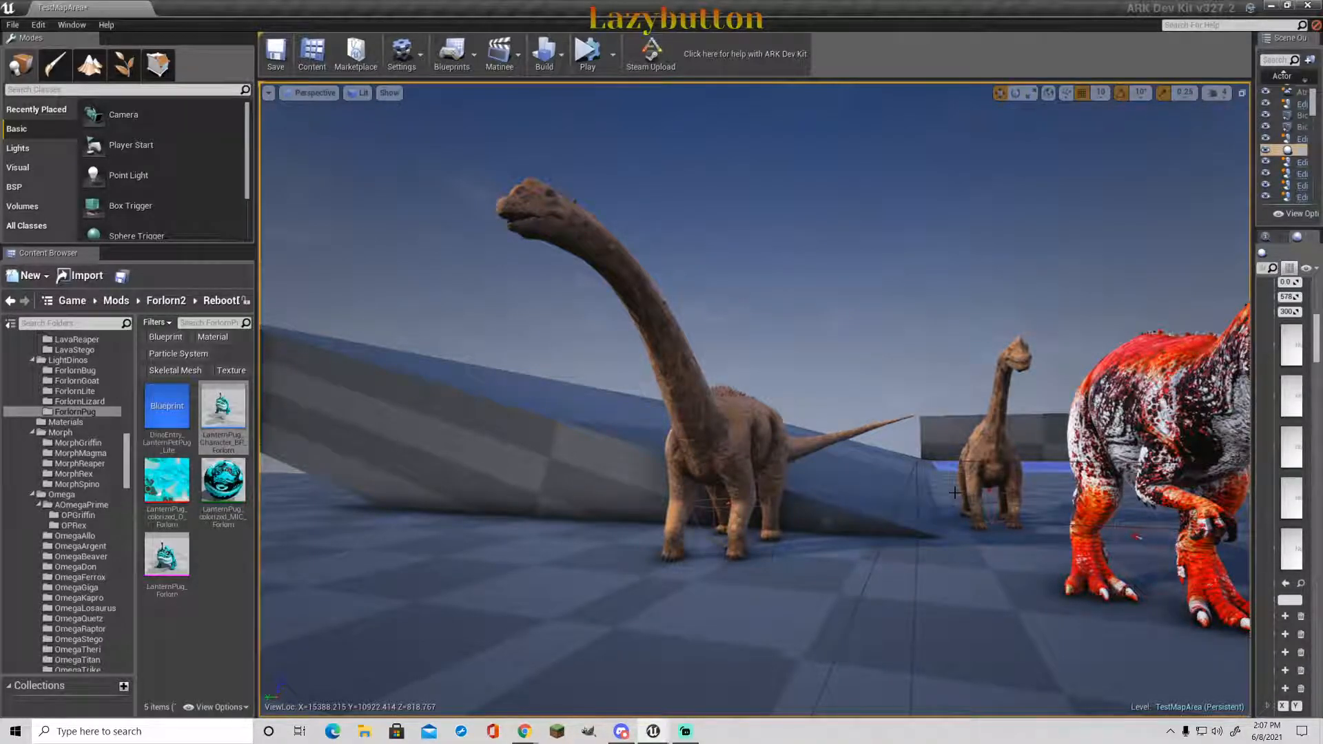
pyautogui.scroll(2, 84, 434)
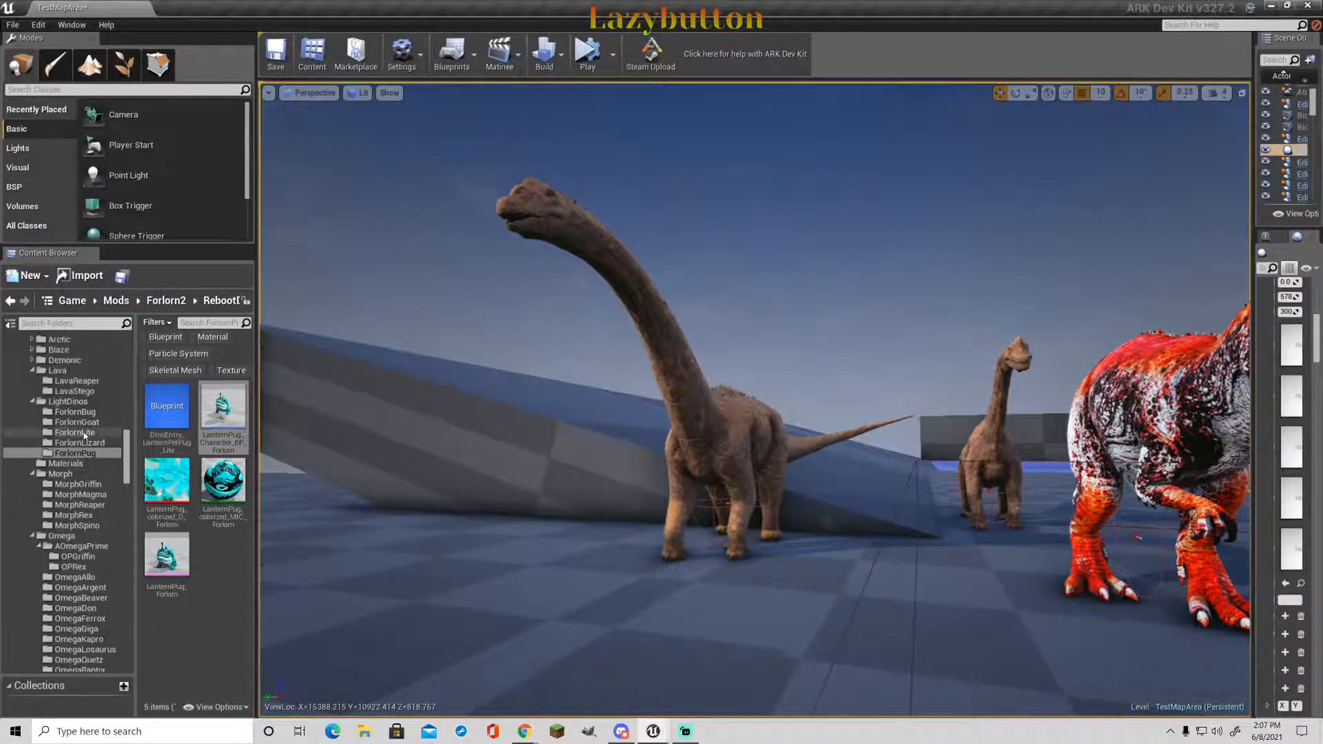
pyautogui.scroll(1, 84, 434)
pyautogui.click(77, 401)
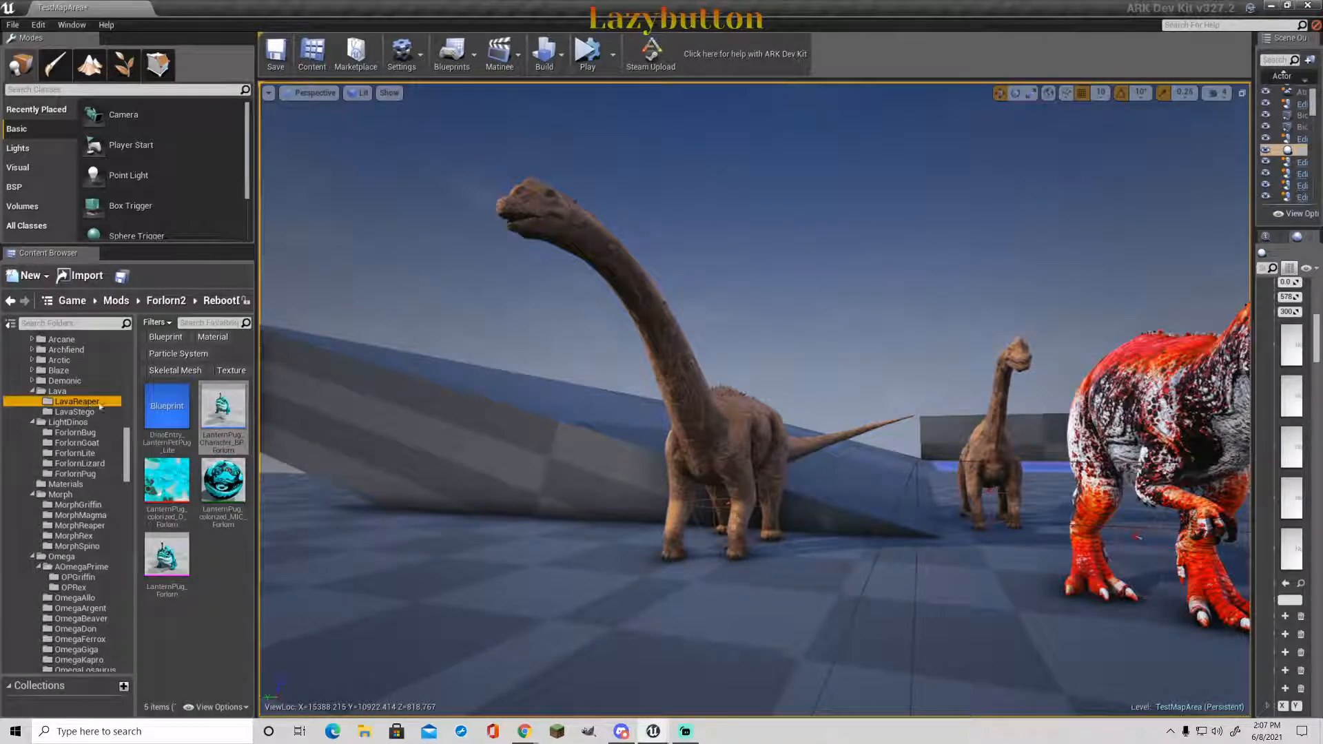
pyautogui.moveTo(232, 465); pyautogui.dragTo(300, 539)
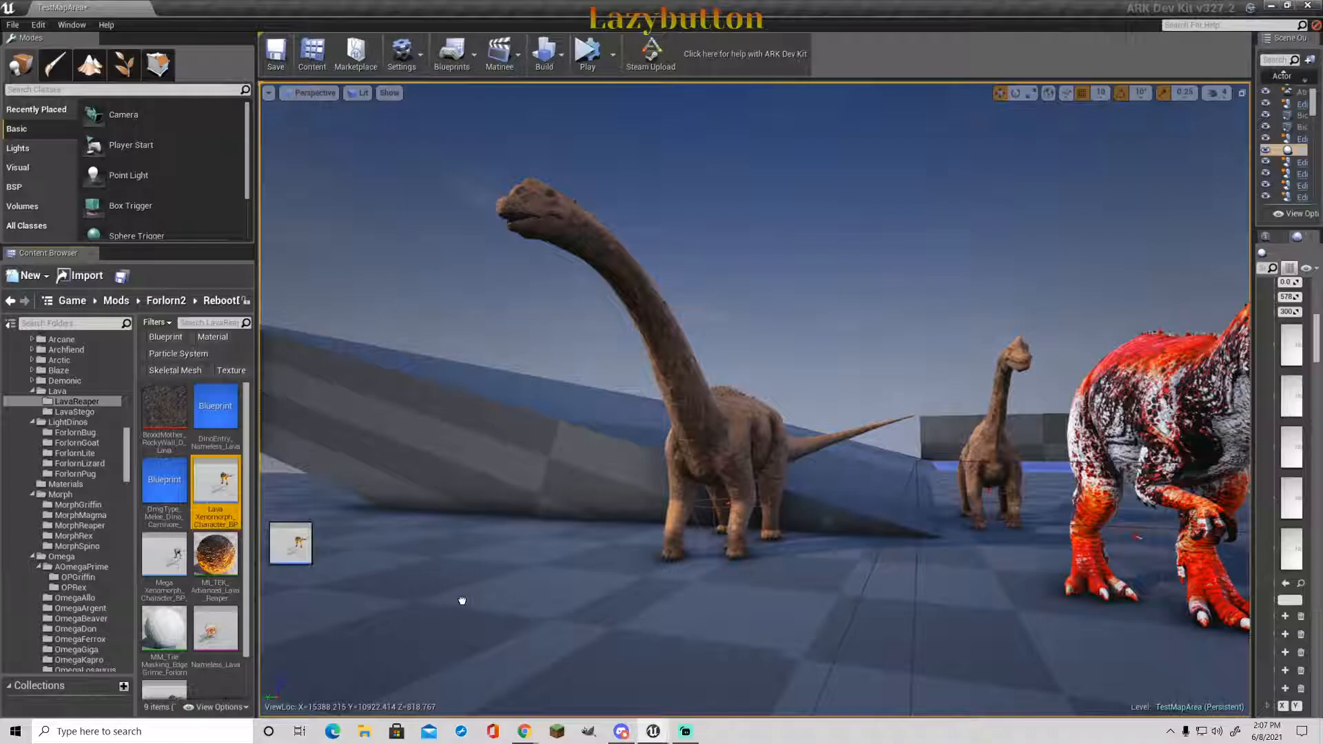
pyautogui.moveTo(467, 582); pyautogui.dragTo(375, 576)
pyautogui.click(430, 282)
pyautogui.moveTo(428, 281); pyautogui.dragTo(571, 386, button='right')
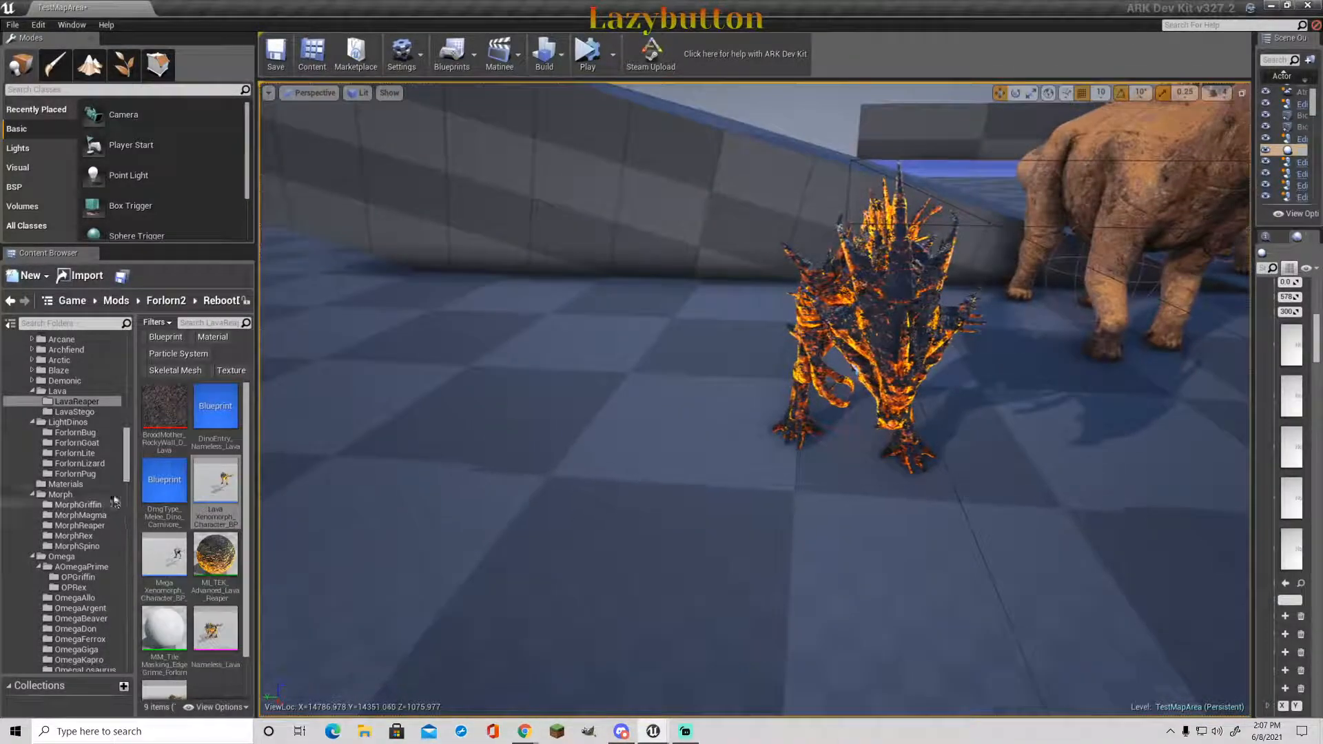
# - Place Stego_Character_BP_Lava from the LavaStego folder beside the lava reaper, and deselect it
pyautogui.click(102, 413)
pyautogui.moveTo(222, 561); pyautogui.dragTo(501, 467)
pyautogui.moveTo(656, 427); pyautogui.dragTo(710, 383)
pyautogui.click(793, 117)
pyautogui.moveTo(792, 117); pyautogui.dragTo(923, 127, button='right')
# - Expand the Demonic folder and place the Demi_Wyvern skeletal mesh from DemiWyvern on the empty floor, and deselect it
pyautogui.moveTo(744, 281); pyautogui.dragTo(607, 303, button='right')
pyautogui.scroll(2, 49, 416)
pyautogui.click(32, 422)
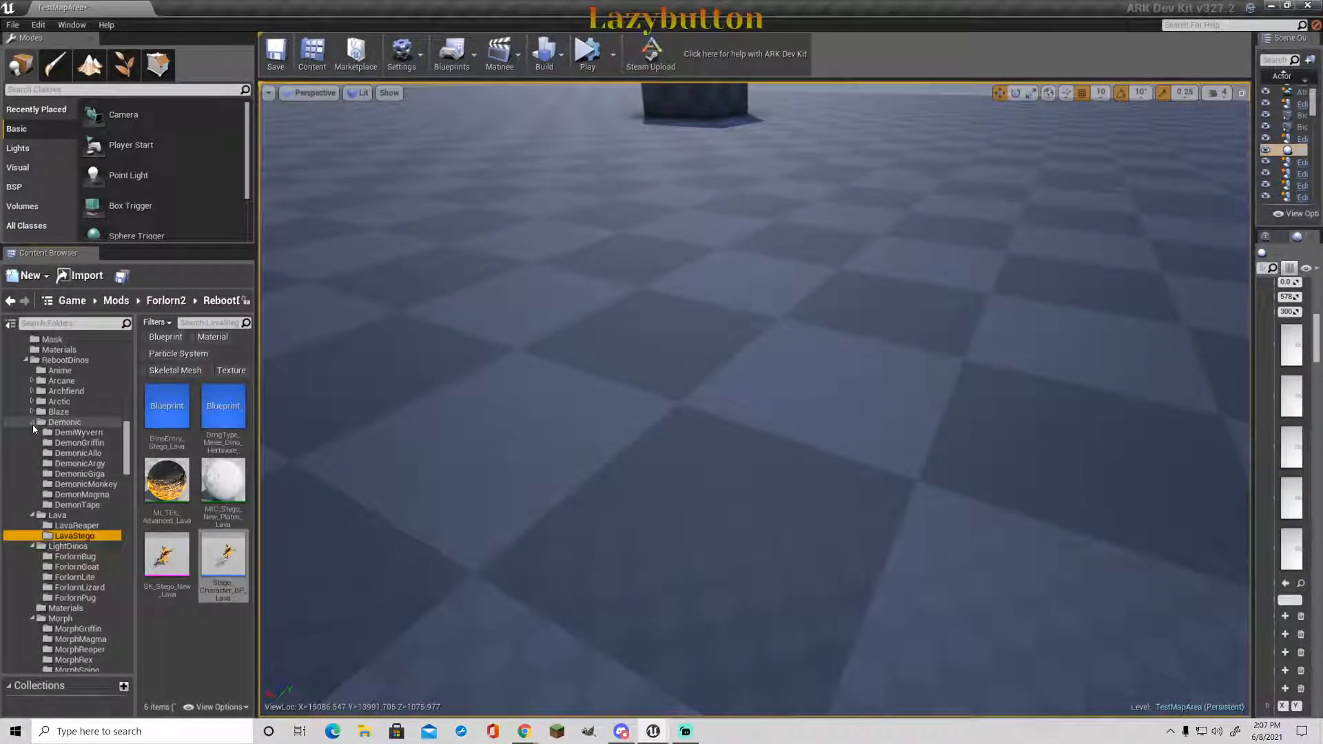
pyautogui.click(72, 432)
pyautogui.moveTo(215, 413); pyautogui.dragTo(797, 260)
pyautogui.moveTo(797, 260); pyautogui.dragTo(879, 176, button='right')
pyautogui.click(892, 277)
# - Examine the demonic wyvern's wings, back and front from close range and ground level
pyautogui.moveTo(892, 278); pyautogui.dragTo(858, 306, button='right')
pyautogui.press('w')
pyautogui.press('s')
pyautogui.press('w')
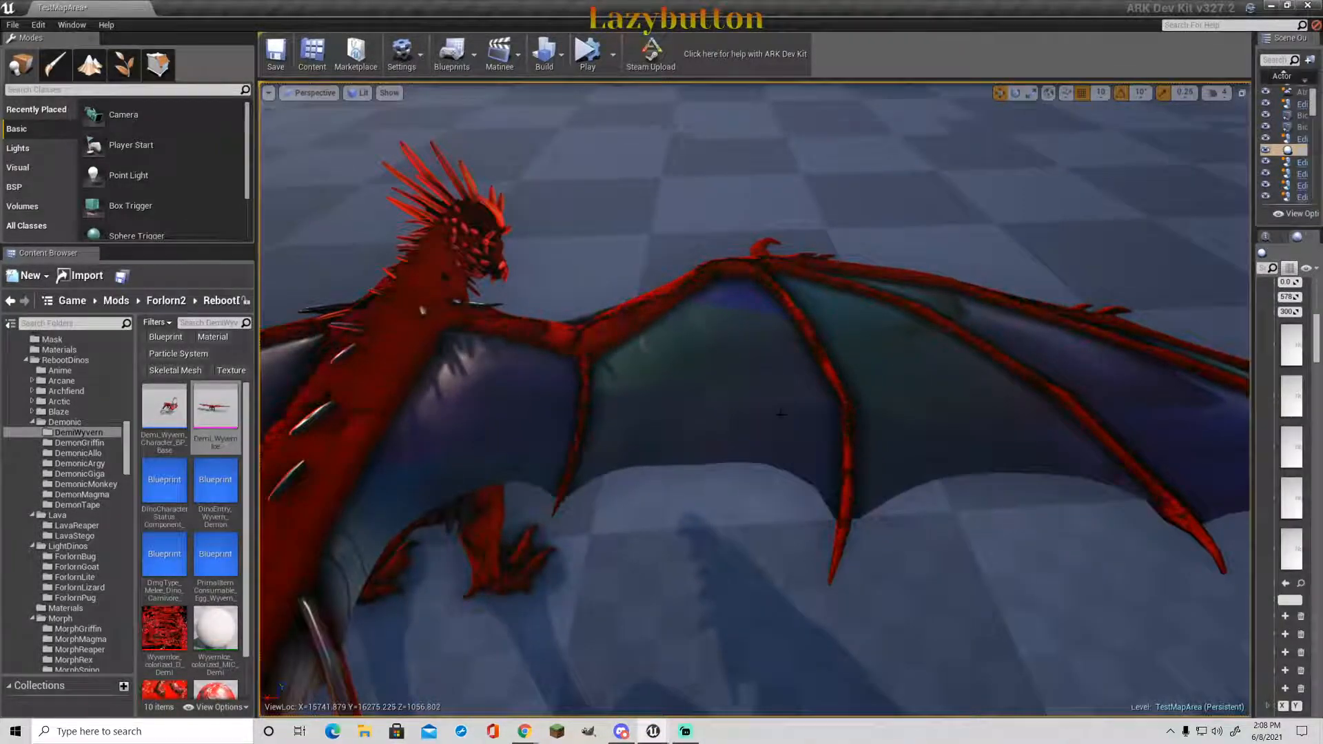
pyautogui.press('w')
pyautogui.moveTo(781, 414); pyautogui.dragTo(482, 448, button='right')
pyautogui.press('d')
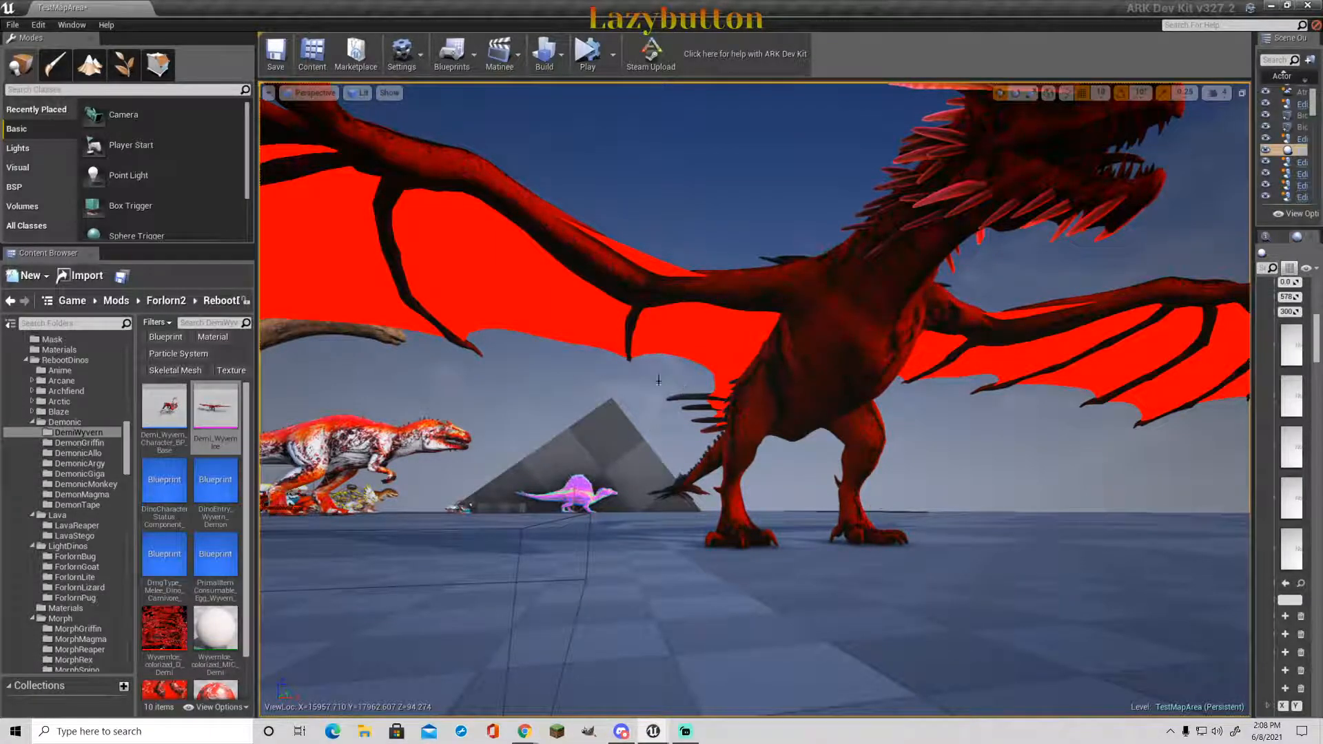
# - Place the Cherufe_Character_BP_Demon blueprint from the DemonMagma folder on the floor near the demonic wyvern, deselect it and view it from the front
pyautogui.moveTo(852, 537)
pyautogui.mouseDown(button='right')
pyautogui.moveTo(752, 519)
pyautogui.moveTo(820, 455)
pyautogui.moveTo(827, 385)
pyautogui.moveTo(765, 496)
pyautogui.moveTo(896, 537)
pyautogui.moveTo(856, 527)
pyautogui.mouseUp(button='right')
pyautogui.press('w')
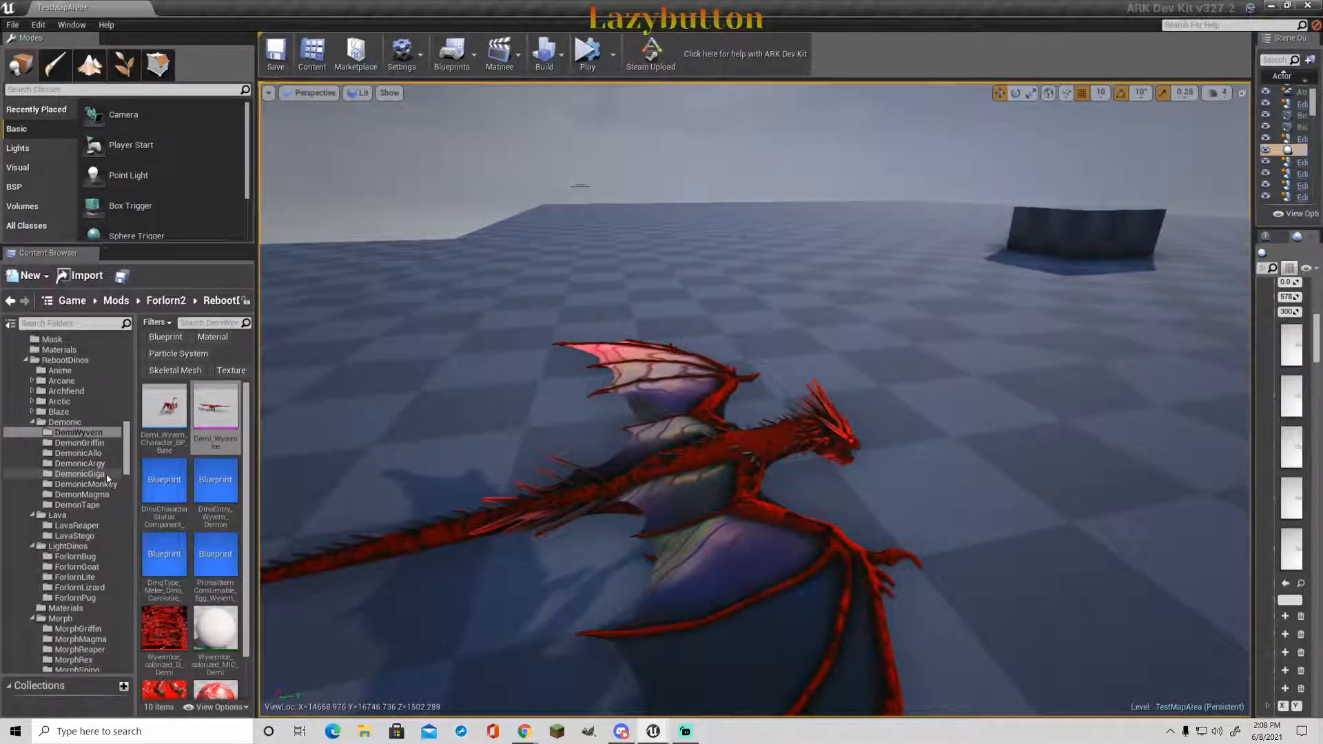
pyautogui.click(82, 495)
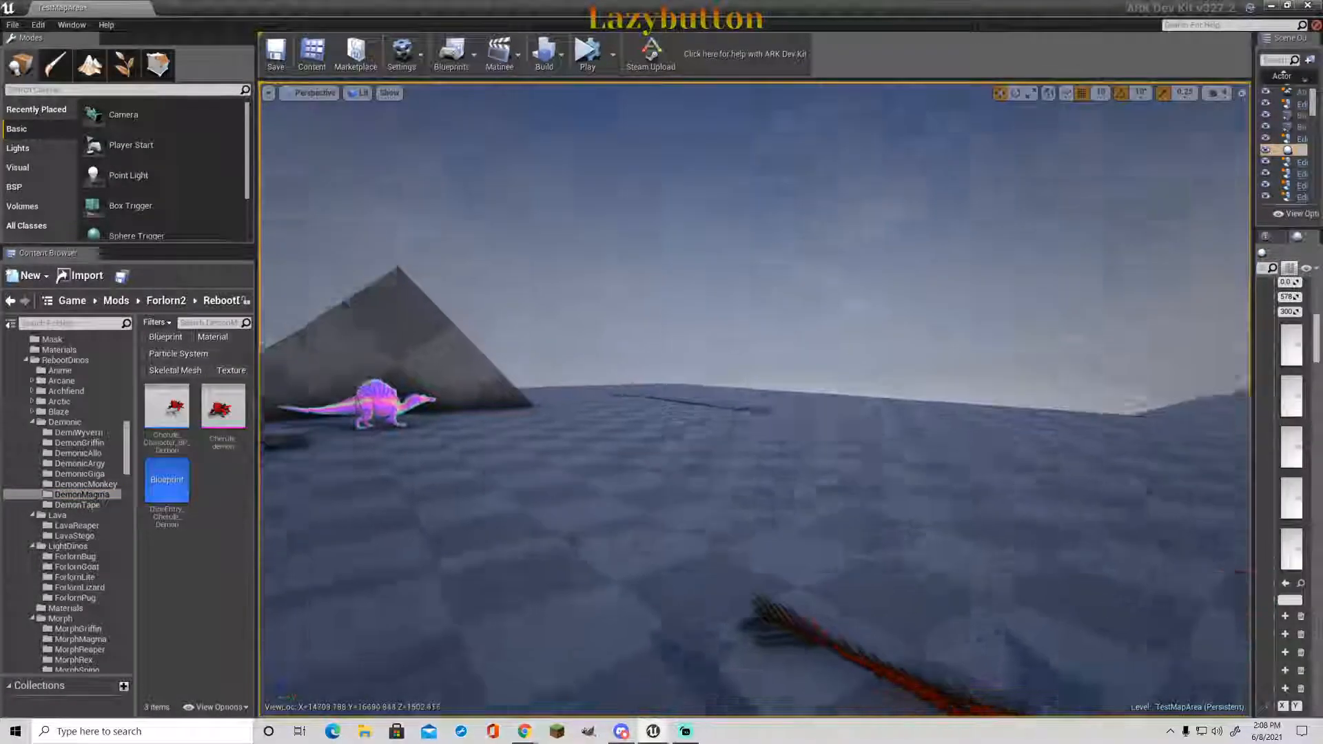
pyautogui.press('w')
pyautogui.moveTo(754, 399); pyautogui.dragTo(1068, 482, button='right')
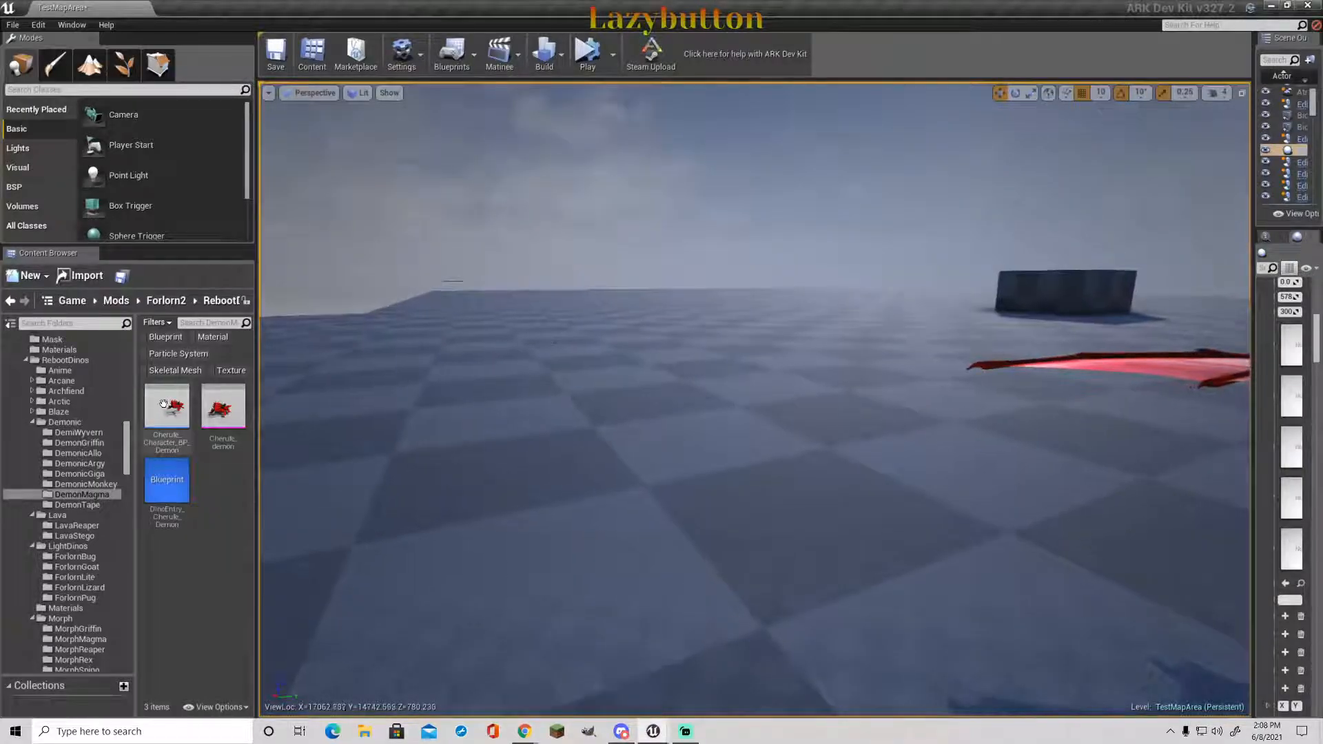
pyautogui.moveTo(167, 414); pyautogui.dragTo(551, 393)
pyautogui.moveTo(730, 404); pyautogui.dragTo(730, 405)
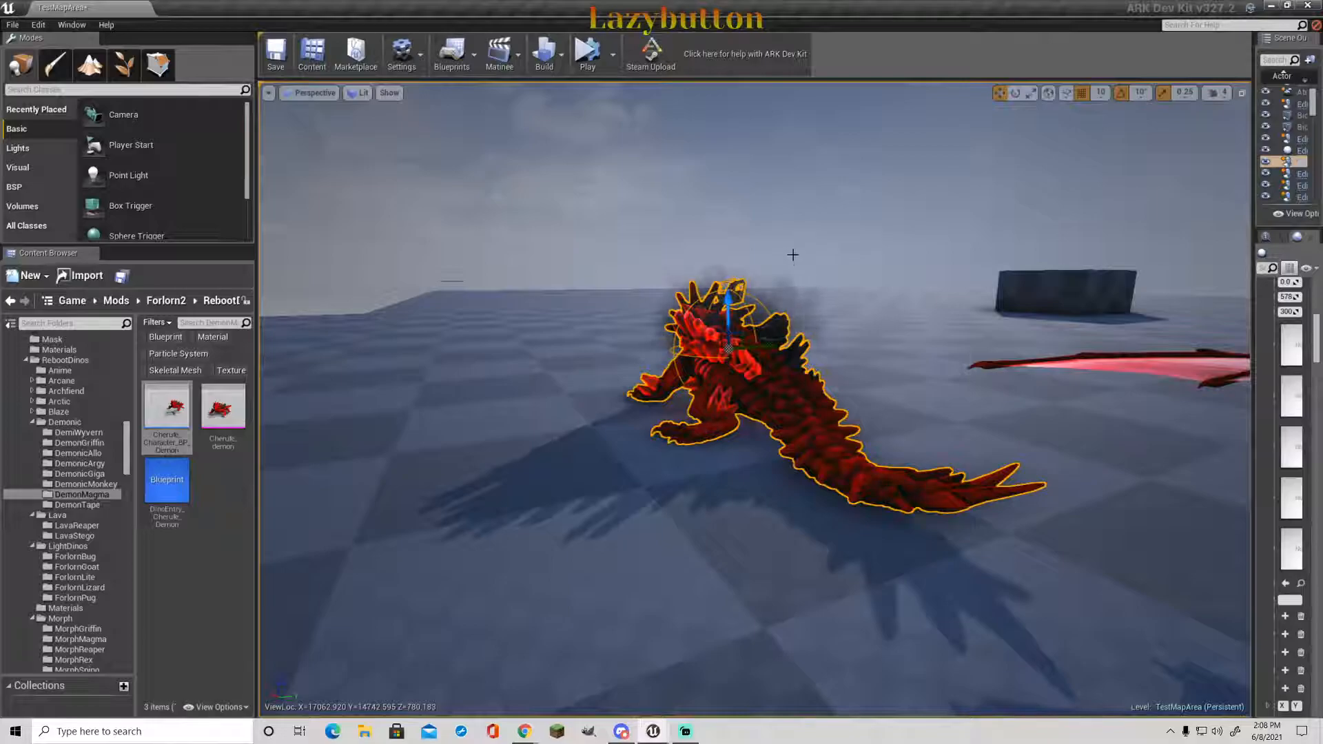
pyautogui.click(864, 375)
pyautogui.press('a')
pyautogui.moveTo(863, 375); pyautogui.dragTo(869, 376, button='right')
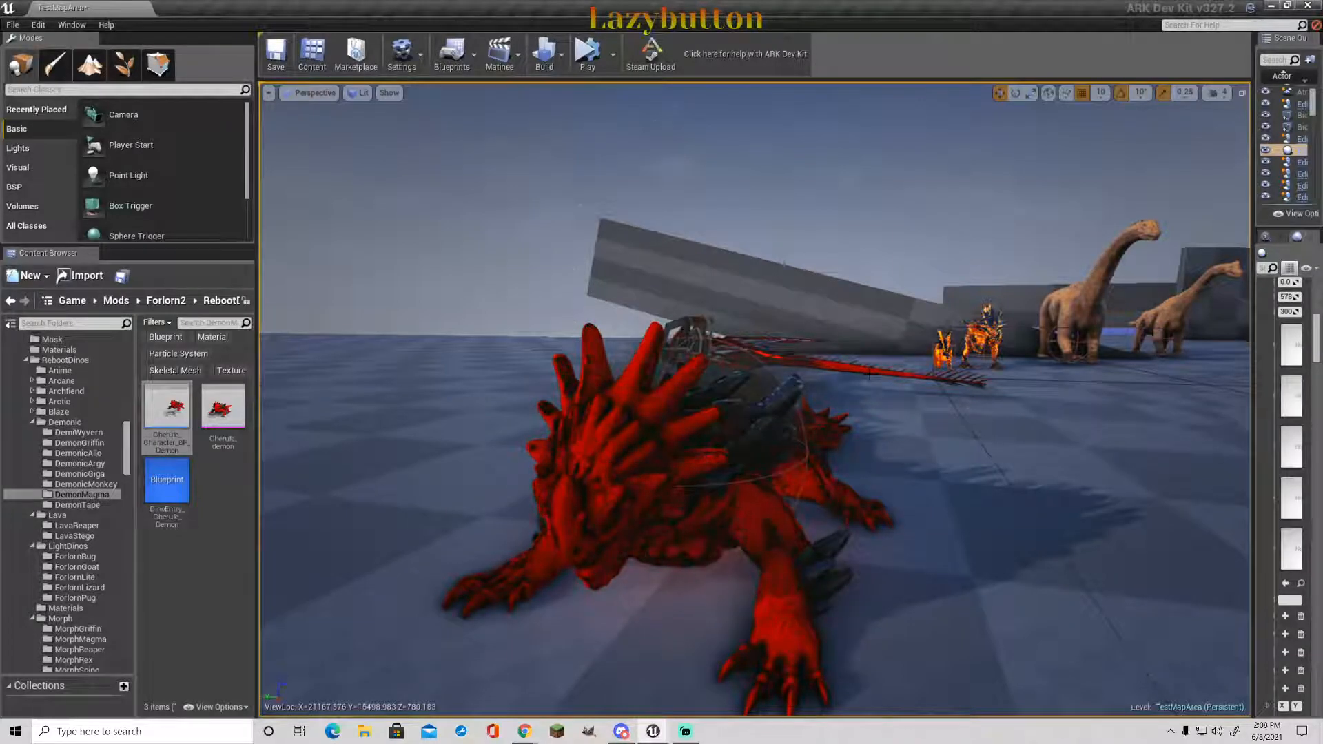
# - Expand the Arcane and Blaze folders and place BlazeDodoRex_Character_BP from BlazeDodoRex beside the demonic magmasaur, and deselect it
pyautogui.click(32, 381)
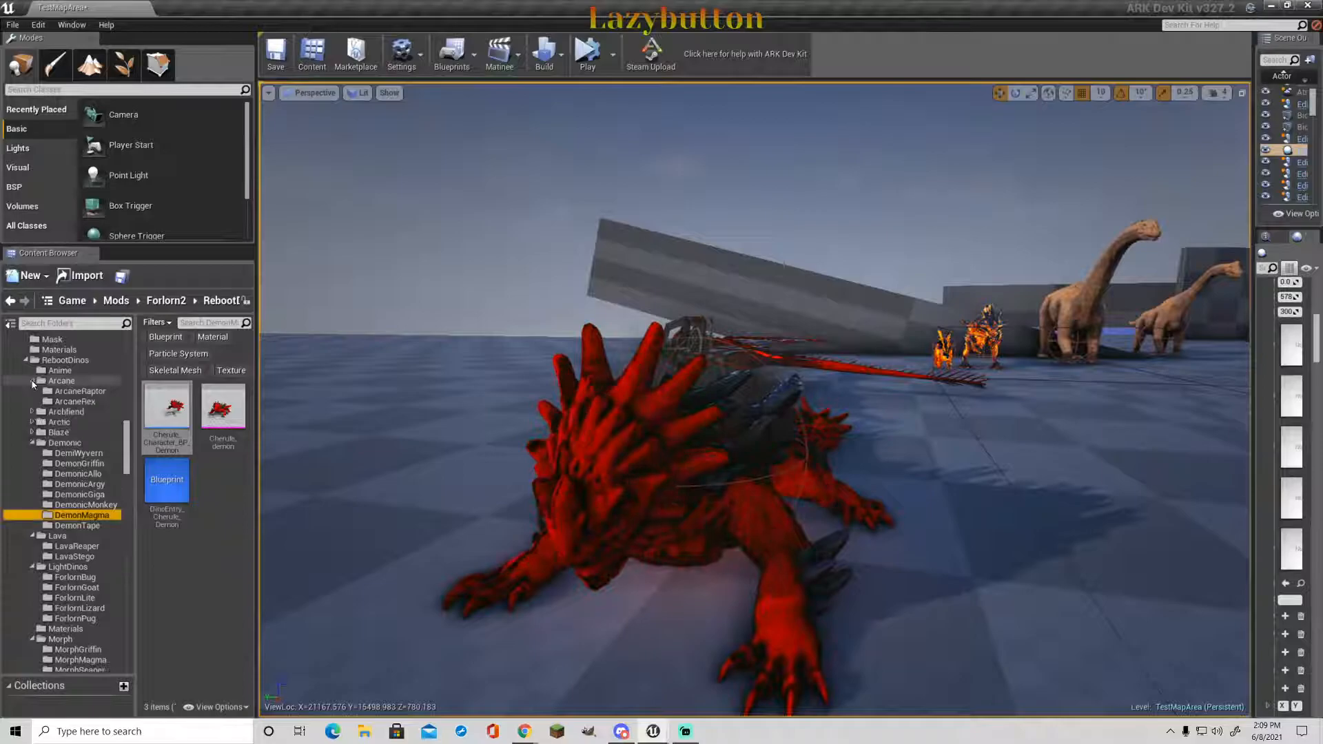
pyautogui.moveTo(431, 367); pyautogui.dragTo(320, 365, button='right')
pyautogui.press('a')
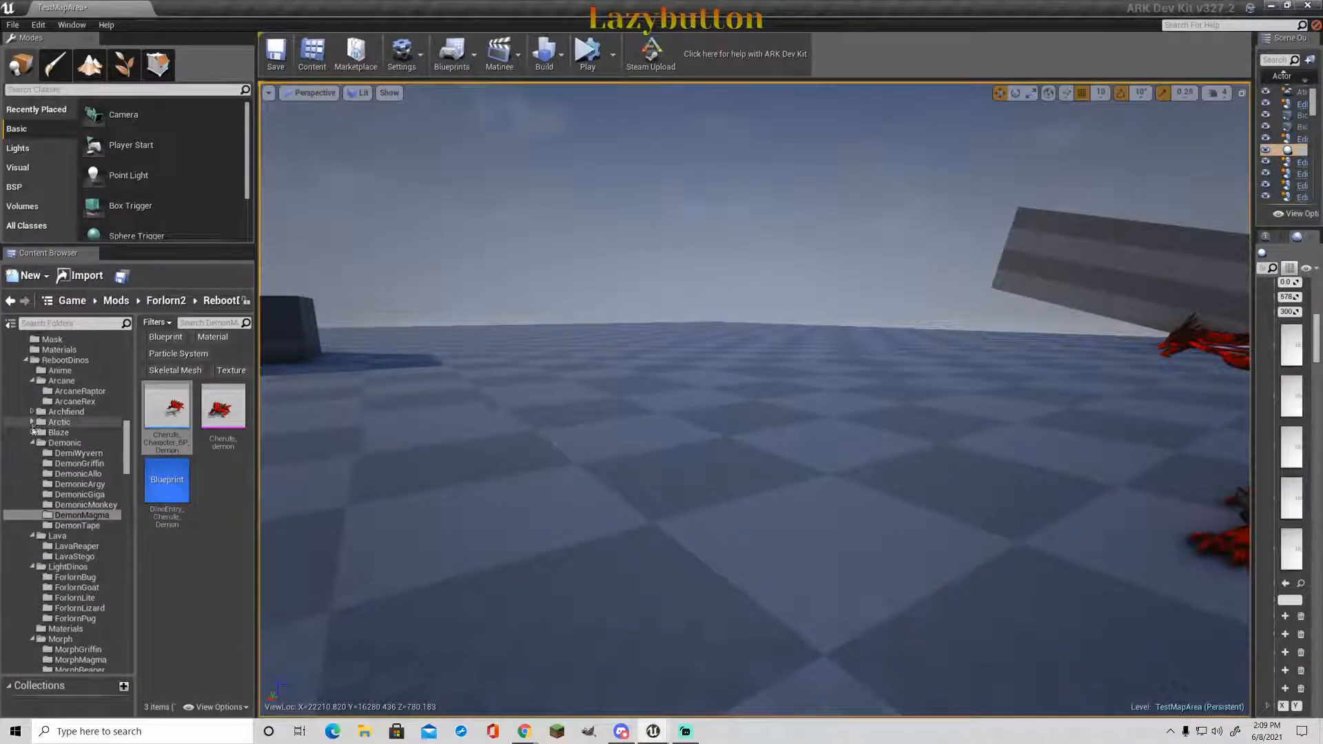
pyautogui.click(32, 432)
pyautogui.click(93, 494)
pyautogui.moveTo(216, 410); pyautogui.dragTo(601, 444)
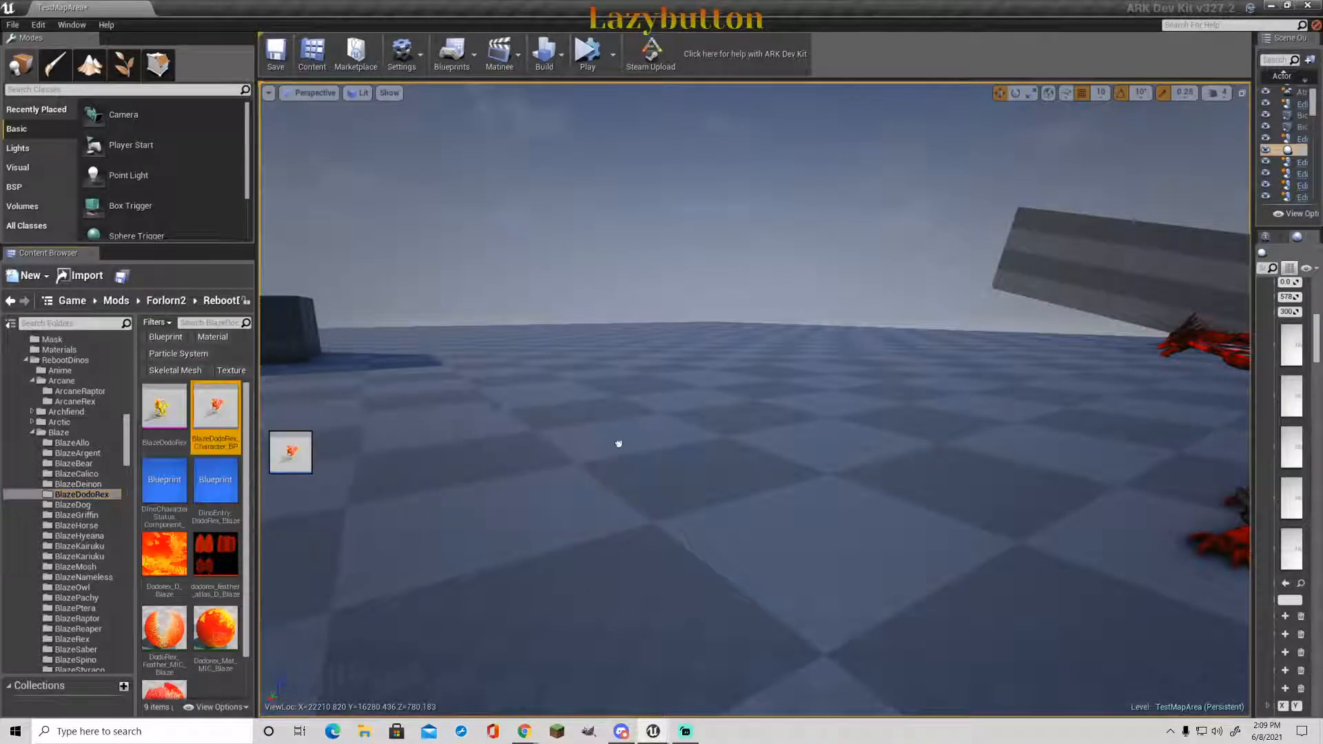
pyautogui.moveTo(870, 430); pyautogui.dragTo(923, 431)
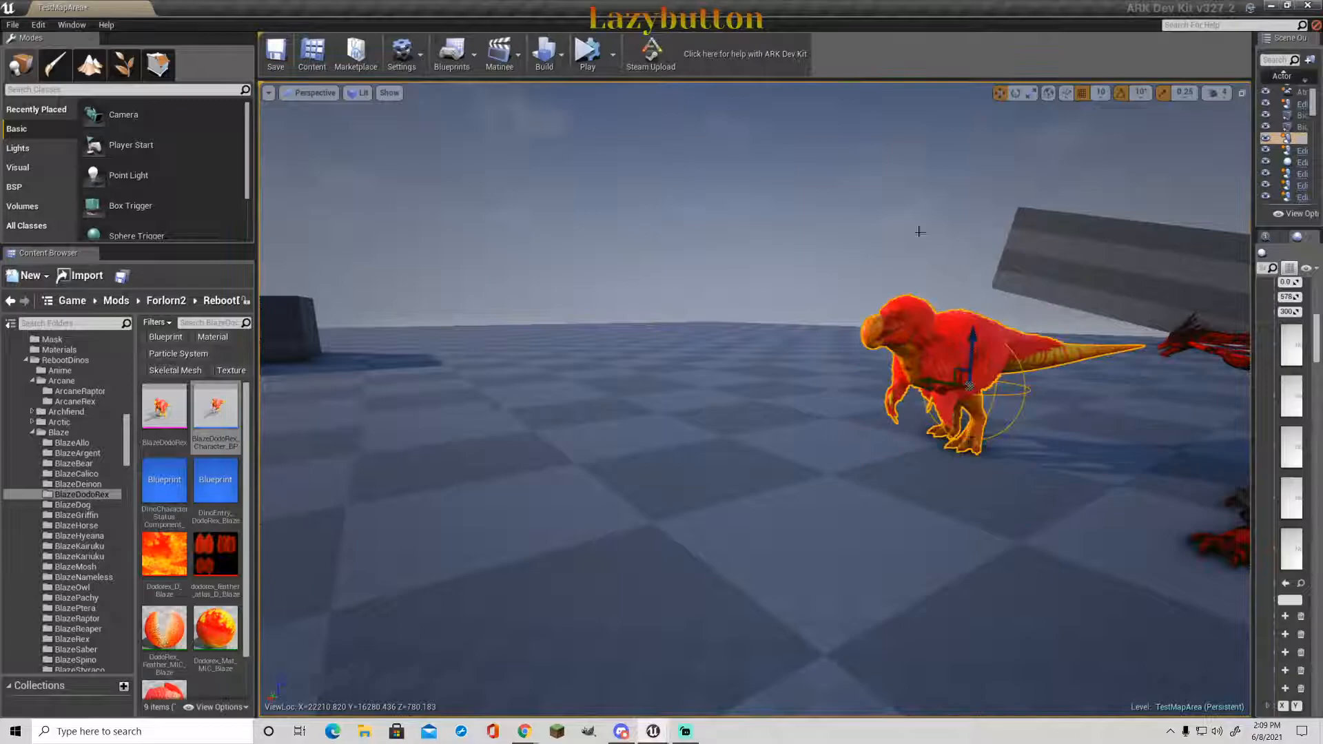
pyautogui.press('w')
pyautogui.moveTo(923, 227); pyautogui.dragTo(841, 257, button='right')
pyautogui.press('a')
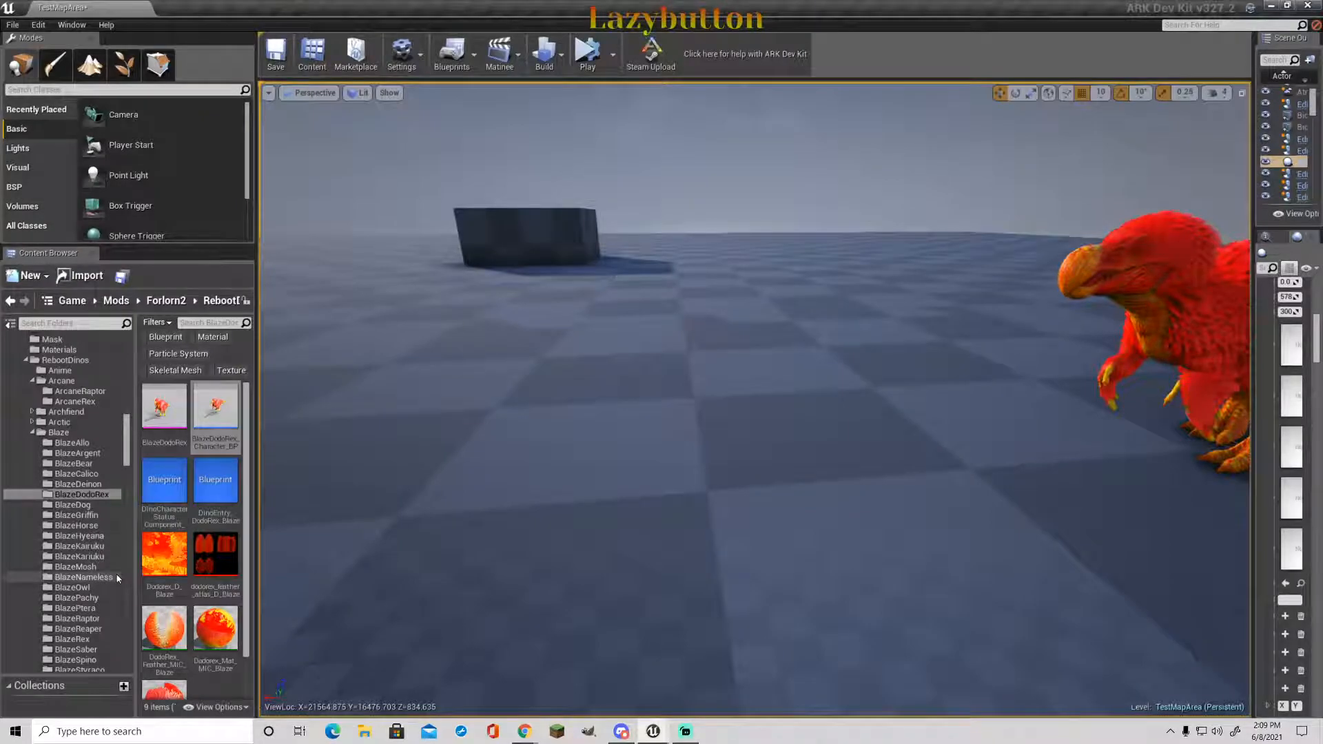
# - Place the BlazeChupaCabra_Character_BP blueprint from the BlazeNameless folder on the floor beside the blaze dodo rex, and deselect it
pyautogui.click(117, 578)
pyautogui.moveTo(223, 416); pyautogui.dragTo(289, 421)
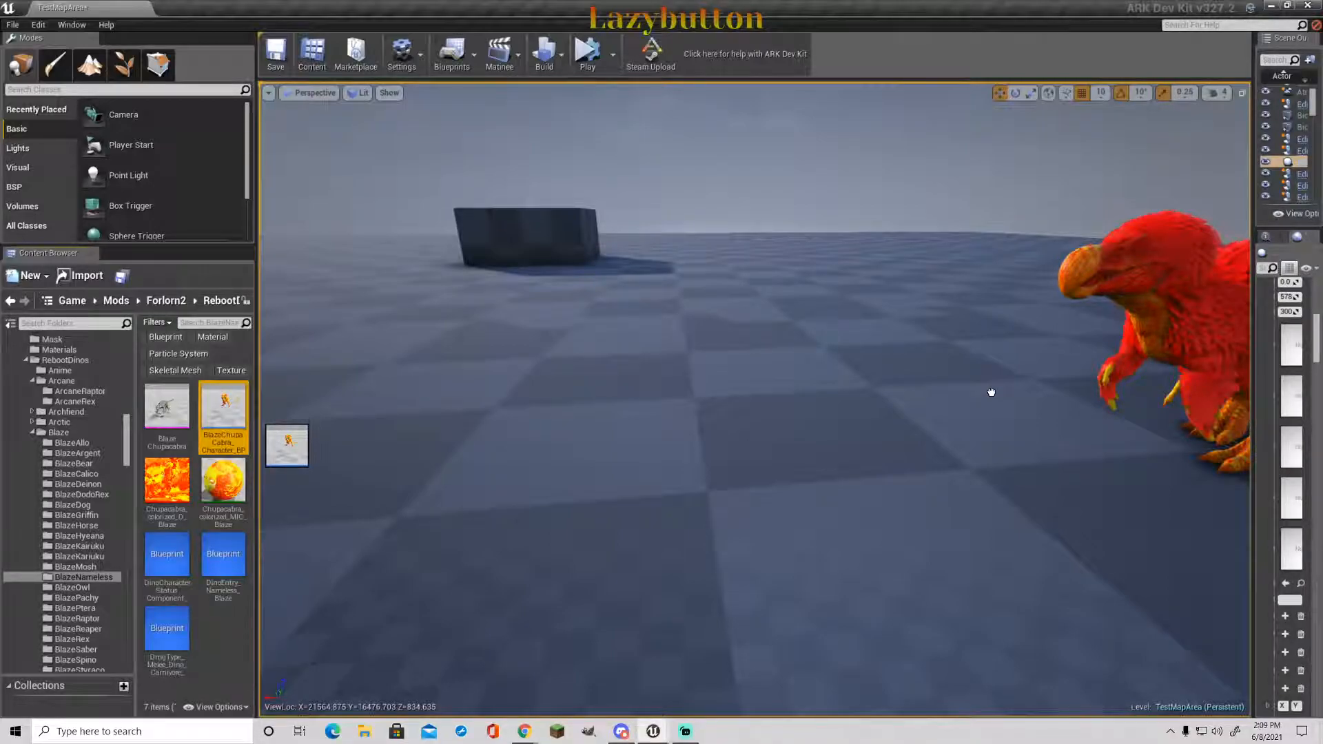
pyautogui.moveTo(991, 392); pyautogui.dragTo(991, 392)
pyautogui.click(994, 209)
pyautogui.moveTo(994, 210); pyautogui.dragTo(916, 283, button='right')
pyautogui.press('w')
pyautogui.press('d')
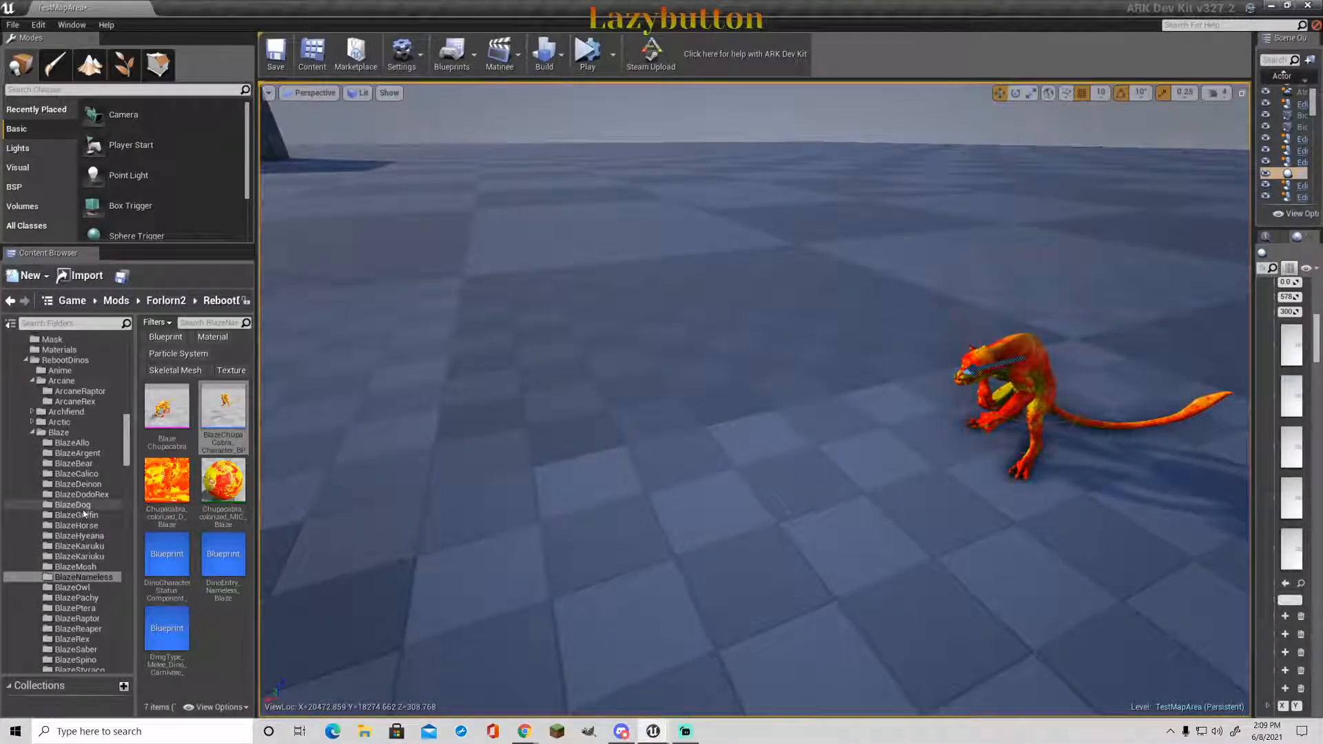
# - Place the BlazeSpino_Character_BP blueprint from the BlazeSpino folder behind the blaze chupacabra, and deselect it
pyautogui.scroll(-3, 83, 537)
pyautogui.click(75, 597)
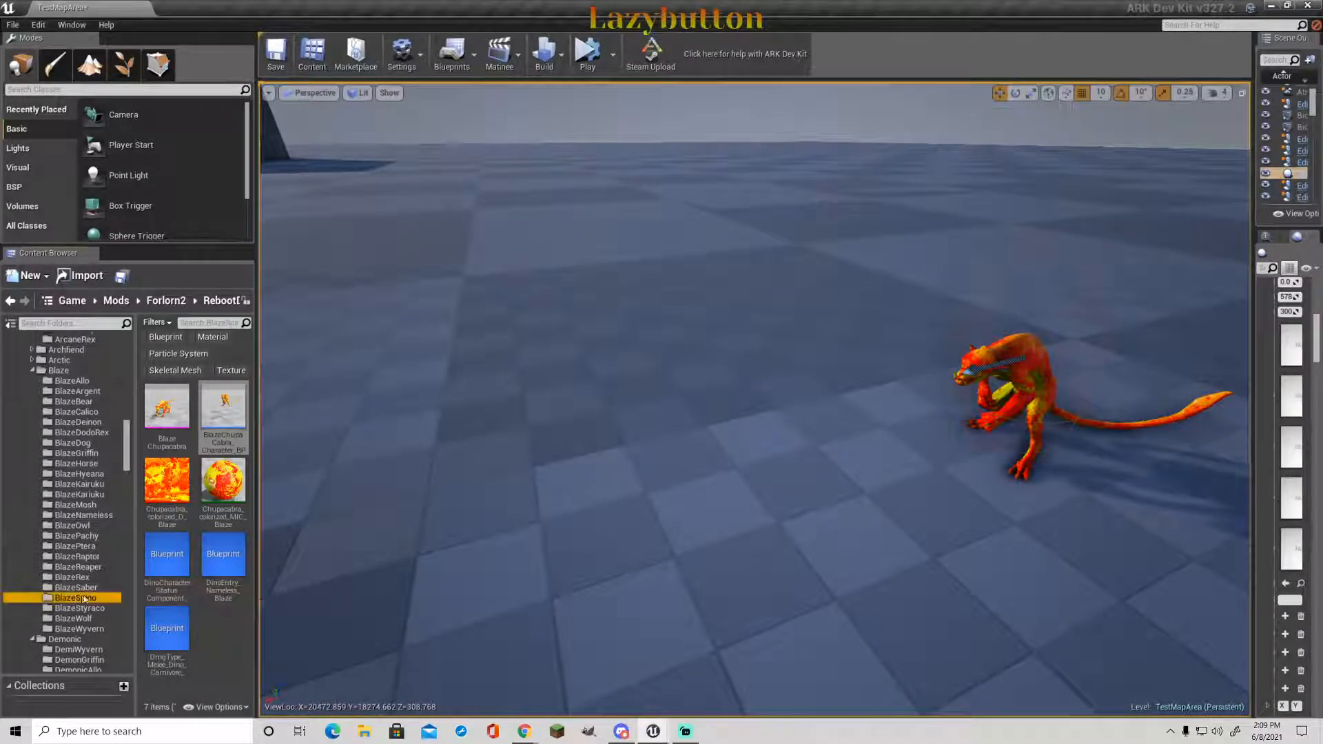
pyautogui.moveTo(167, 409); pyautogui.dragTo(923, 228)
pyautogui.moveTo(829, 247); pyautogui.dragTo(888, 200, button='right')
pyautogui.click(755, 267)
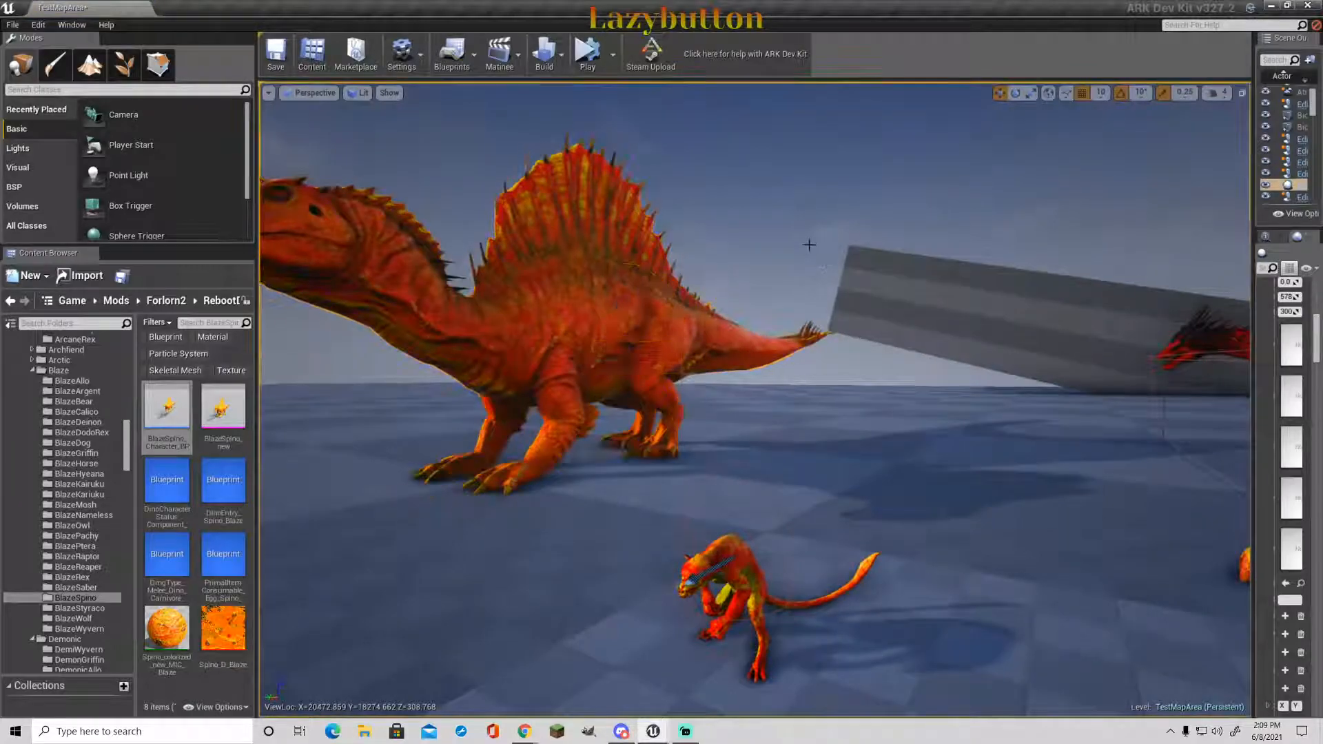
# - Expand the Archfiend folder and place the Archfiend_Ankylo_Character_BP blueprint from FiendAnky on the empty floor, and deselect it
pyautogui.press('a')
pyautogui.moveTo(755, 266); pyautogui.dragTo(1102, 320, button='right')
pyautogui.press('s')
pyautogui.press('s')
pyautogui.press('w')
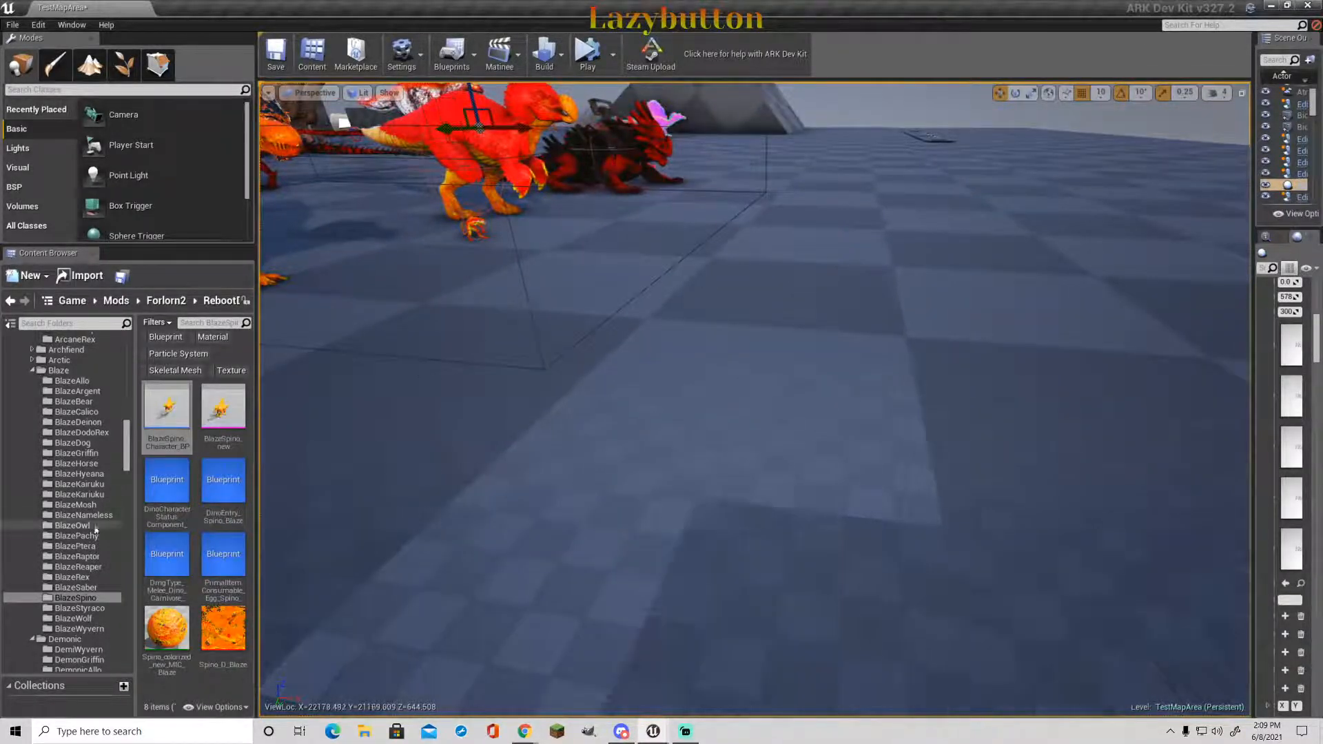
pyautogui.scroll(2, 95, 528)
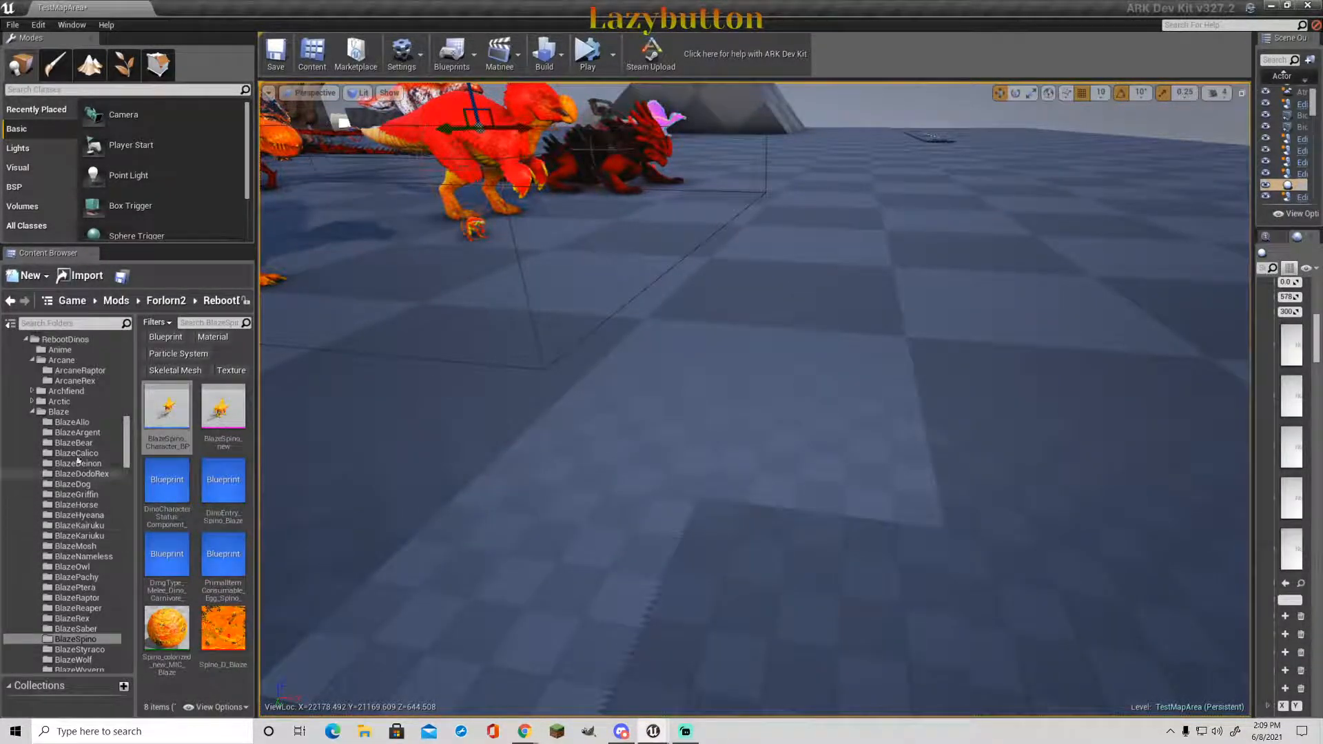
pyautogui.click(33, 390)
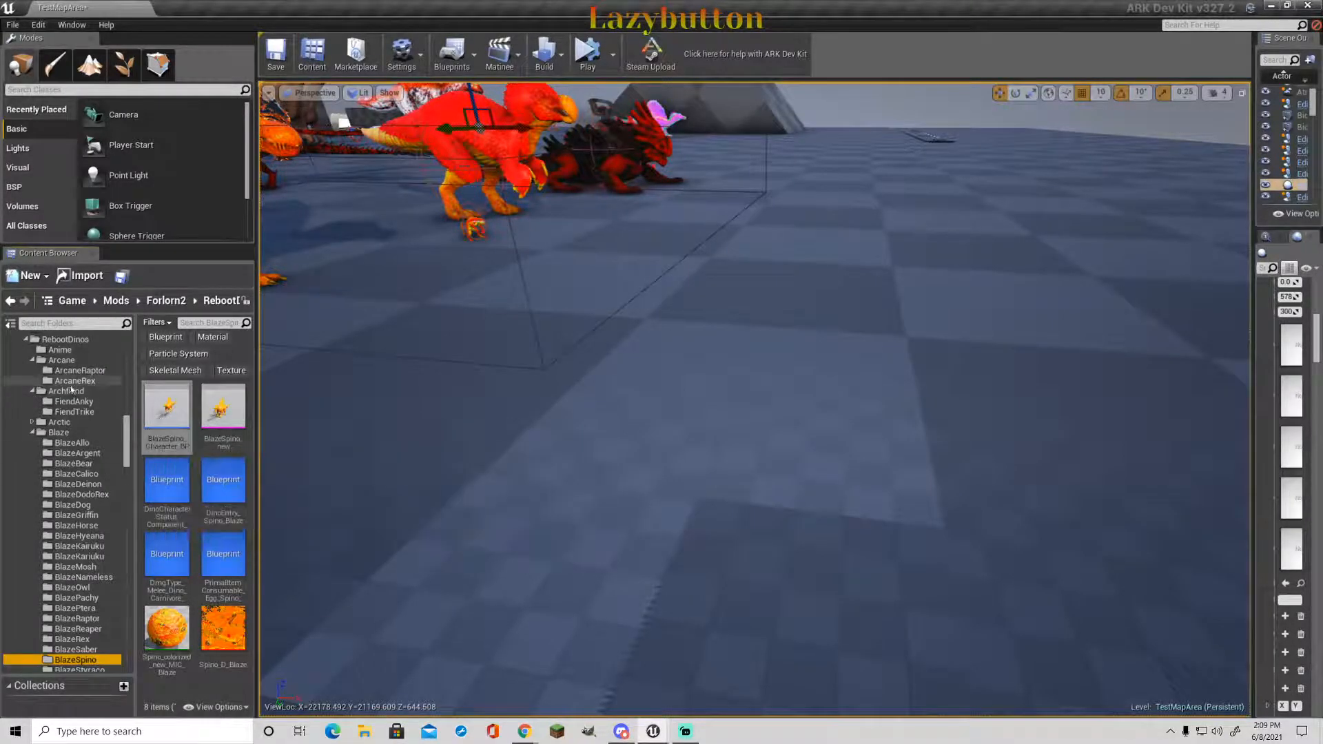
pyautogui.moveTo(385, 441); pyautogui.dragTo(606, 399, button='right')
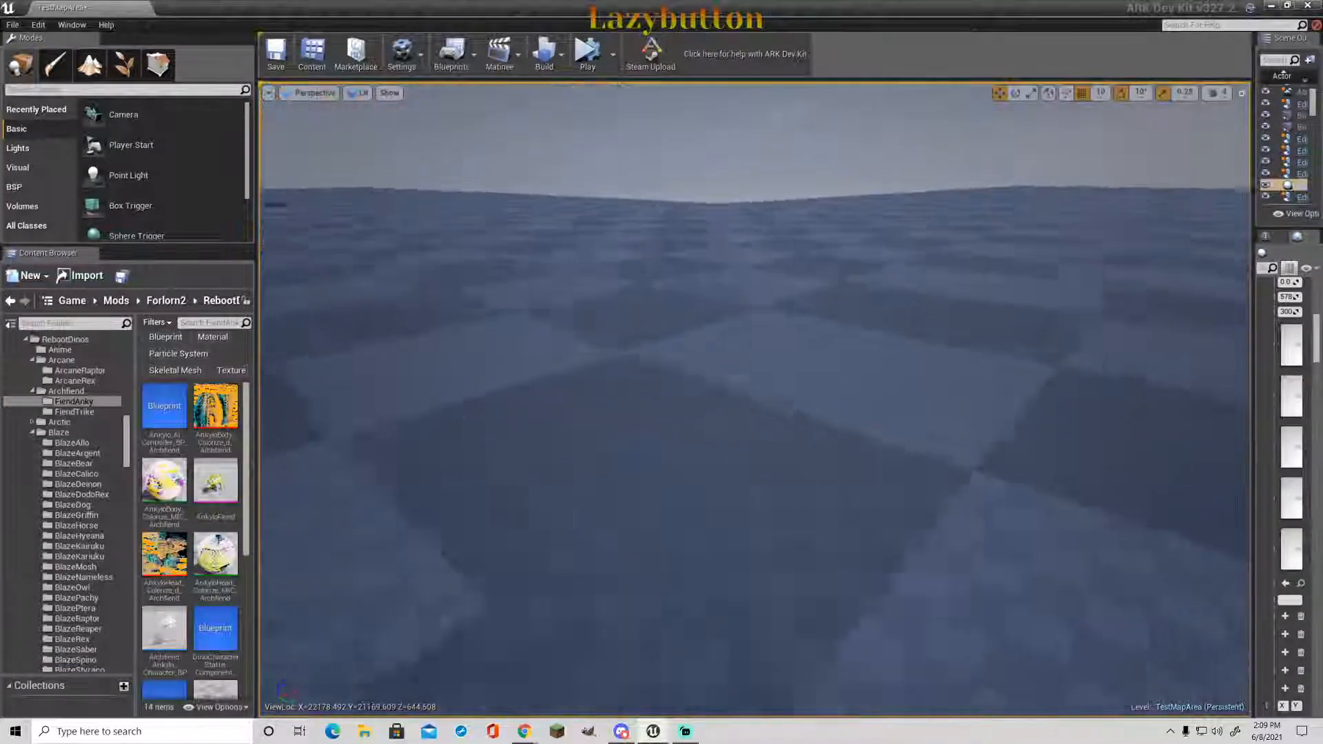
pyautogui.moveTo(168, 609); pyautogui.dragTo(413, 272)
pyautogui.click(518, 193)
pyautogui.scroll(-3, 215, 642)
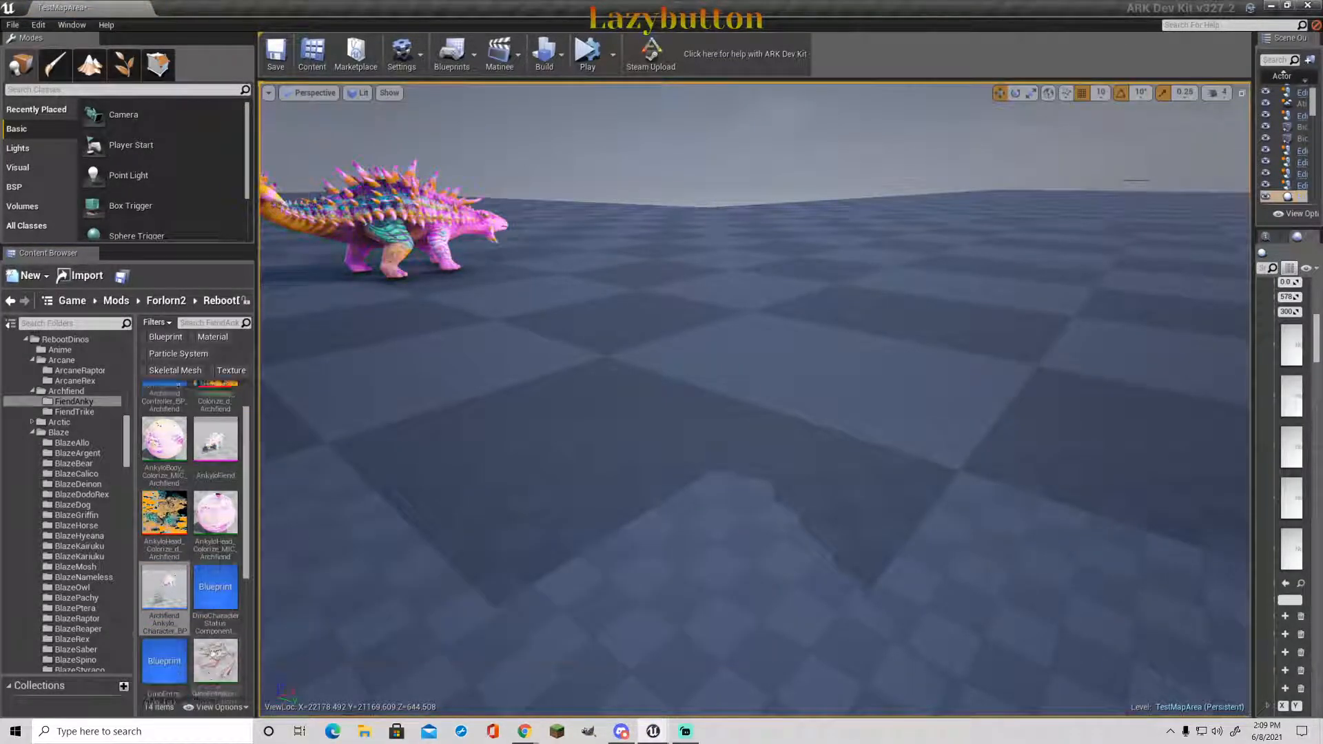
# - Try placing the Trike_new_Fiend skeletal mesh from the FiendTrike folder near the archfiend ankylo, and delete it
pyautogui.click(74, 412)
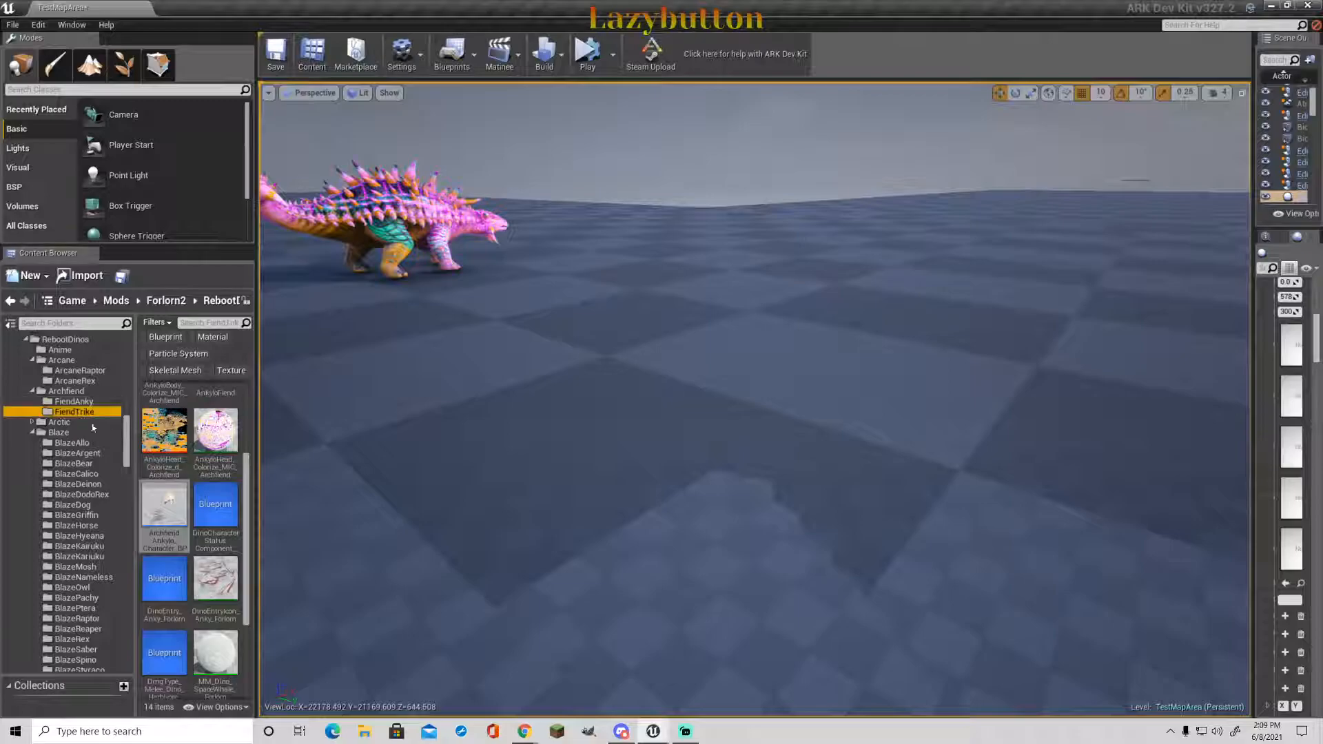
pyautogui.moveTo(167, 629); pyautogui.dragTo(524, 341)
pyautogui.moveTo(524, 342); pyautogui.dragTo(279, 303, button='right')
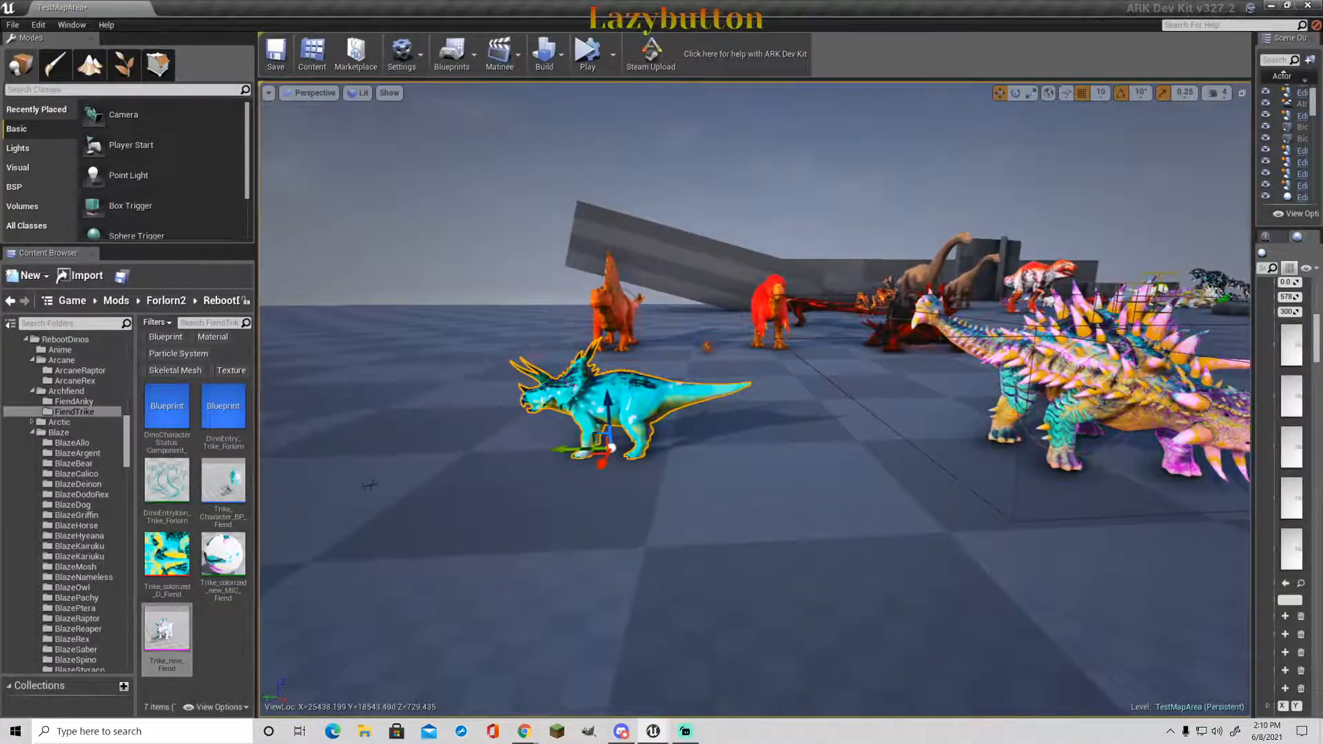
pyautogui.click(626, 397)
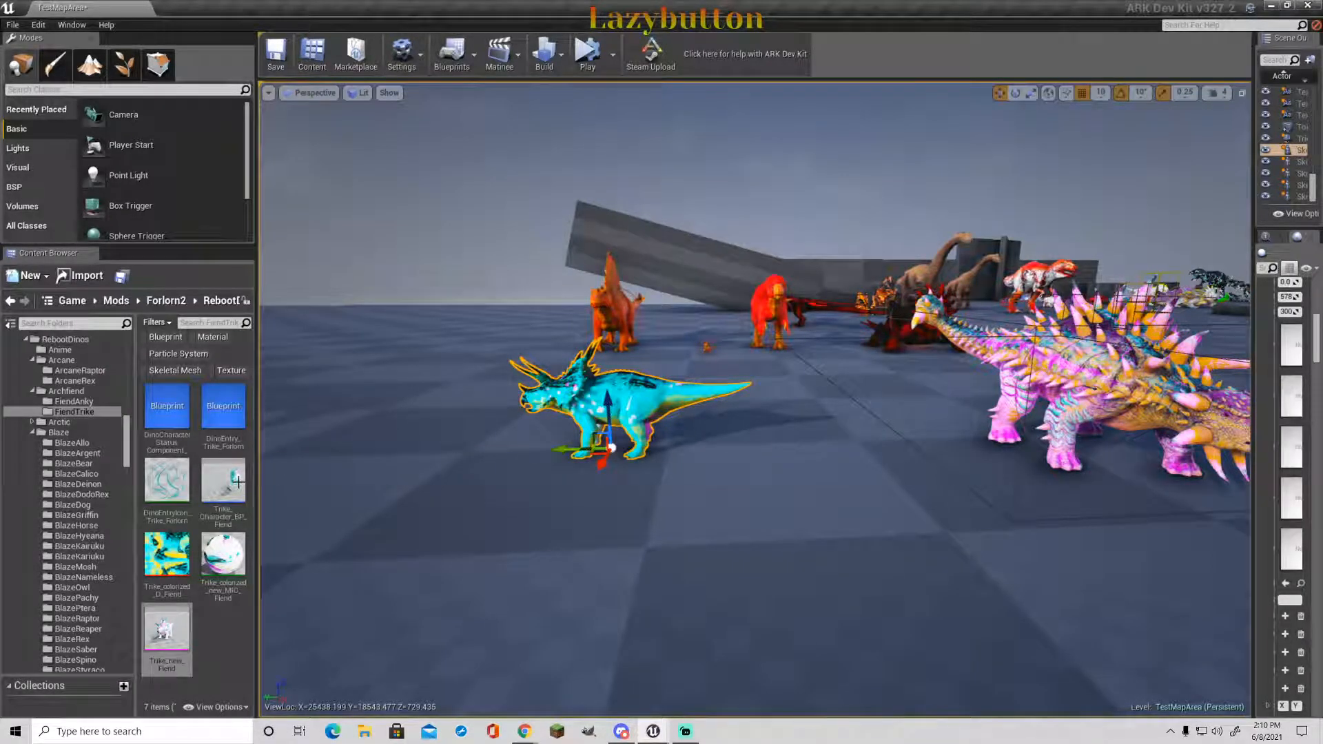
pyautogui.press('Delete')
# - Place Trike_Character_BP_Fiend and a small Trike_new_Fiend mesh beside the archfiend ankylo, and rotate the small trike to face forward
pyautogui.moveTo(224, 482); pyautogui.dragTo(773, 476)
pyautogui.moveTo(773, 476); pyautogui.dragTo(718, 610, button='right')
pyautogui.moveTo(167, 628); pyautogui.dragTo(678, 325)
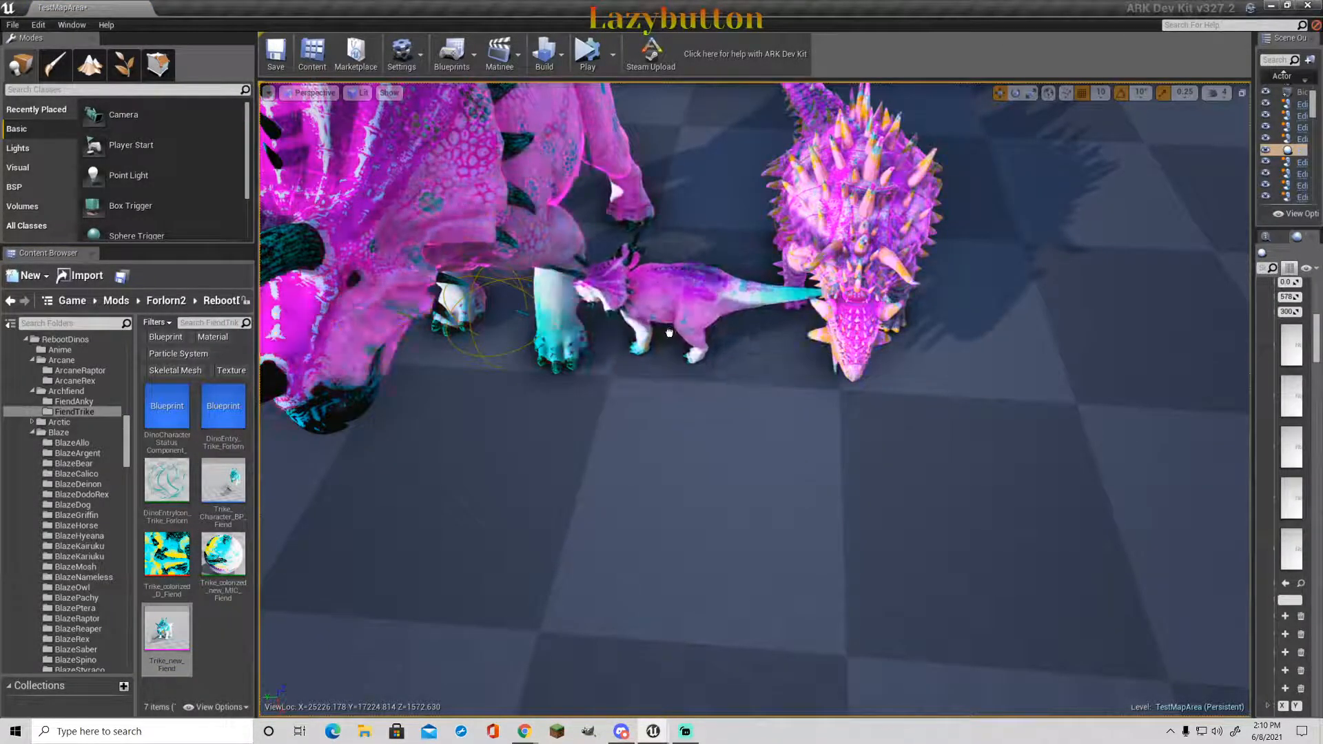
pyautogui.moveTo(690, 383); pyautogui.dragTo(756, 383)
pyautogui.press('d')
pyautogui.moveTo(690, 383); pyautogui.dragTo(737, 355, button='right')
# - Place the AnkyloFiend skeletal mesh from the FiendAnky folder beside the large archfiend ankylo, rotate it slightly and deselect it
pyautogui.click(74, 401)
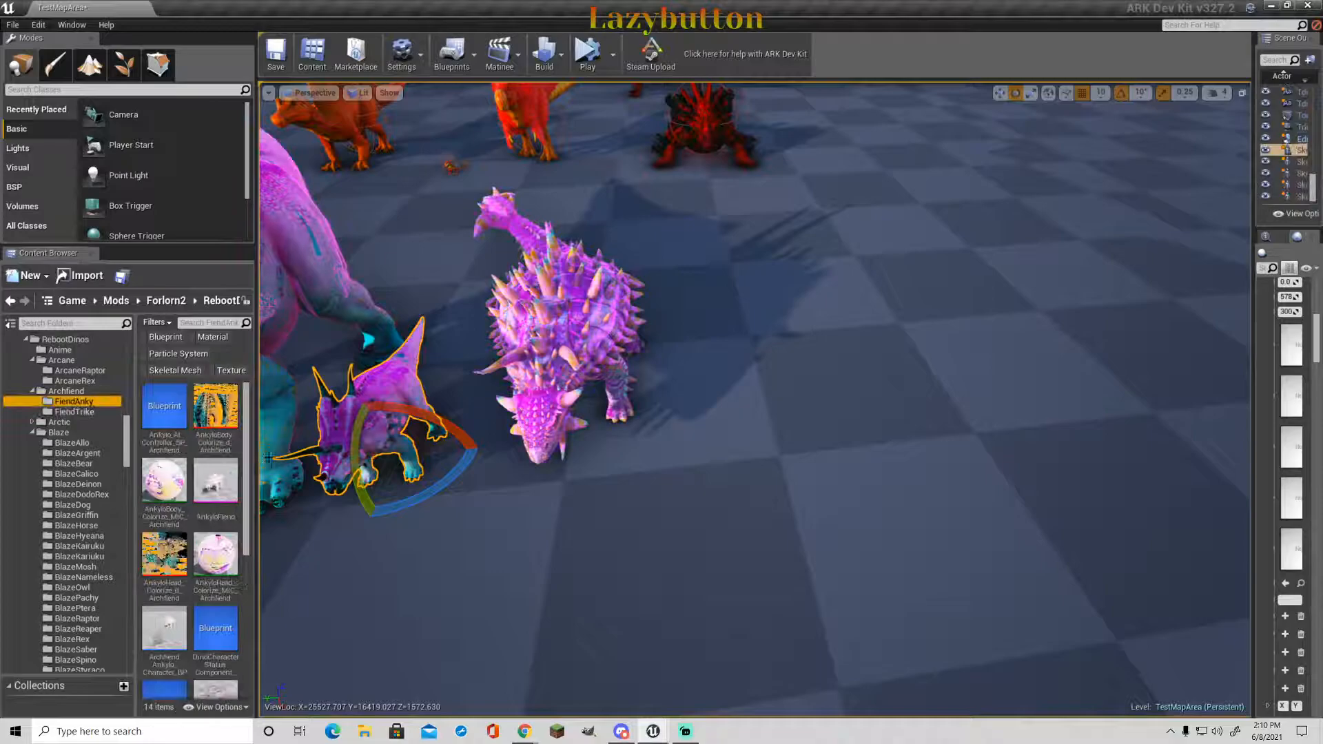
pyautogui.moveTo(215, 516); pyautogui.dragTo(702, 437)
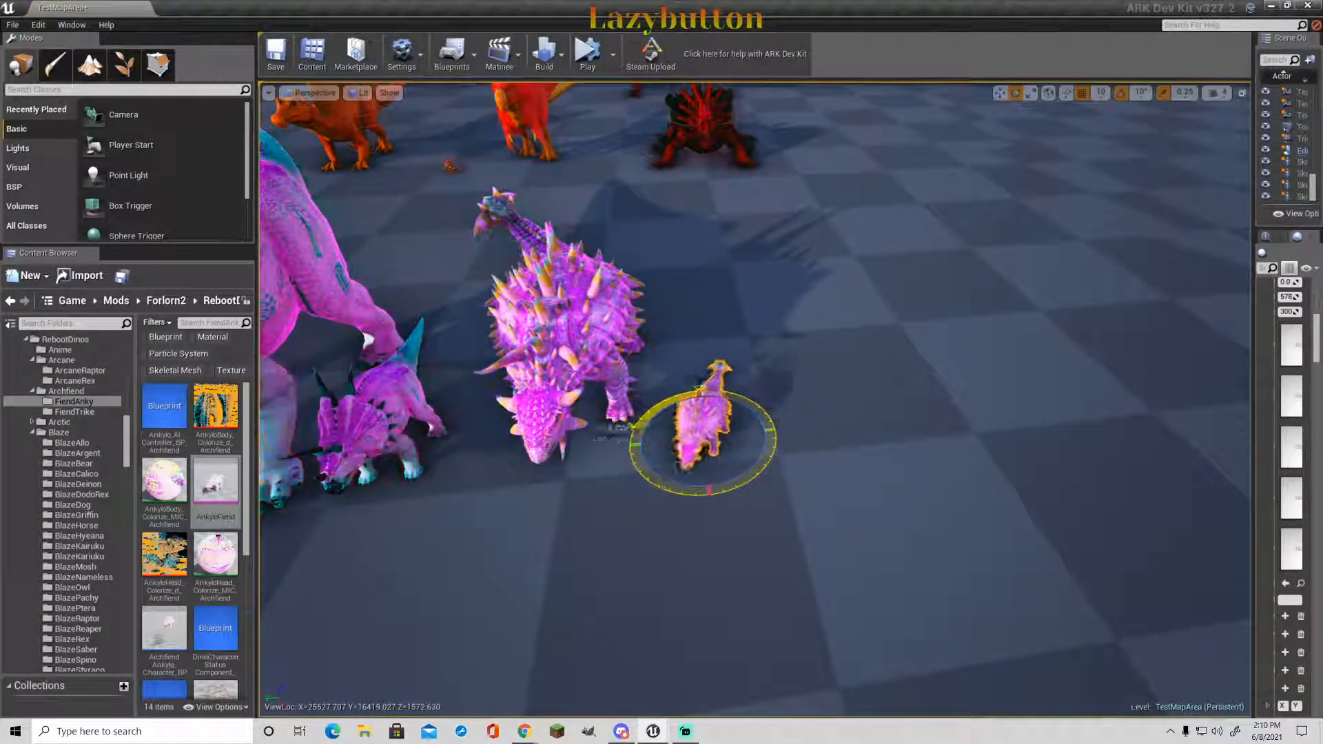
pyautogui.moveTo(646, 474); pyautogui.dragTo(642, 469)
pyautogui.moveTo(868, 205)
pyautogui.mouseDown(button='right')
pyautogui.moveTo(847, 181)
pyautogui.moveTo(830, 103)
pyautogui.moveTo(867, 214)
pyautogui.moveTo(861, 344)
pyautogui.moveTo(879, 214)
pyautogui.mouseUp(button='right')
pyautogui.click(868, 205)
pyautogui.press('s')
pyautogui.moveTo(780, 481); pyautogui.dragTo(780, 481, button='right')
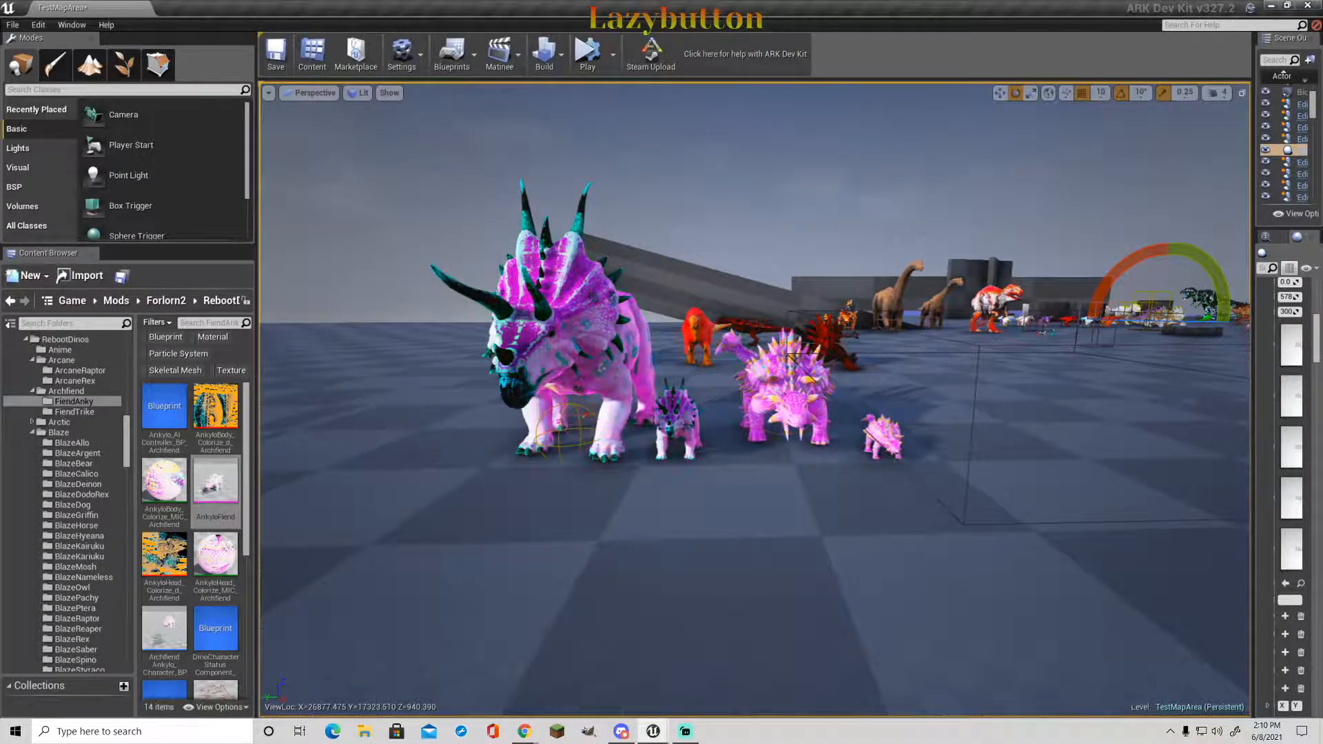
# - Examine the archfiend trikes and ankylos, and tour the other creatures placed across the map, including the large and small blue dinos
pyautogui.press('w')
pyautogui.moveTo(820, 408); pyautogui.dragTo(1002, 364, button='right')
pyautogui.press('d')
pyautogui.press('s')
pyautogui.press('a')
pyautogui.press('w')
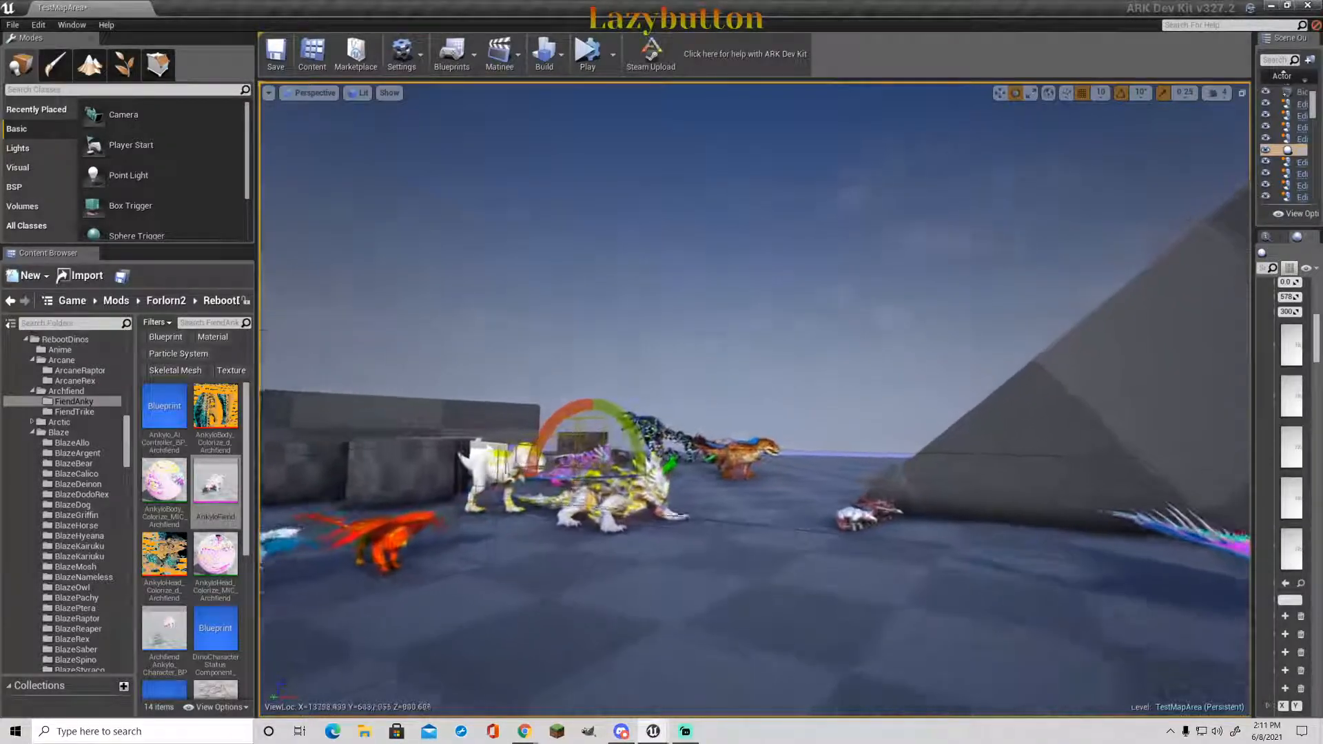
pyautogui.moveTo(1001, 364); pyautogui.dragTo(997, 386, button='right')
pyautogui.moveTo(793, 434)
pyautogui.mouseDown(button='right')
pyautogui.moveTo(789, 407)
pyautogui.moveTo(780, 455)
pyautogui.moveTo(737, 454)
pyautogui.moveTo(813, 447)
pyautogui.moveTo(790, 440)
pyautogui.mouseUp(button='right')
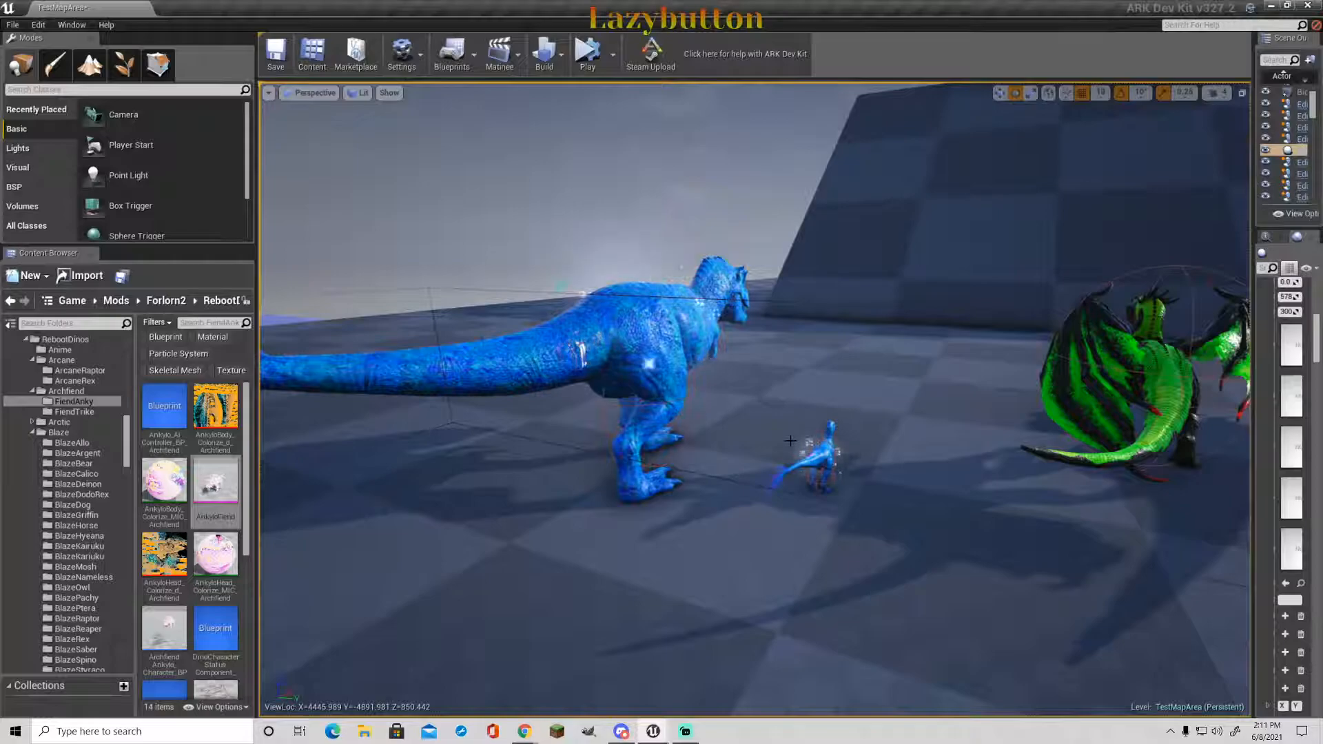
pyautogui.moveTo(803, 424); pyautogui.dragTo(799, 476, button='right')
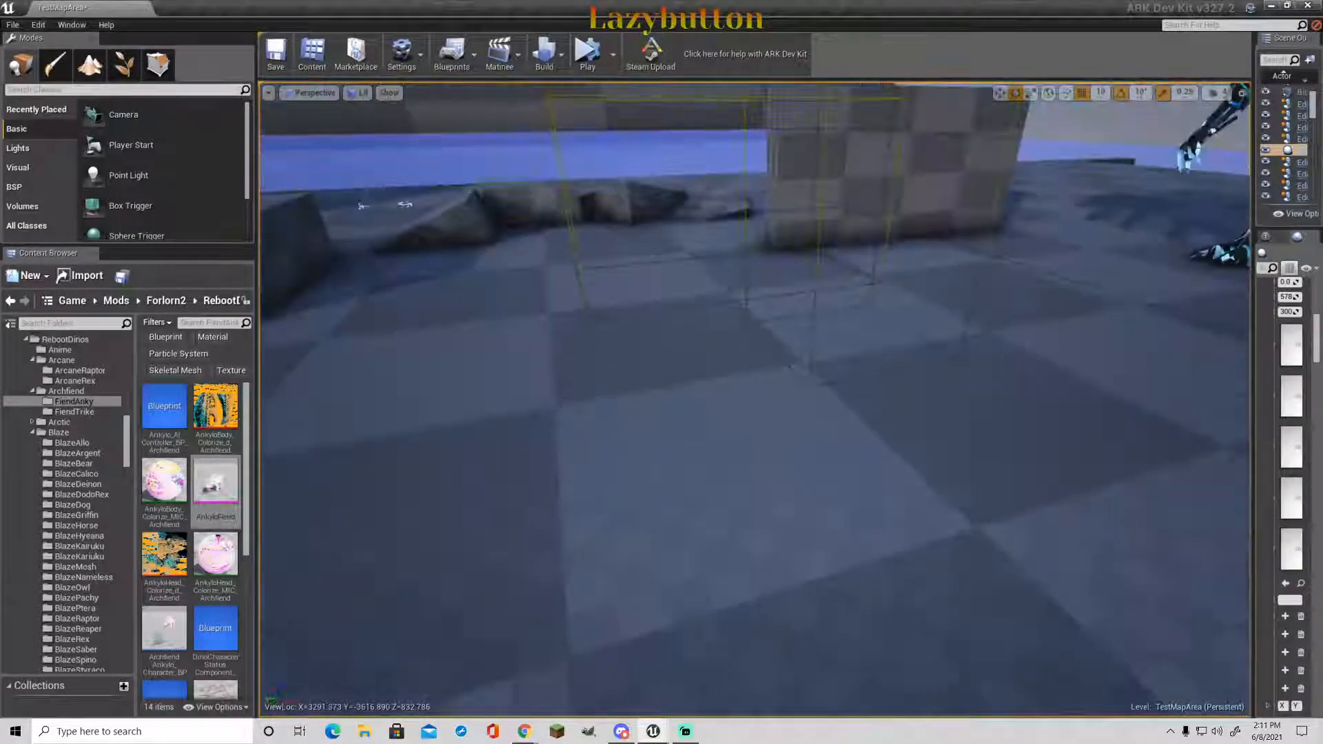
# - Expand the Arctic folder, place the Raptor_Anime_Forlorn mesh from the Anime folder on the floor, deselect it and view it up close
pyautogui.click(33, 422)
pyautogui.scroll(-2, 67, 456)
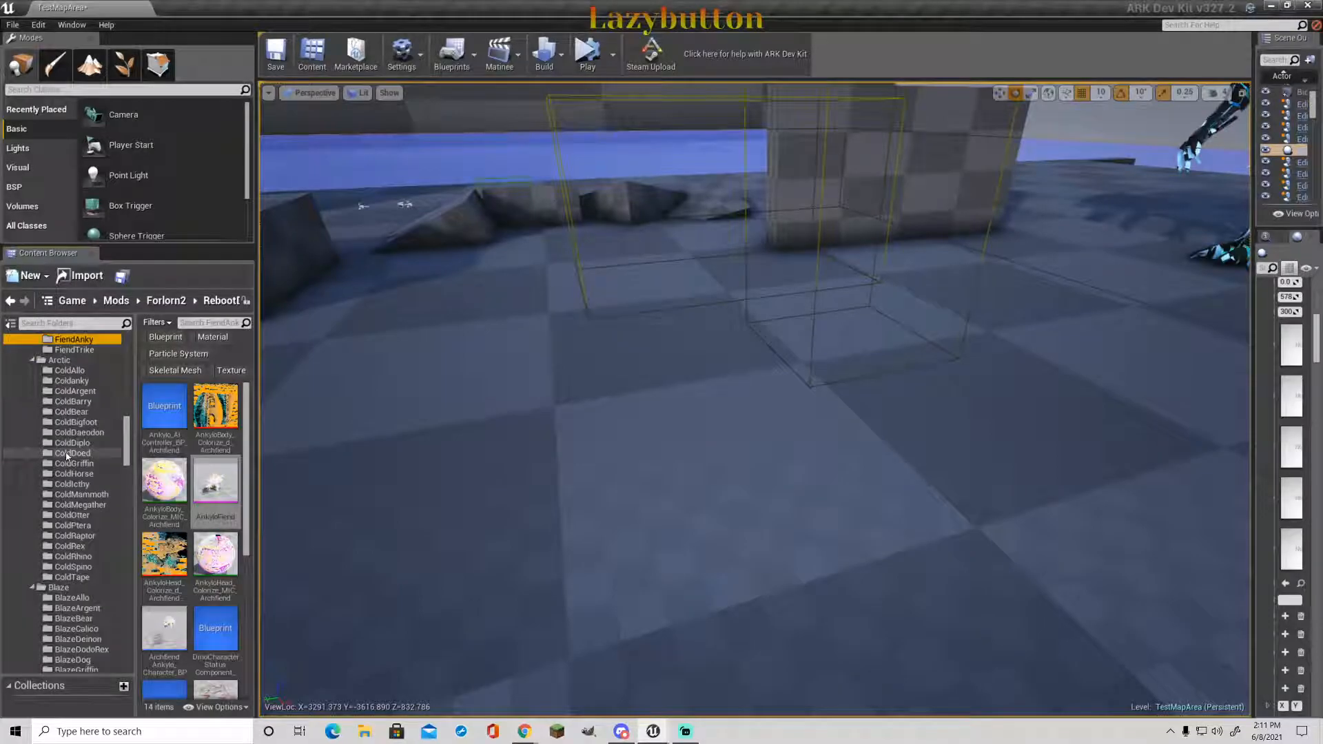
pyautogui.scroll(2, 67, 456)
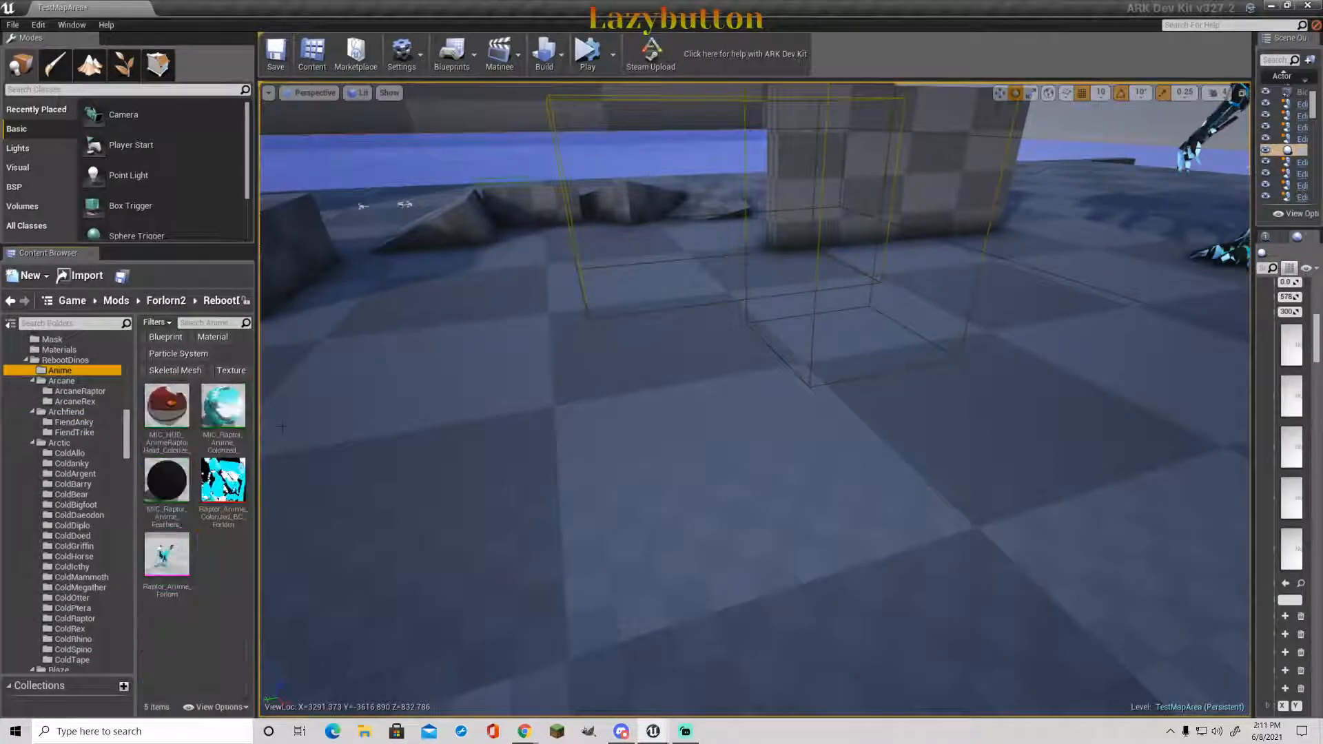
pyautogui.moveTo(168, 554); pyautogui.dragTo(1010, 428)
pyautogui.click(1114, 132)
pyautogui.press('w')
pyautogui.moveTo(1114, 131); pyautogui.dragTo(1199, 90, button='right')
pyautogui.press('w')
pyautogui.moveTo(978, 462); pyautogui.dragTo(921, 420, button='right')
pyautogui.press('s')
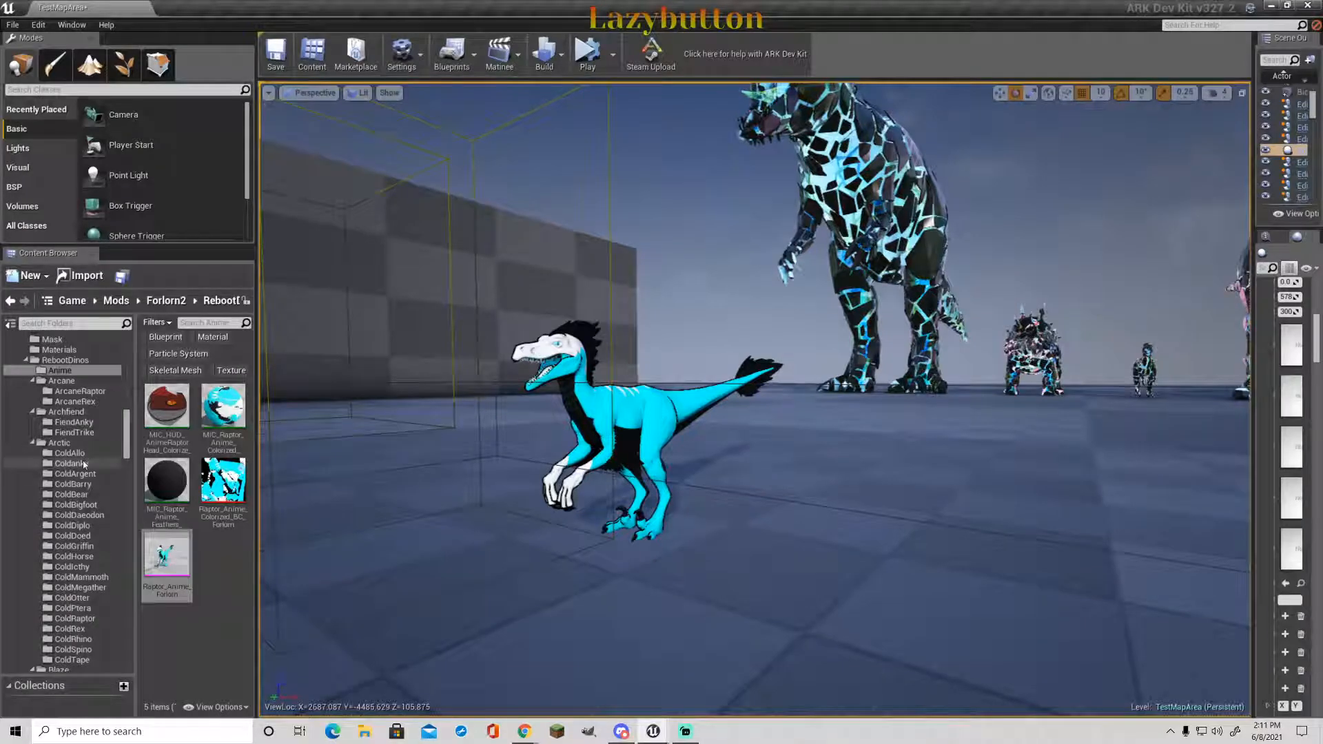
# - Place Cold_Ptero_Character_BP from the ColdPtera folder beside the anime raptor, deselect it and examine it from the side
pyautogui.scroll(-2, 89, 496)
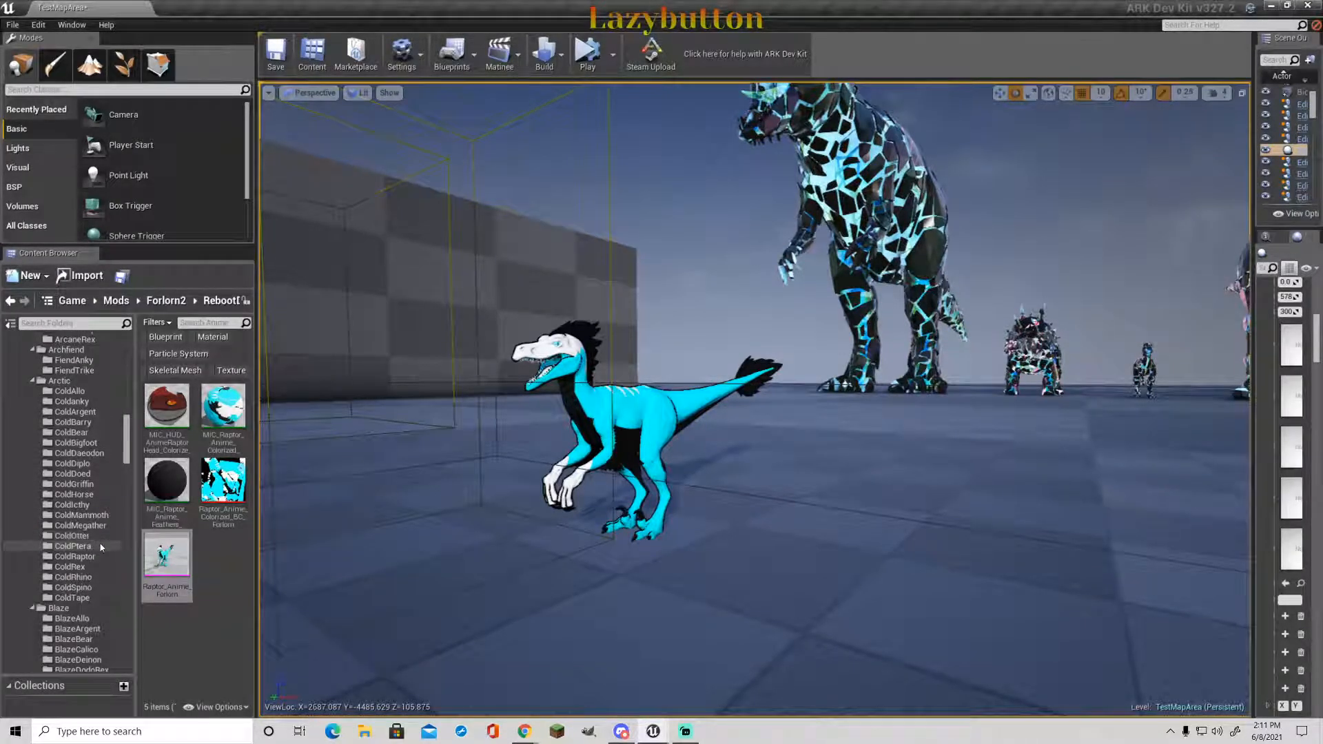
pyautogui.click(101, 545)
pyautogui.moveTo(216, 414); pyautogui.dragTo(441, 444)
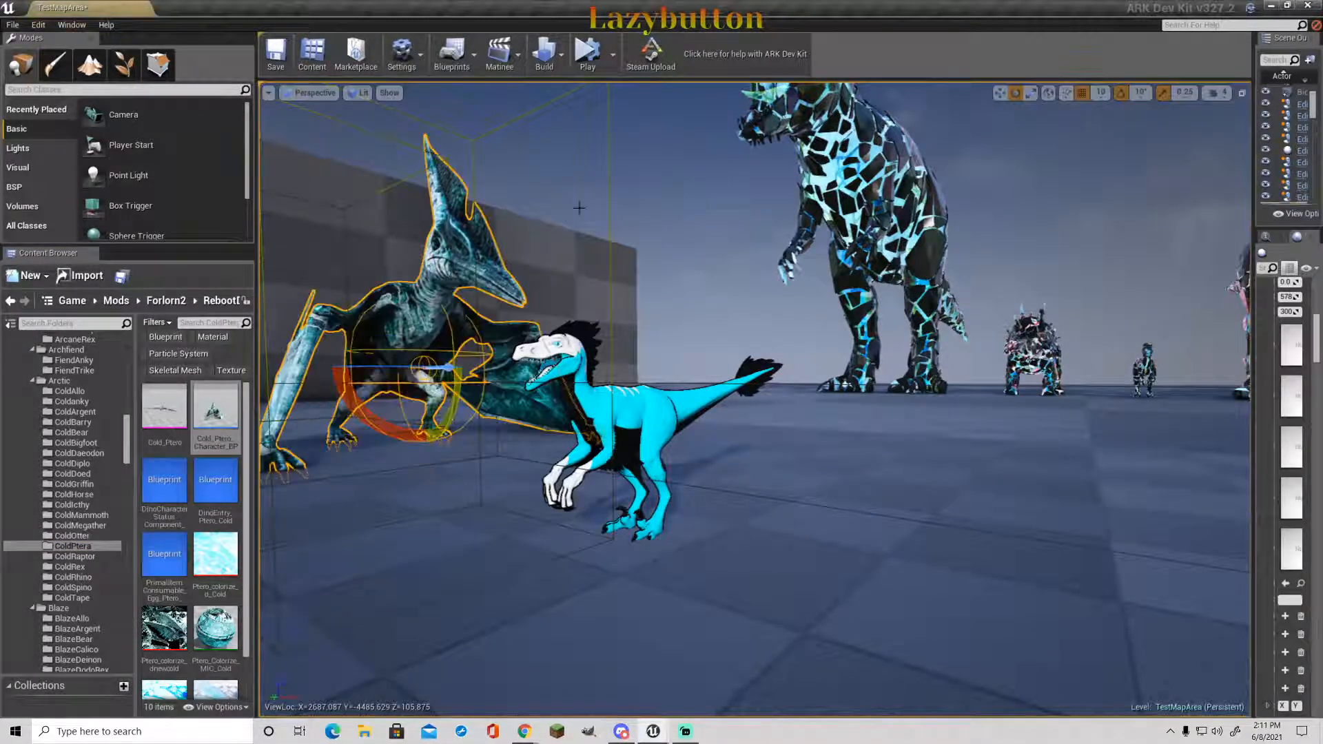
pyautogui.click(691, 164)
pyautogui.press('a')
pyautogui.moveTo(669, 290); pyautogui.dragTo(769, 287, button='right')
pyautogui.press('w')
pyautogui.press('s')
pyautogui.press('a')
pyautogui.press('w')
pyautogui.press('s')
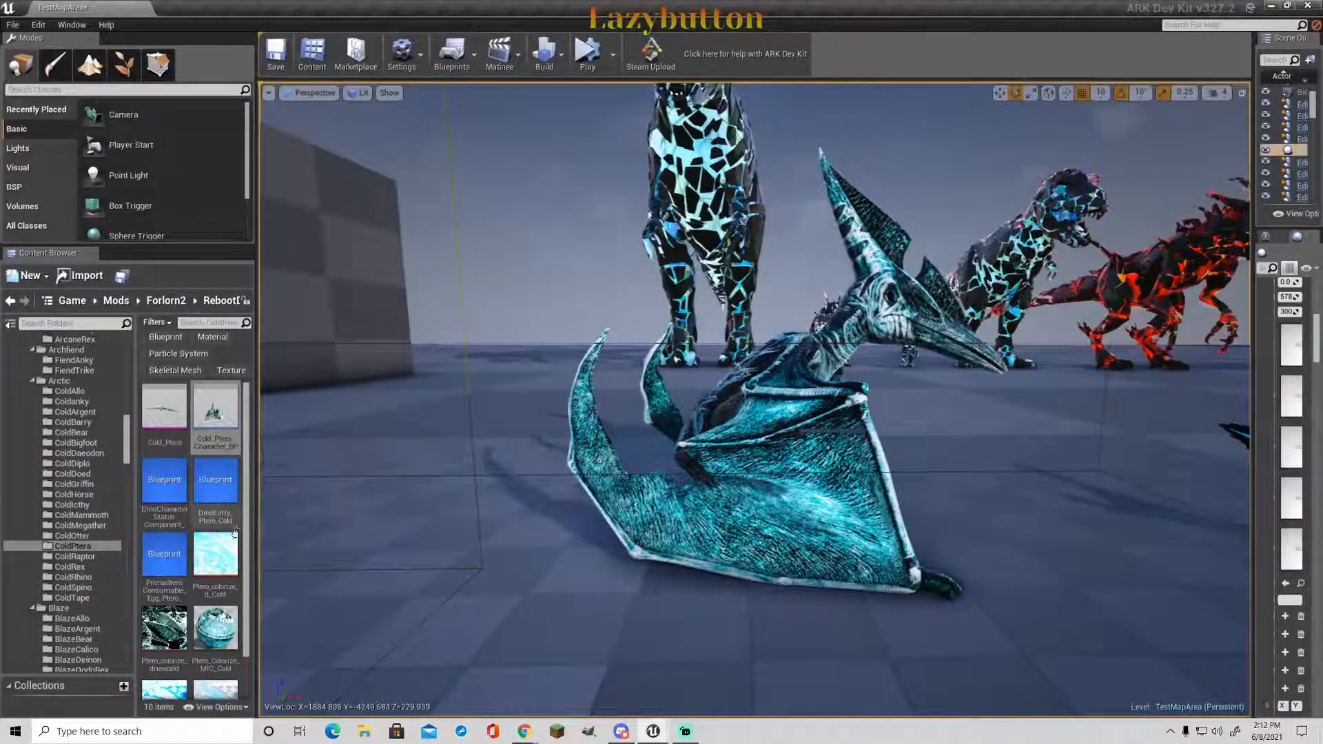
# - Try the Ptero_diffuse_arctic and Ptero_diffuse_ColdTest textures on the cold ptero's Ptero_Colorize_MIC_Cold material, restoring the Ptero_colorize_dnewcold texture
pyautogui.scroll(-2, 210, 572)
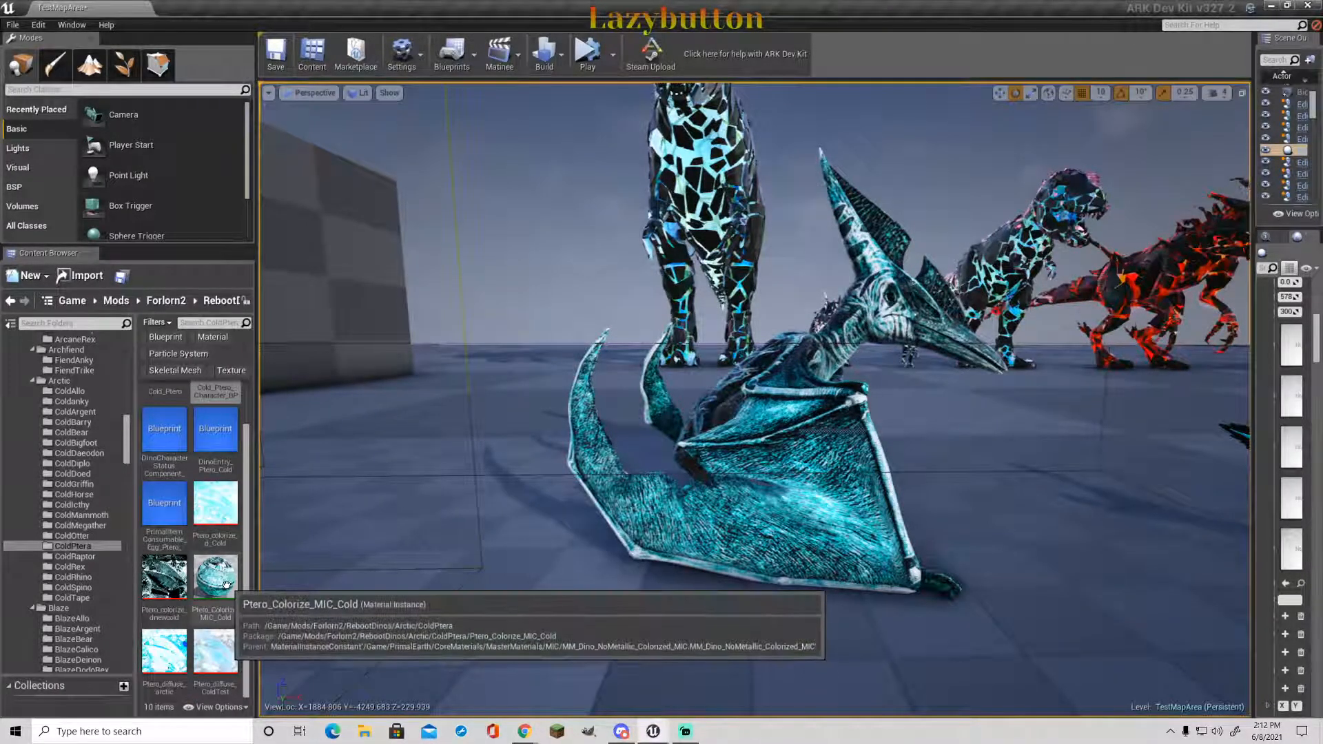
pyautogui.click(226, 585)
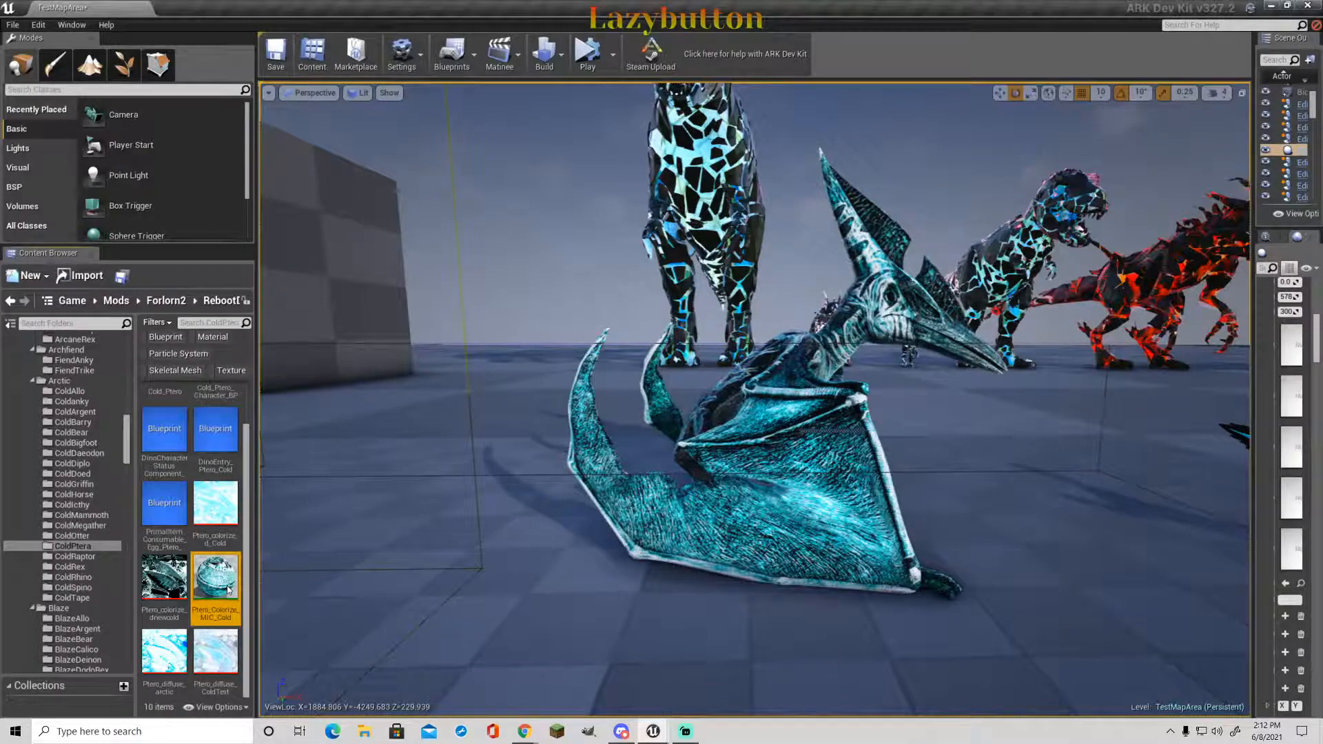
pyautogui.click(169, 648)
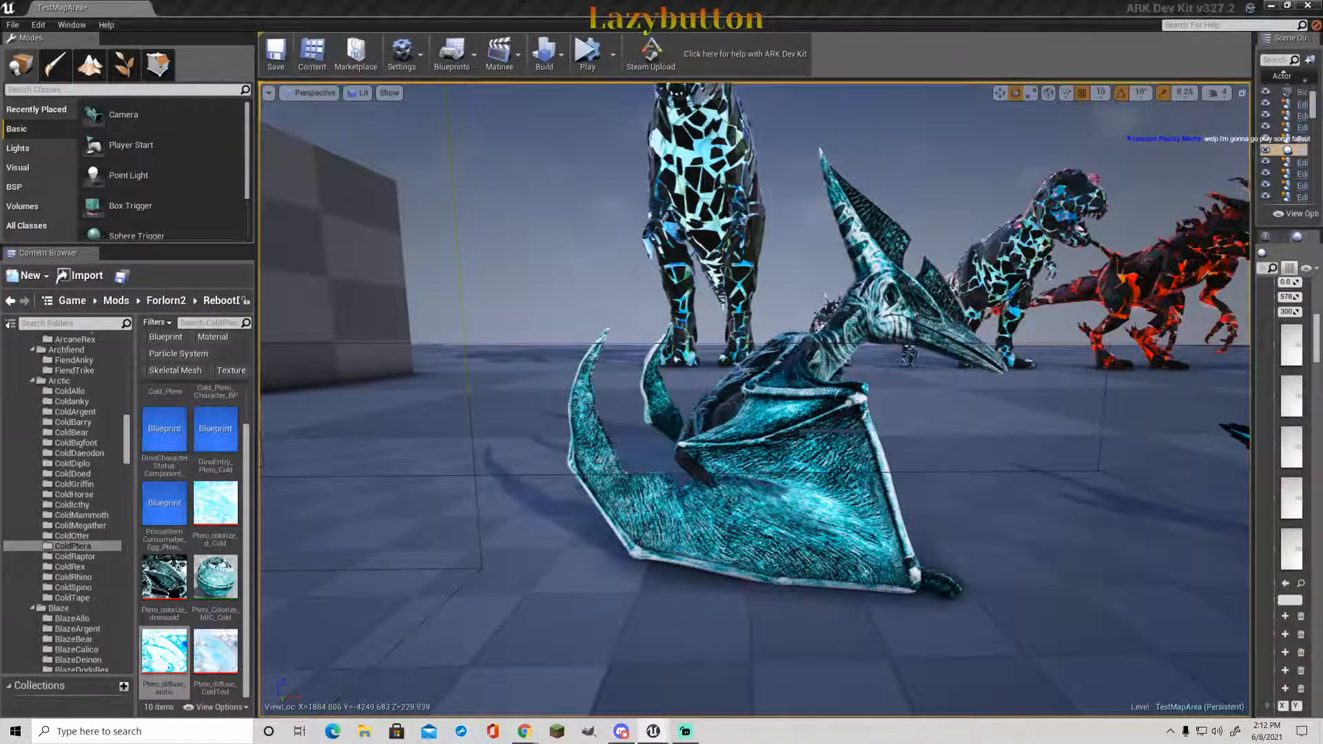
pyautogui.moveTo(996, 467); pyautogui.dragTo(1009, 430, button='right')
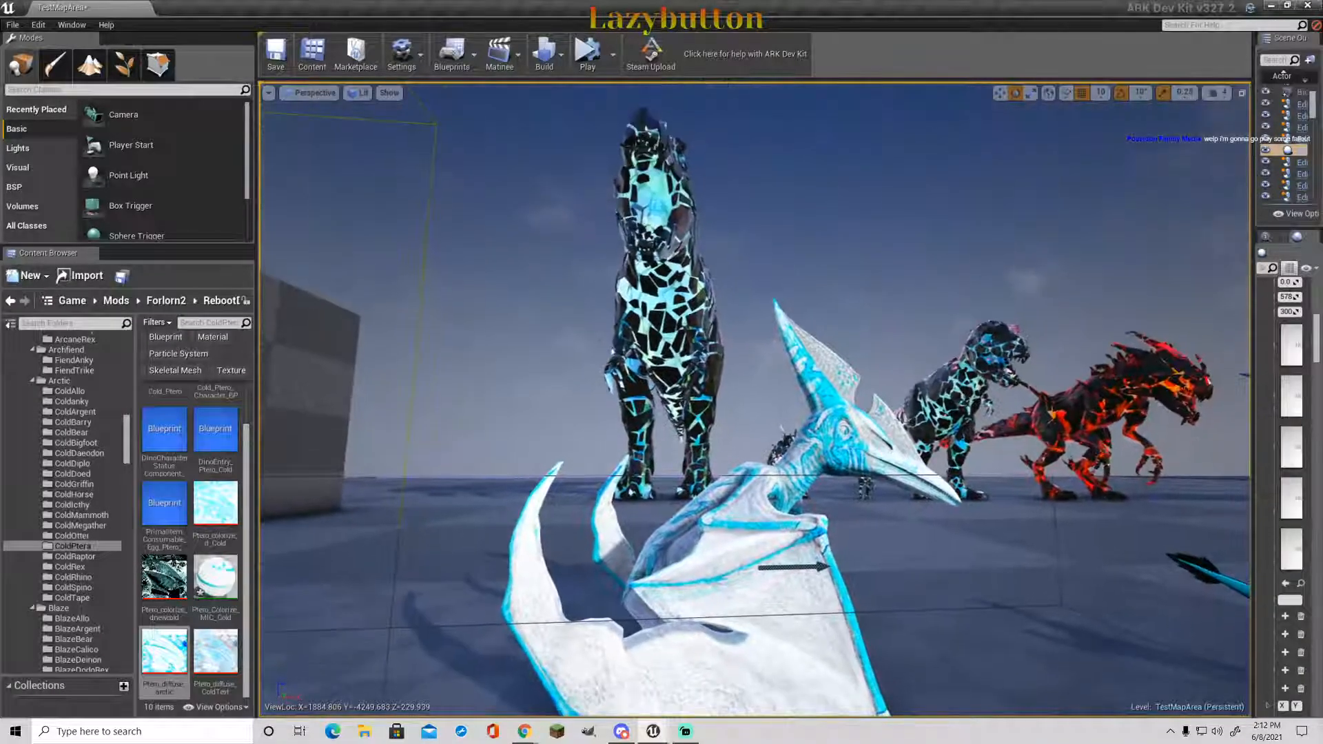
pyautogui.click(164, 577)
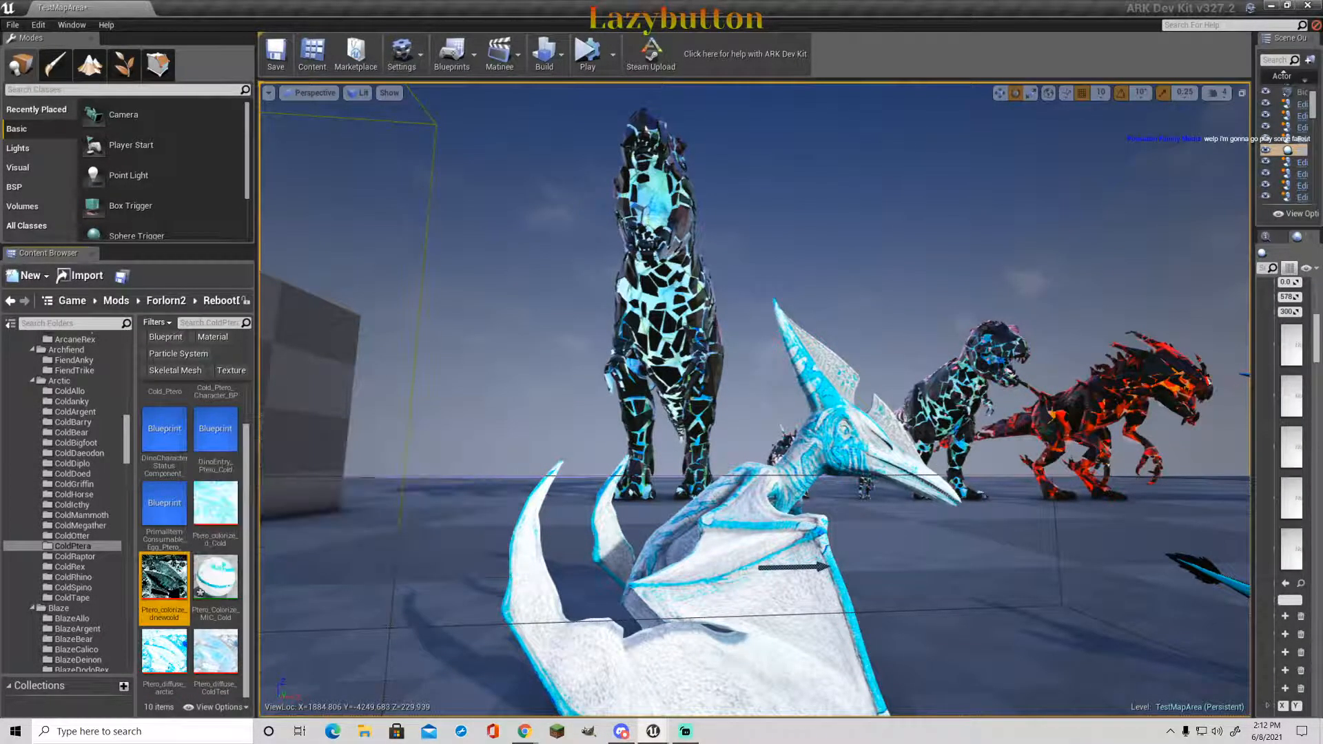
pyautogui.click(216, 651)
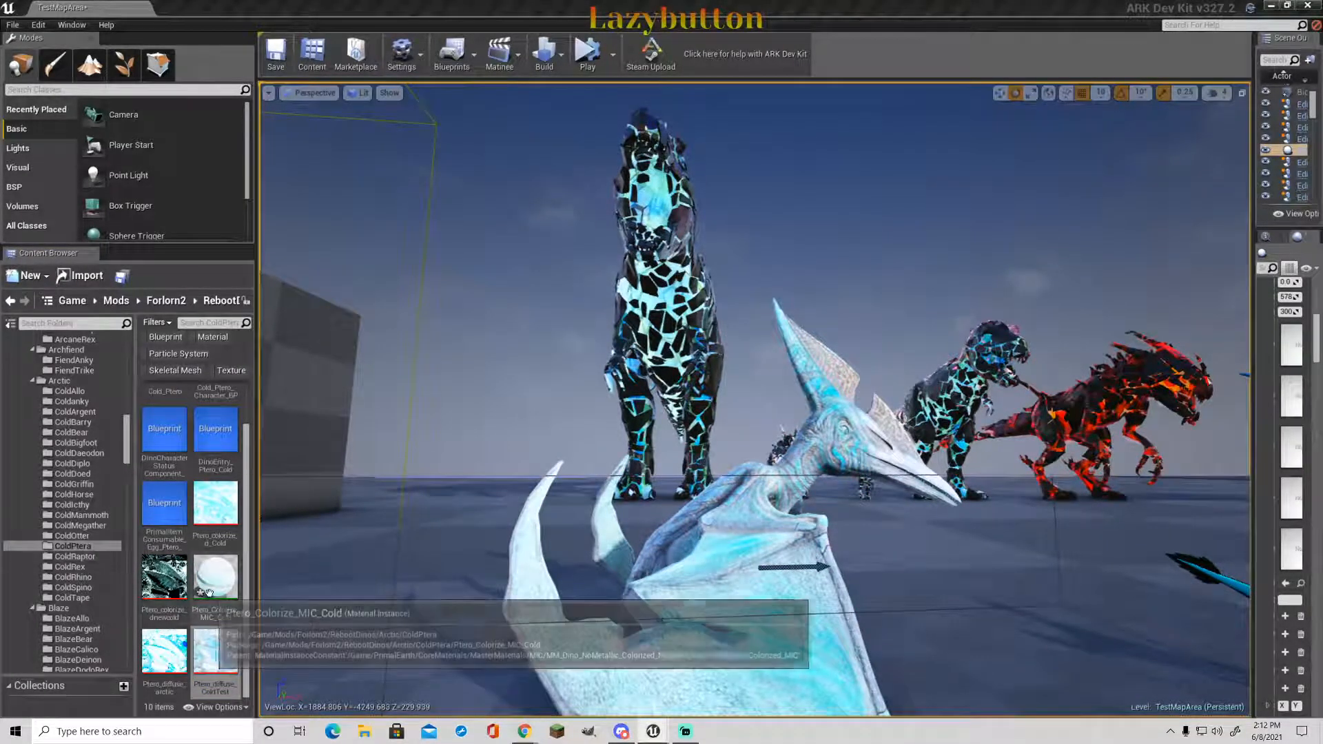
pyautogui.click(164, 578)
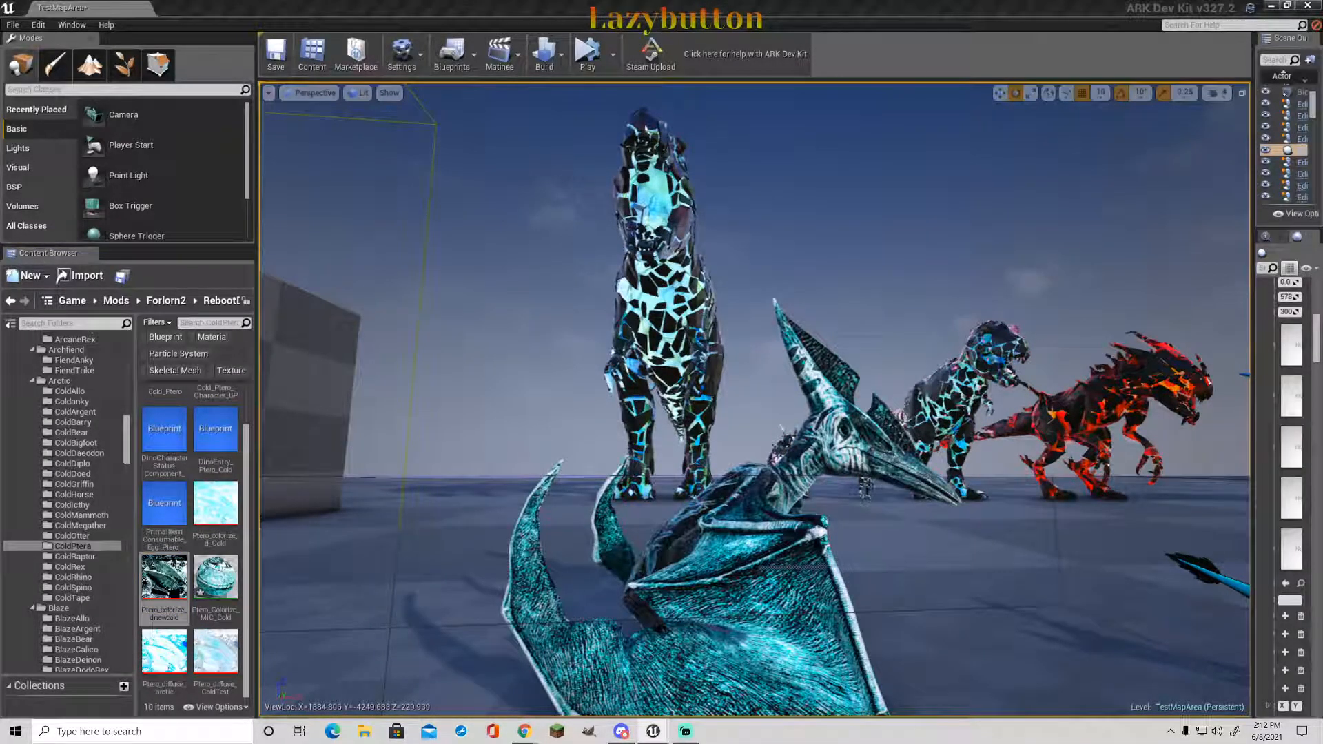
# - Place ColdSpino_Character_BP from the ColdSpino folder near the arrow signs, deselect it and view it beside the other arctic creatures
pyautogui.moveTo(872, 539); pyautogui.dragTo(942, 519, button='right')
pyautogui.press('w')
pyautogui.moveTo(814, 570); pyautogui.dragTo(1136, 612, button='right')
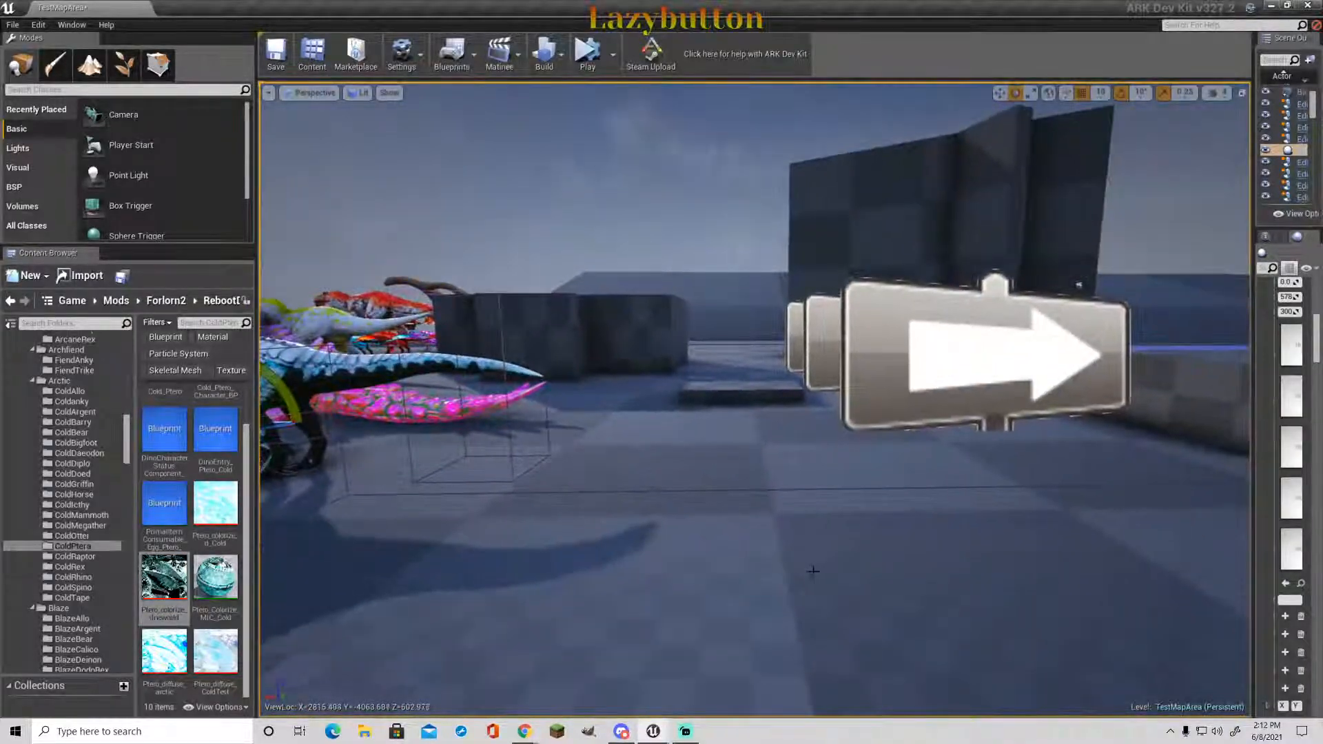
pyautogui.click(61, 588)
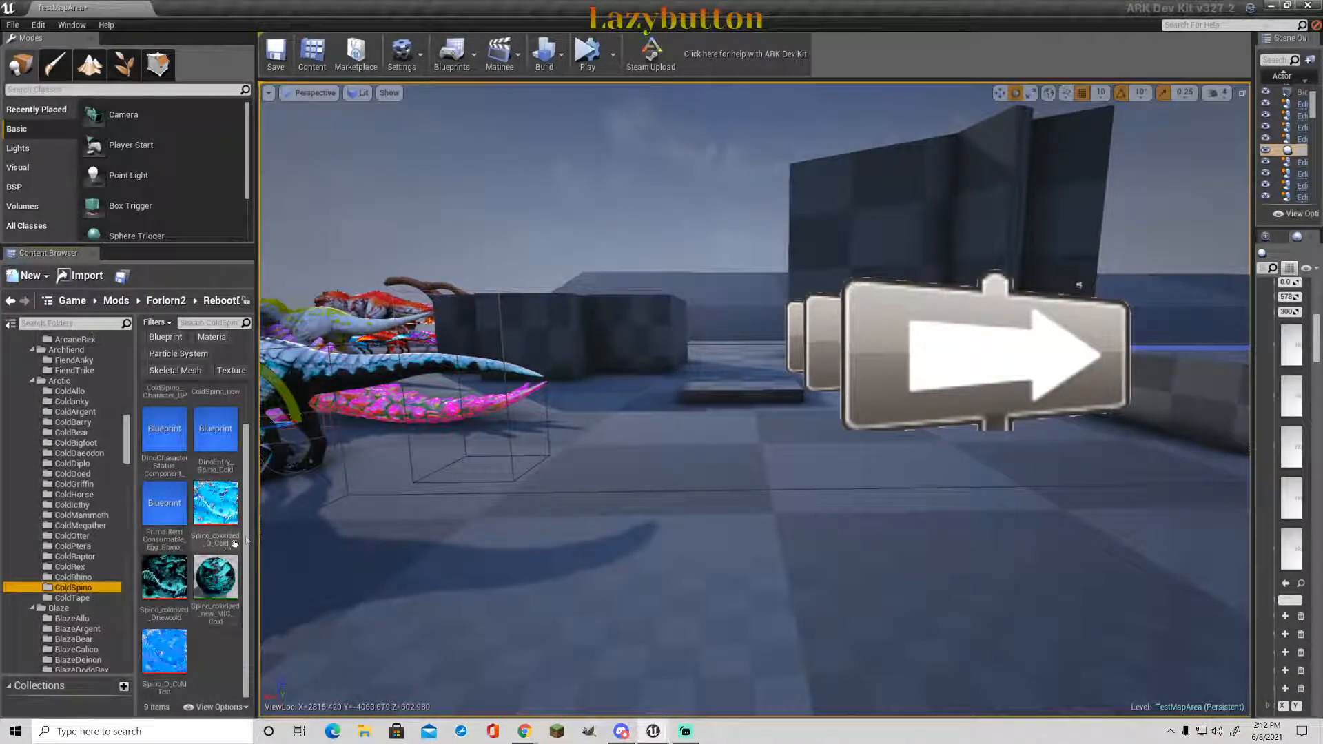
pyautogui.moveTo(1079, 285); pyautogui.dragTo(1020, 342, button='right')
pyautogui.scroll(2, 221, 515)
pyautogui.moveTo(164, 408); pyautogui.dragTo(986, 338)
pyautogui.moveTo(965, 374); pyautogui.dragTo(997, 283, button='right')
pyautogui.click(963, 374)
pyautogui.moveTo(965, 374); pyautogui.dragTo(1002, 458, button='right')
pyautogui.press('a')
pyautogui.moveTo(900, 559); pyautogui.dragTo(958, 547, button='right')
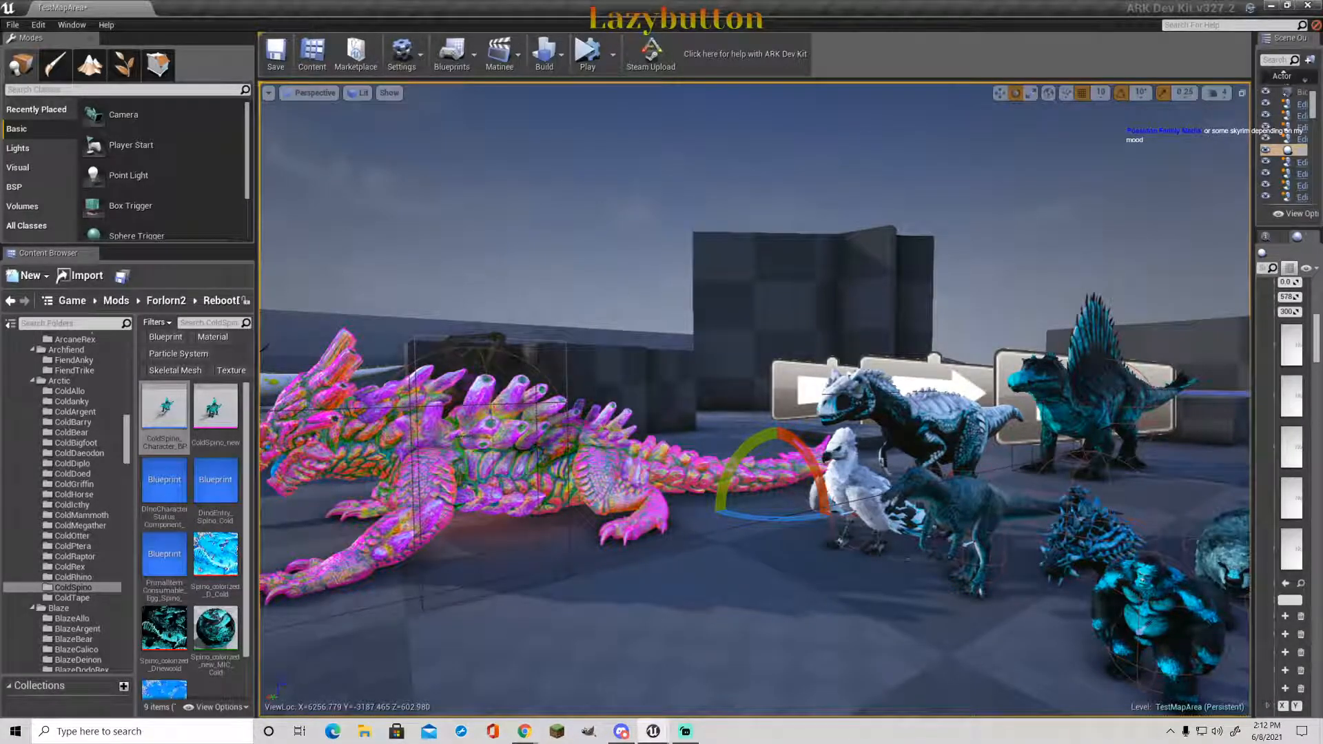
# - Place BlazeWyvern_Character_BP_Fire from the BlazeWyvern folder on the open floor near the large ramp and view it from the side
pyautogui.moveTo(754, 399); pyautogui.dragTo(1102, 468, button='right')
pyautogui.press('w')
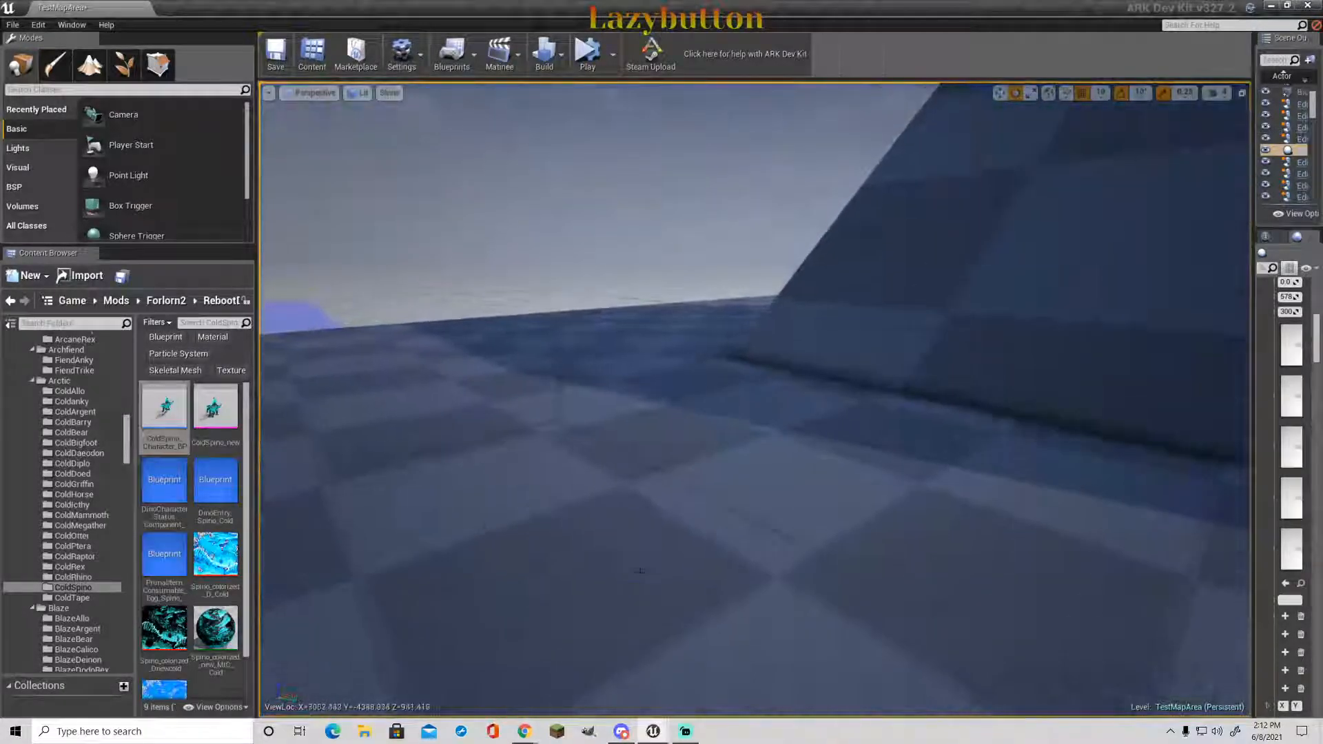
pyautogui.scroll(-3, 90, 510)
pyautogui.scroll(-10, 90, 512)
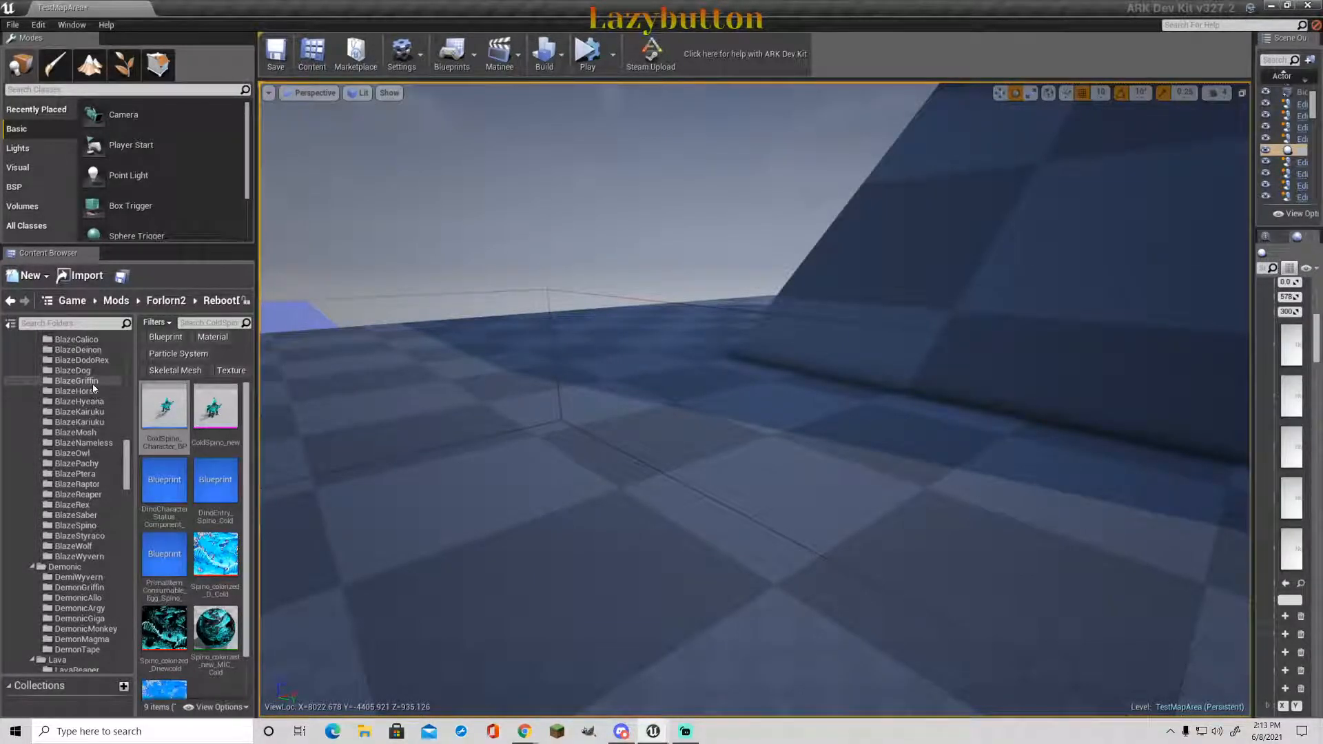
pyautogui.scroll(1, 96, 372)
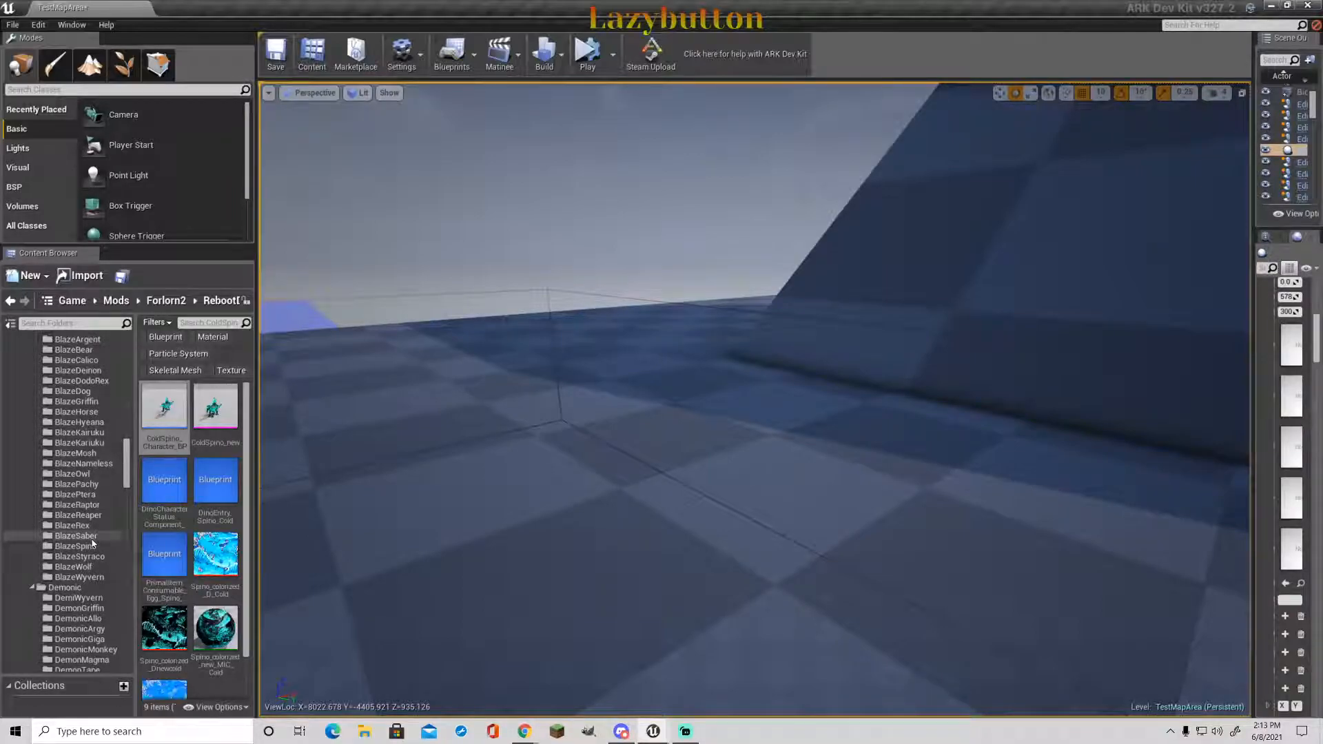
pyautogui.moveTo(216, 412); pyautogui.dragTo(598, 548)
pyautogui.moveTo(597, 222); pyautogui.dragTo(248, 190, button='right')
pyautogui.press('d')
pyautogui.press('w')
pyautogui.press('d')
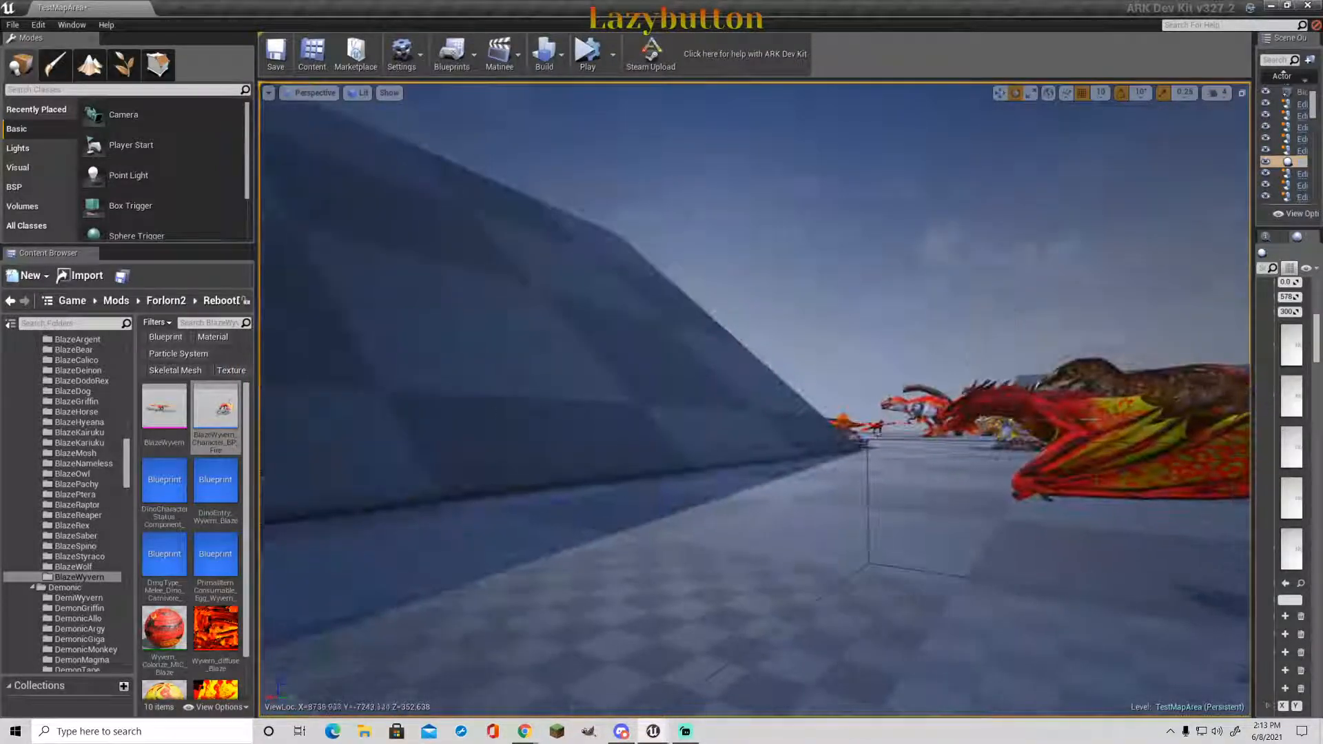
# - Place Demonic_Monkey_Character_BP from the DemonicMonkey folder on the floor in front of the blaze wyvern
pyautogui.scroll(-4, 78, 555)
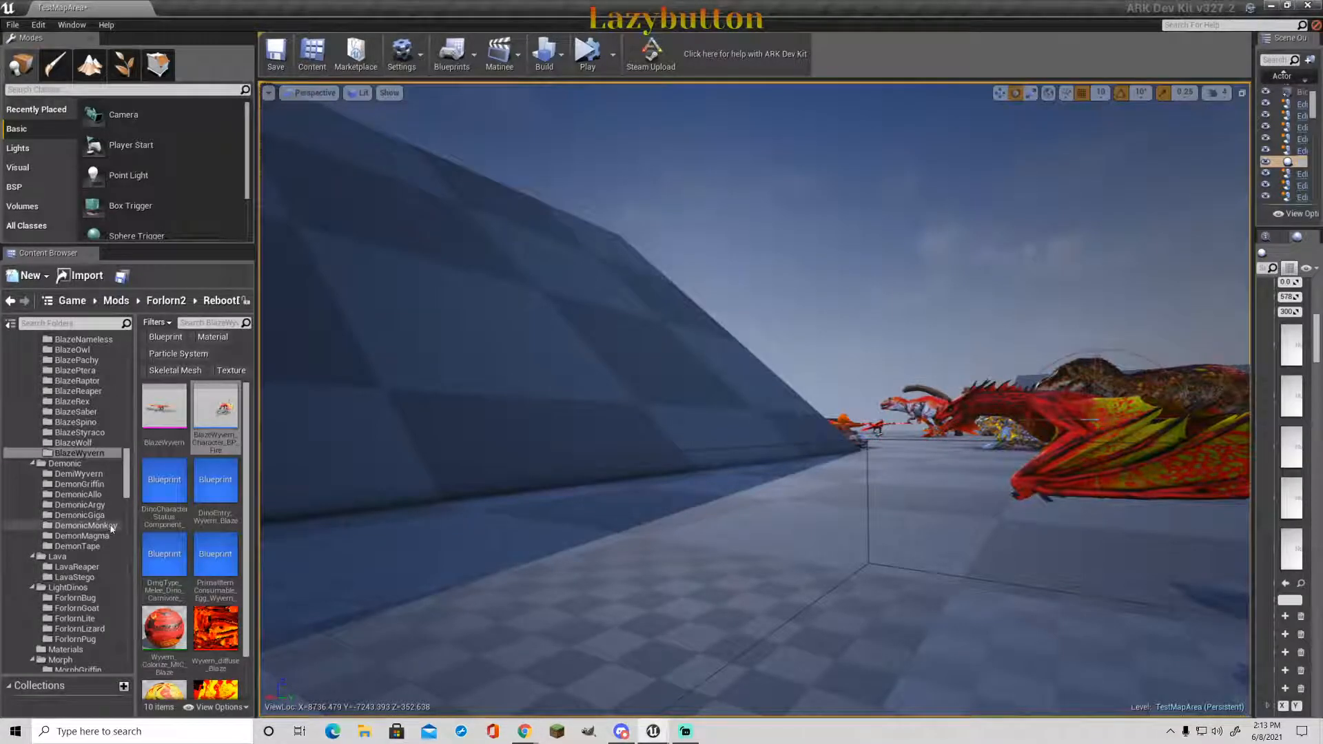
pyautogui.scroll(-2, 111, 527)
pyautogui.click(95, 465)
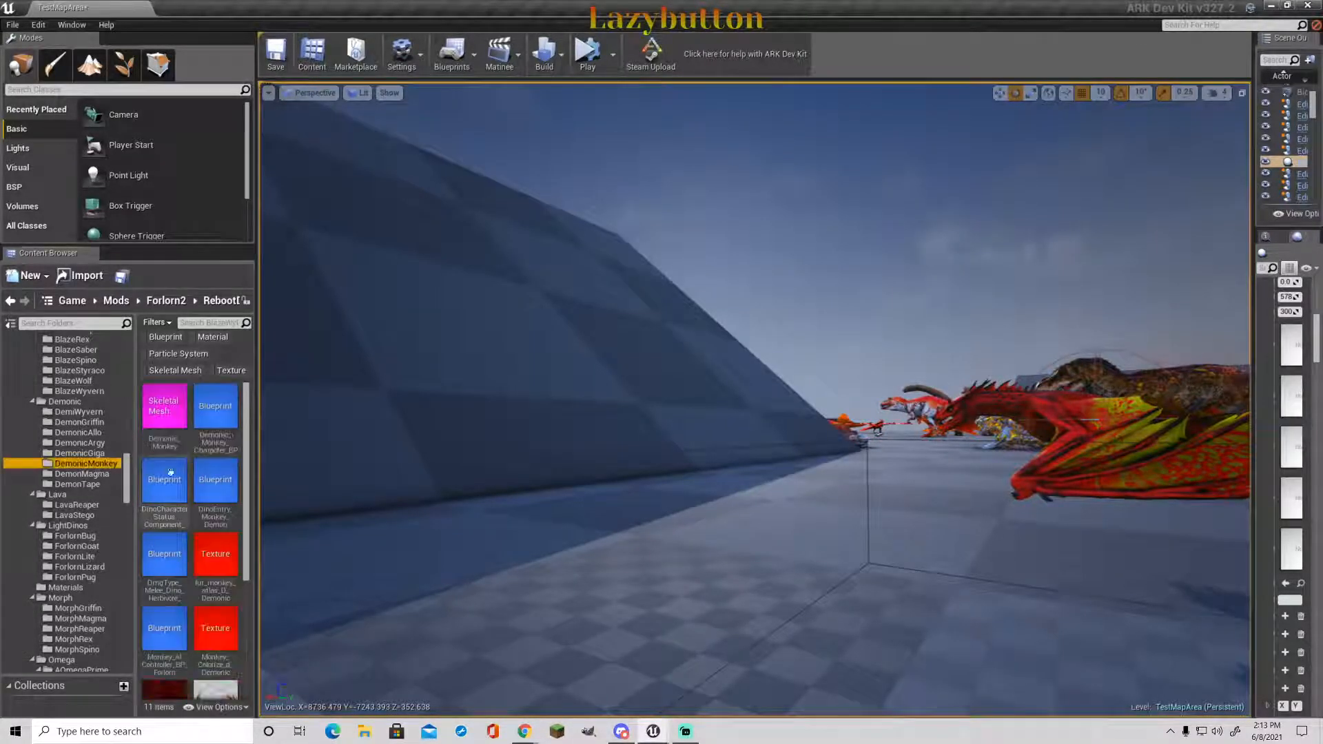
pyautogui.moveTo(216, 413); pyautogui.dragTo(478, 552)
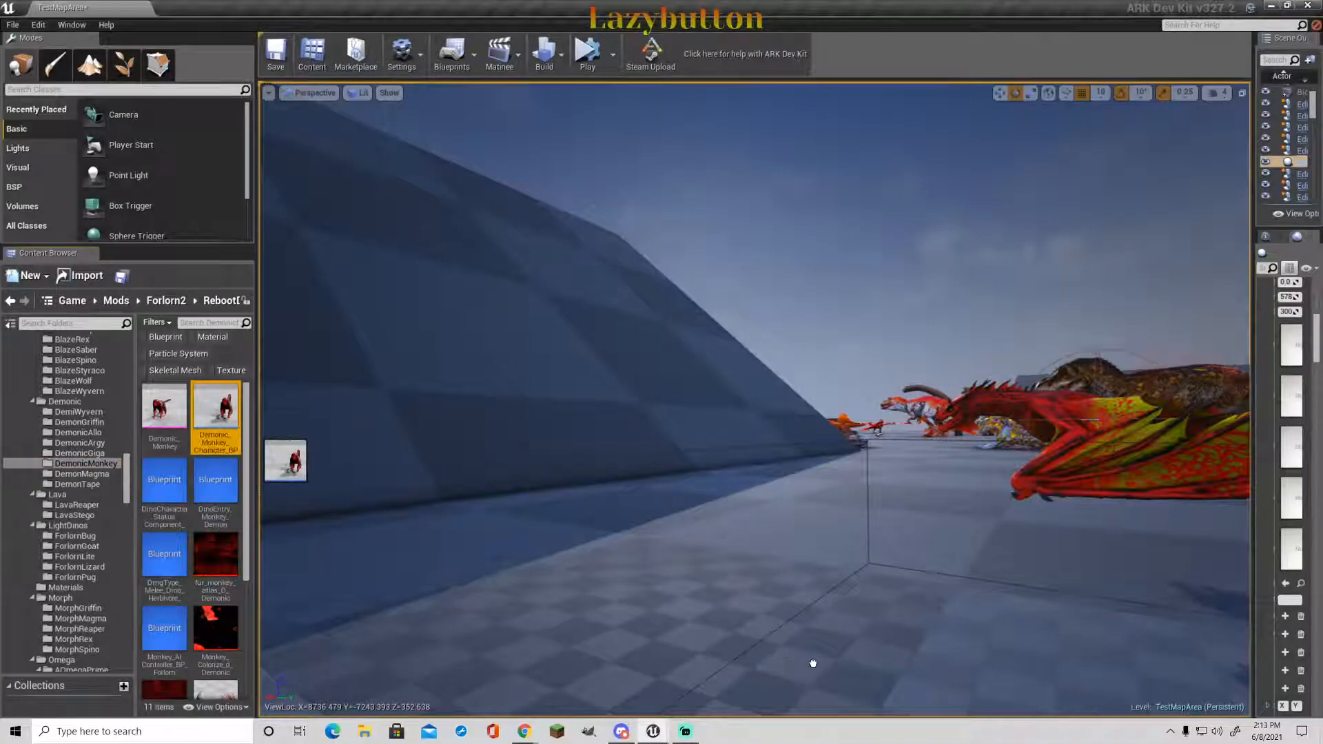
pyautogui.moveTo(813, 662); pyautogui.dragTo(813, 662)
pyautogui.click(844, 335)
# - Delete the multicoloured blue spino standing alone near the low grey block
pyautogui.moveTo(869, 396); pyautogui.dragTo(771, 413, button='right')
pyautogui.press('a')
pyautogui.press('w')
pyautogui.press('w')
pyautogui.press('w')
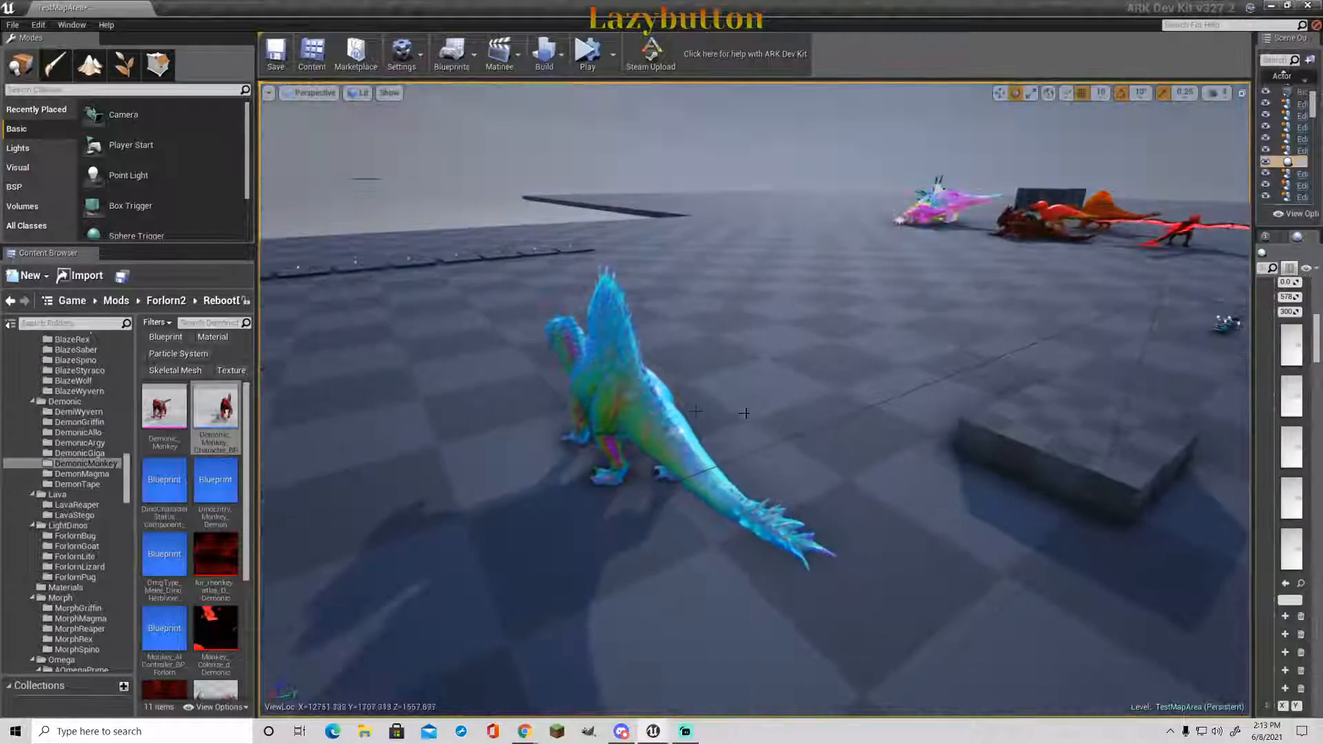
pyautogui.click(629, 407)
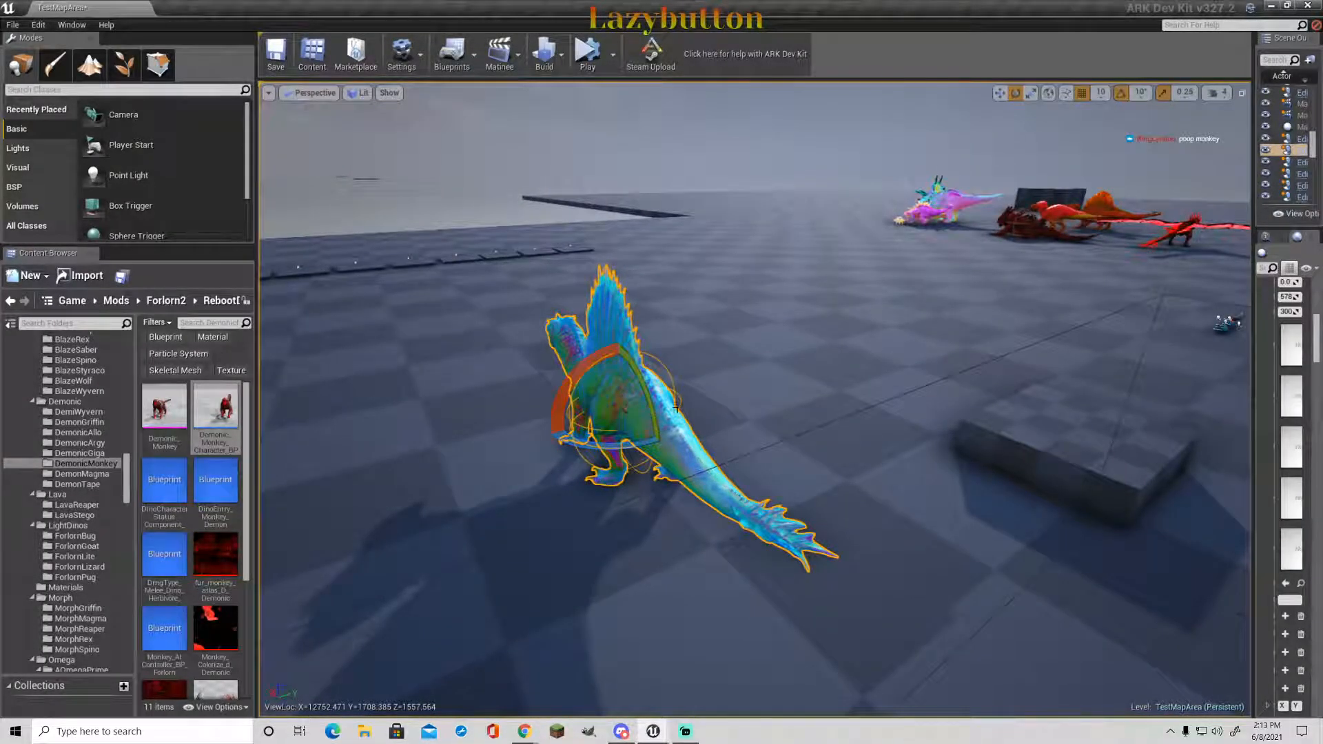
pyautogui.press('Delete')
# - Delete the small pink ankylo beside the large ankylo and the horned dinos
pyautogui.moveTo(690, 426); pyautogui.dragTo(659, 483, button='right')
pyautogui.press('w')
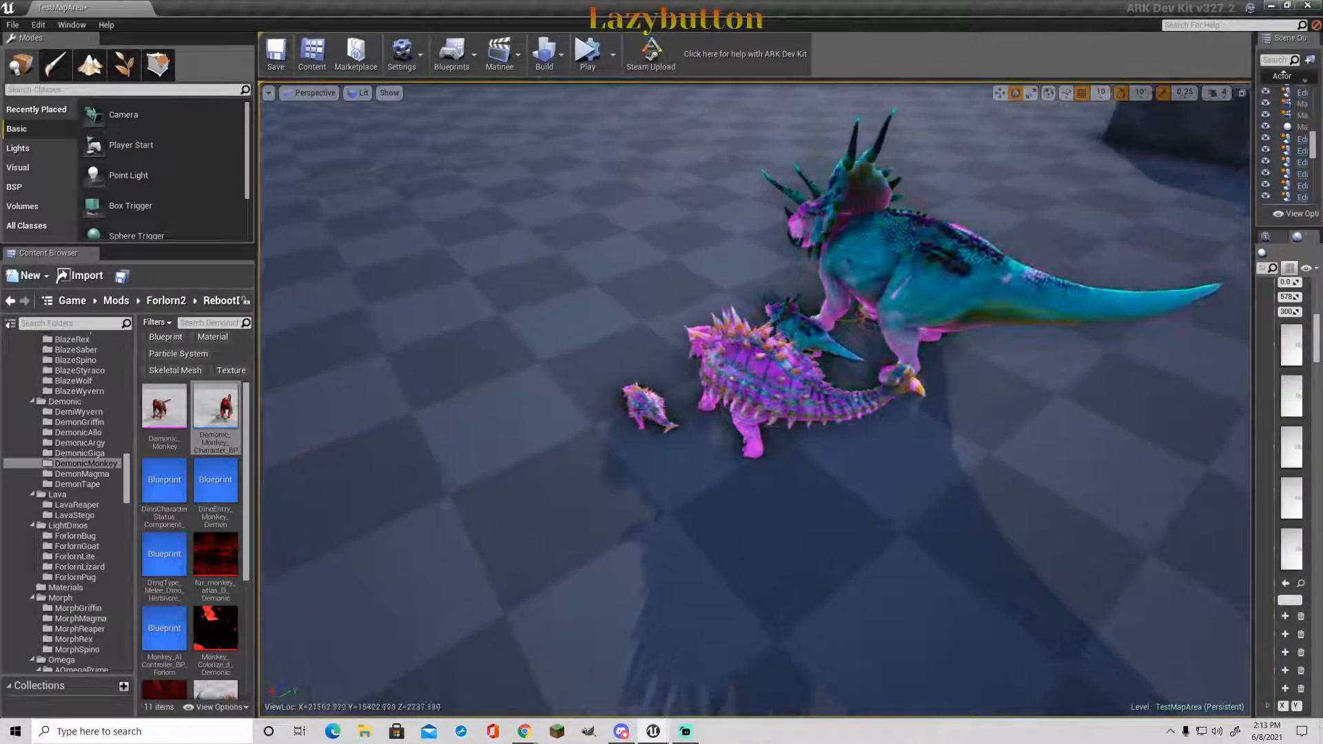
pyautogui.click(645, 409)
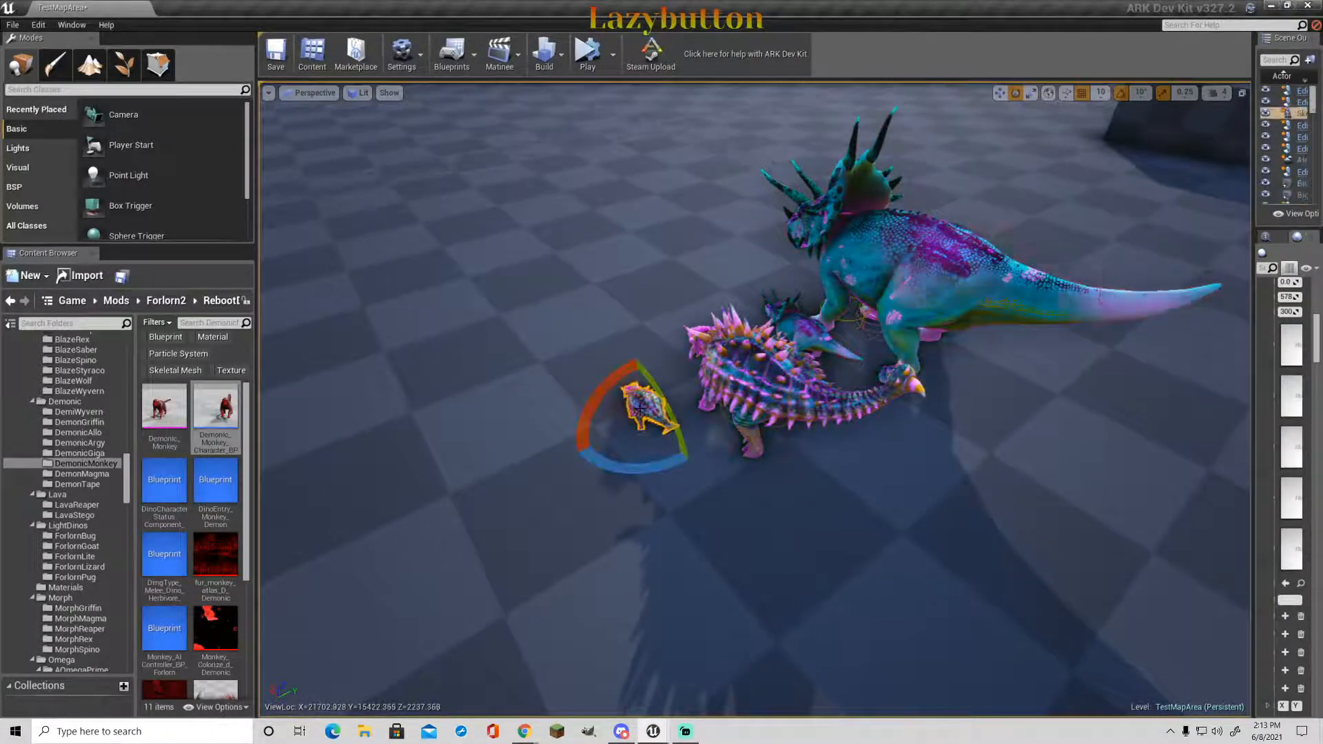
pyautogui.press('Delete')
# - Delete the large pink ankylo, both horned dinos, the orange spino, the red beaked dino, the dark wyvern and the black-and-red creature together
pyautogui.click(748, 371)
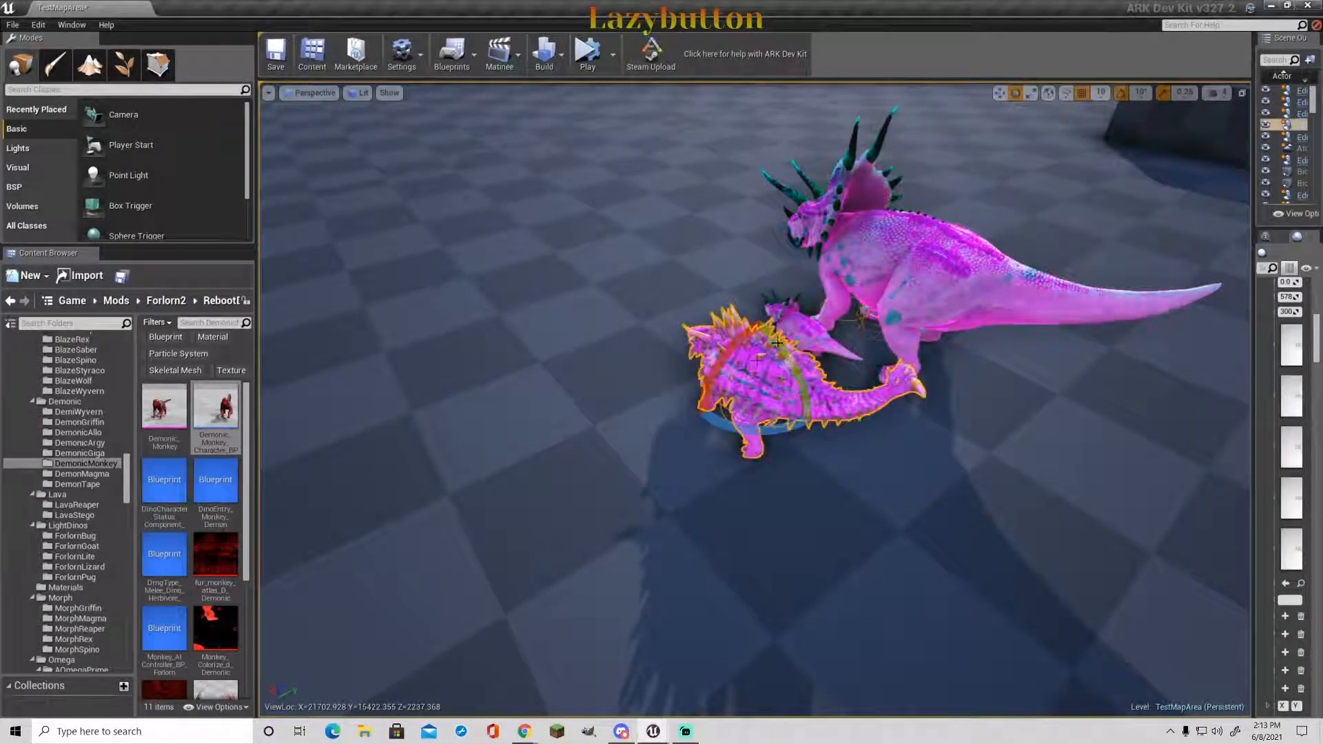
pyautogui.moveTo(802, 332); pyautogui.dragTo(802, 332)
pyautogui.keyDown('ctrl'); pyautogui.click(830, 344); pyautogui.keyUp('ctrl')
pyautogui.keyDown('ctrl'); pyautogui.click(902, 276); pyautogui.keyUp('ctrl')
pyautogui.moveTo(903, 275); pyautogui.dragTo(1078, 248, button='right')
pyautogui.keyDown('ctrl'); pyautogui.click(792, 313); pyautogui.keyUp('ctrl')
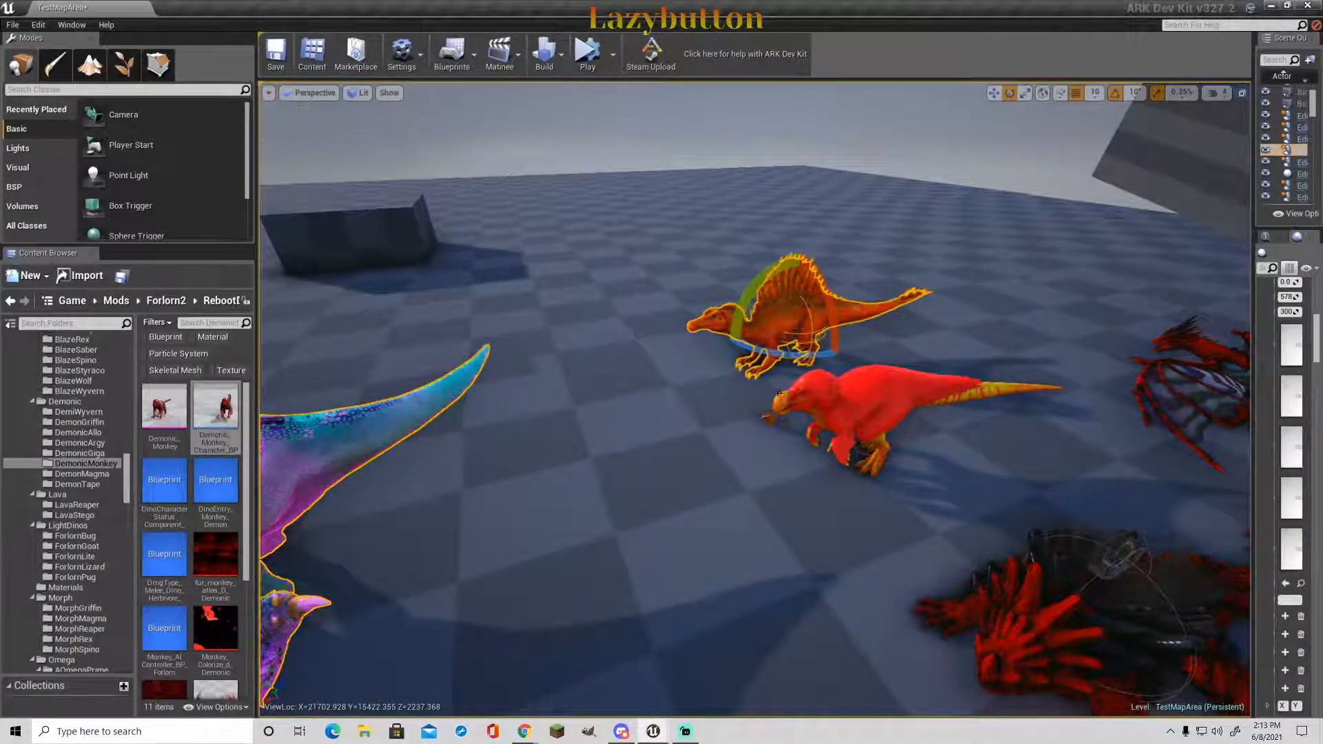
pyautogui.keyDown('ctrl'); pyautogui.click(768, 416); pyautogui.keyUp('ctrl')
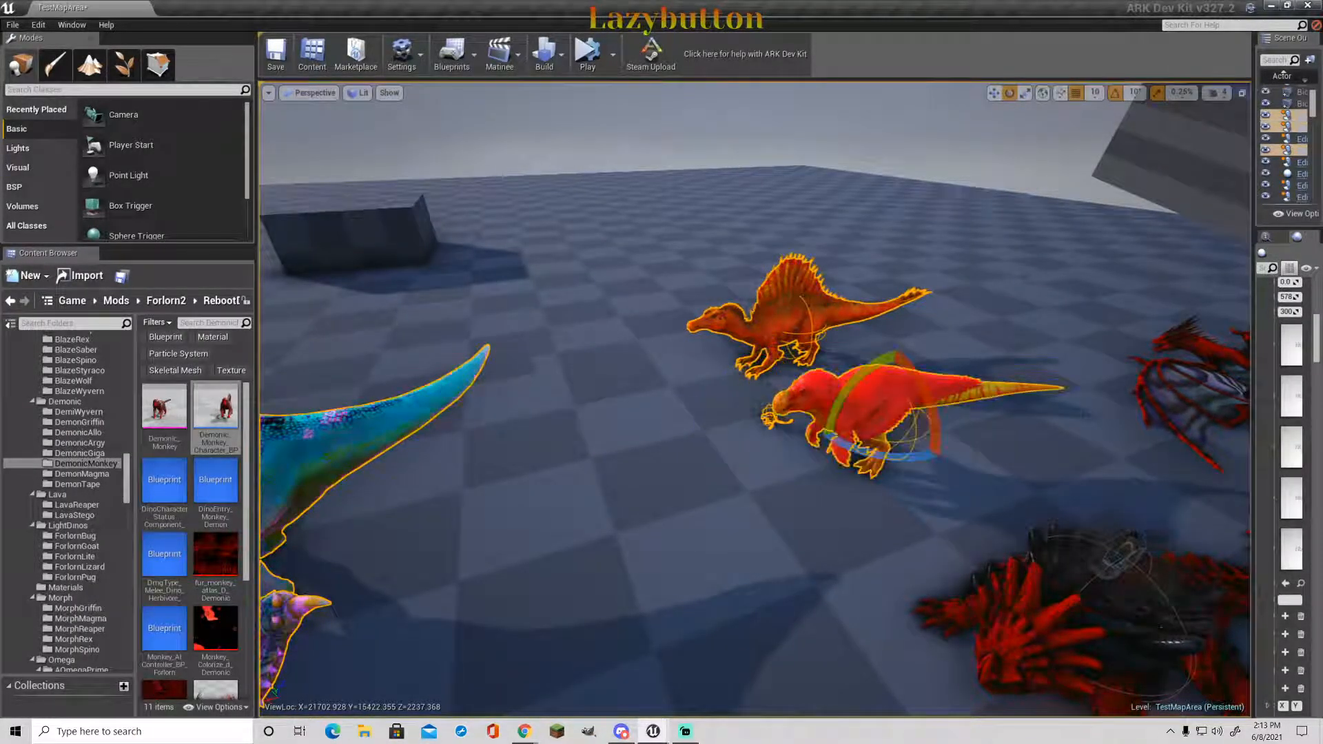
pyautogui.keyDown('ctrl'); pyautogui.click(1195, 386); pyautogui.keyUp('ctrl')
pyautogui.moveTo(1195, 385); pyautogui.dragTo(1302, 469, button='right')
pyautogui.keyDown('ctrl'); pyautogui.click(737, 344); pyautogui.keyUp('ctrl')
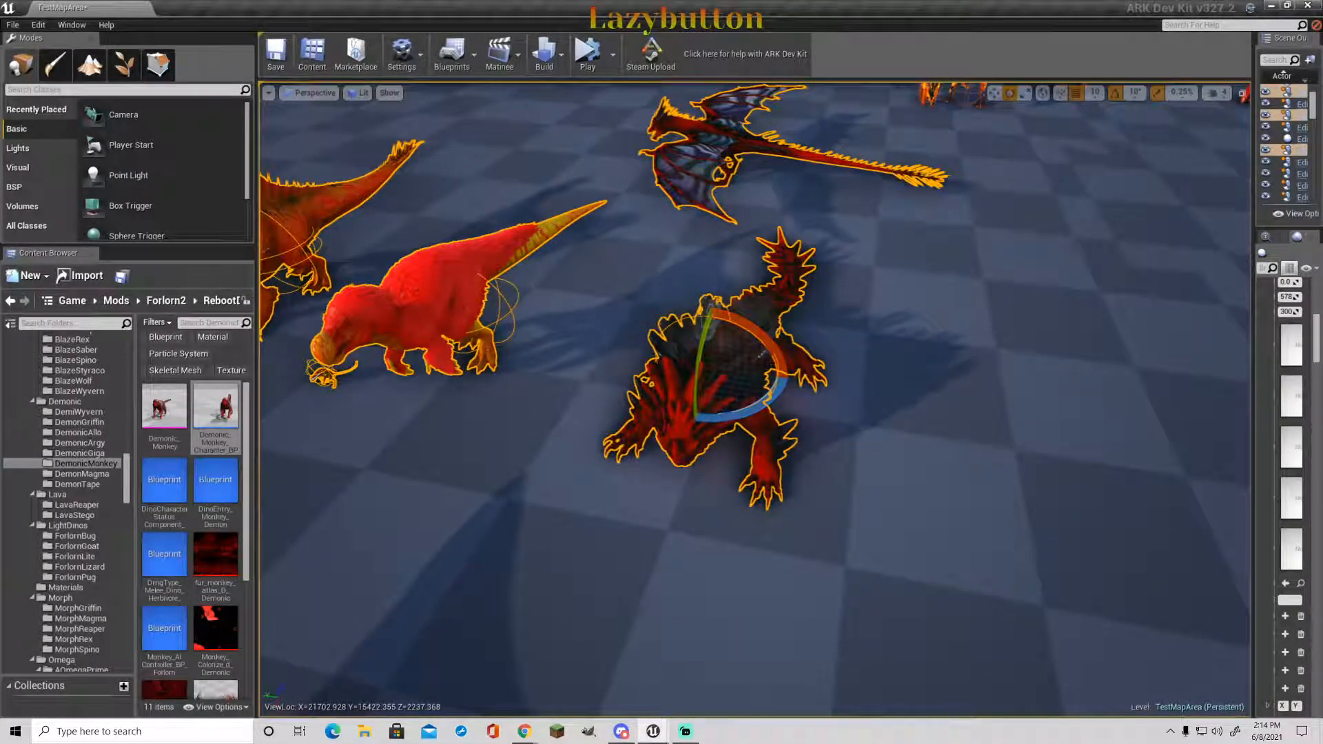
pyautogui.press('Delete')
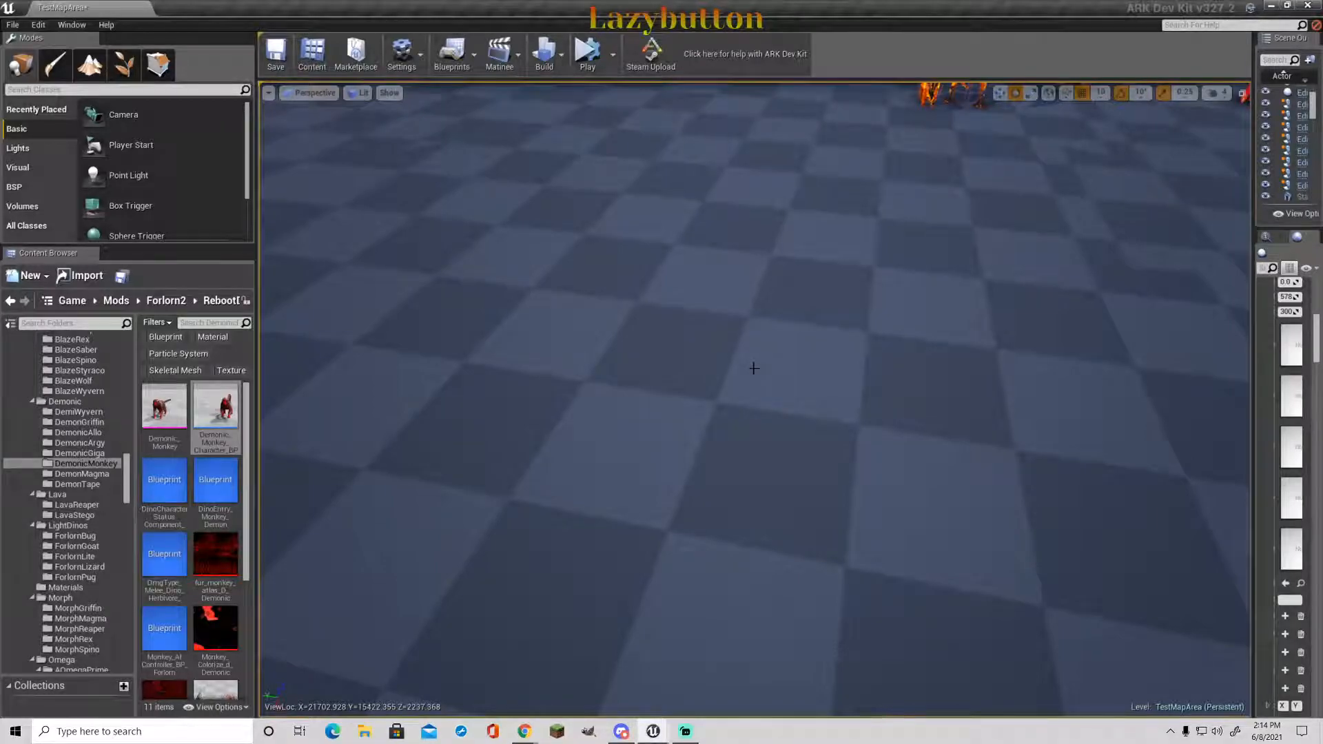
# - Select the fiery stego, the two brown long-necked dinos and the large red-and-white dino together
pyautogui.moveTo(738, 344); pyautogui.dragTo(449, 328, button='right')
pyautogui.press('w')
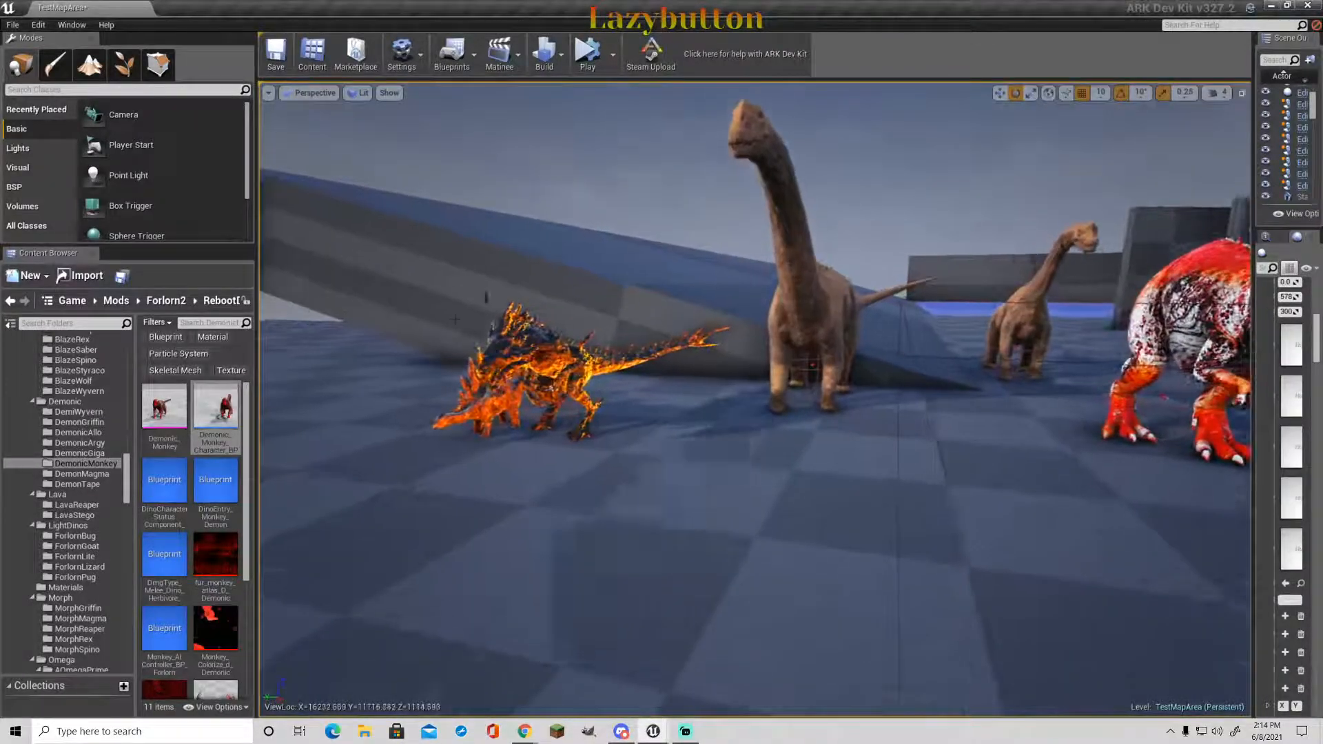
pyautogui.click(493, 415)
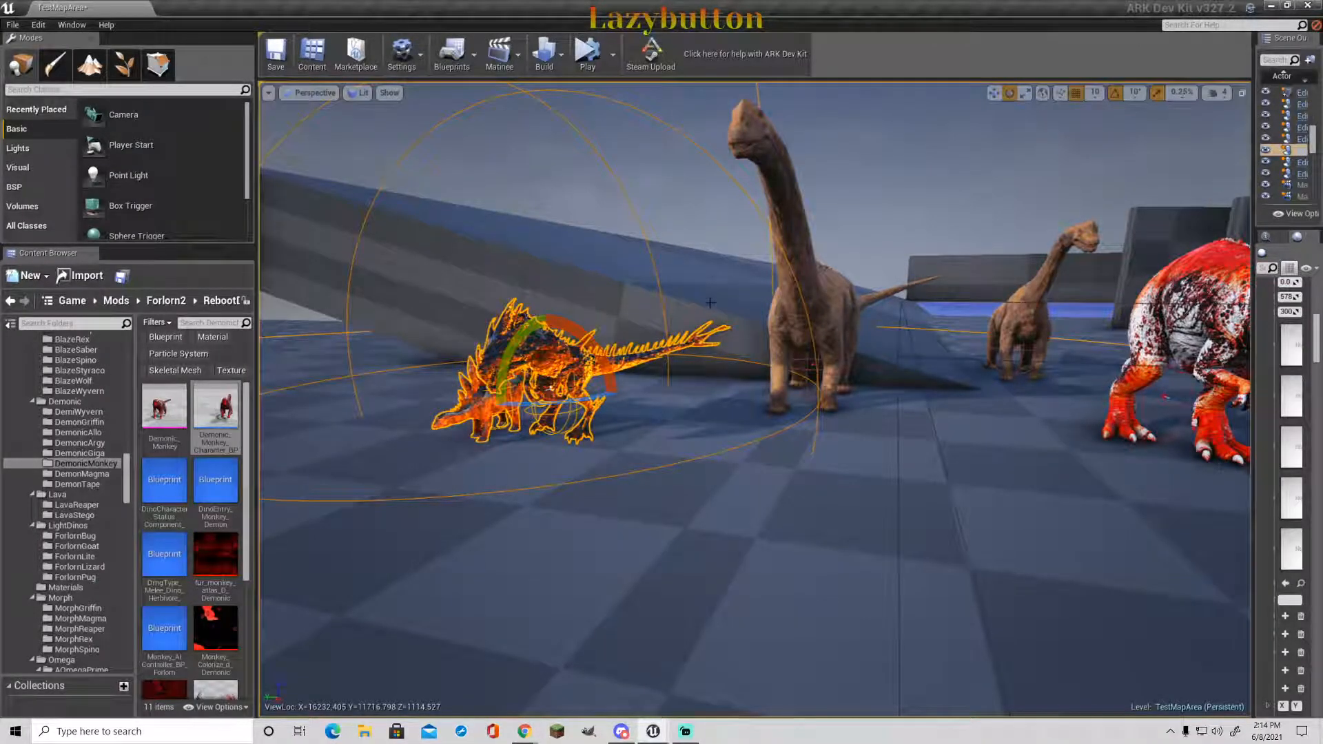
pyautogui.press('w')
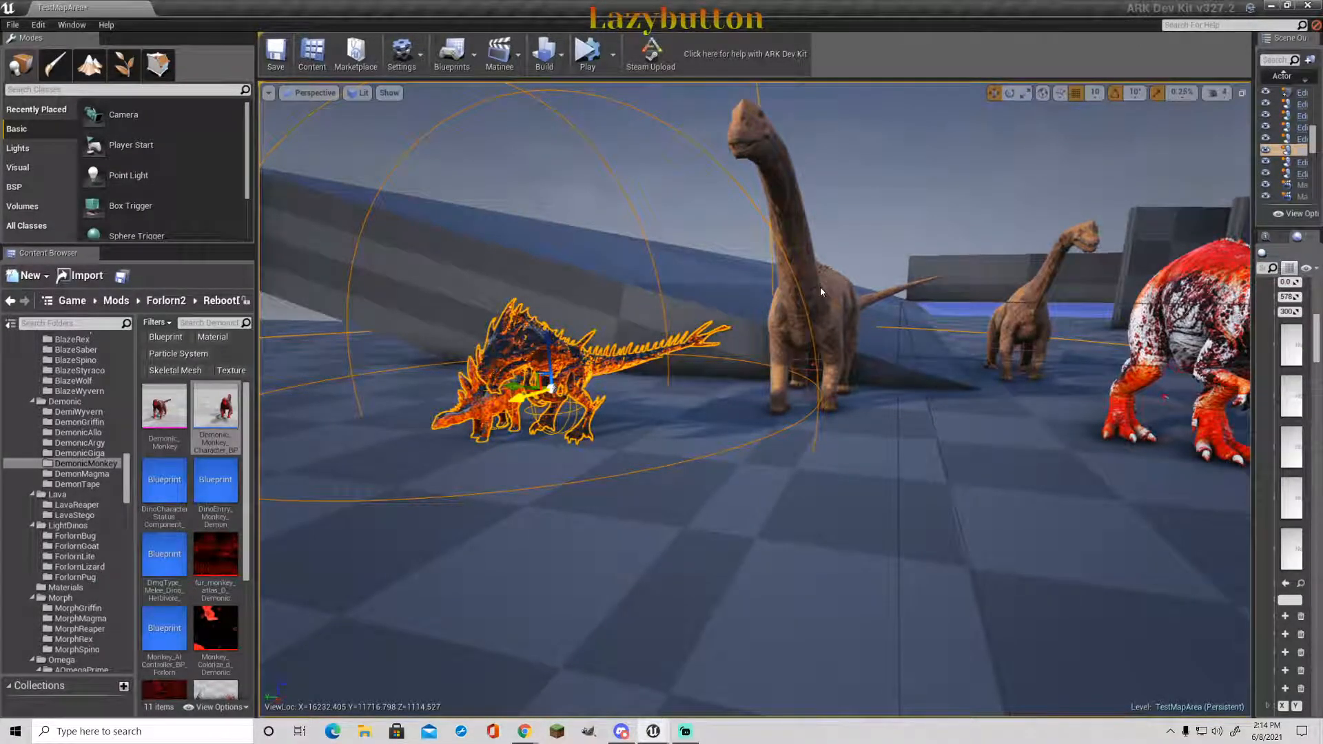
pyautogui.keyDown('ctrl'); pyautogui.click(820, 287); pyautogui.keyUp('ctrl')
pyautogui.keyDown('ctrl'); pyautogui.click(1032, 301); pyautogui.keyUp('ctrl')
pyautogui.keyDown('ctrl'); pyautogui.click(1177, 313); pyautogui.keyUp('ctrl')
# - Add the five small teal creatures in front of the red-and-white dino to the selection
pyautogui.moveTo(1177, 313); pyautogui.dragTo(752, 444, button='right')
pyautogui.press('w')
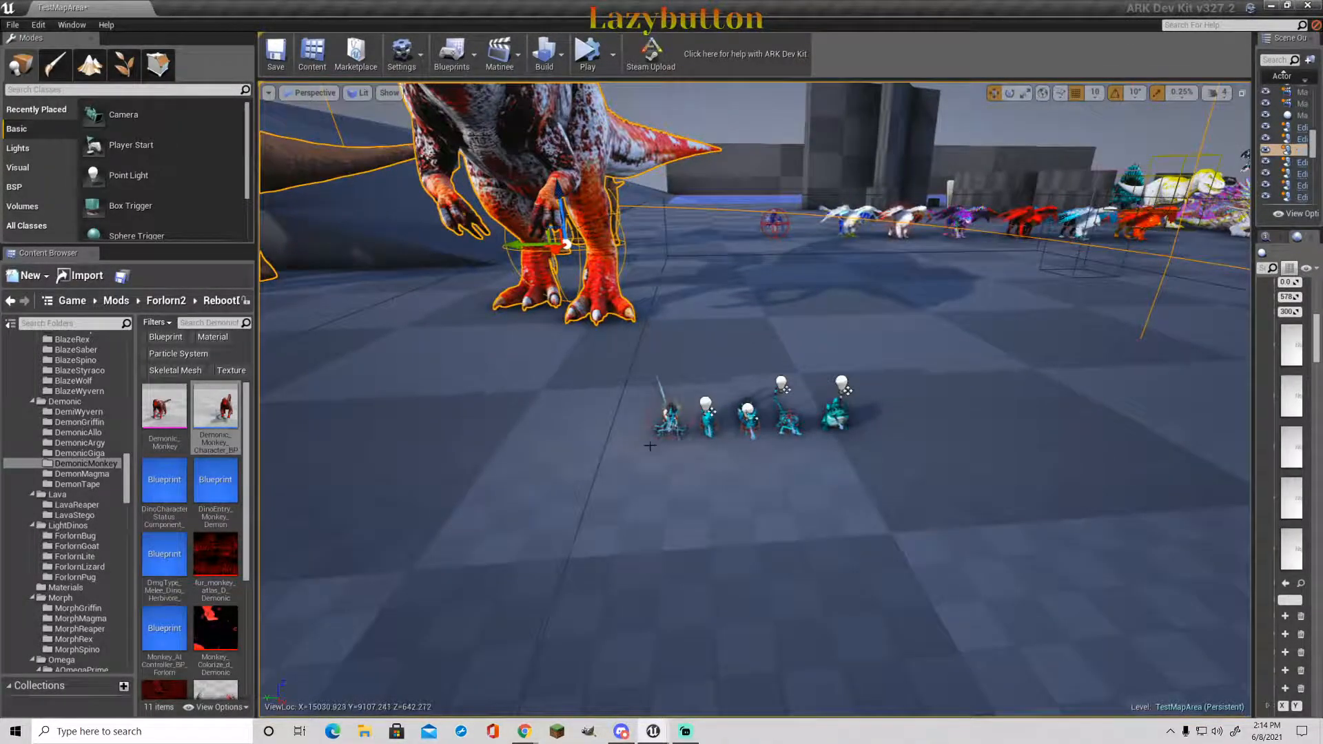
pyautogui.keyDown('ctrl'); pyautogui.click(672, 427); pyautogui.keyUp('ctrl')
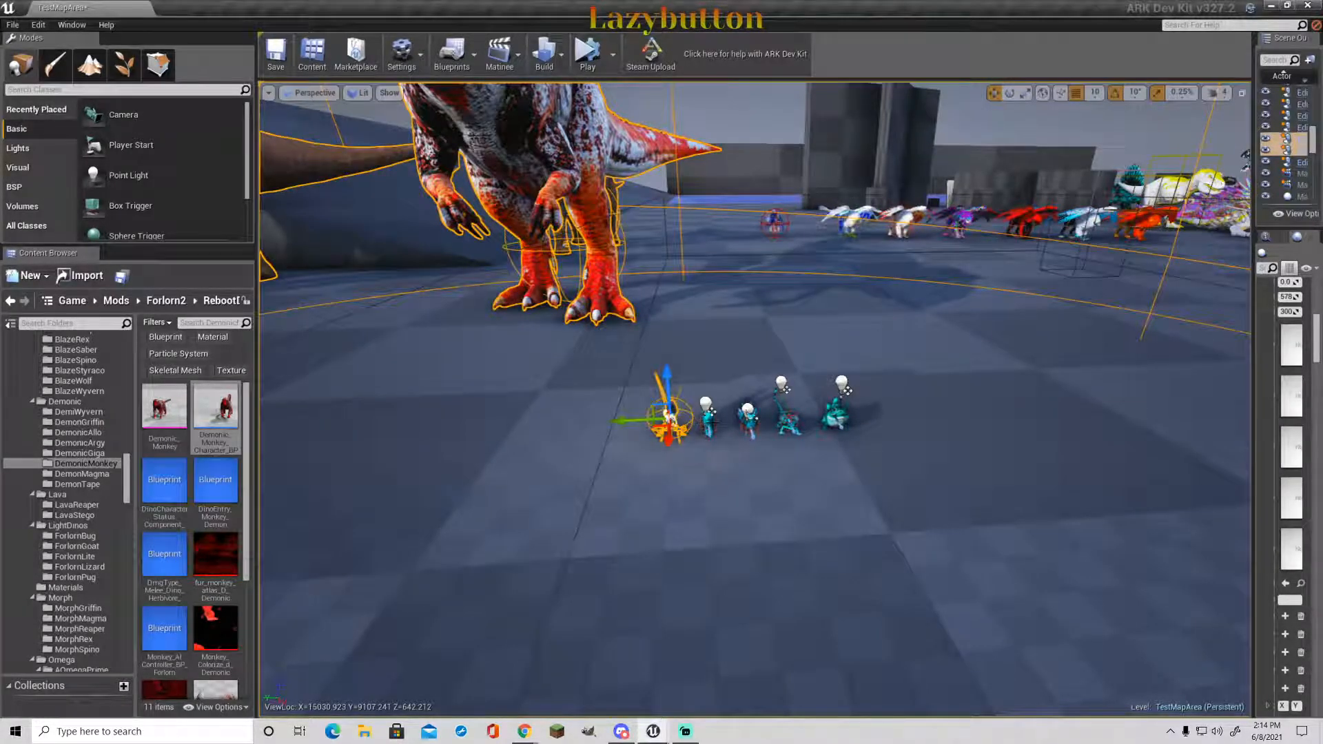
pyautogui.keyDown('ctrl'); pyautogui.click(712, 420); pyautogui.keyUp('ctrl')
pyautogui.keyDown('ctrl'); pyautogui.click(754, 422); pyautogui.keyUp('ctrl')
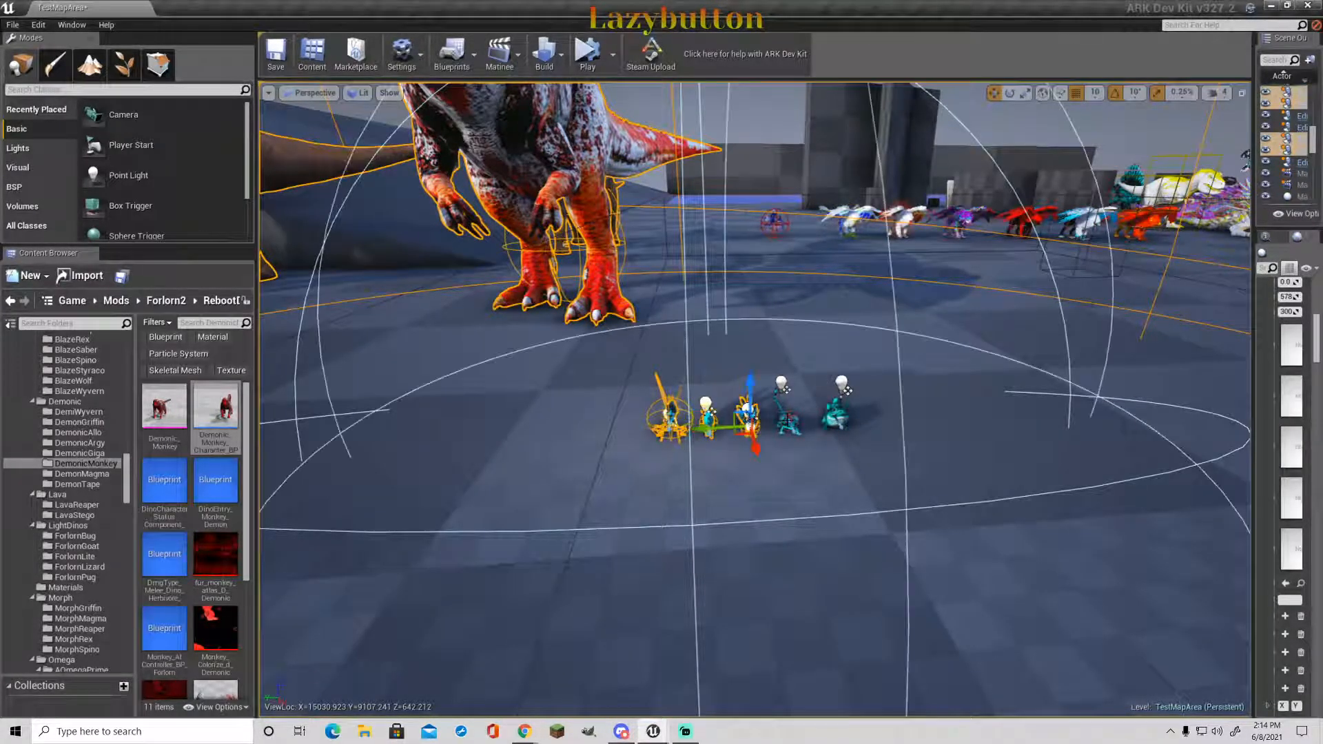
pyautogui.keyDown('ctrl'); pyautogui.click(789, 426); pyautogui.keyUp('ctrl')
pyautogui.keyDown('ctrl'); pyautogui.click(842, 418); pyautogui.keyUp('ctrl')
# - Add the row of seven winged creatures near the block walls to the selection and delete all selected creatures
pyautogui.moveTo(842, 418); pyautogui.dragTo(916, 406, button='right')
pyautogui.press('w')
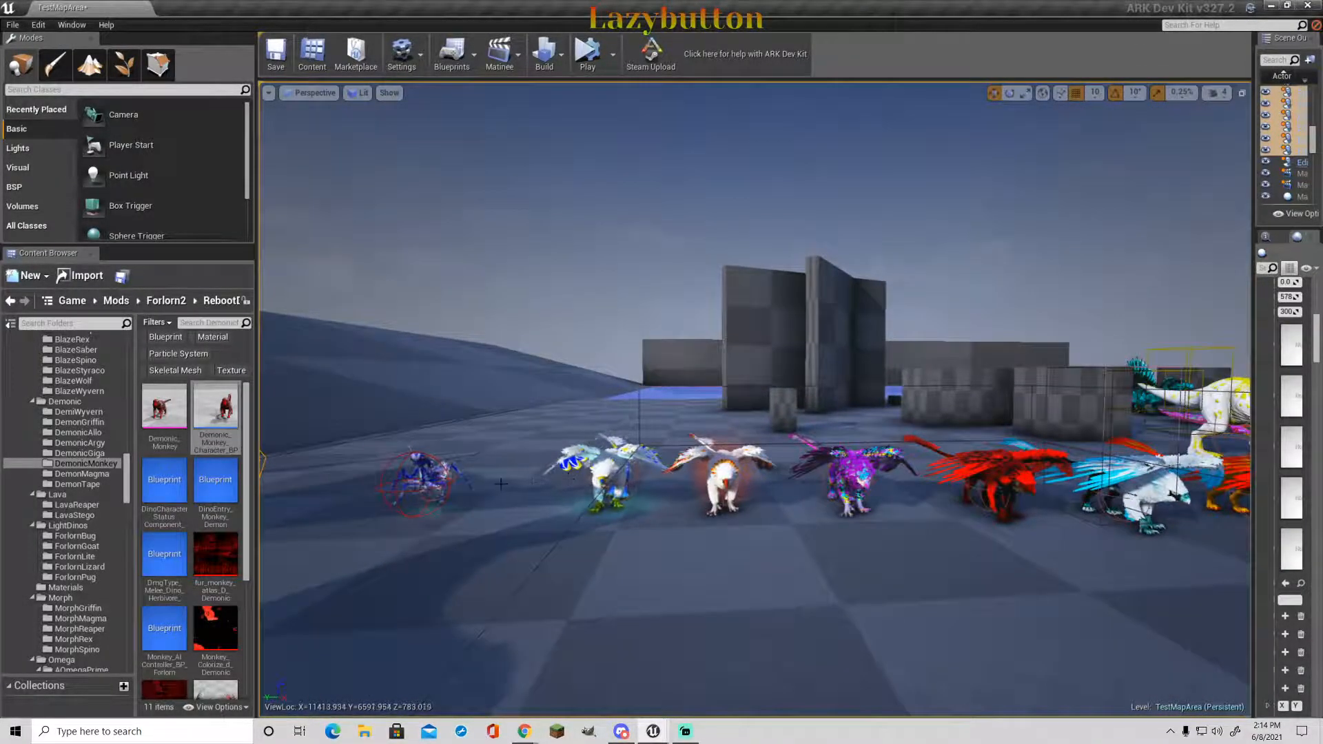
pyautogui.keyDown('ctrl'); pyautogui.click(434, 478); pyautogui.keyUp('ctrl')
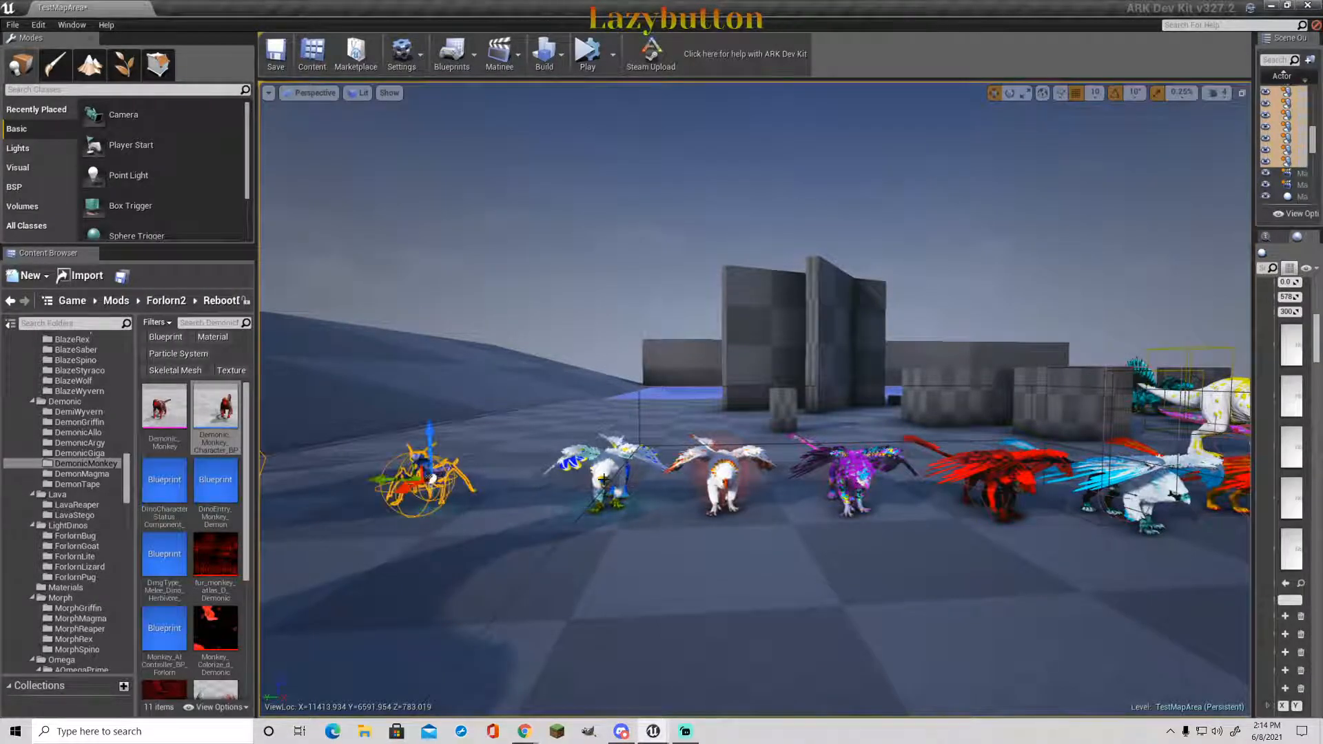
pyautogui.keyDown('ctrl'); pyautogui.click(608, 475); pyautogui.keyUp('ctrl')
pyautogui.keyDown('ctrl'); pyautogui.click(720, 475); pyautogui.keyUp('ctrl')
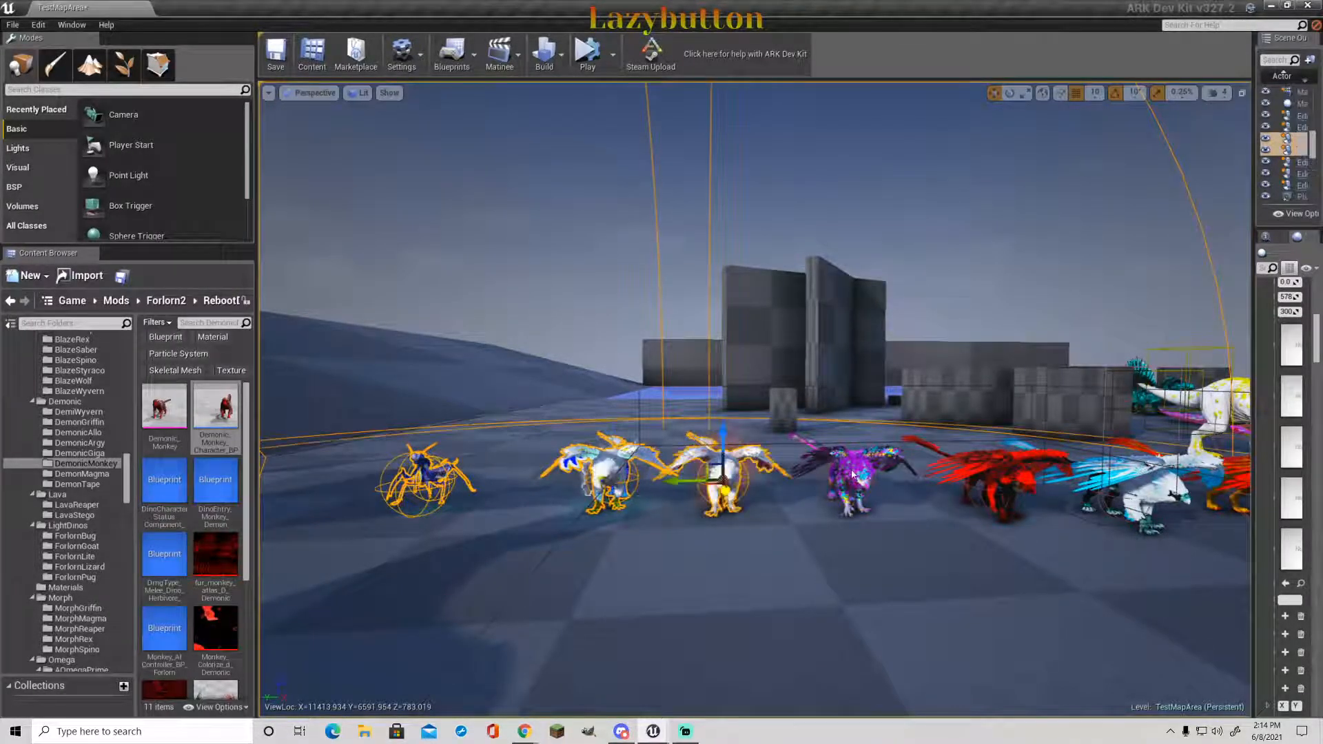
pyautogui.keyDown('ctrl'); pyautogui.click(844, 474); pyautogui.keyUp('ctrl')
pyautogui.keyDown('ctrl'); pyautogui.click(1053, 474); pyautogui.keyUp('ctrl')
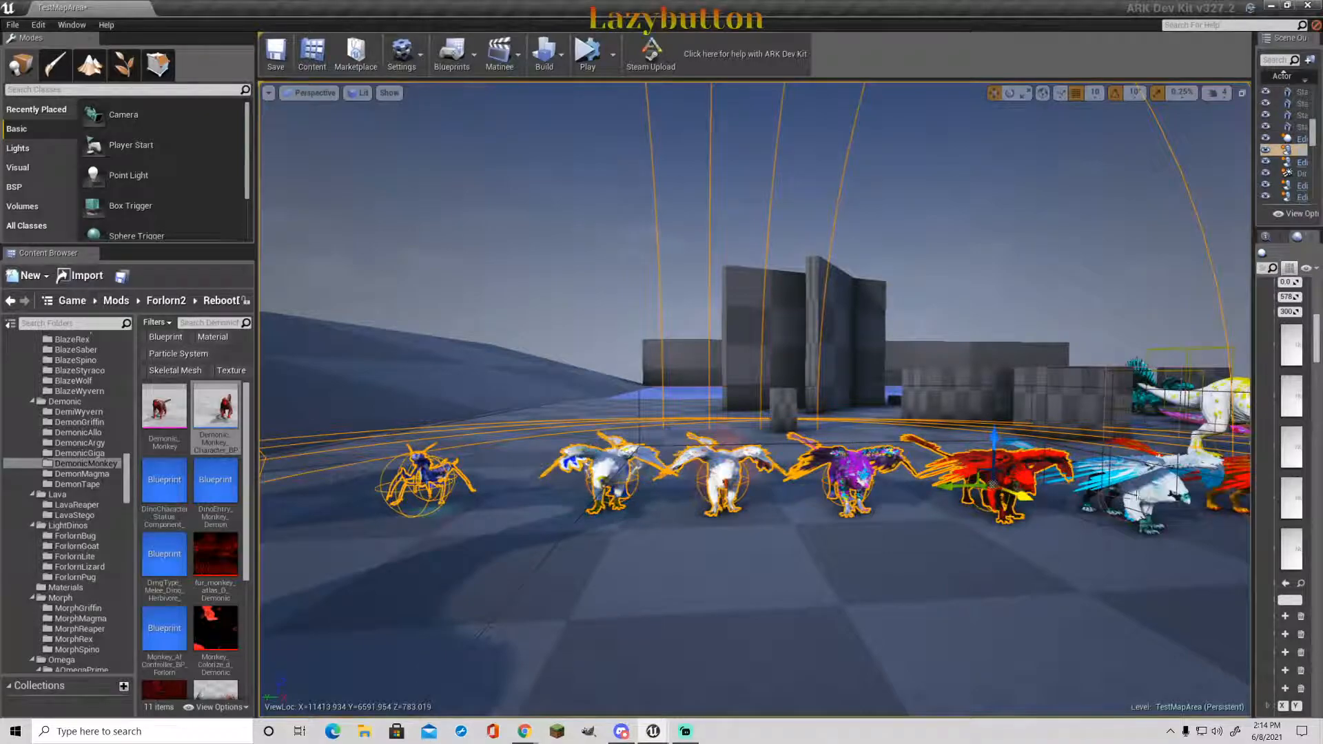
pyautogui.keyDown('ctrl'); pyautogui.click(1144, 482); pyautogui.keyUp('ctrl')
pyautogui.moveTo(1003, 563); pyautogui.dragTo(1088, 551, button='right')
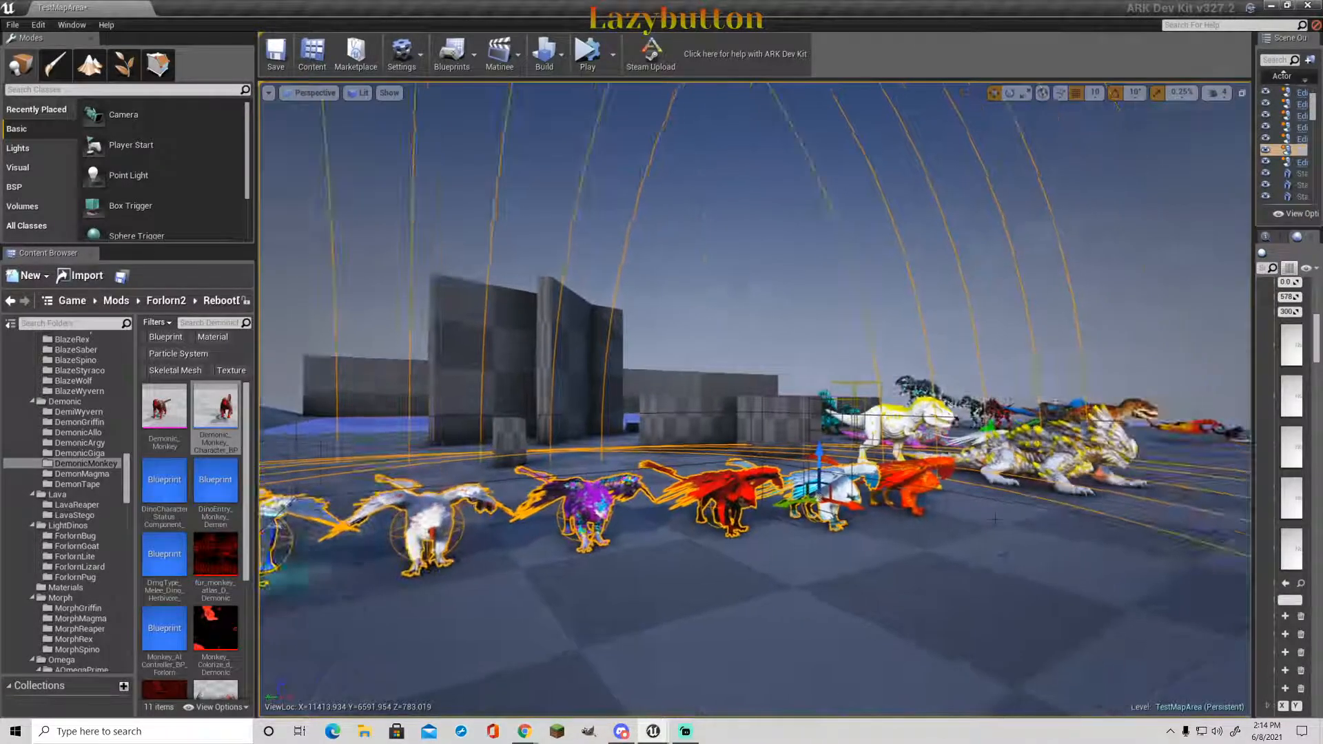
pyautogui.keyDown('ctrl'); pyautogui.click(918, 488); pyautogui.keyUp('ctrl')
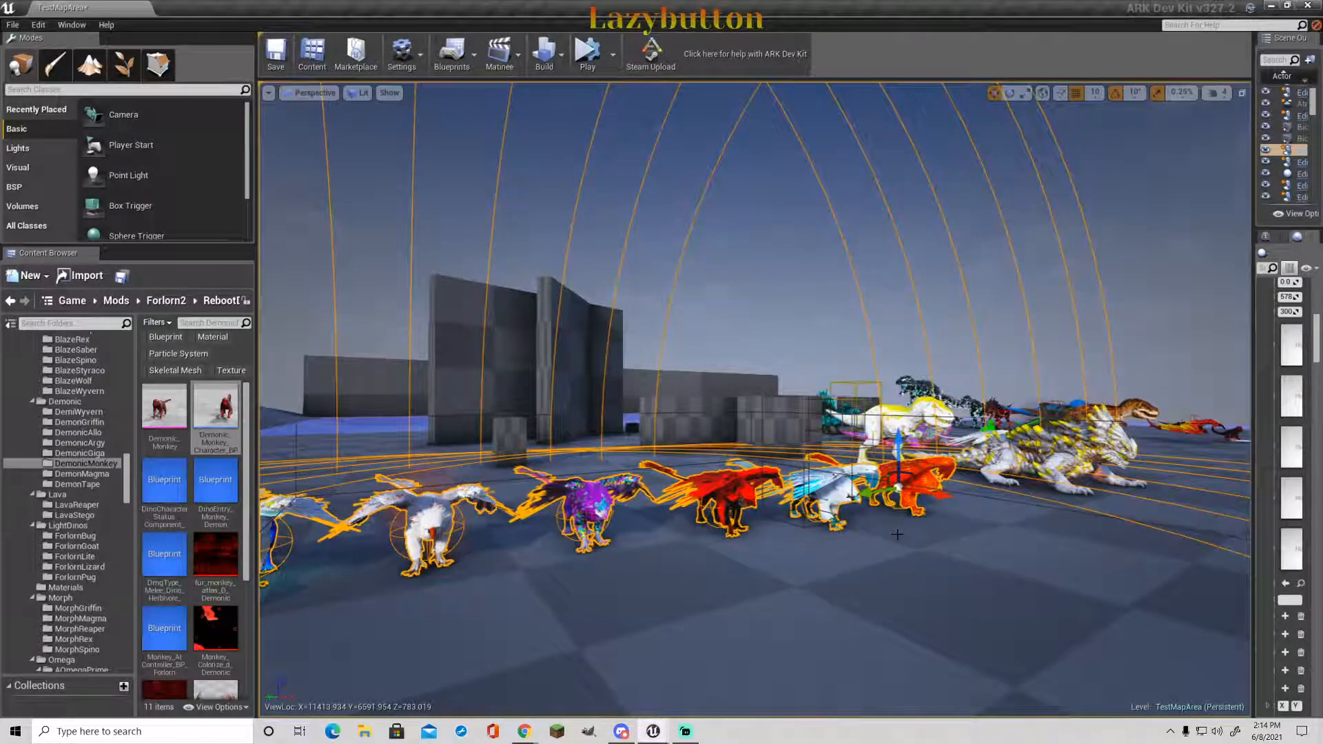
pyautogui.press('Delete')
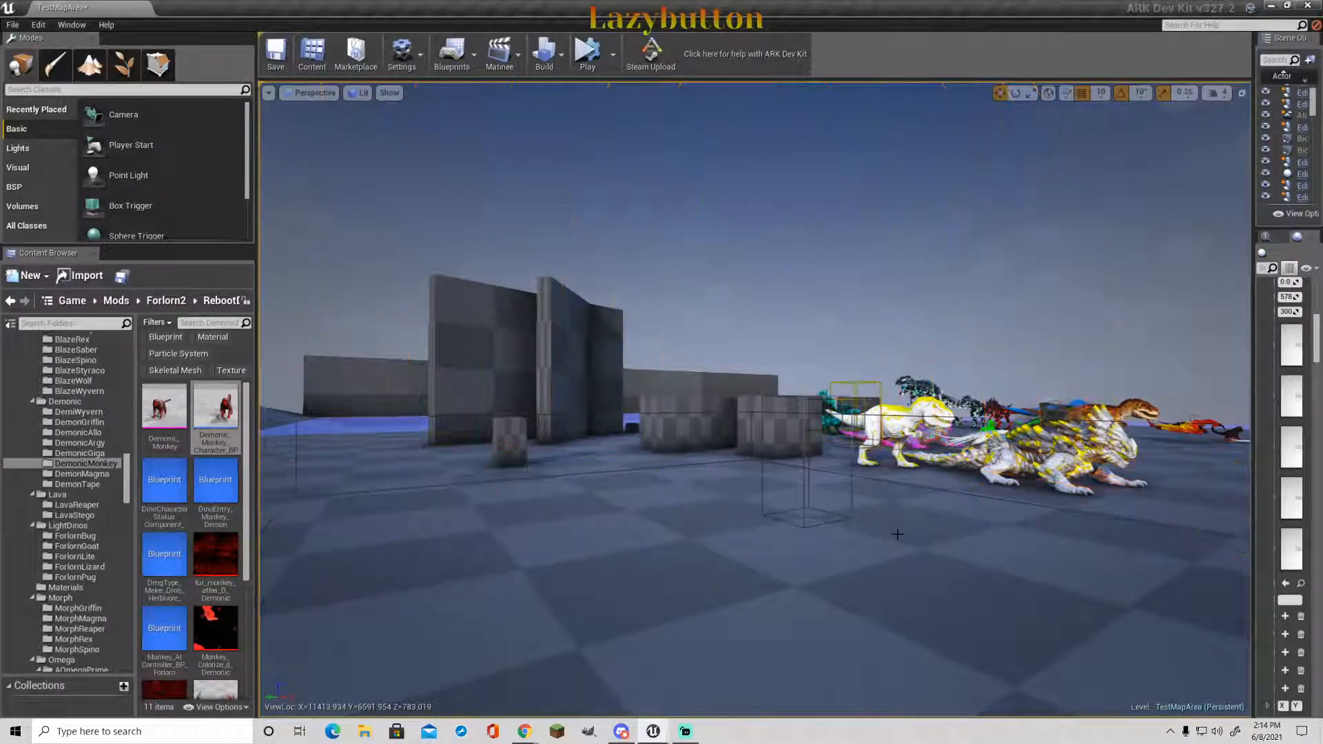
# - Select the five small white-and-red creatures together with the yellow-spiked dino, the yellow-and-white rex and the yellow-and-white griffin
pyautogui.moveTo(750, 511); pyautogui.dragTo(224, 551, button='right')
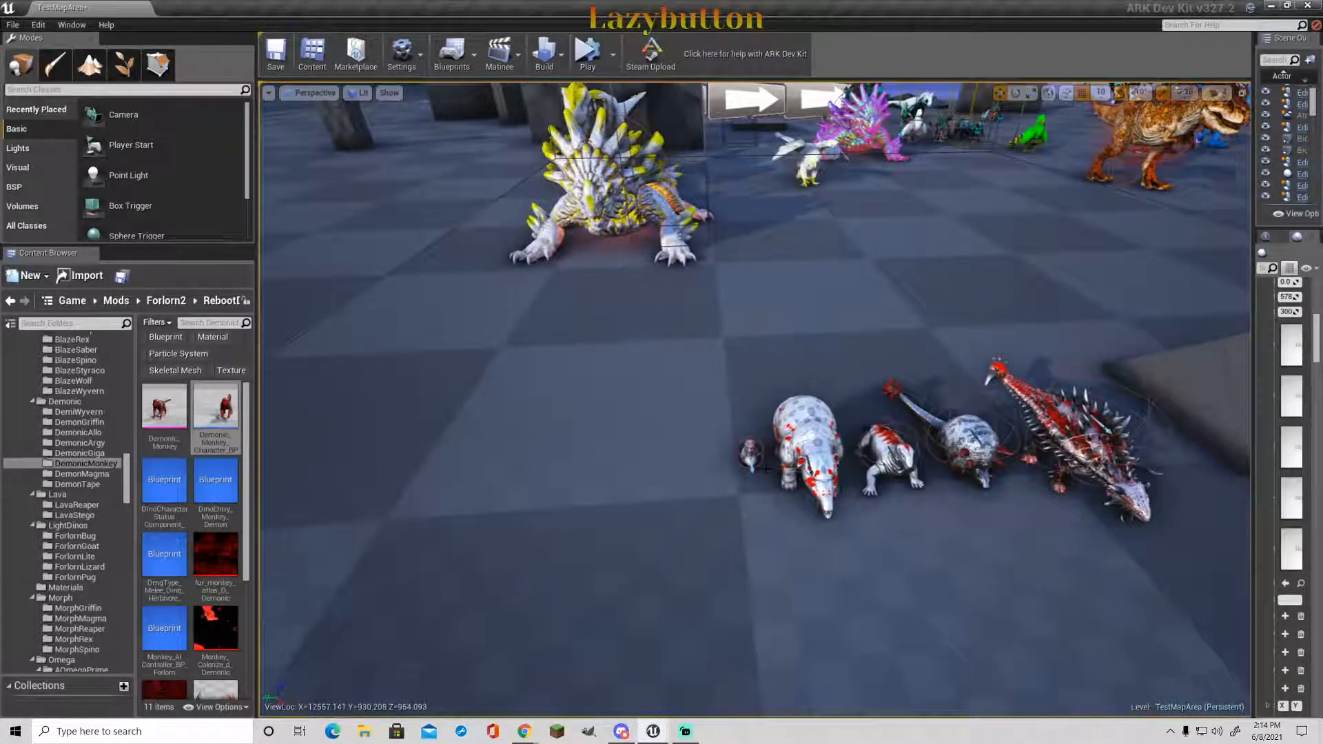
pyautogui.click(750, 454)
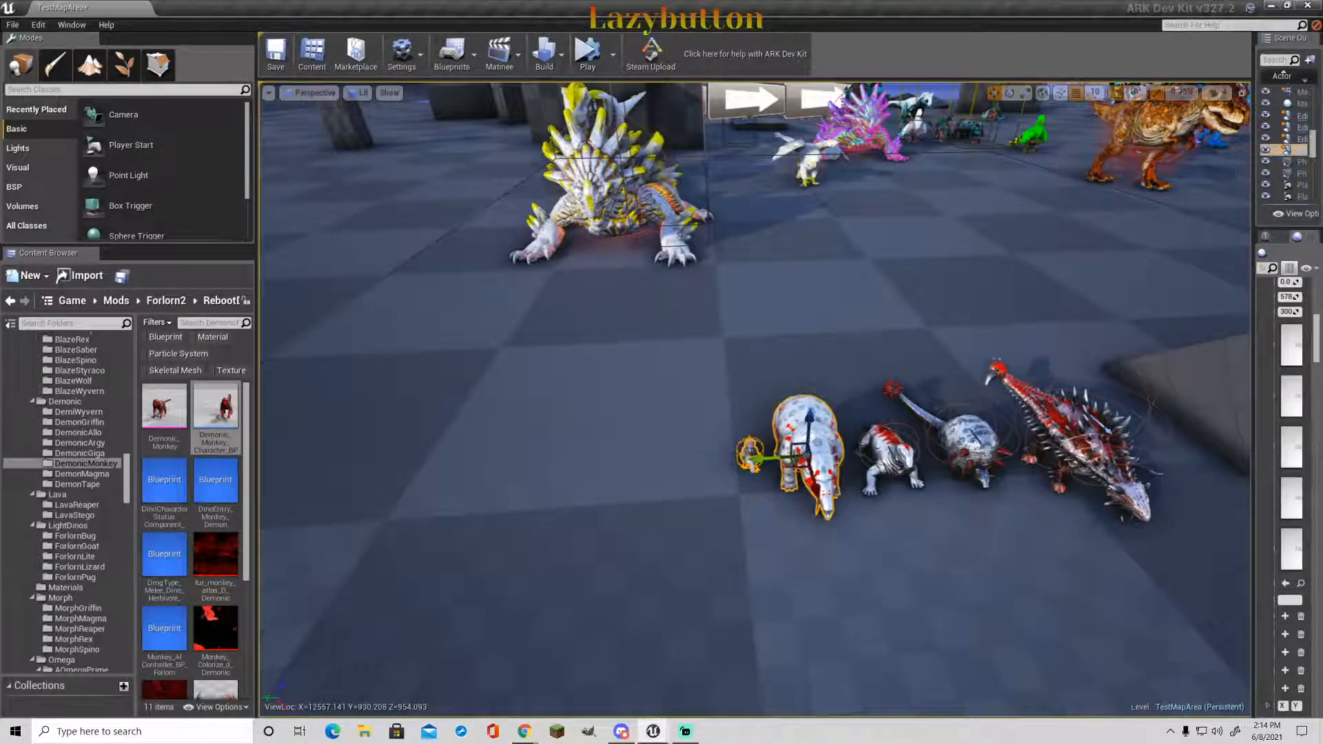
pyautogui.keyDown('ctrl'); pyautogui.click(973, 436); pyautogui.keyUp('ctrl')
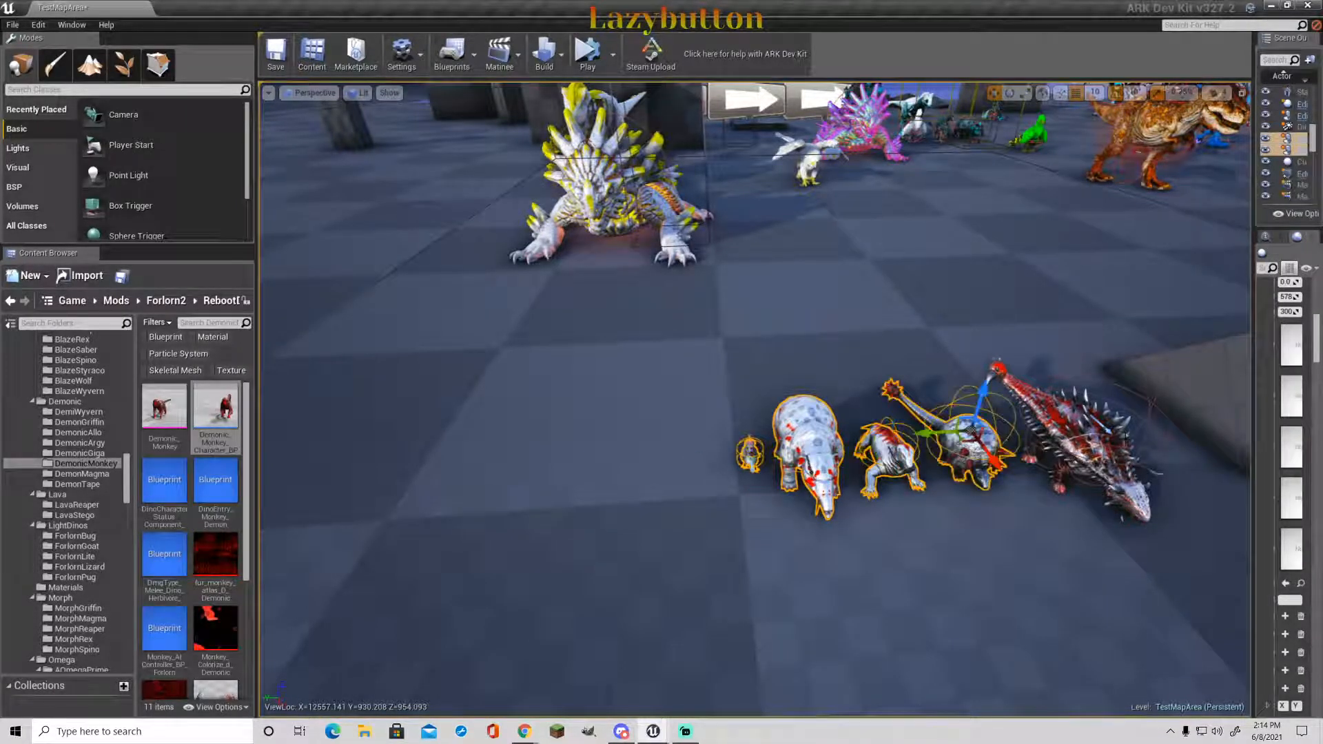
pyautogui.keyDown('ctrl'); pyautogui.click(1100, 441); pyautogui.keyUp('ctrl')
pyautogui.moveTo(1100, 441); pyautogui.dragTo(766, 525, button='right')
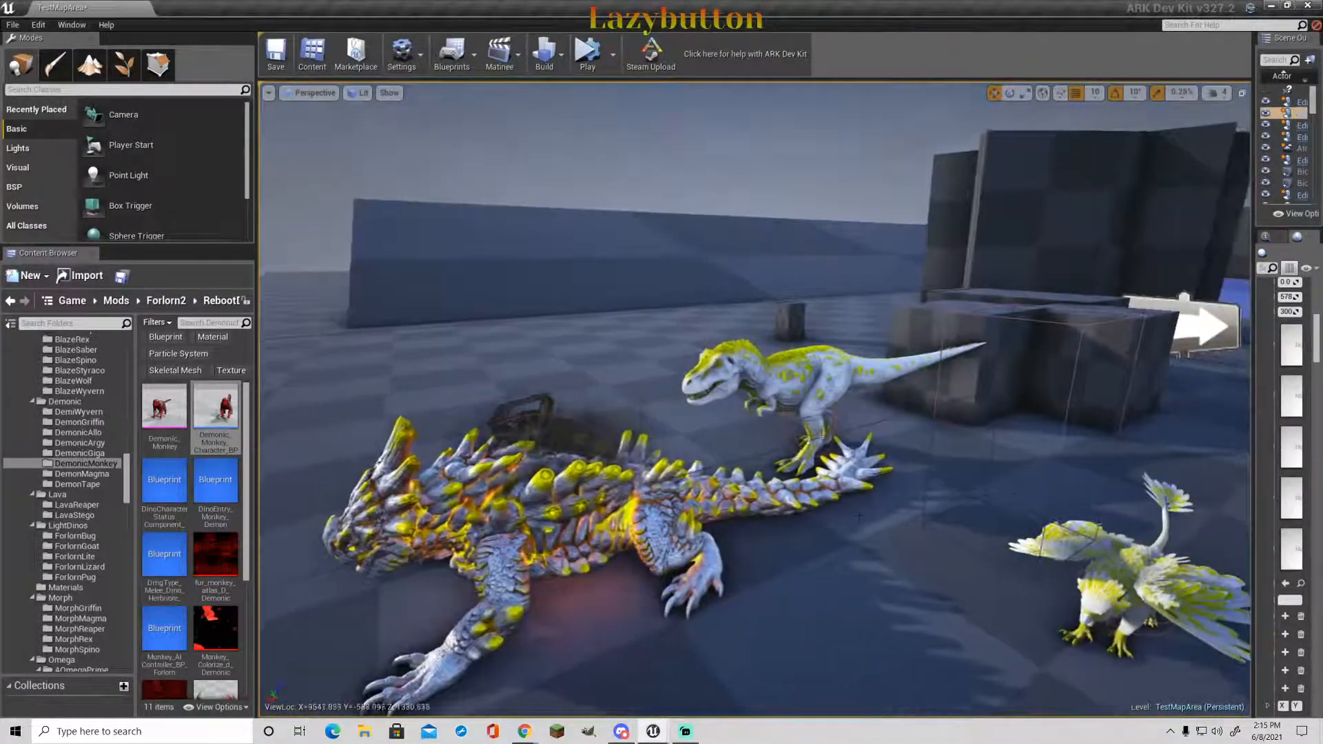
pyautogui.keyDown('ctrl'); pyautogui.click(750, 495); pyautogui.keyUp('ctrl')
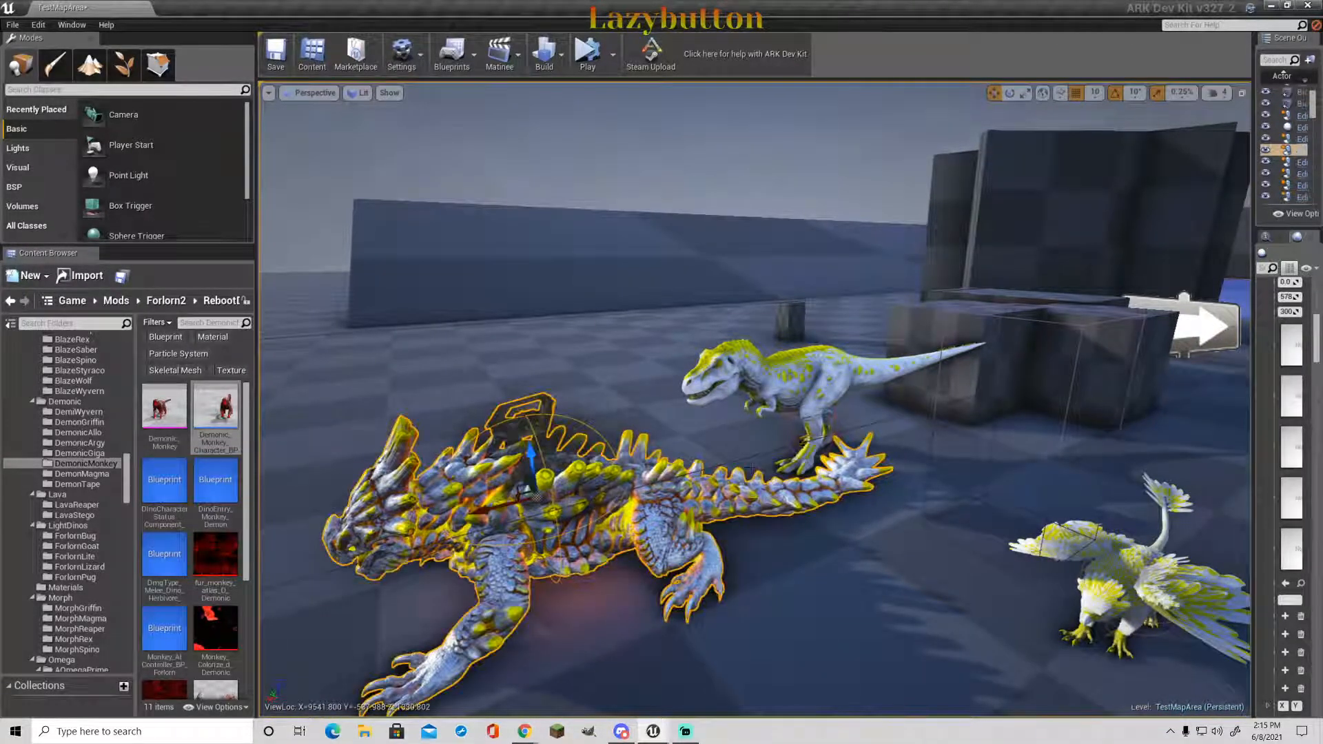
pyautogui.keyDown('ctrl'); pyautogui.click(827, 382); pyautogui.keyUp('ctrl')
pyautogui.keyDown('ctrl'); pyautogui.click(1129, 569); pyautogui.keyUp('ctrl')
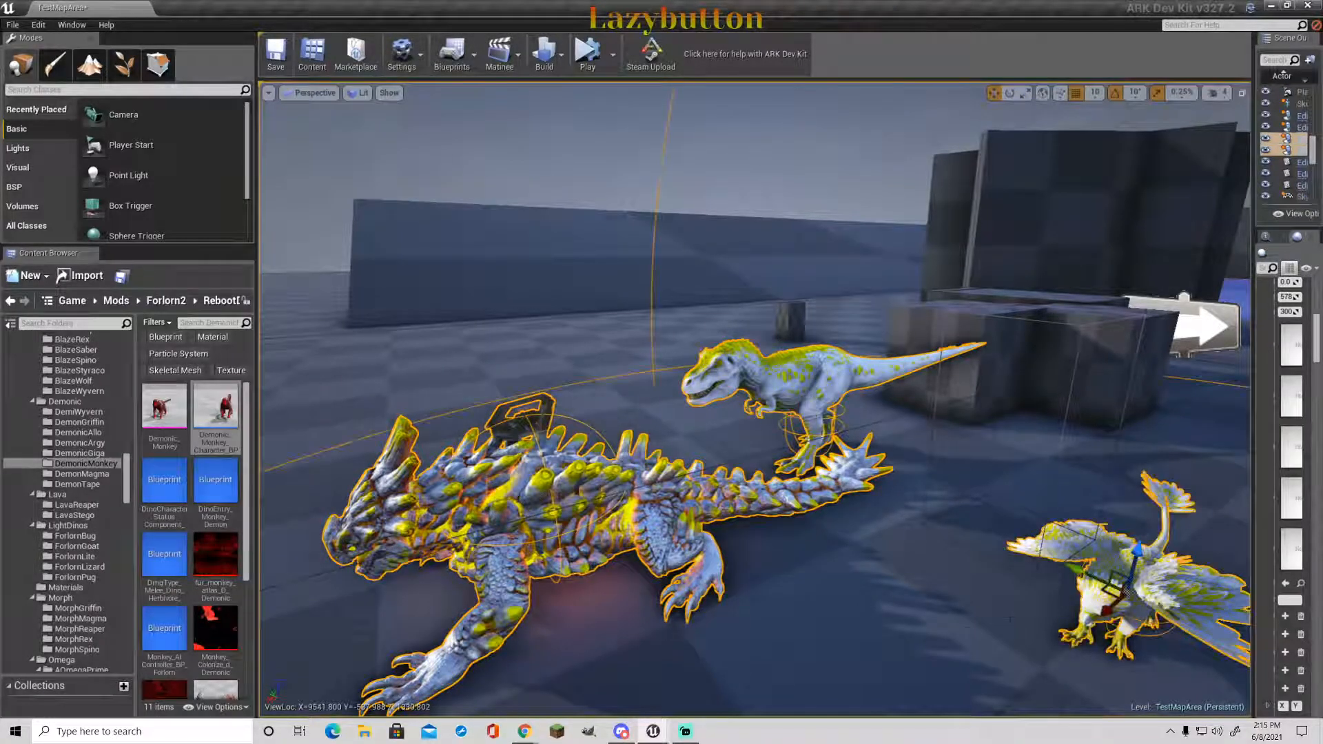
# - Add the fiery brown rex, the black-and-green winged creature, the green bird and the small teal creatures to the selection
pyautogui.moveTo(1129, 568); pyautogui.dragTo(1295, 547, button='right')
pyautogui.moveTo(985, 642)
pyautogui.mouseDown(button='right')
pyautogui.moveTo(1130, 599)
pyautogui.moveTo(985, 641)
pyautogui.mouseUp(button='right')
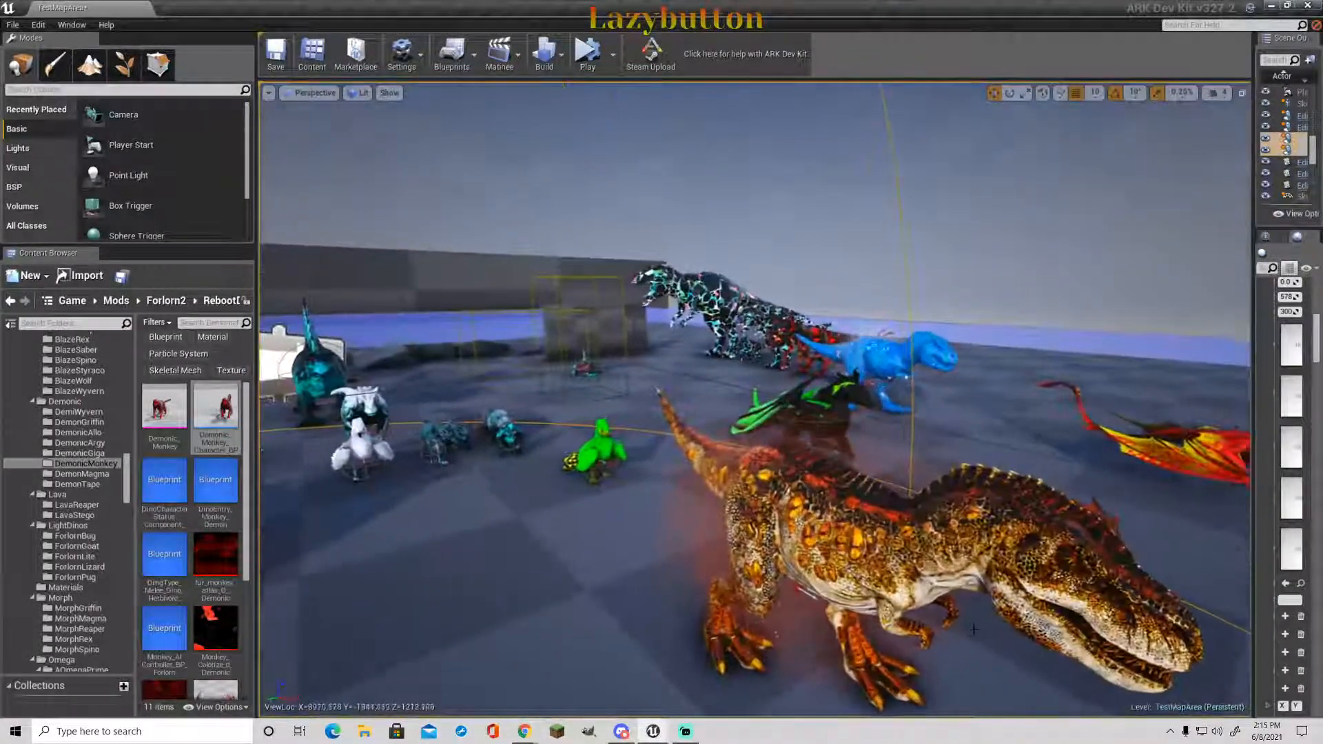
pyautogui.keyDown('ctrl'); pyautogui.click(864, 554); pyautogui.keyUp('ctrl')
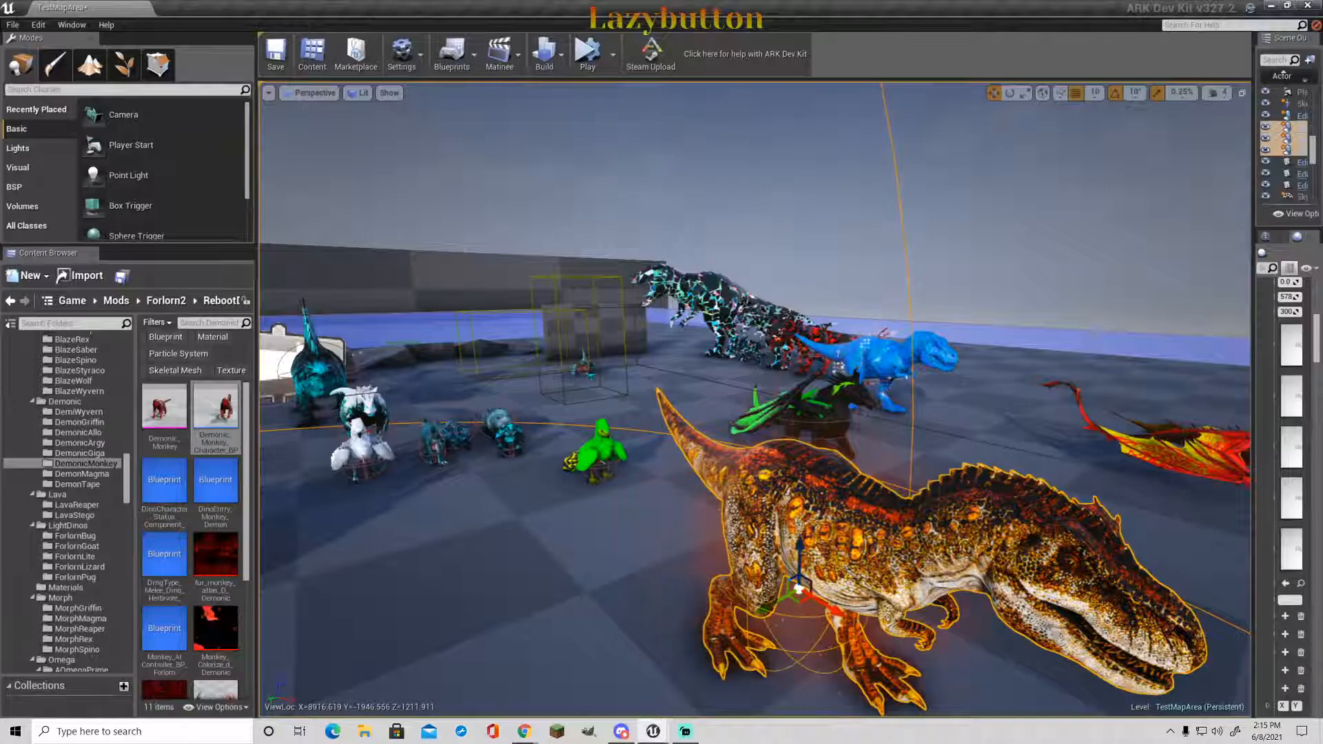
pyautogui.keyDown('ctrl'); pyautogui.click(879, 386); pyautogui.keyUp('ctrl')
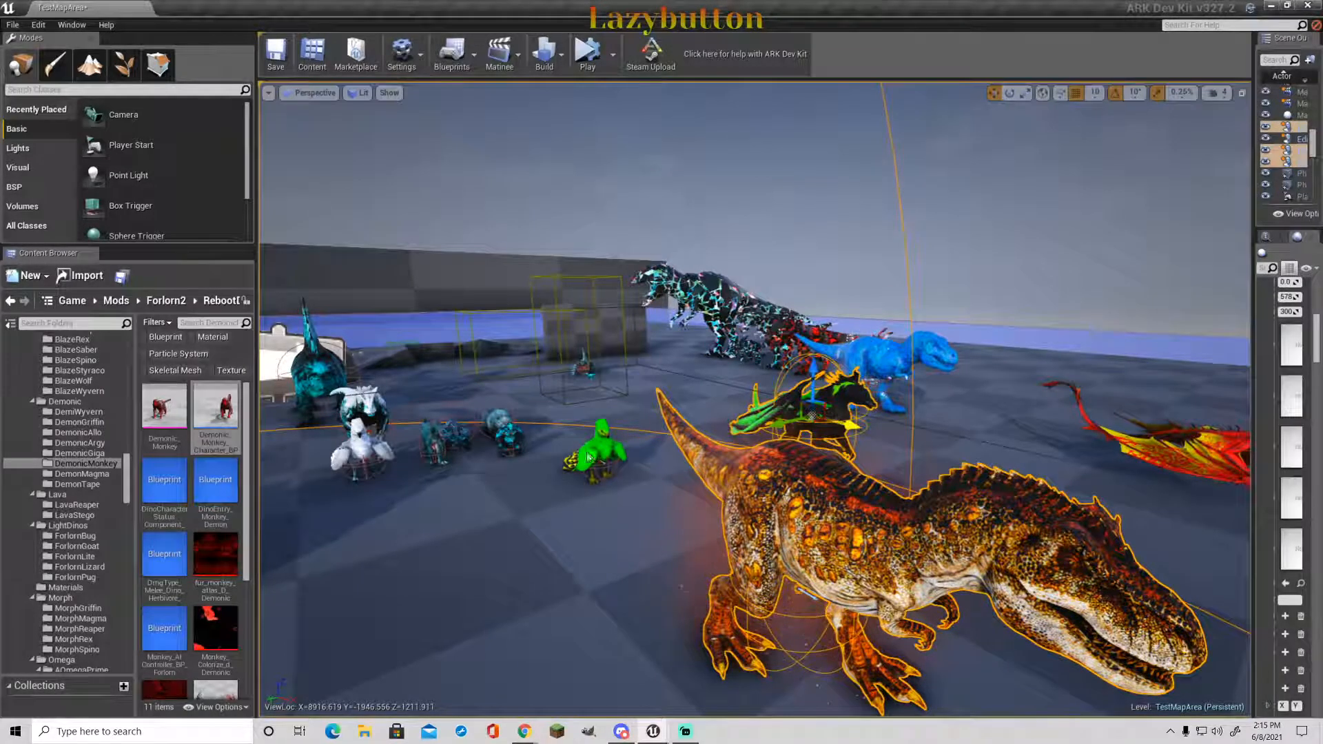
pyautogui.keyDown('ctrl'); pyautogui.click(508, 434); pyautogui.keyUp('ctrl')
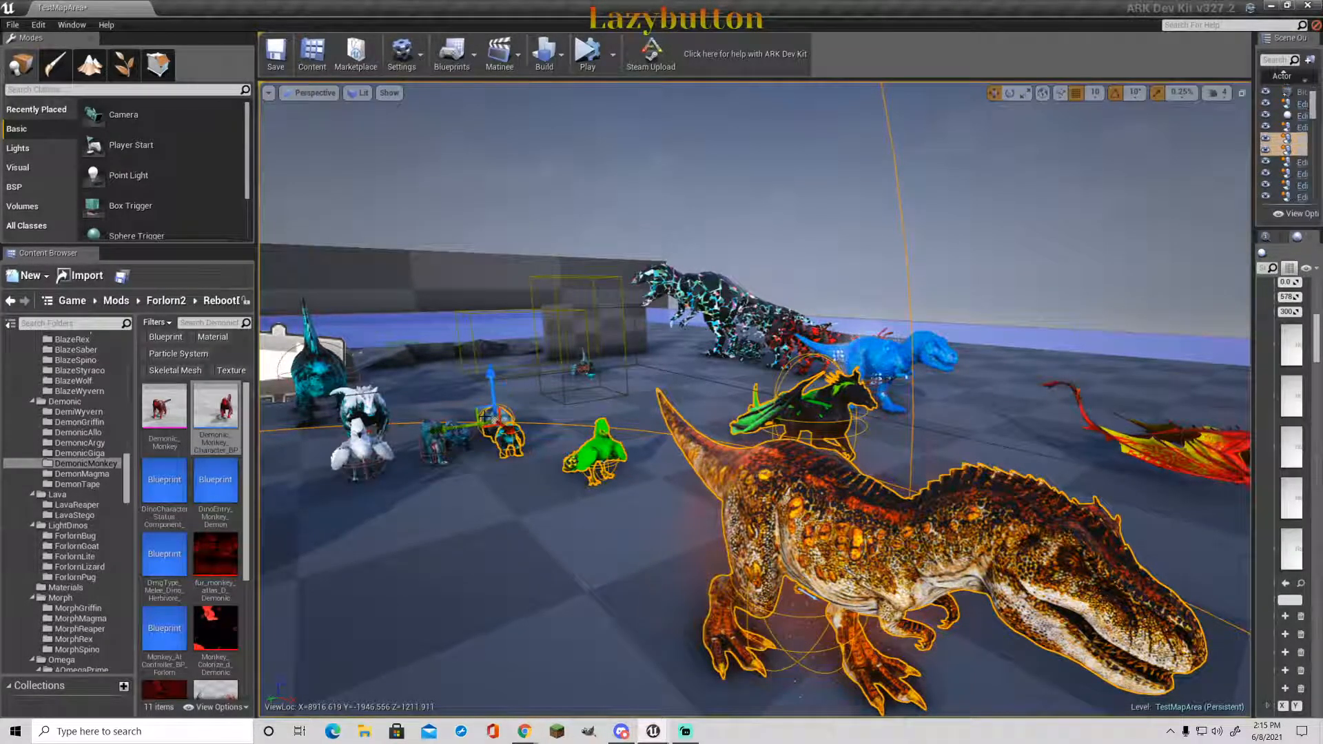
pyautogui.keyDown('ctrl'); pyautogui.click(449, 436); pyautogui.keyUp('ctrl')
pyautogui.keyDown('ctrl'); pyautogui.click(434, 452); pyautogui.keyUp('ctrl')
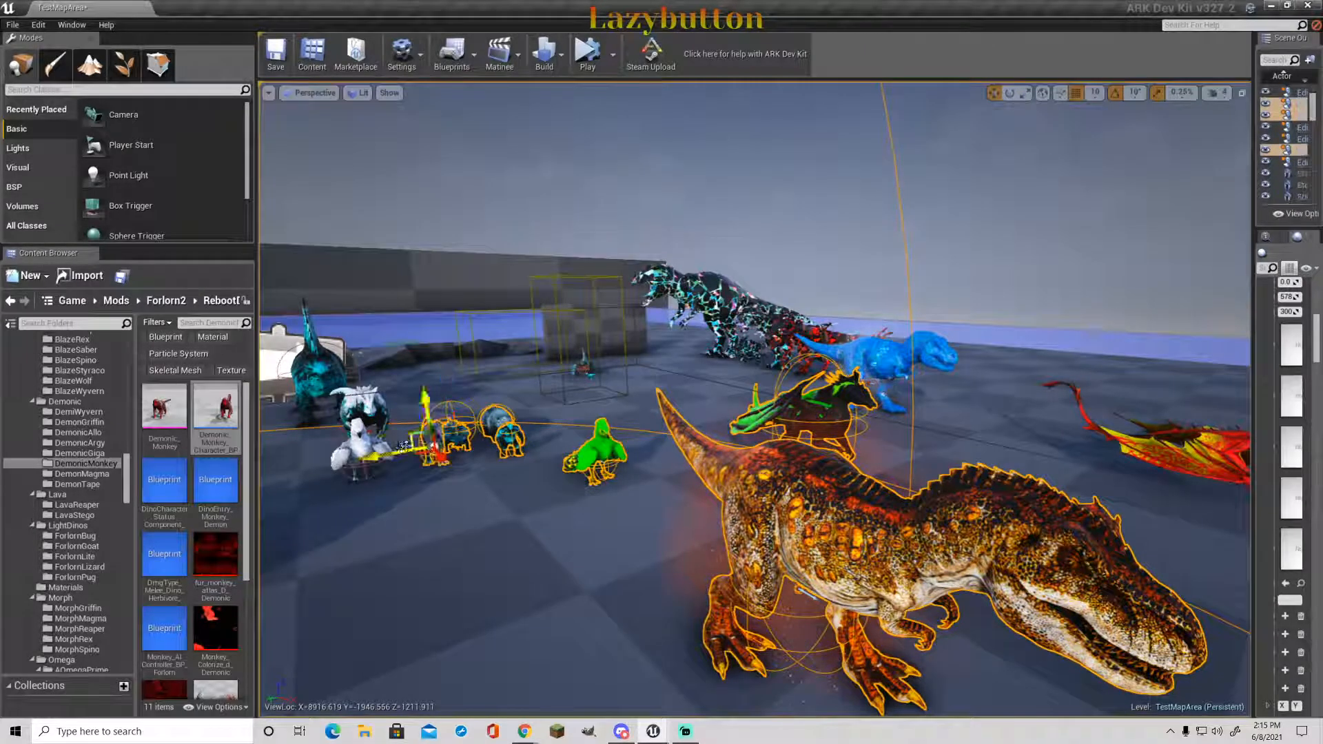
# - Add the two white creatures, the teal dino behind them and the pink spiked dino, and delete the whole selection
pyautogui.keyDown('ctrl'); pyautogui.click(366, 450); pyautogui.keyUp('ctrl')
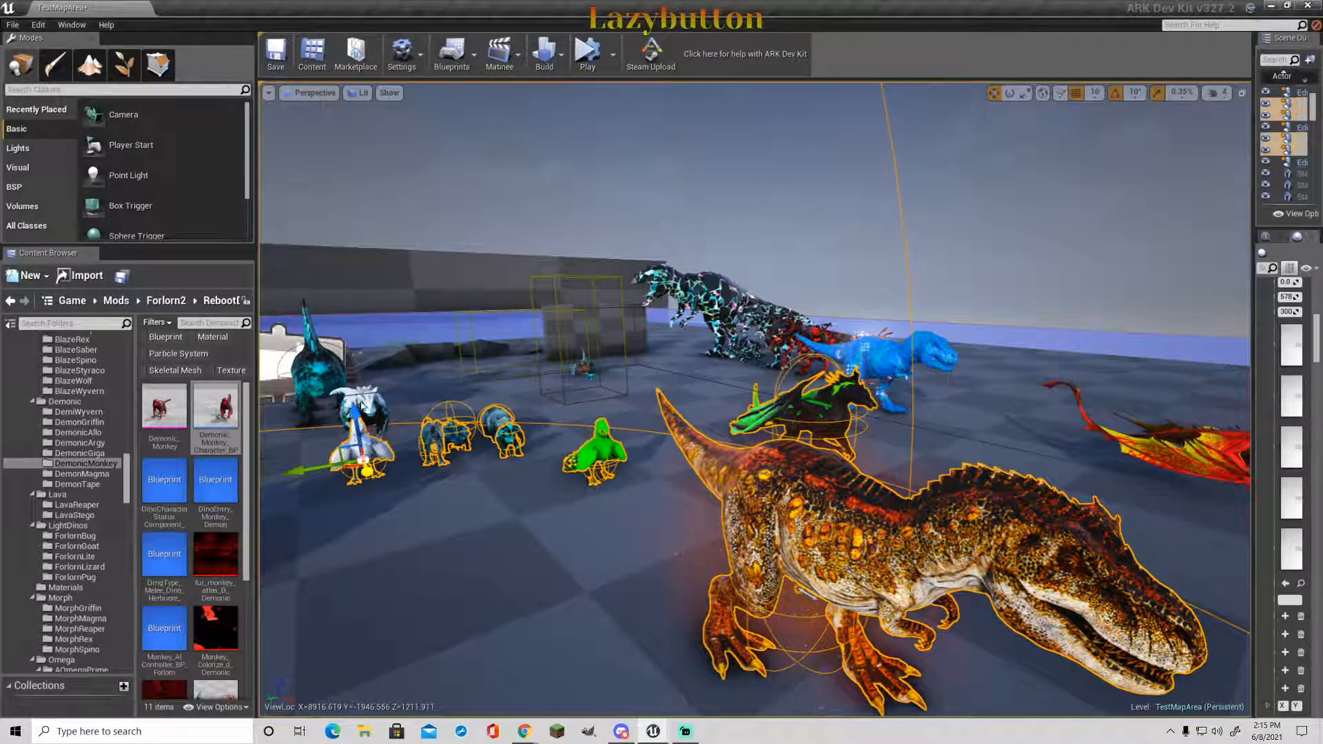
pyautogui.keyDown('ctrl'); pyautogui.click(362, 405); pyautogui.keyUp('ctrl')
pyautogui.keyDown('ctrl'); pyautogui.click(321, 373); pyautogui.keyUp('ctrl')
pyautogui.moveTo(559, 438); pyautogui.dragTo(449, 438, button='right')
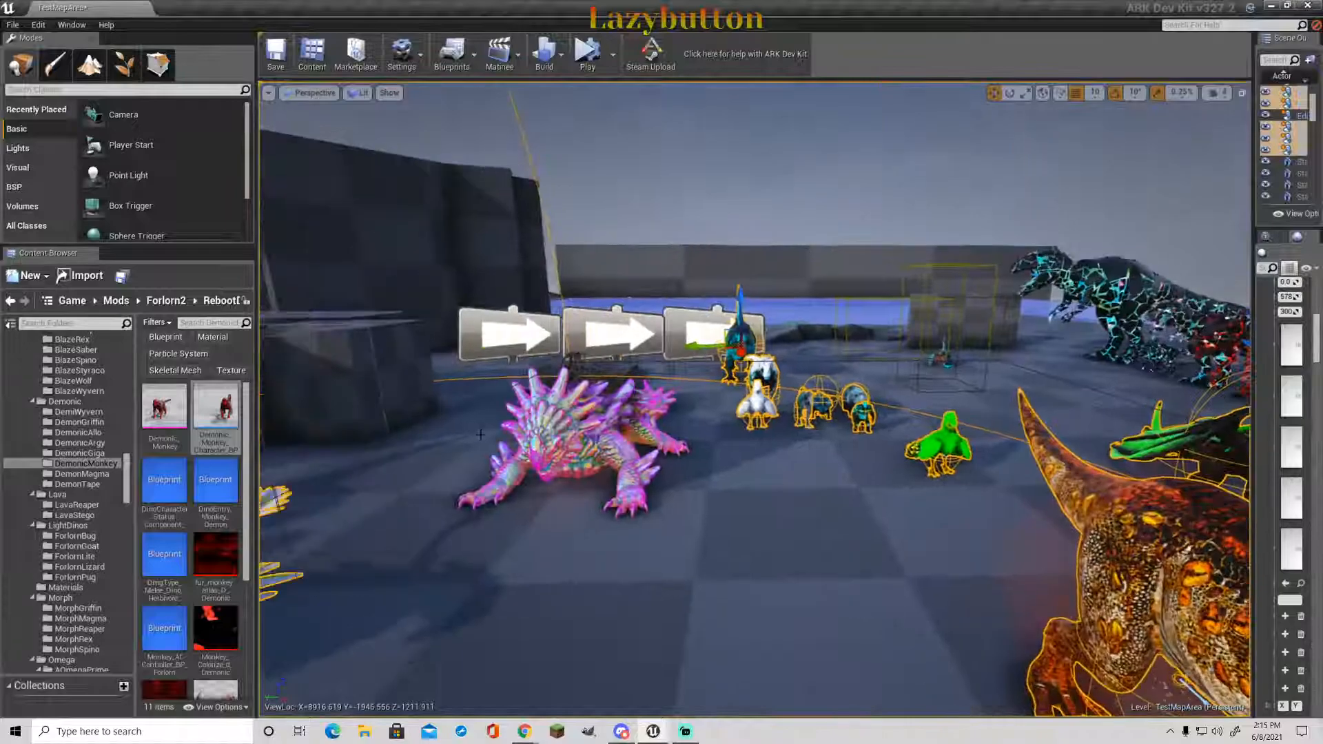
pyautogui.keyDown('ctrl'); pyautogui.click(559, 438); pyautogui.keyUp('ctrl')
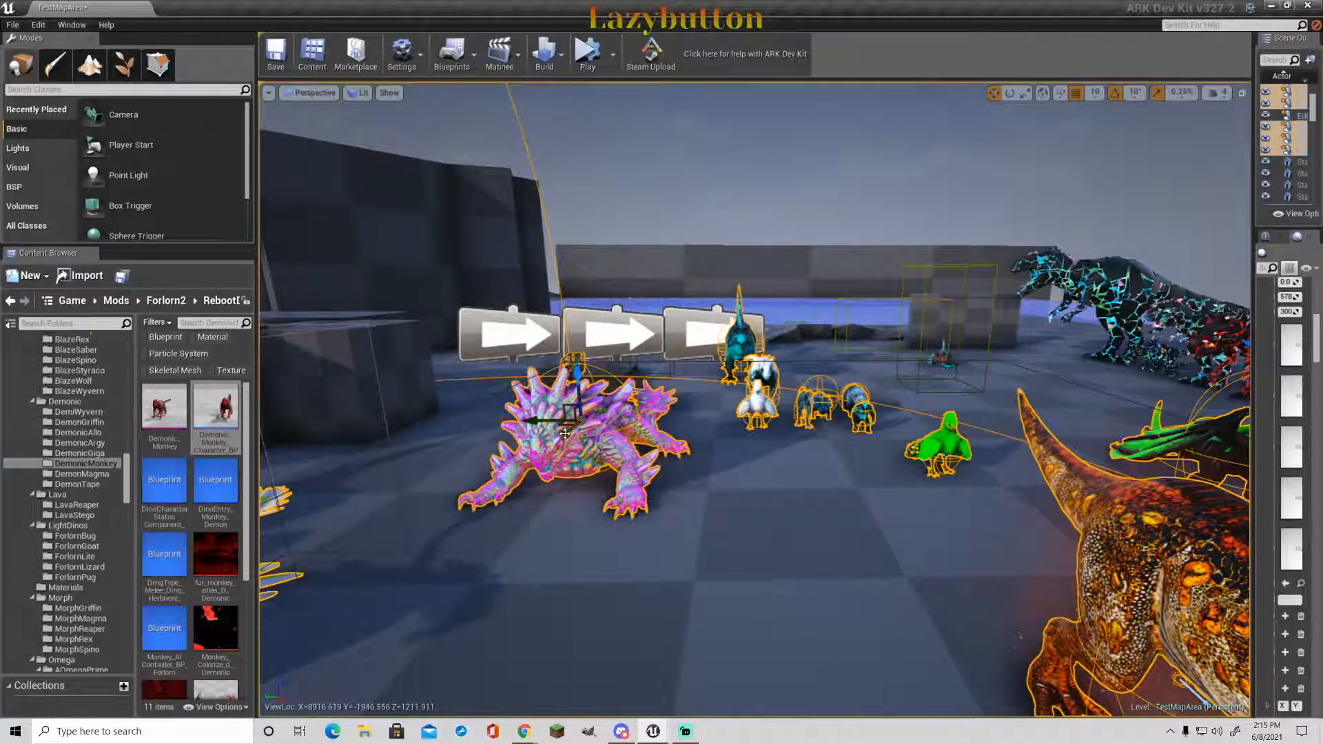
pyautogui.press('Delete')
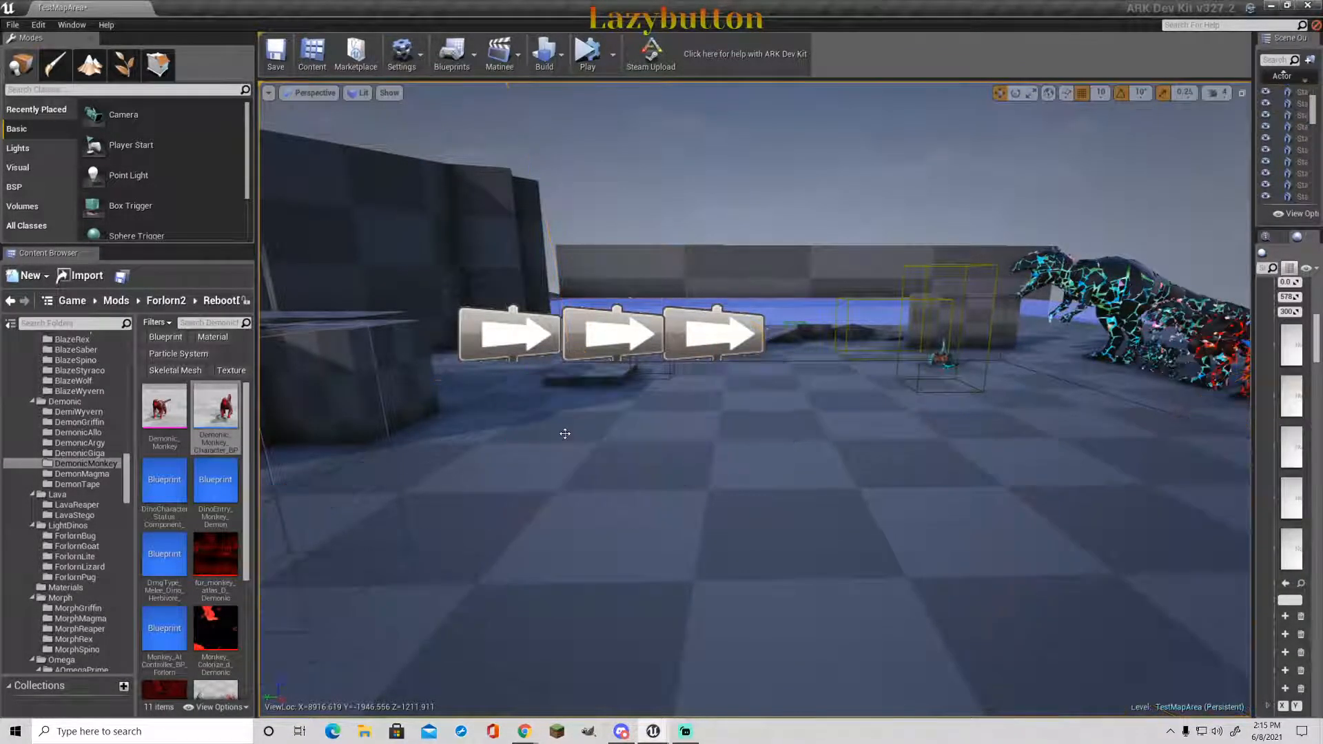
# - Delete the red-and-yellow wyvern lying beyond the blue rex
pyautogui.moveTo(792, 424); pyautogui.dragTo(276, 413, button='right')
pyautogui.moveTo(754, 399); pyautogui.dragTo(793, 420, button='right')
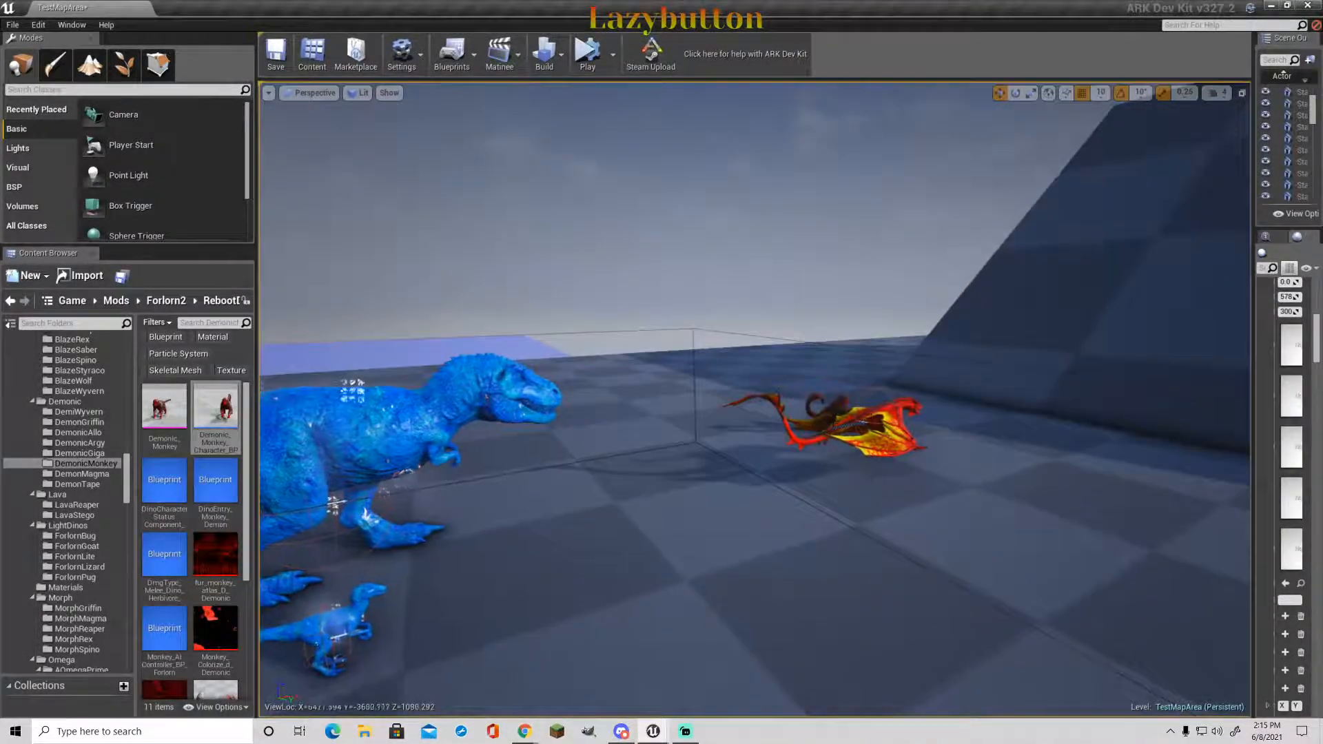
pyautogui.click(870, 418)
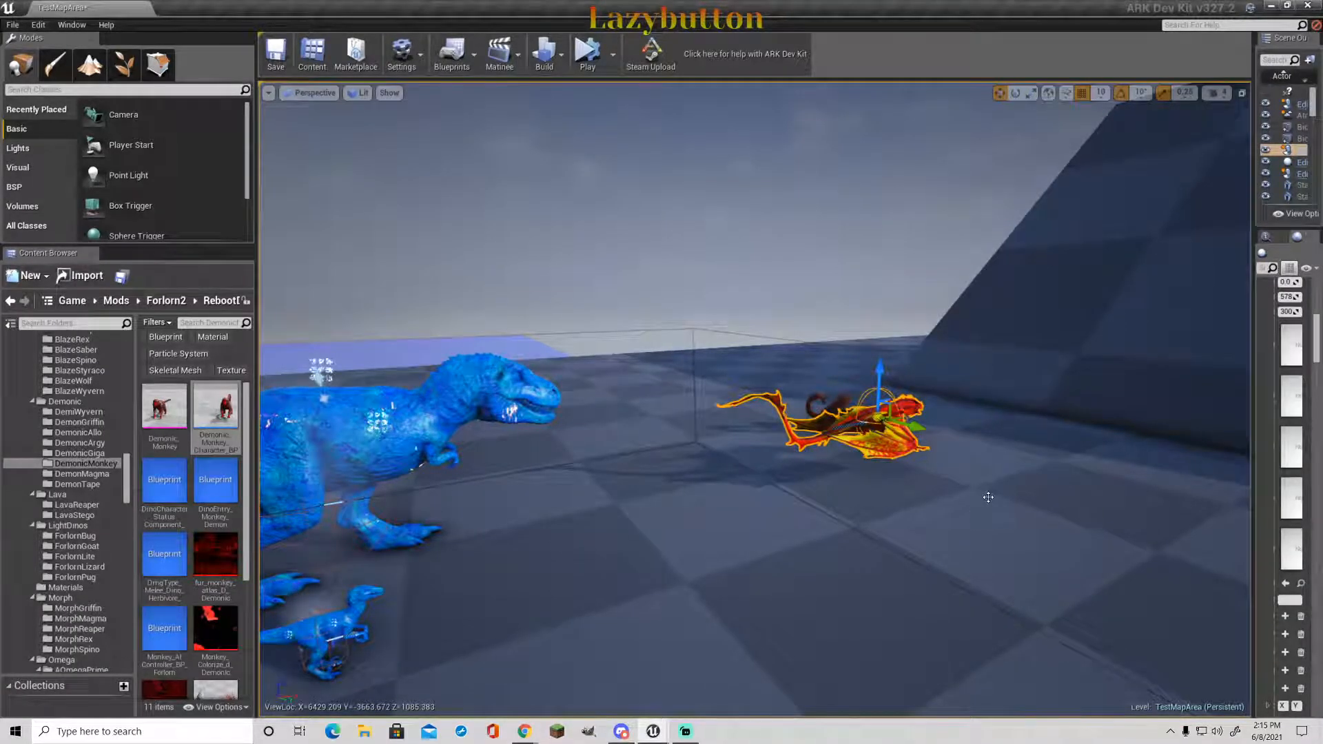
pyautogui.press('Delete')
# - Delete the small teal raptor, the teal winged creature, the four cracked black-and-teal dinos and the black-and-red spiked dino together
pyautogui.moveTo(988, 496); pyautogui.dragTo(888, 481, button='right')
pyautogui.click(887, 462)
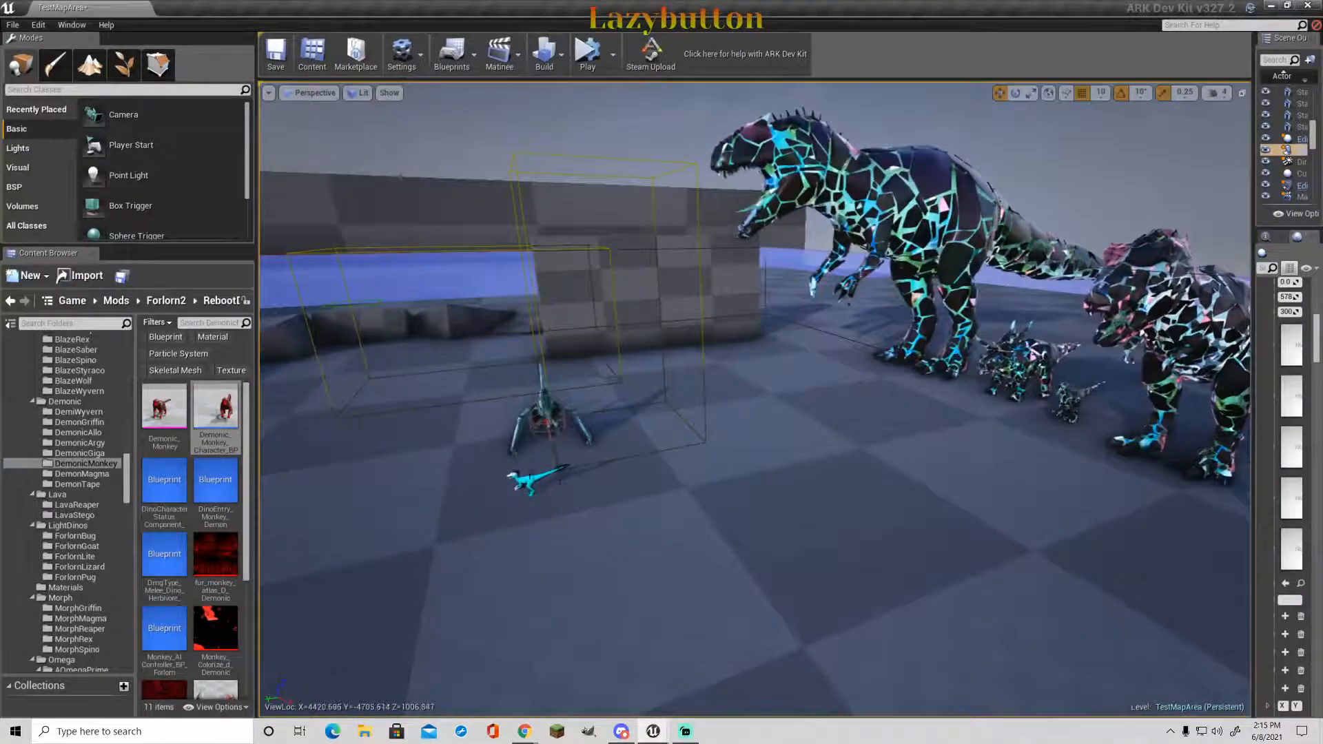
pyautogui.click(526, 479)
pyautogui.keyDown('ctrl'); pyautogui.click(548, 420); pyautogui.keyUp('ctrl')
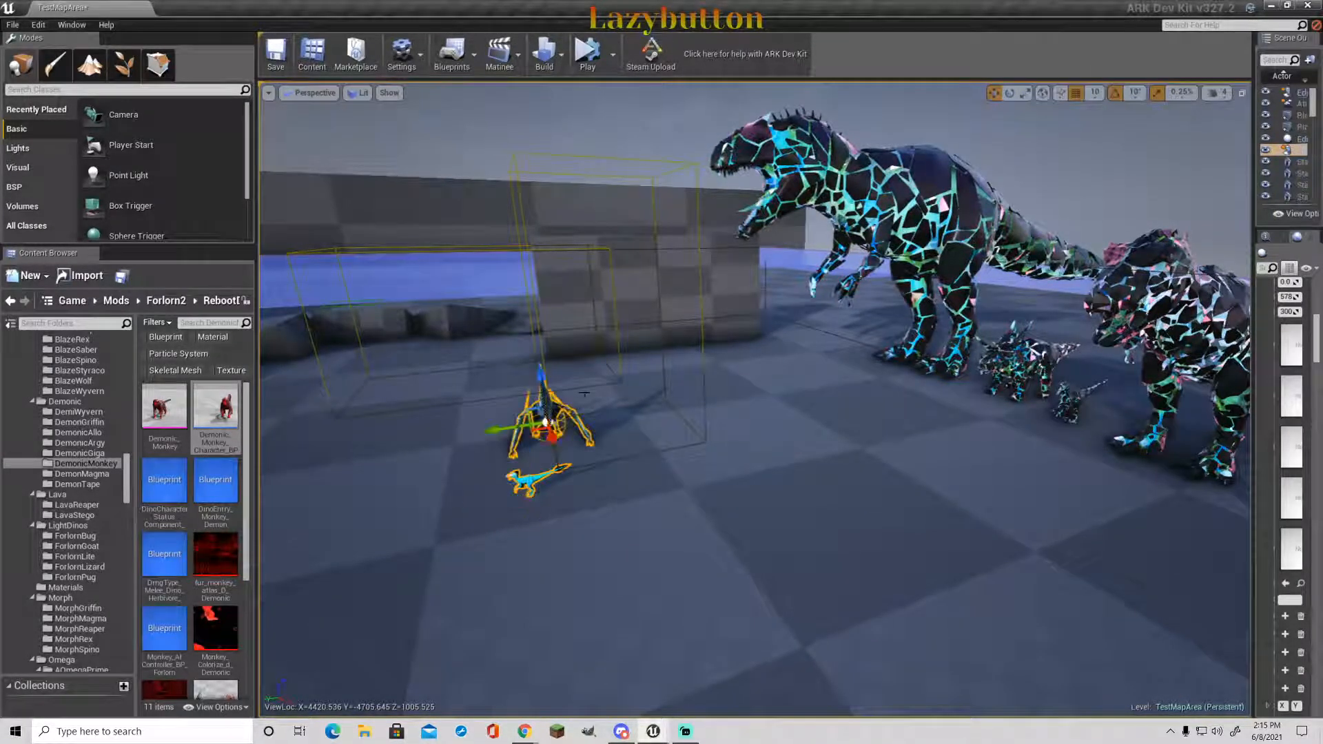
pyautogui.keyDown('ctrl'); pyautogui.click(908, 192); pyautogui.keyUp('ctrl')
pyautogui.keyDown('ctrl'); pyautogui.click(1031, 360); pyautogui.keyUp('ctrl')
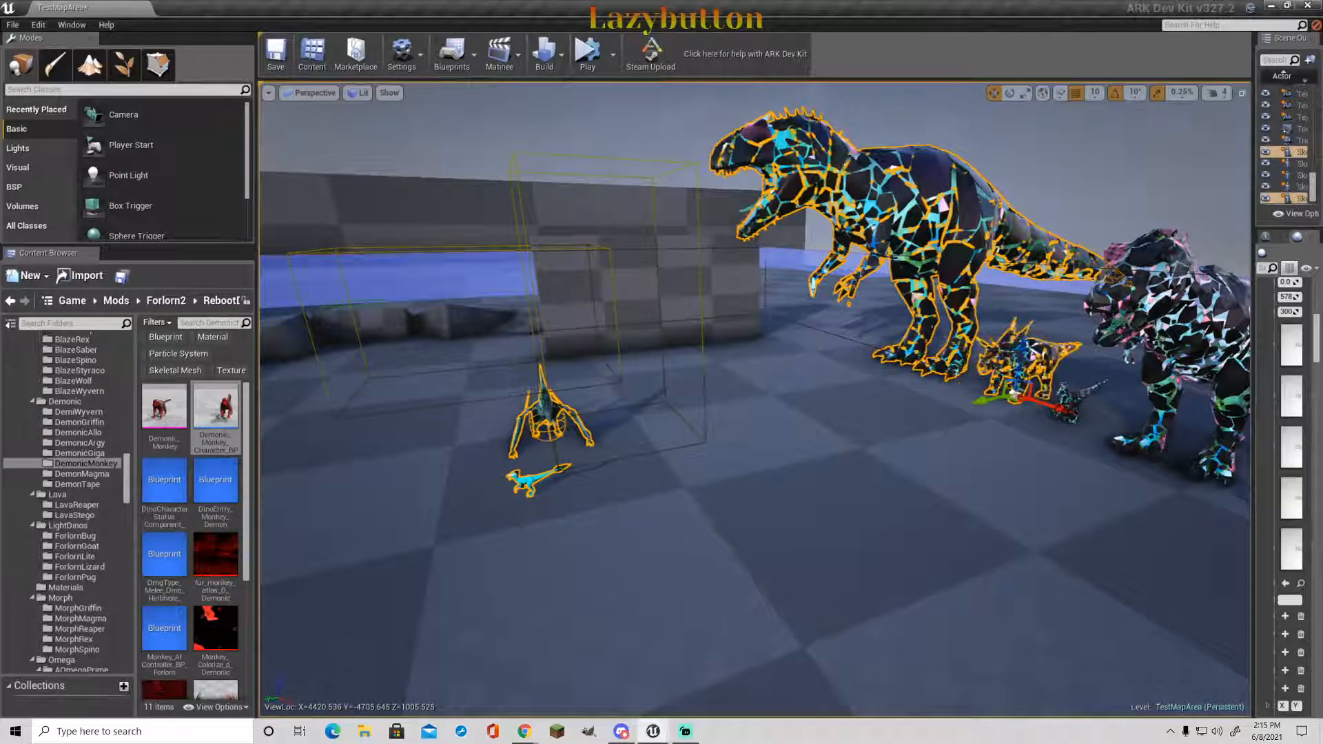
pyautogui.keyDown('ctrl'); pyautogui.click(1068, 405); pyautogui.keyUp('ctrl')
pyautogui.keyDown('ctrl'); pyautogui.click(1169, 332); pyautogui.keyUp('ctrl')
pyautogui.moveTo(1157, 335); pyautogui.dragTo(1248, 346, button='right')
pyautogui.keyDown('ctrl'); pyautogui.click(900, 290); pyautogui.keyUp('ctrl')
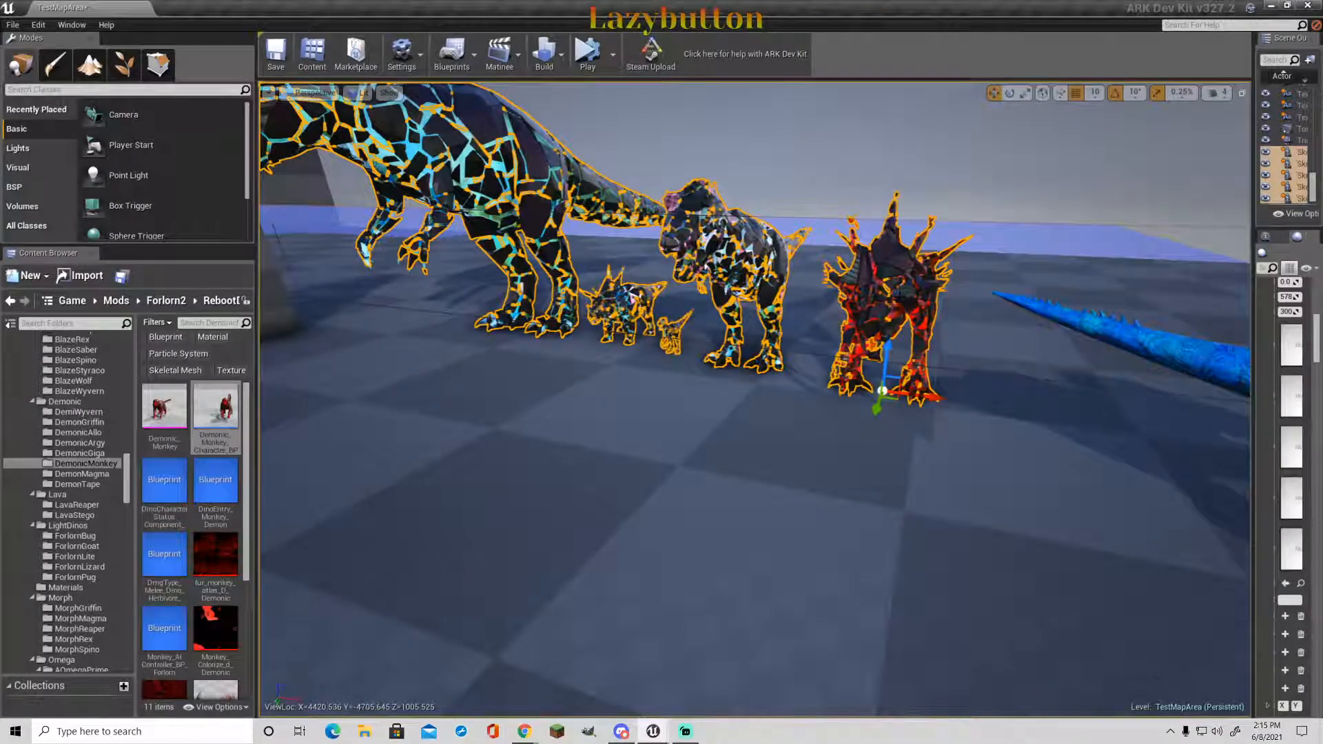
pyautogui.press('Delete')
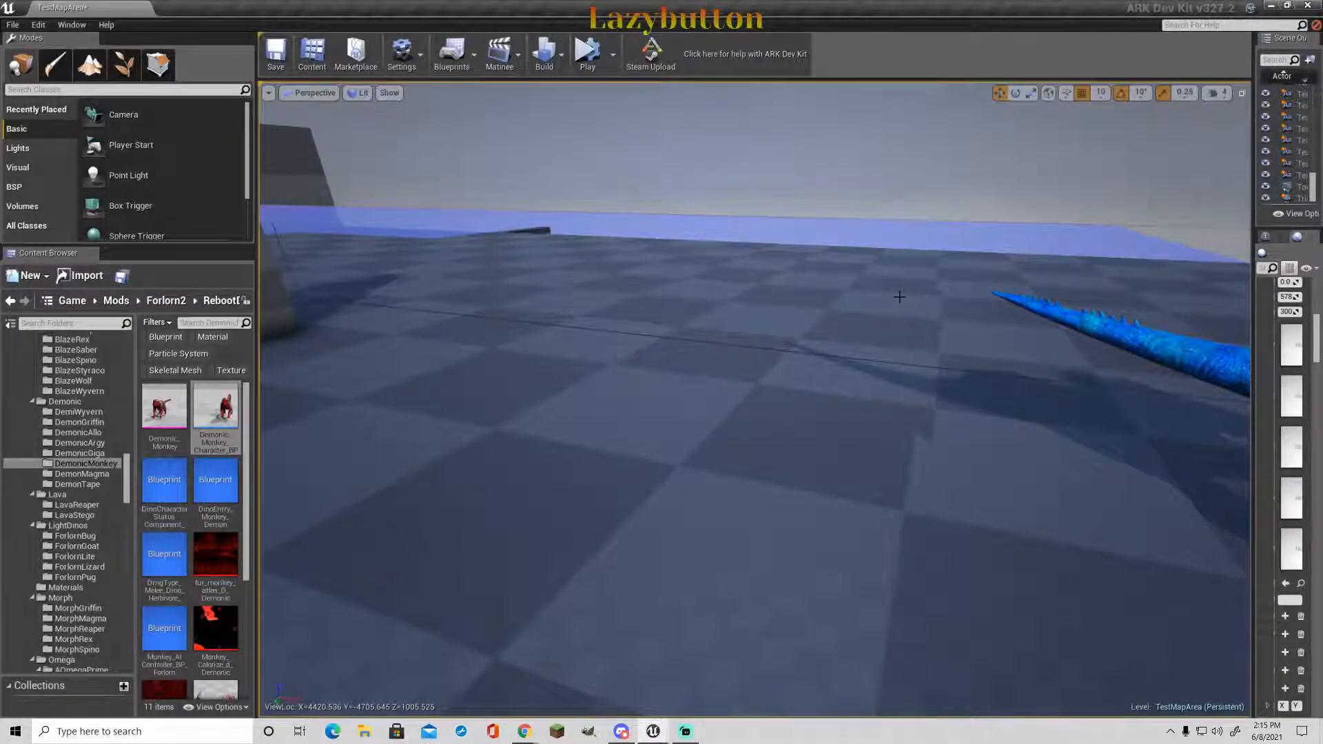
# - Place the Demonic_Monkey_Character_BP in the cleared area near the blue rex and view it up close
pyautogui.moveTo(751, 497); pyautogui.dragTo(620, 421, button='right')
pyautogui.press('w')
pyautogui.press('s')
pyautogui.press('w')
pyautogui.moveTo(219, 405); pyautogui.dragTo(1012, 531)
pyautogui.moveTo(1012, 530)
pyautogui.mouseDown(button='right')
pyautogui.moveTo(1130, 534)
pyautogui.moveTo(1136, 561)
pyautogui.moveTo(999, 555)
pyautogui.moveTo(1012, 551)
pyautogui.mouseUp(button='right')
pyautogui.press('w')
pyautogui.press('s')
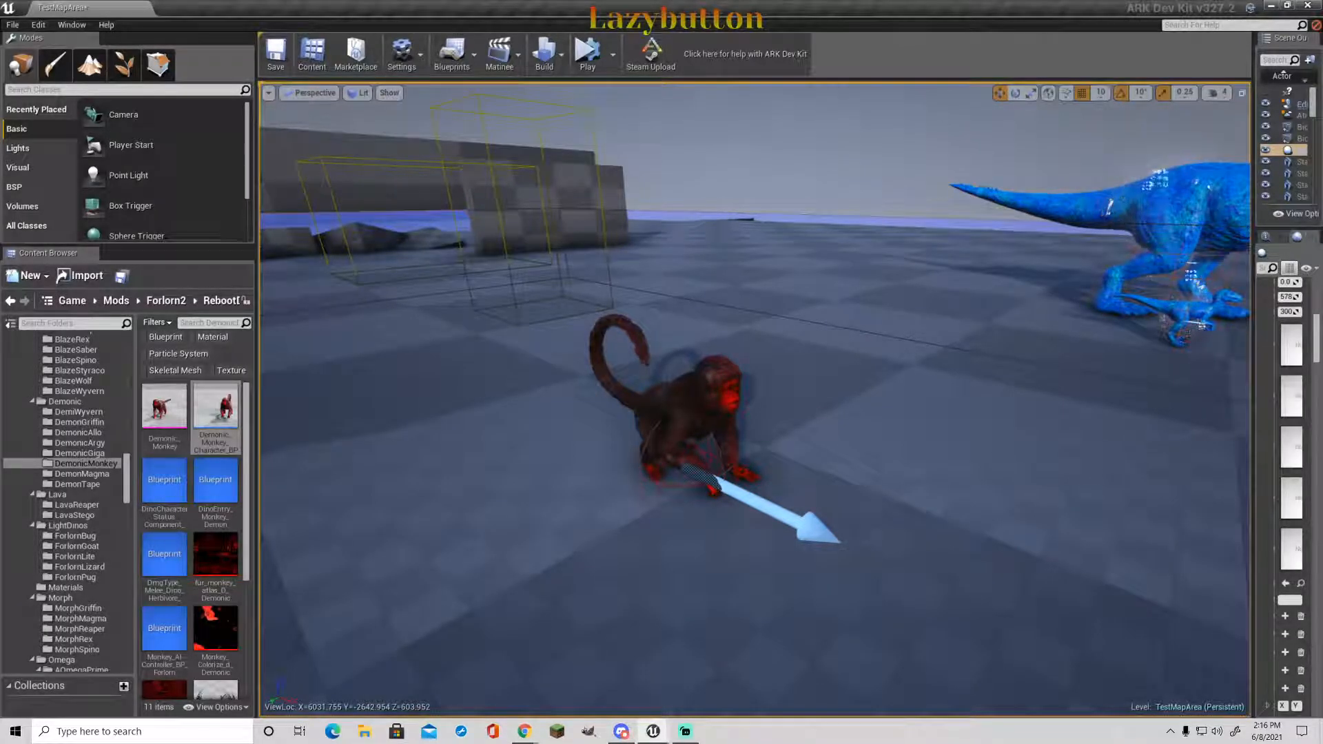
# - View the demonic monkey from the front and delete it from the map
pyautogui.moveTo(866, 538); pyautogui.dragTo(696, 490, button='right')
pyautogui.press('w')
pyautogui.click(720, 455)
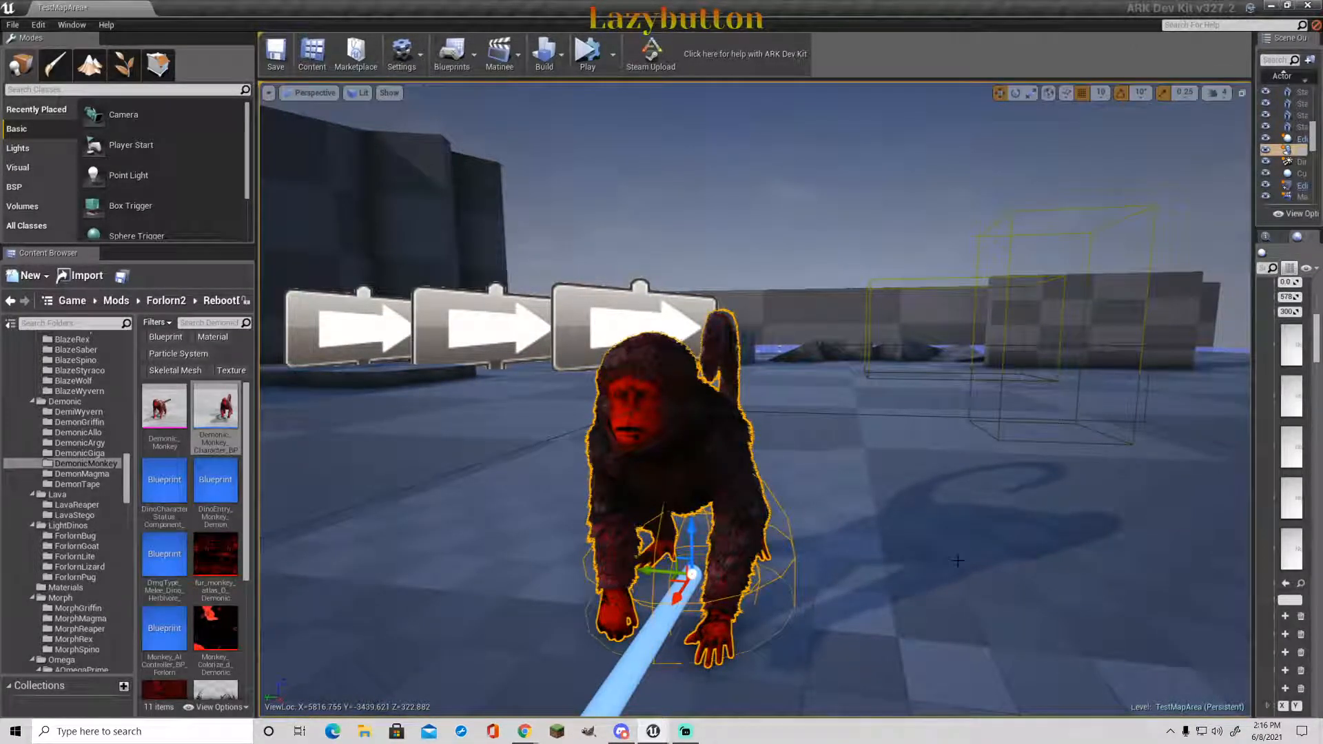
pyautogui.press('Delete')
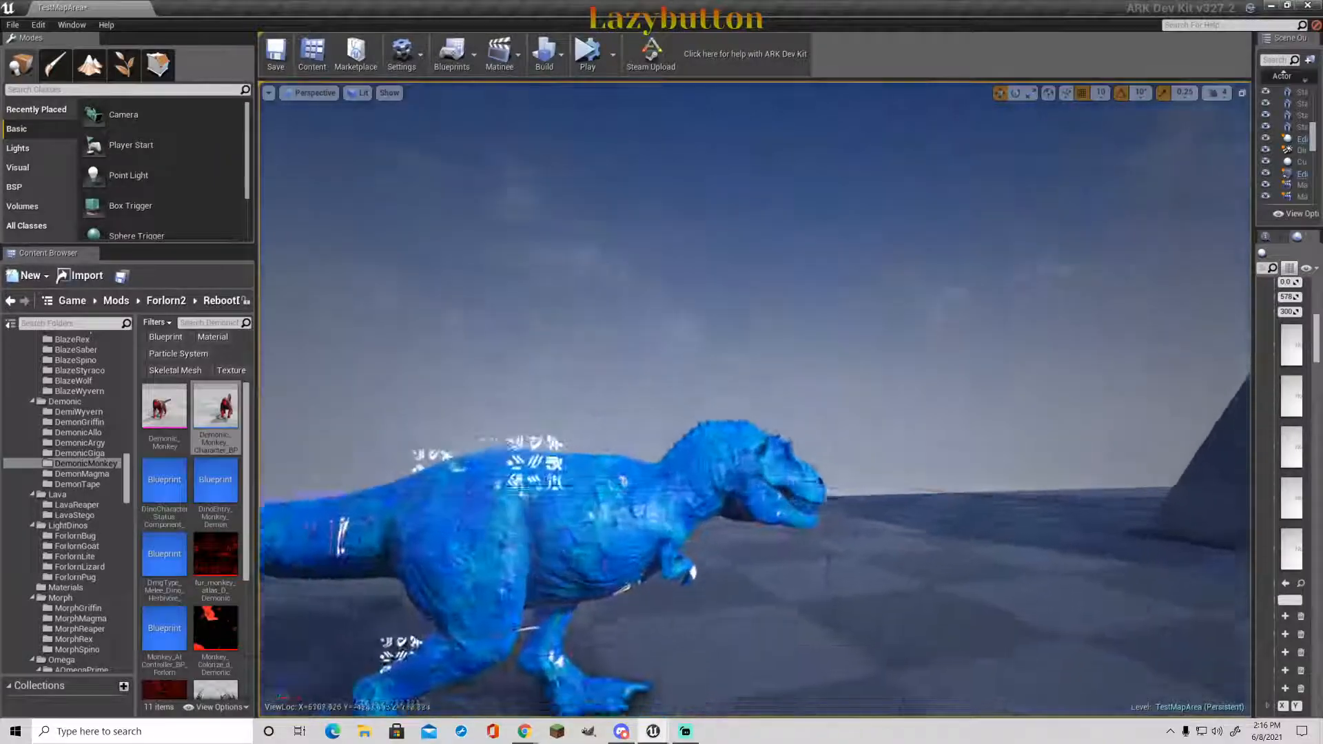
# - View the blue arcane rex and the small blue raptor beside it from several sides and up close
pyautogui.moveTo(755, 400); pyautogui.dragTo(620, 458, button='right')
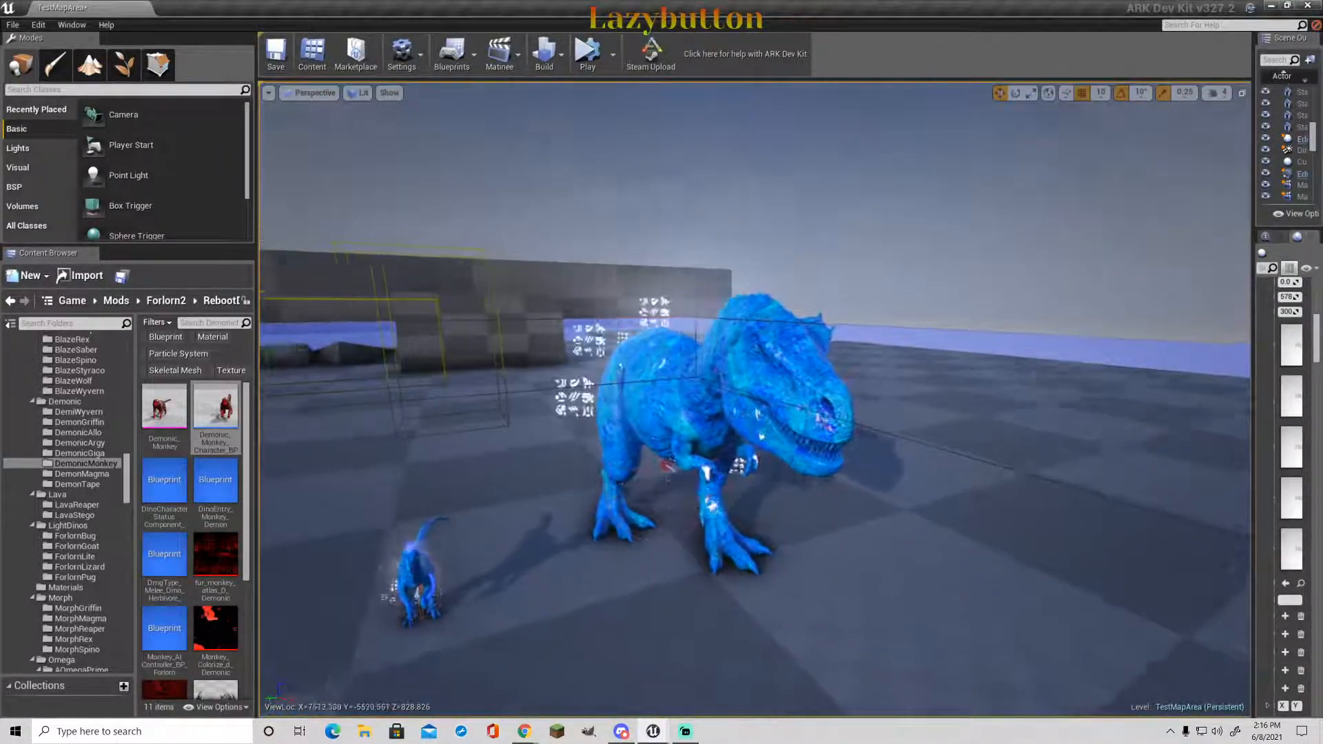
pyautogui.moveTo(955, 553); pyautogui.dragTo(913, 556, button='right')
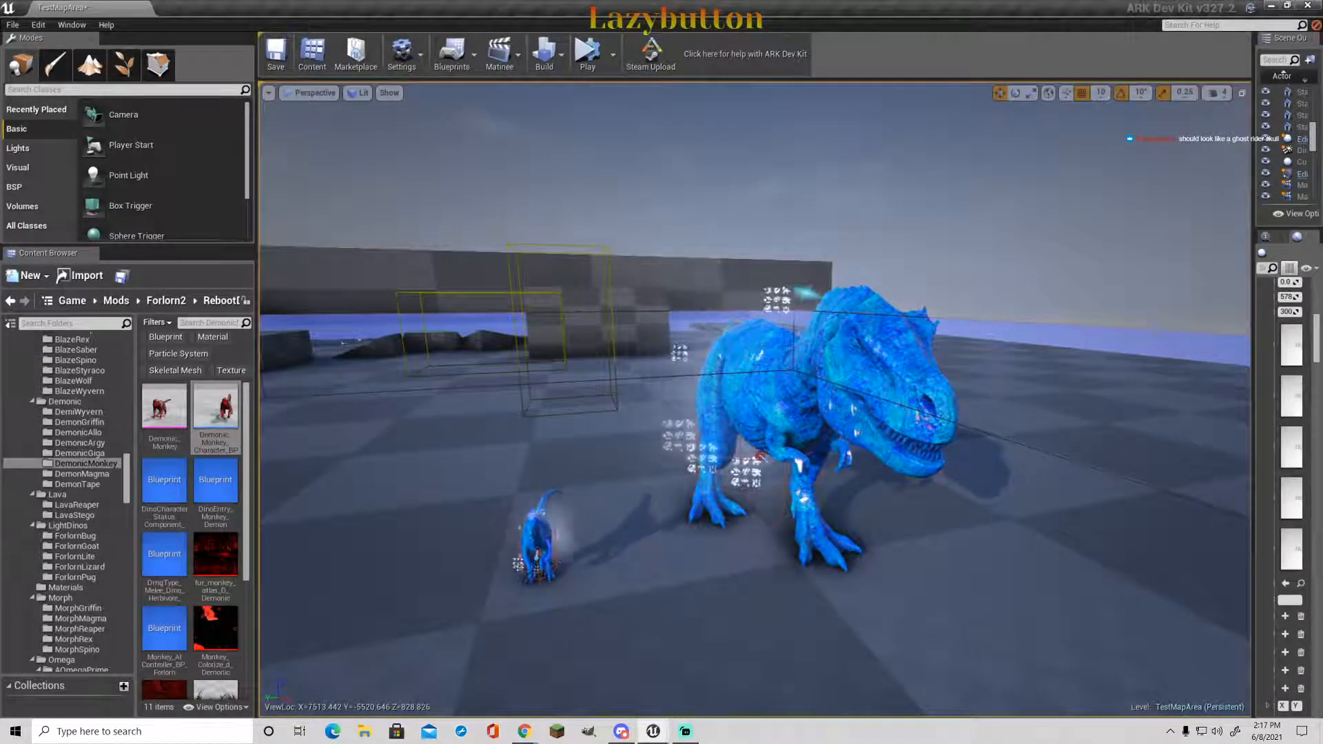
pyautogui.moveTo(805, 617); pyautogui.dragTo(455, 565, button='right')
pyautogui.press('w')
pyautogui.press('w')
pyautogui.press('s')
pyautogui.press('w')
pyautogui.press('s')
pyautogui.press('w')
pyautogui.rightClick(717, 601)
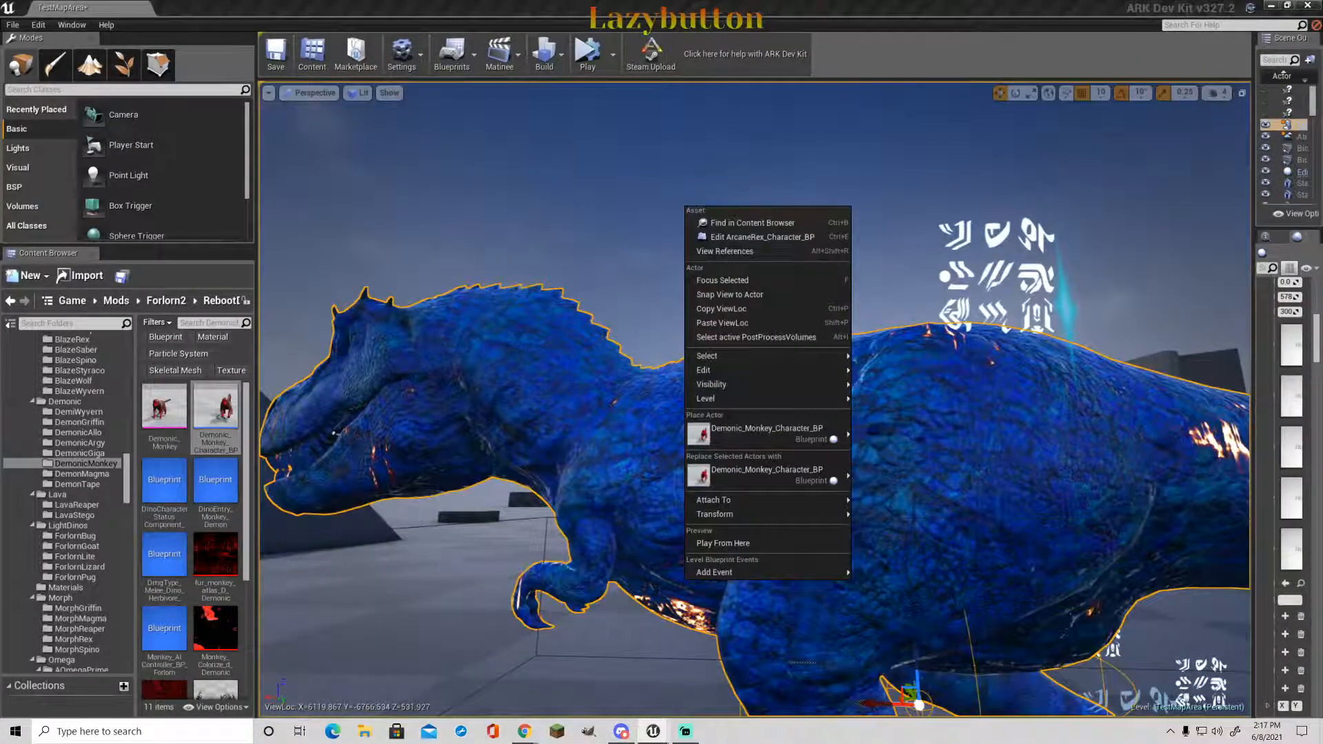
pyautogui.click(620, 241)
pyautogui.moveTo(620, 241); pyautogui.dragTo(1016, 248, button='right')
pyautogui.press('w')
pyautogui.press('a')
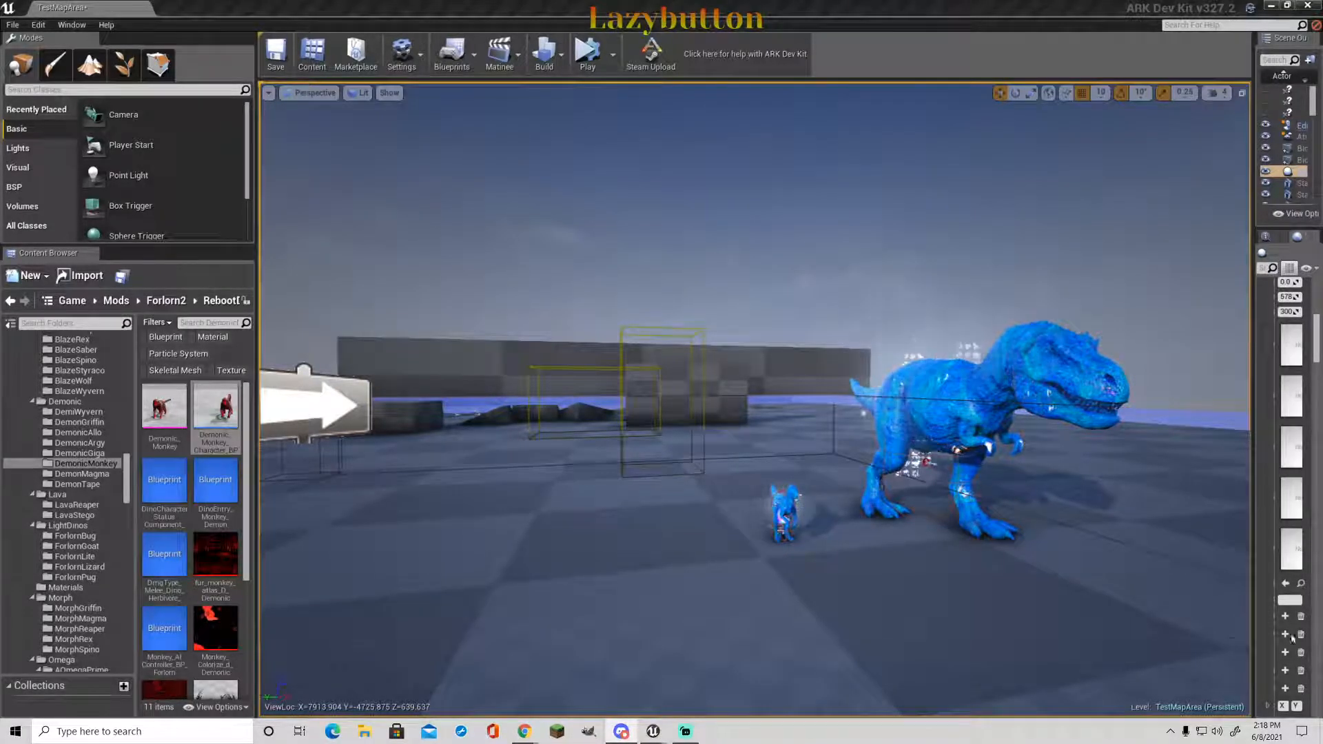
# - Browse to the Icons folder under Genesis2 > CoreBlueprints > DinoEntries and check its icon texture
pyautogui.scroll(2, 89, 447)
pyautogui.scroll(12, 93, 441)
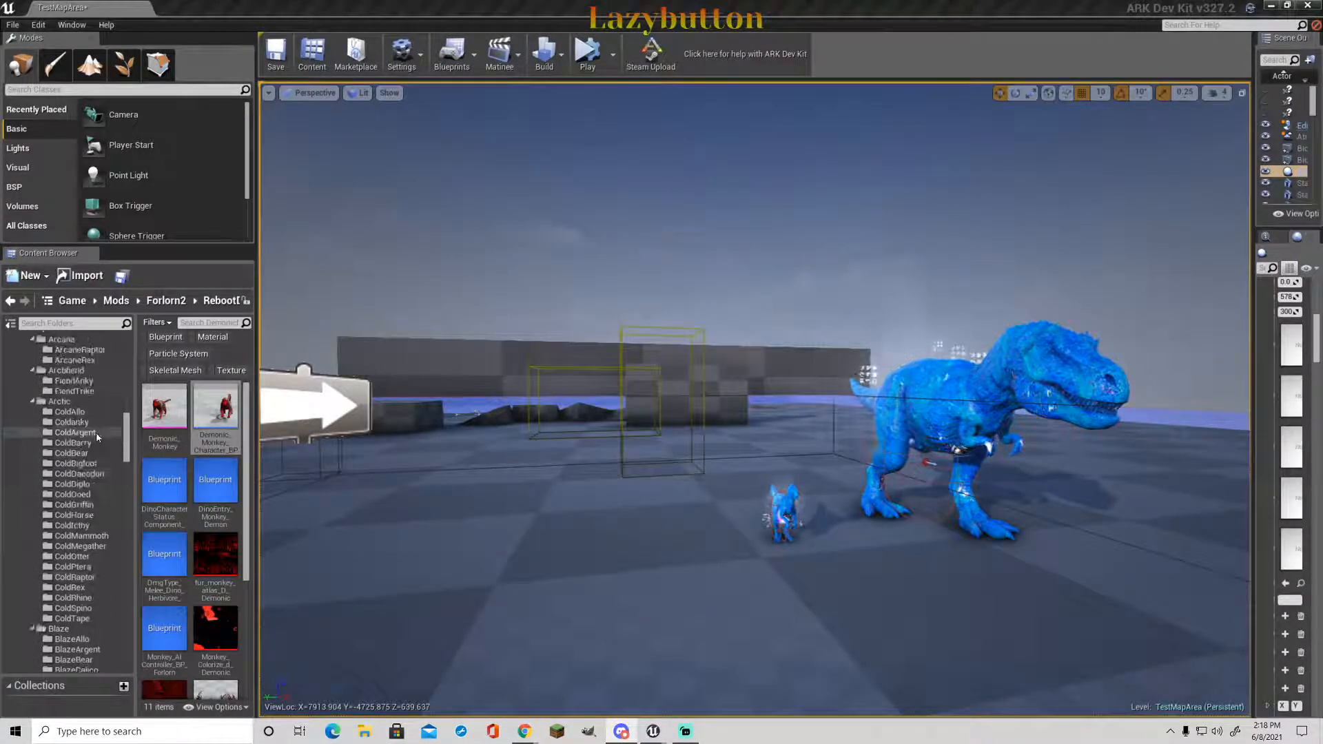
pyautogui.scroll(8, 96, 432)
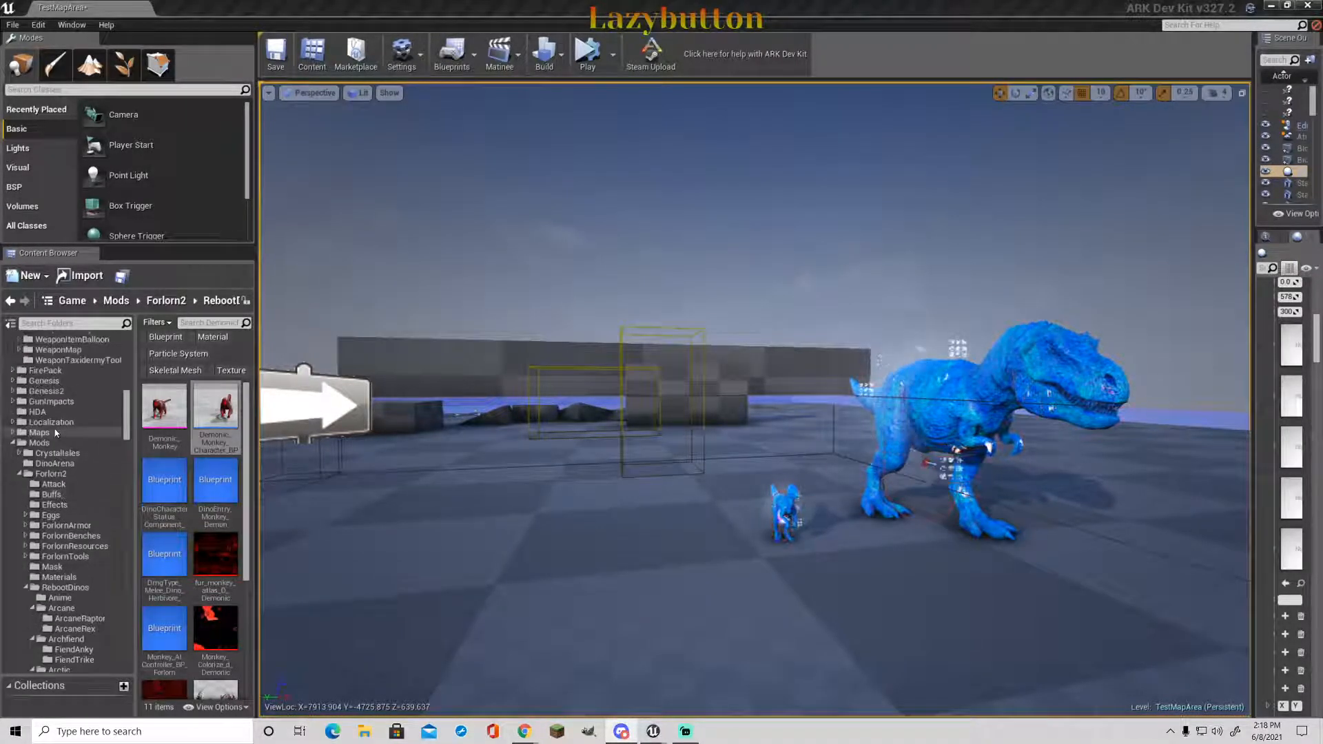
pyautogui.scroll(2, 56, 432)
pyautogui.click(14, 453)
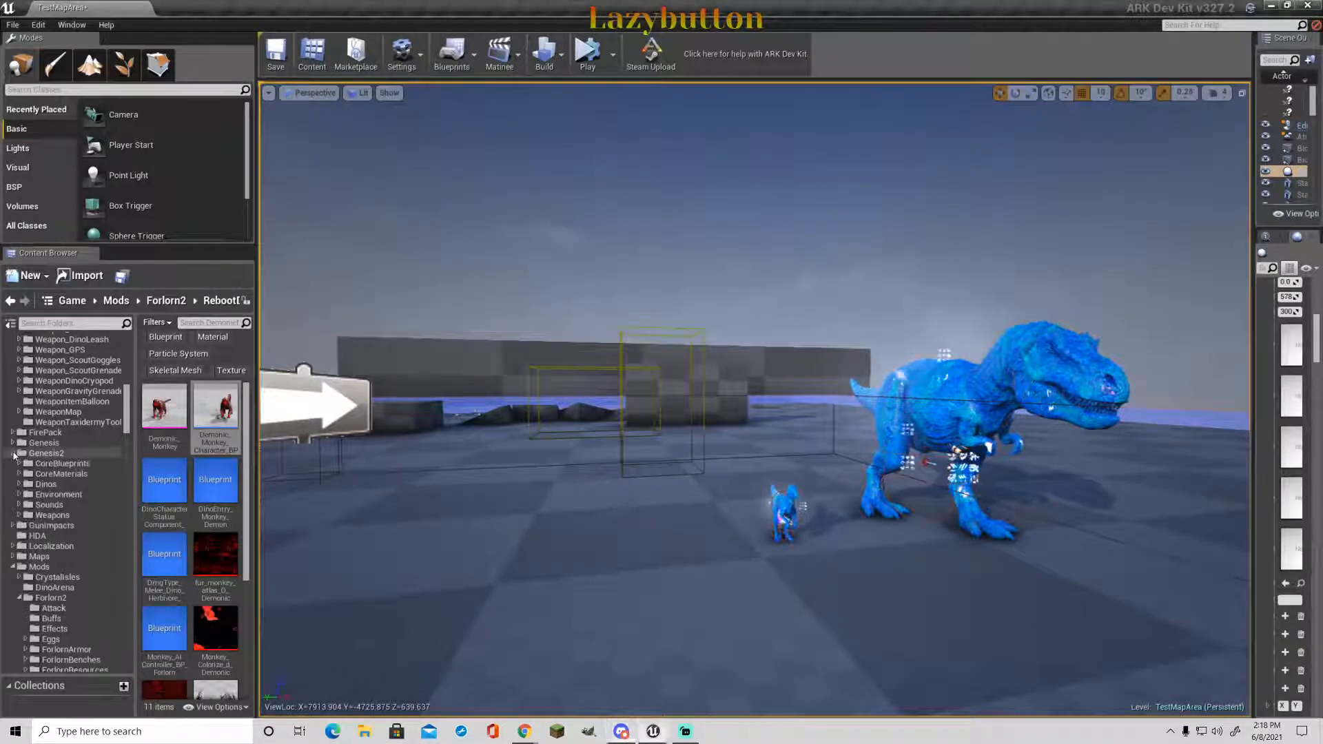
pyautogui.click(61, 464)
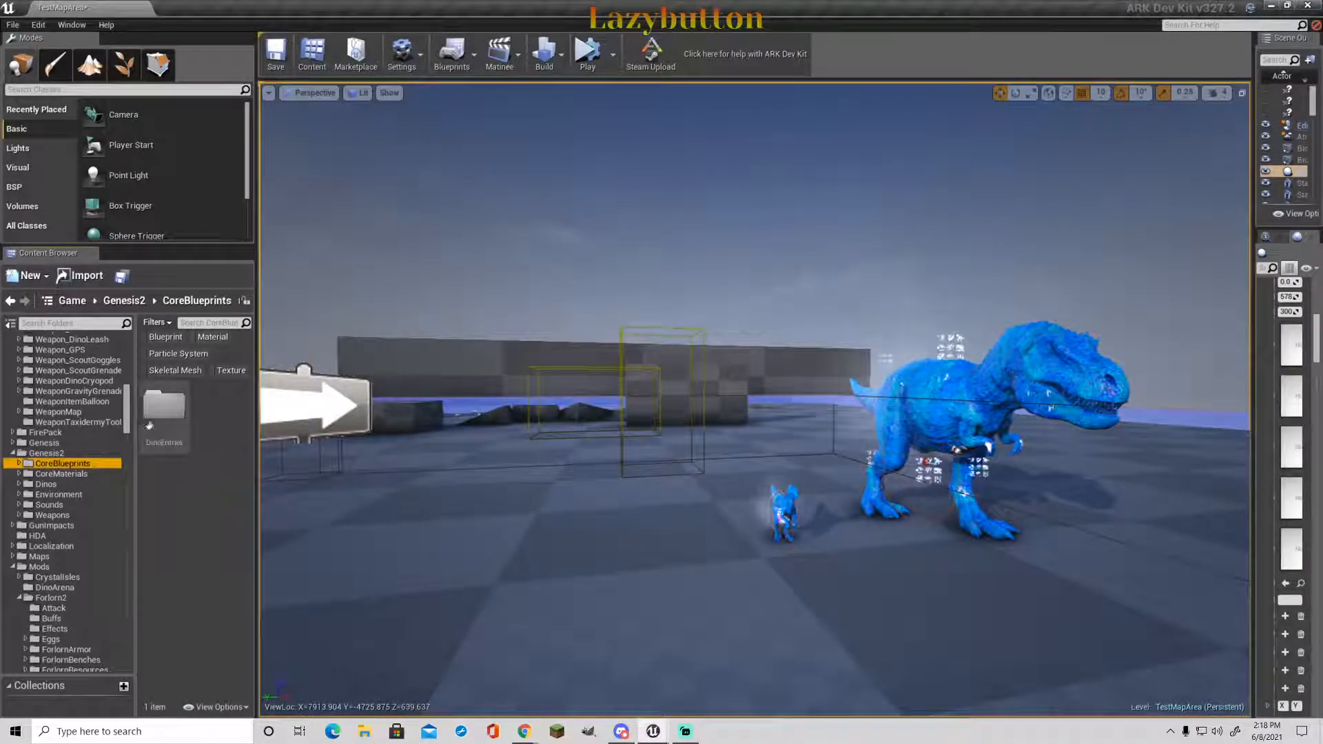
pyautogui.doubleClick(164, 406)
pyautogui.doubleClick(164, 406)
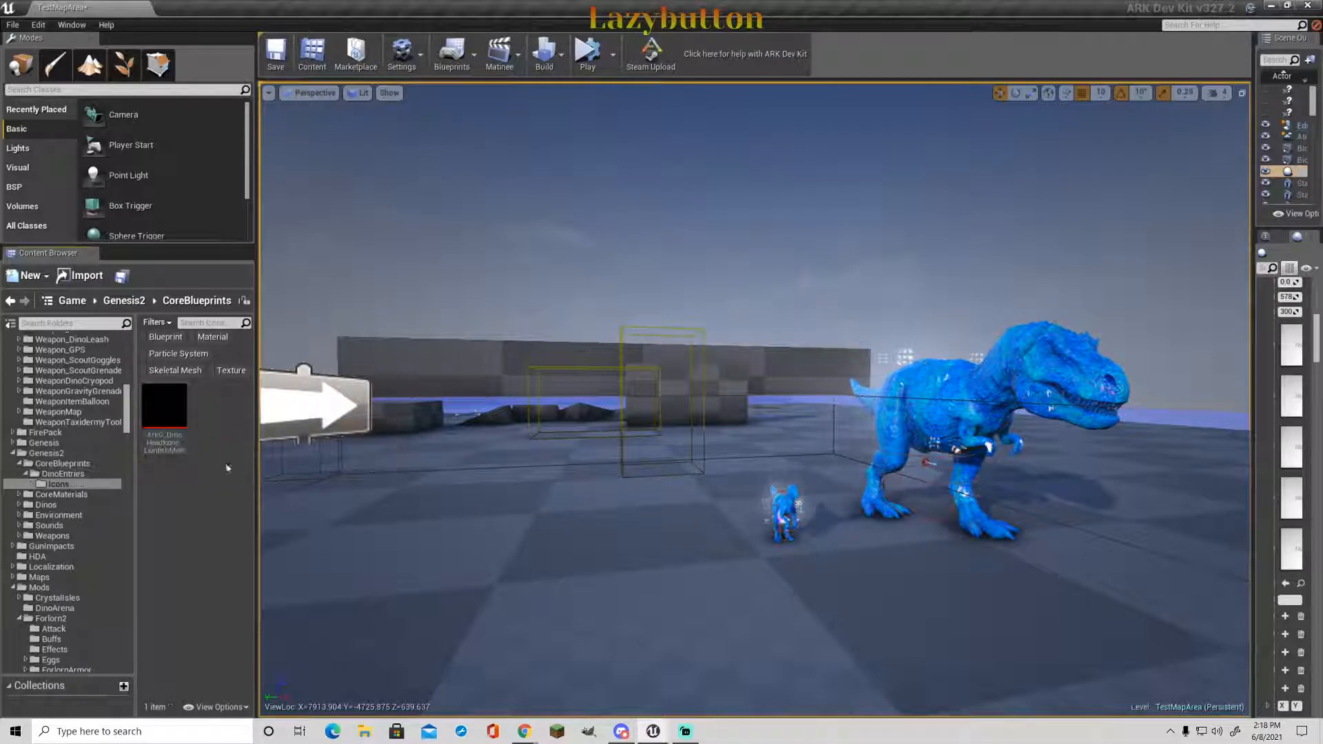
pyautogui.click(173, 408)
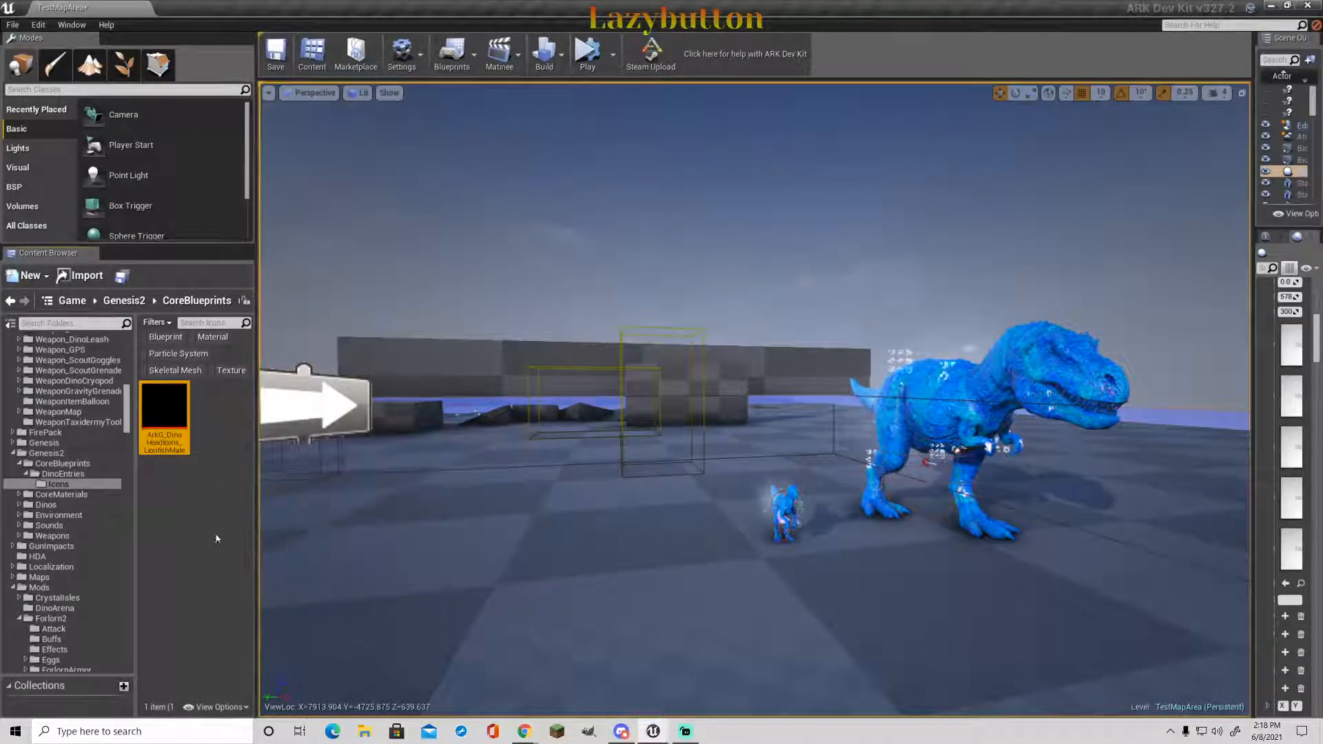
# - Look through the Genesis2 CoreMaterials folder down to Functions > Utilities and check the ARK_GEN2 texture sample function
pyautogui.click(80, 494)
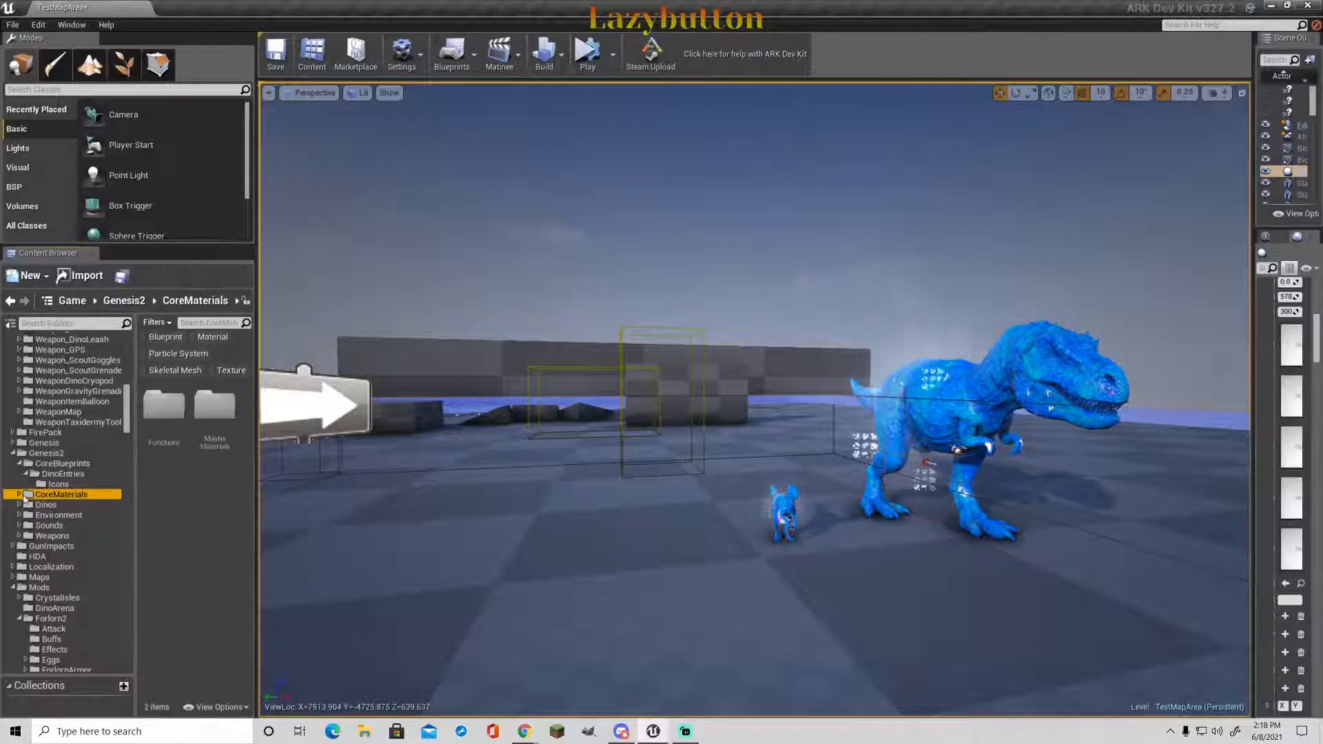
pyautogui.click(169, 414)
pyautogui.doubleClick(169, 414)
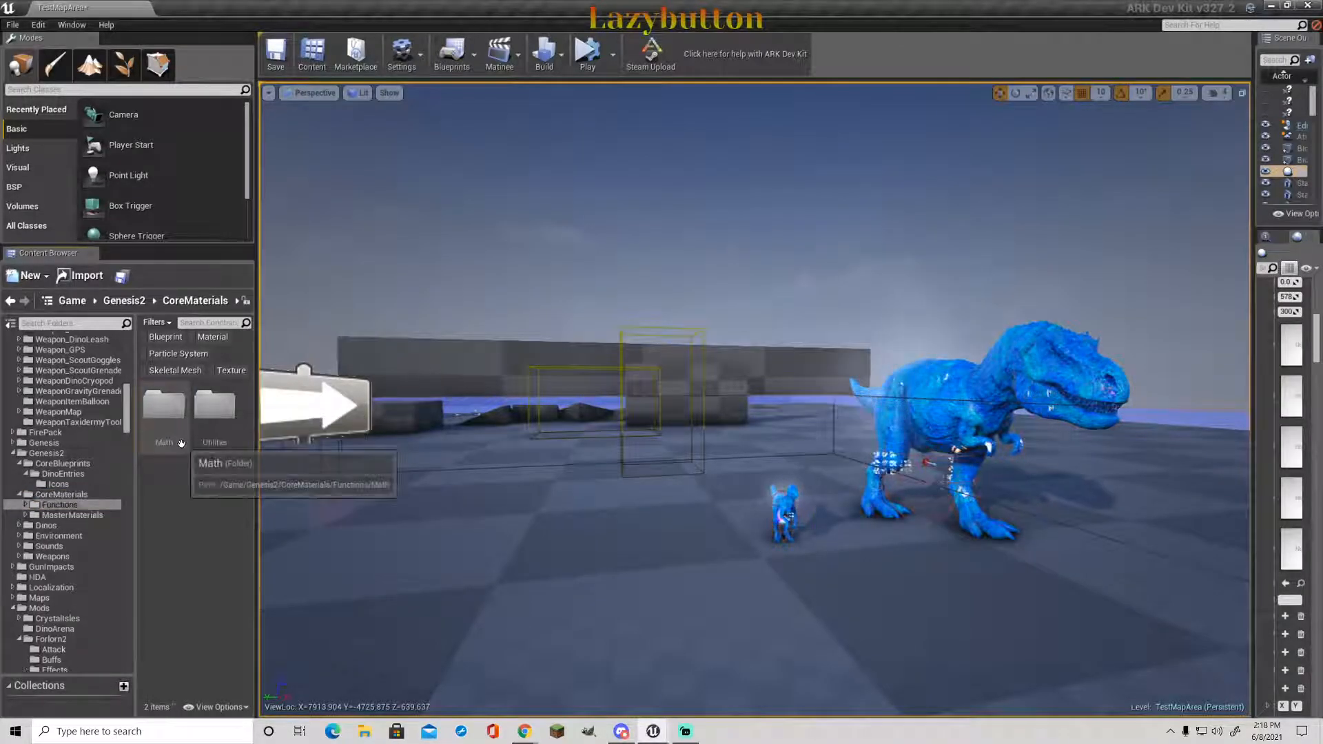
pyautogui.doubleClick(217, 410)
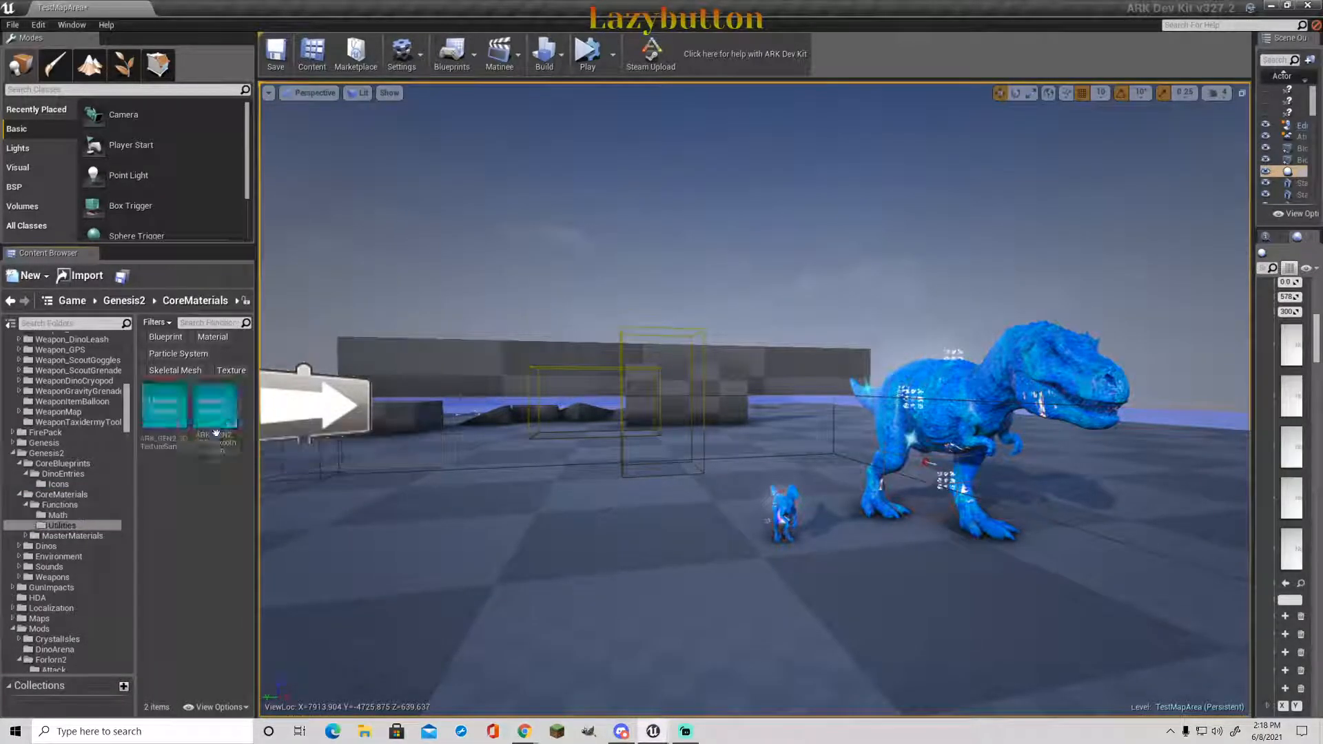
pyautogui.click(165, 410)
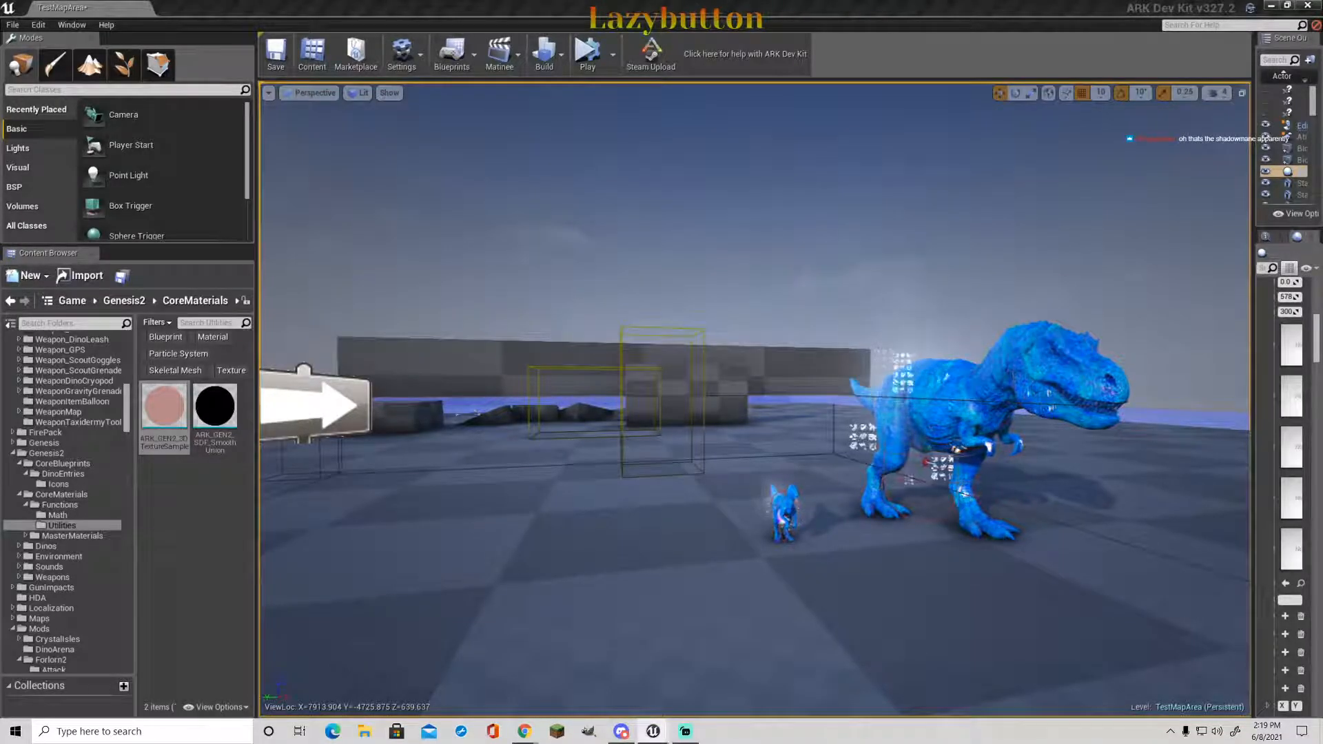
# - Check the Math functions folder and the MM_GEN2_DinoLion_Emissive_MIC material instance in MasterMaterials > MIC
pyautogui.click(58, 515)
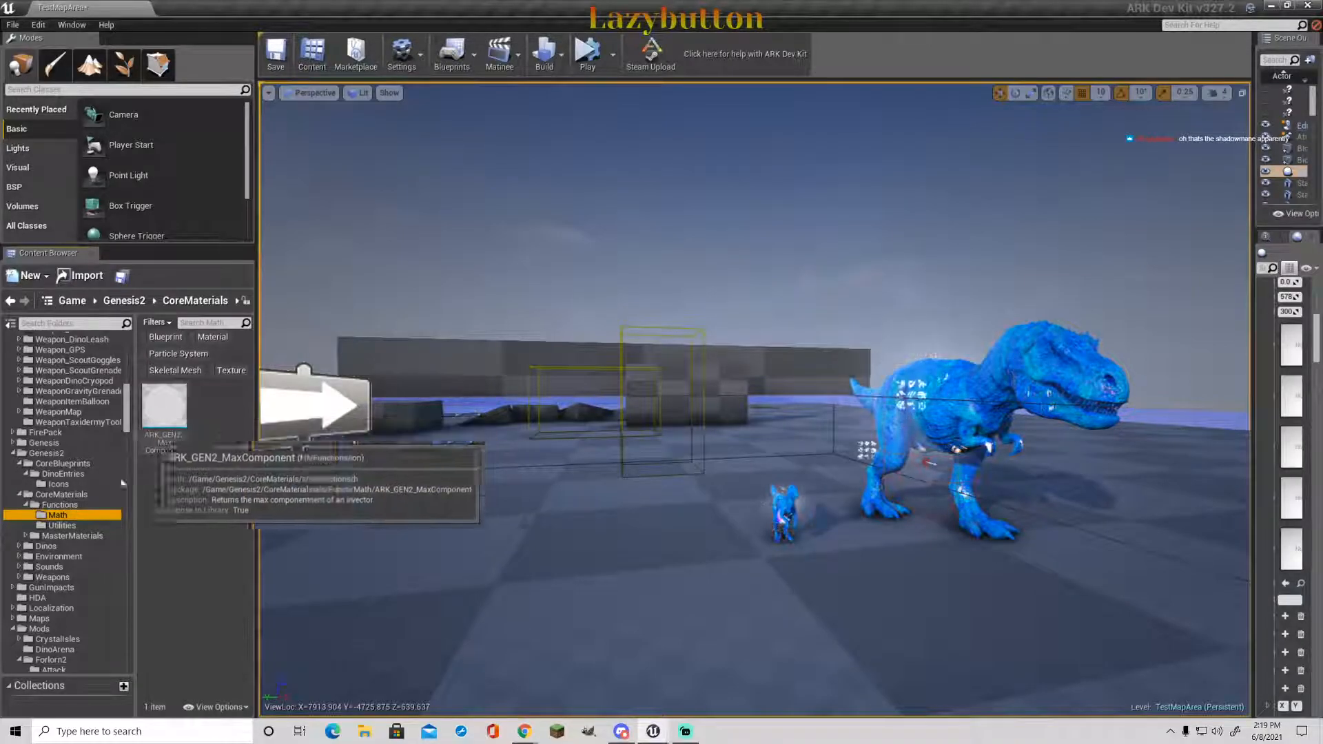
pyautogui.click(25, 535)
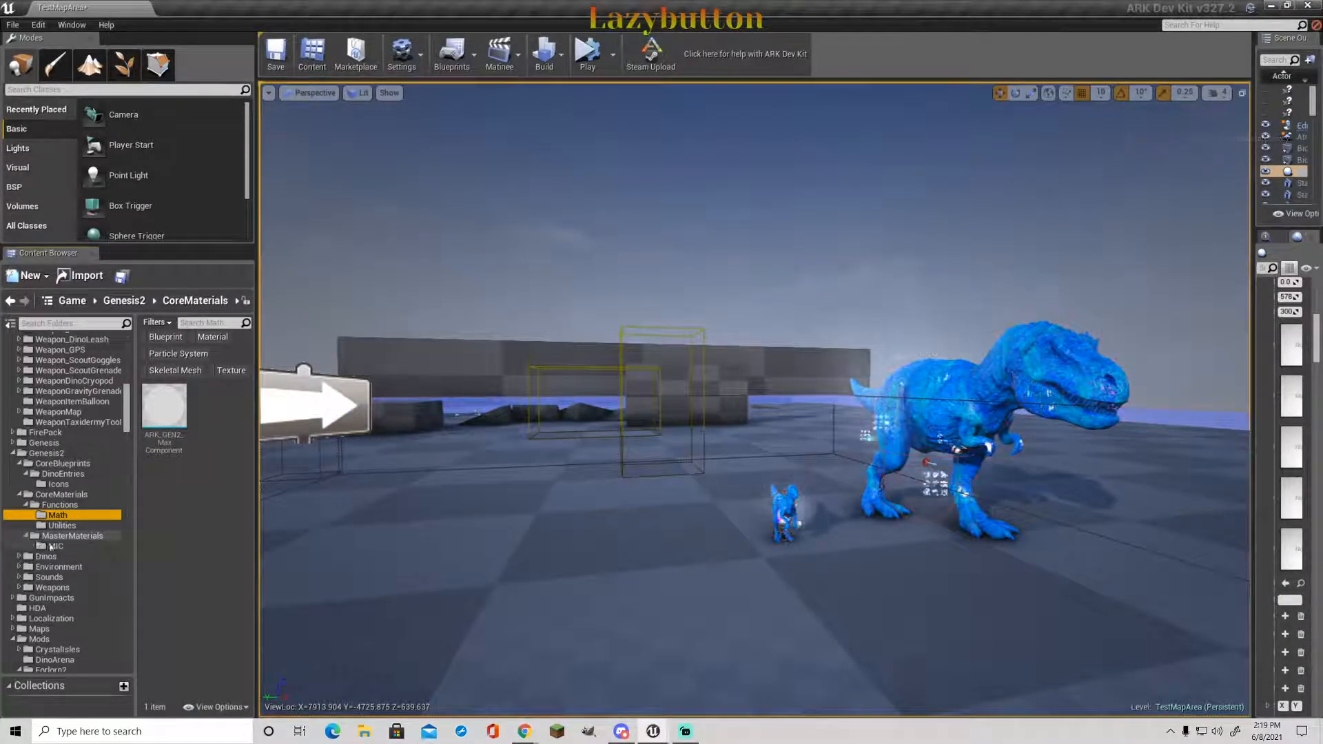
pyautogui.click(52, 545)
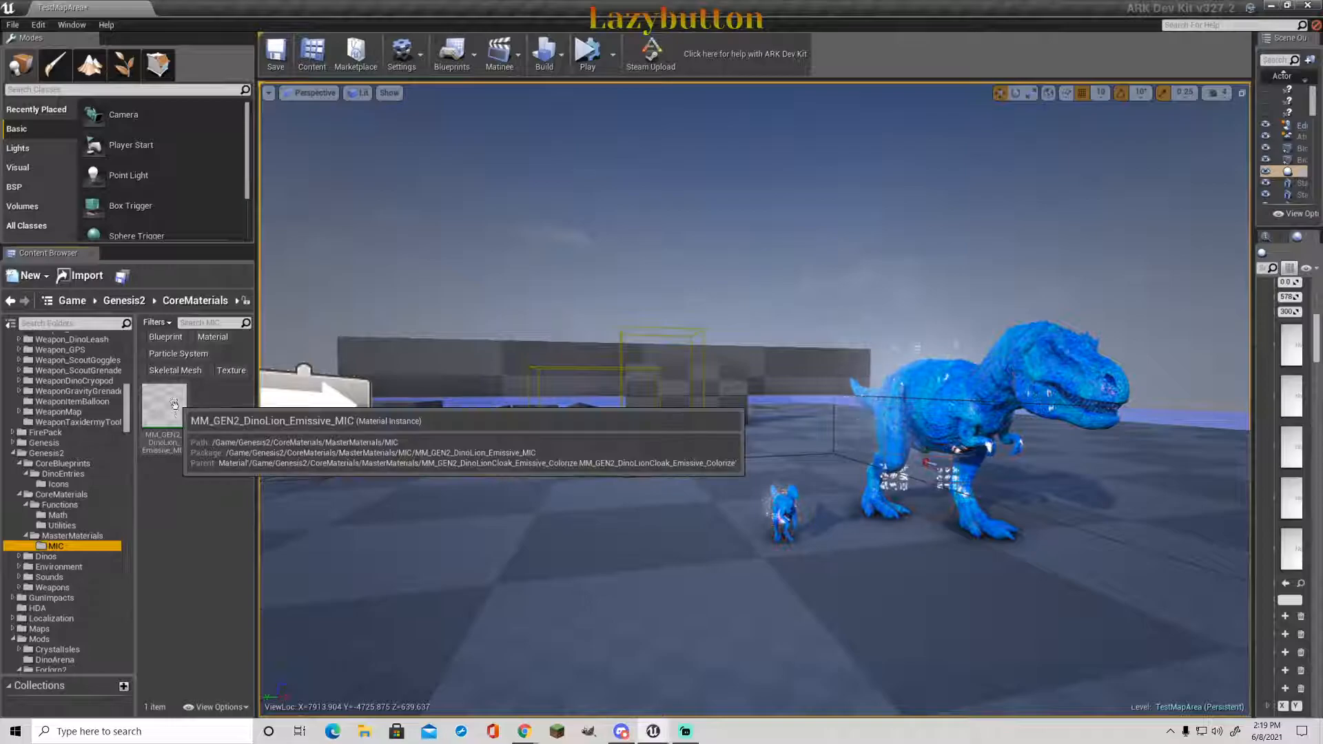
pyautogui.click(163, 414)
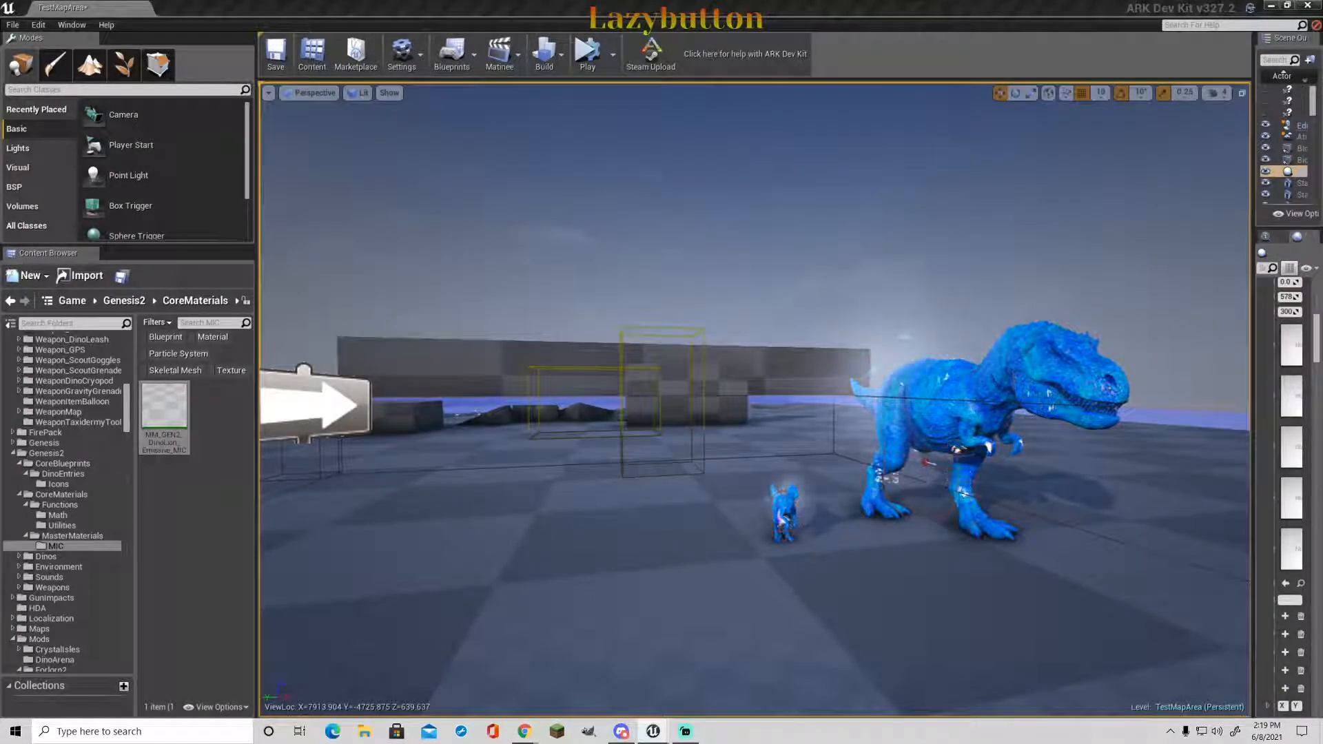
pyautogui.click(164, 415)
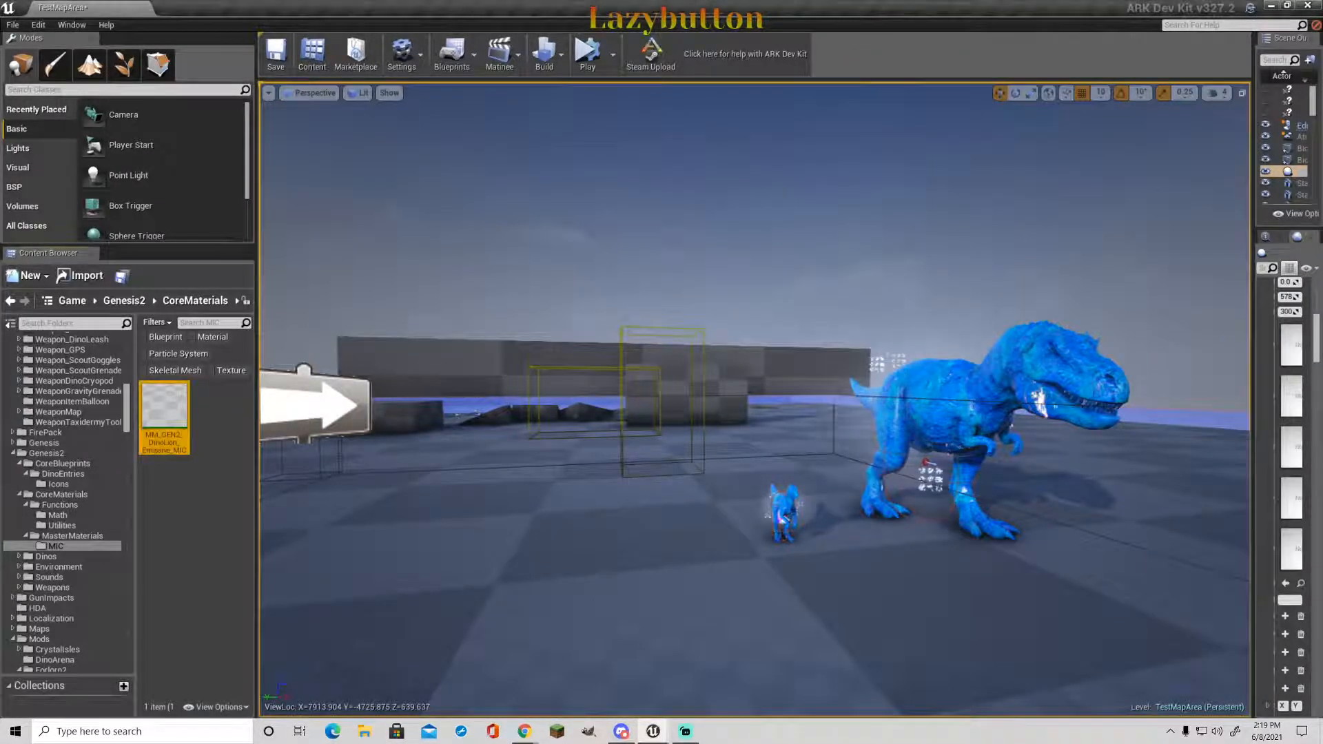
# - Open the BrainSlug folder under Genesis2 > Dinos and inspect the BrainSlug skeletal mesh
pyautogui.click(20, 558)
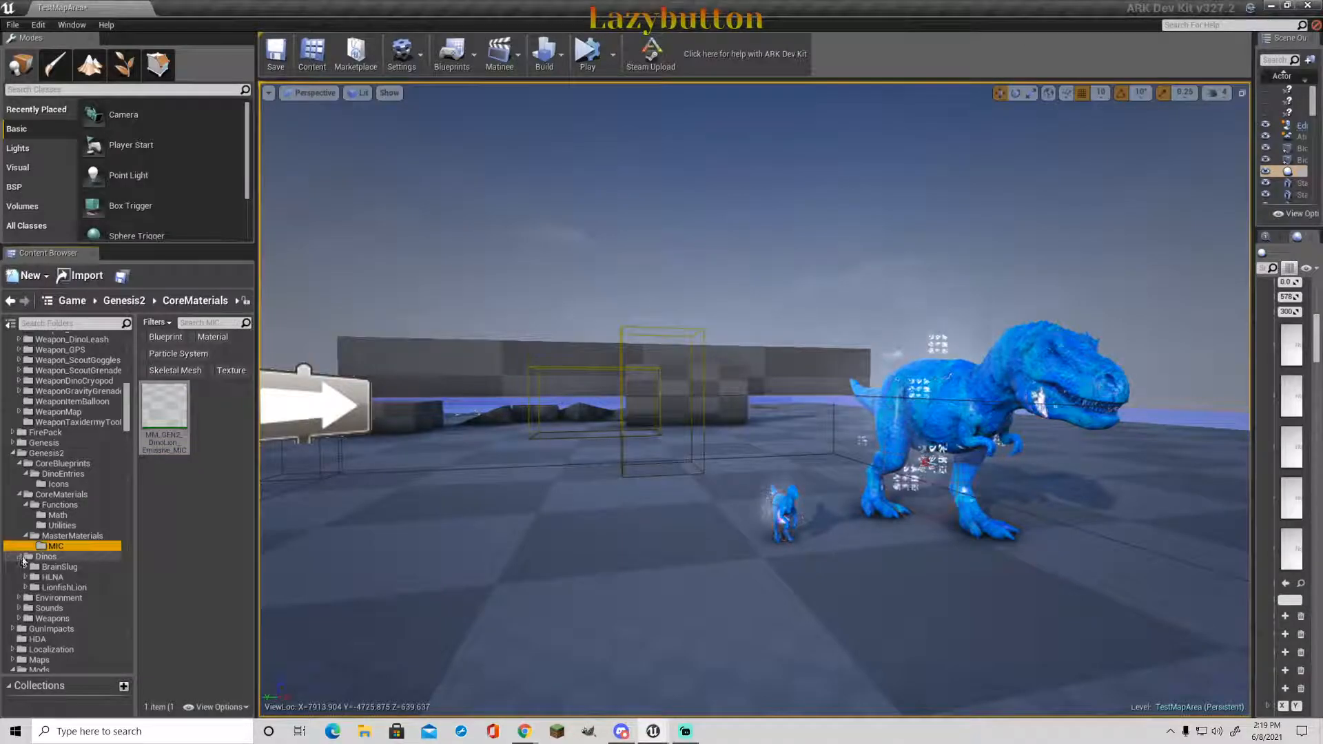
pyautogui.click(59, 566)
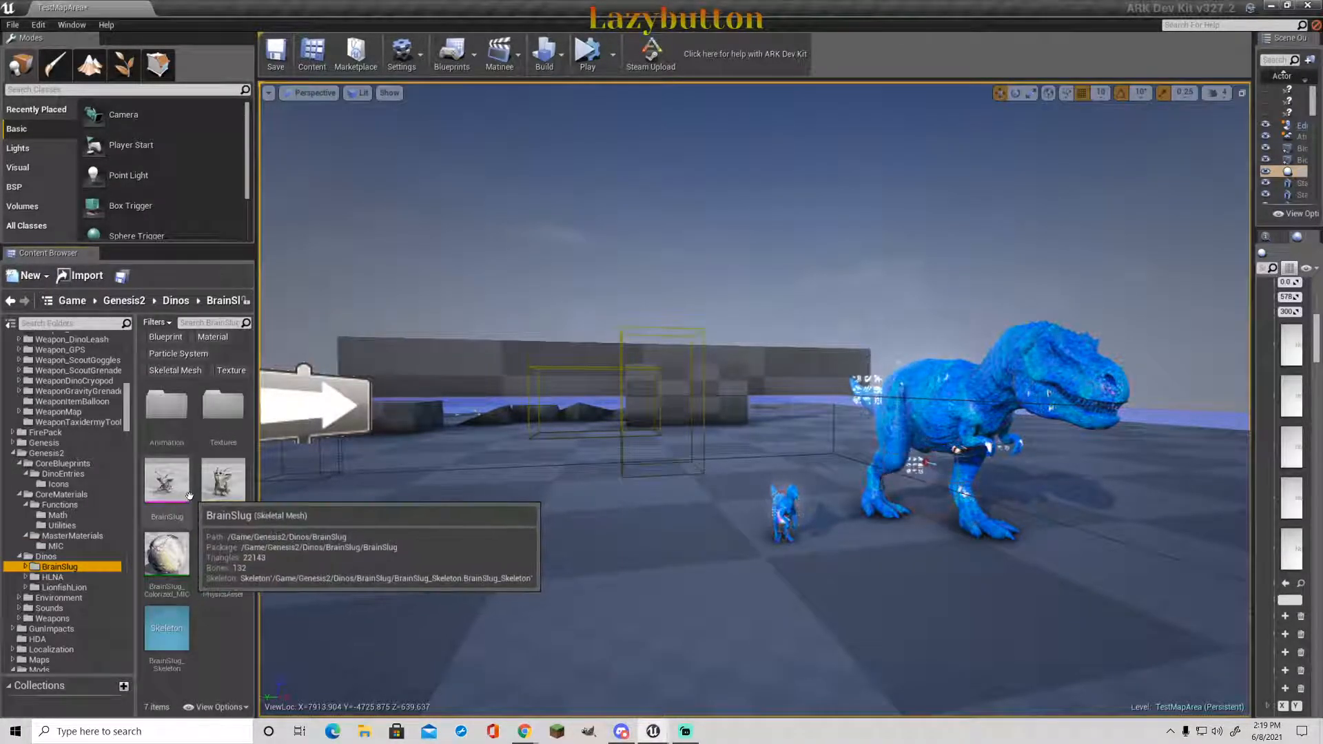
pyautogui.click(182, 485)
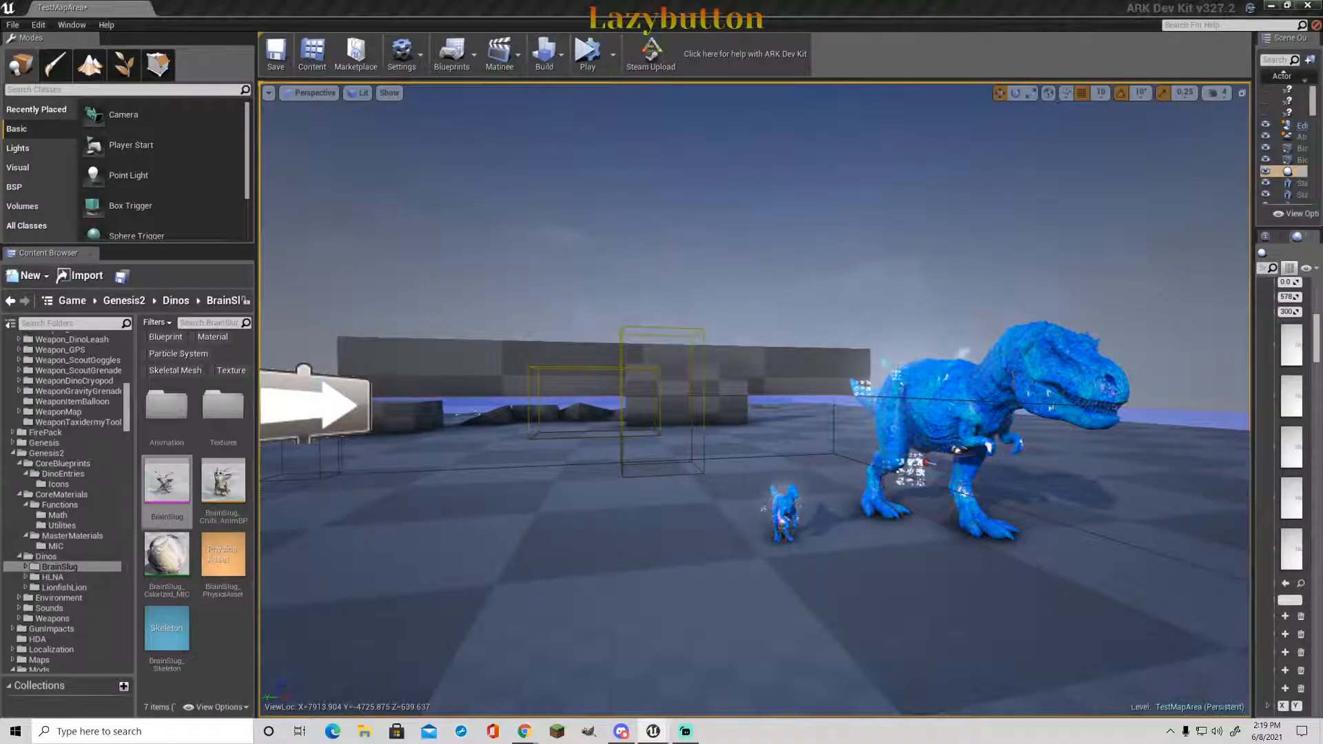
pyautogui.click(167, 486)
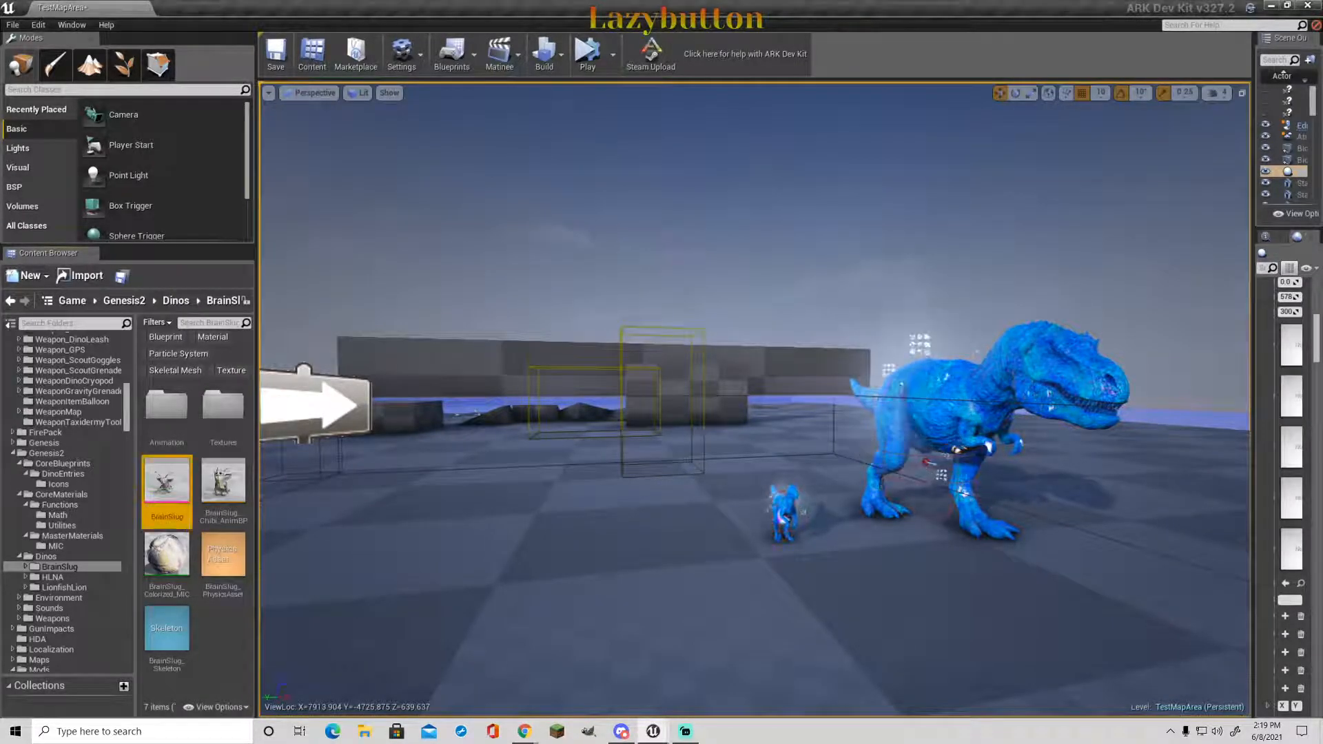
# - Place the SK_LionfishLion mesh from the LionfishLion folder near the blue raptor and view it up close
pyautogui.click(64, 587)
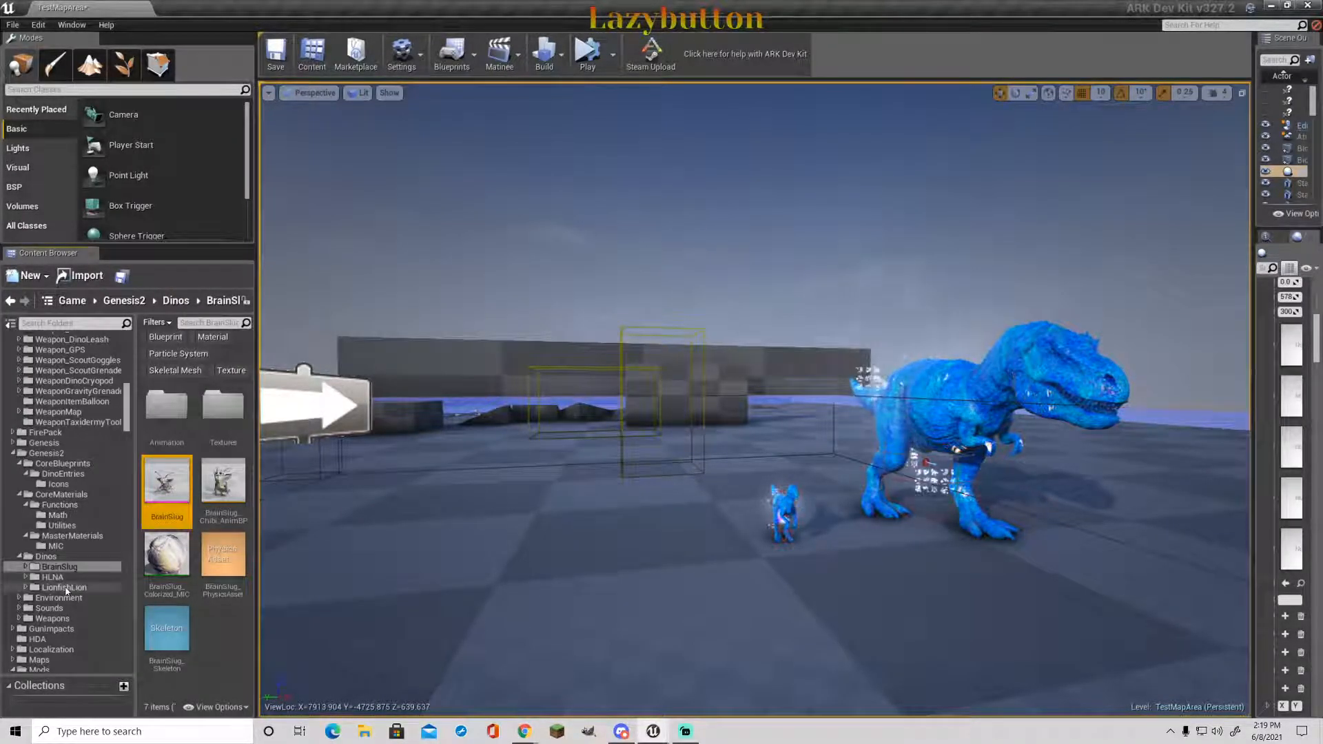
pyautogui.doubleClick(174, 642)
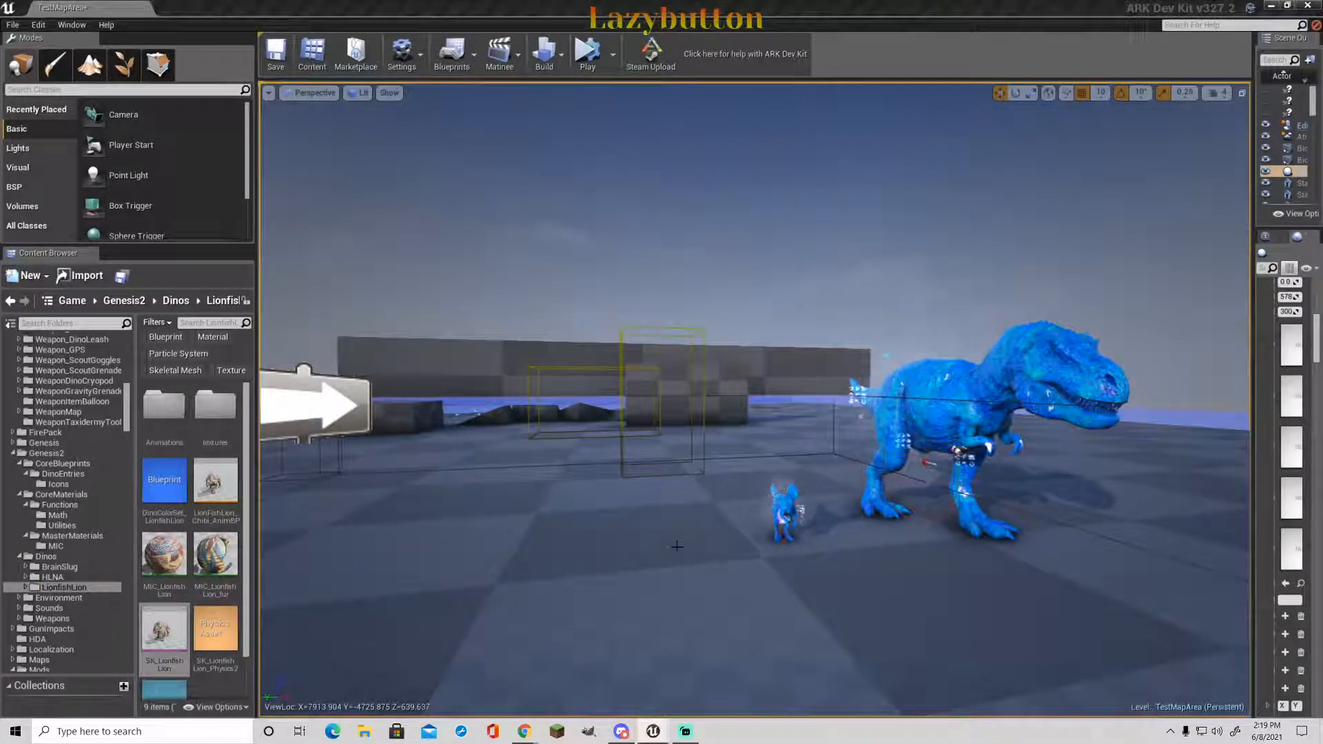
pyautogui.moveTo(164, 626); pyautogui.dragTo(546, 556)
pyautogui.moveTo(596, 600); pyautogui.dragTo(552, 521, button='right')
pyautogui.click(595, 598)
pyautogui.press('w')
pyautogui.moveTo(754, 400); pyautogui.dragTo(639, 648, button='right')
pyautogui.press('d')
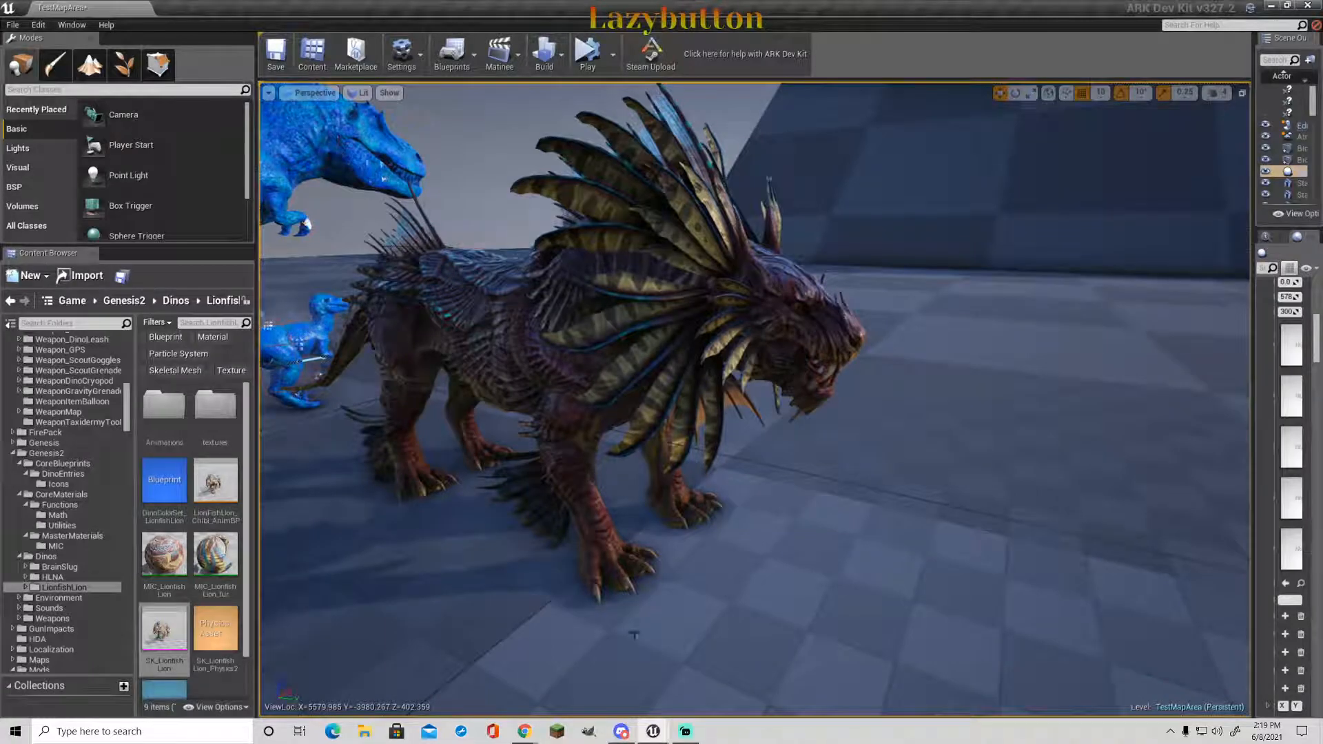
# - Look through the LionfishLion folder's assets and the clips in its Animations folder
pyautogui.scroll(-1, 168, 603)
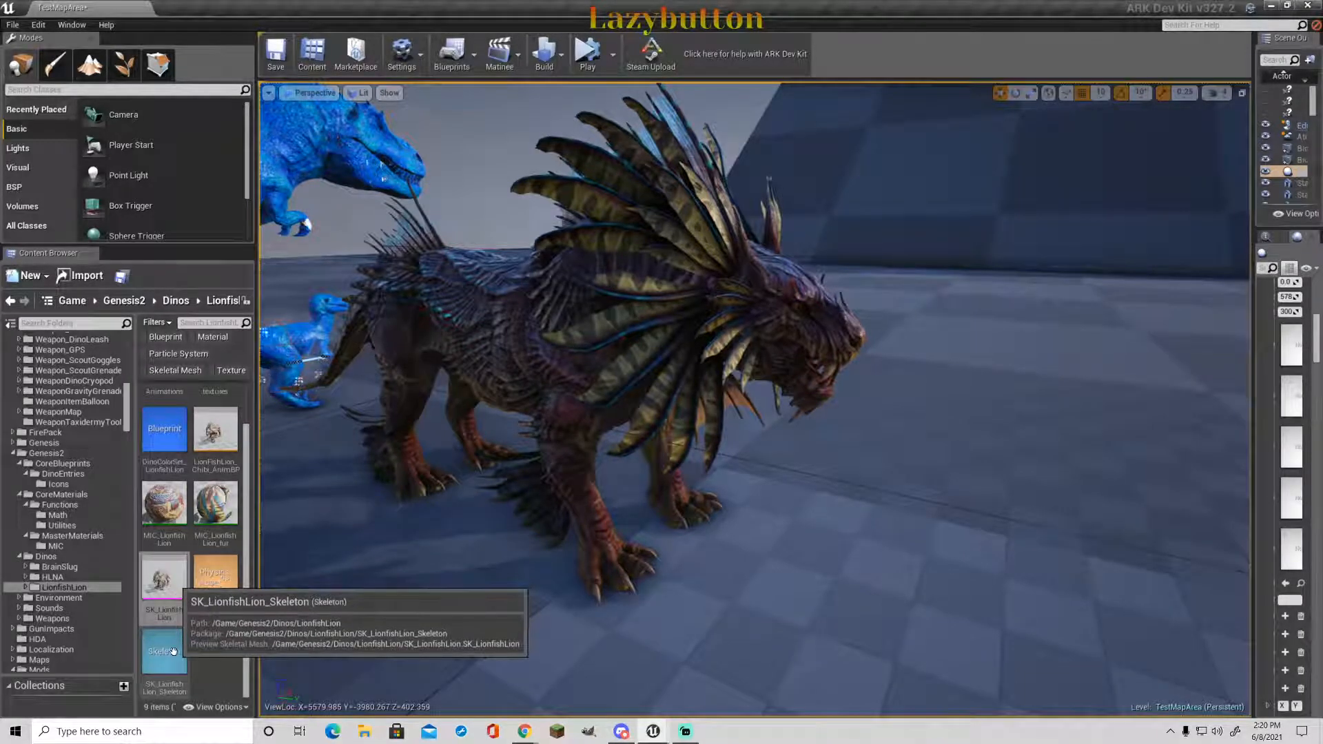
pyautogui.scroll(1, 174, 648)
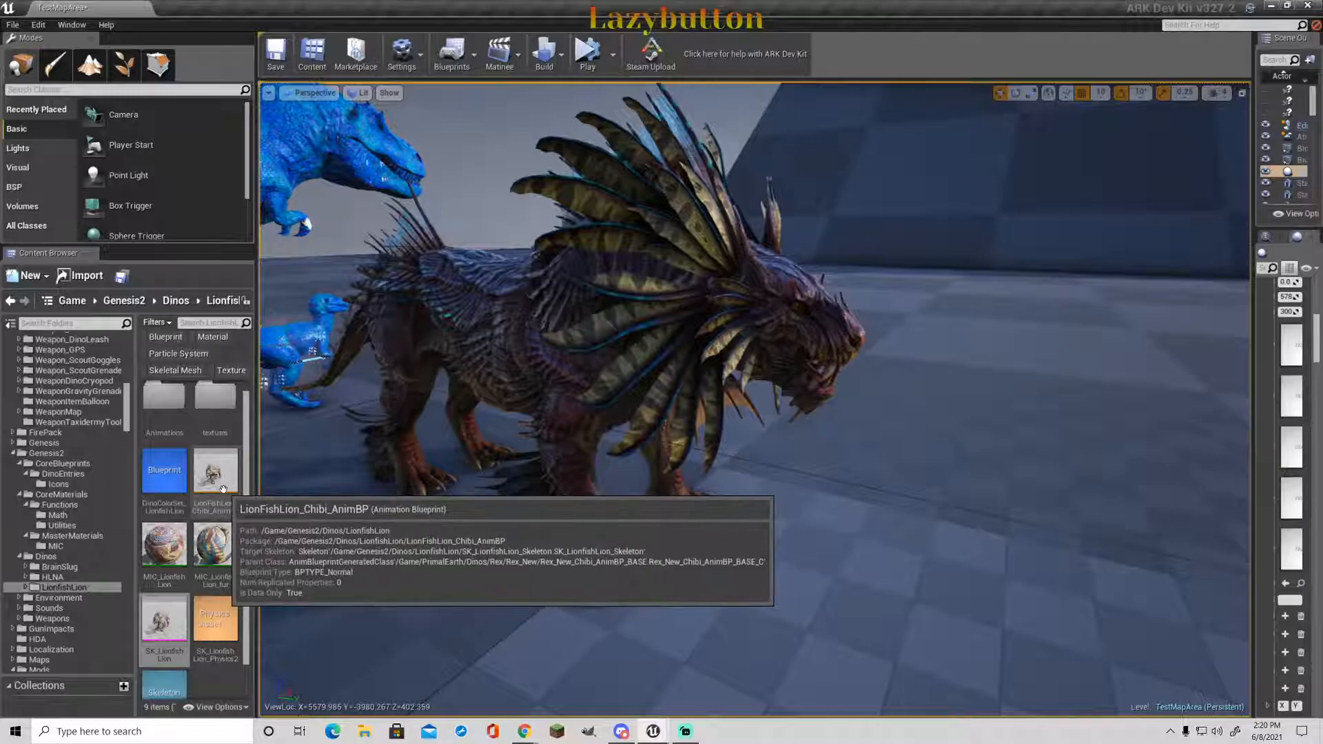
pyautogui.doubleClick(165, 398)
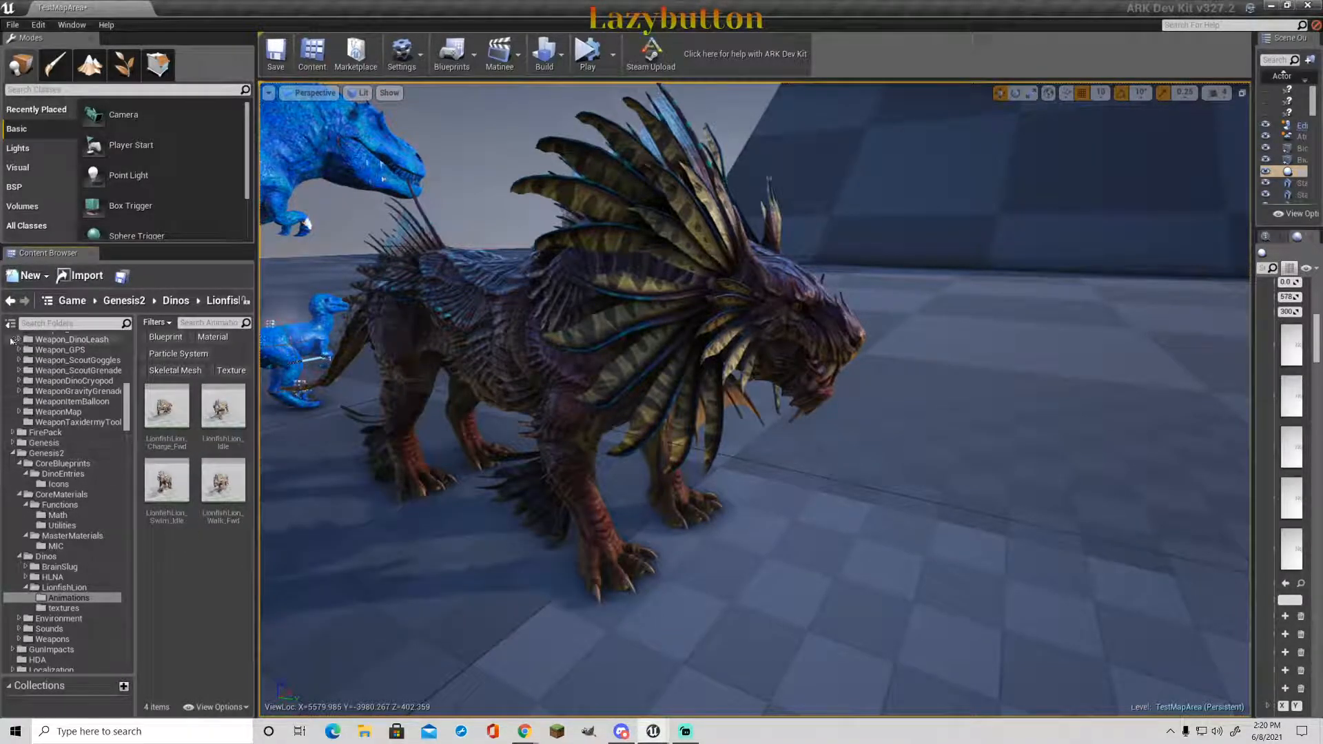
pyautogui.click(10, 301)
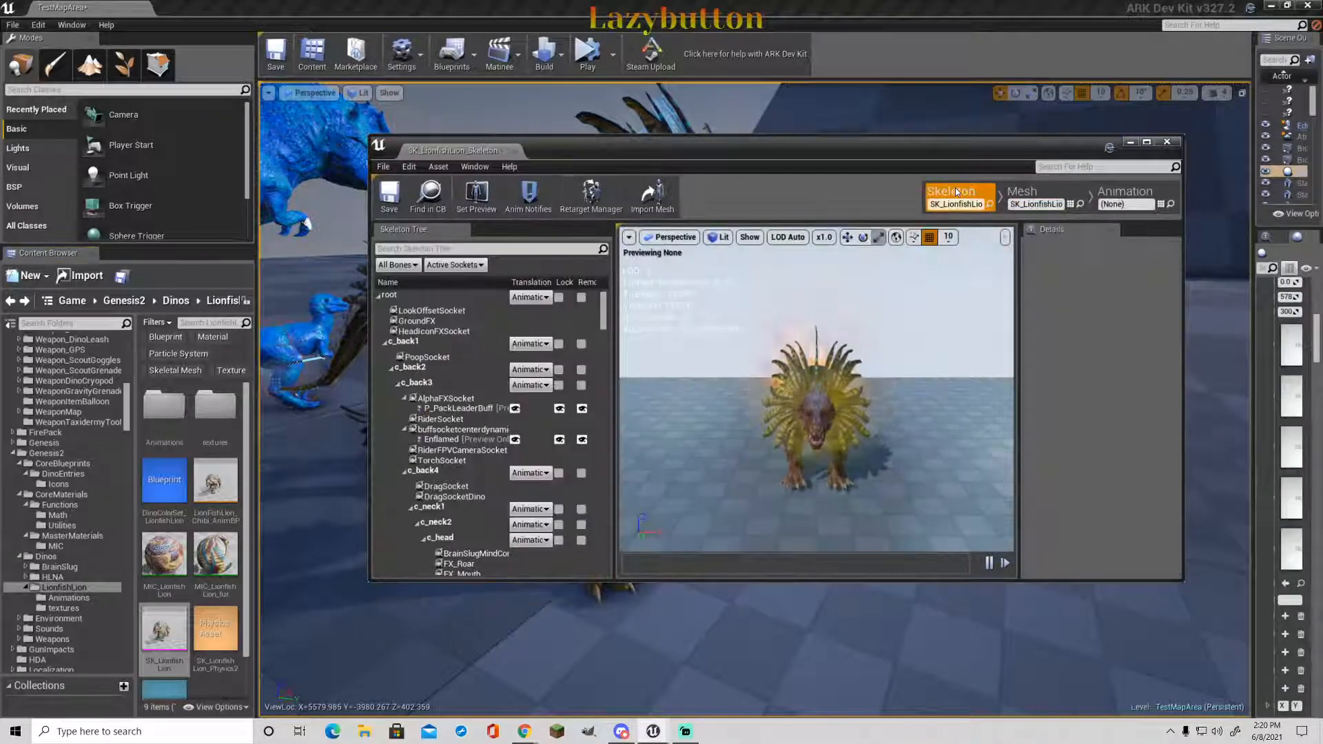
# - Examine the SK_LionfishLion skeleton's bones and sockets, including FX_Mouth up close on the model, and close the skeleton editor
pyautogui.scroll(-3, 465, 374)
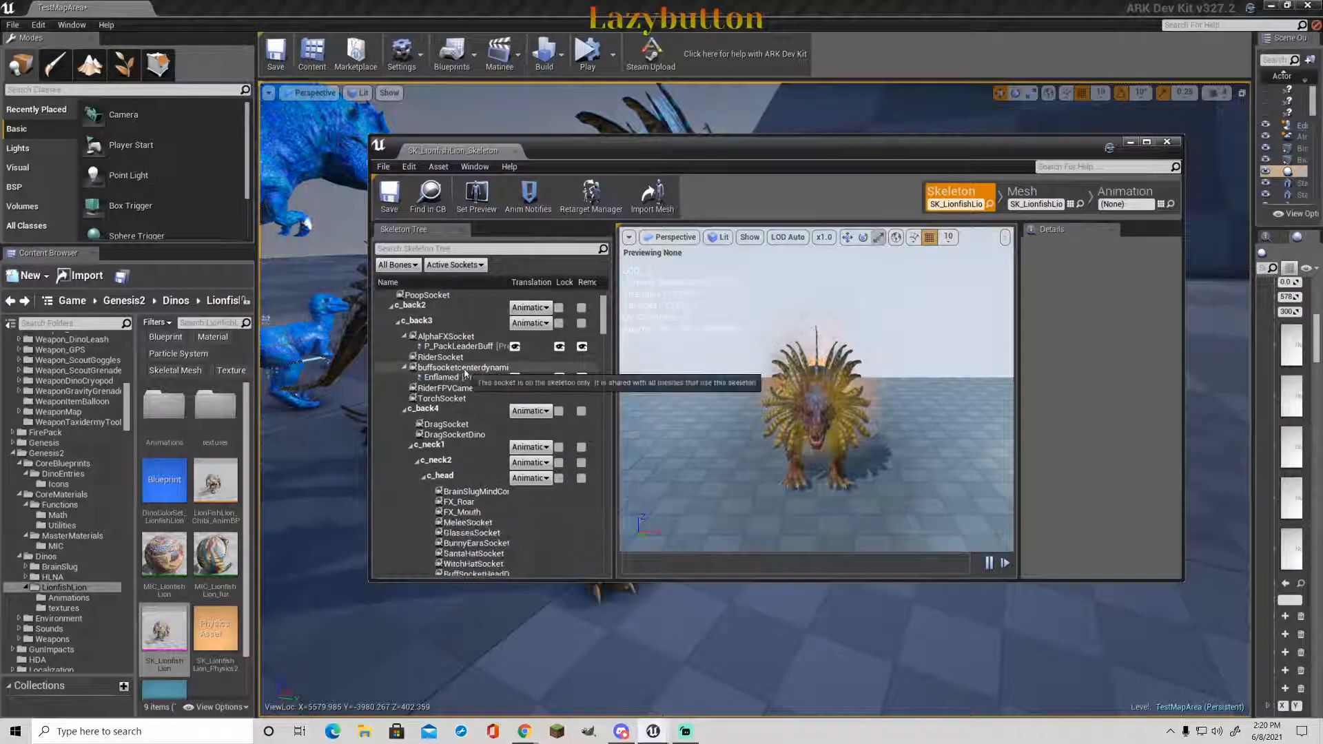
pyautogui.scroll(-6, 495, 386)
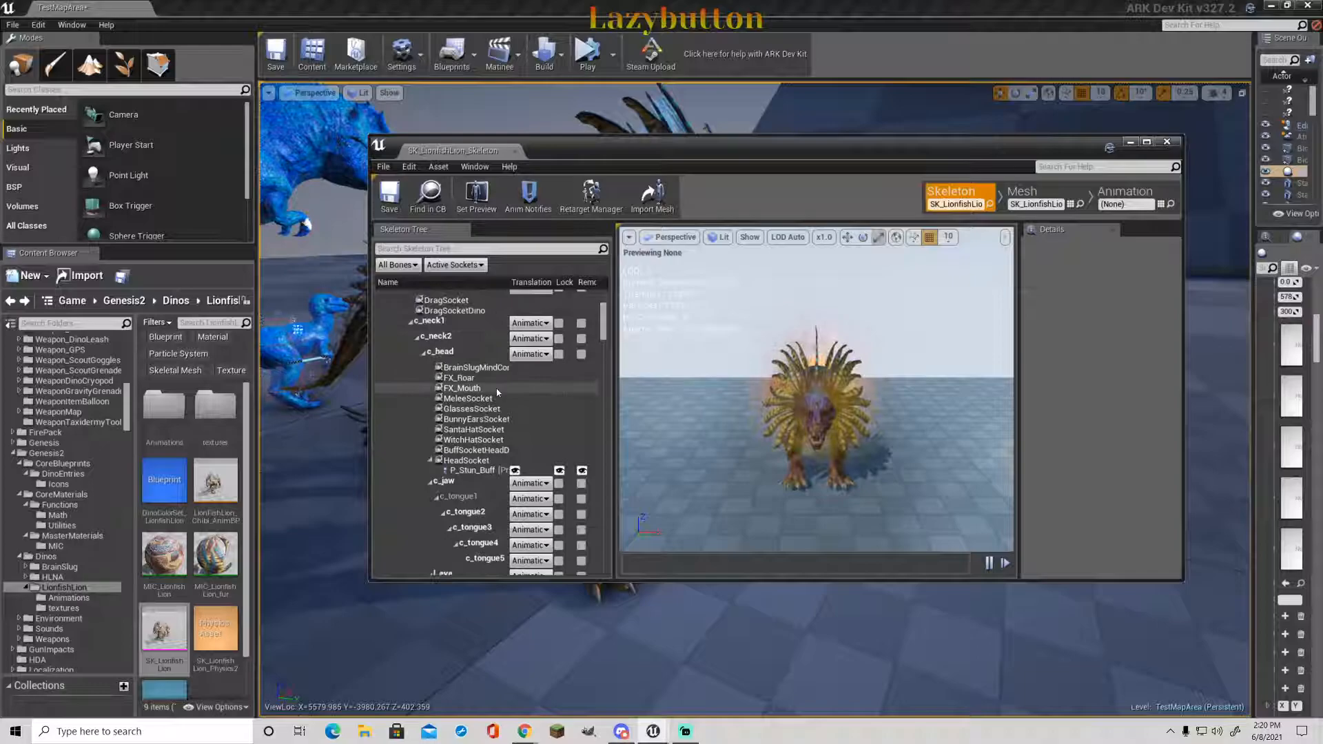
pyautogui.click(497, 390)
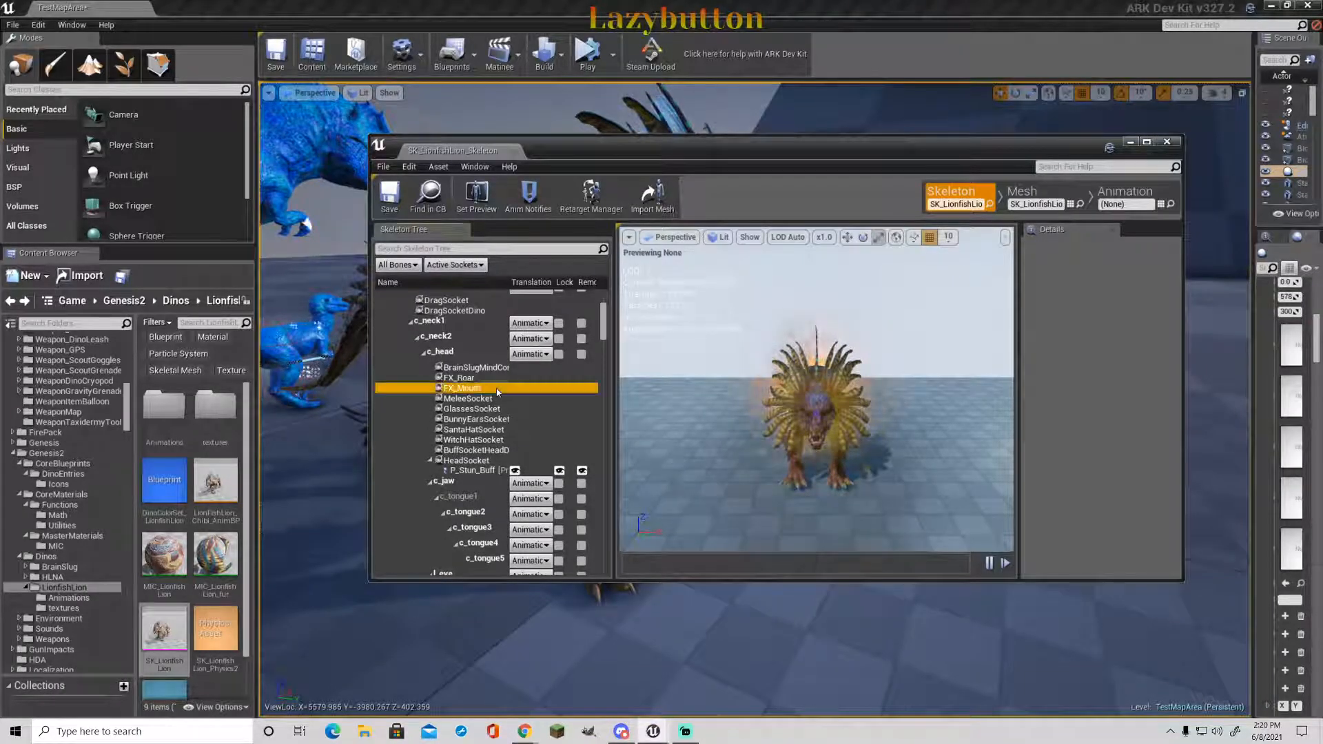
pyautogui.moveTo(795, 387); pyautogui.dragTo(874, 386, button='right')
pyautogui.press('w')
pyautogui.scroll(-3, 507, 430)
pyautogui.scroll(-9, 507, 430)
pyautogui.scroll(-6, 527, 459)
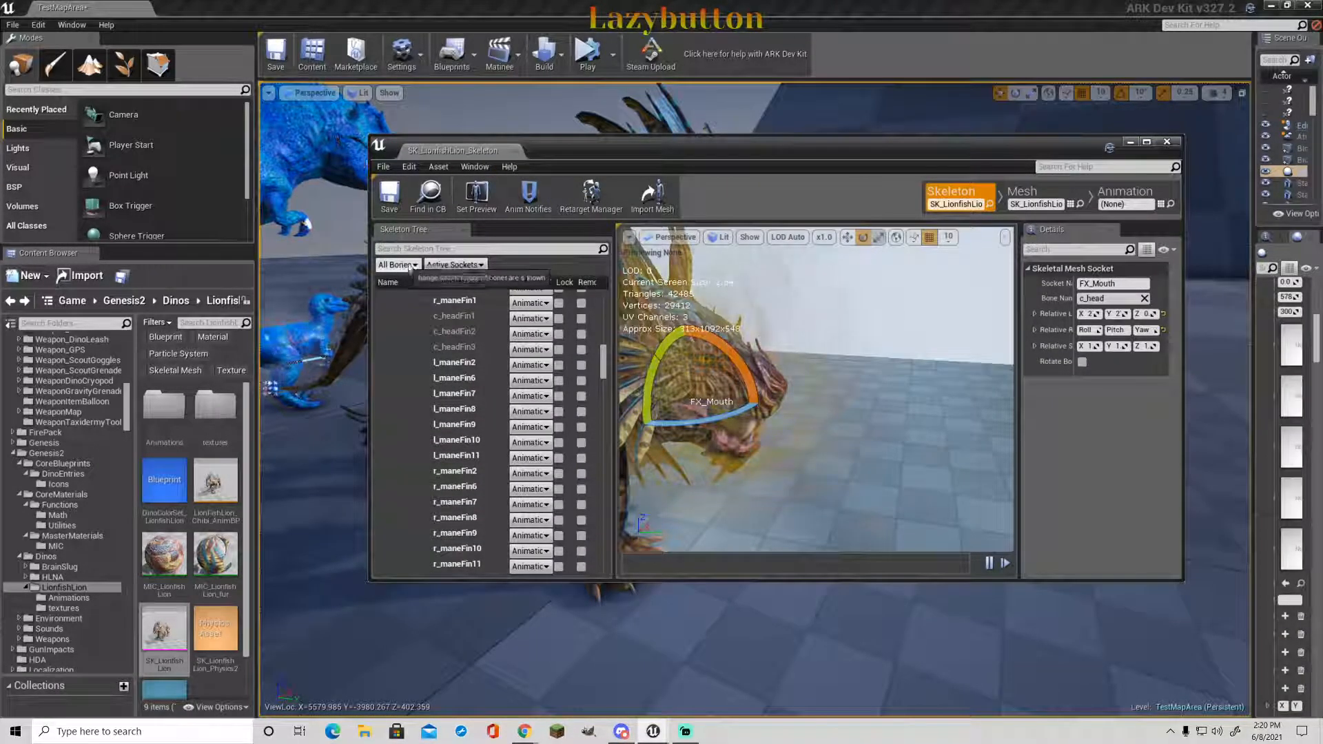
pyautogui.click(514, 151)
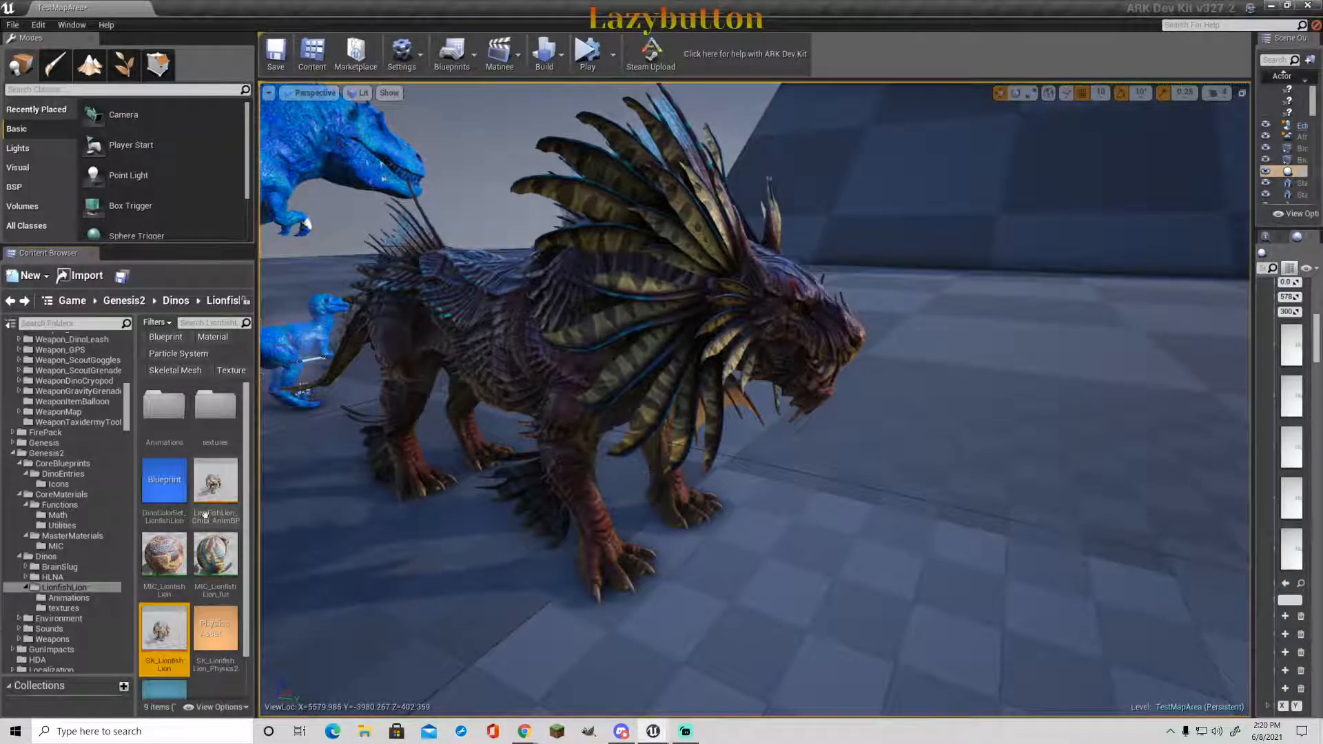
# - Copy the SK_LionfishLion skeletal mesh into the Forlorn2 mod's RebootDinos > Blaze > BlazeSaber folder
pyautogui.scroll(-3, 74, 602)
pyautogui.scroll(-13, 73, 601)
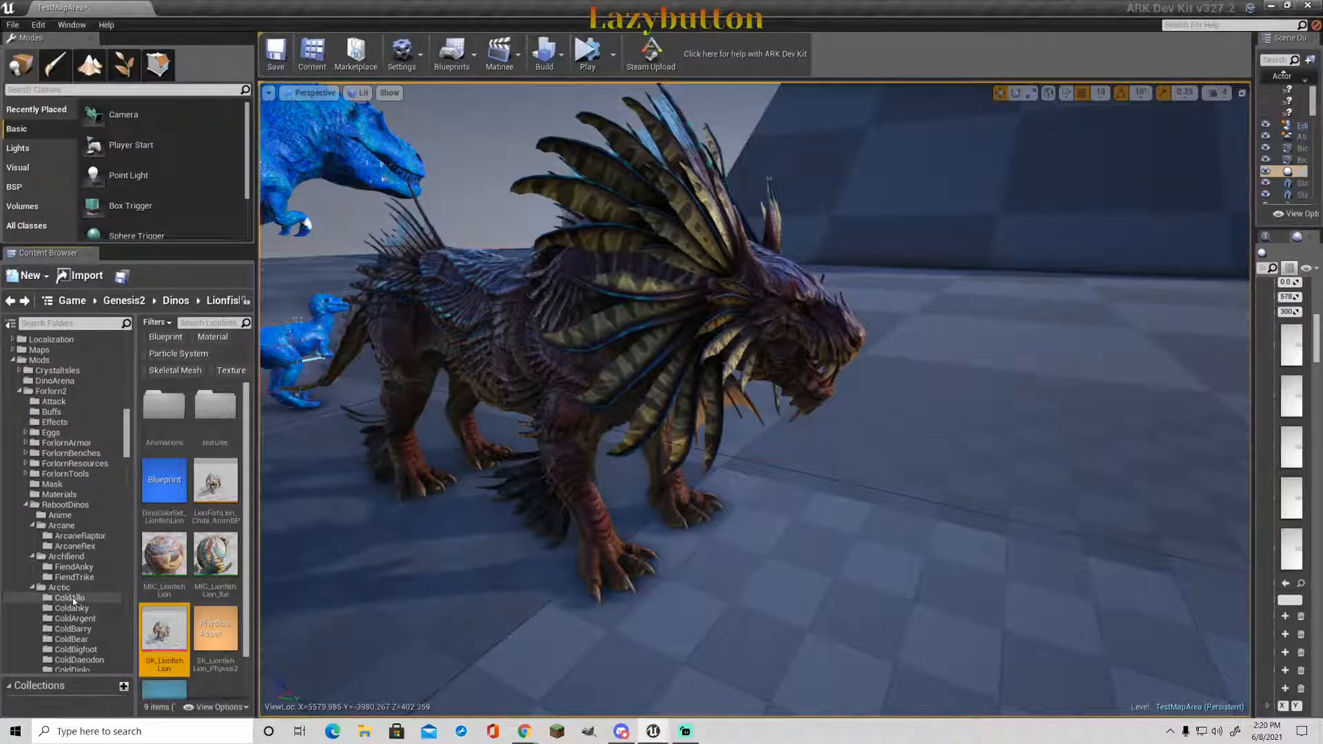
pyautogui.scroll(-14, 73, 600)
pyautogui.scroll(-7, 73, 599)
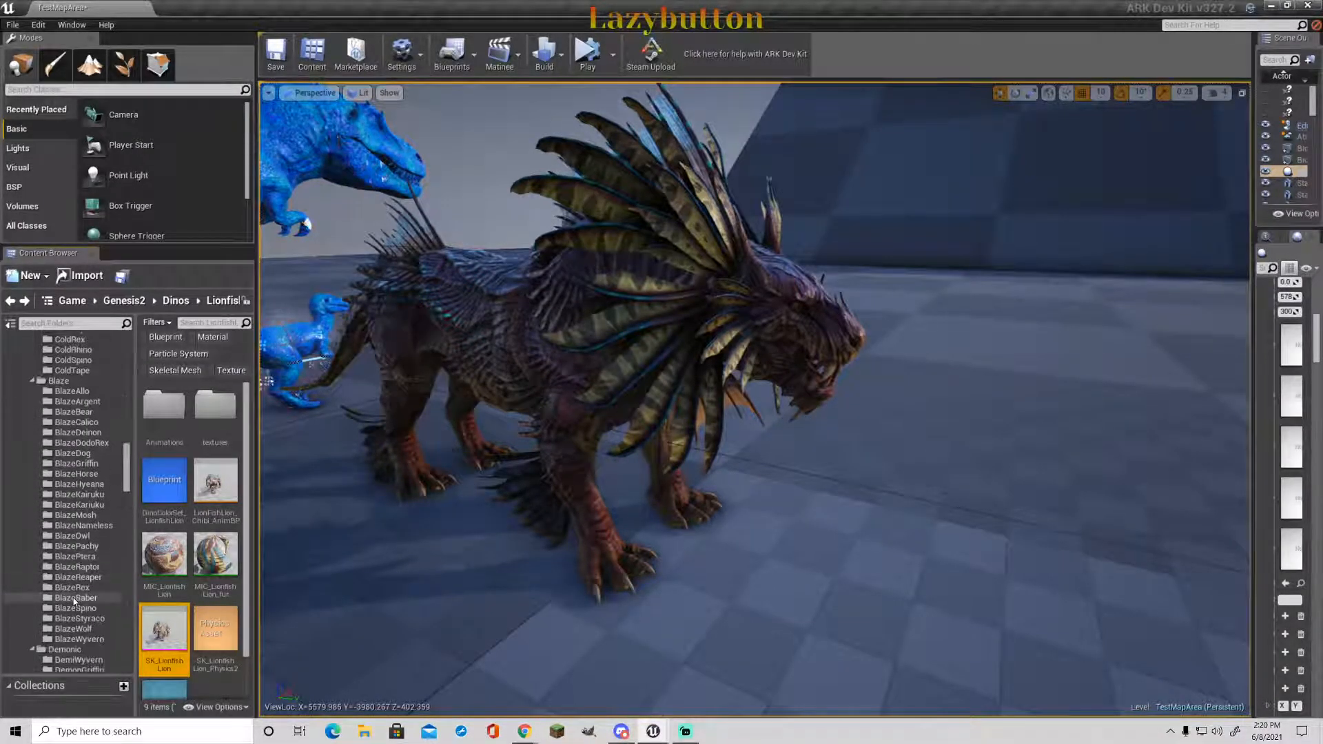
pyautogui.moveTo(158, 621)
pyautogui.moveTo(158, 620); pyautogui.dragTo(100, 601)
pyautogui.click(114, 615)
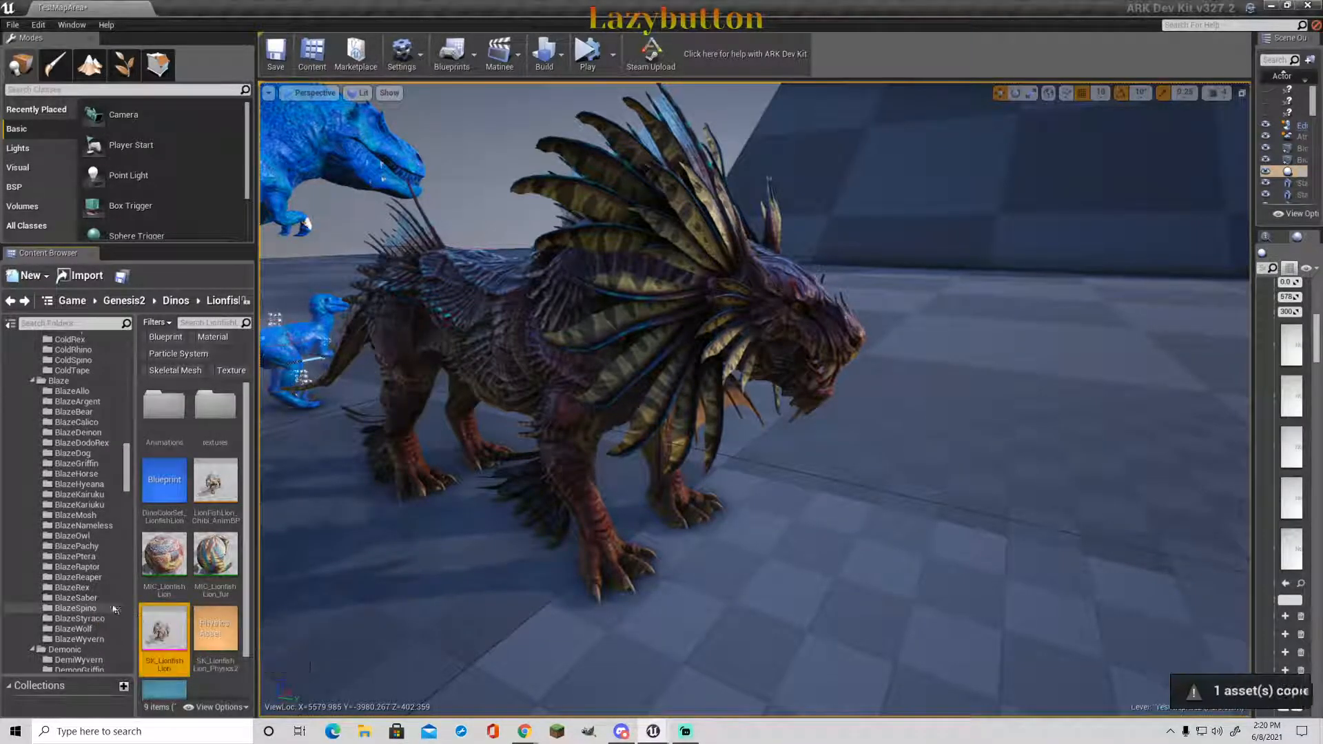
# - Open the BlazeSaber folder and rename the copied lion mesh to SK_LionfishLion_Blaze
pyautogui.click(97, 598)
pyautogui.scroll(-2, 191, 535)
pyautogui.scroll(-2, 191, 534)
pyautogui.rightClick(164, 651)
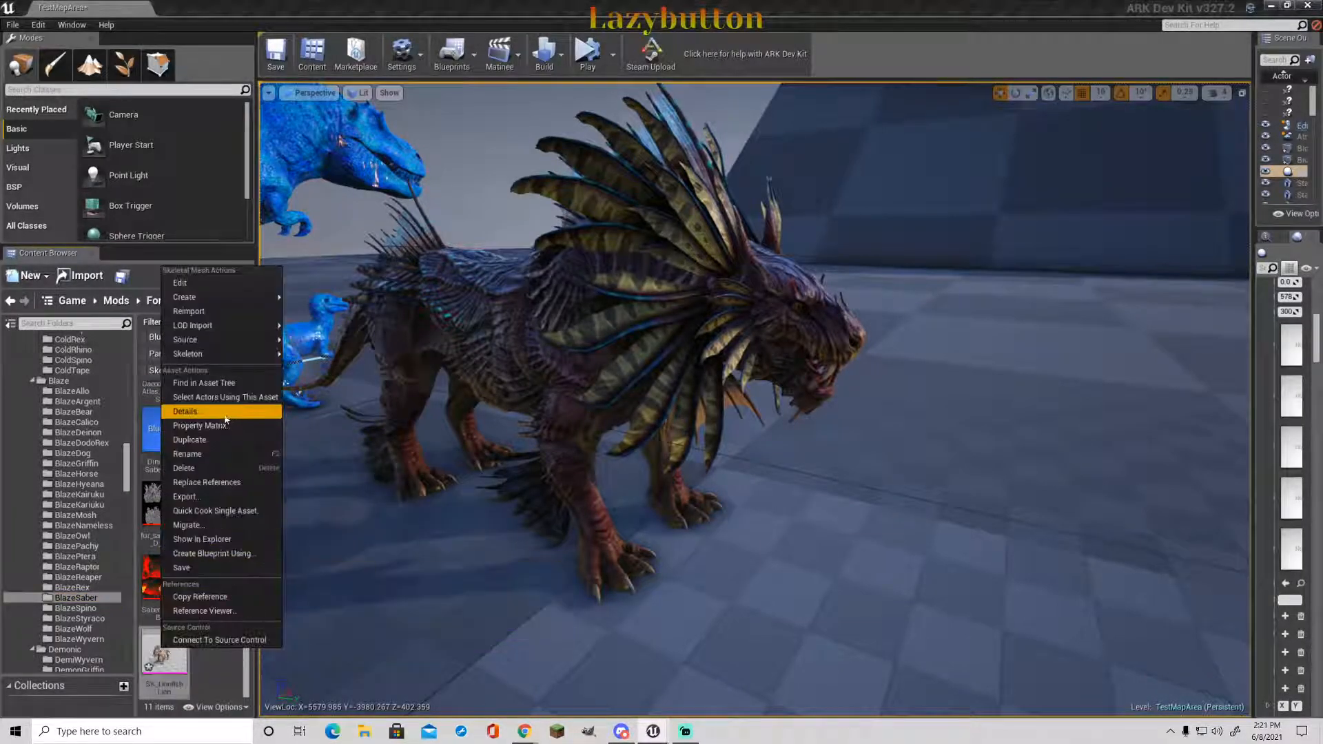
pyautogui.click(220, 452)
pyautogui.press('End')
pyautogui.write('_Bla')
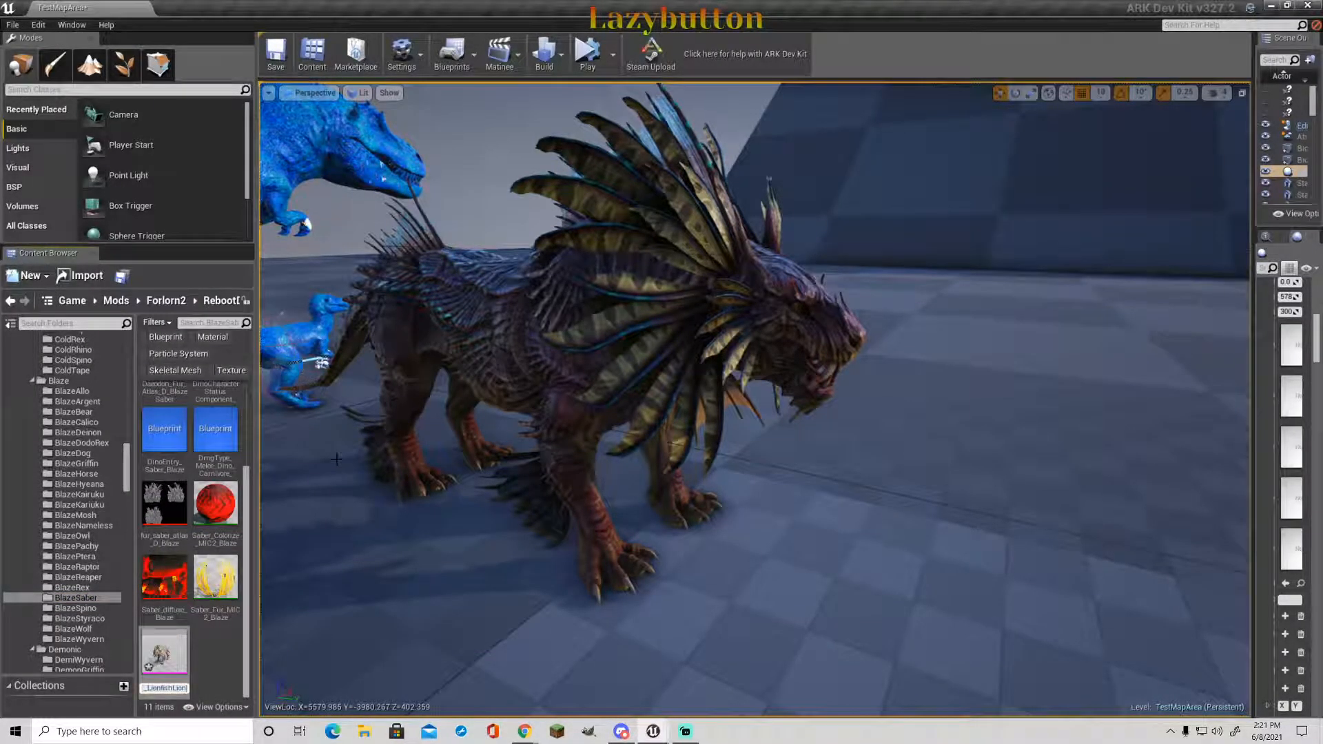
pyautogui.write('ze')
pyautogui.press('Return')
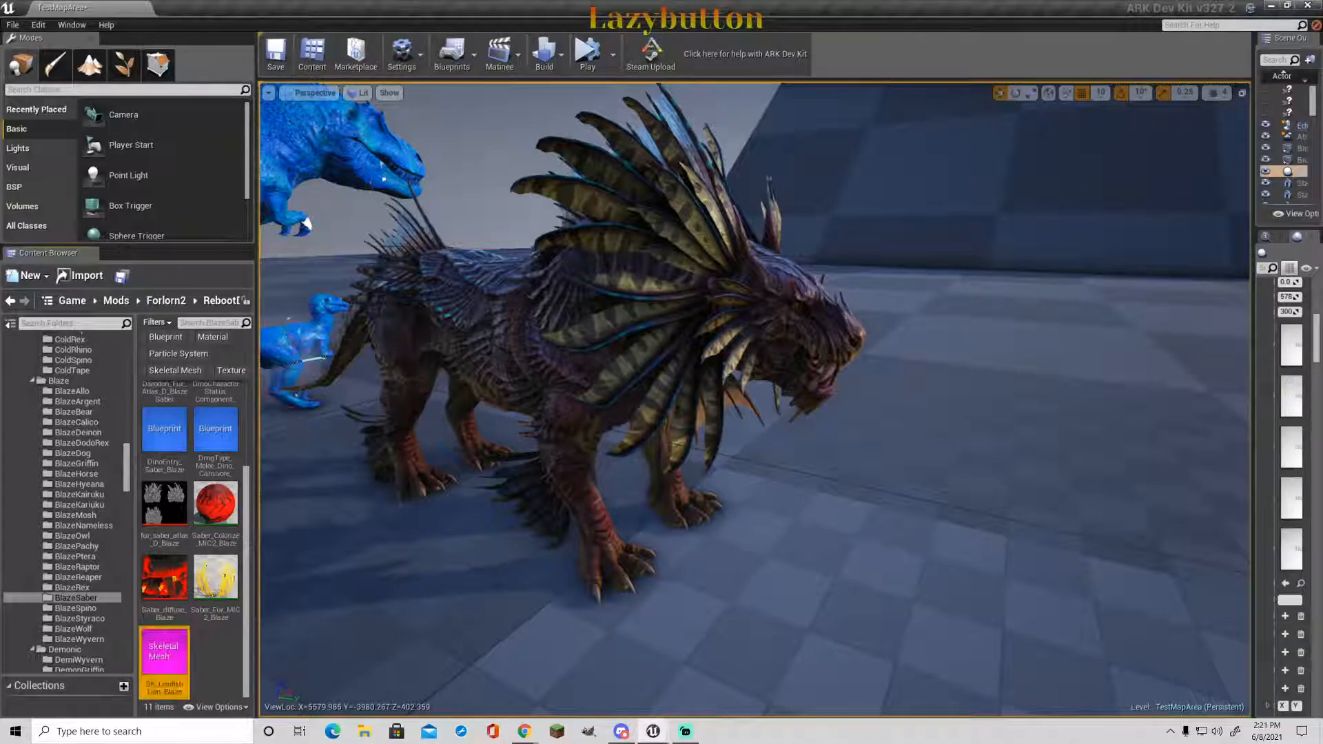
# - Place BlazeSaber_Character_BP in the level, set its skeletal mesh to SK_LionfishLion_Blaze, and save and close the blueprint
pyautogui.moveTo(620, 427); pyautogui.dragTo(400, 434, button='right')
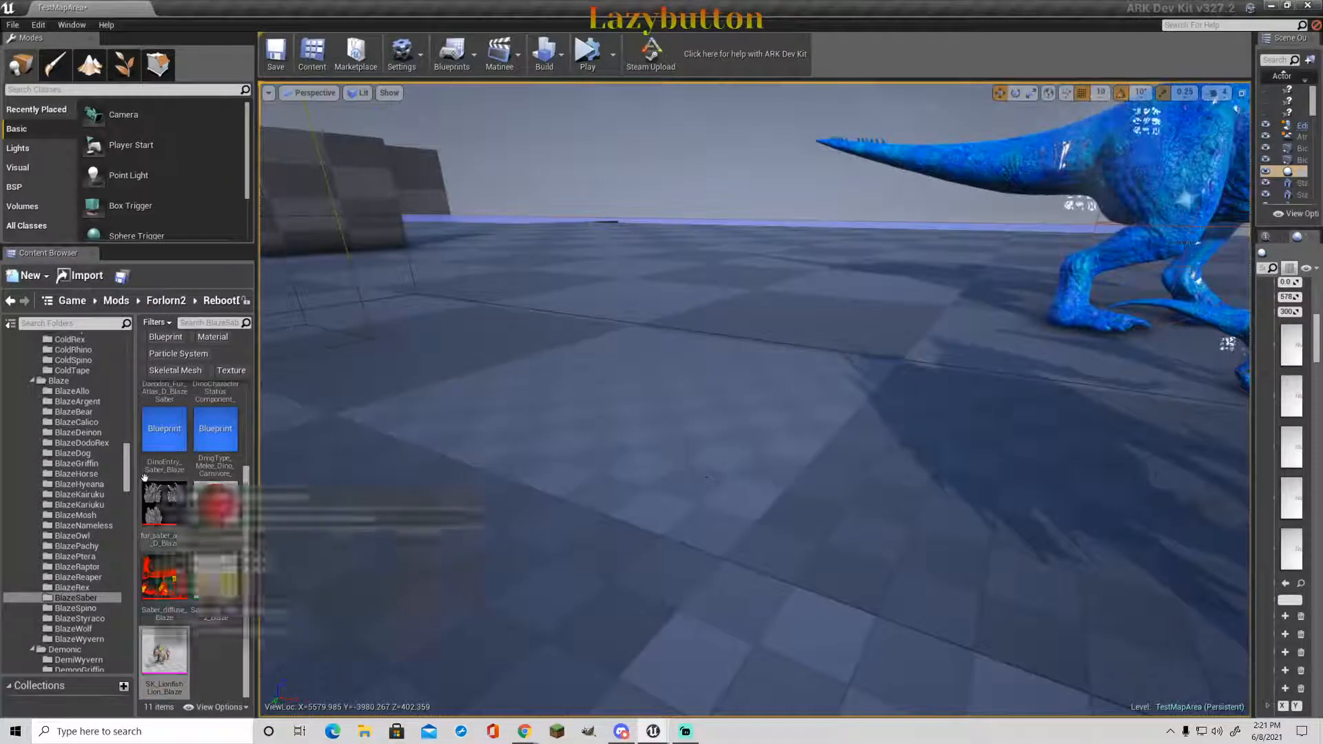
pyautogui.scroll(3, 207, 482)
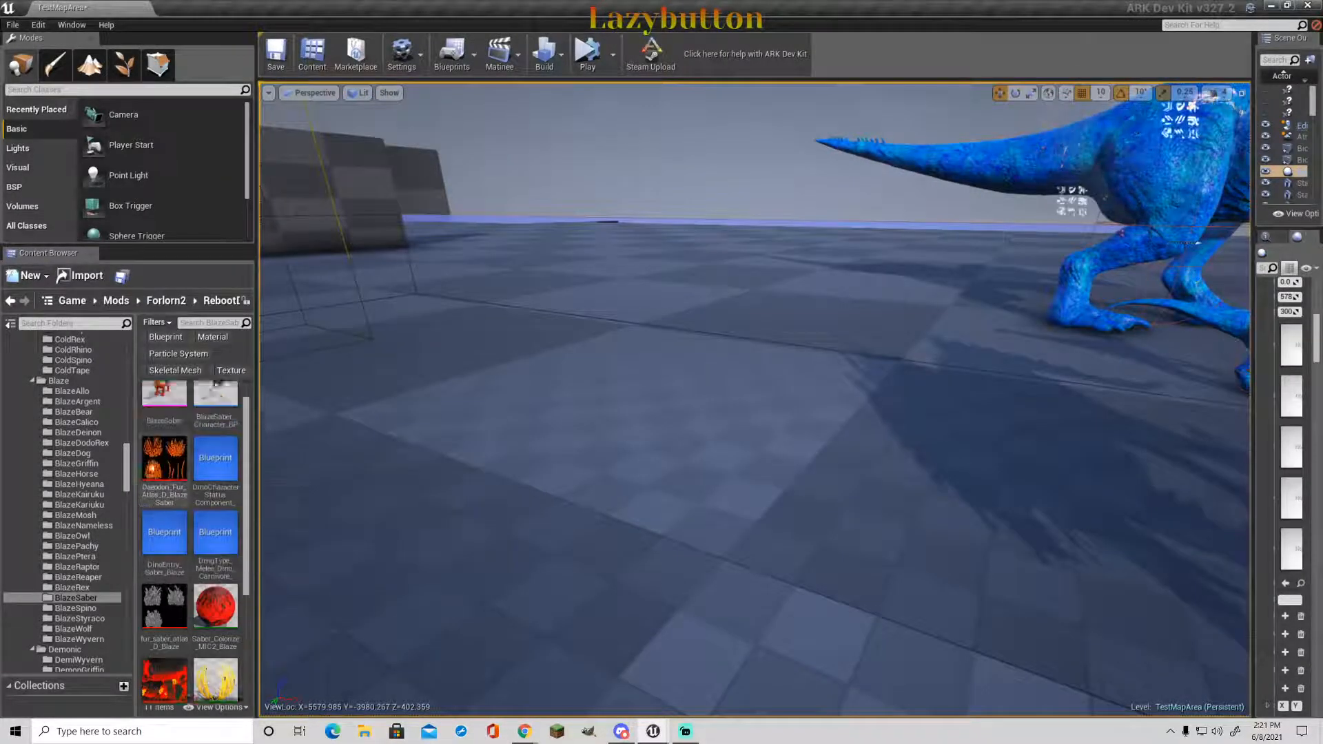
pyautogui.doubleClick(232, 417)
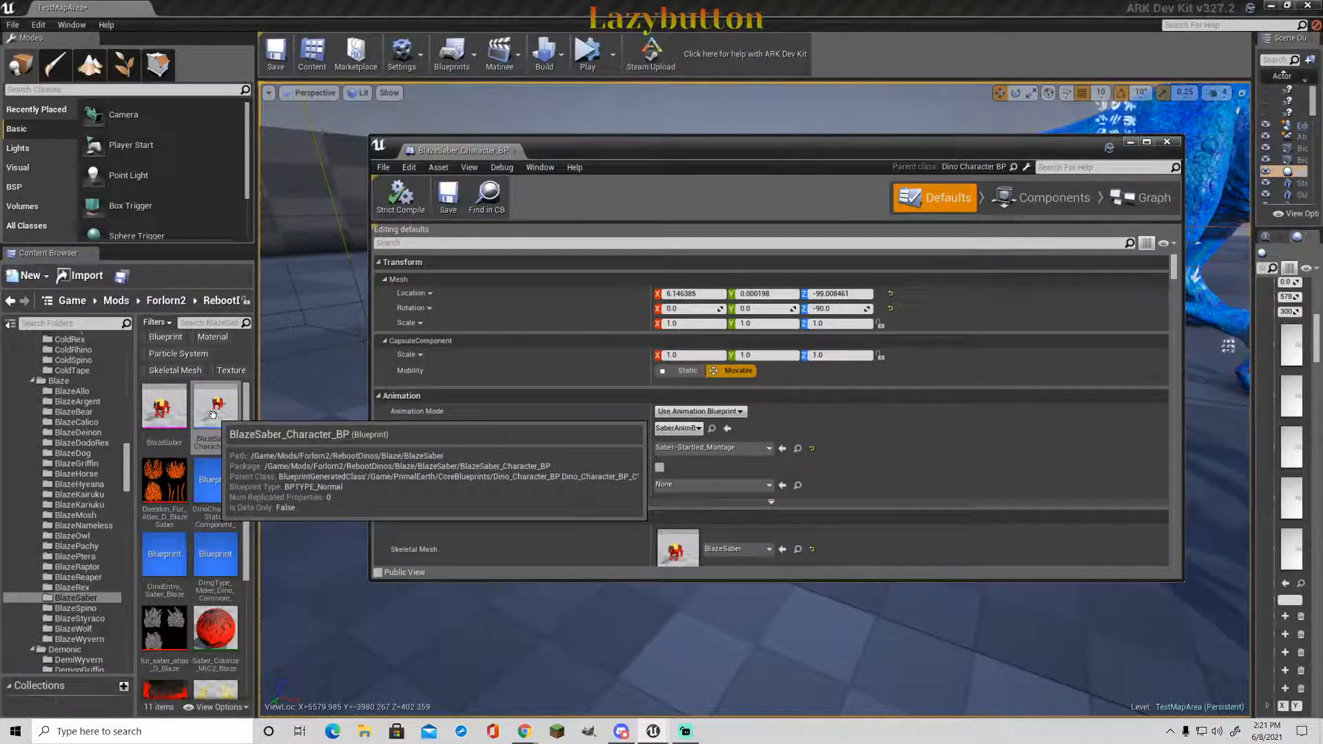
pyautogui.moveTo(215, 415); pyautogui.dragTo(329, 424)
pyautogui.scroll(-2, 173, 630)
pyautogui.moveTo(173, 631); pyautogui.dragTo(789, 551)
pyautogui.click(448, 197)
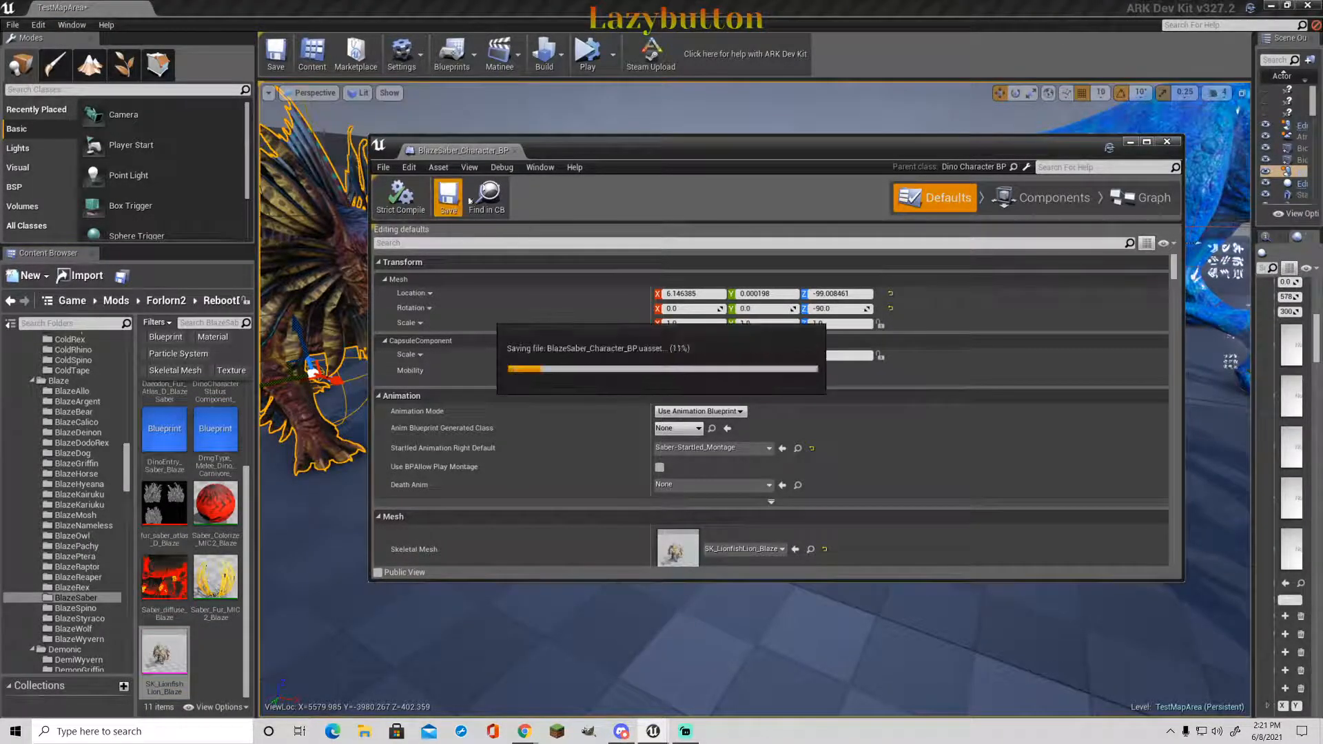
pyautogui.click(516, 151)
# - Simulate the level to watch the lion-meshed saber creature in action, and stop the simulation
pyautogui.moveTo(551, 276); pyautogui.dragTo(744, 296, button='right')
pyautogui.press('s')
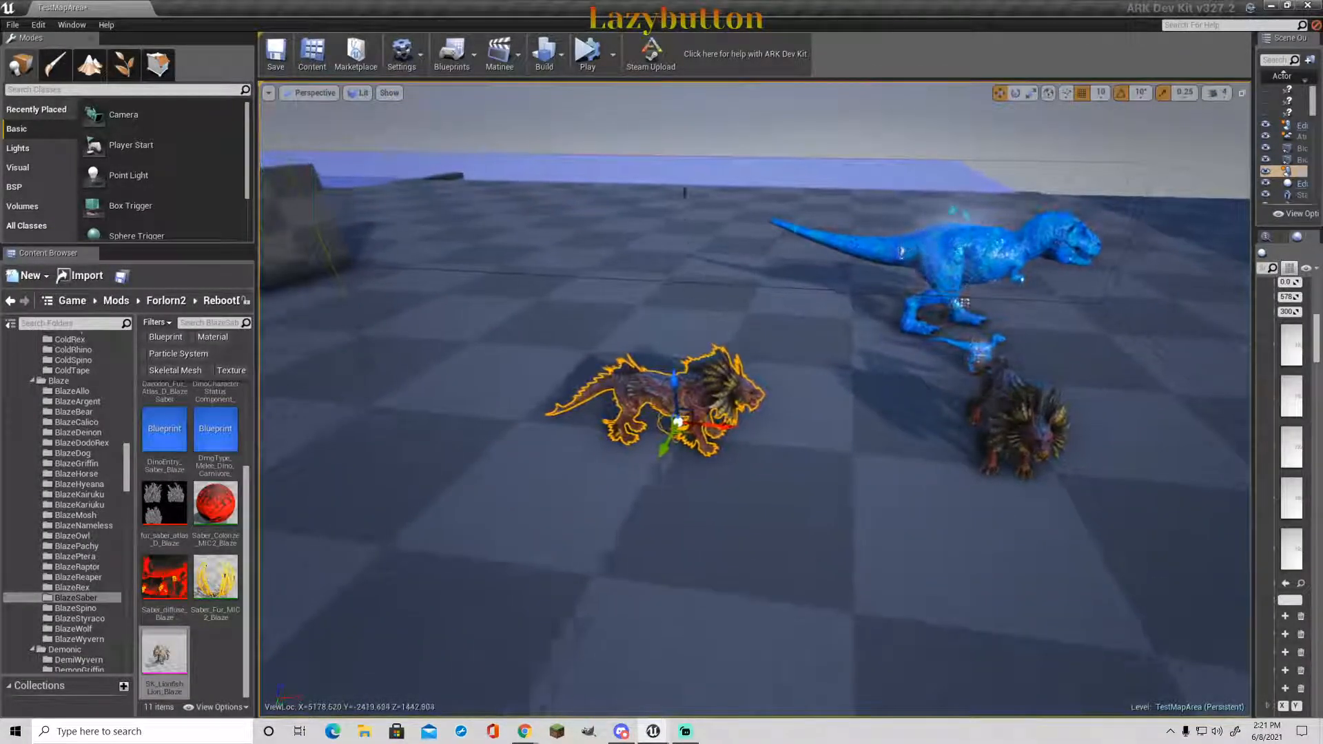
pyautogui.click(620, 128)
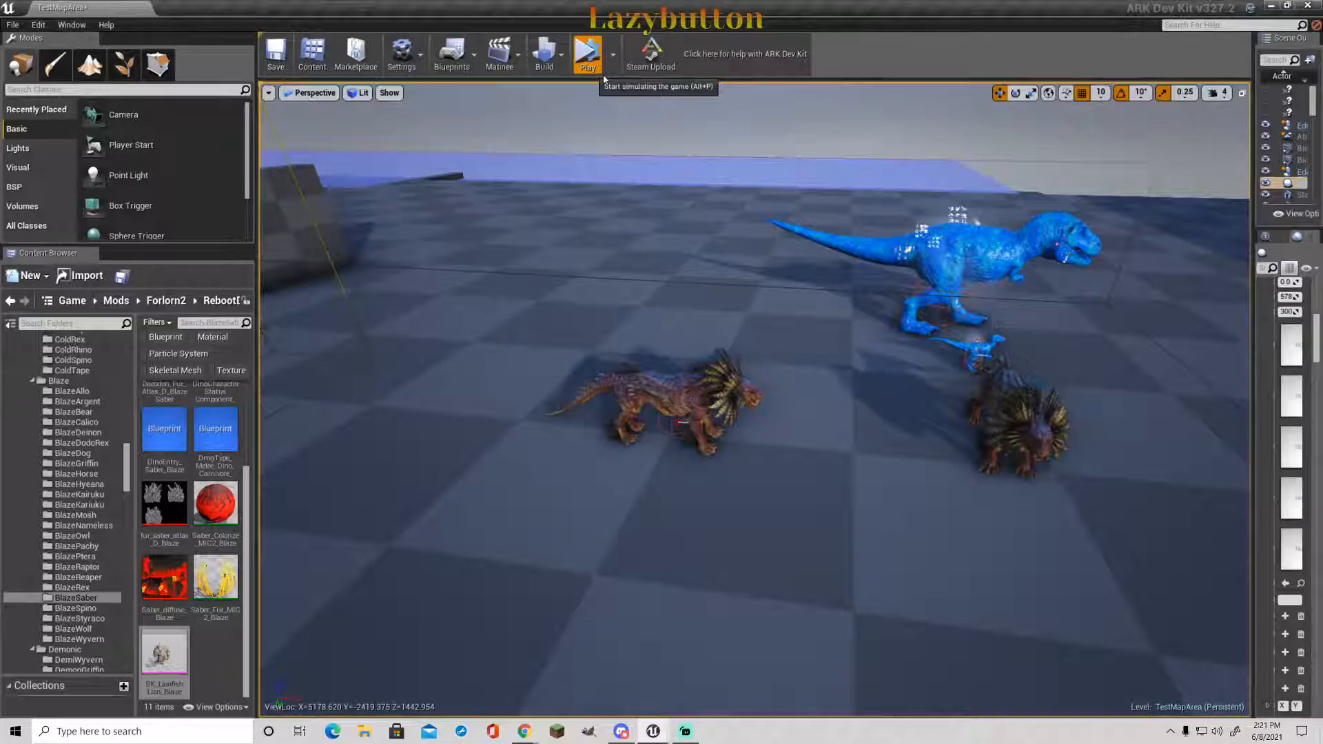
pyautogui.click(604, 78)
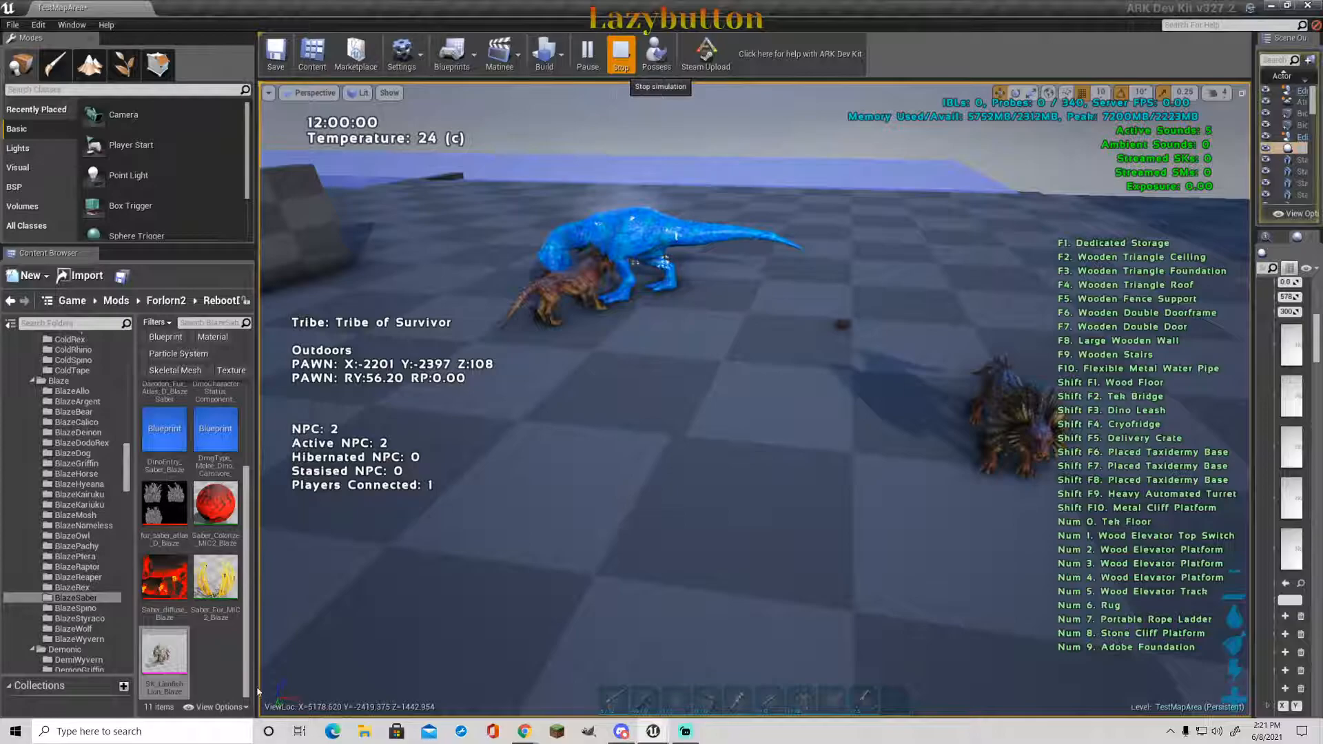
pyautogui.press('Escape')
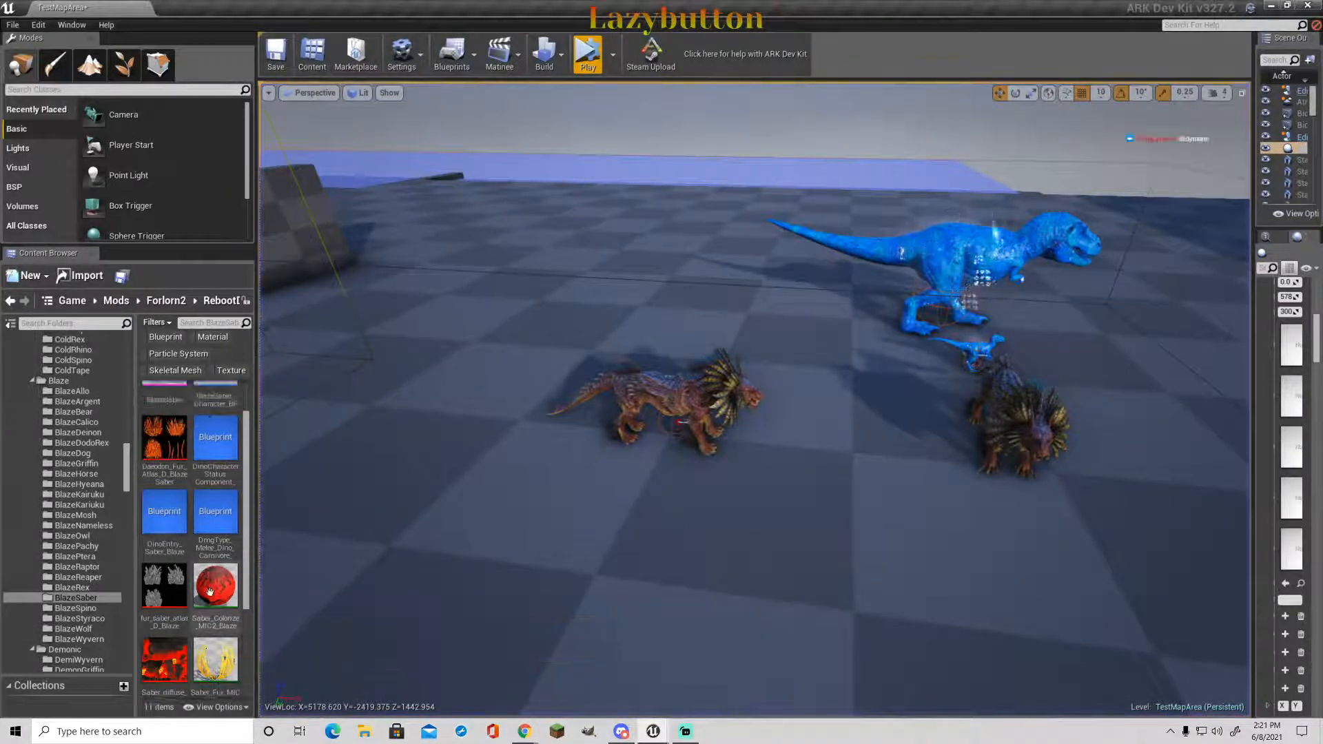
# - Set the skeletal mesh of BlazeSaber_Character_BP back to BlazeSaber, and save and close the blueprint
pyautogui.scroll(3, 195, 488)
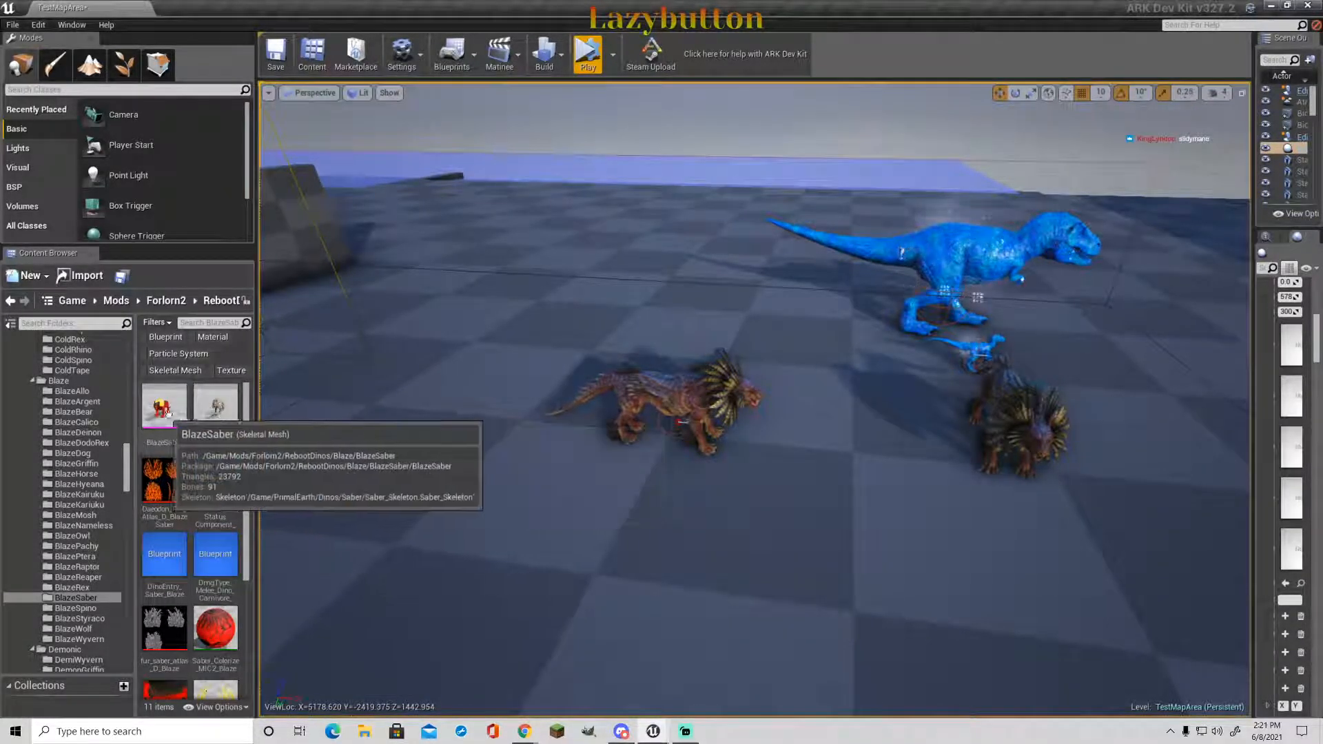
pyautogui.click(196, 427)
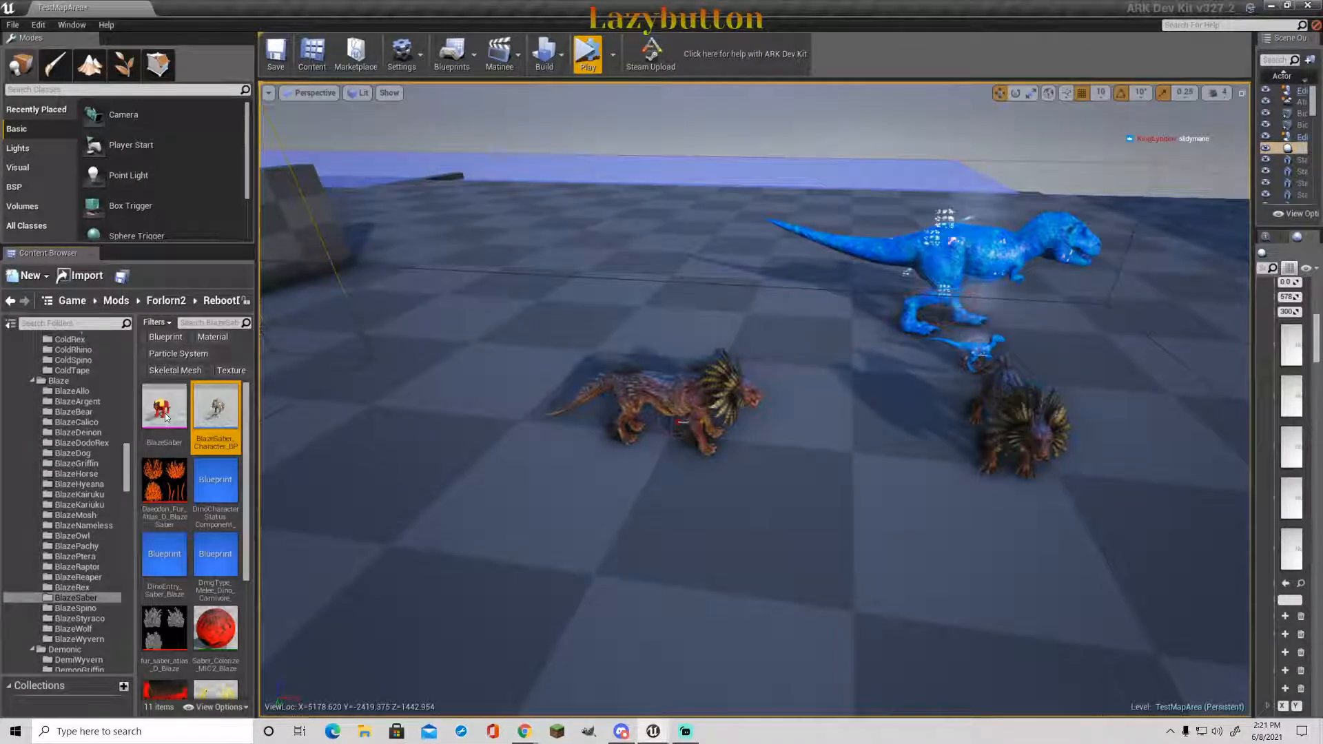
pyautogui.click(167, 416)
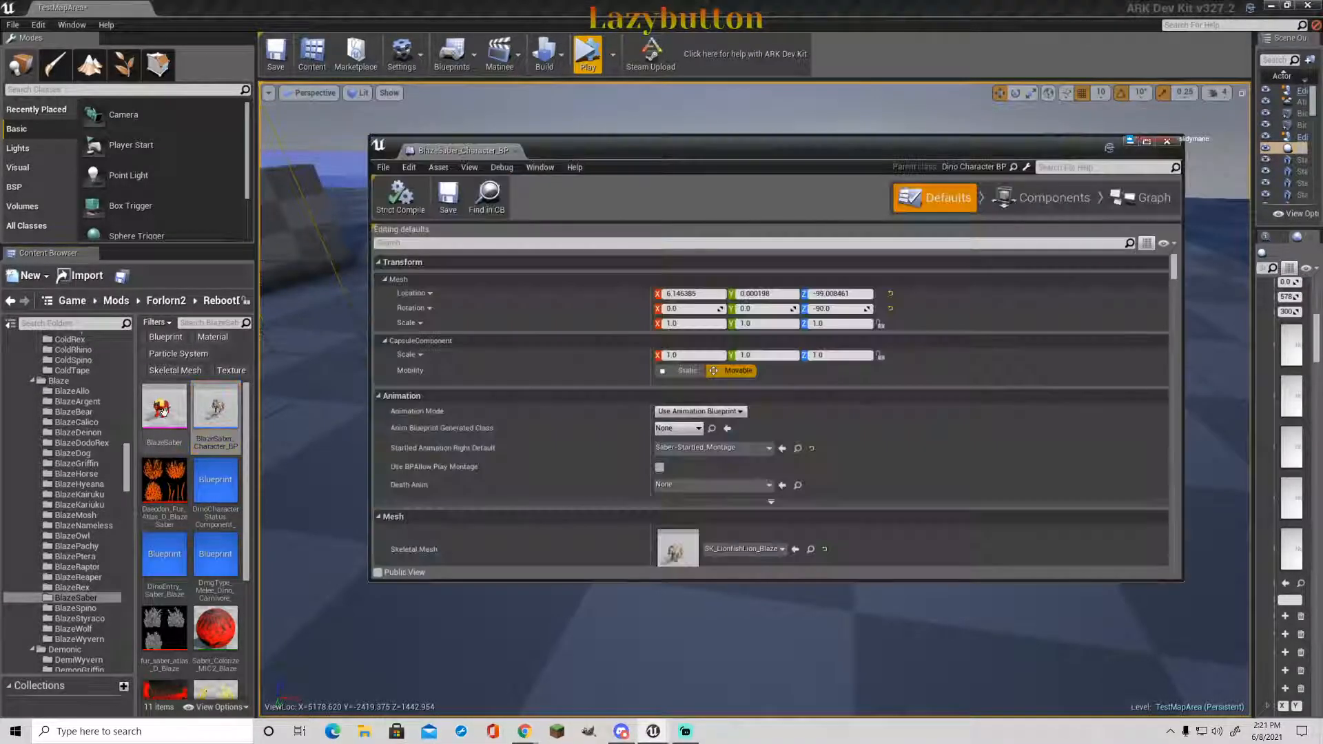
pyautogui.click(796, 550)
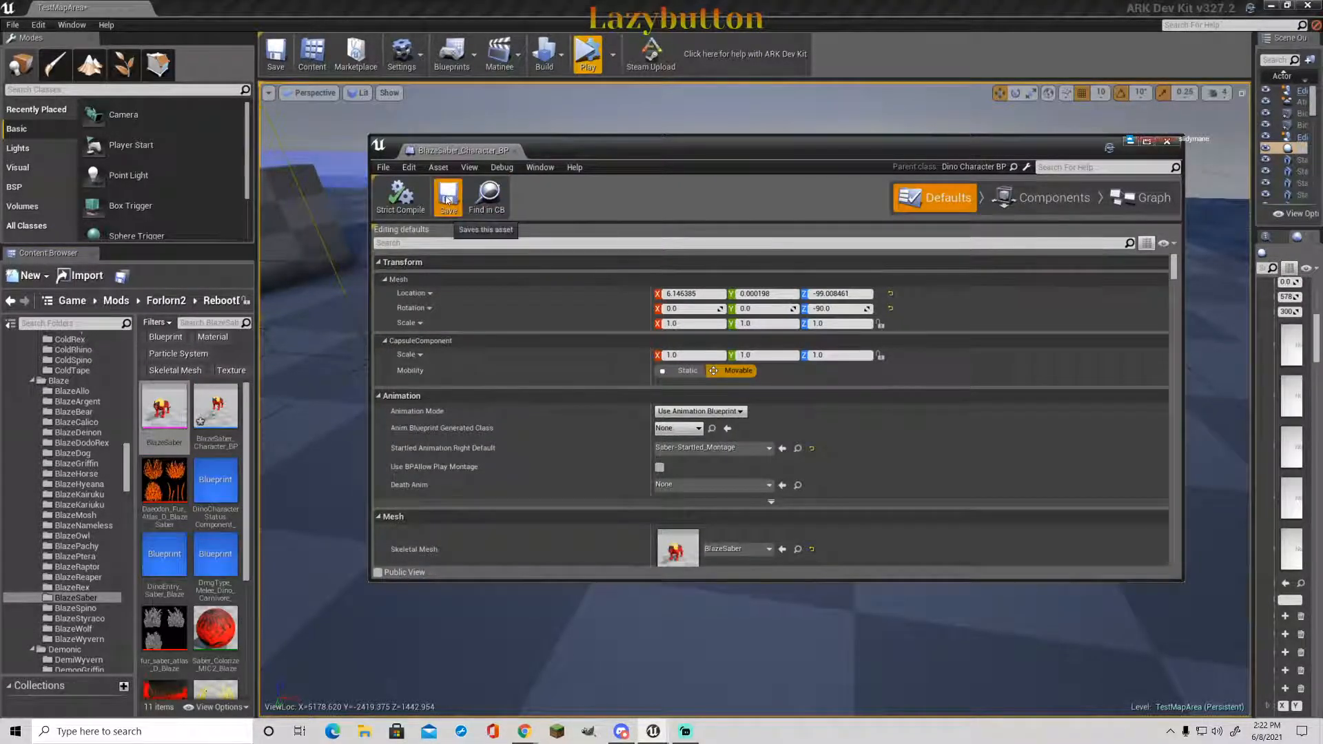
pyautogui.click(514, 151)
pyautogui.moveTo(954, 274); pyautogui.dragTo(909, 273, button='right')
pyautogui.moveTo(716, 441); pyautogui.dragTo(680, 462, button='right')
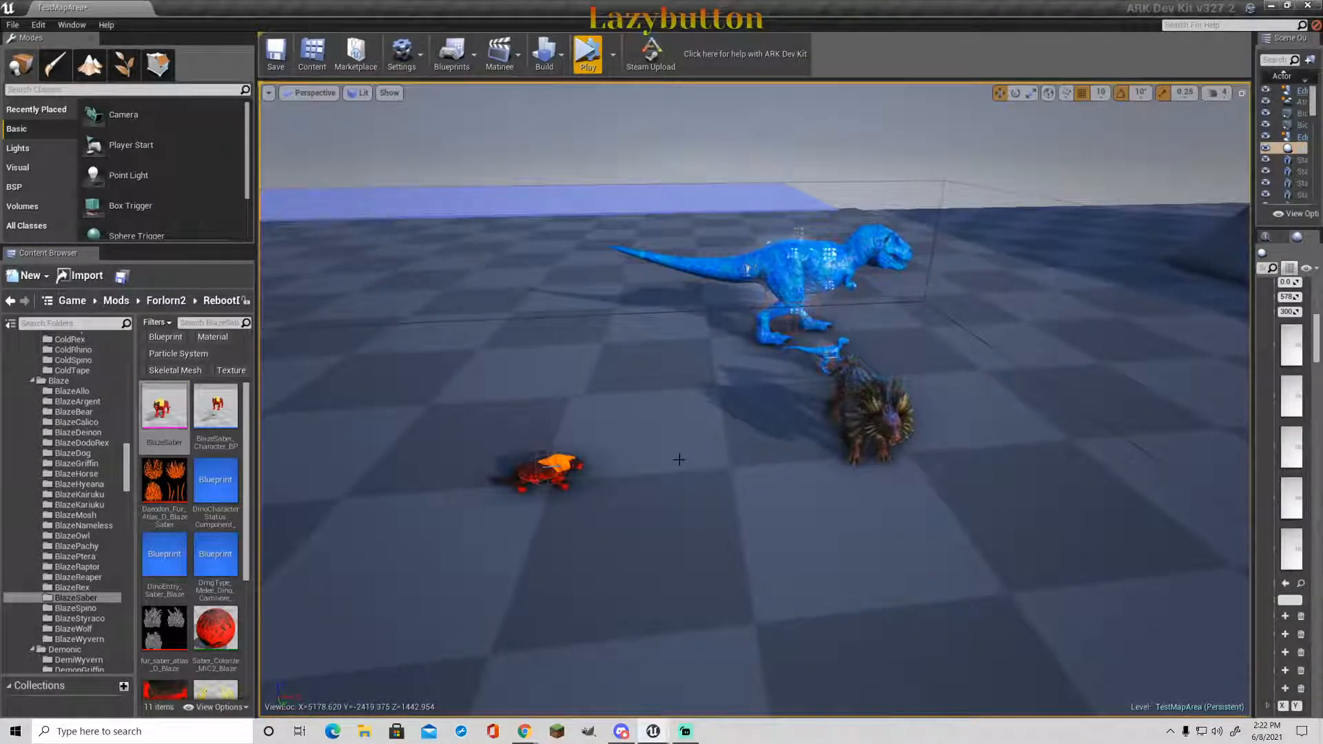
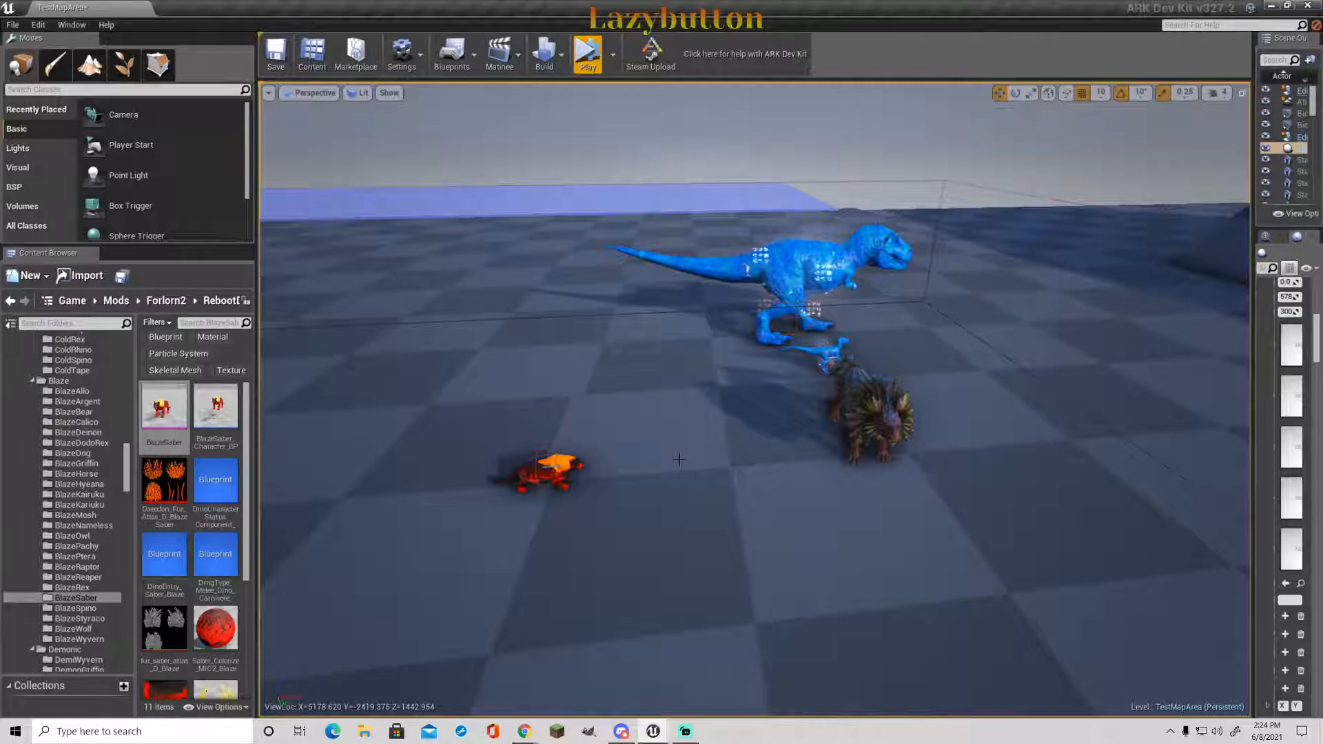
# - Delete the placed BlazeSaber creature from the level and view the LionfishLion beside the blue dinosaurs
pyautogui.moveTo(592, 484); pyautogui.dragTo(499, 541, button='right')
pyautogui.click(720, 371)
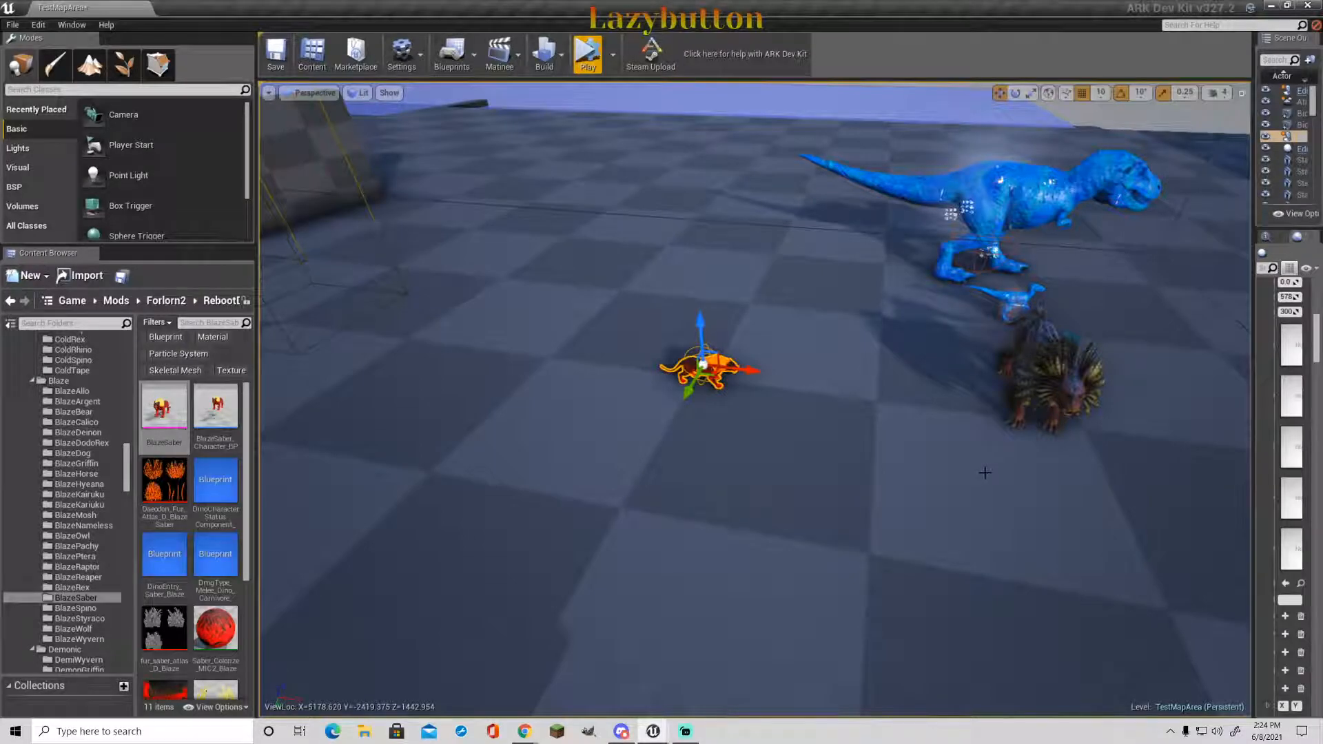
pyautogui.press('Delete')
pyautogui.press('w')
pyautogui.moveTo(915, 476); pyautogui.dragTo(999, 420, button='right')
pyautogui.moveTo(666, 363); pyautogui.dragTo(700, 391, button='right')
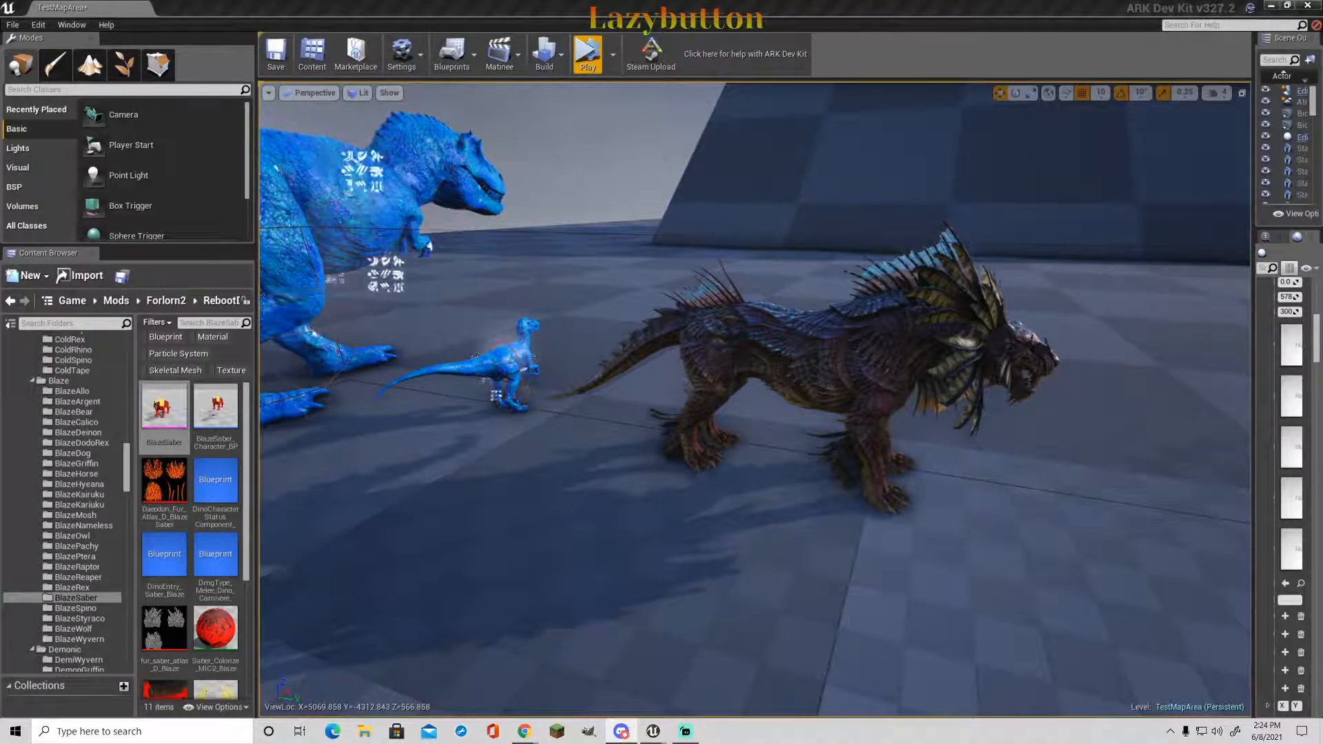
pyautogui.moveTo(978, 448); pyautogui.dragTo(826, 458, button='right')
pyautogui.press('s')
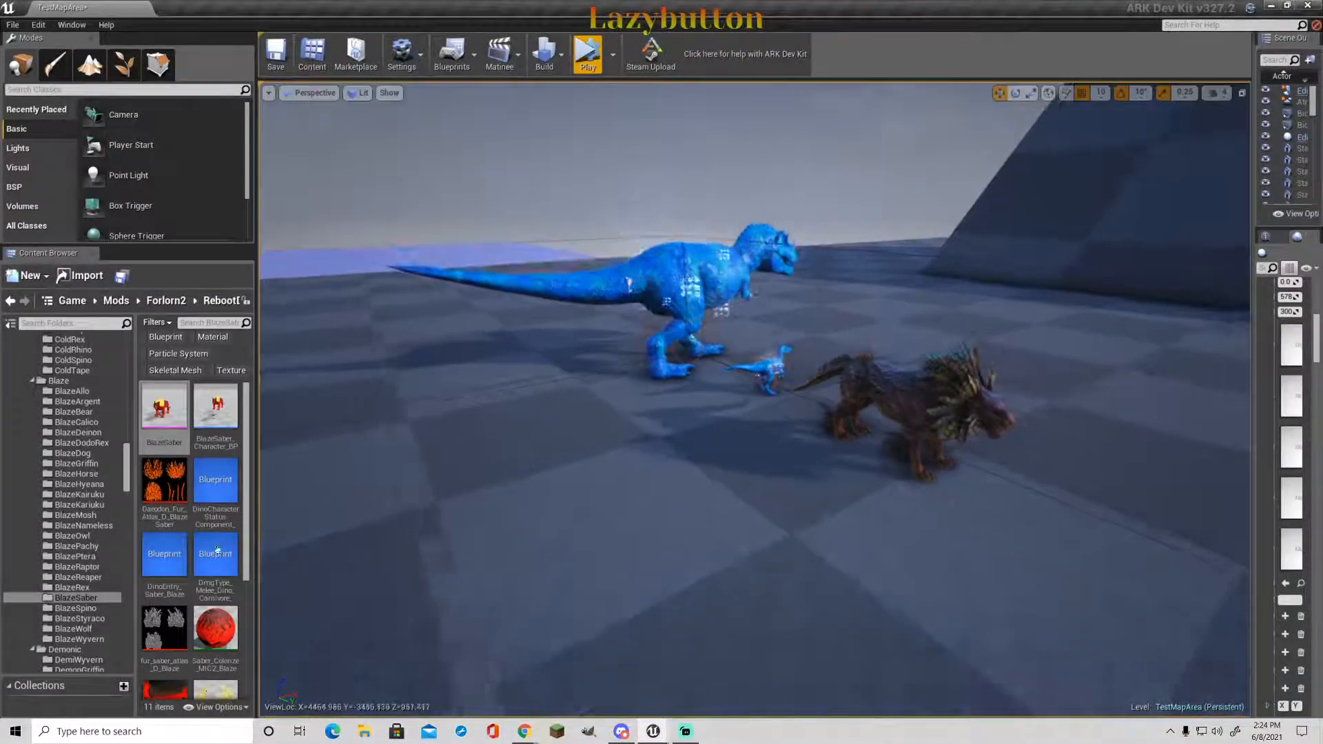
# - Create a new folder named Shadowtoy inside the Forlorn2 mod's RebootDinos folder
pyautogui.scroll(15, 101, 403)
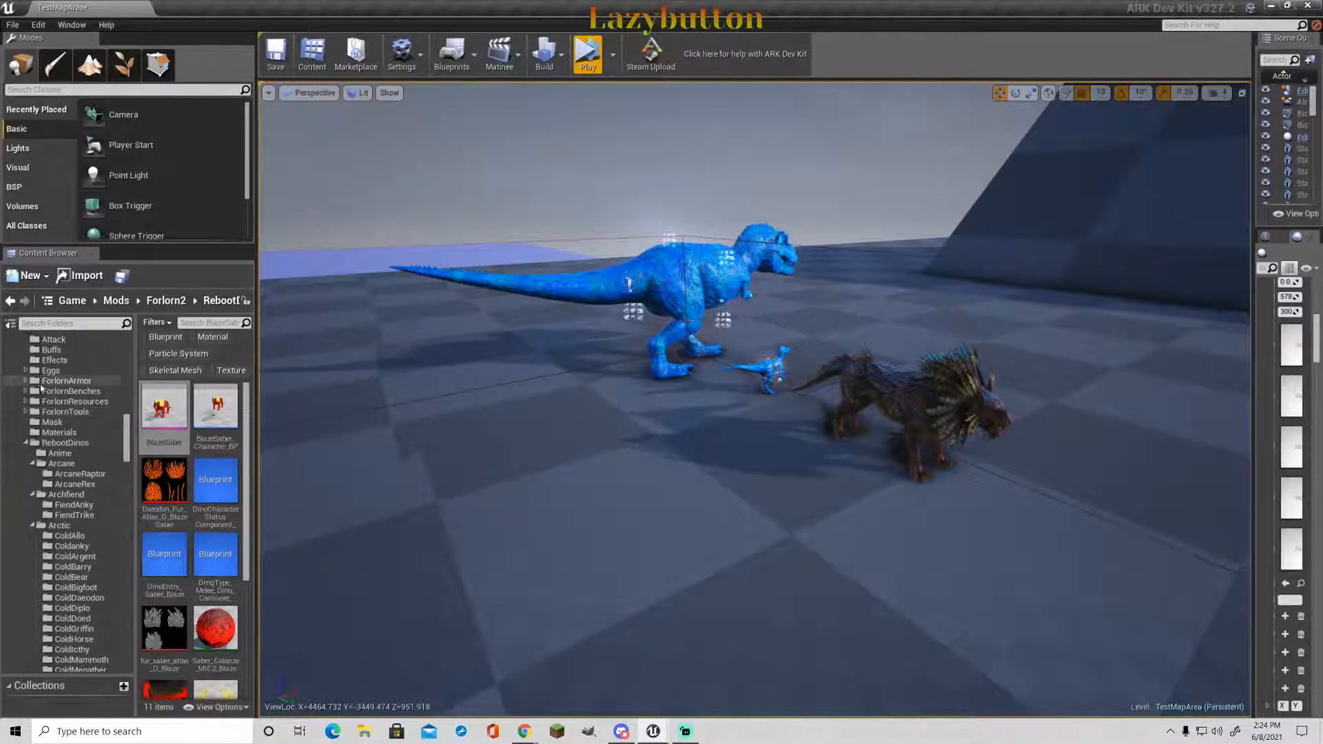
pyautogui.scroll(2, 66, 441)
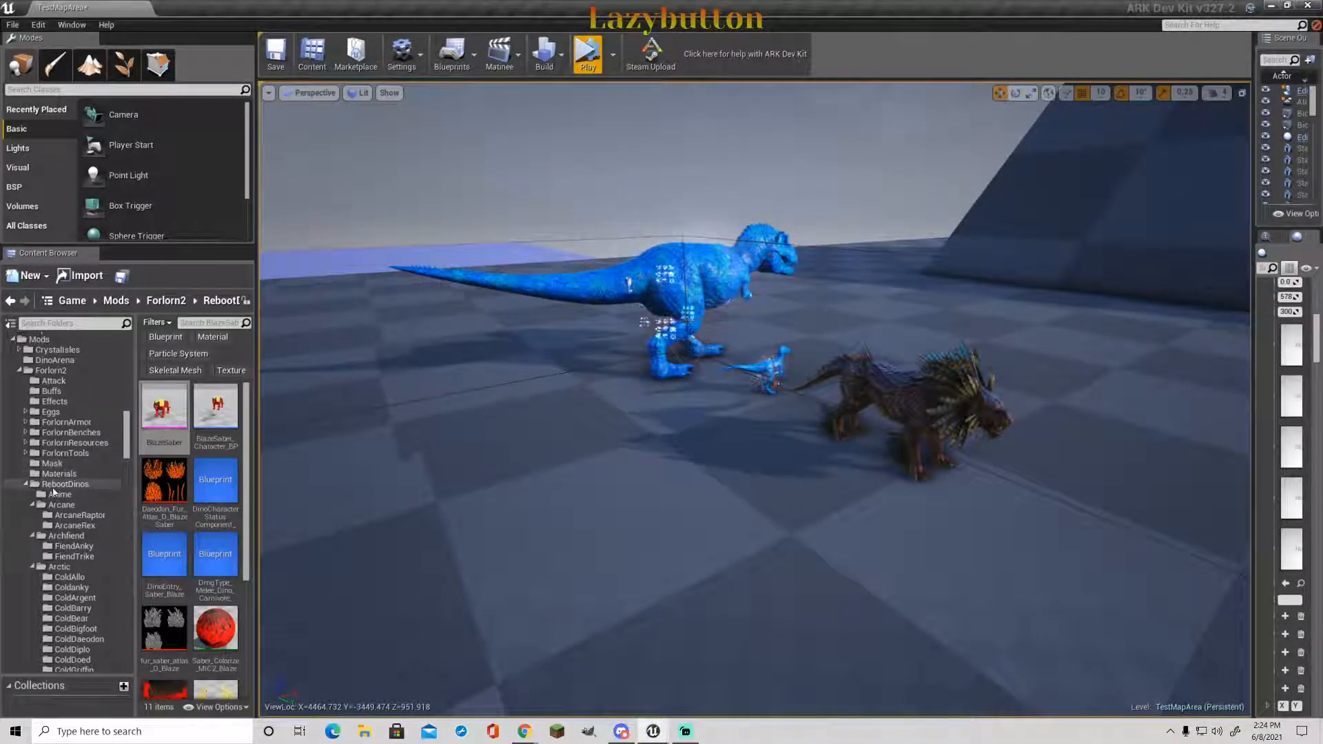
pyautogui.rightClick(59, 487)
pyautogui.click(130, 499)
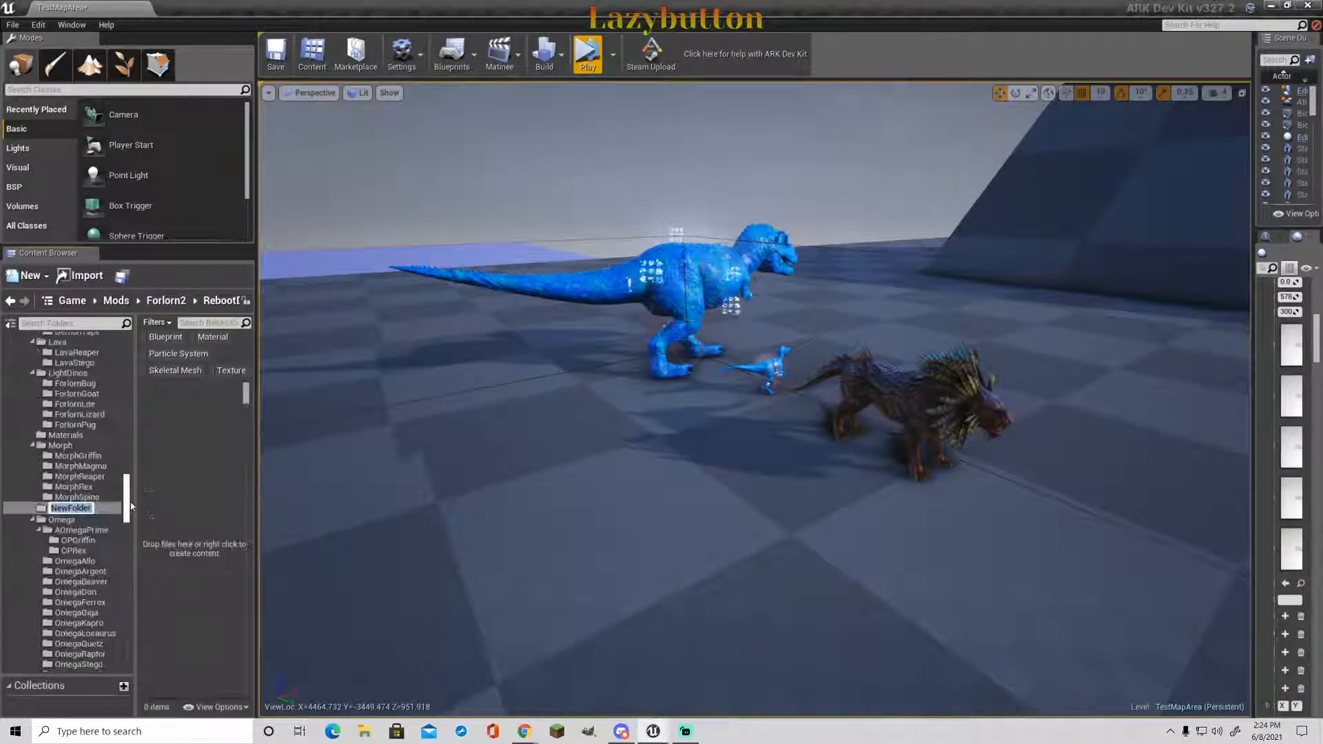
pyautogui.write('S')
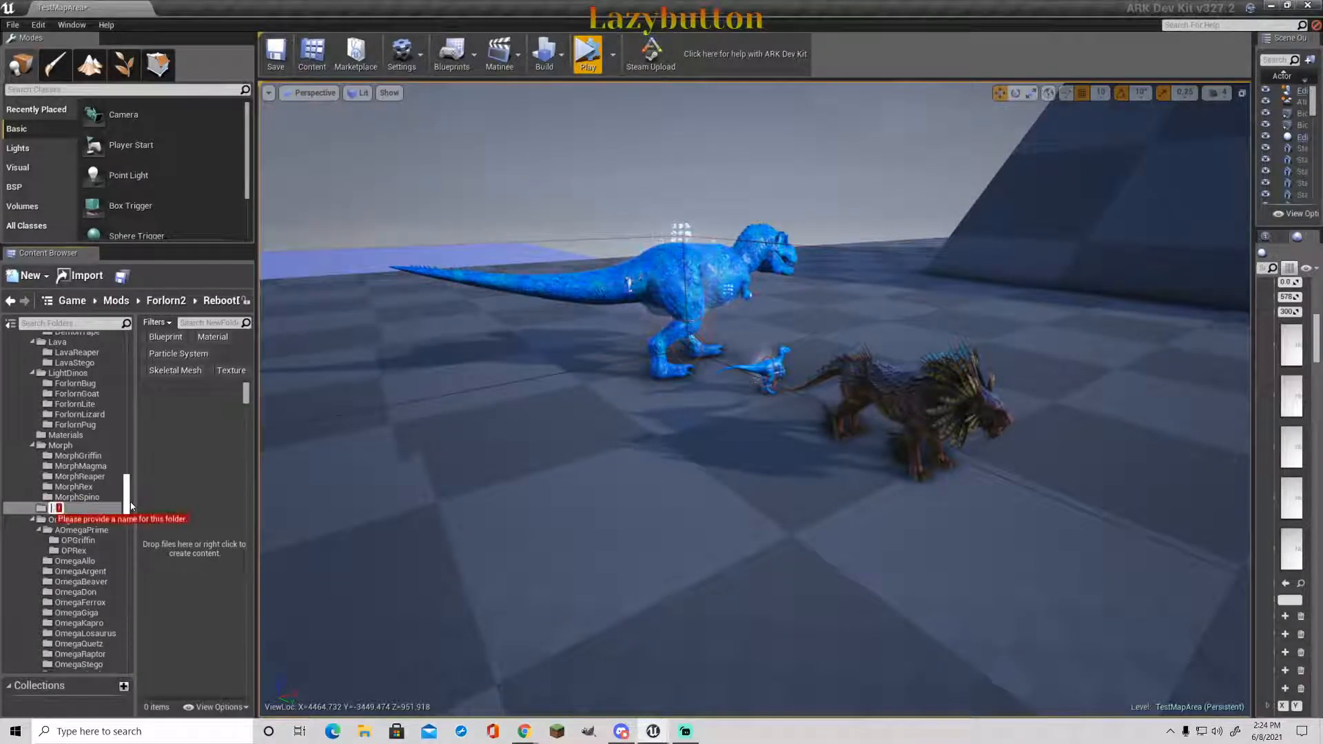
pyautogui.write('hadow')
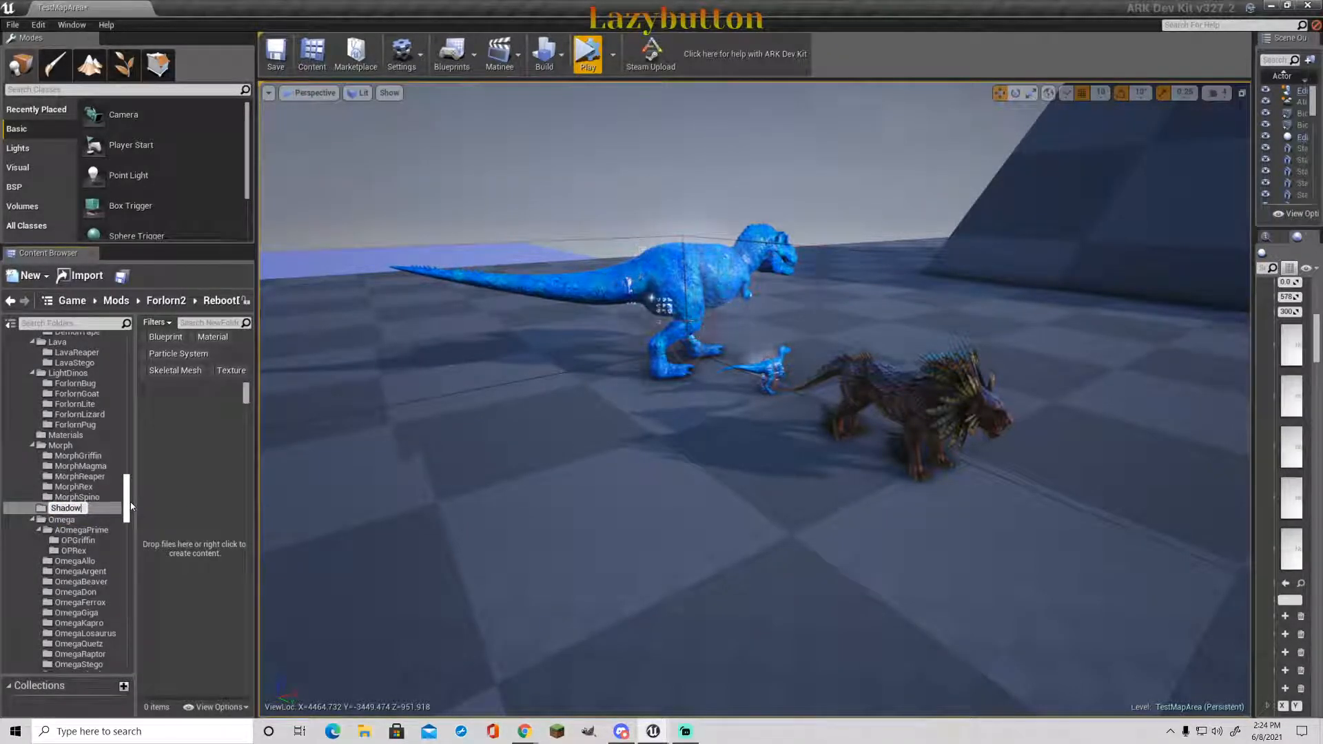
pyautogui.write('toy')
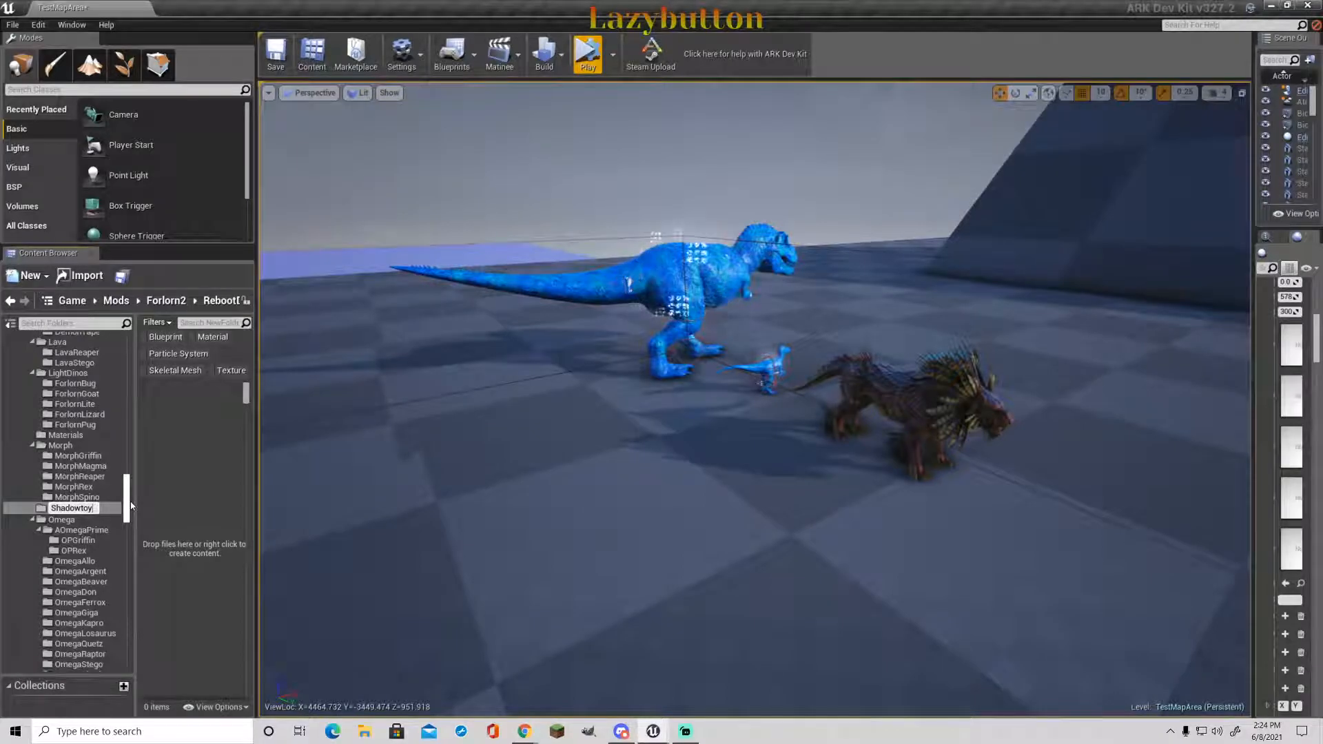
pyautogui.press('Return')
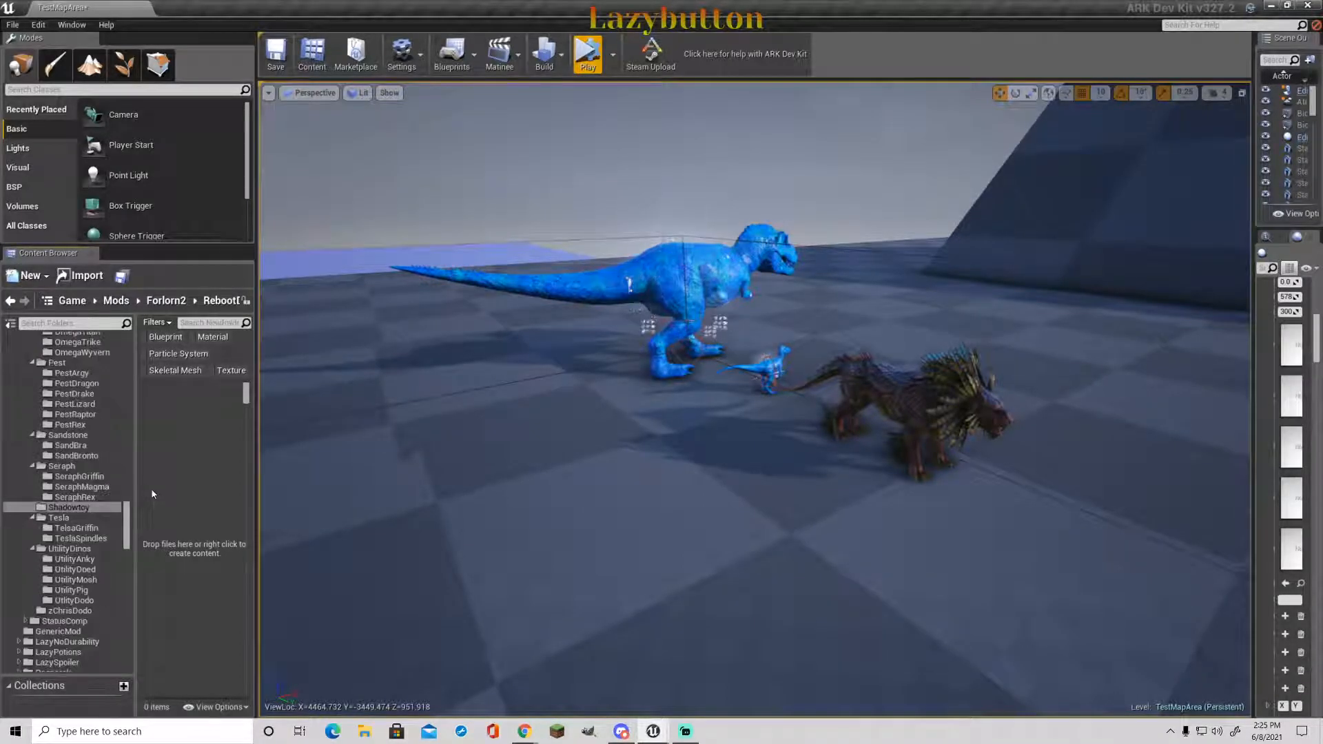
pyautogui.click(69, 507)
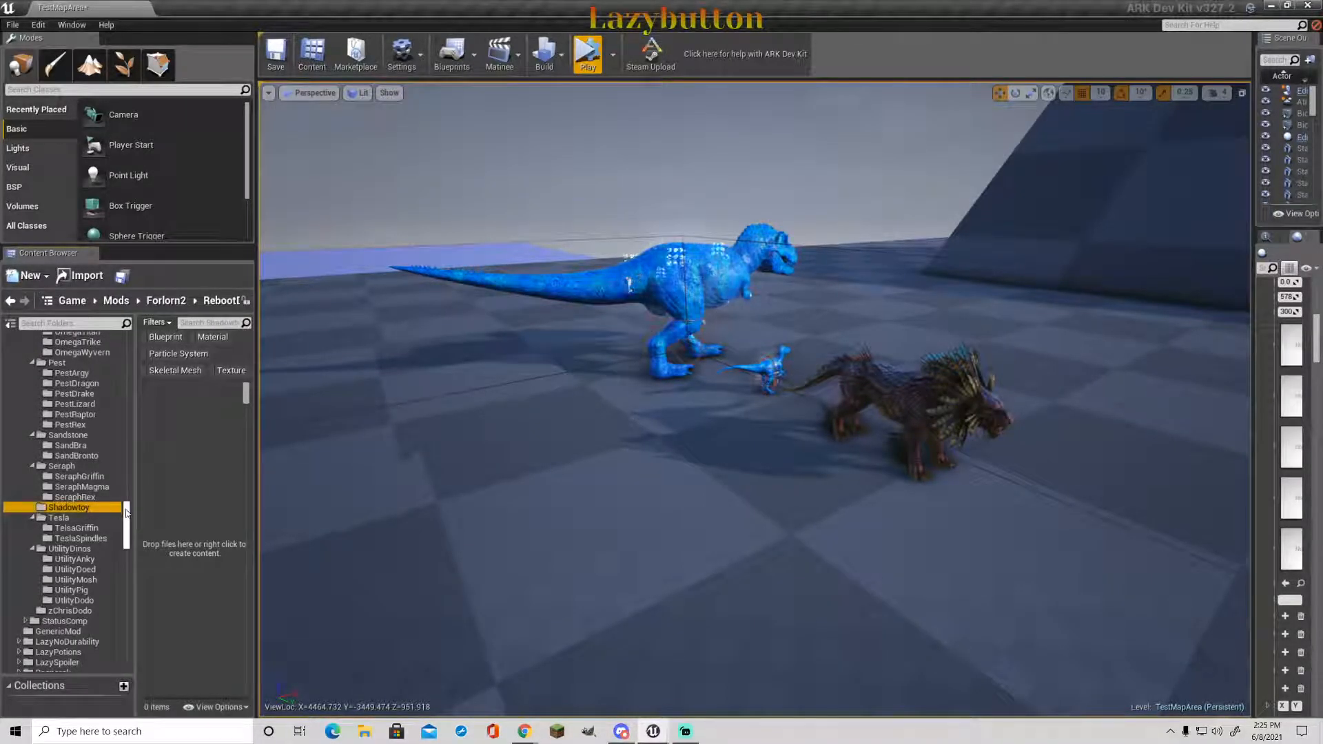
# - Collapse the Extinction folder with its Effects subfolder and open Genesis2 > Dinos > LionfishLion
pyautogui.scroll(20, 87, 512)
pyautogui.scroll(-3, 86, 530)
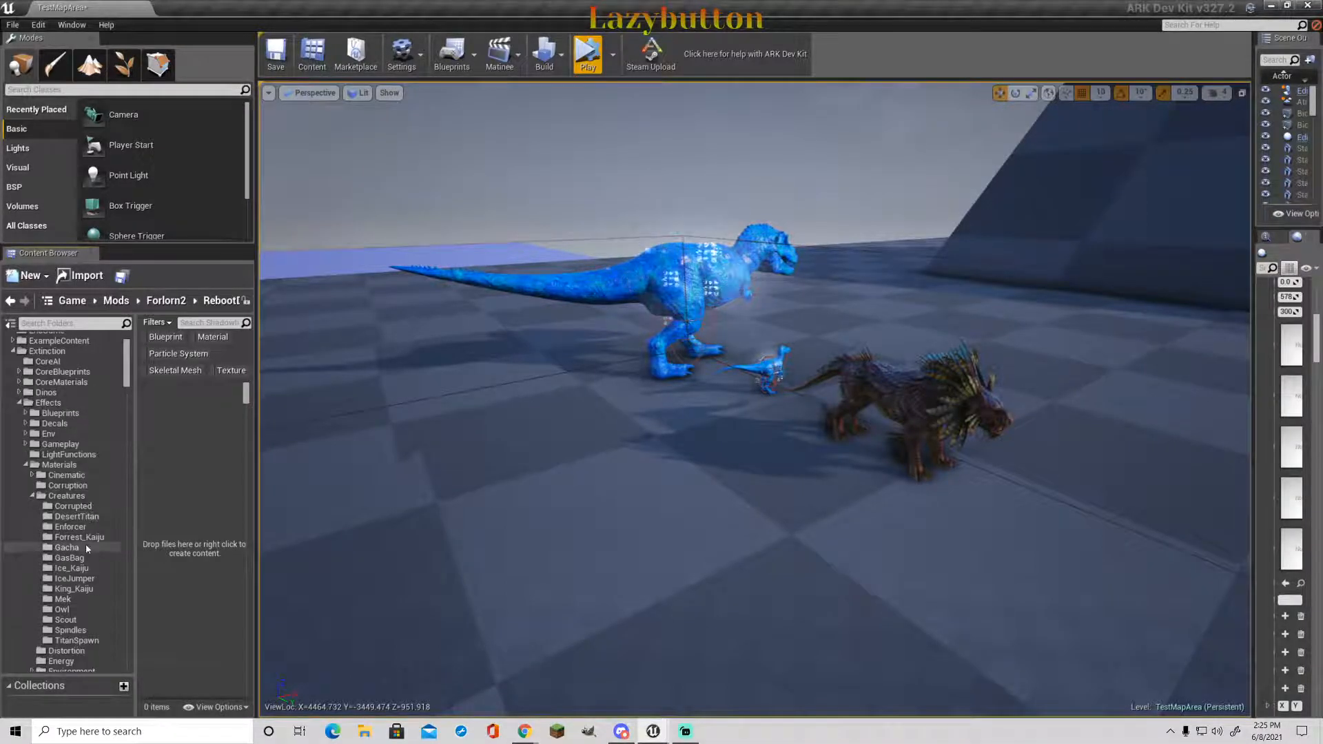
pyautogui.click(19, 403)
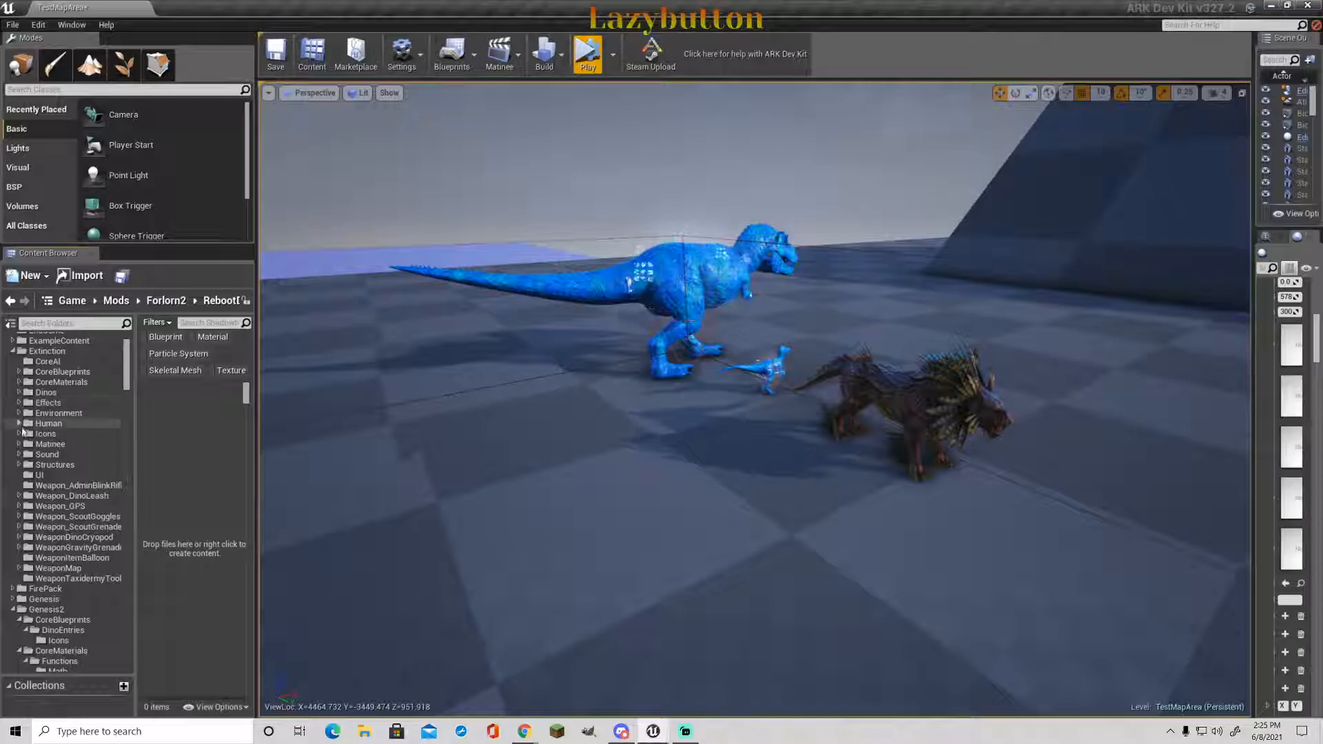
pyautogui.click(13, 353)
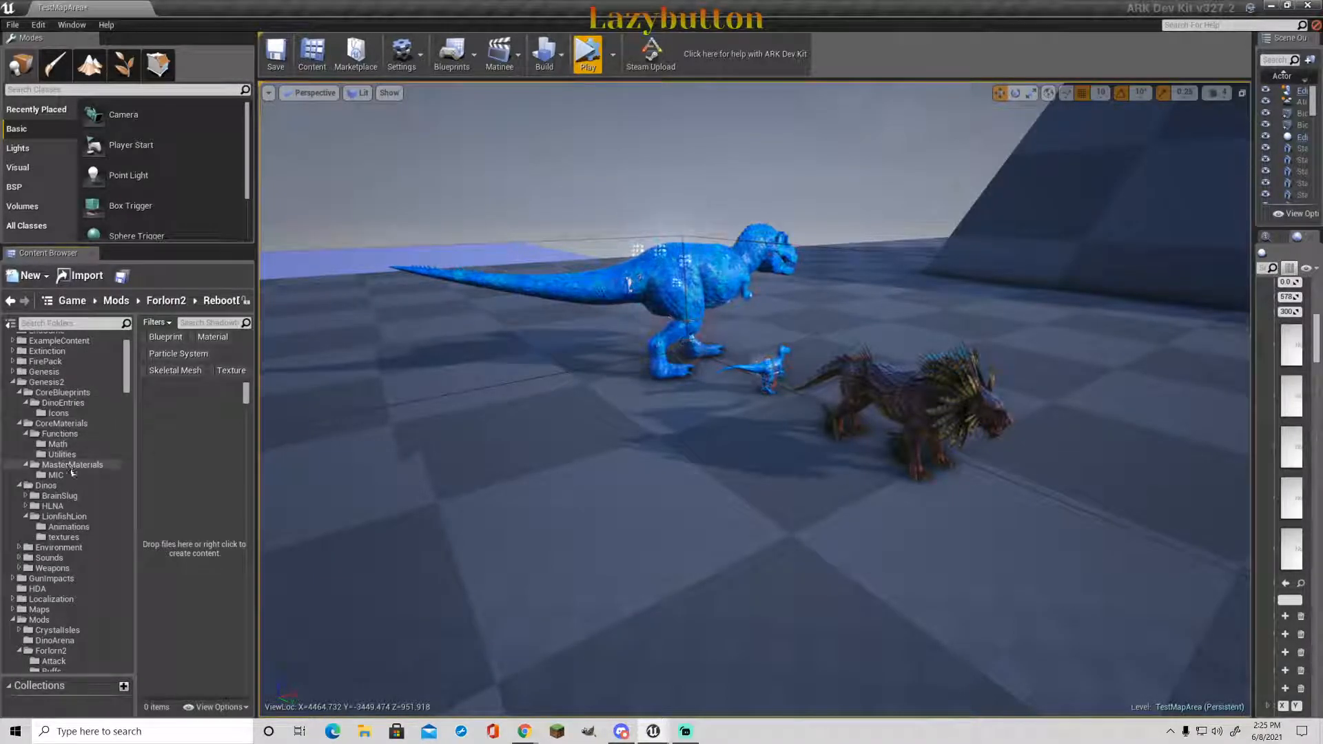
pyautogui.click(65, 516)
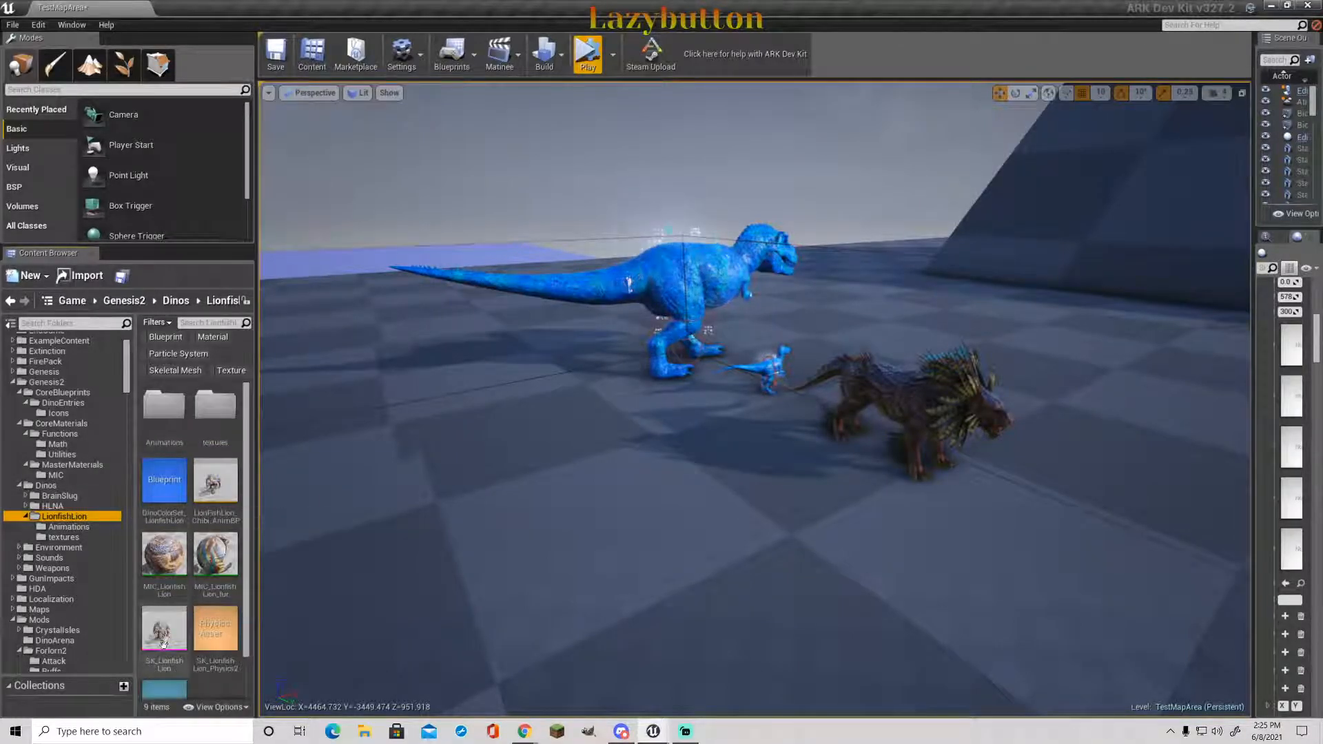
pyautogui.click(168, 644)
pyautogui.keyDown('ctrl'); pyautogui.click(159, 555); pyautogui.keyUp('ctrl')
pyautogui.keyDown('ctrl'); pyautogui.click(216, 555); pyautogui.keyUp('ctrl')
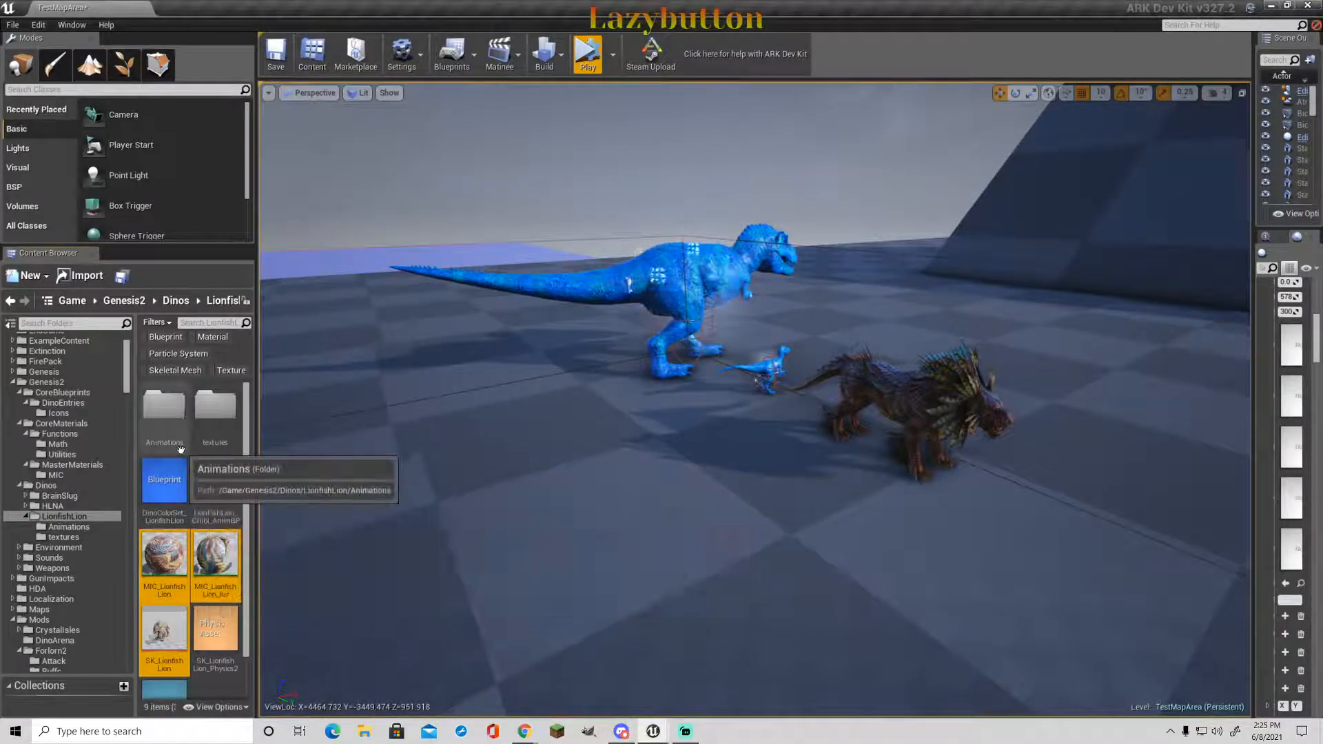
# - Collapse the Blaze, Arctic, Archfiend, Demonic, Lava and LightDinos folders inside the Forlorn2 mod's RebootDinos folder
pyautogui.scroll(-1, 184, 632)
pyautogui.scroll(-10, 84, 612)
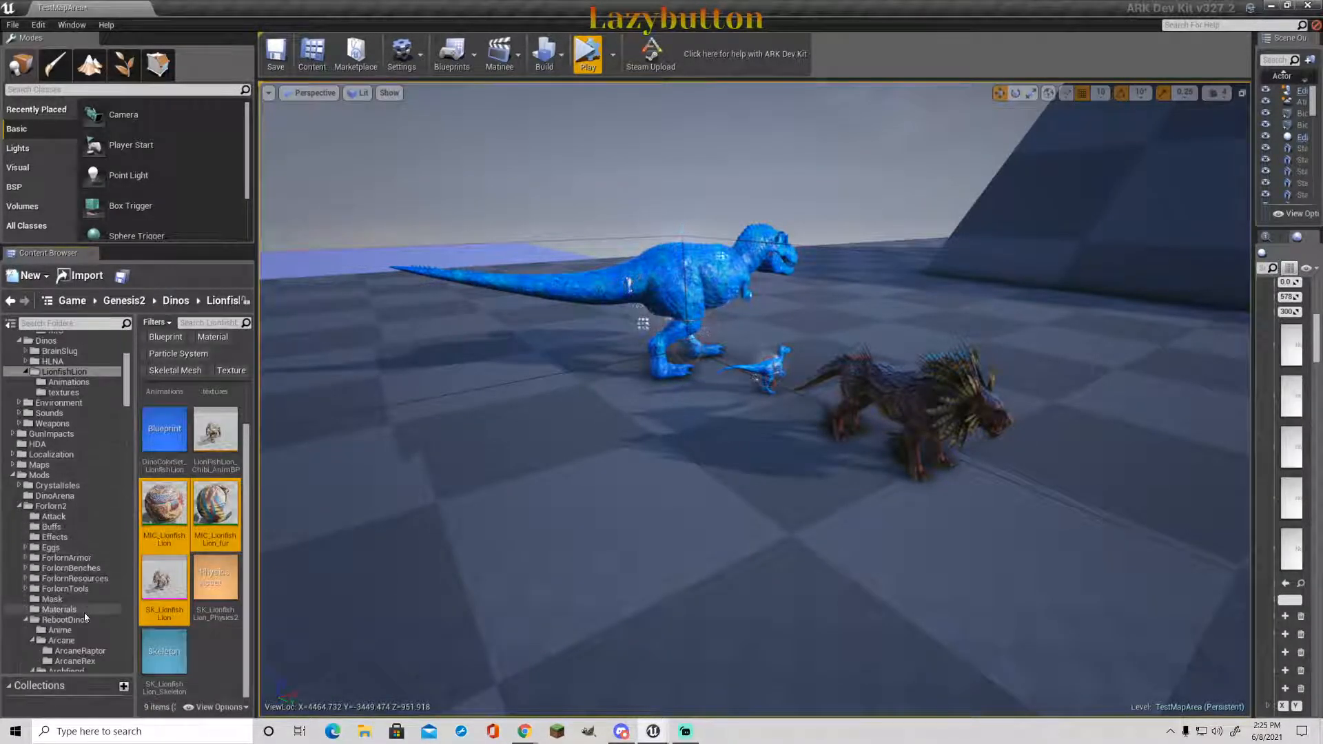
pyautogui.scroll(-8, 85, 611)
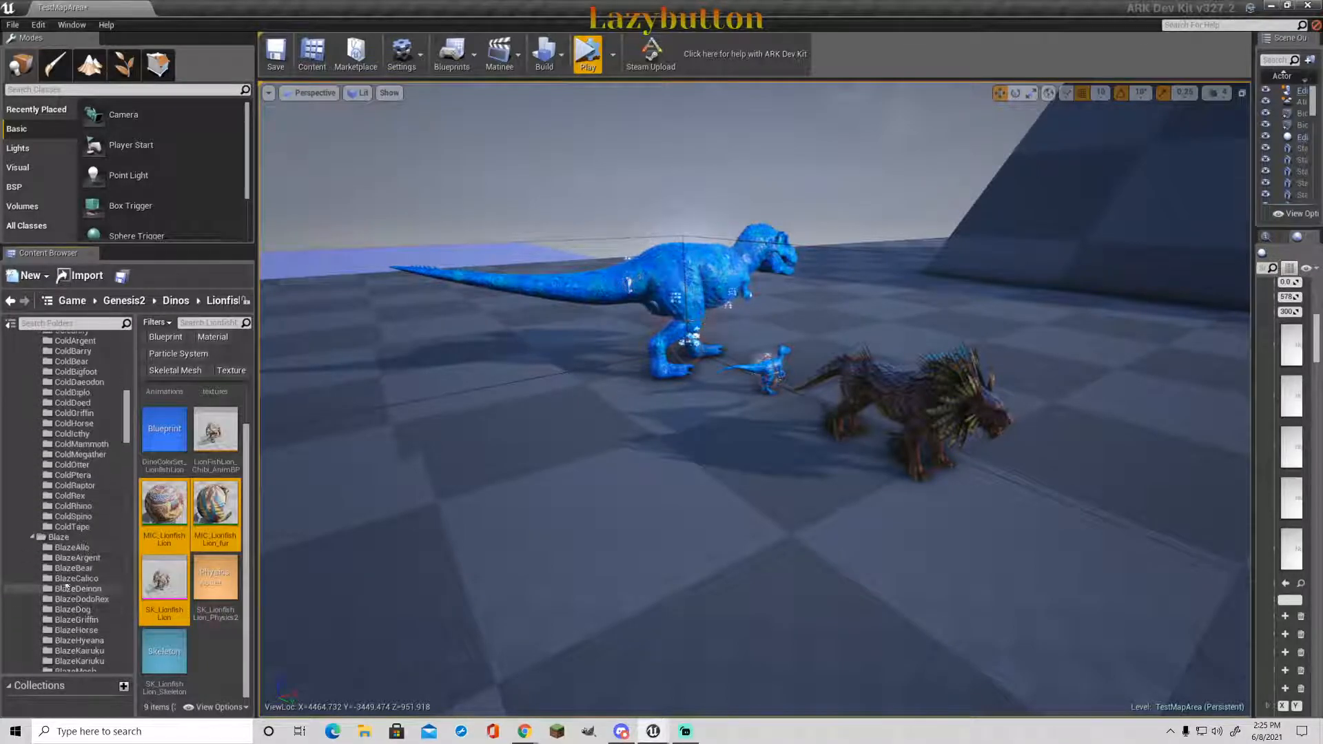
pyautogui.click(33, 536)
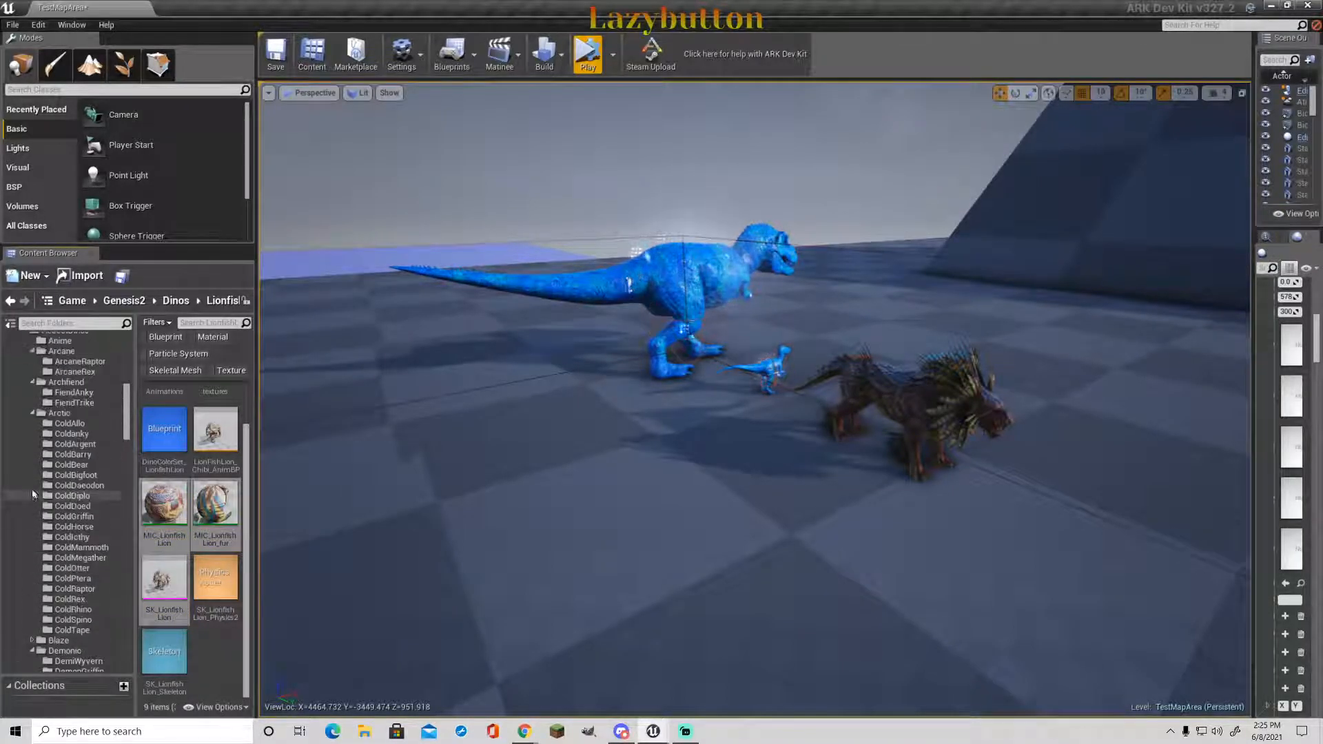
pyautogui.click(32, 412)
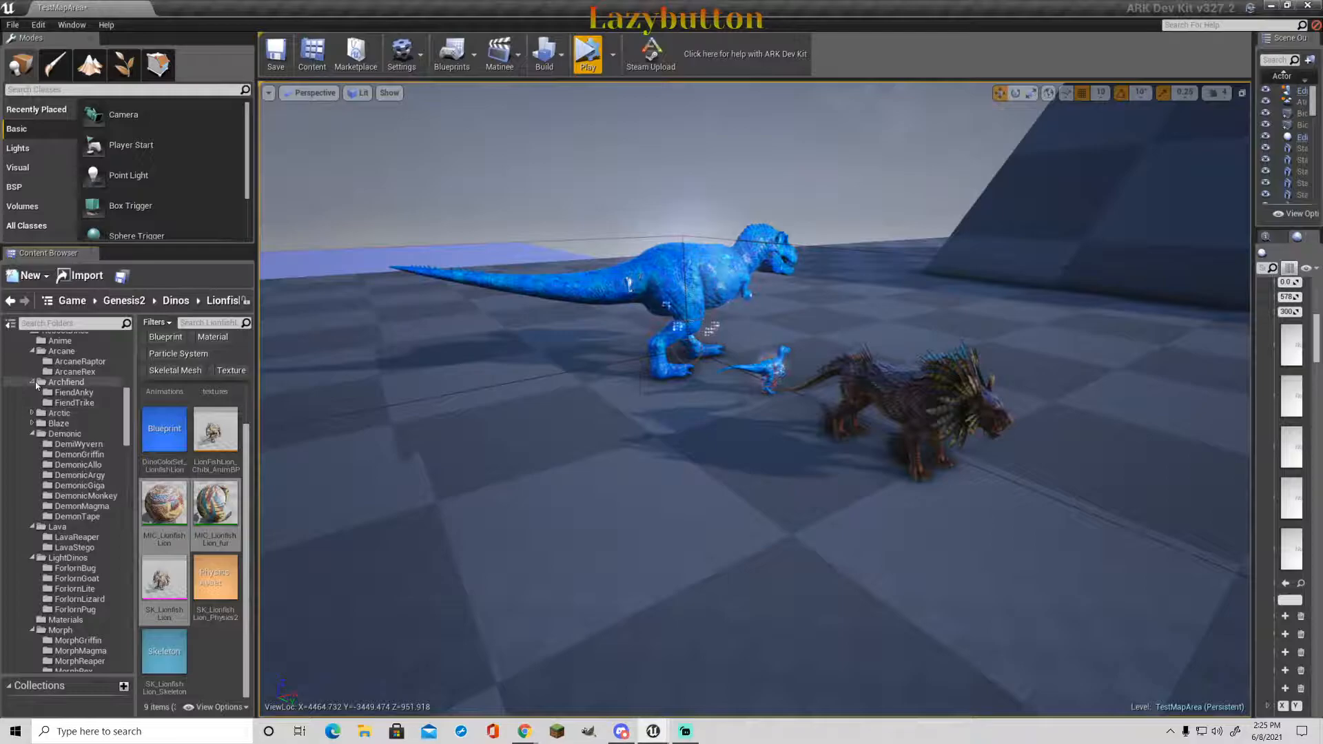
pyautogui.click(32, 414)
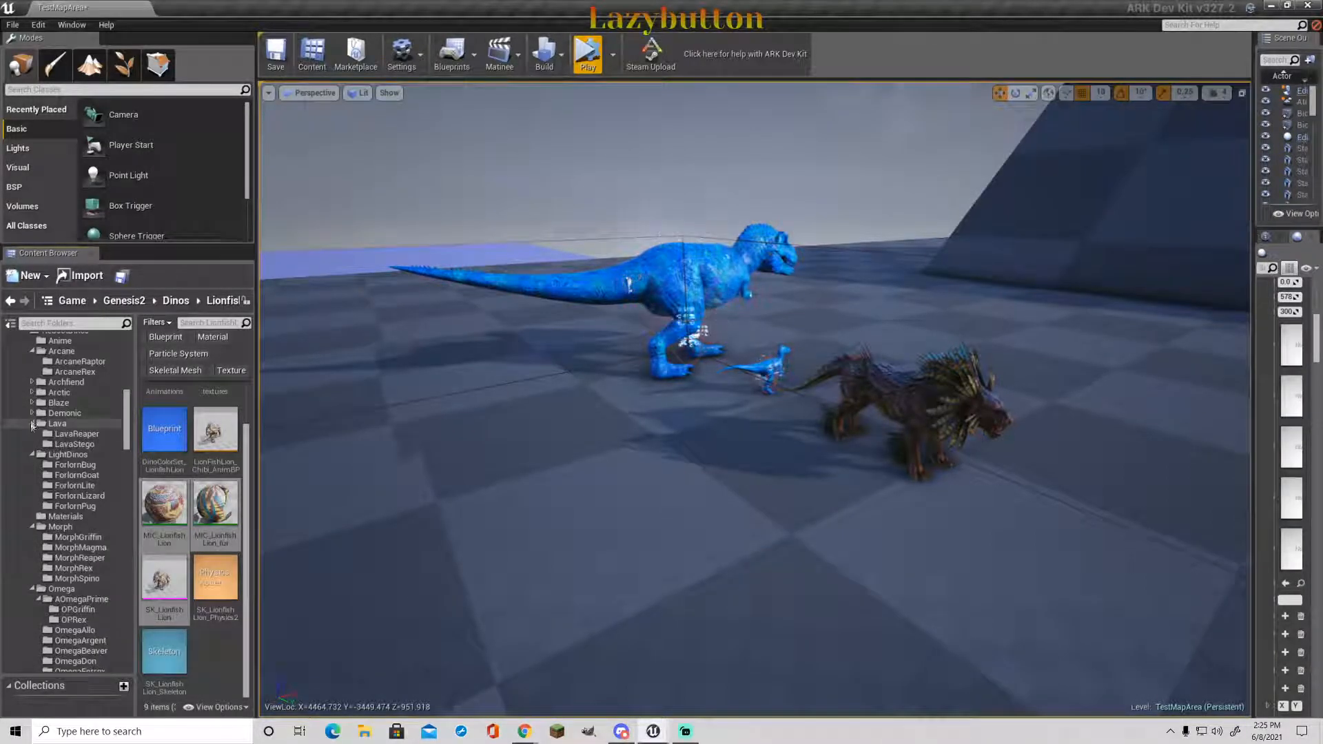
pyautogui.click(32, 423)
pyautogui.click(32, 434)
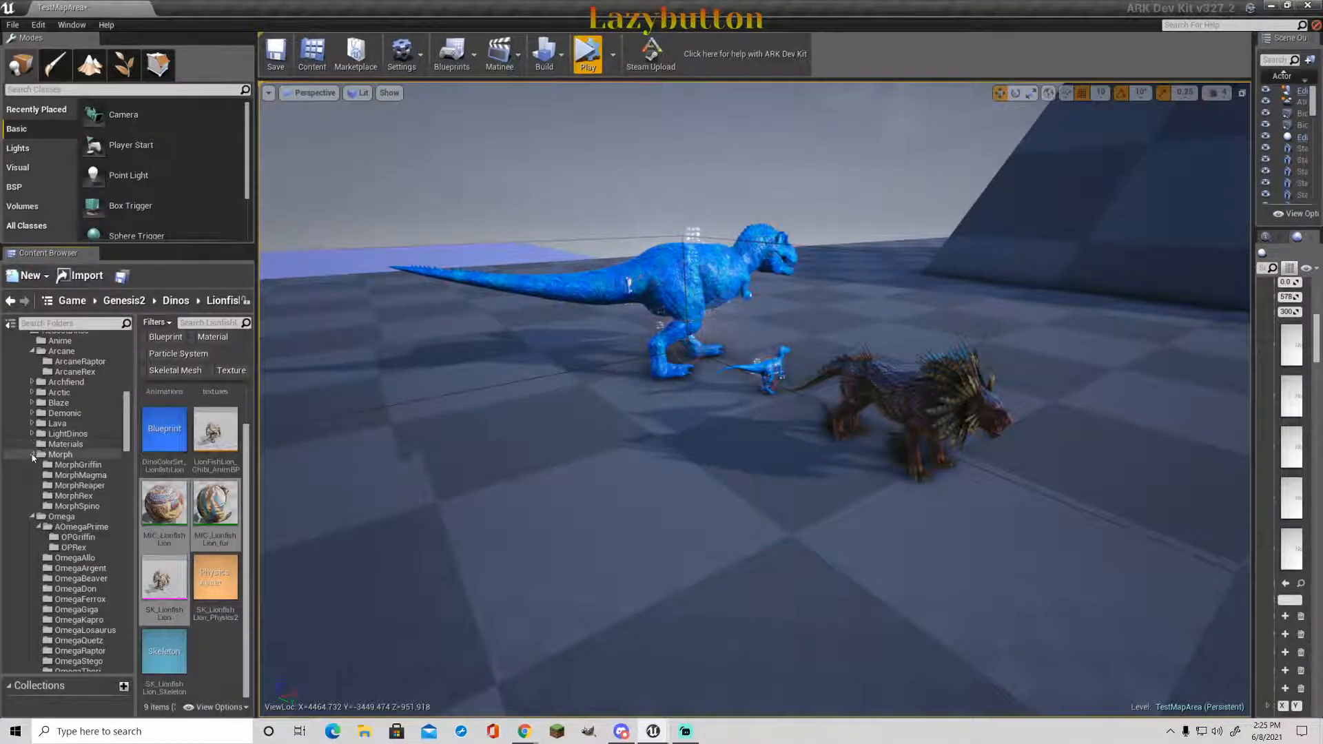
# - Collapse the Morph, Omega, Pest, Sandstone, Seraph, Tesla and UtilityDinos folders and open the Shadowtoy folder
pyautogui.click(32, 455)
pyautogui.click(32, 465)
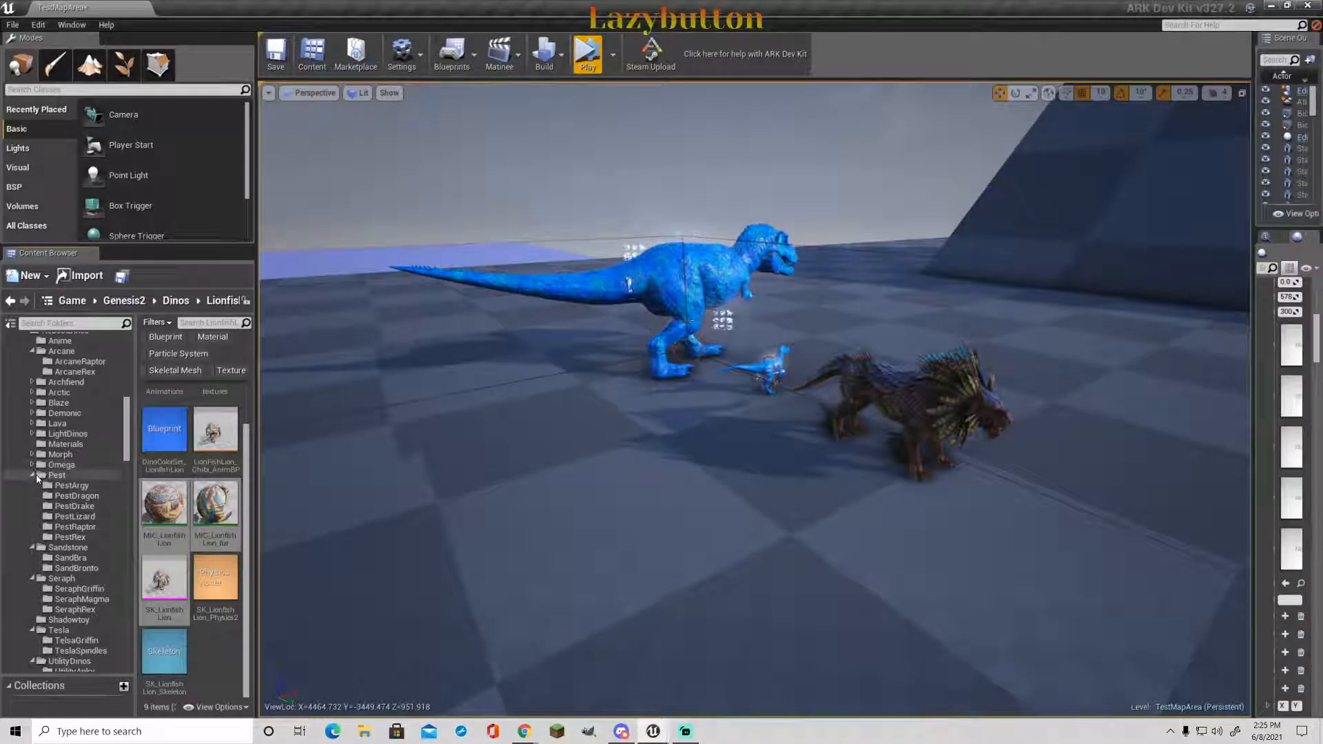
pyautogui.click(32, 476)
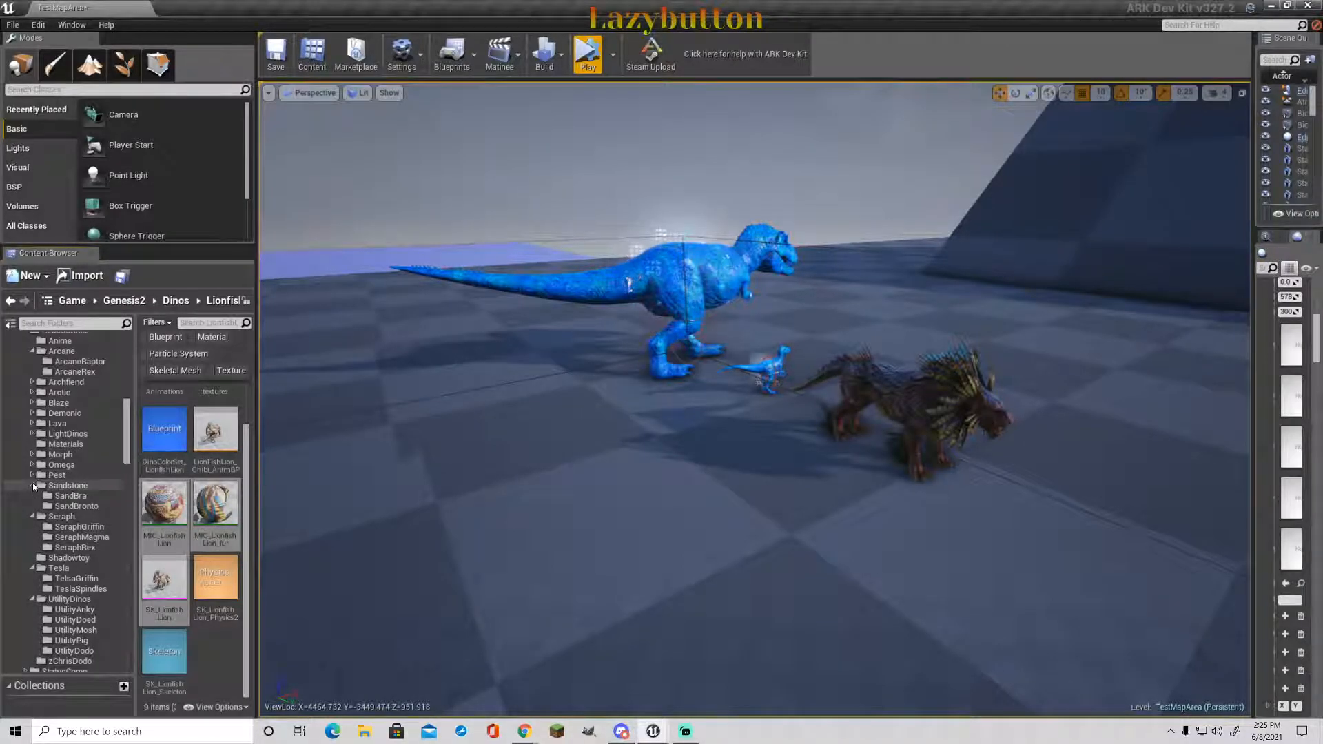
pyautogui.click(32, 486)
pyautogui.click(33, 496)
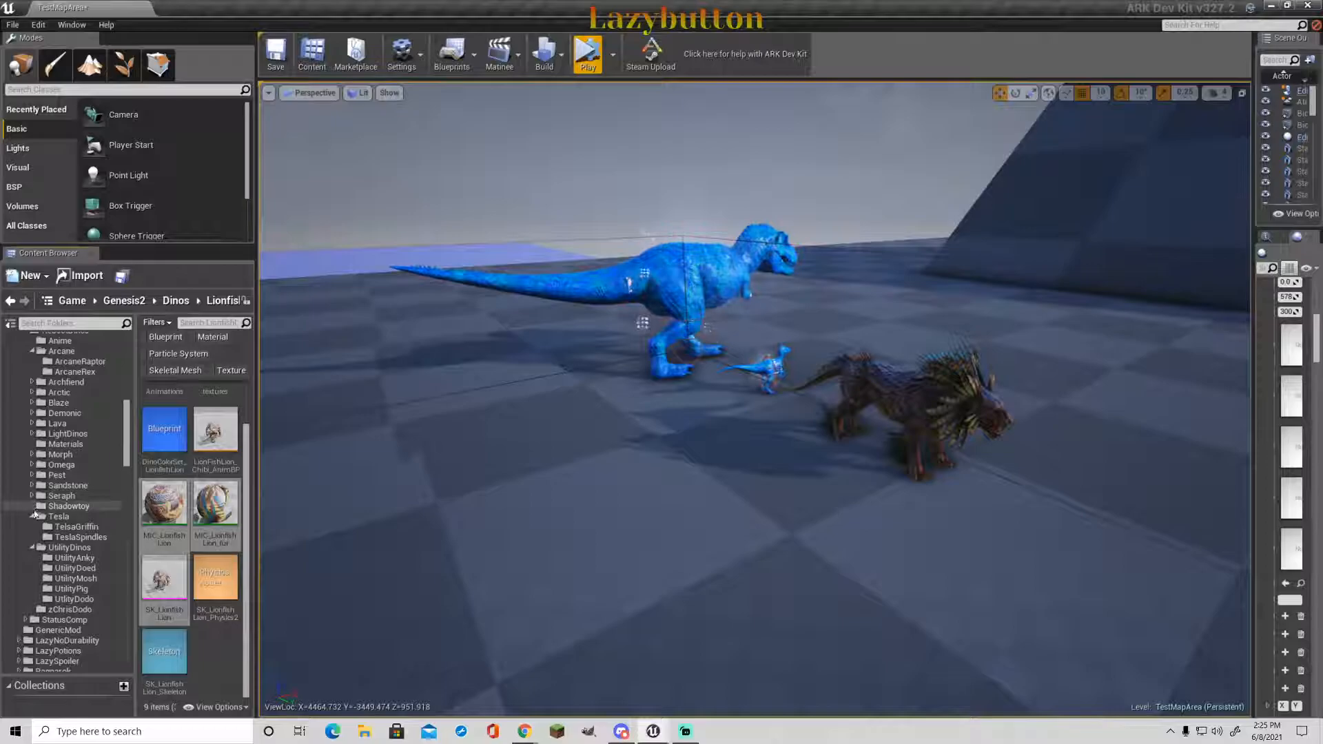
pyautogui.click(32, 517)
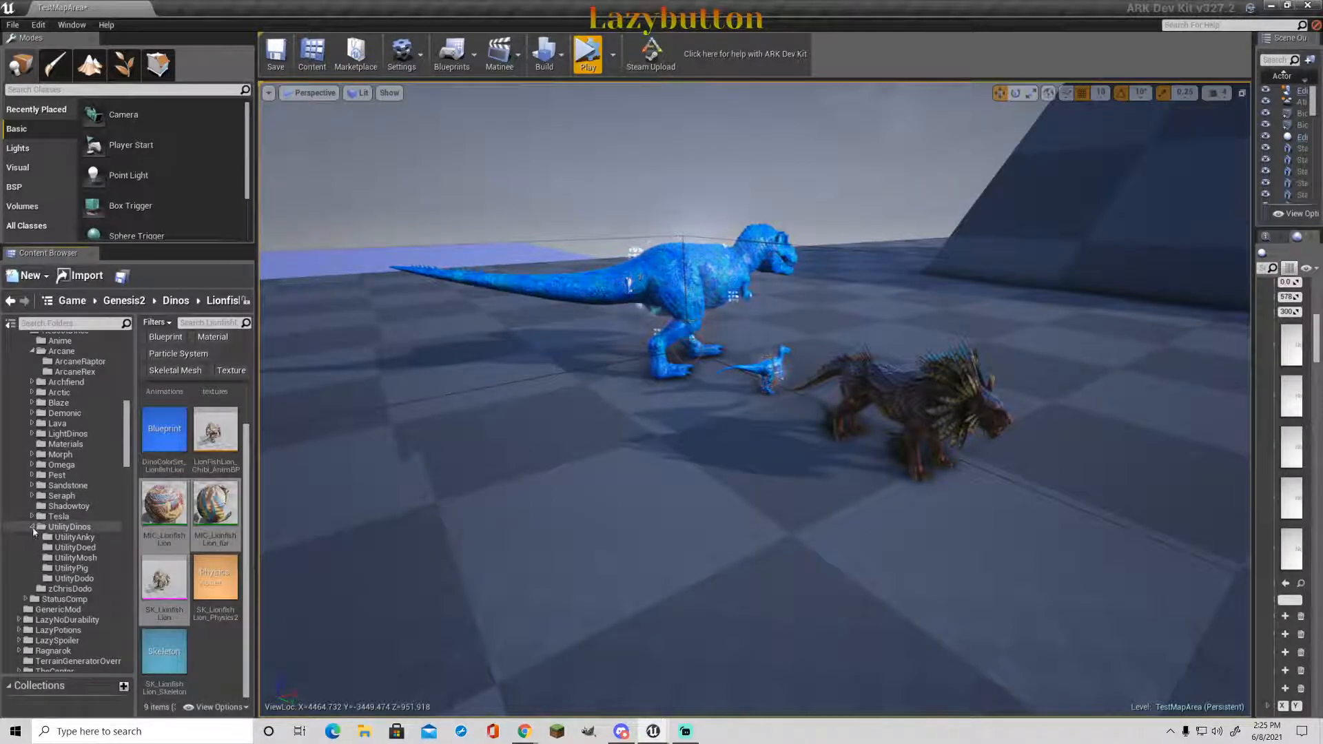
pyautogui.click(33, 527)
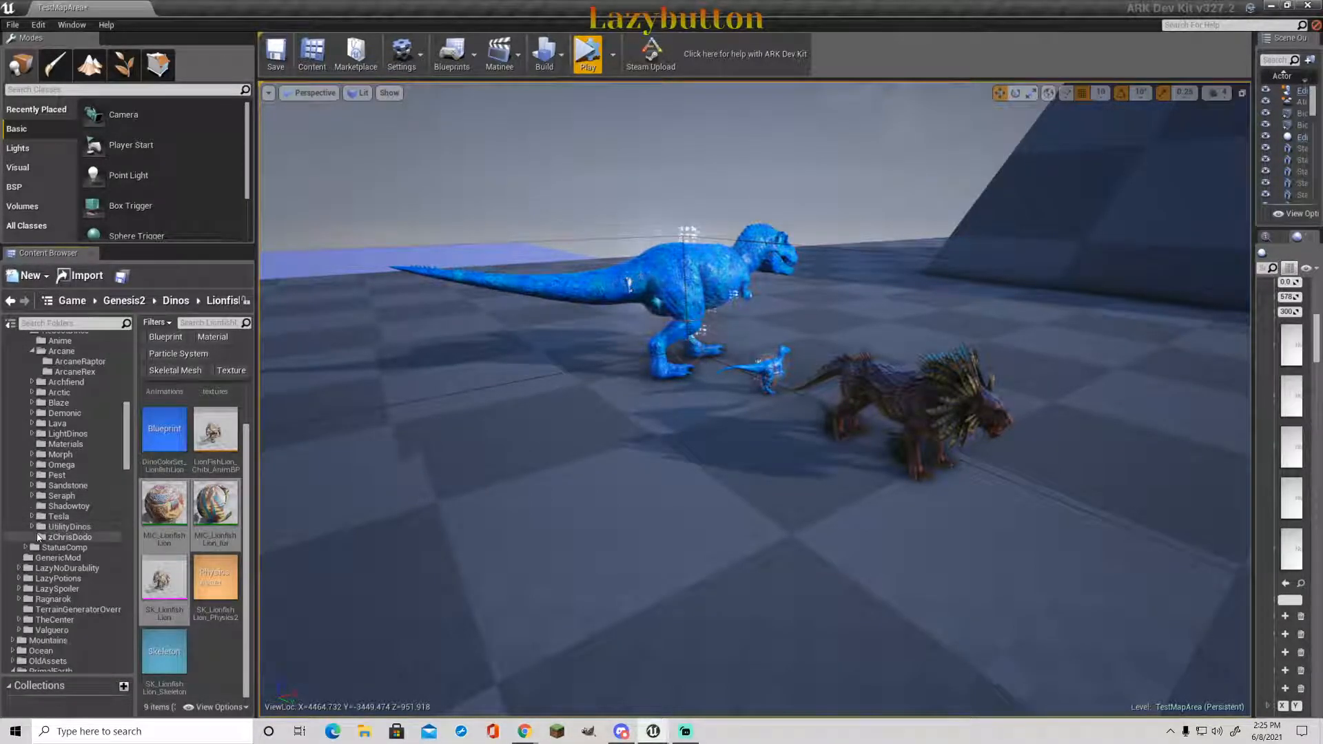
pyautogui.click(72, 507)
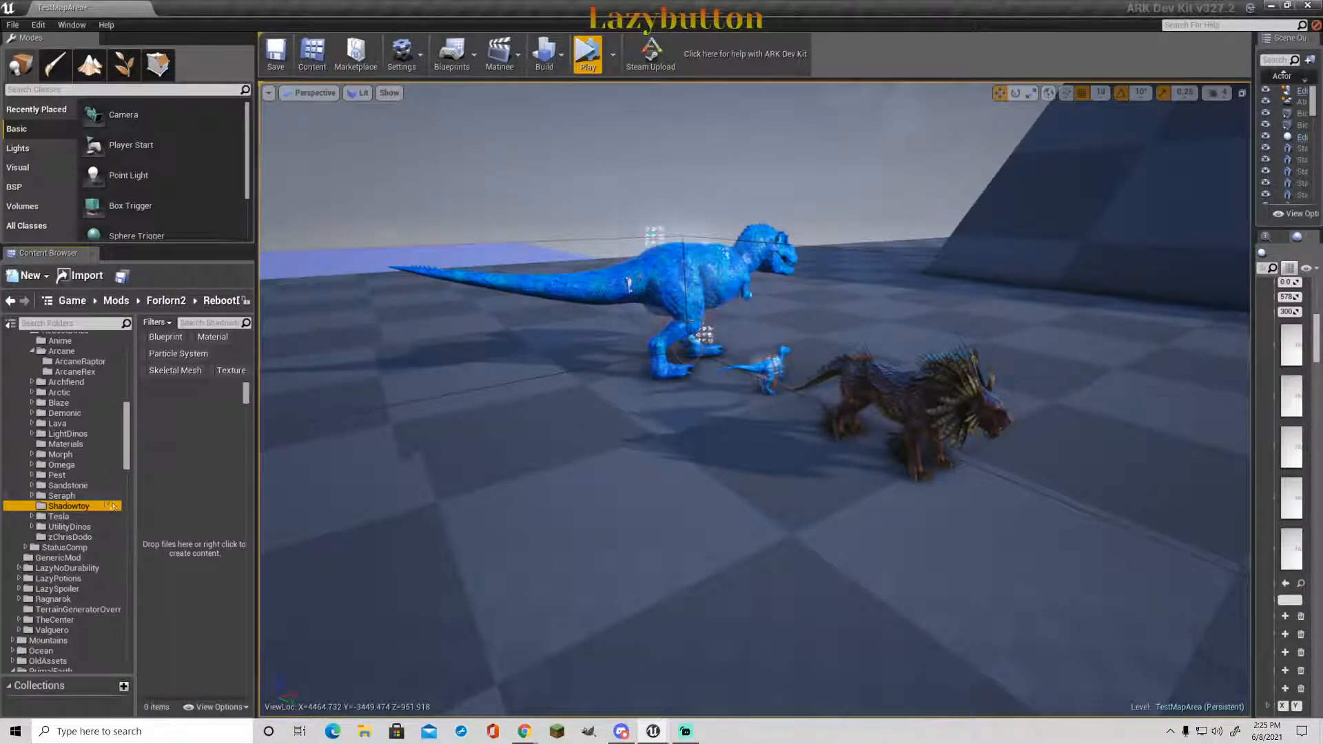
# - Copy MIC_LionfishLion, MIC_LionfishLion_fur and SK_LionfishLion from the Genesis2 LionfishLion folder into Shadowtoy, and open Shadowtoy
pyautogui.moveTo(128, 462); pyautogui.dragTo(128, 394)
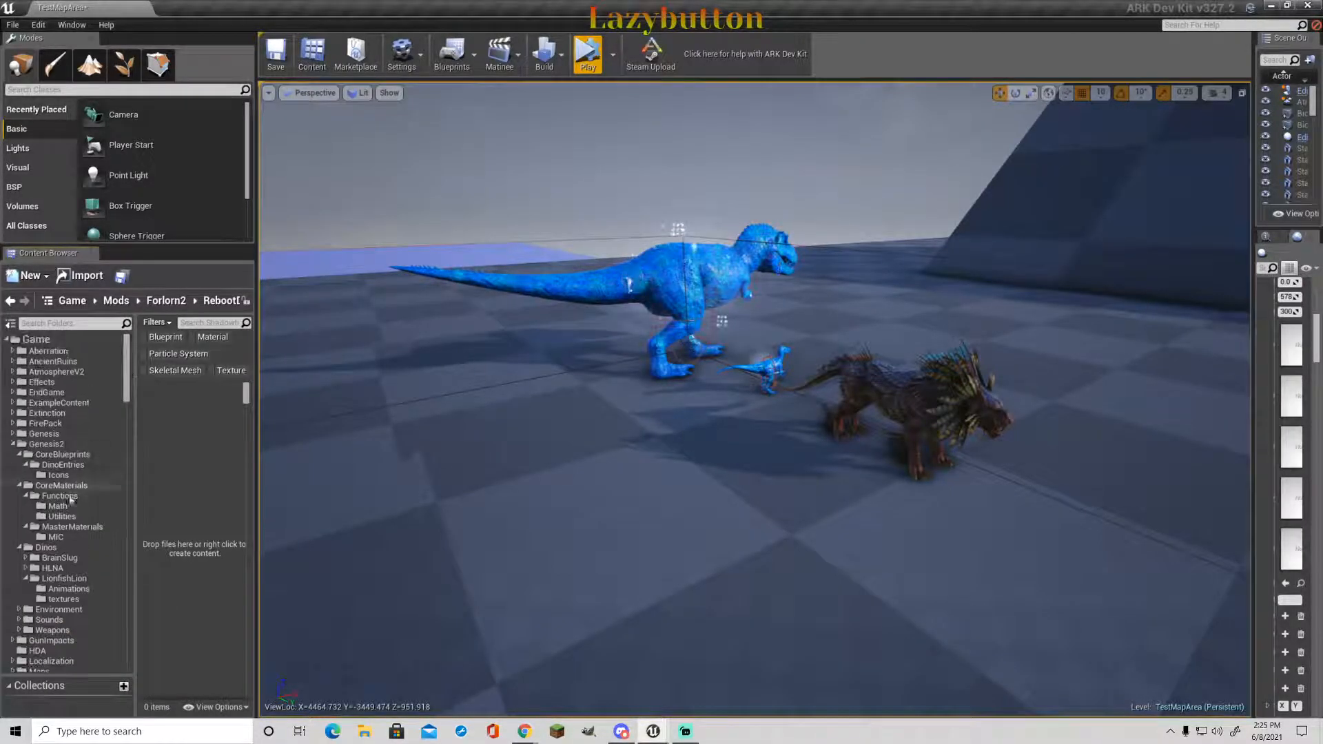
pyautogui.click(81, 579)
pyautogui.scroll(-2, 148, 559)
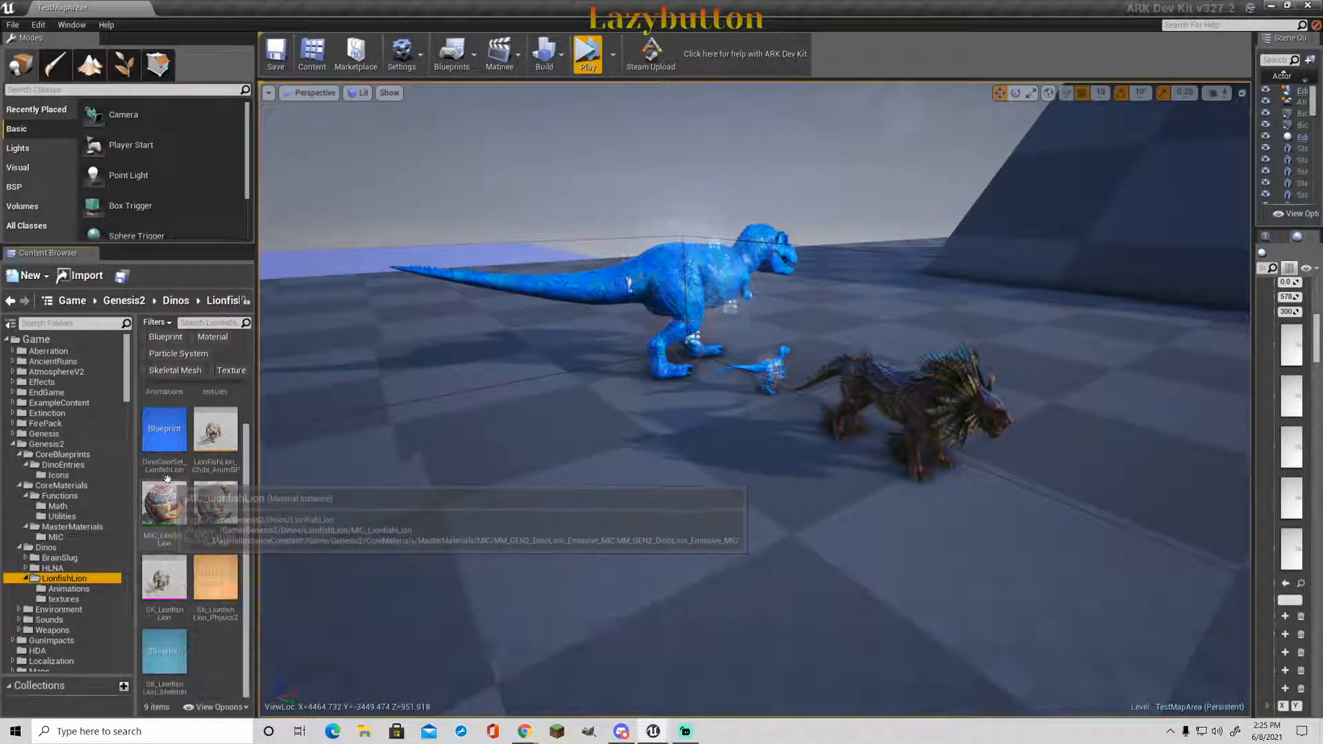
pyautogui.click(171, 505)
pyautogui.keyDown('ctrl'); pyautogui.click(197, 525); pyautogui.keyUp('ctrl')
pyautogui.keyDown('ctrl'); pyautogui.click(163, 578); pyautogui.keyUp('ctrl')
pyautogui.scroll(-5, 73, 546)
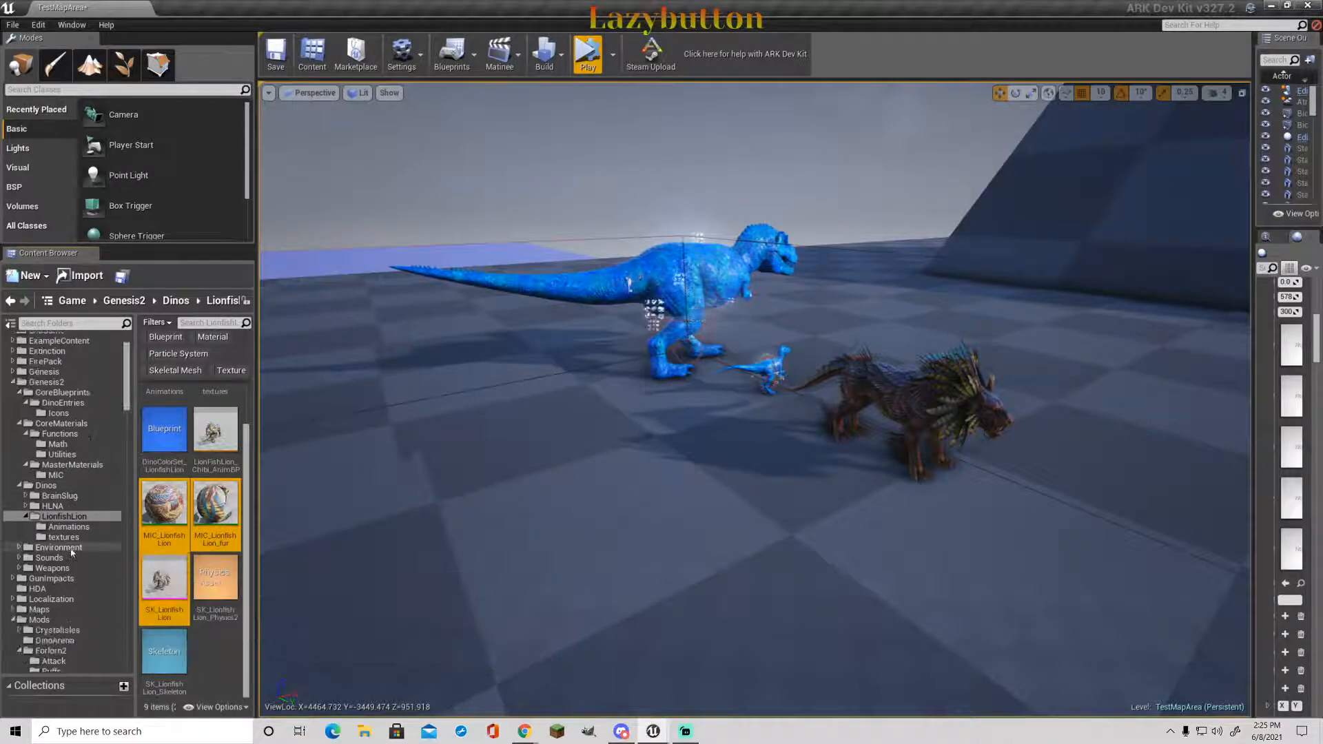
pyautogui.scroll(-6, 74, 546)
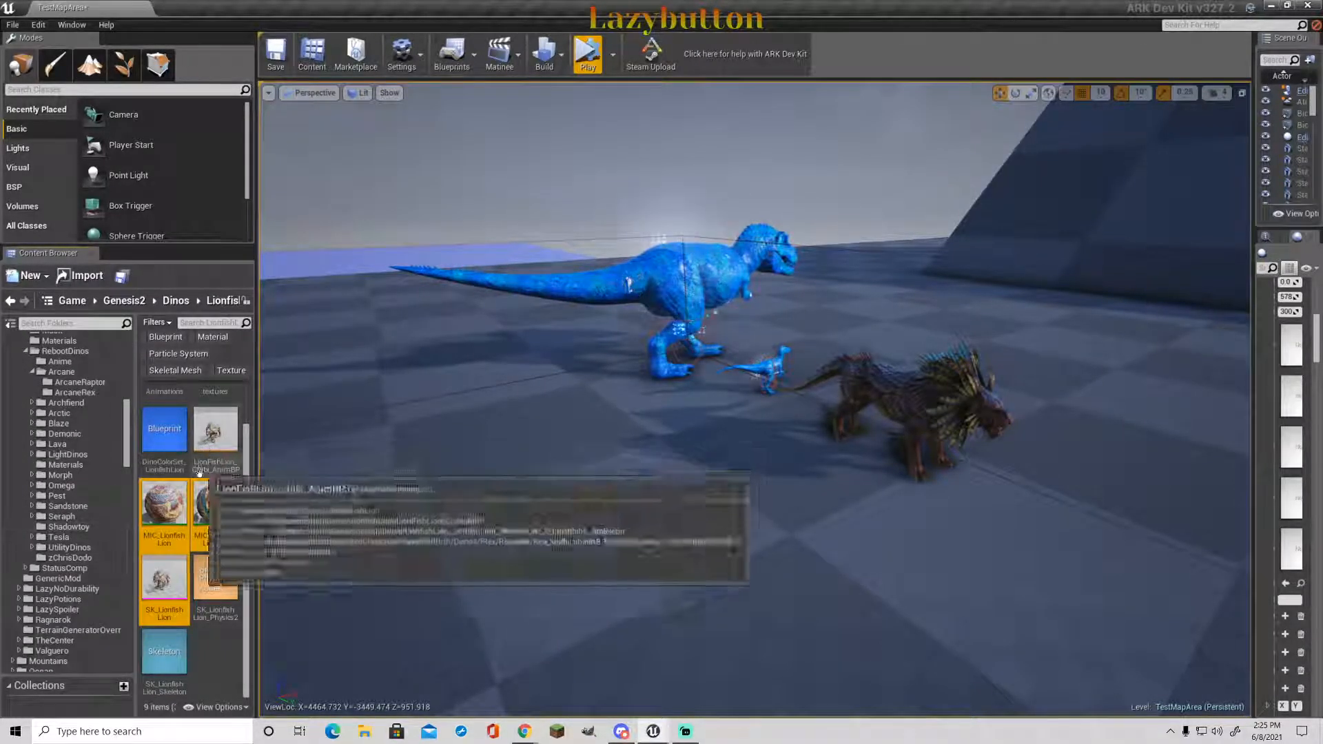
pyautogui.moveTo(182, 515); pyautogui.dragTo(92, 527)
pyautogui.click(121, 546)
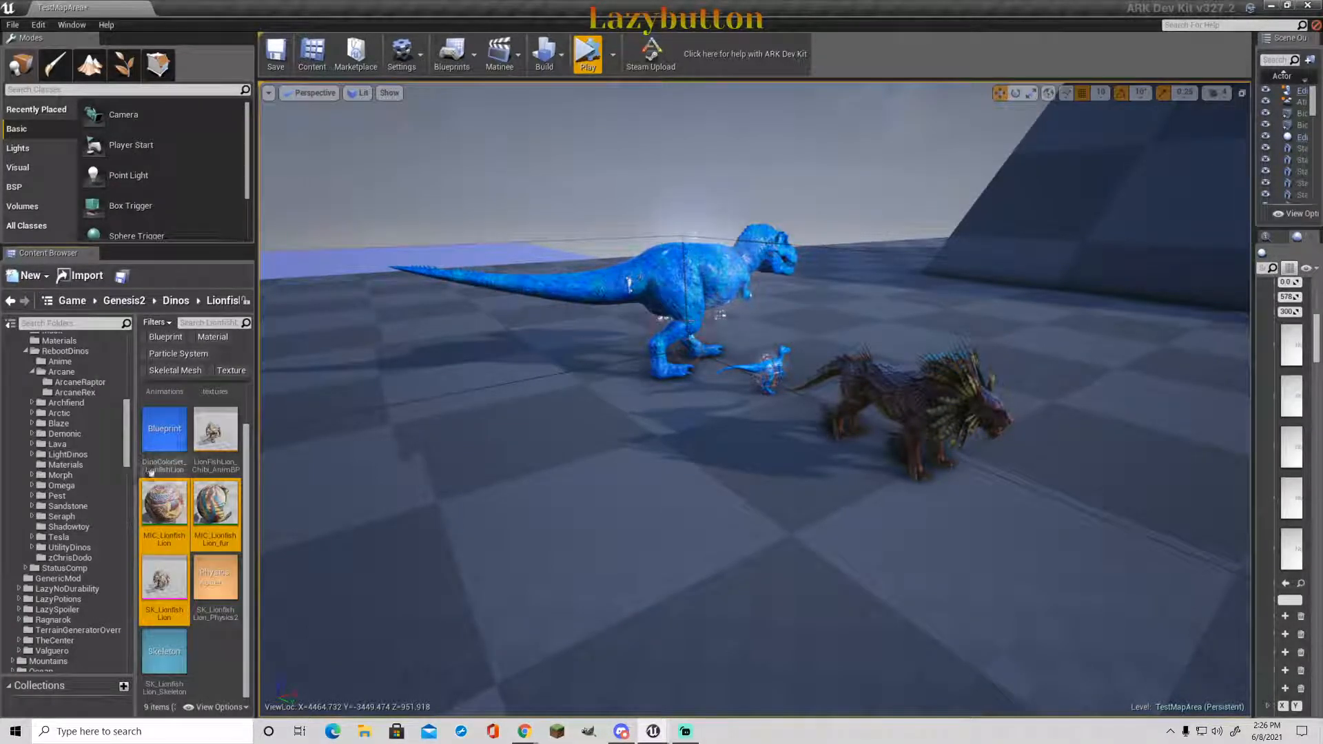
pyautogui.click(68, 527)
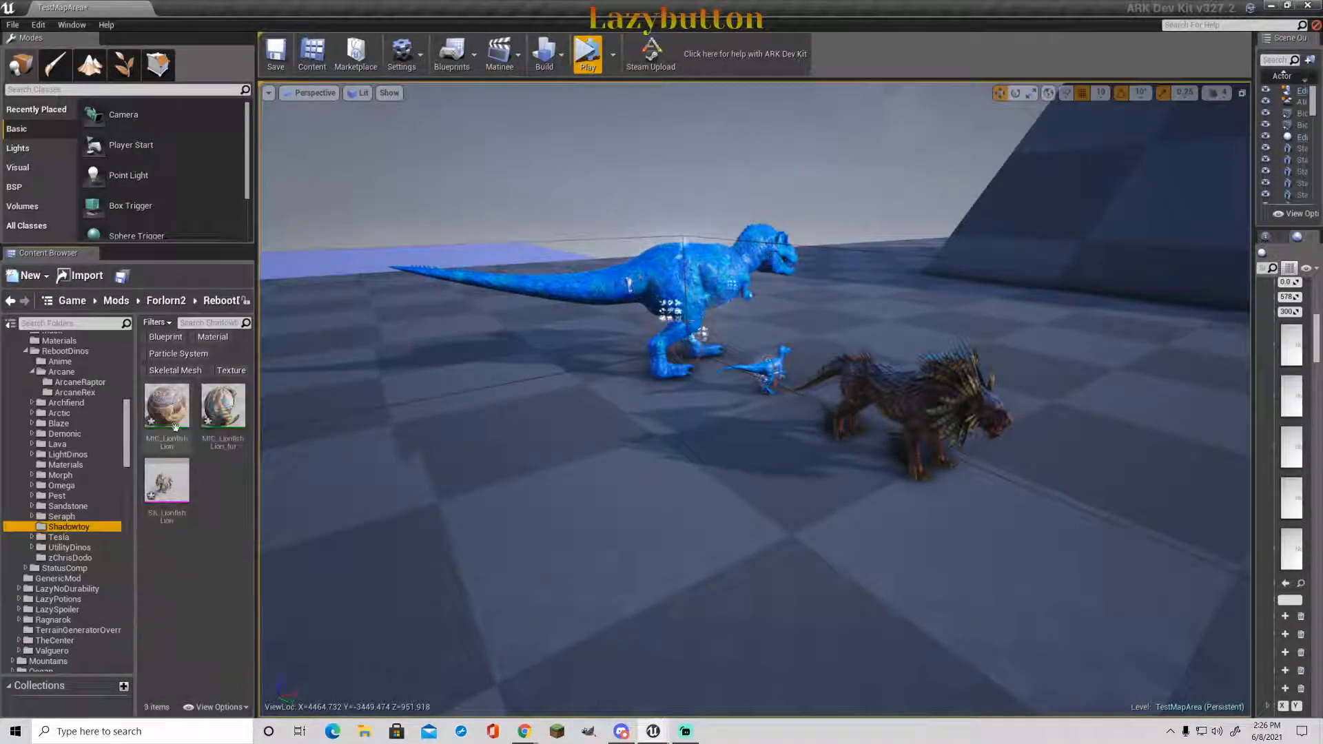
# - Rename the two copied material instances as MIC_LionfishLion_Forlorn and MIC_LionfishLion_fur_Forlorn
pyautogui.rightClick(178, 414)
pyautogui.click(232, 218)
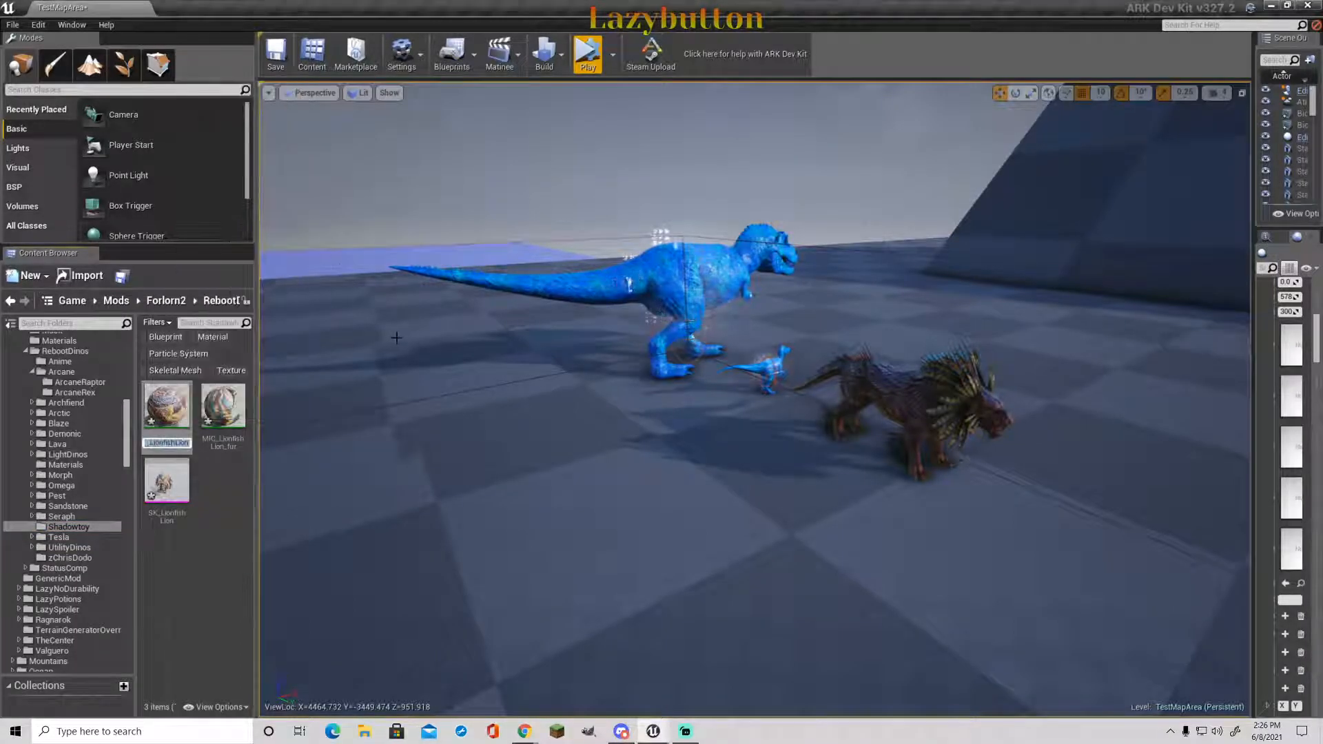
pyautogui.write('_')
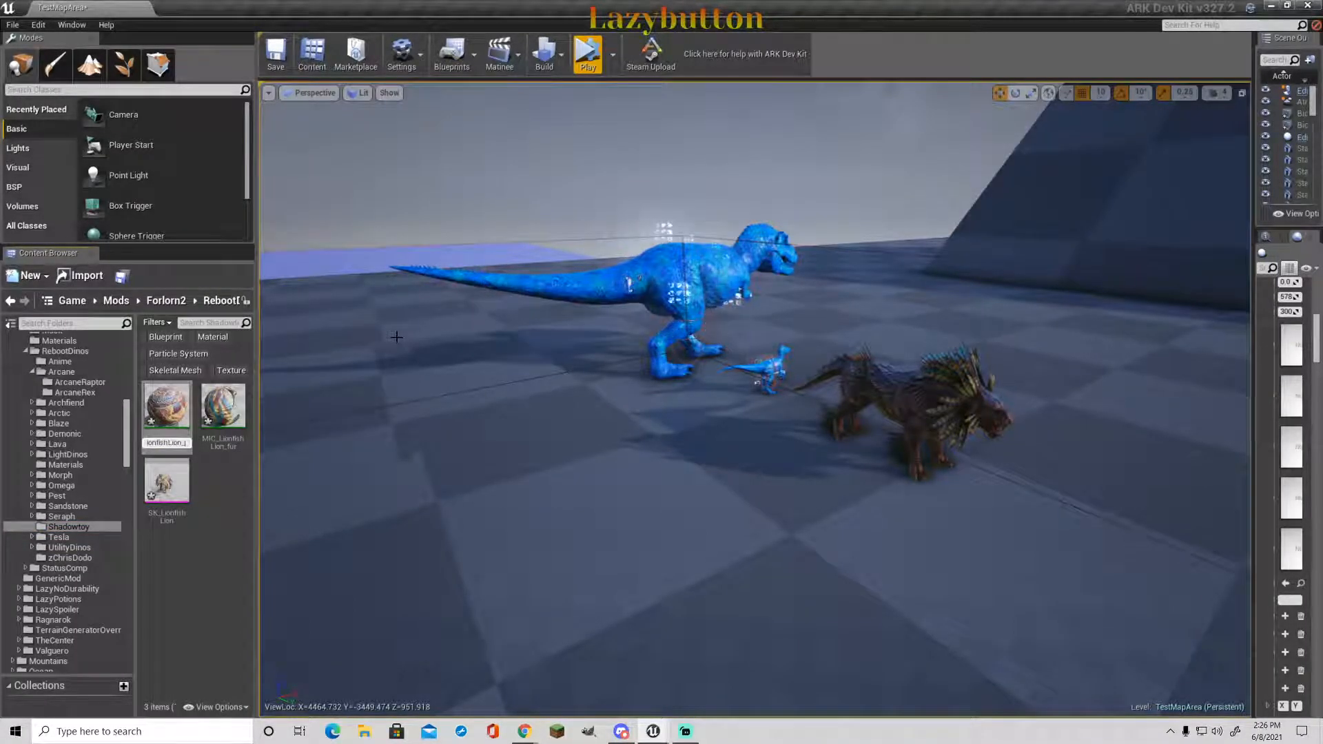
pyautogui.write('Forlorn')
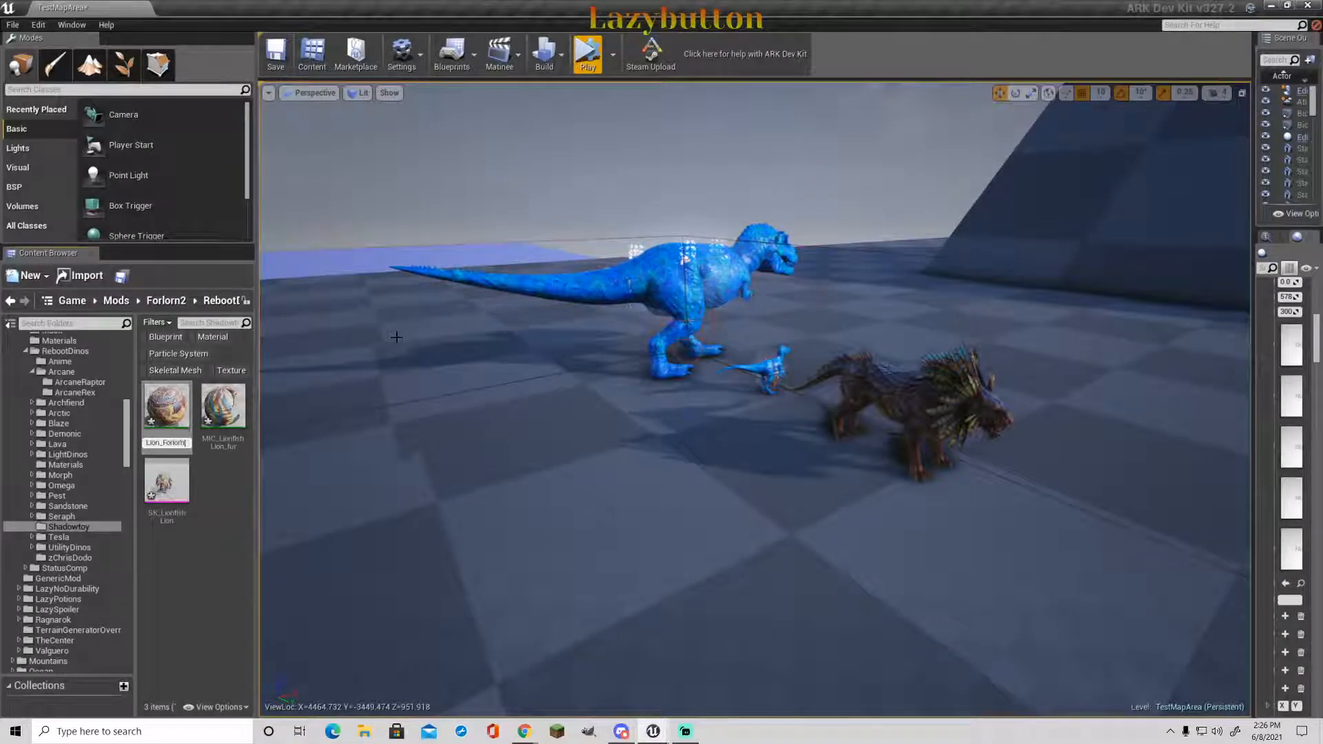
pyautogui.press('Return')
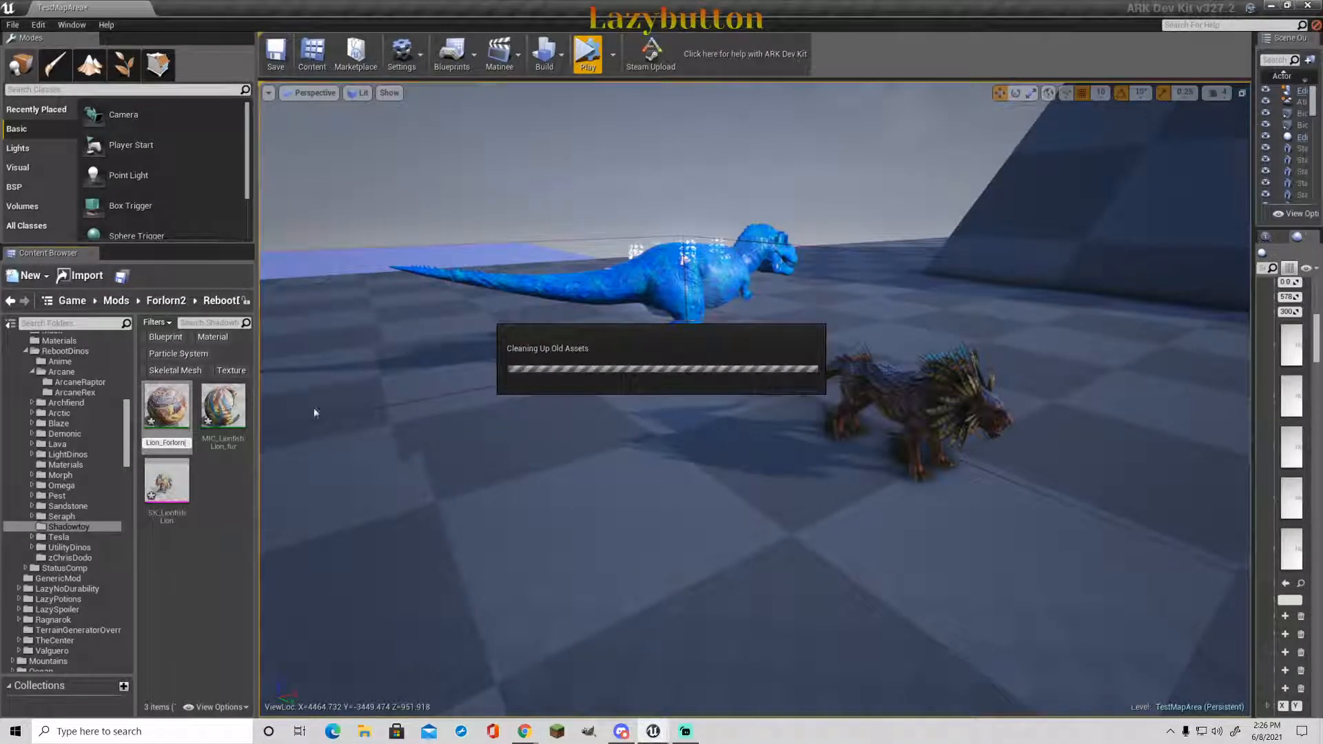
pyautogui.rightClick(216, 406)
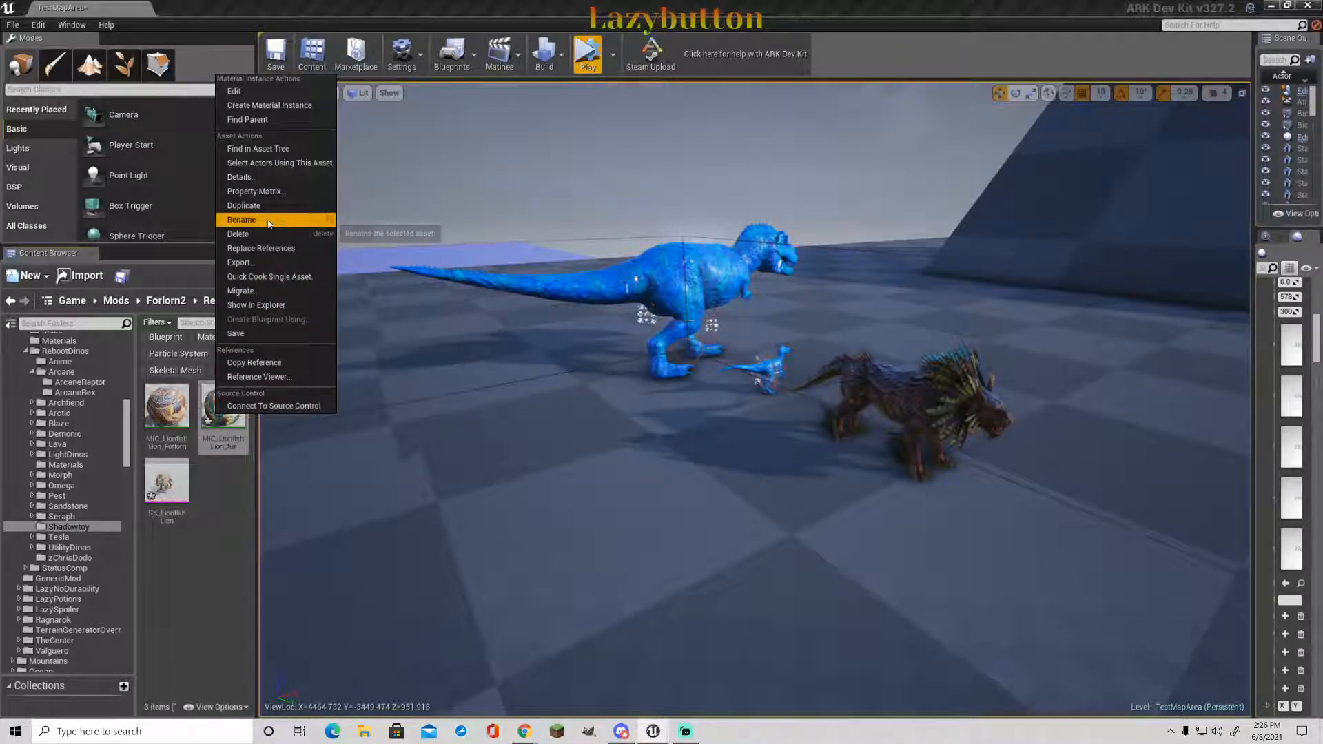
pyautogui.click(268, 220)
pyautogui.write('orlorn')
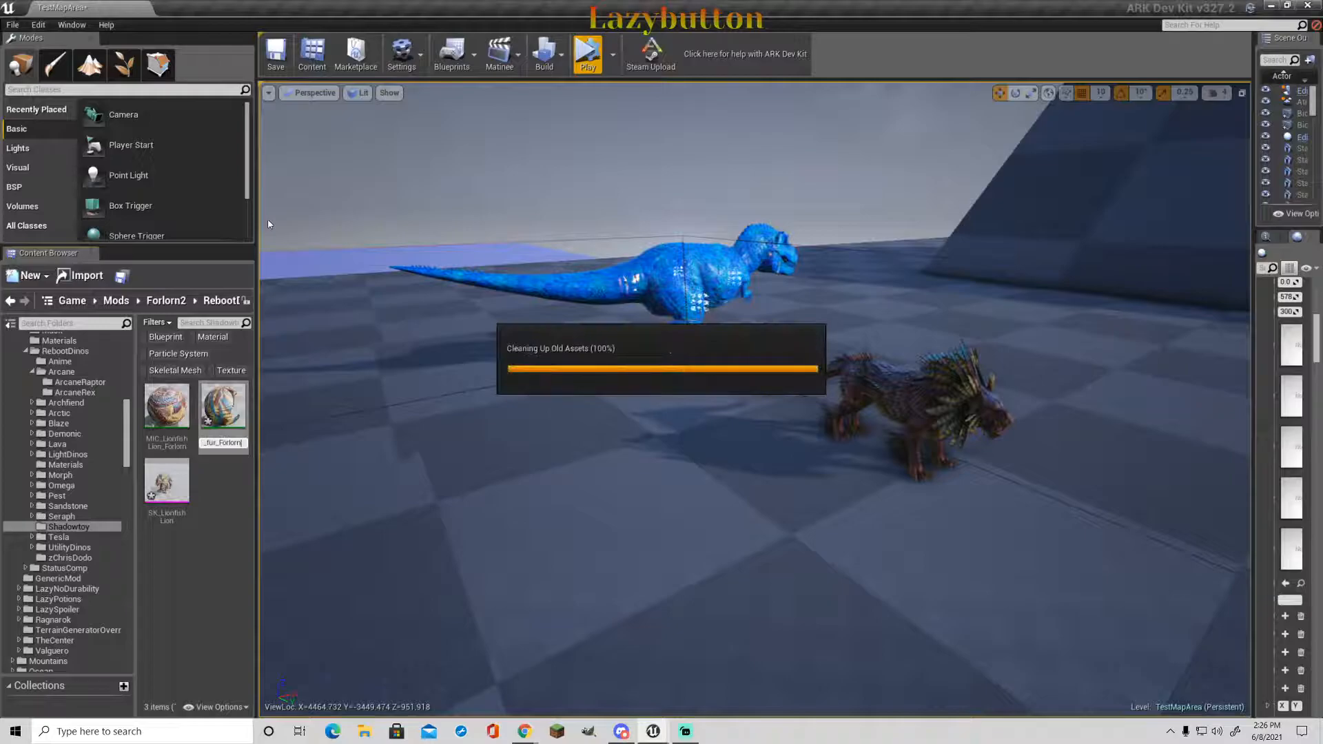
# - Rename the copied skeletal mesh as SK_LionfishLion_Forlorn
pyautogui.rightClick(169, 483)
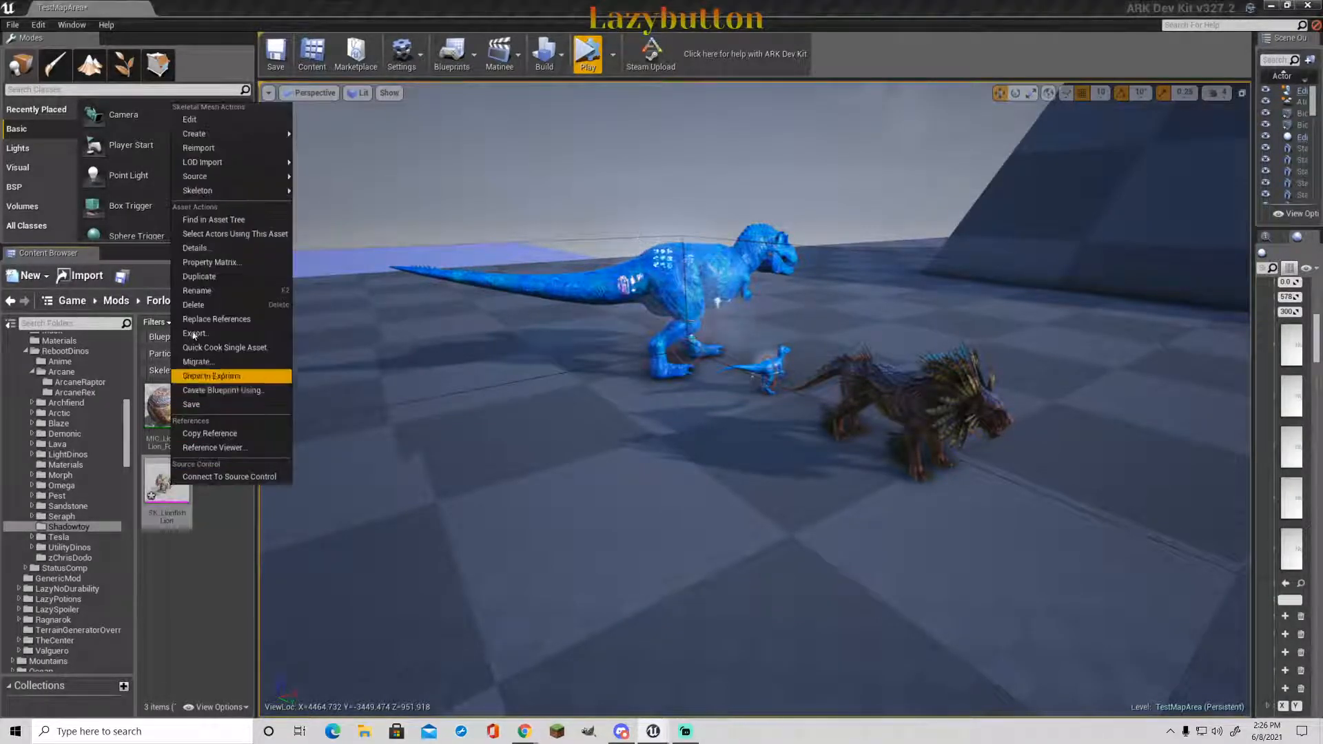
pyautogui.click(221, 291)
pyautogui.press('End')
pyautogui.write('_Forl')
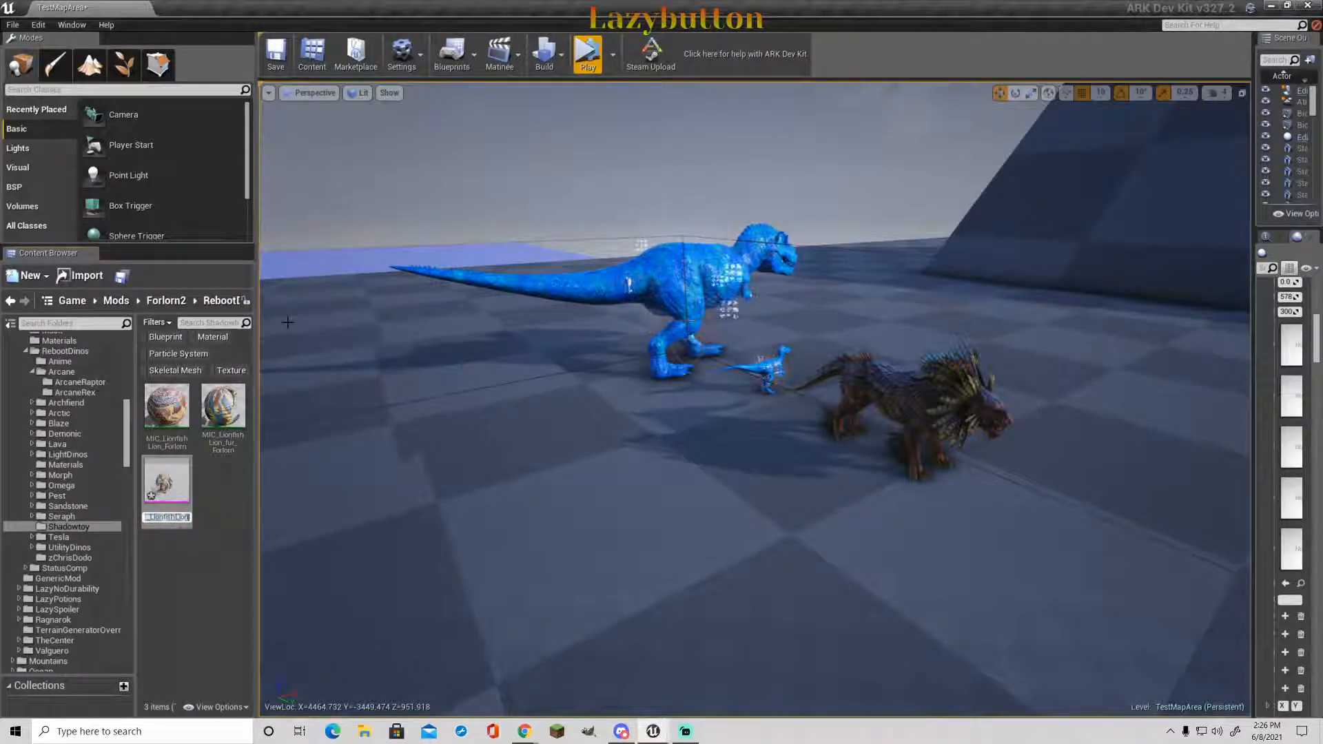
pyautogui.write('orn')
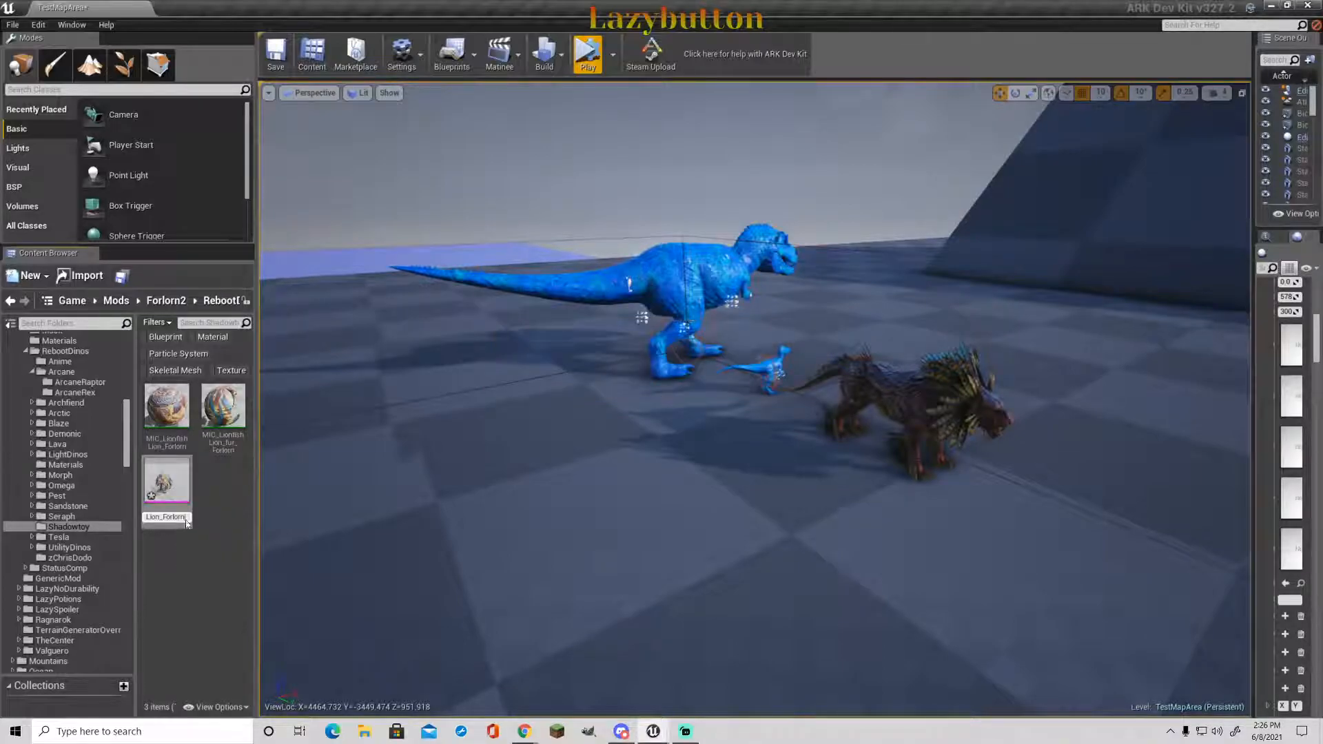
# - Place SK_LionfishLion_Forlorn in the level near the blue dinosaurs and delete the original LionfishLion
pyautogui.click(172, 489)
pyautogui.moveTo(172, 489); pyautogui.dragTo(679, 509)
pyautogui.click(896, 455)
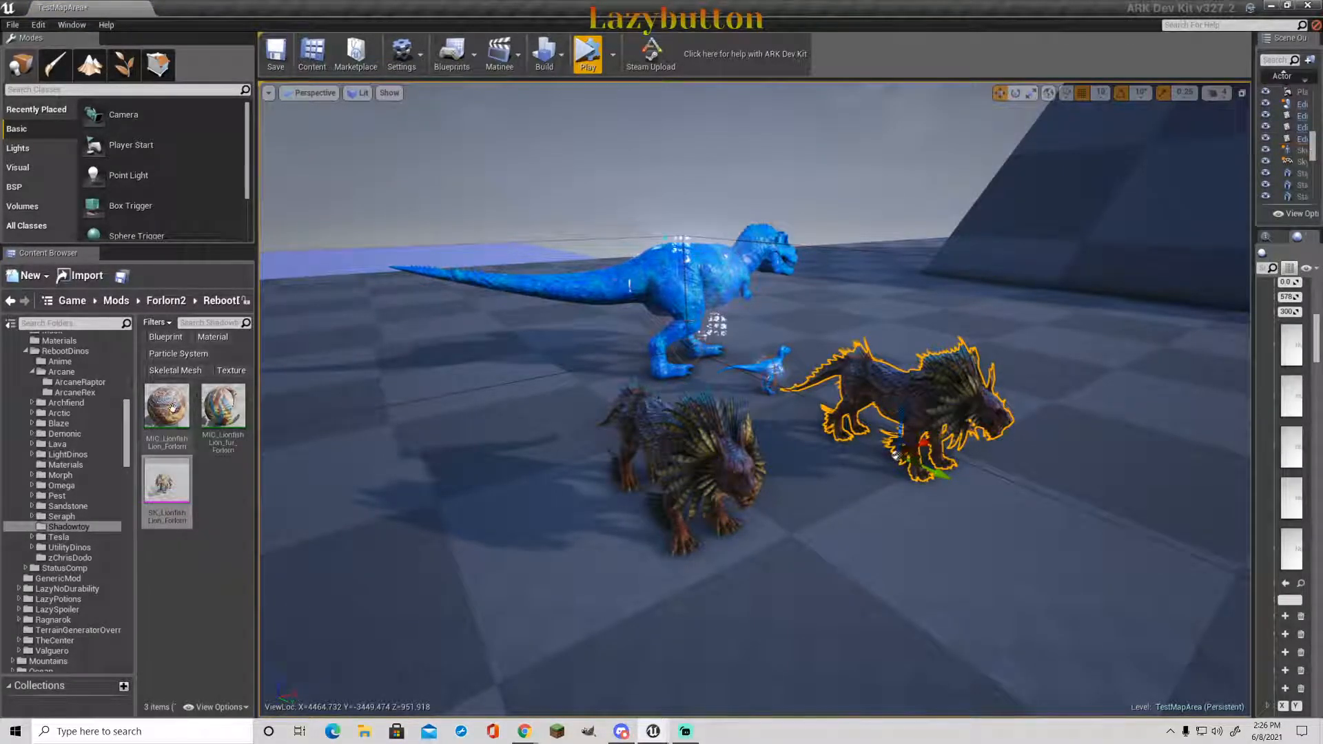
pyautogui.press('Delete')
# - Assign MIC_LionfishLion_Forlorn and MIC_LionfishLion_fur_Forlorn to LOD0 elements 0 and 1 of SK_LionfishLion_Forlorn, and close the mesh editor
pyautogui.click(171, 486)
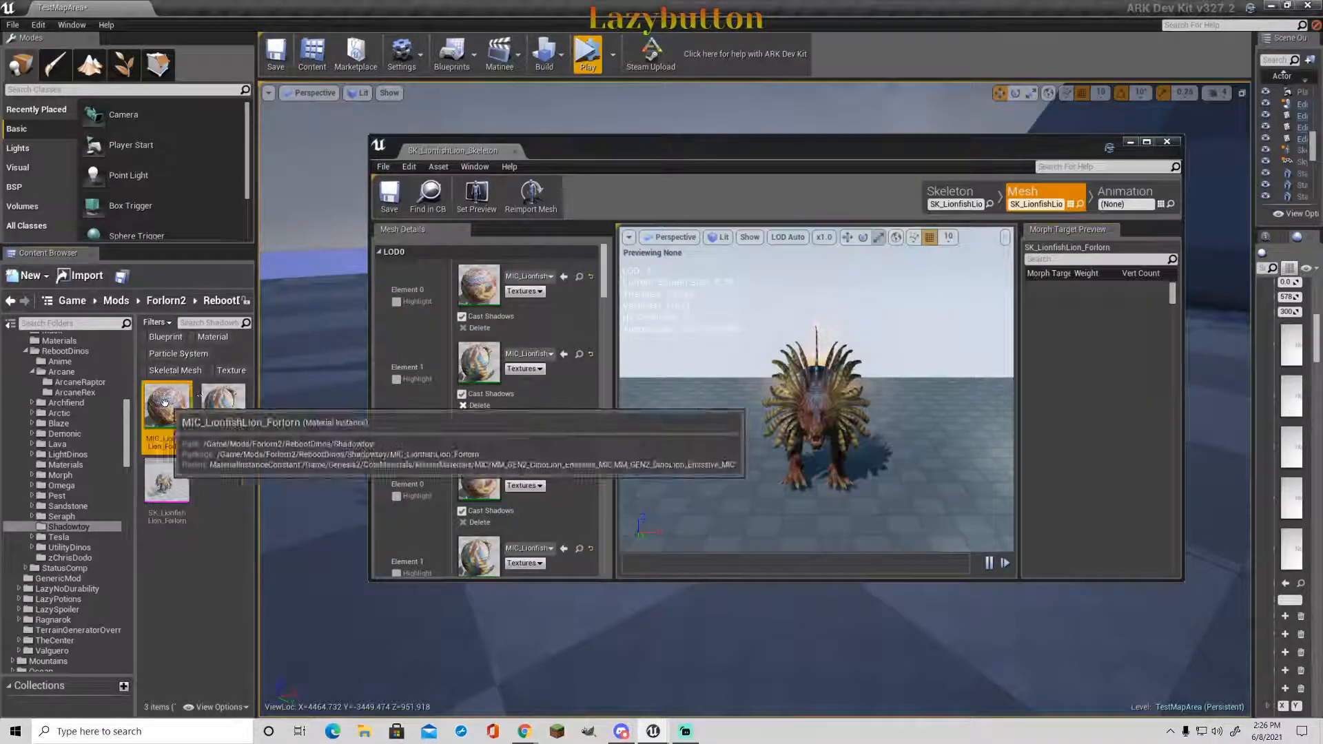
pyautogui.click(166, 410)
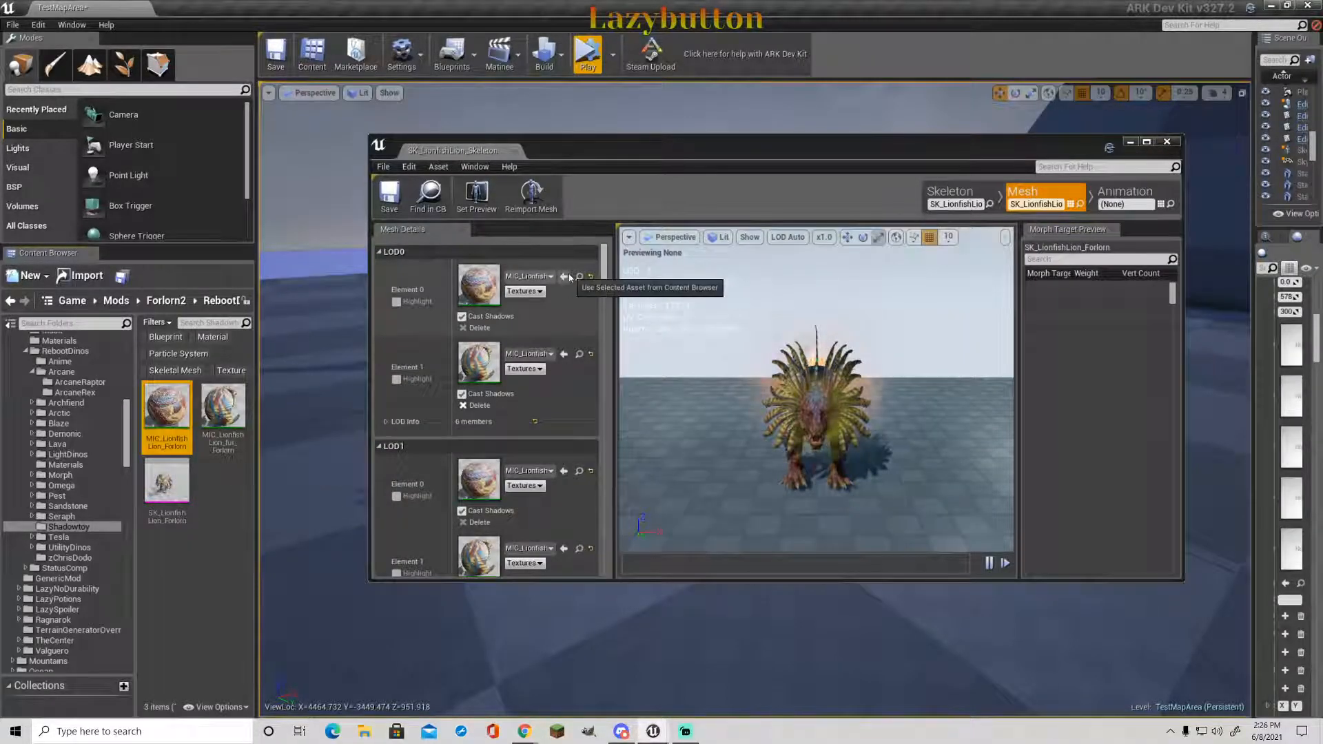
pyautogui.click(566, 276)
pyautogui.click(579, 353)
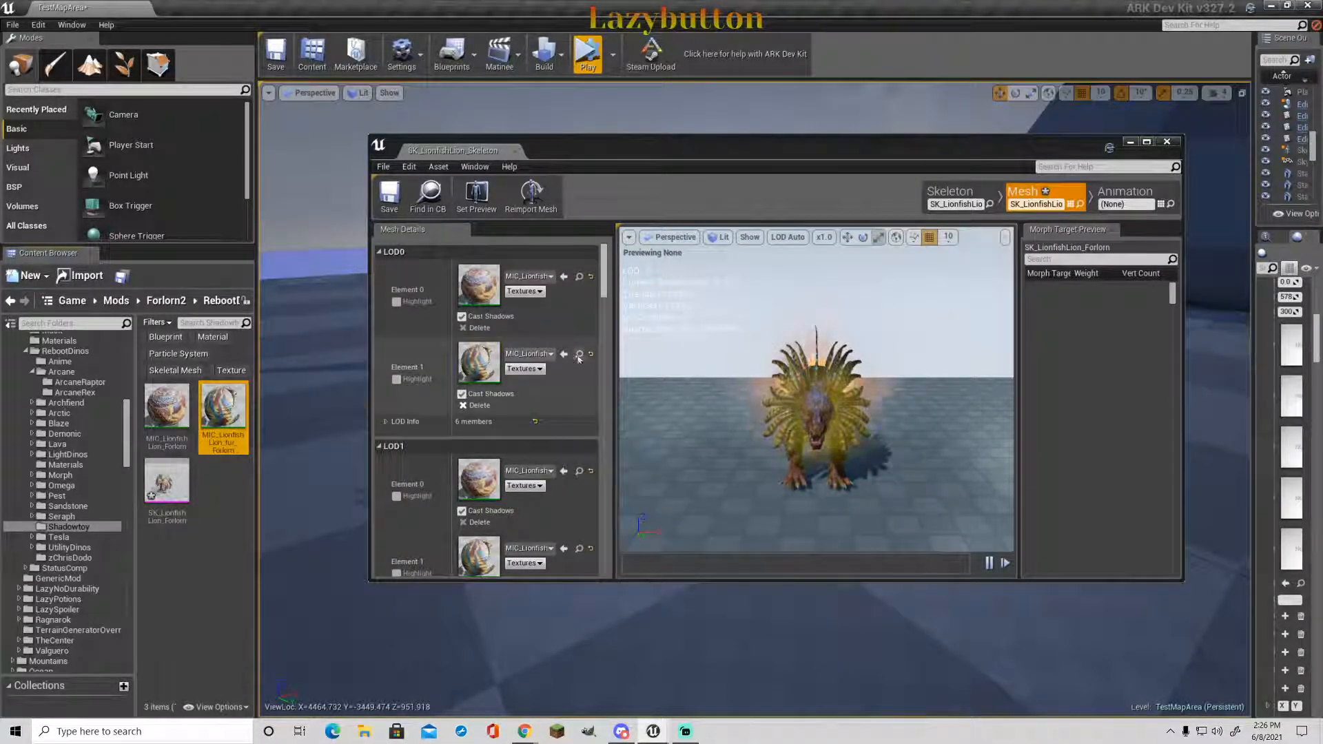
pyautogui.click(514, 151)
# - Open the MIC_LionfishLion_Forlorn material instance, expand its Colorization parameters, and move its editor window clear of the lion in the level
pyautogui.moveTo(689, 296); pyautogui.dragTo(813, 359, button='right')
pyautogui.press('w')
pyautogui.click(172, 407)
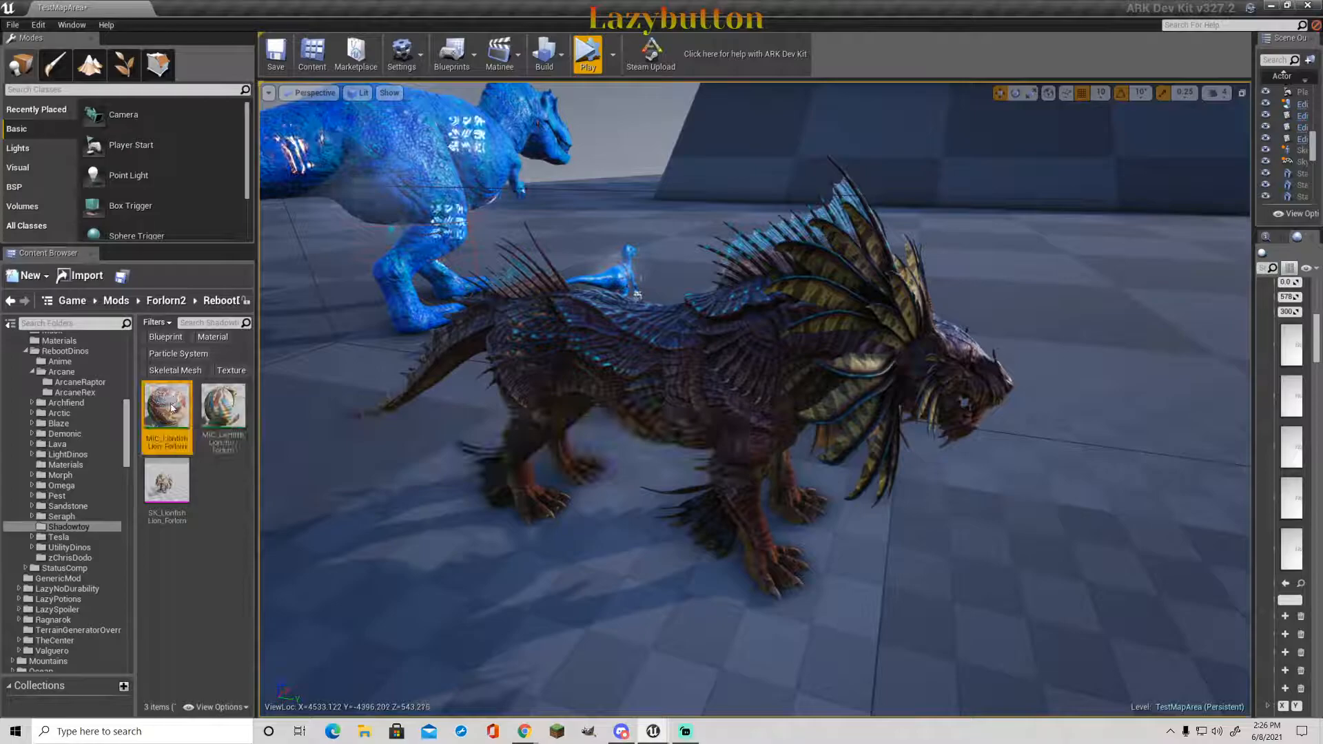
pyautogui.doubleClick(172, 407)
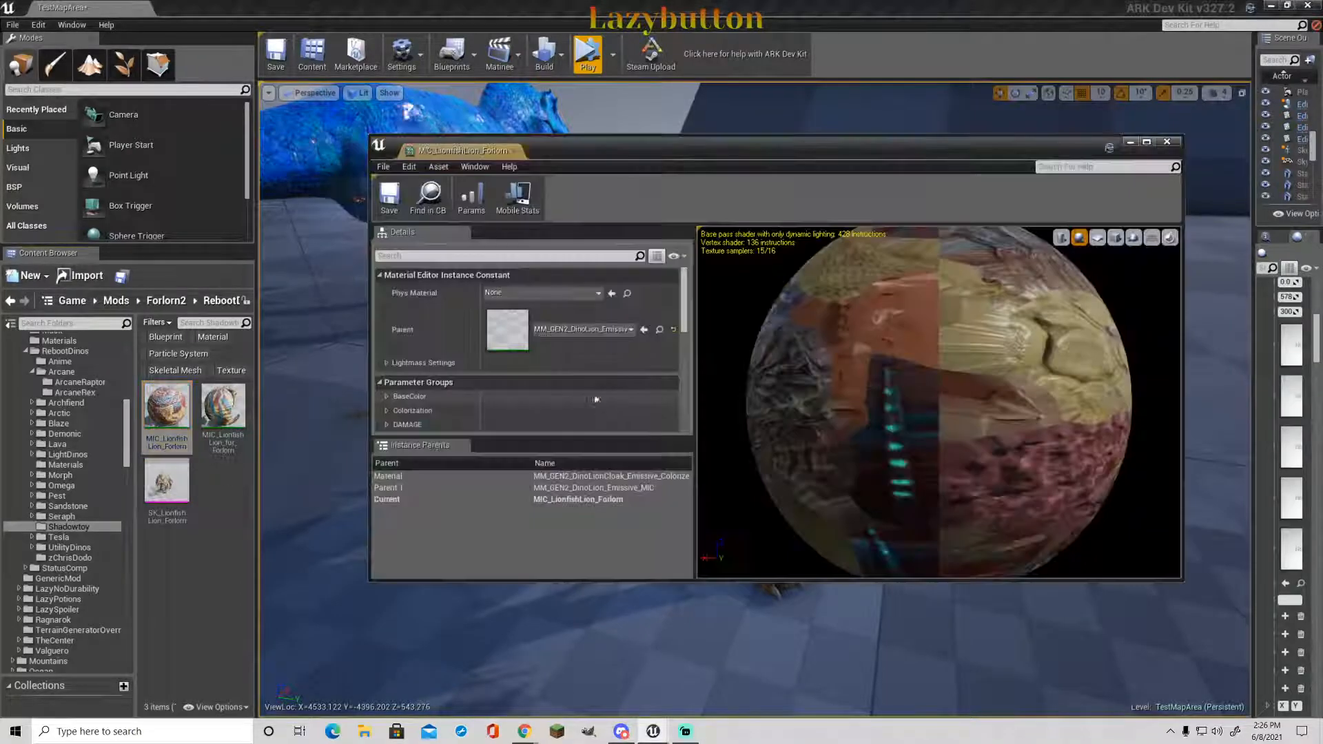
pyautogui.click(386, 410)
pyautogui.moveTo(656, 153); pyautogui.dragTo(1322, 127)
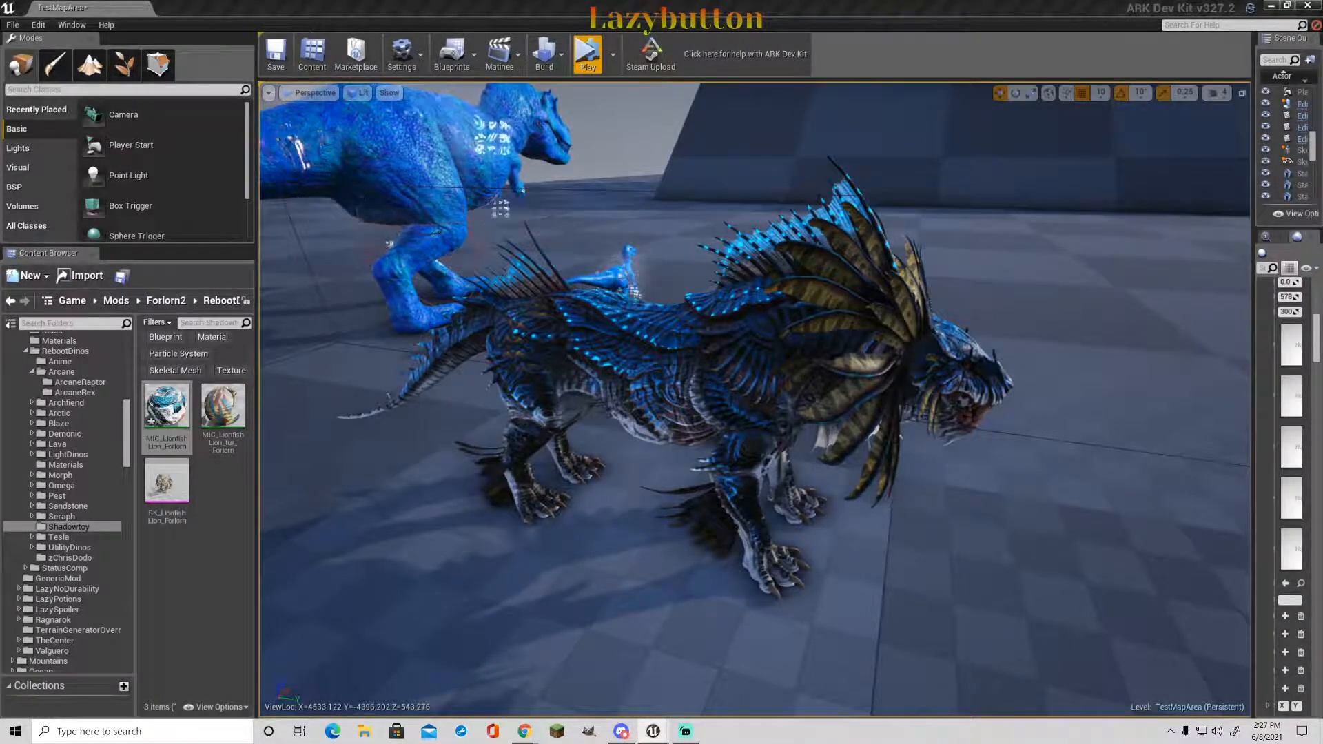
# - Recolour the lion's mane and fur blue and white in MIC_LionfishLion_fur_Forlorn, and check the whole creature in the level
pyautogui.moveTo(755, 400)
pyautogui.mouseDown(button='right')
pyautogui.moveTo(793, 337)
pyautogui.moveTo(868, 341)
pyautogui.moveTo(620, 365)
pyautogui.moveTo(765, 379)
pyautogui.mouseUp(button='right')
pyautogui.press('w')
pyautogui.press('s')
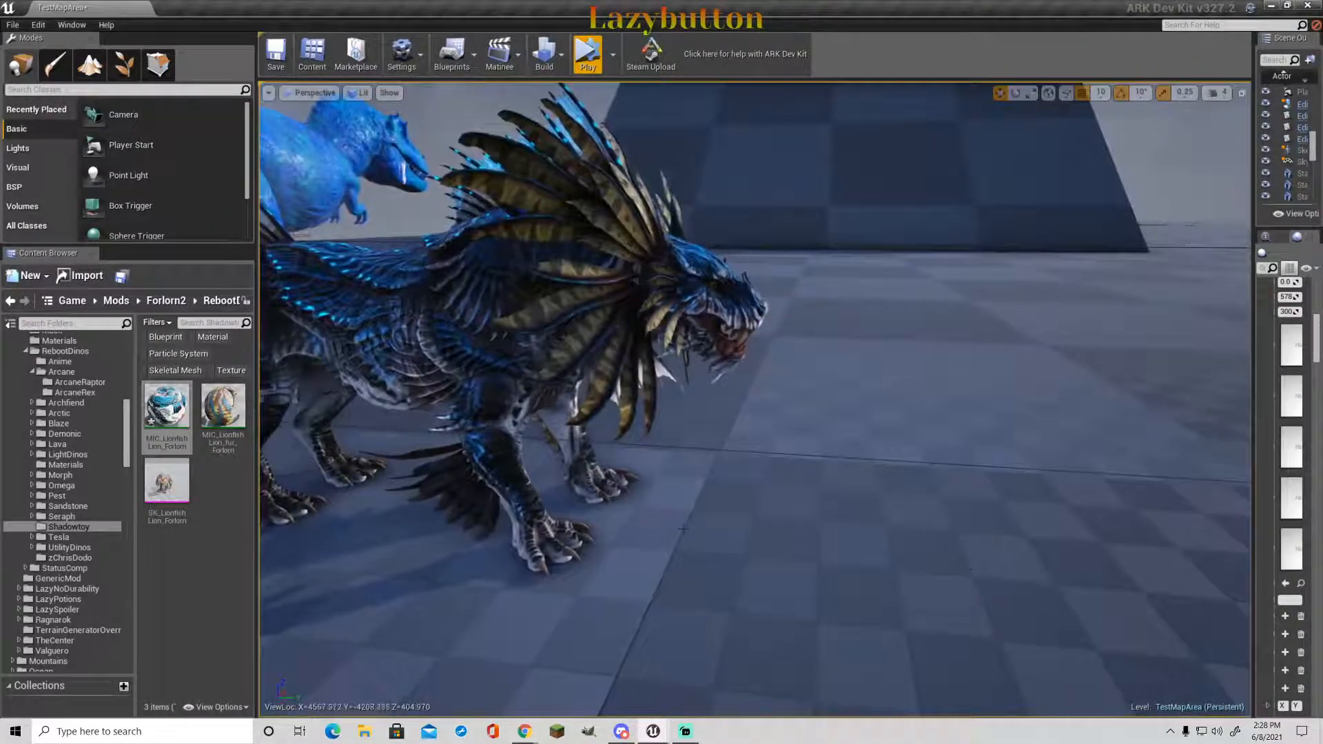
pyautogui.click(222, 413)
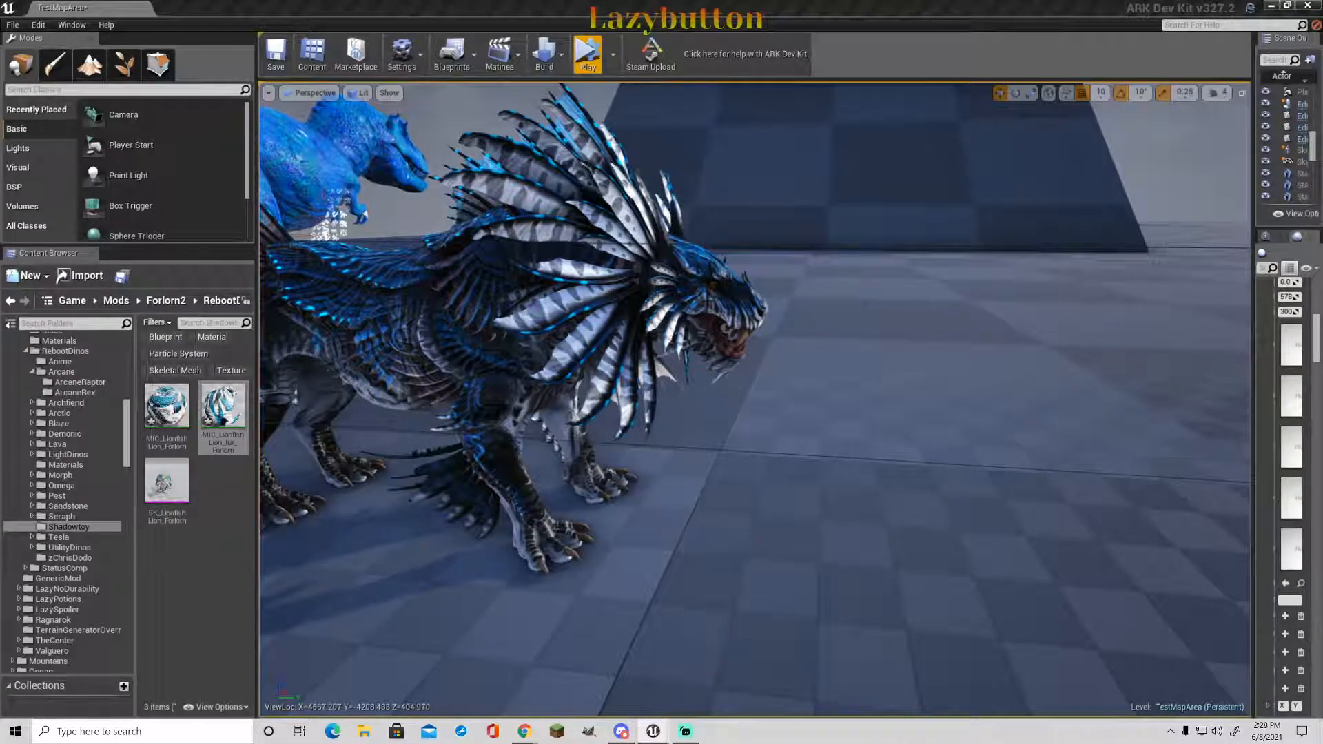
pyautogui.moveTo(1015, 423); pyautogui.dragTo(1054, 388, button='right')
pyautogui.press('d')
pyautogui.press('s')
pyautogui.press('a')
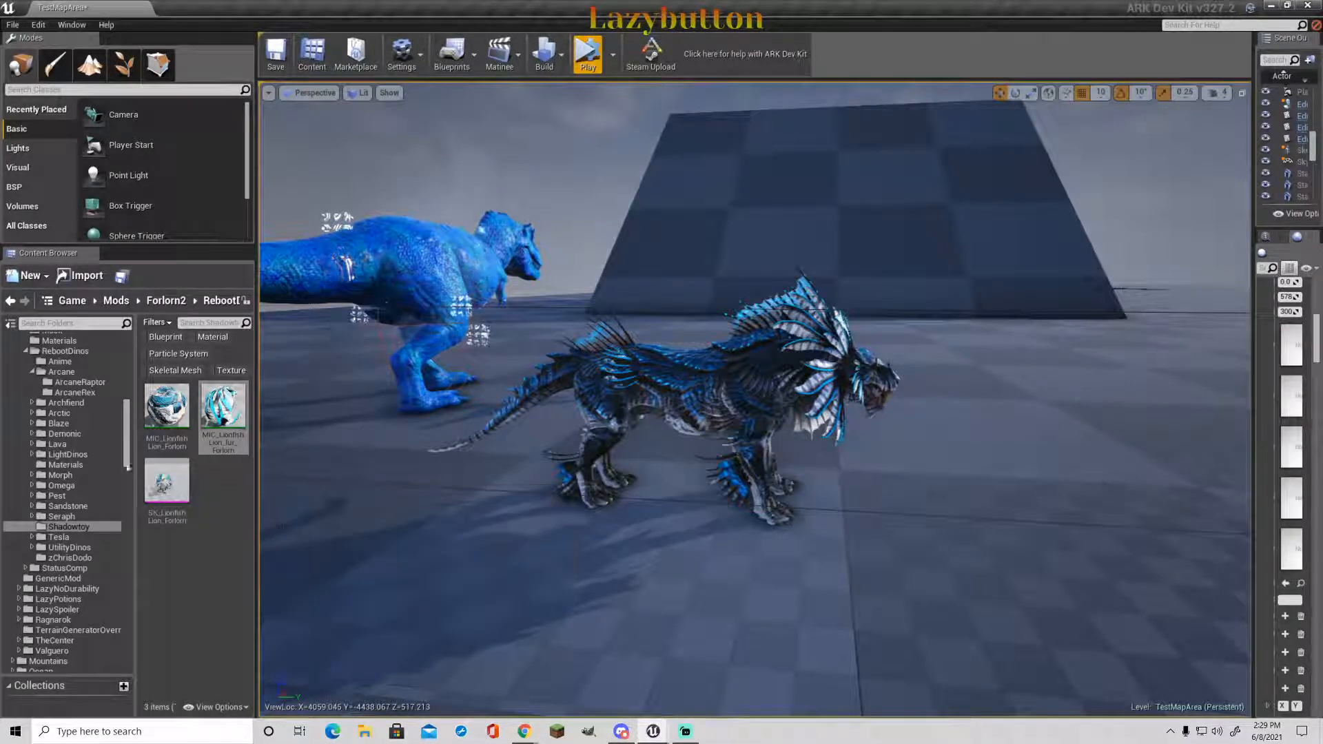
pyautogui.rightClick(183, 494)
pyautogui.moveTo(239, 199)
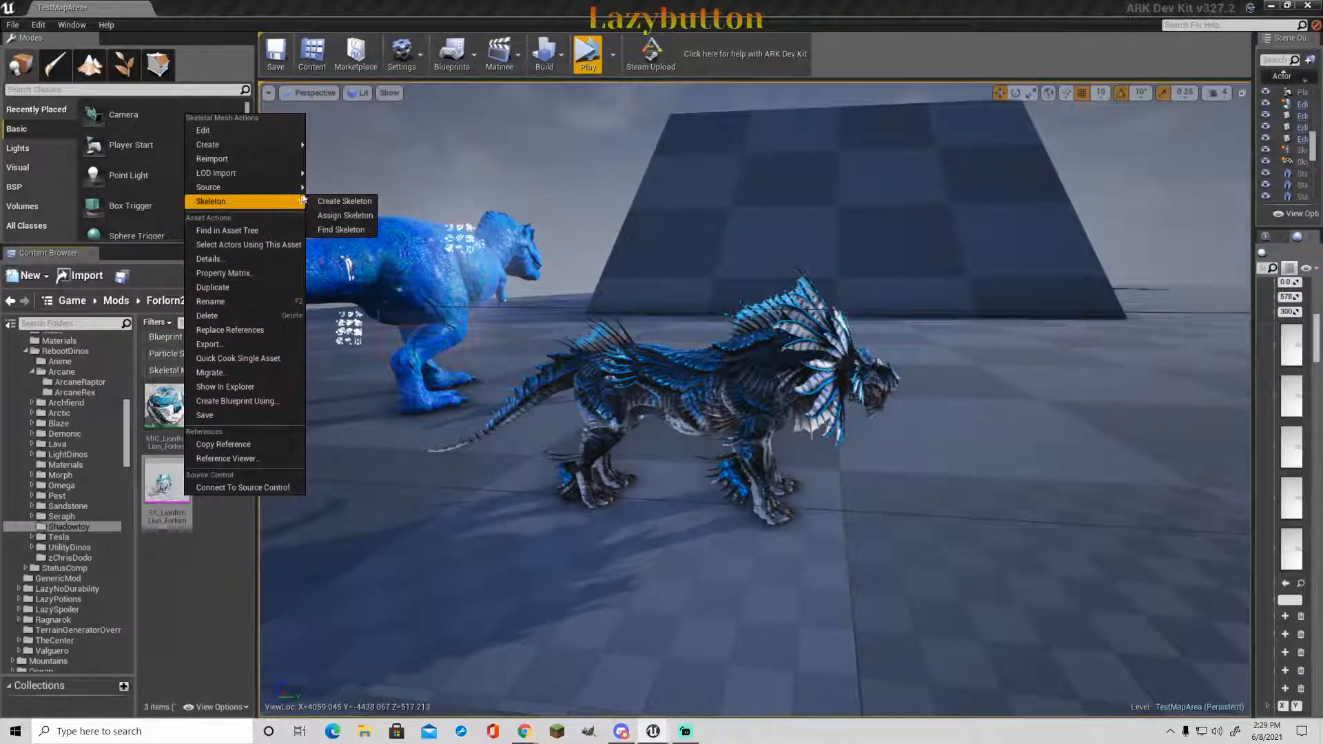
pyautogui.click(344, 215)
pyautogui.scroll(-10, 555, 354)
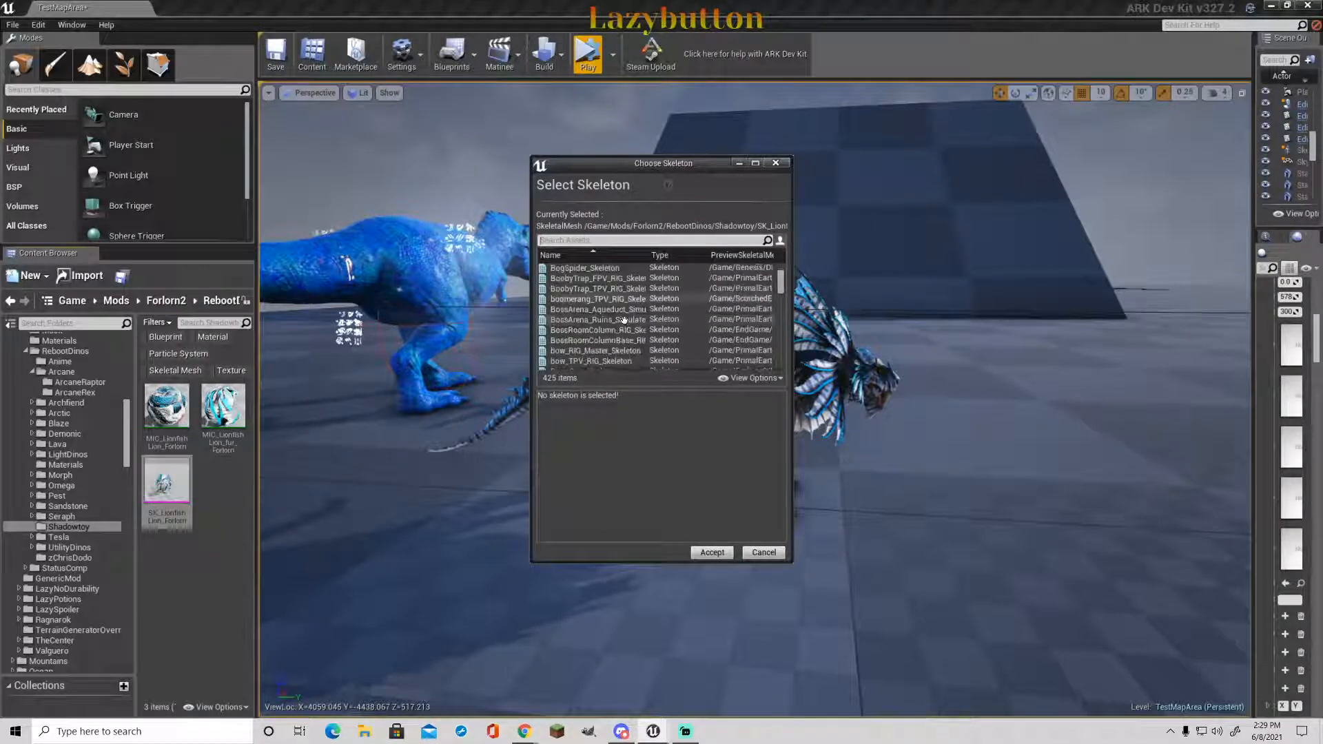
pyautogui.scroll(-2, 616, 338)
pyautogui.scroll(-5, 616, 337)
pyautogui.click(647, 241)
pyautogui.write('shad')
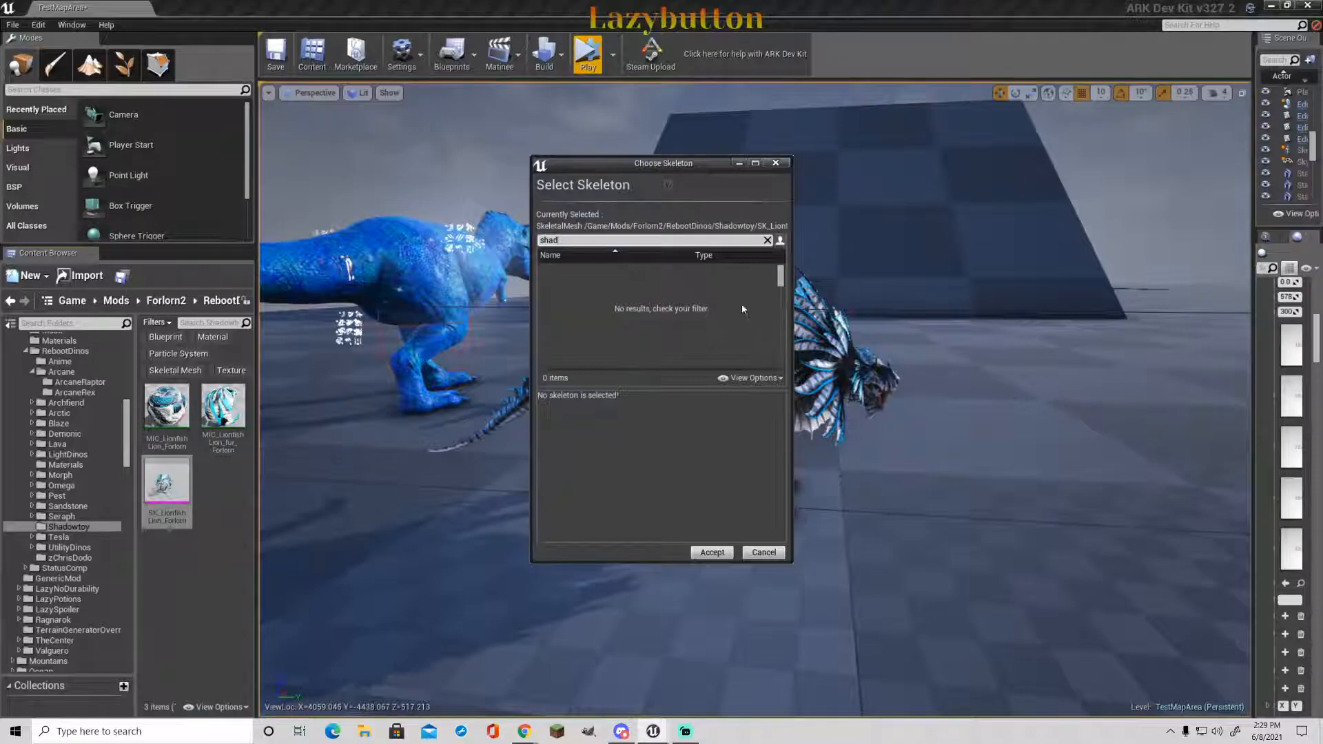
pyautogui.press('BackSpace')
pyautogui.press('BackSpace')
pyautogui.press('BackSpace')
pyautogui.press('BackSpace')
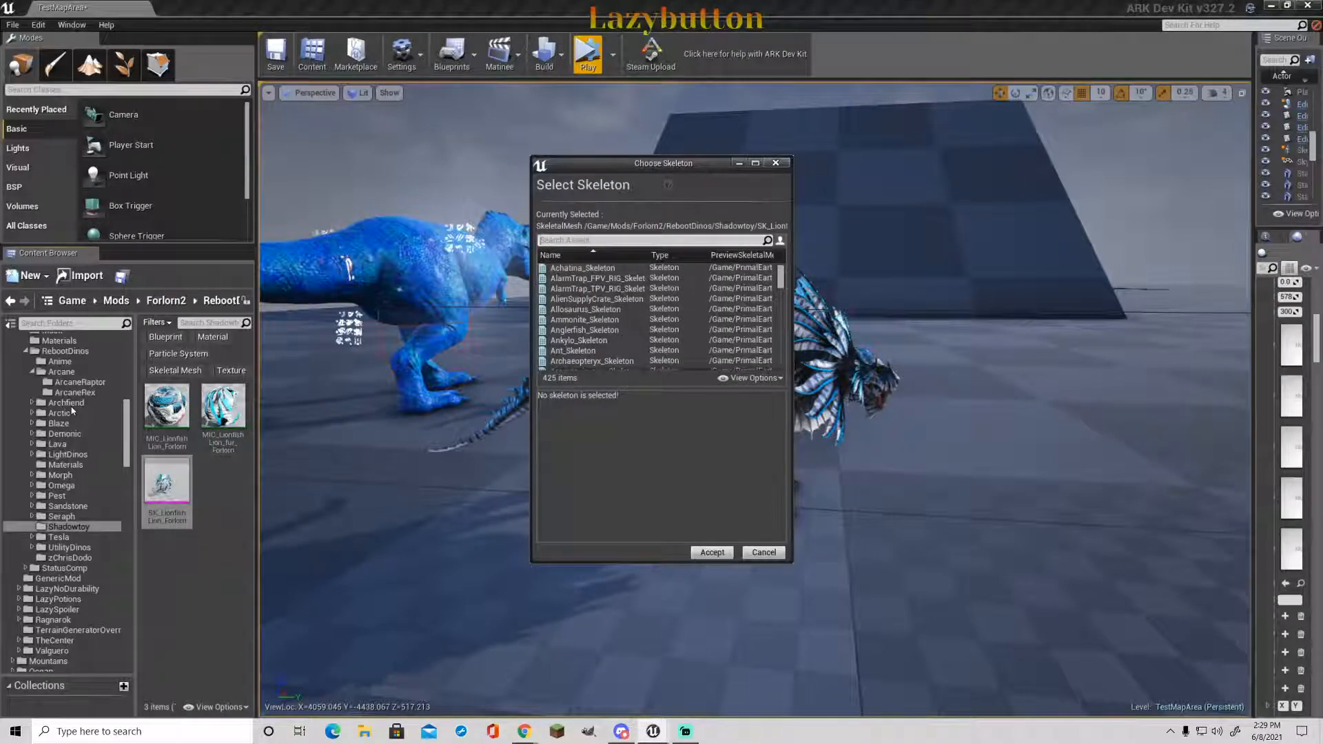
pyautogui.click(762, 552)
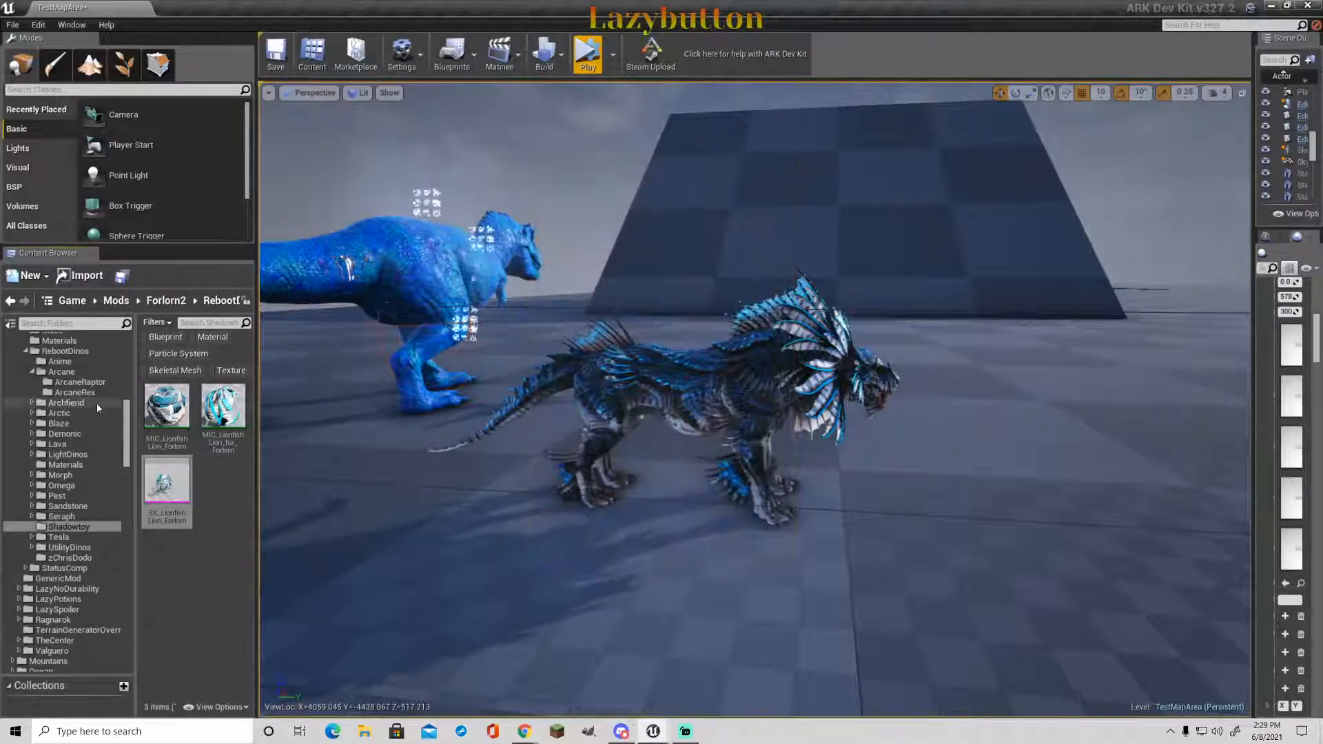
# - Look up the skeleton asset in the Genesis2 LionfishLion folder, and return to the RebootDinos Shadowtoy folder
pyautogui.scroll(2, 99, 403)
pyautogui.scroll(7, 100, 403)
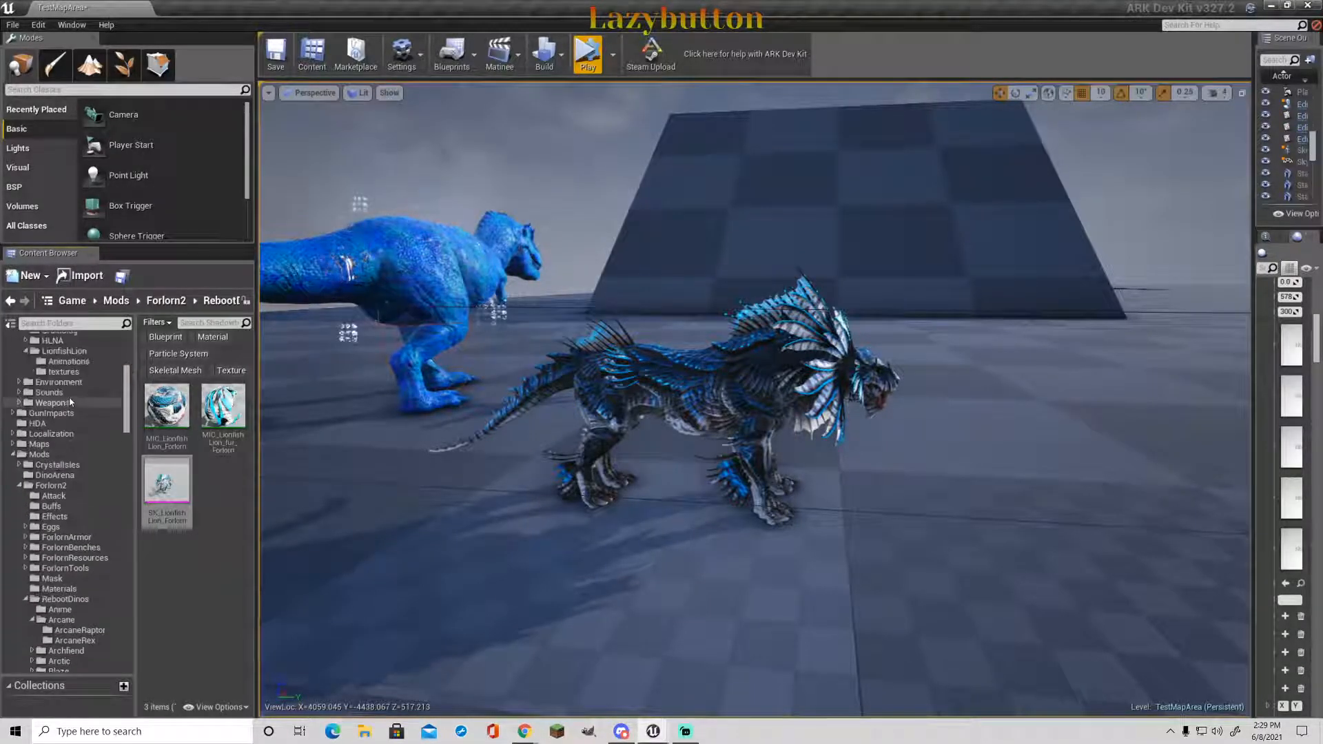
pyautogui.scroll(1, 72, 406)
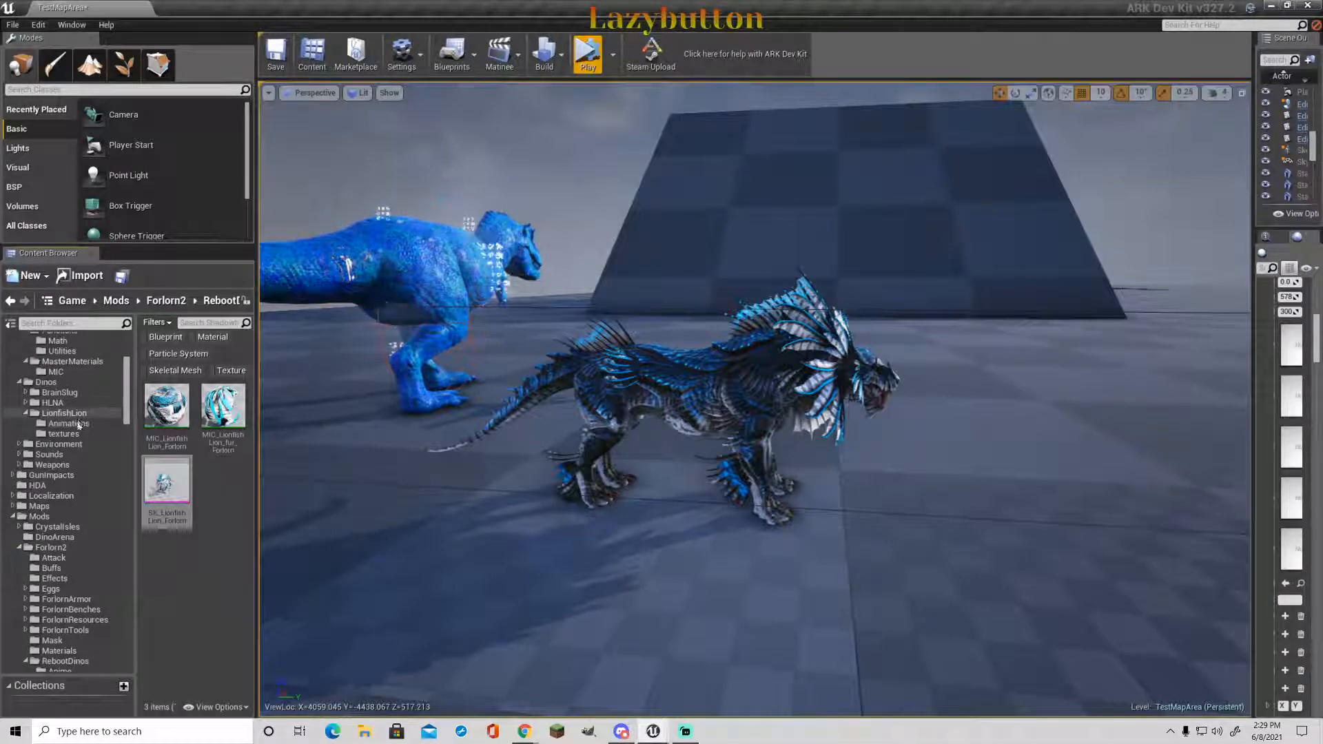
pyautogui.click(64, 412)
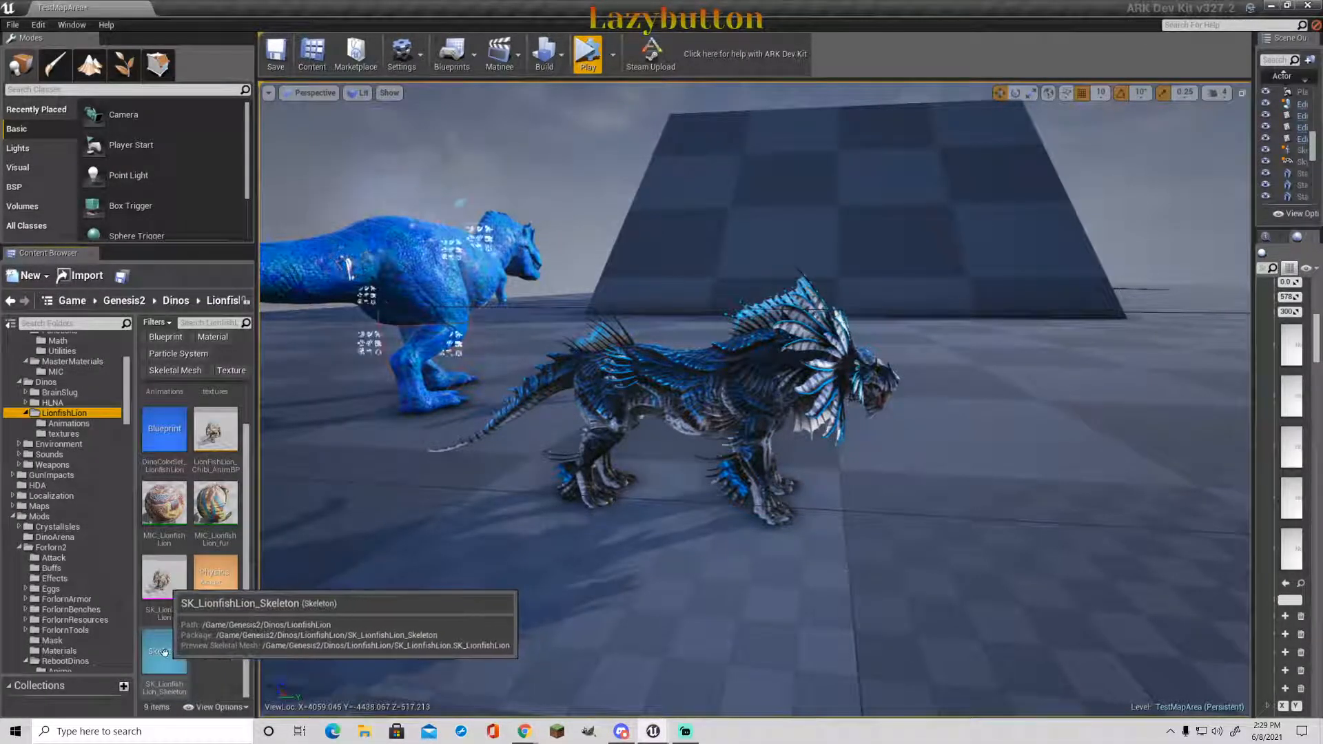
pyautogui.scroll(-3, 107, 603)
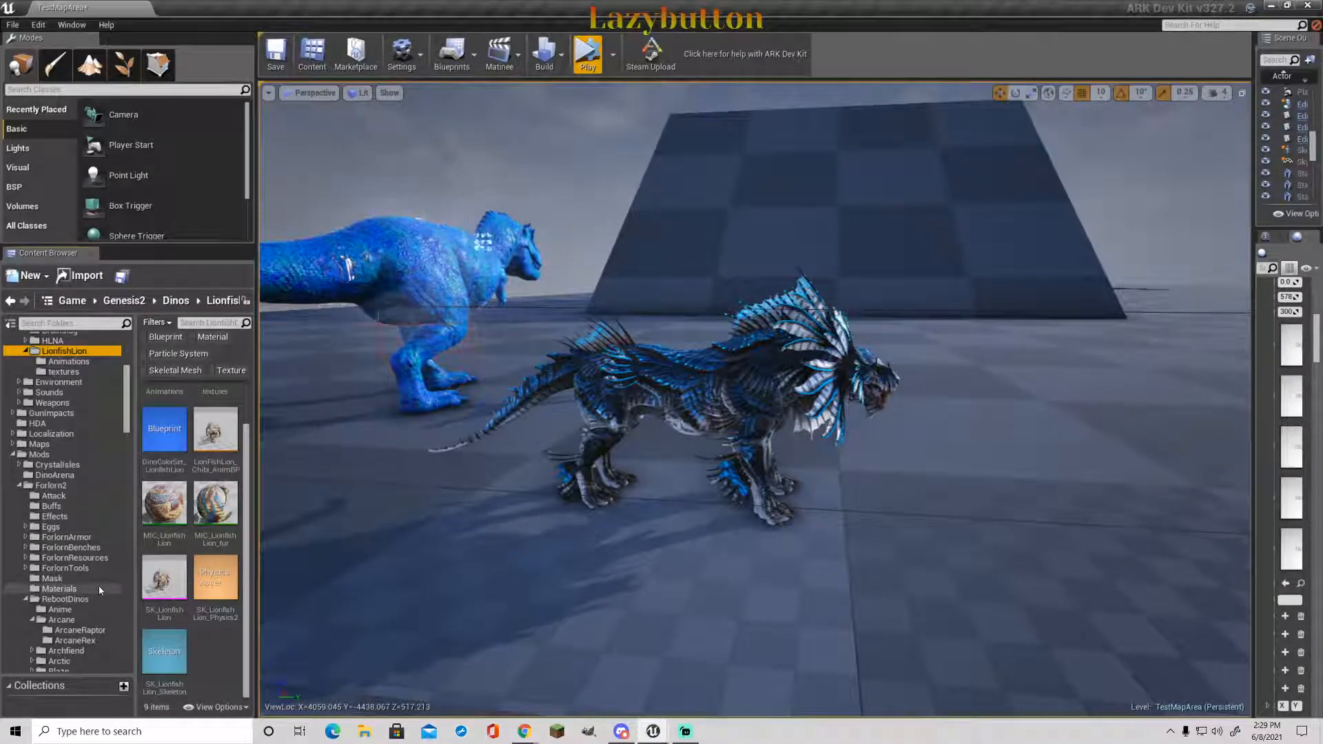
pyautogui.scroll(-2, 98, 586)
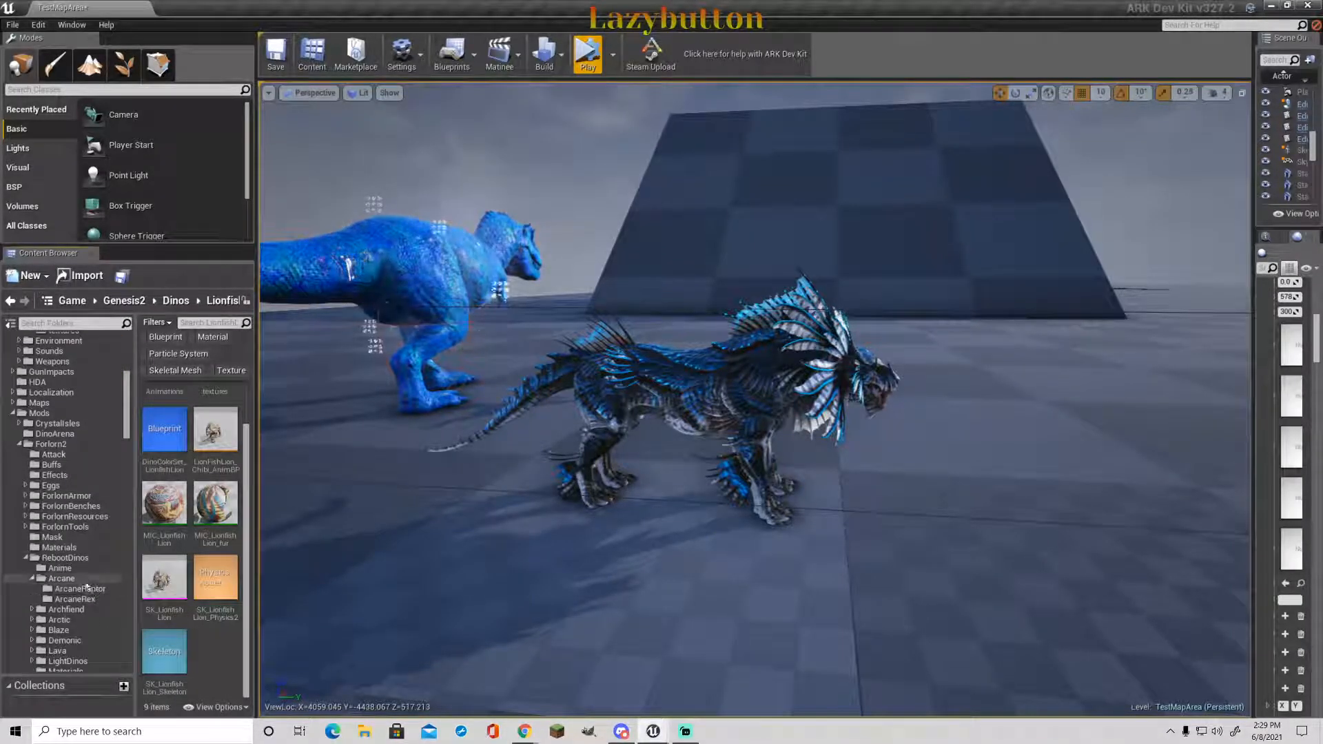
pyautogui.scroll(-6, 95, 590)
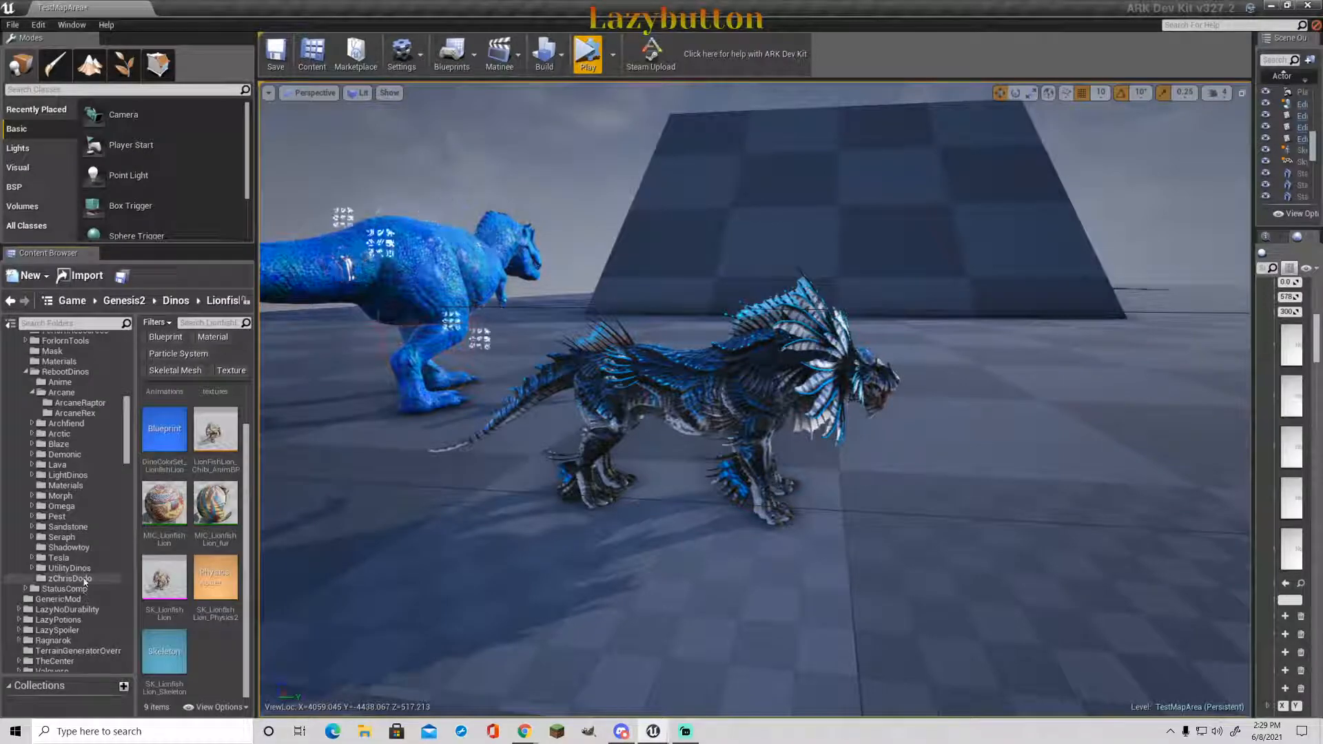
pyautogui.click(83, 549)
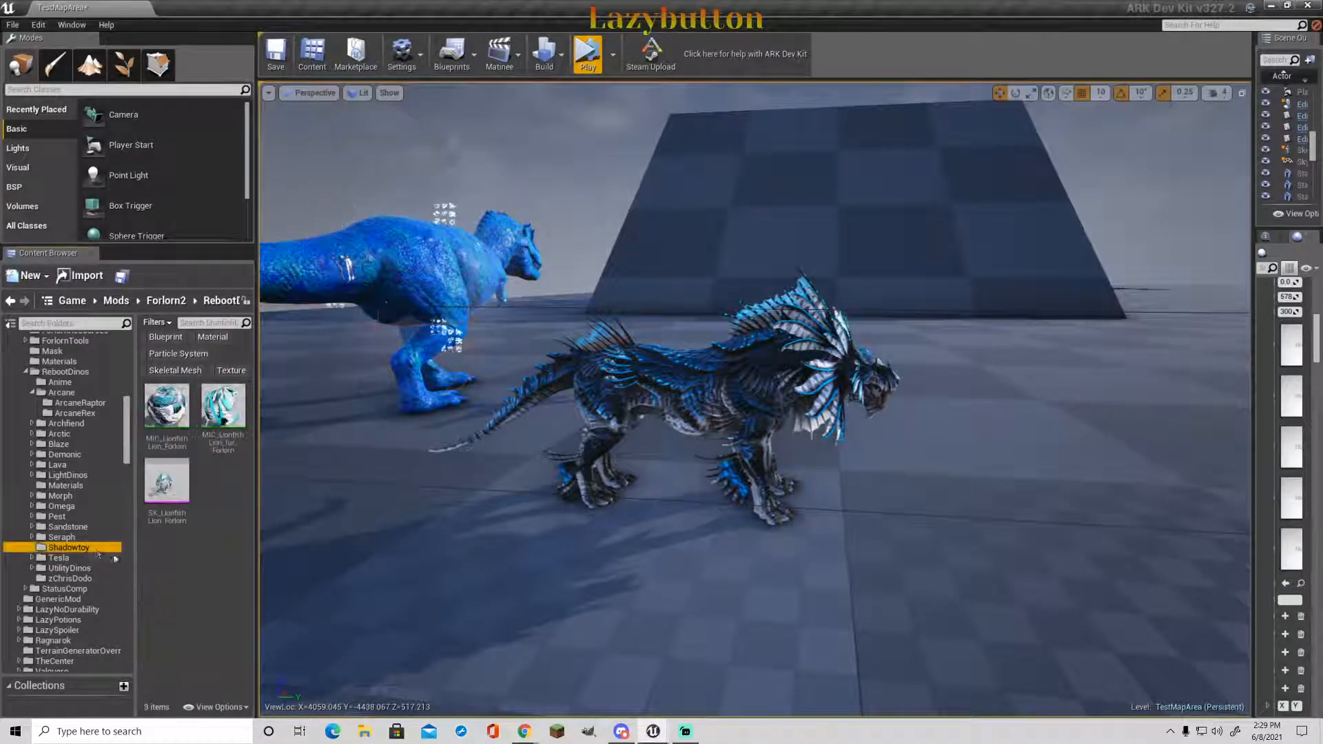
# - Assign SK_LionfishLion_Skeleton as the skeleton of SK_LionfishLion_Forlorn, and save the mesh
pyautogui.rightClick(172, 486)
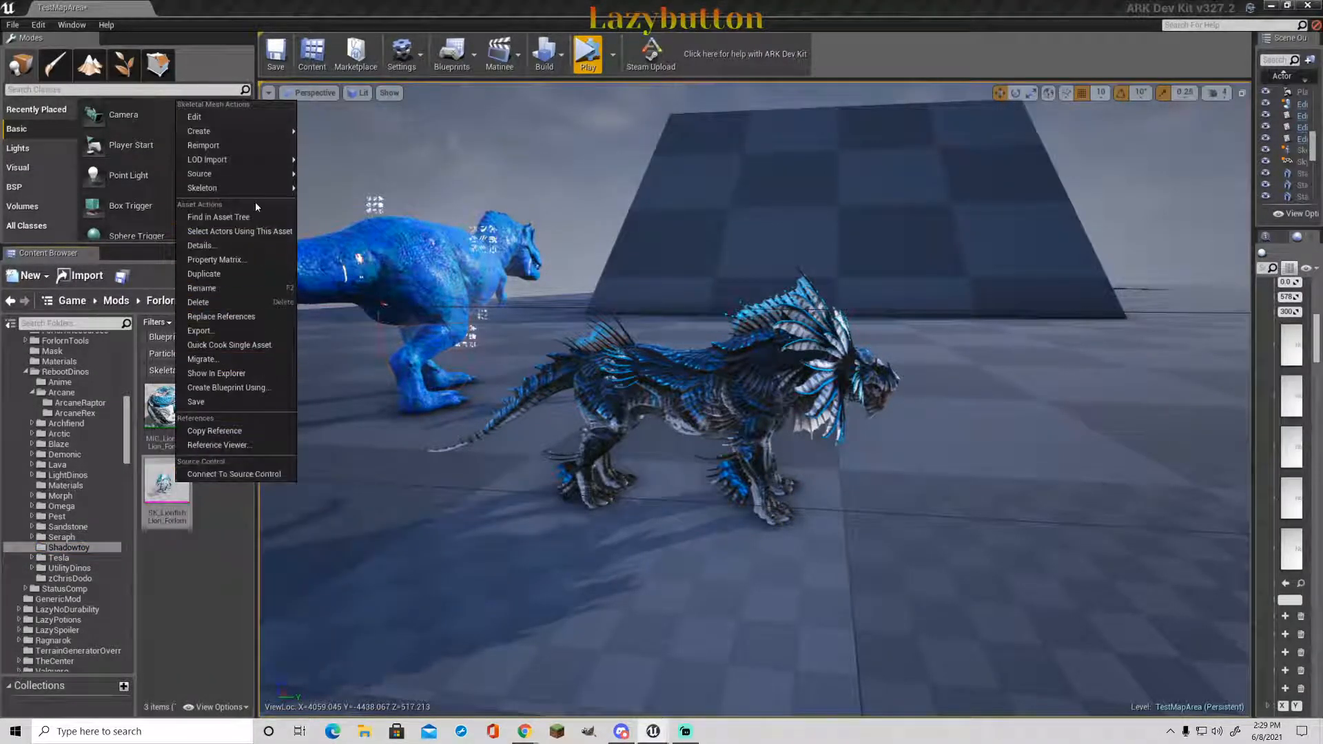
pyautogui.moveTo(276, 188)
pyautogui.click(338, 202)
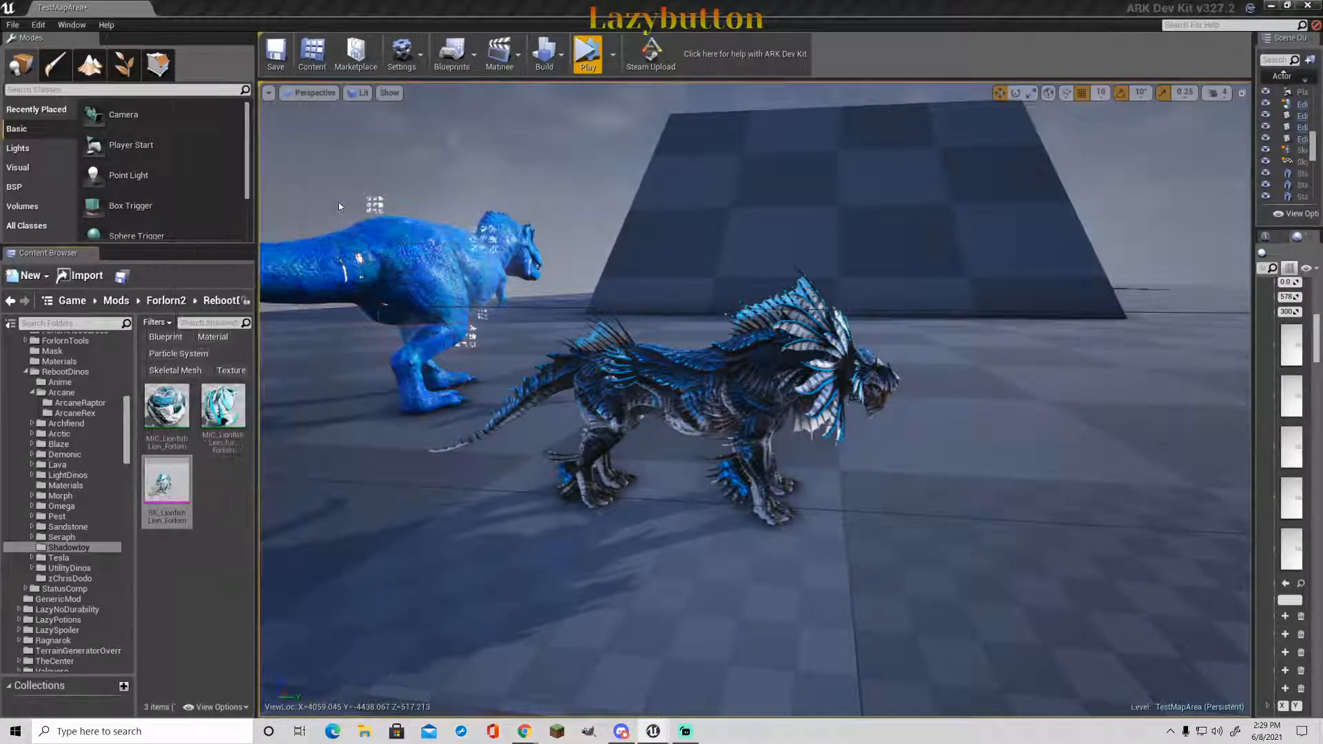
pyautogui.write('lion')
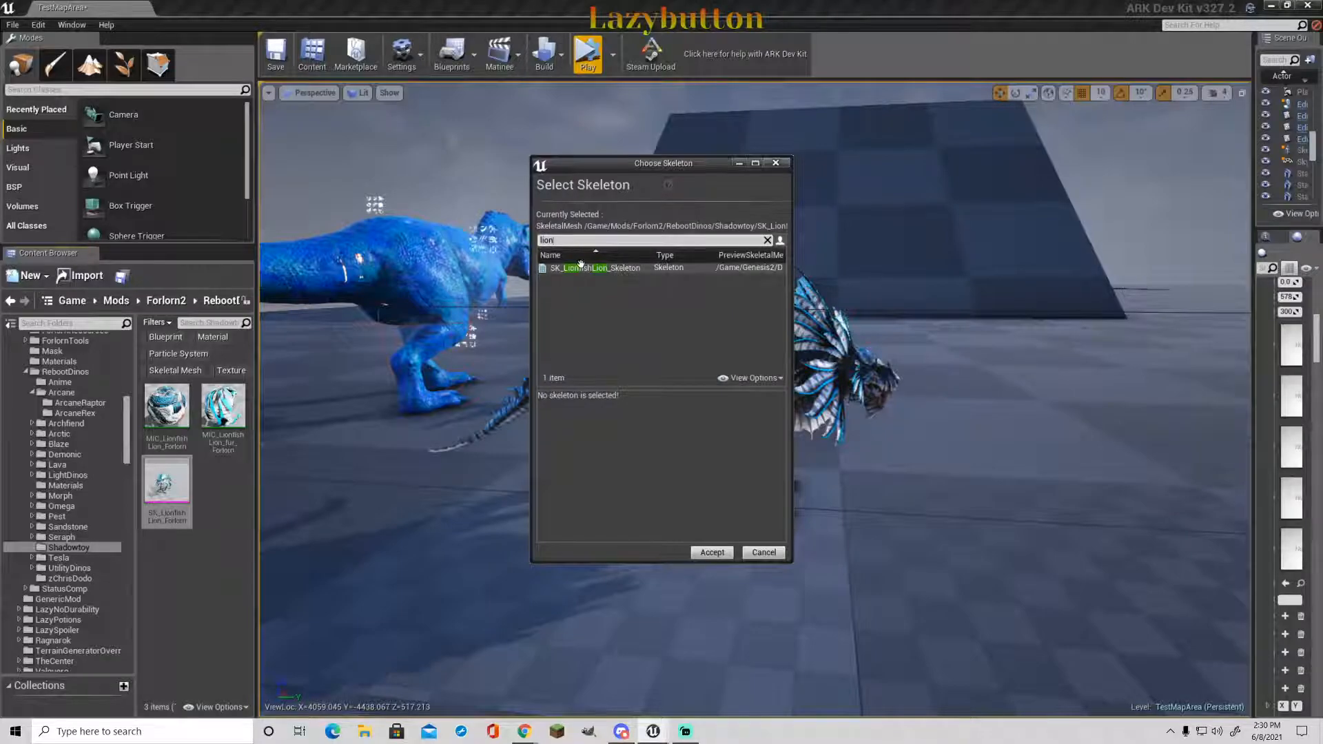
pyautogui.click(585, 268)
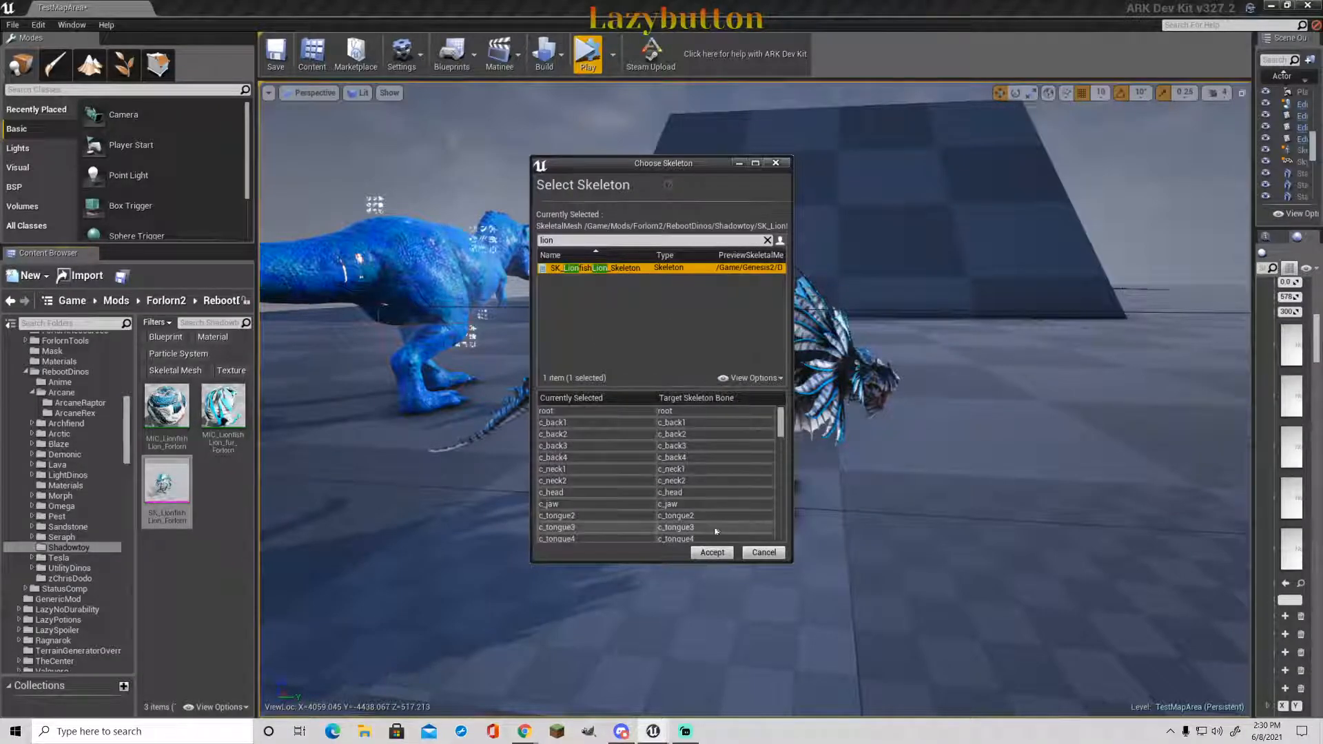
pyautogui.click(713, 552)
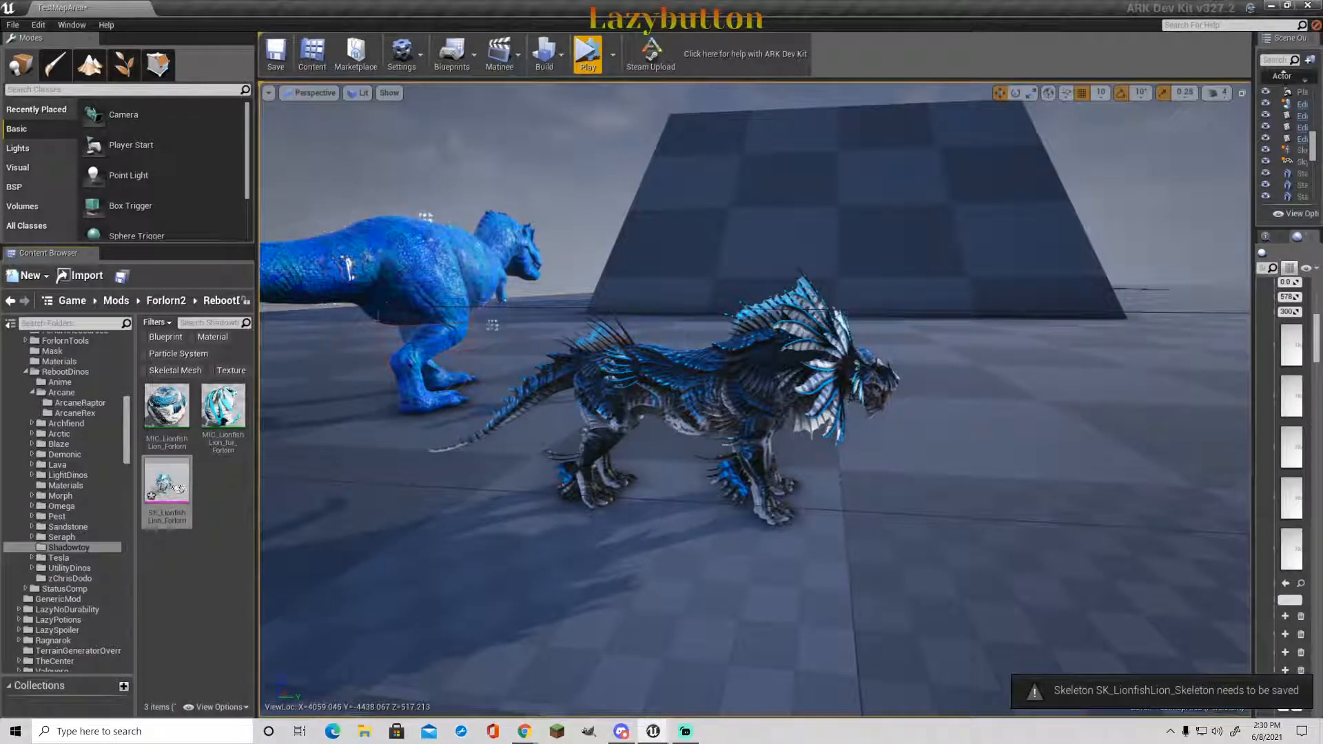
pyautogui.moveTo(171, 483)
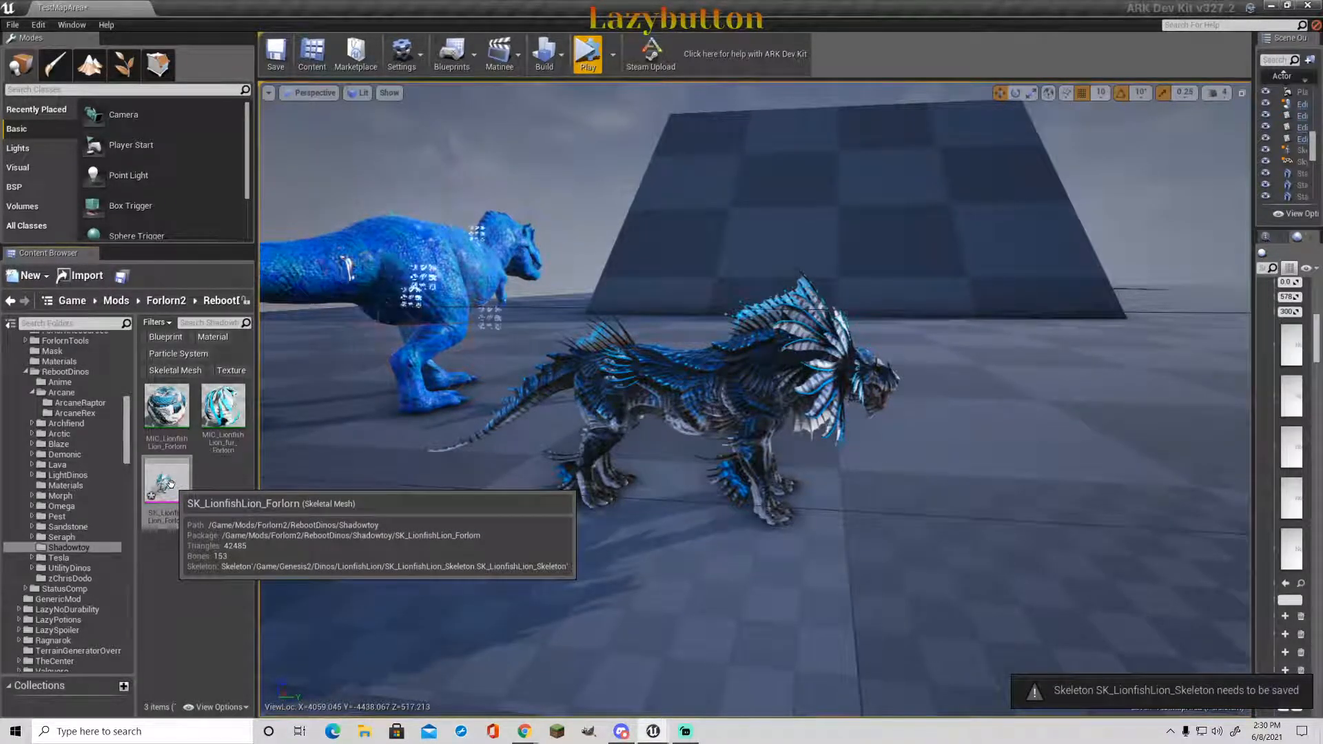
pyautogui.rightClick(170, 483)
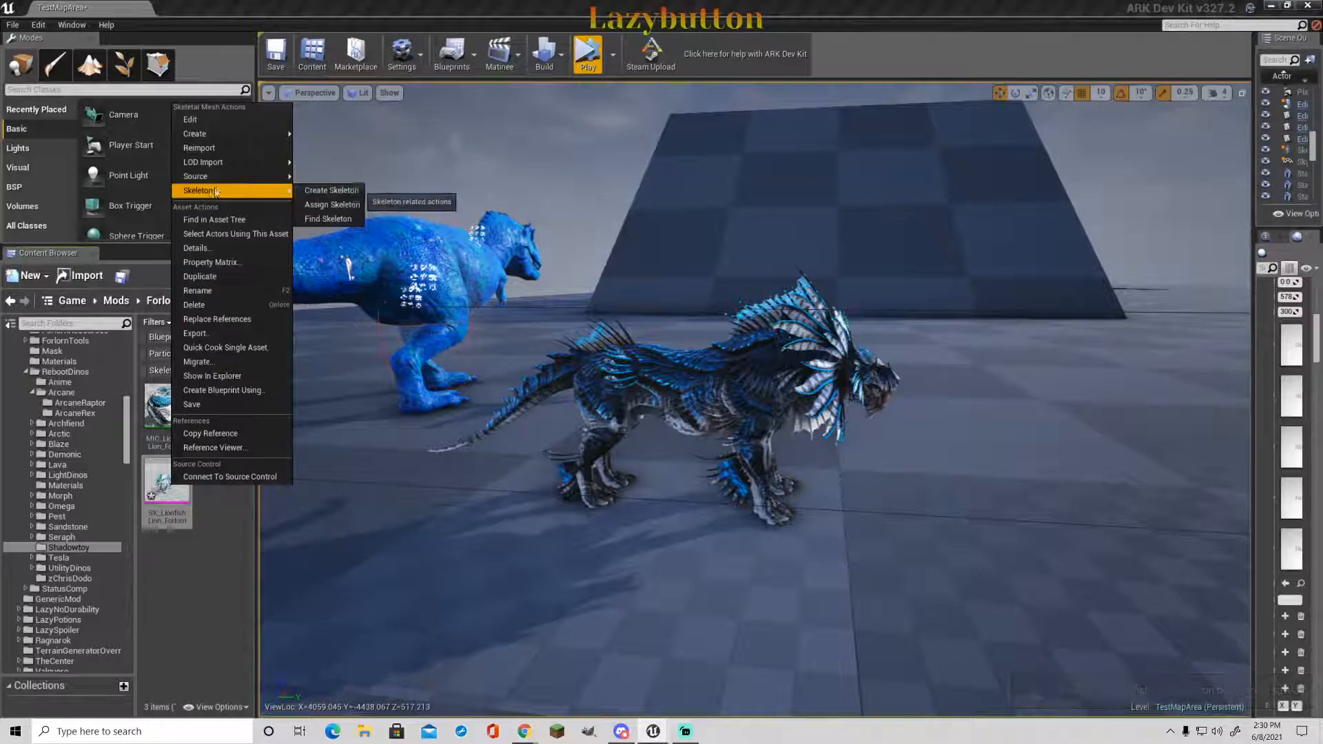
pyautogui.click(166, 507)
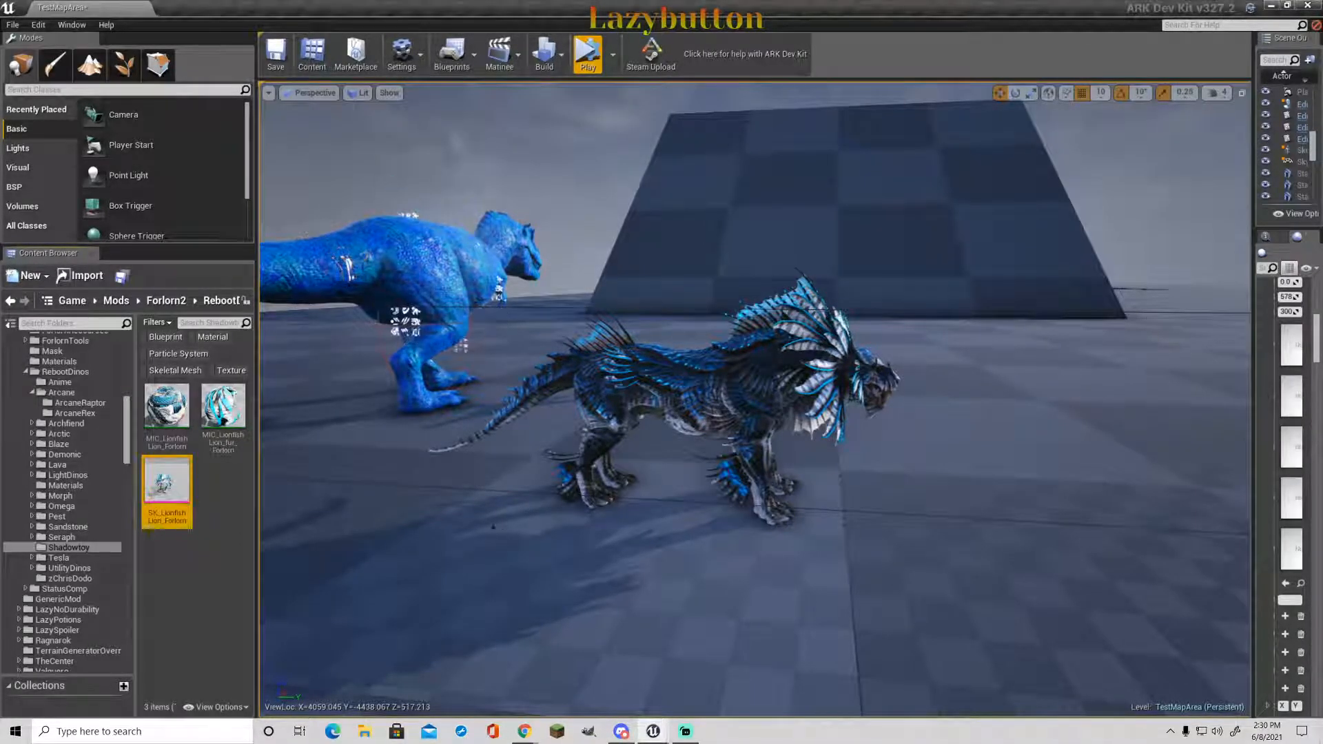
pyautogui.rightClick(176, 484)
pyautogui.moveTo(232, 191)
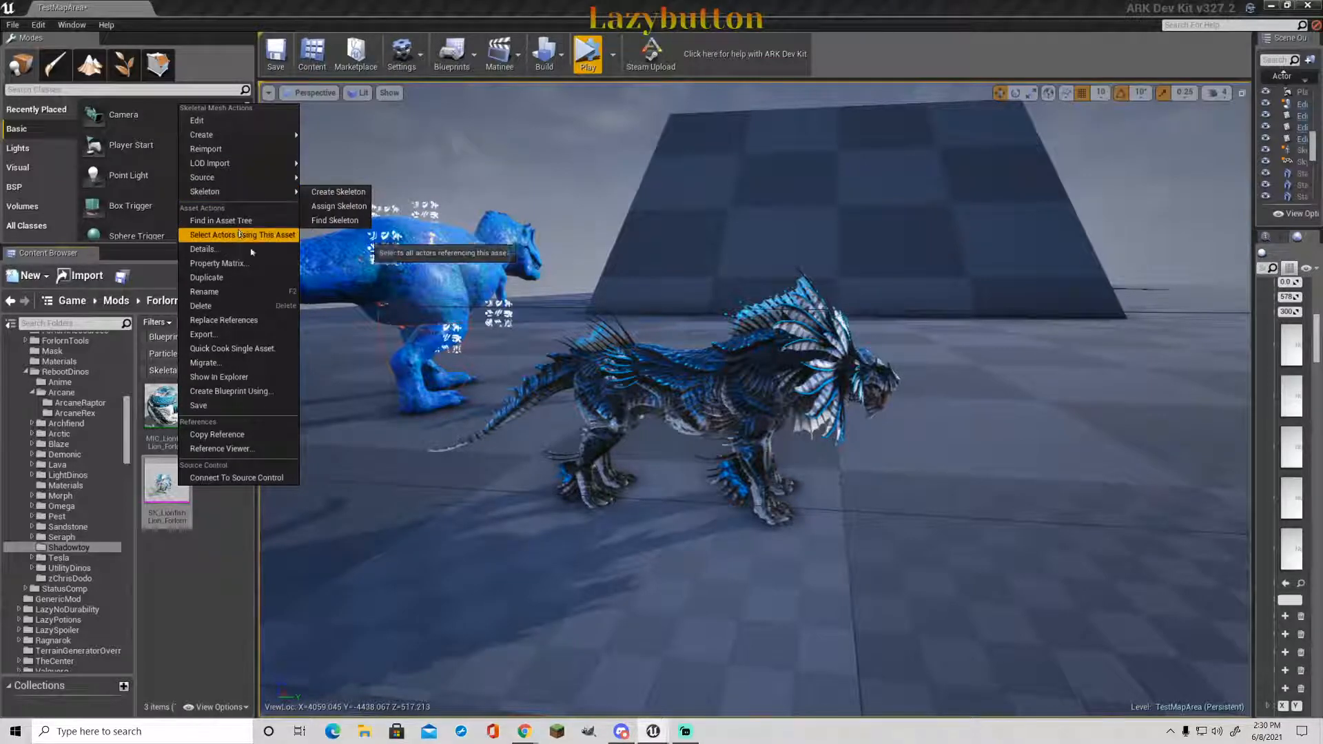
pyautogui.click(209, 556)
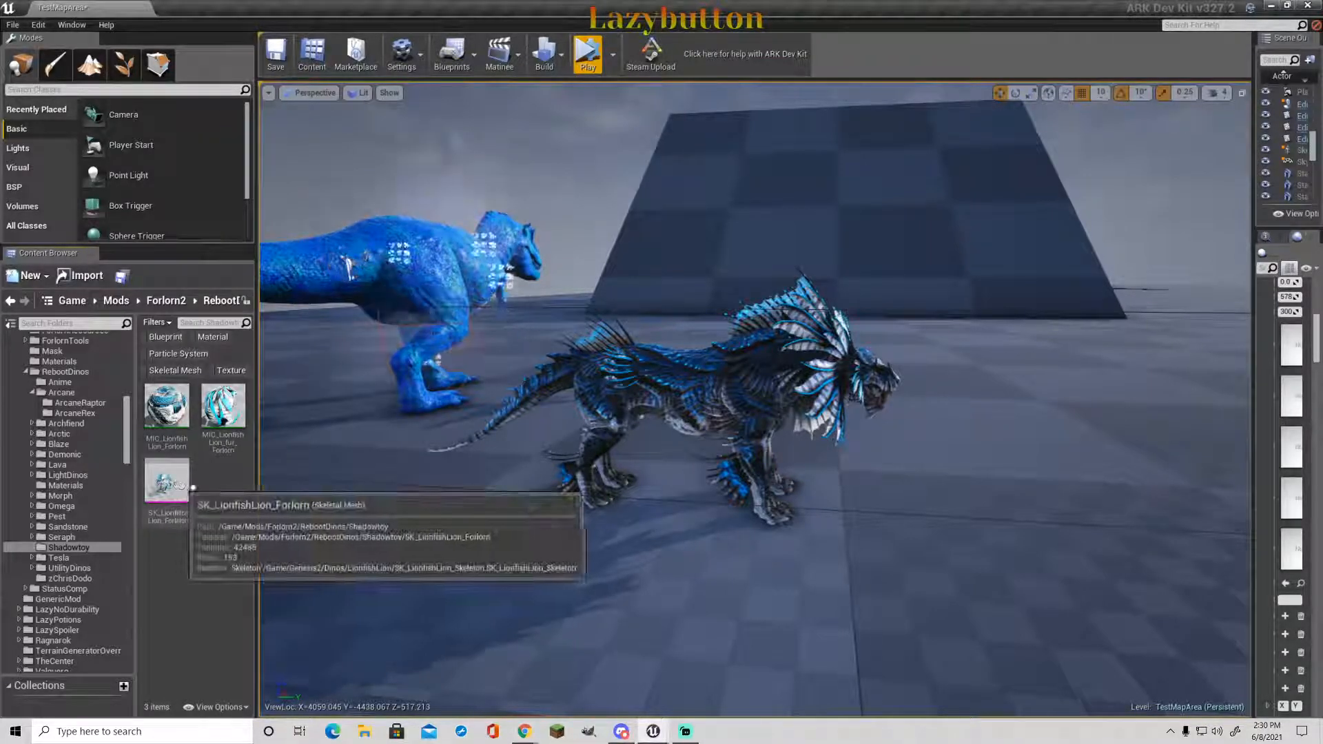